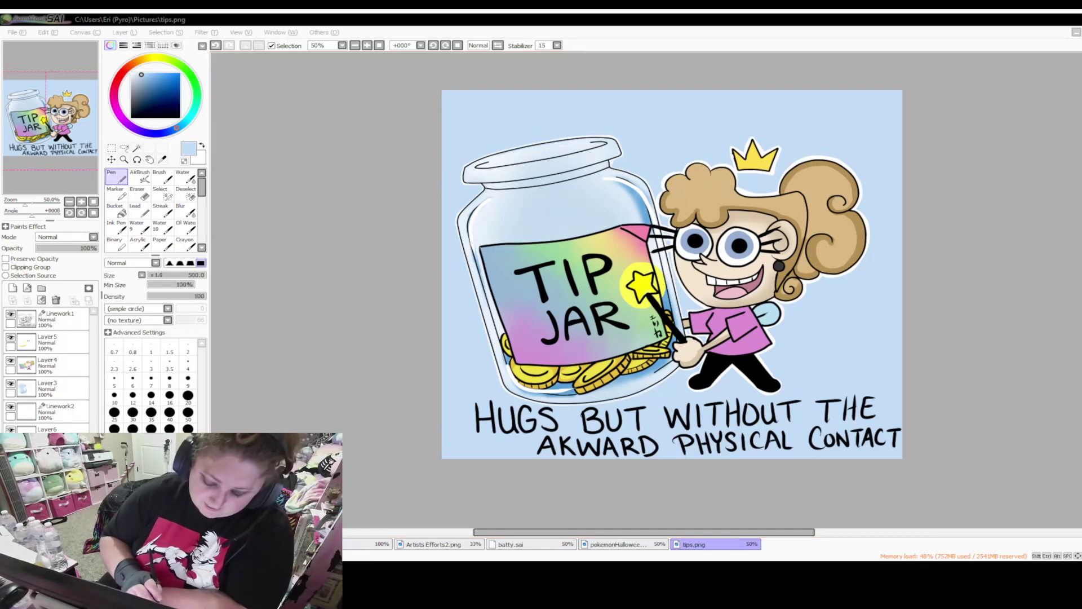
Look through the open artwork files, including Artists Efforts2.png, batty.sai and pokemonHalloween.png, and switch to tips.png
left_click(304, 544)
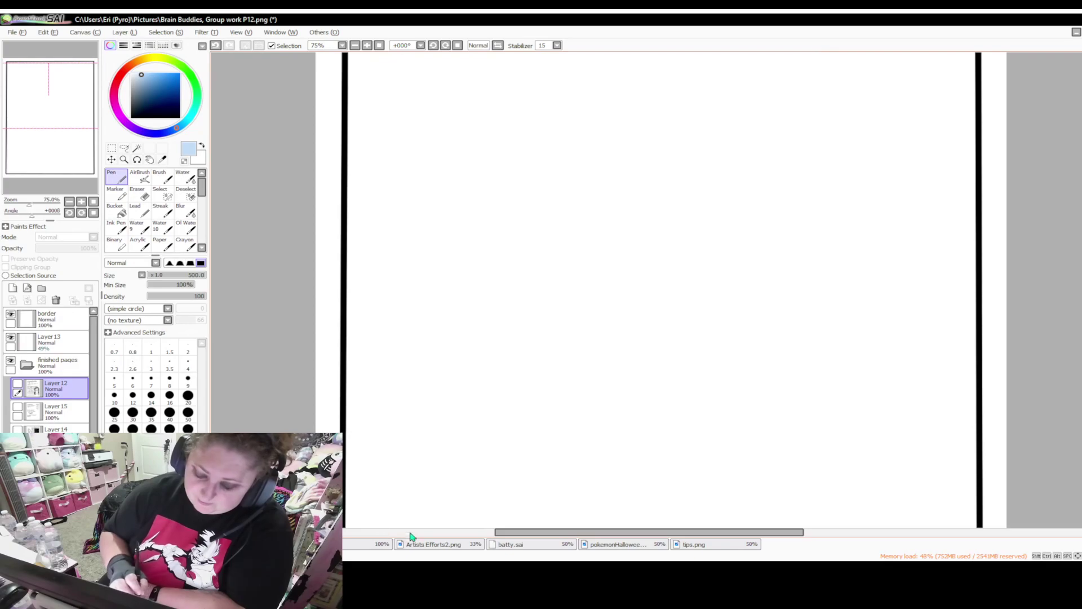
left_click(359, 546)
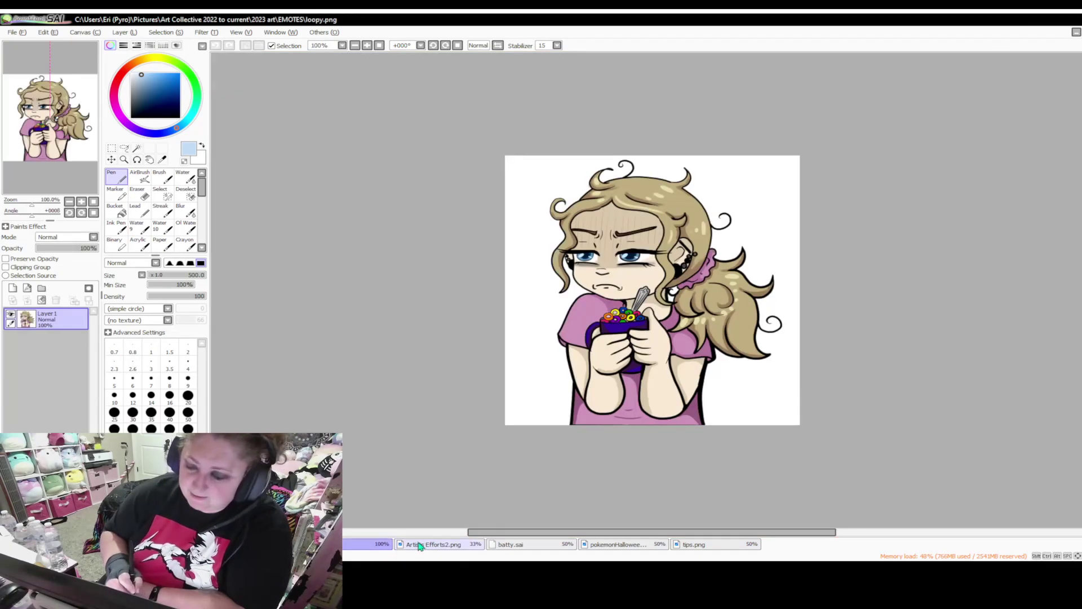
left_click(445, 546)
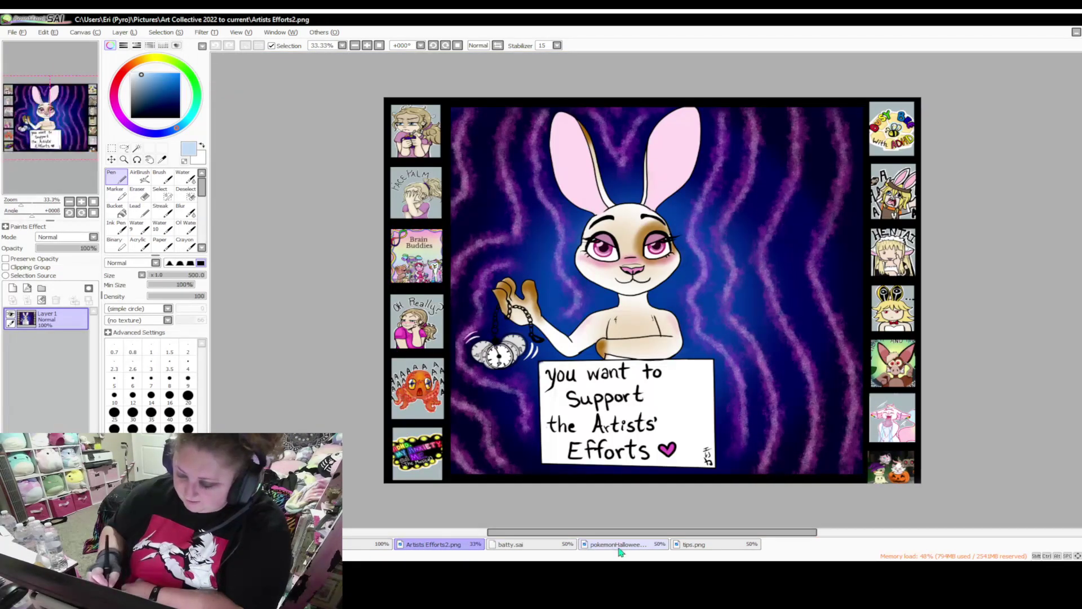
left_click(534, 547)
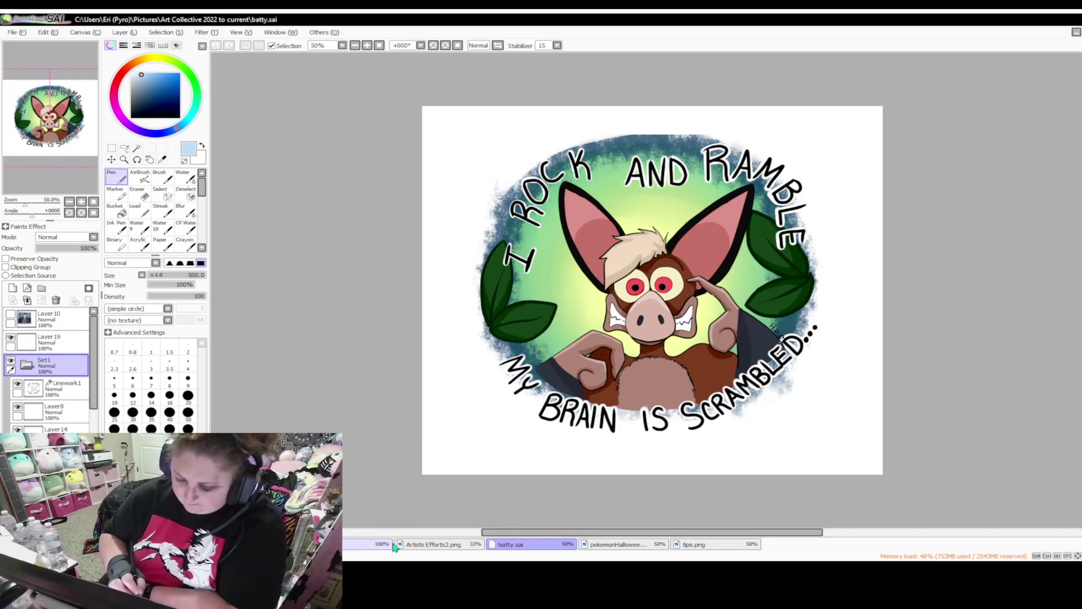
left_click(364, 545)
left_click(456, 545)
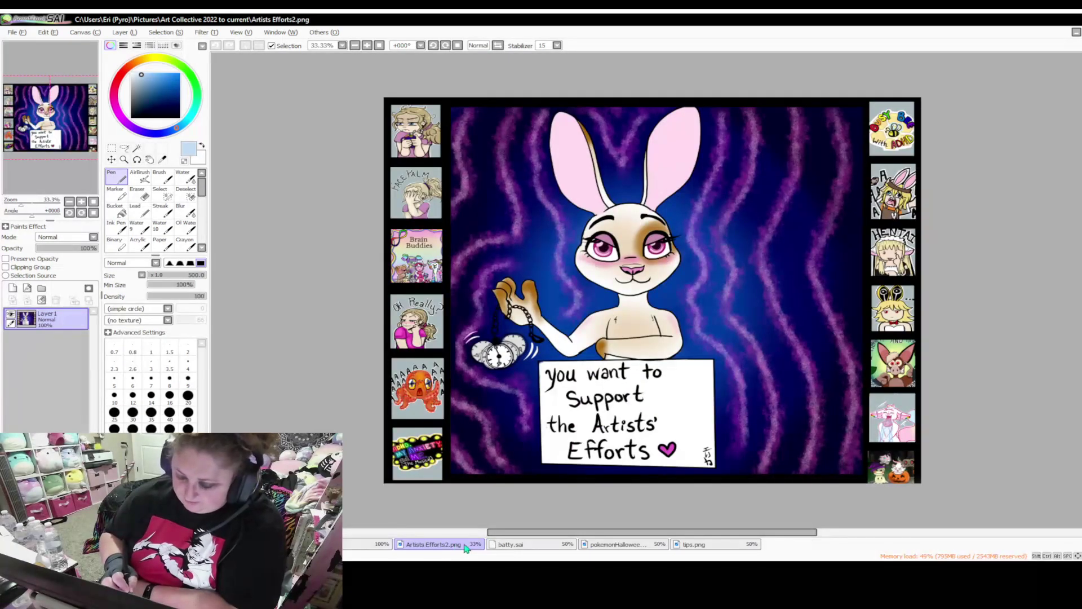
left_click(535, 547)
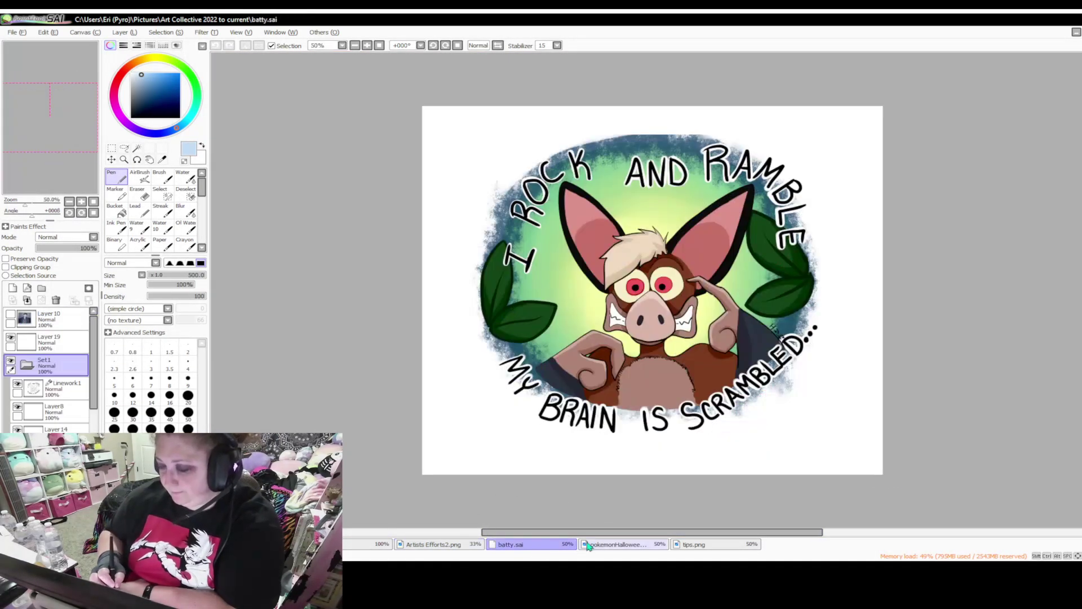
left_click(637, 549)
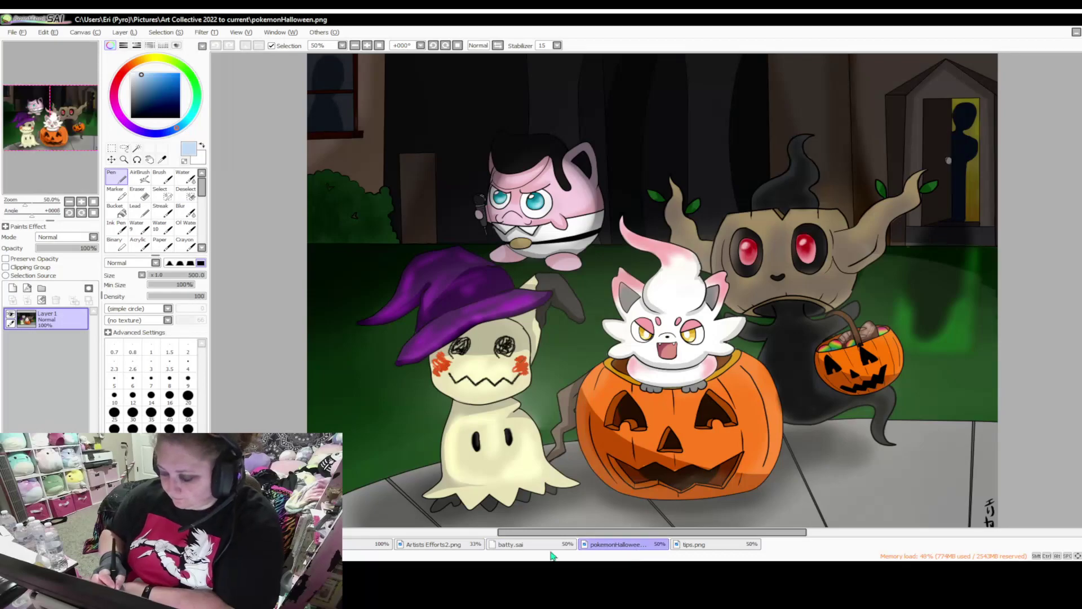
left_click(549, 546)
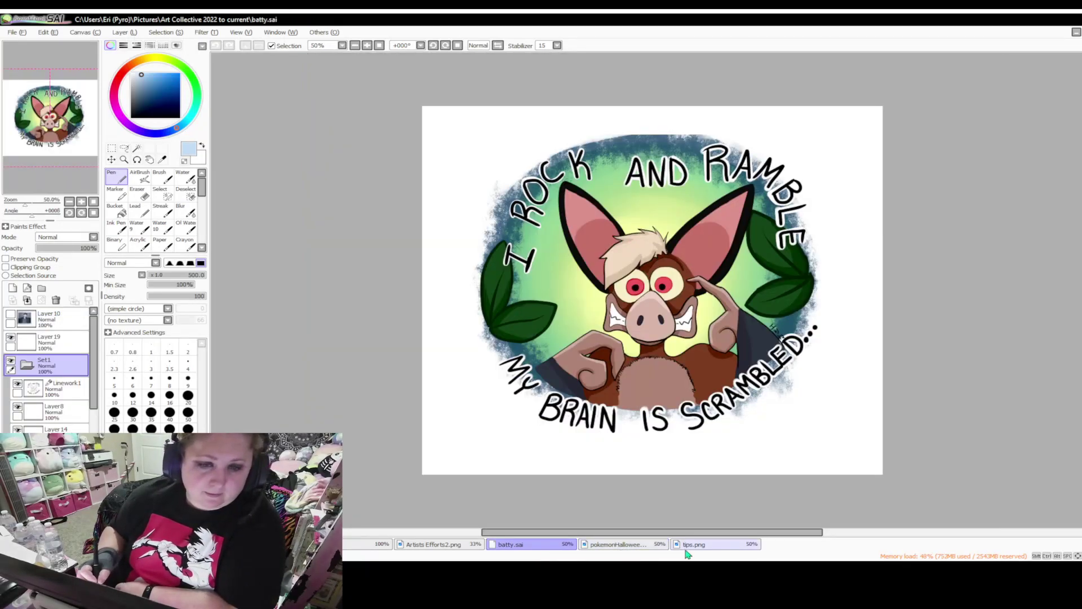
left_click(740, 549)
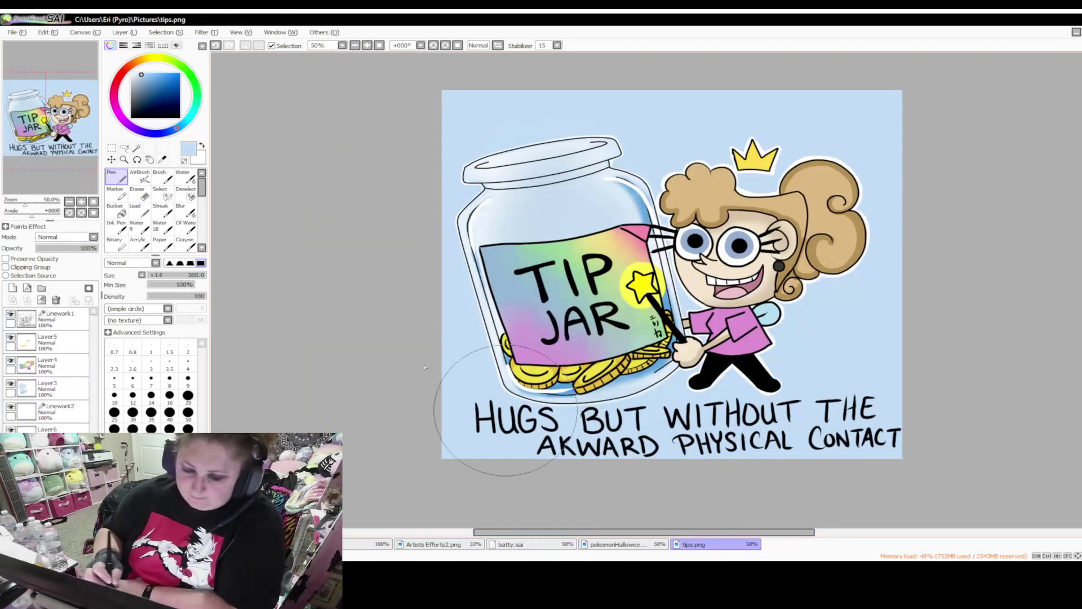
Create a layer folder above Linework1 and move the tip jar drawing's layers into it
left_click(50, 342)
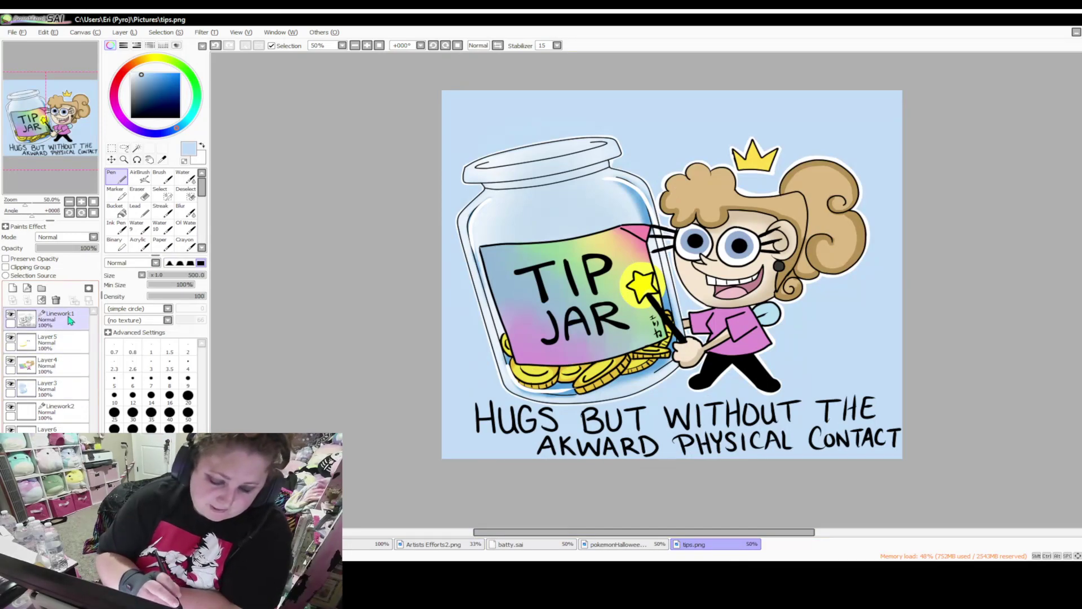
left_click(71, 321)
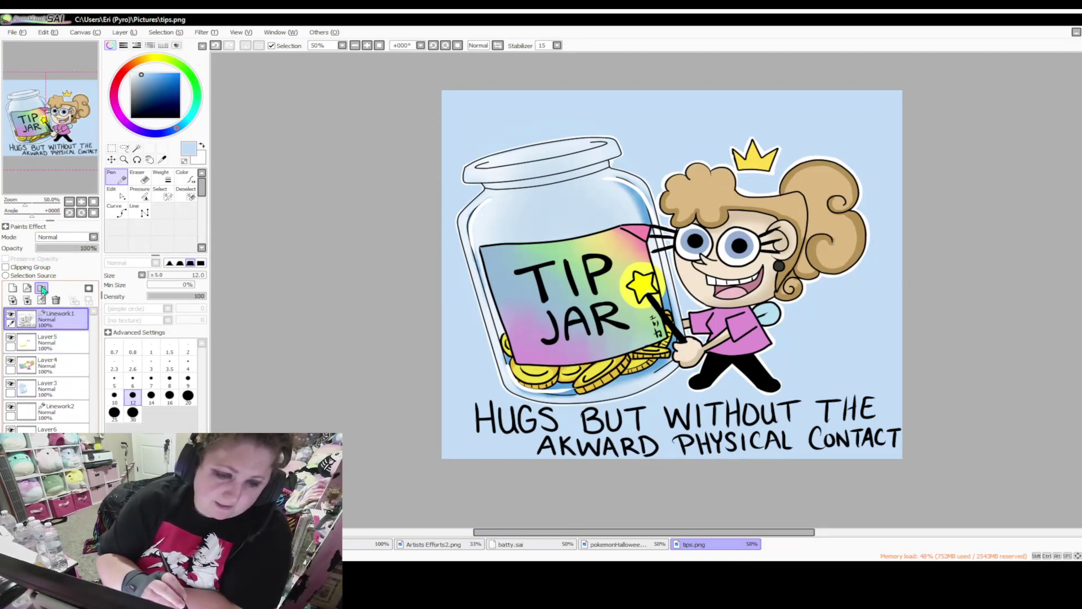
left_click(43, 289)
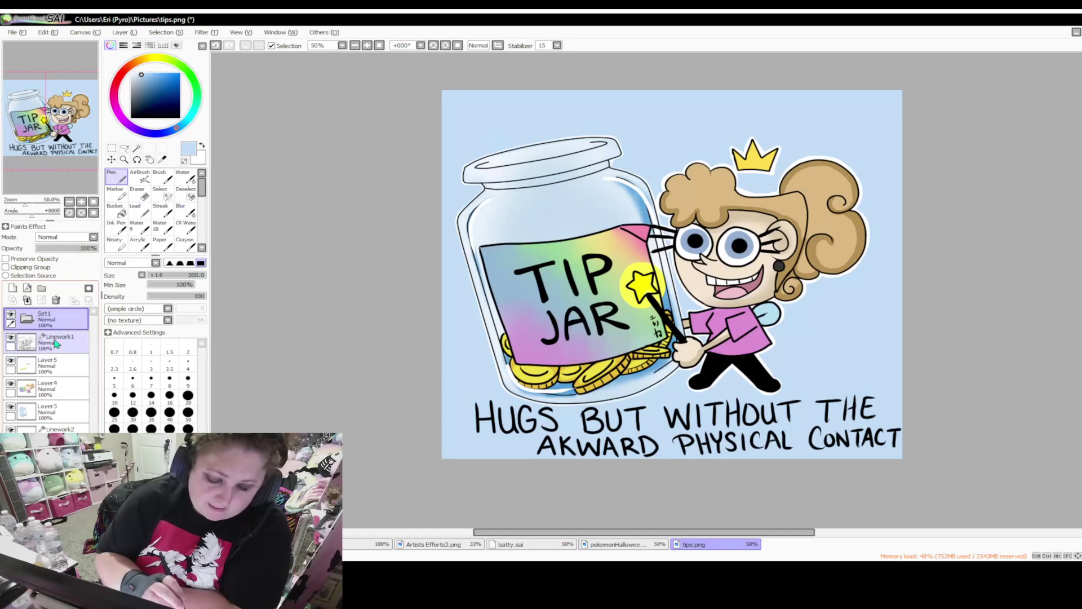
left_click_drag(57, 339, 57, 319)
mouse_move(59, 366)
left_mouse_down()
mouse_move(63, 357)
mouse_move(59, 395)
mouse_move(73, 359)
left_mouse_up()
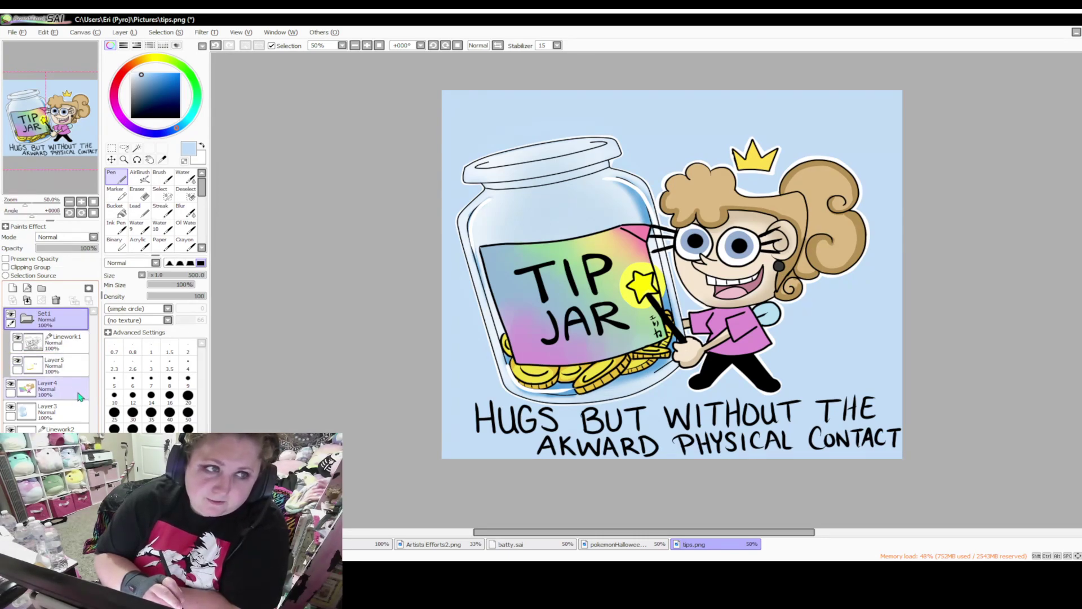
left_click_drag(79, 394, 77, 384)
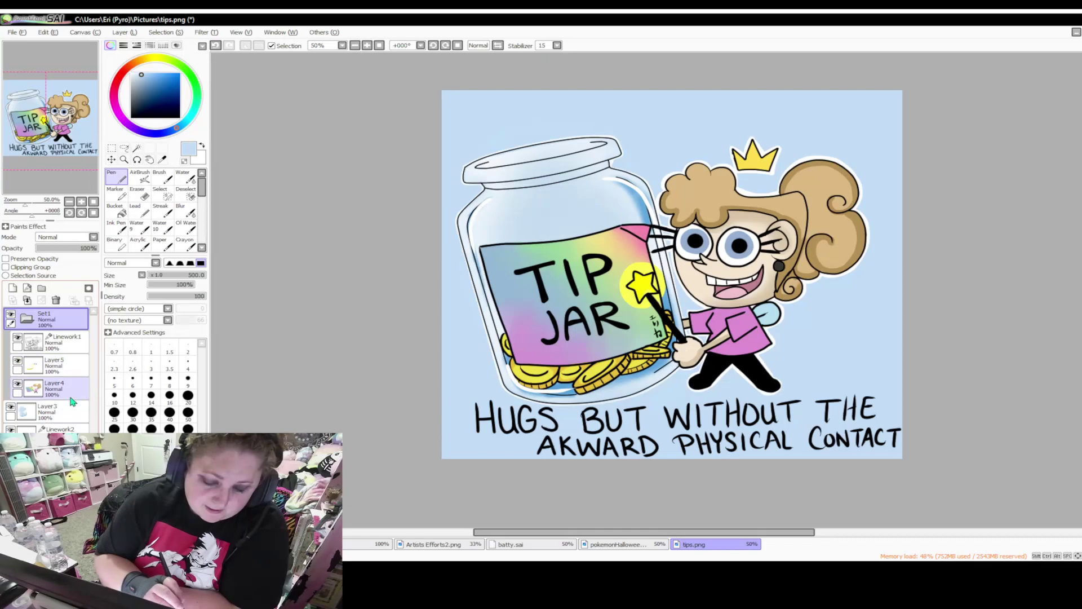
left_click_drag(79, 438, 78, 429)
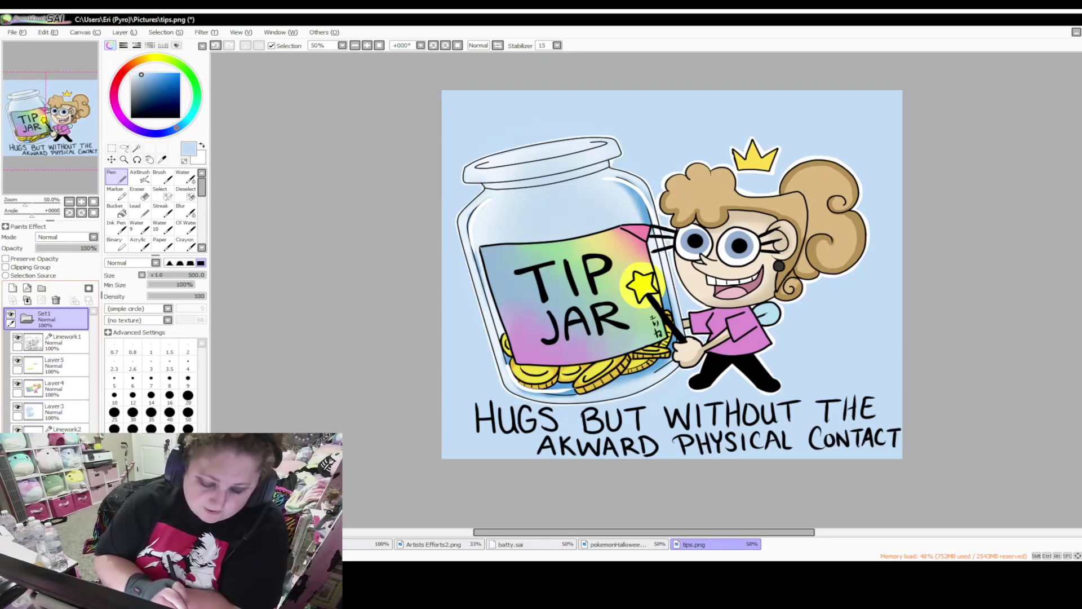
mouse_move(68, 431)
left_mouse_down()
mouse_move(55, 304)
mouse_move(53, 341)
left_mouse_up()
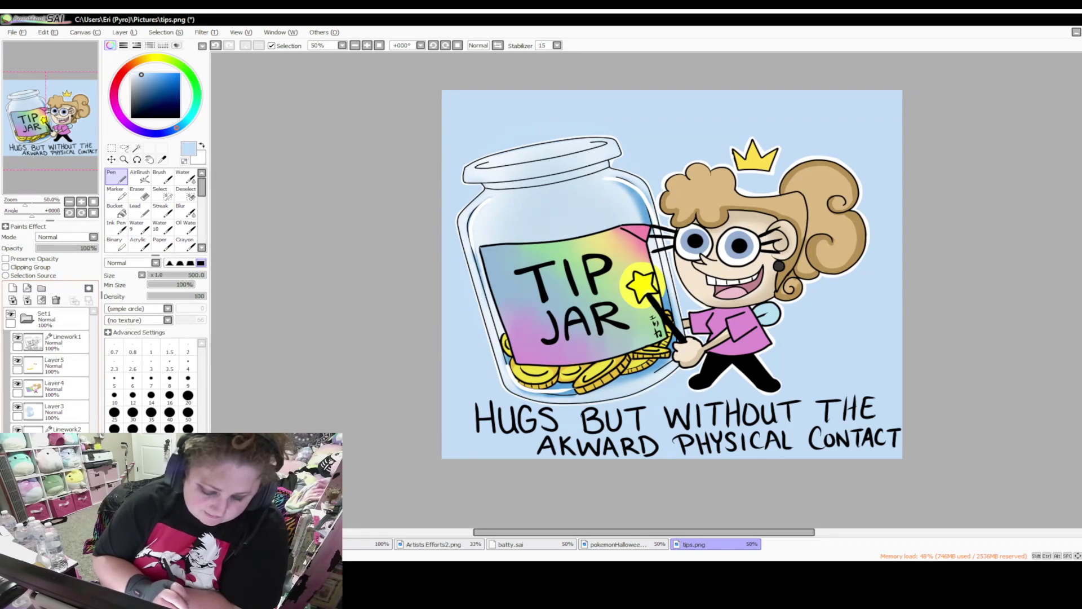
key("Delete")
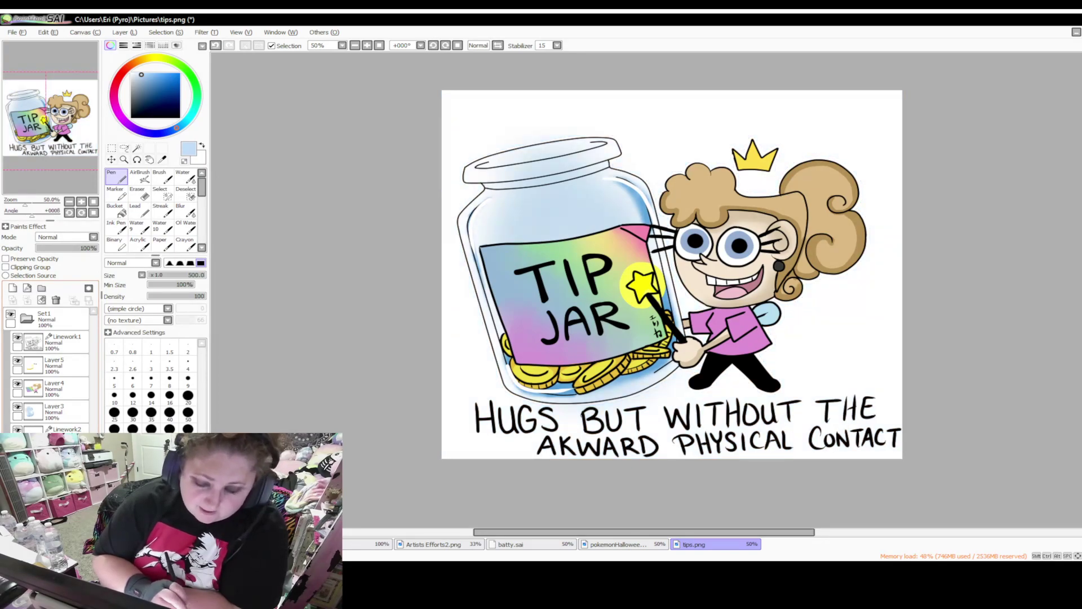
key("ctrl+z")
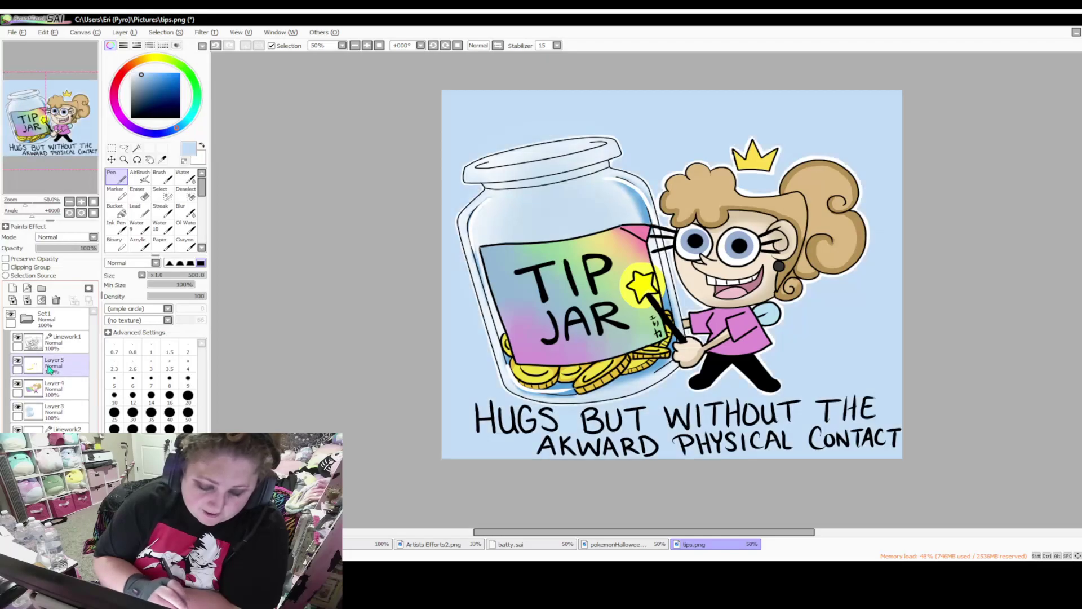
Hide the folder holding the tip jar artwork and collapse it in the layer list
left_click(24, 320)
left_click(11, 313)
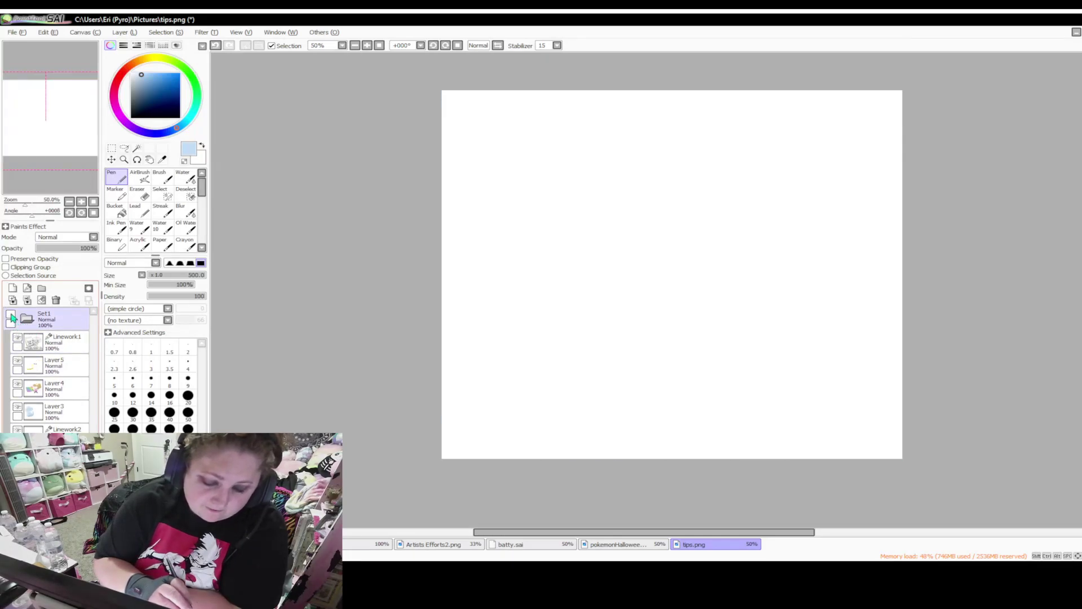
left_click(27, 319)
left_click(35, 314)
Add three new normal layers and one linework layer above the hidden folder
left_click(13, 288)
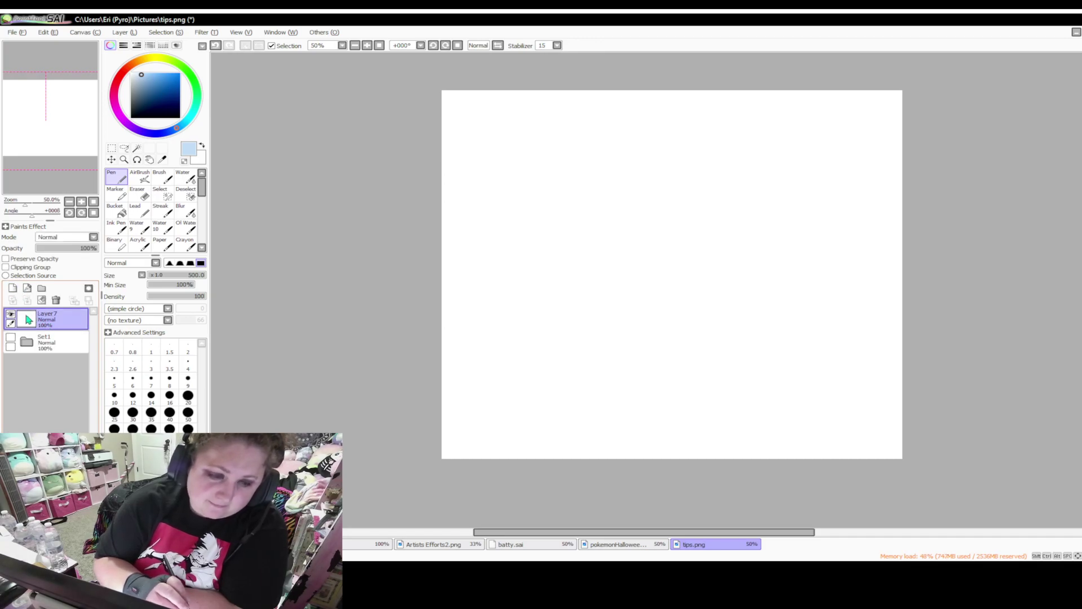
left_click(13, 288)
left_click(13, 288)
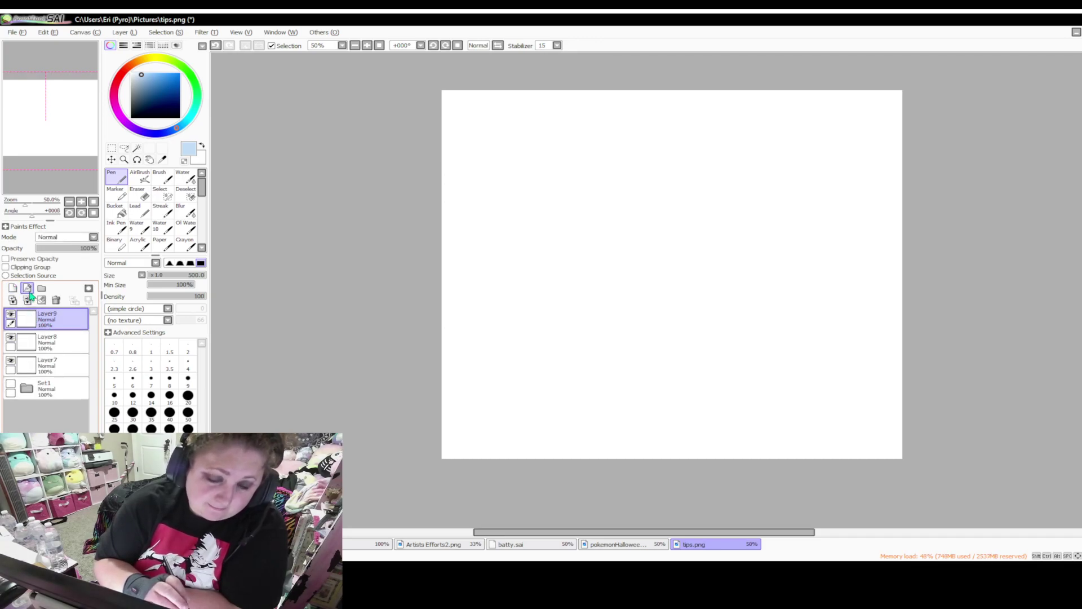
left_click(27, 288)
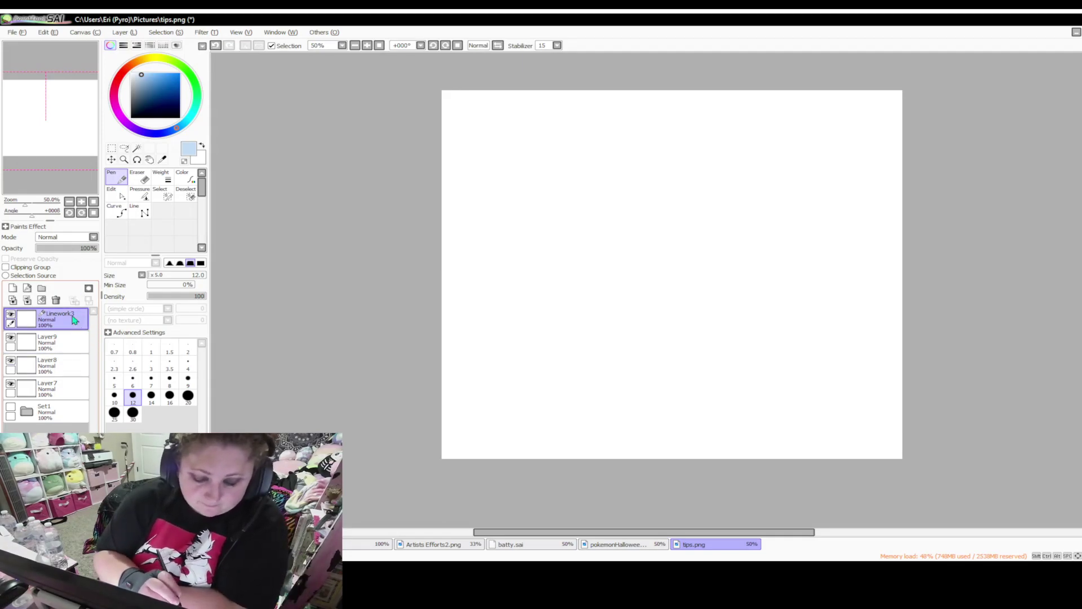
Select Layer8 and set up the Lead brush with a muted purple colour and size 4 for sketching
left_click(68, 363)
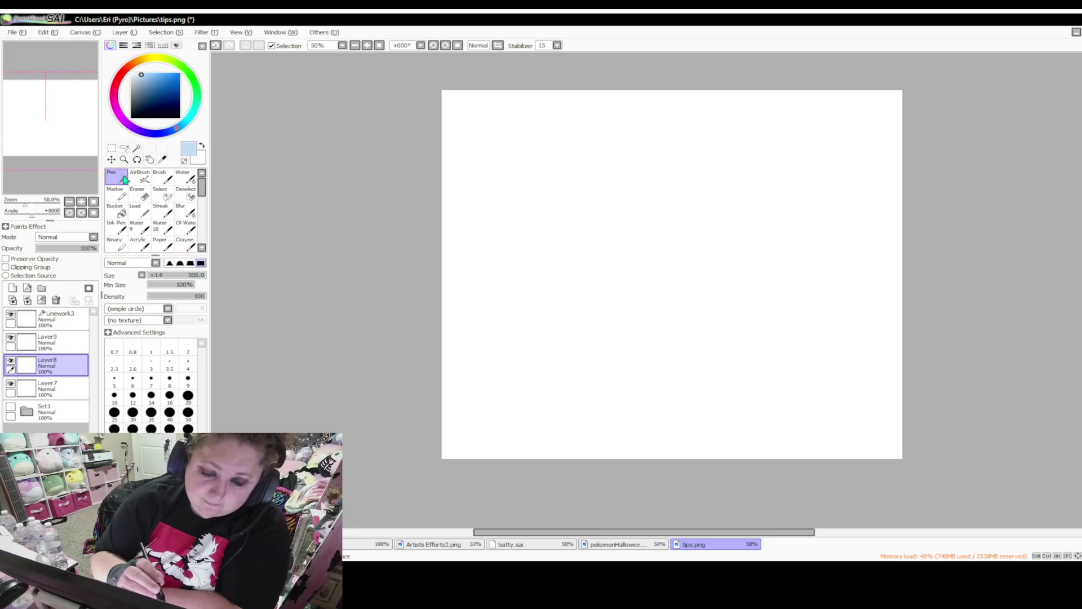
left_click(130, 125)
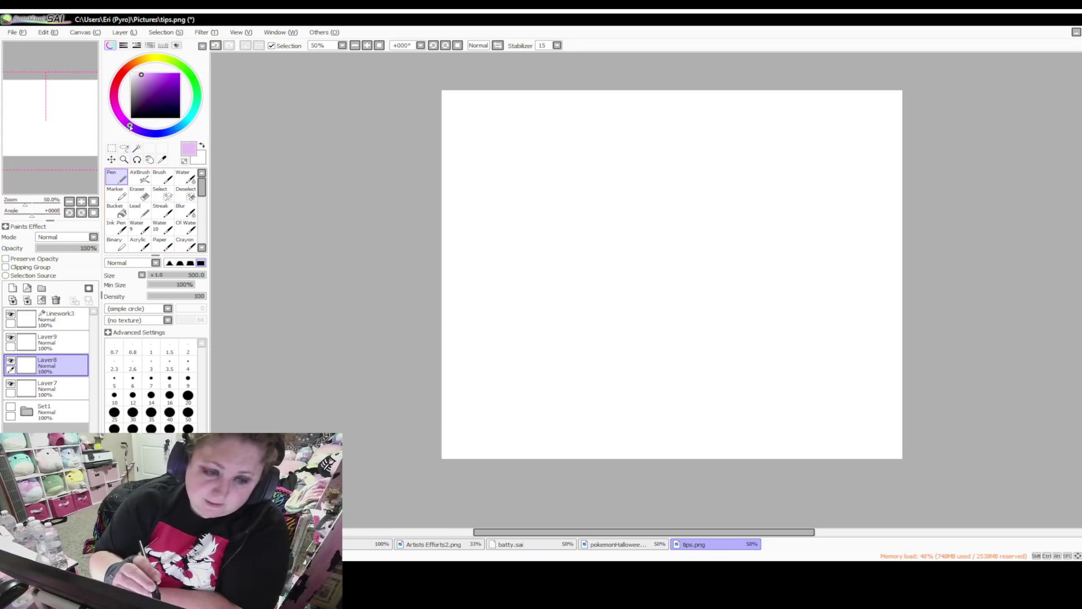
left_click(147, 79)
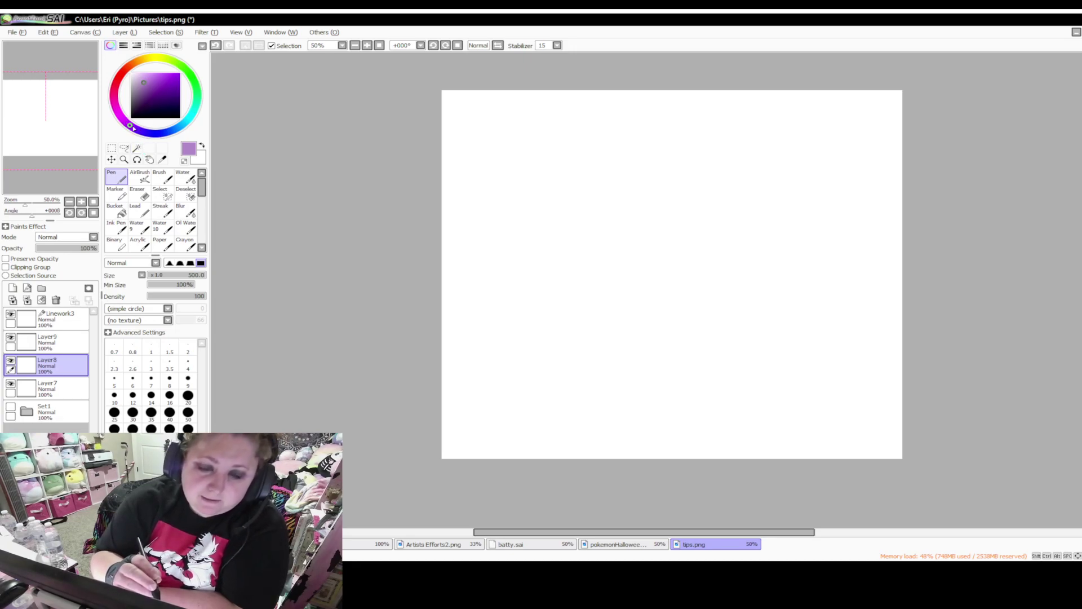
left_click(145, 208)
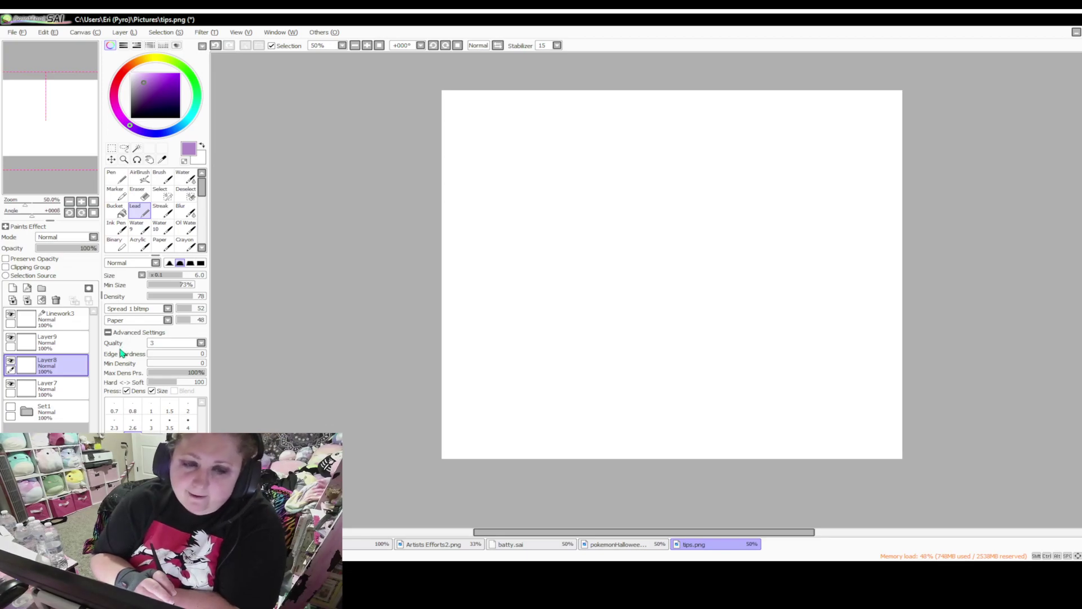
scroll(385, 85, "up", 1)
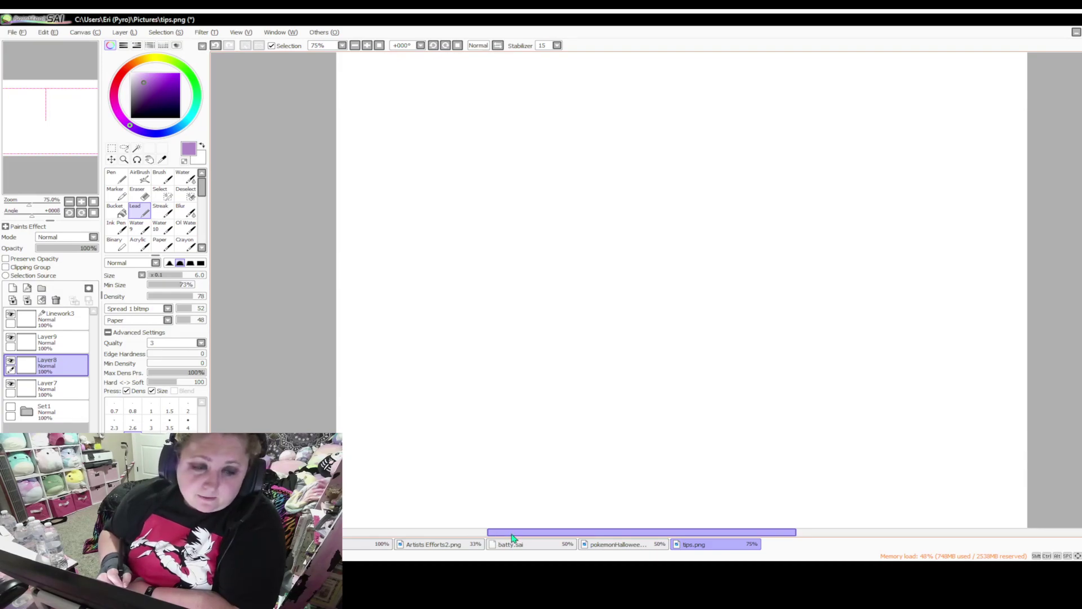
left_click_drag(513, 538, 531, 539)
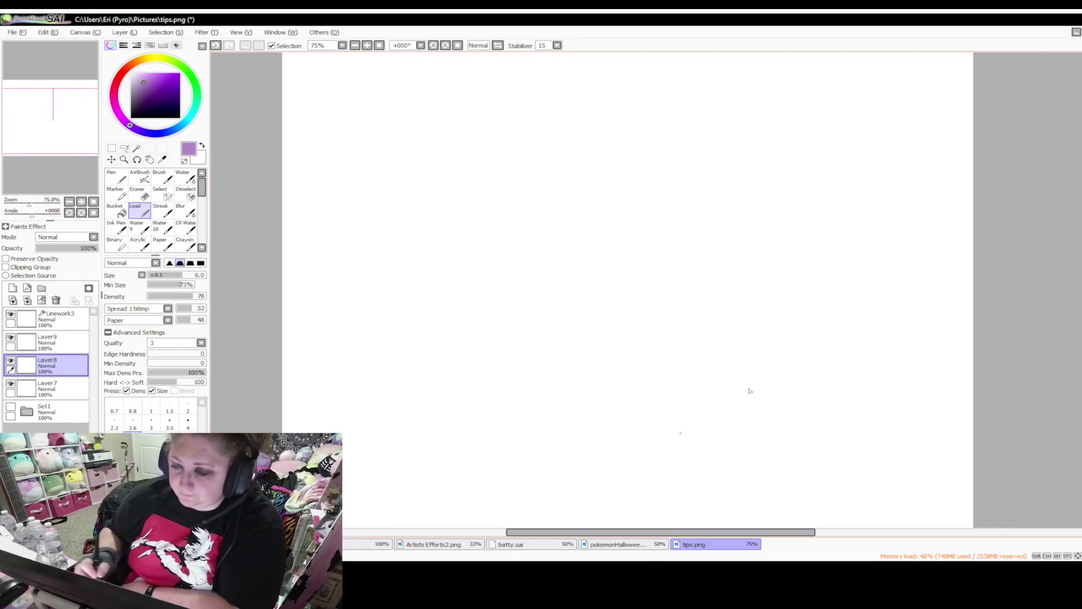
scroll(628, 282, "up", 2)
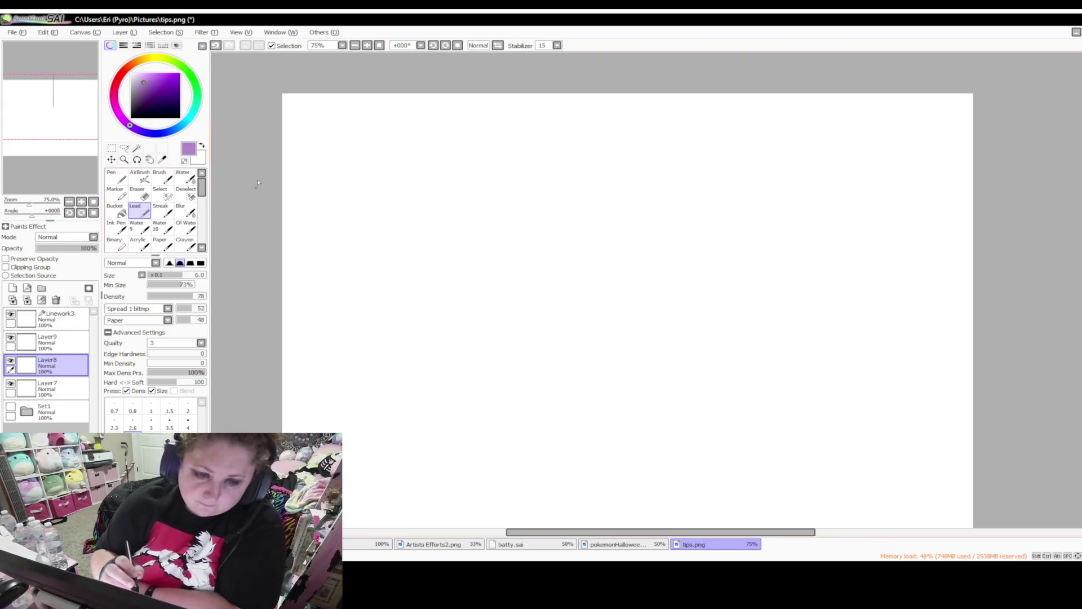
left_click(189, 427)
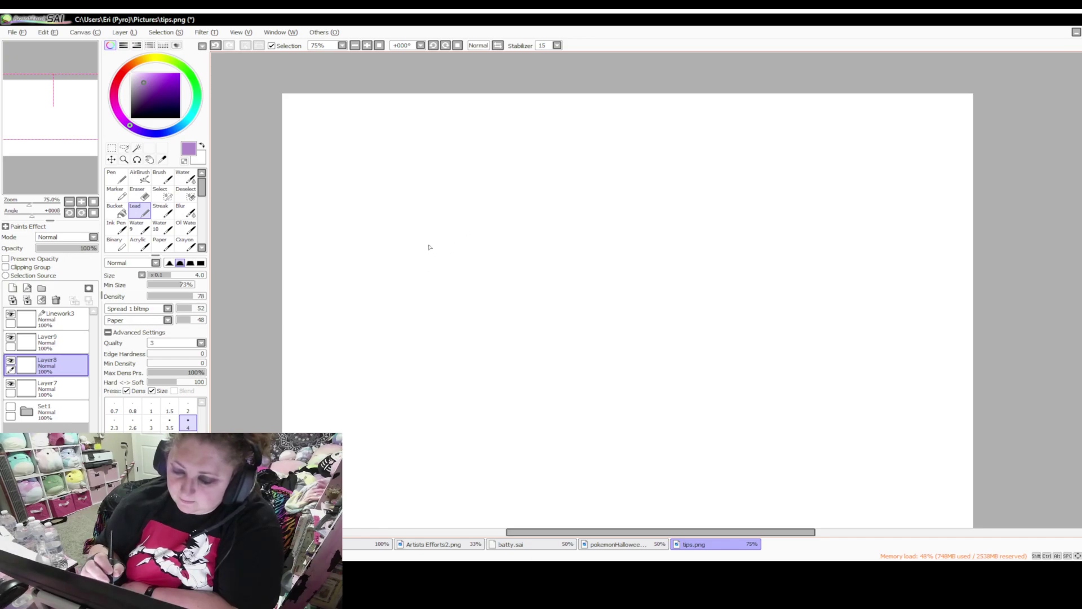
mouse_move(468, 231)
left_mouse_down()
mouse_move(421, 306)
mouse_move(447, 355)
mouse_move(493, 362)
mouse_move(519, 294)
left_mouse_up()
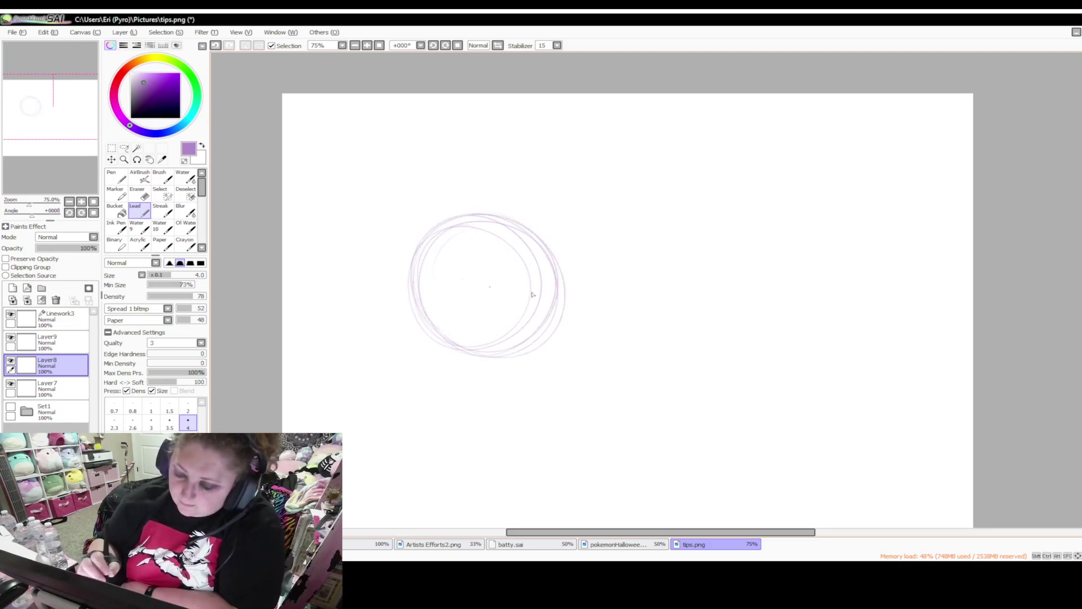
scroll(930, 214, "down", 4)
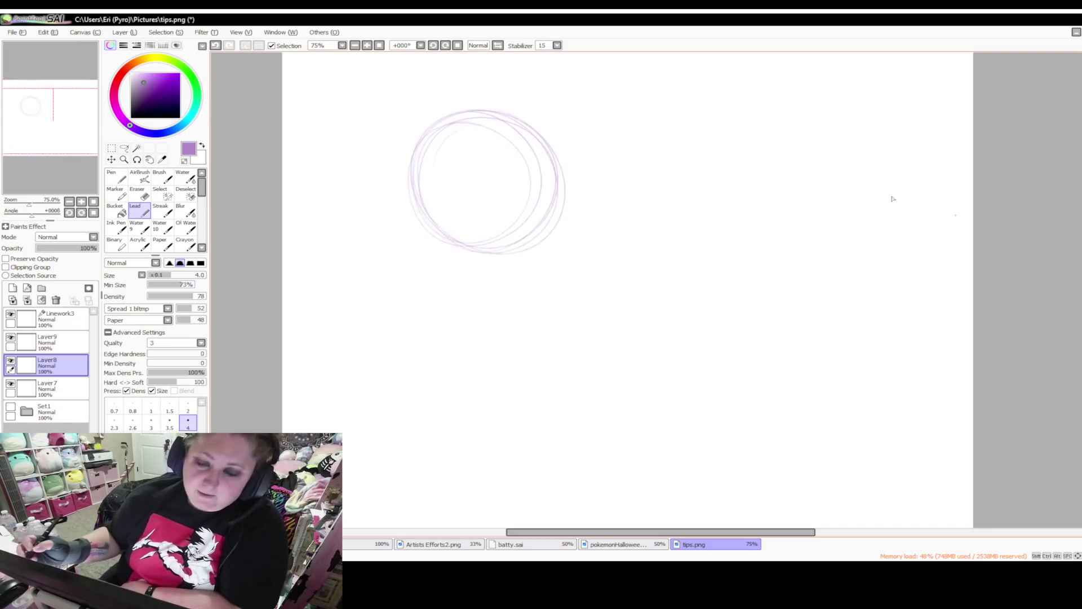
left_click(215, 45)
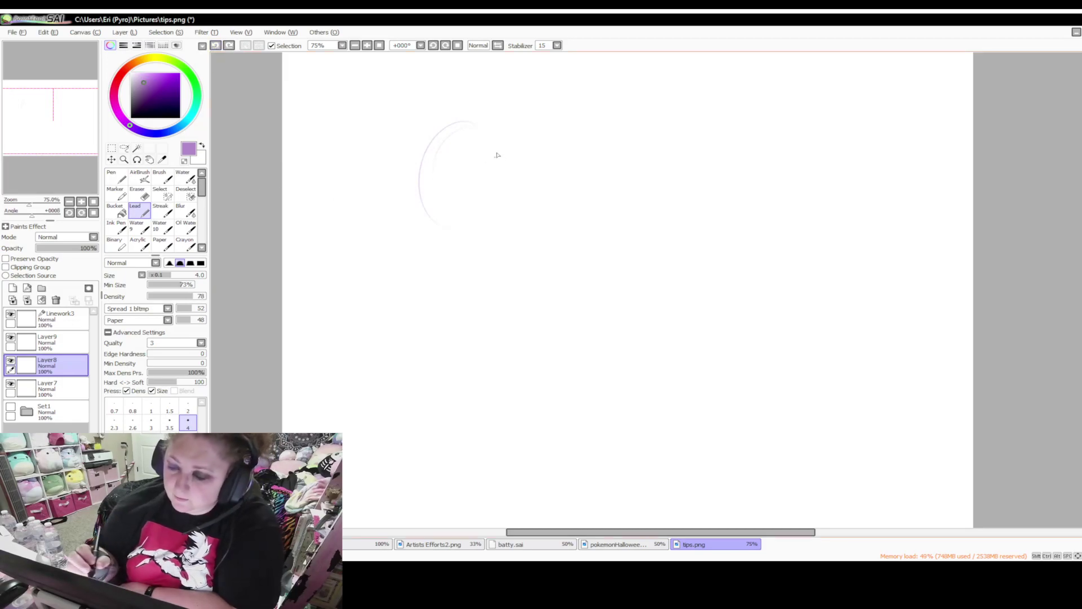
key("ctrl+z")
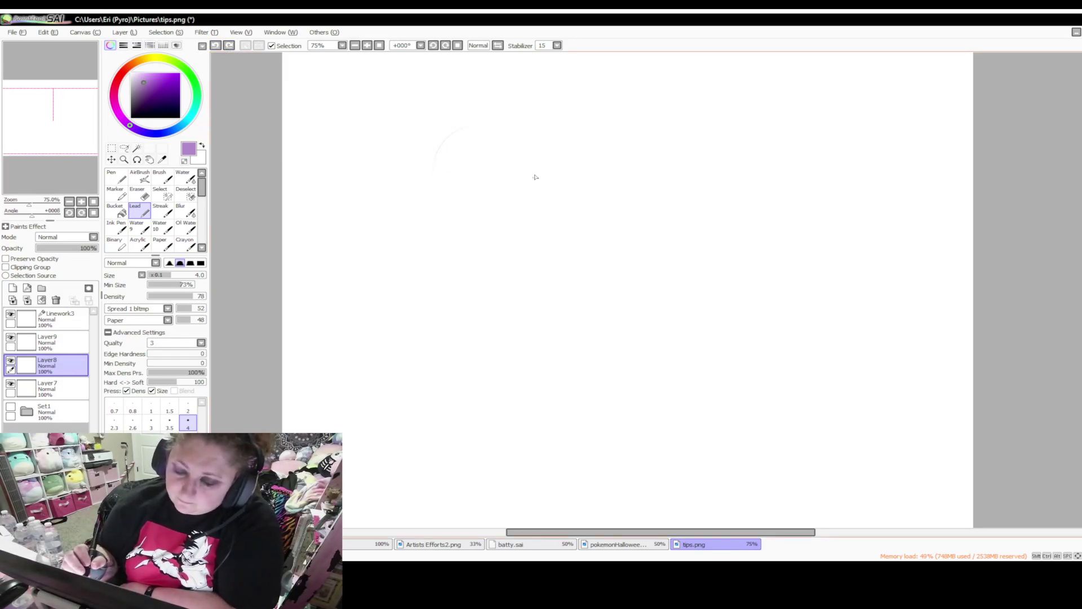
Sketch the right side, rounded chin and flat top edge of a cartoon head in the canvas's upper left area
left_click_drag(555, 119, 543, 210)
mouse_move(561, 121)
left_mouse_down()
mouse_move(545, 212)
mouse_move(563, 146)
mouse_move(516, 249)
mouse_move(539, 223)
mouse_move(466, 251)
mouse_move(493, 245)
mouse_move(469, 239)
mouse_move(533, 236)
mouse_move(449, 240)
mouse_move(540, 214)
mouse_move(510, 236)
mouse_move(552, 185)
mouse_move(555, 105)
left_mouse_up()
left_click_drag(466, 101, 542, 99)
left_click_drag(423, 101, 540, 100)
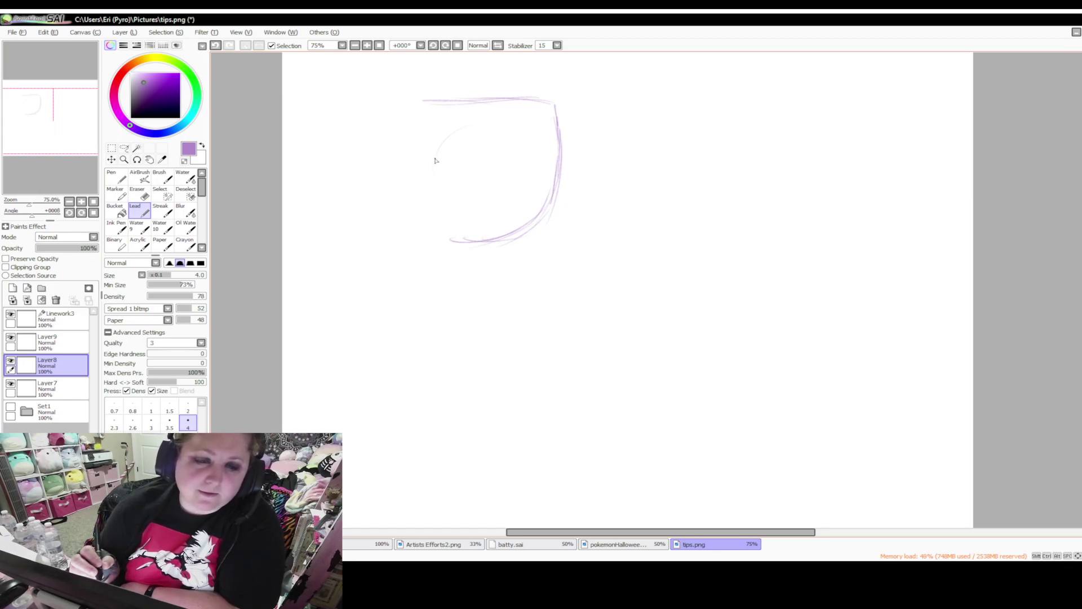
Draw the left side of the head with a round ear, a spiral inside it, and the jaw curve joining the chin
mouse_move(416, 107)
left_mouse_down()
mouse_move(418, 155)
mouse_move(411, 141)
mouse_move(387, 159)
mouse_move(414, 146)
mouse_move(390, 154)
left_mouse_up()
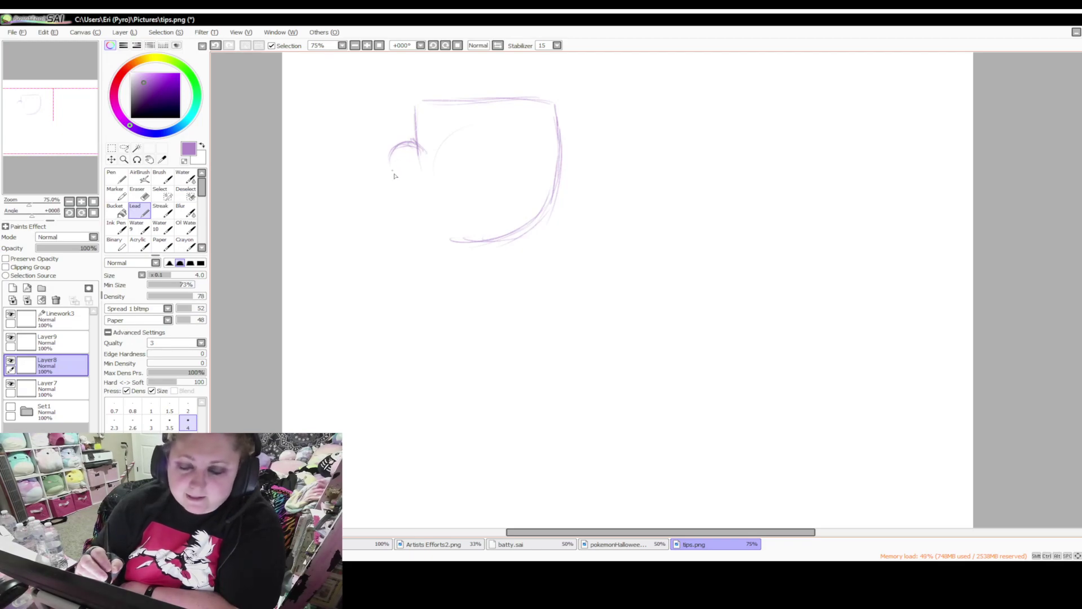
mouse_move(390, 155)
left_mouse_down()
mouse_move(429, 196)
mouse_move(393, 171)
left_mouse_up()
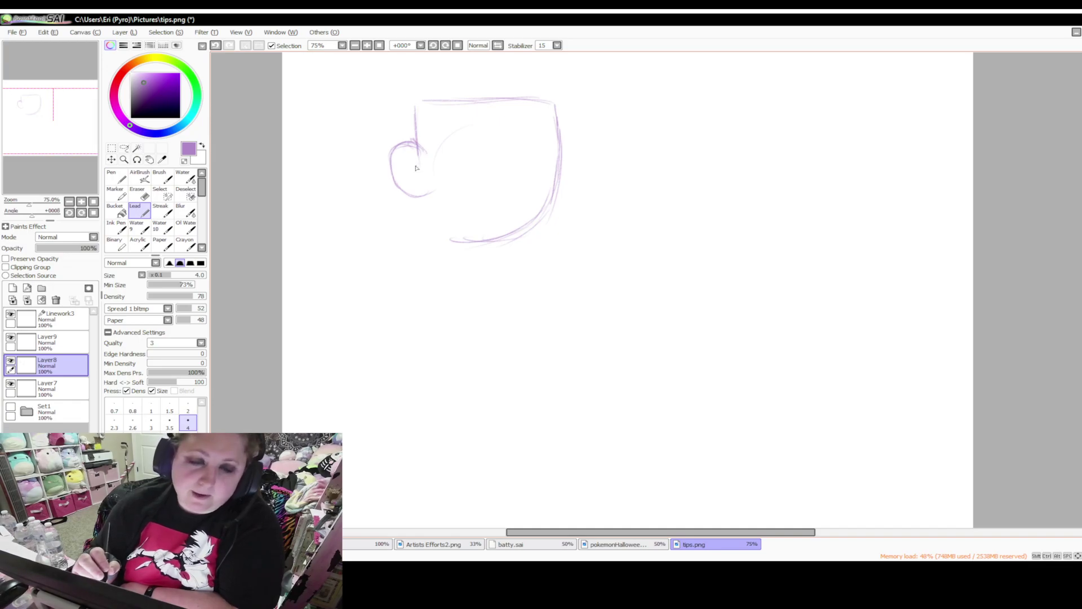
mouse_move(409, 159)
left_mouse_down()
mouse_move(415, 184)
mouse_move(407, 169)
mouse_move(418, 175)
left_mouse_up()
left_click(426, 225)
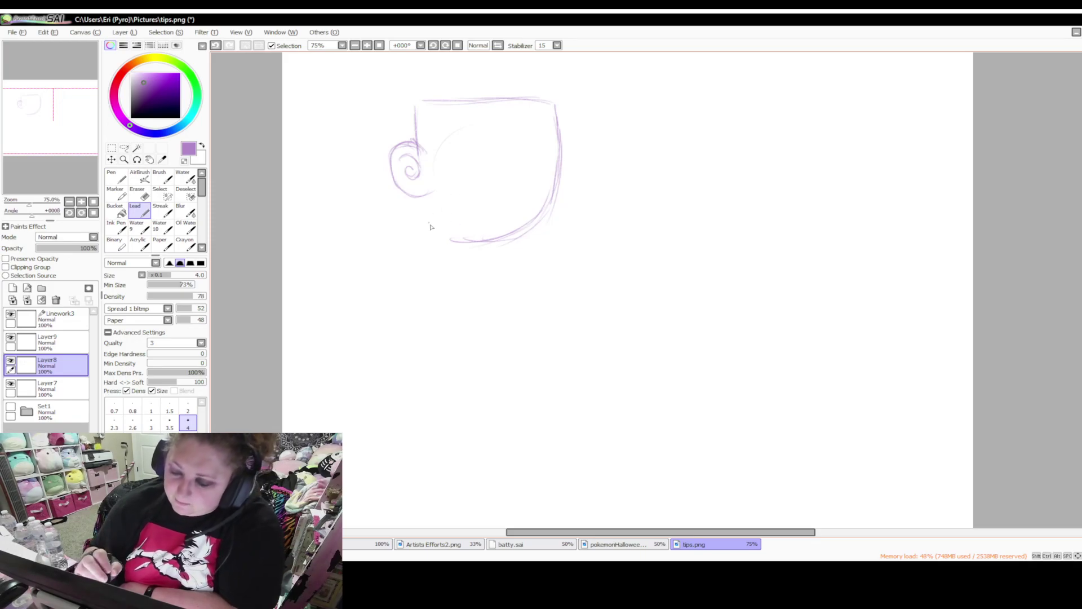
left_click_drag(450, 240, 435, 219)
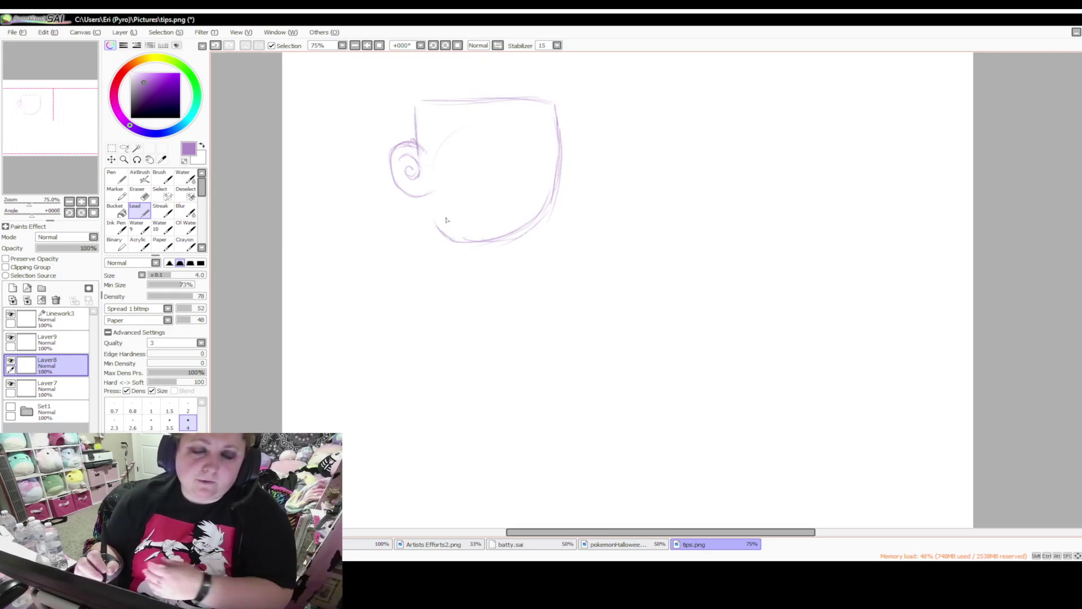
mouse_move(426, 206)
left_mouse_down()
mouse_move(458, 239)
mouse_move(479, 239)
left_mouse_up()
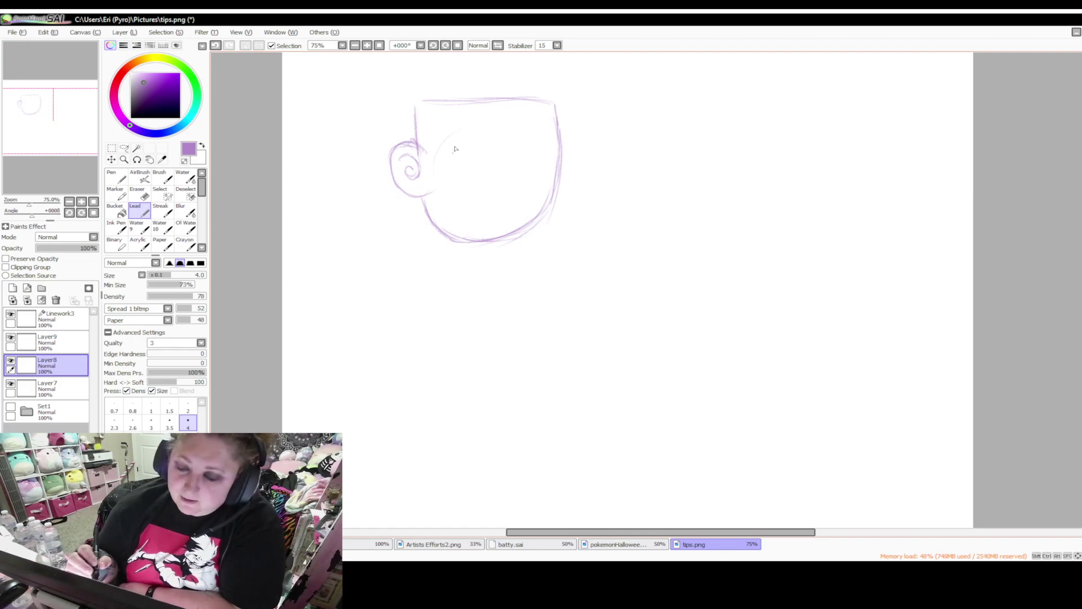
Sketch two large round eyes side by side on the face, each with a smaller circle for the iris
mouse_move(442, 180)
left_mouse_down()
mouse_move(463, 115)
mouse_move(494, 166)
mouse_move(436, 178)
mouse_move(464, 117)
mouse_move(501, 163)
mouse_move(448, 181)
mouse_move(439, 131)
mouse_move(530, 147)
mouse_move(516, 149)
mouse_move(509, 131)
mouse_move(544, 115)
mouse_move(547, 166)
mouse_move(499, 160)
mouse_move(540, 115)
mouse_move(556, 165)
mouse_move(500, 163)
mouse_move(528, 113)
mouse_move(555, 165)
mouse_move(505, 155)
mouse_move(521, 115)
mouse_move(513, 163)
left_mouse_up()
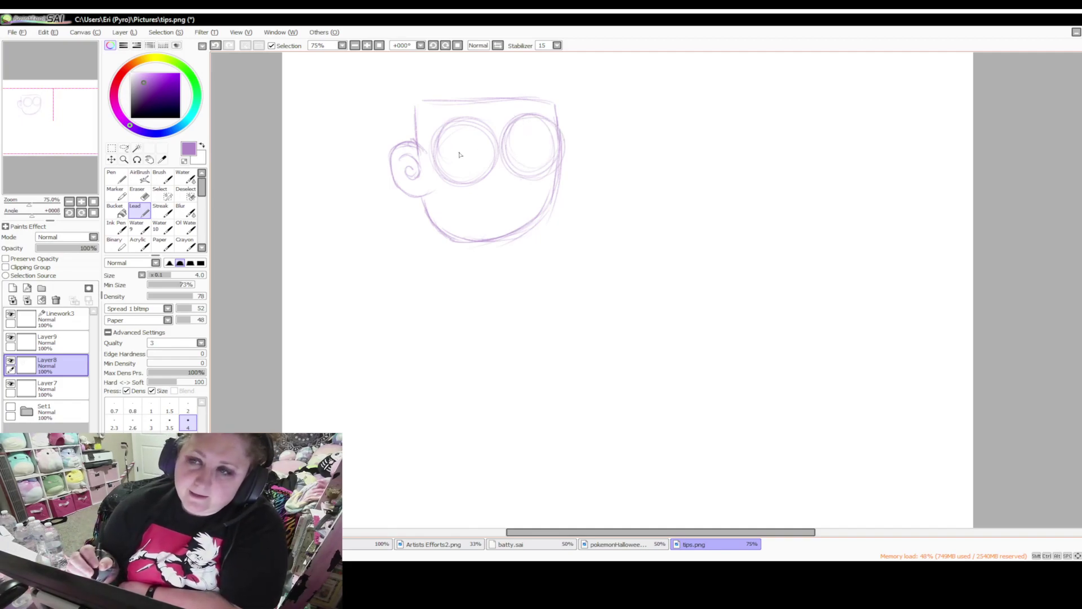
mouse_move(454, 145)
left_mouse_down()
mouse_move(463, 168)
mouse_move(479, 165)
left_mouse_up()
mouse_move(533, 131)
left_mouse_down()
mouse_move(537, 161)
mouse_move(519, 157)
mouse_move(532, 130)
mouse_move(552, 146)
mouse_move(530, 164)
left_mouse_up()
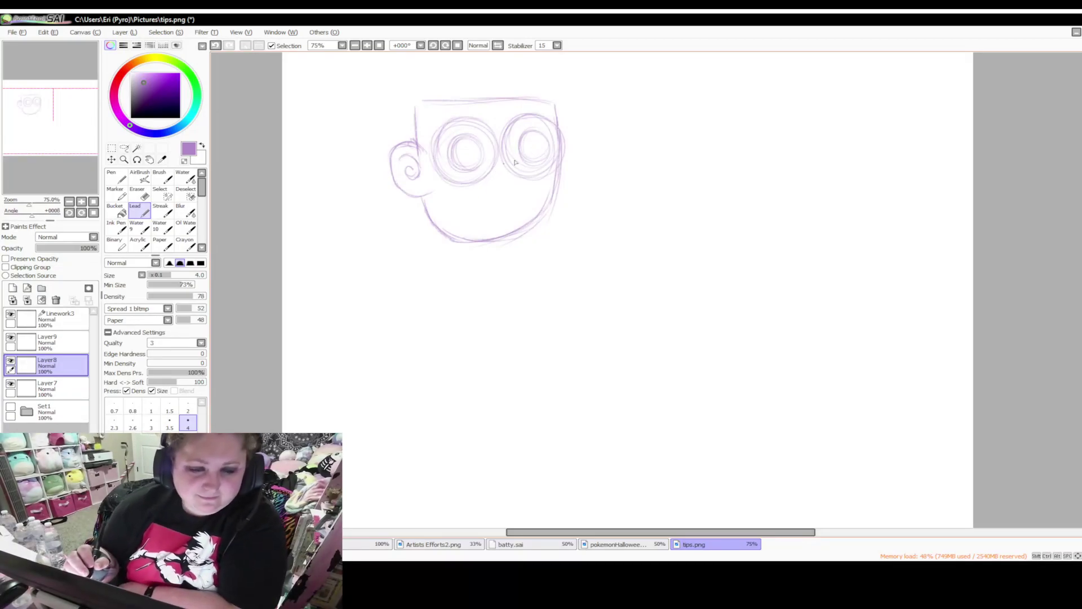
left_click_drag(495, 170, 524, 160)
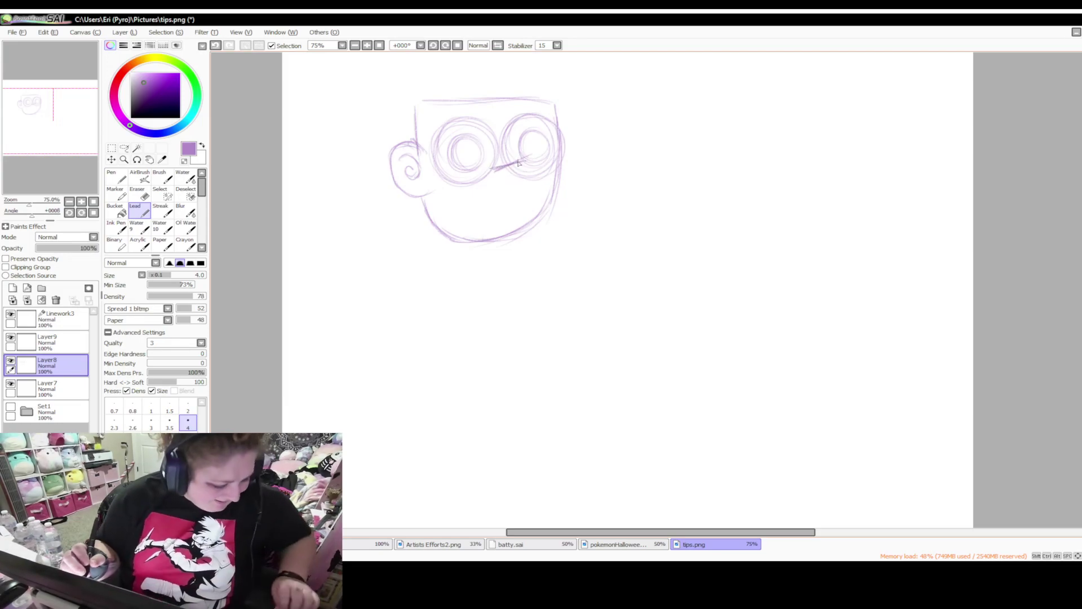
key("ctrl+z")
key("ctrl+z")
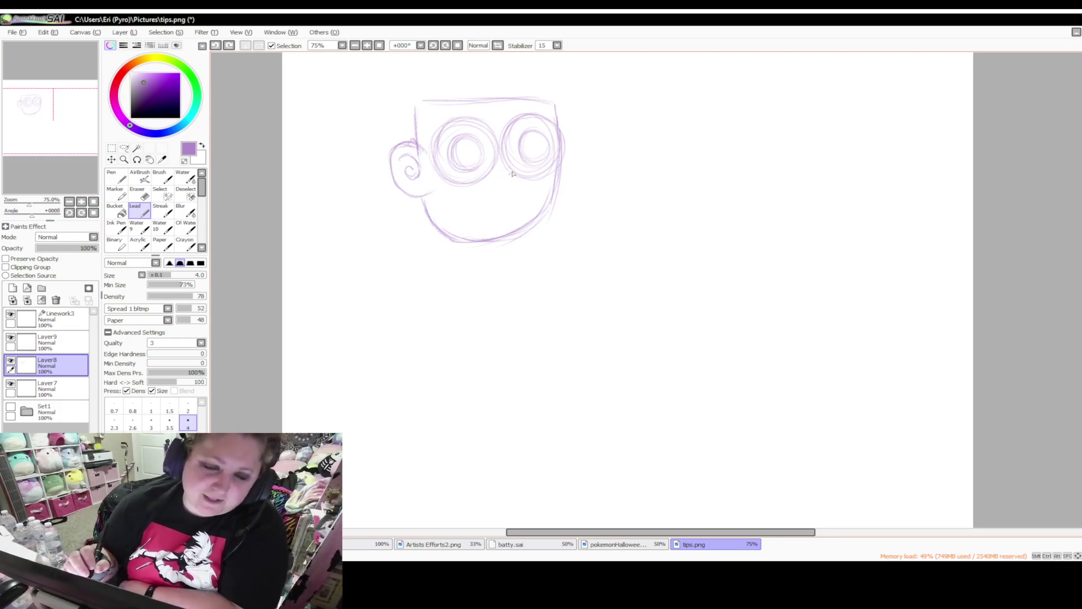
Draw a short pointed nose below the right eye and an open smiling mouth beneath it
left_click_drag(495, 169, 527, 172)
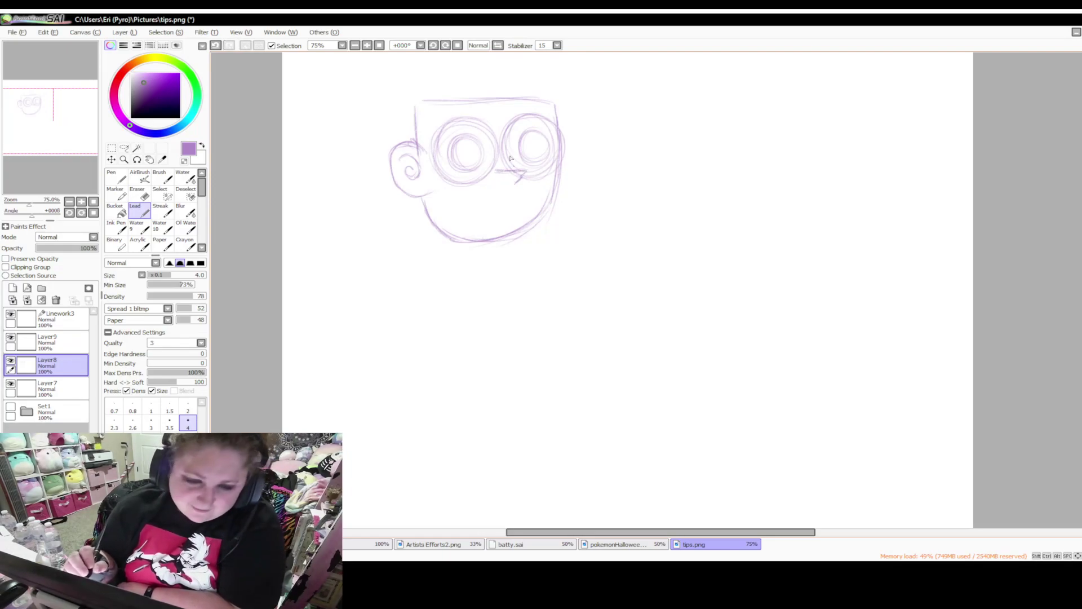
mouse_move(489, 173)
left_mouse_down()
mouse_move(526, 171)
mouse_move(518, 185)
mouse_move(515, 175)
mouse_move(527, 193)
mouse_move(511, 187)
mouse_move(530, 183)
mouse_move(499, 206)
mouse_move(458, 203)
mouse_move(529, 189)
left_mouse_up()
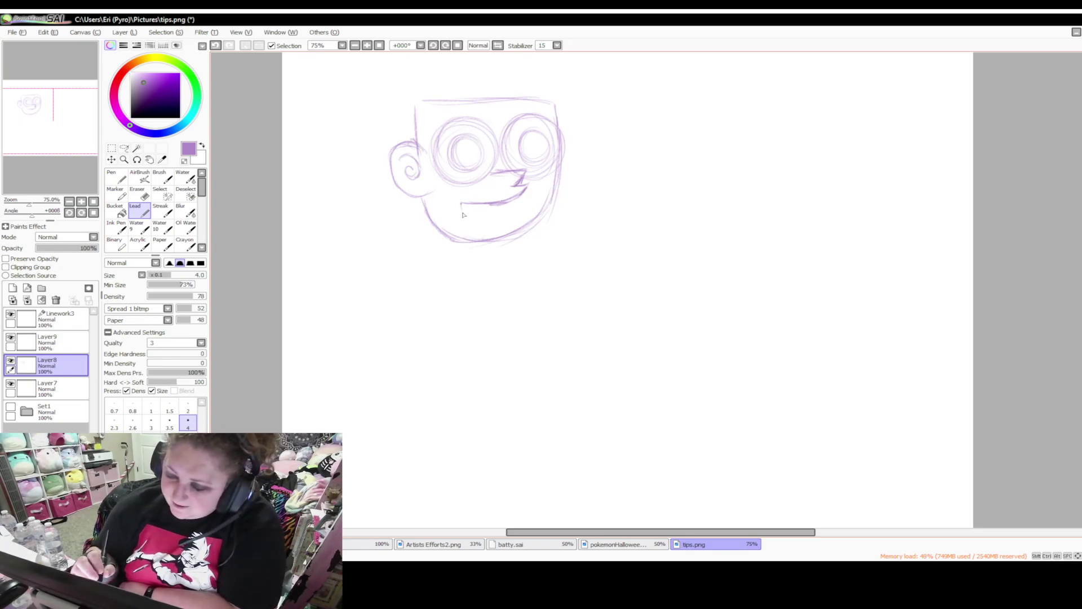
mouse_move(463, 226)
left_mouse_down()
mouse_move(514, 229)
mouse_move(514, 201)
mouse_move(512, 230)
left_mouse_up()
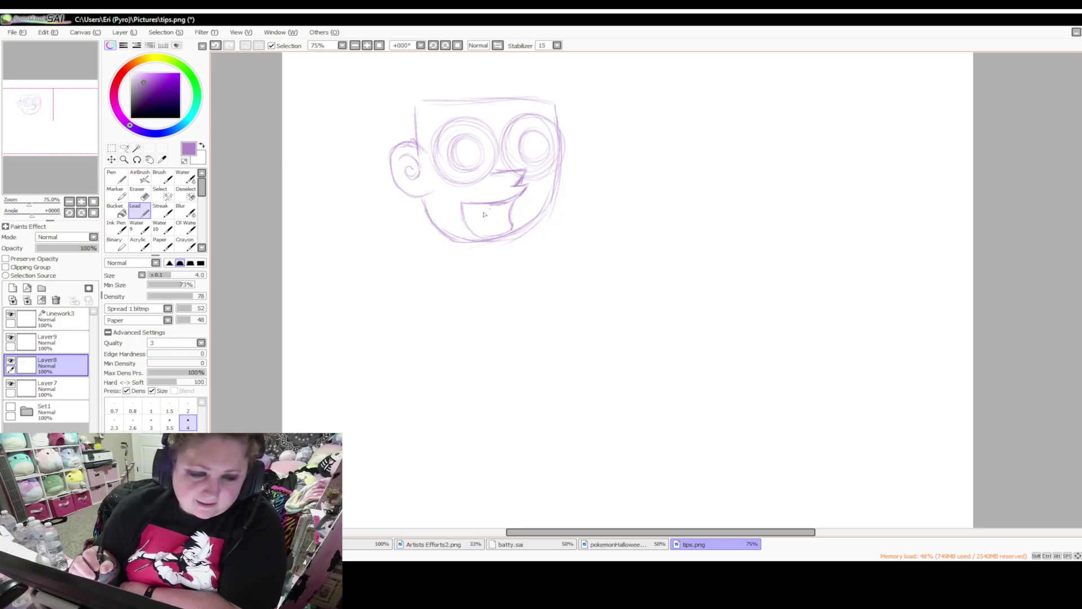
Erase the lower jaw line around the mouth and redraw the jaw and chin slightly lower with the Lead brush
key("e")
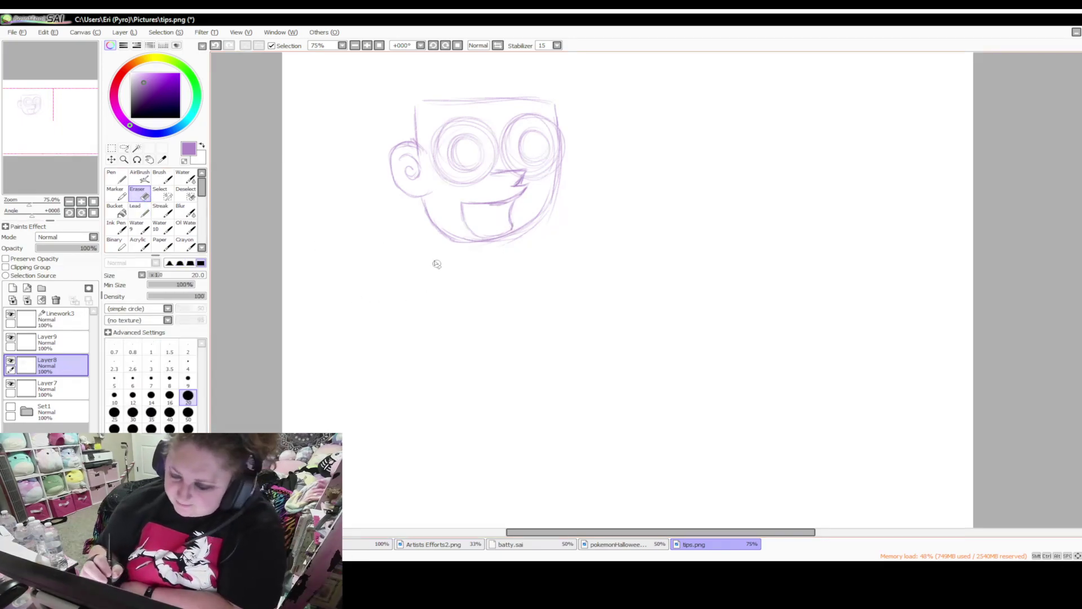
mouse_move(431, 210)
left_mouse_down()
mouse_move(461, 244)
mouse_move(489, 252)
mouse_move(528, 228)
mouse_move(514, 232)
mouse_move(536, 235)
mouse_move(547, 192)
mouse_move(553, 225)
left_mouse_up()
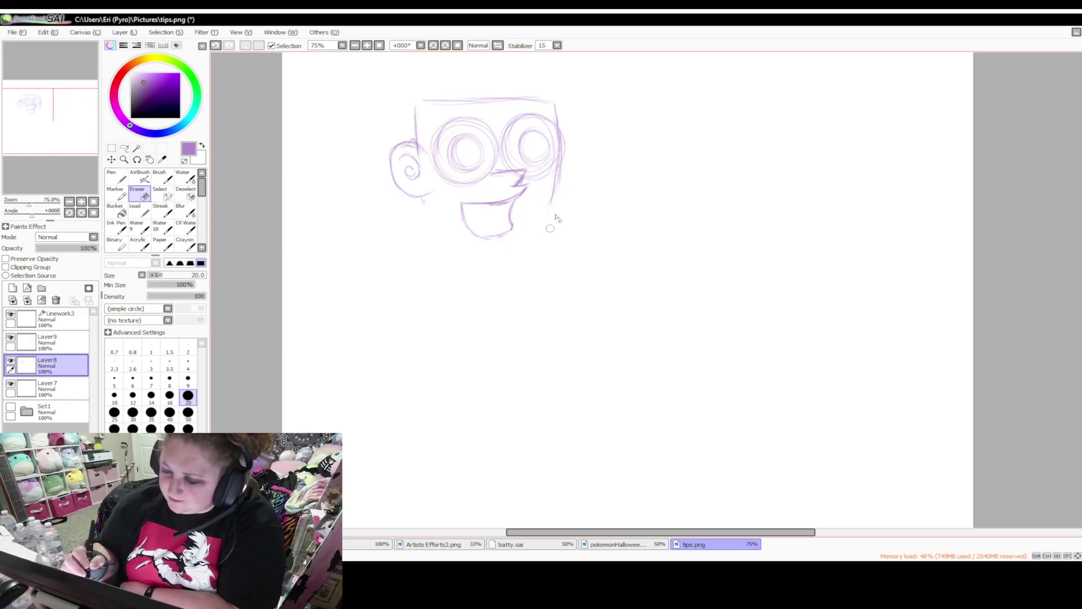
left_click(139, 209)
left_click_drag(557, 187, 528, 239)
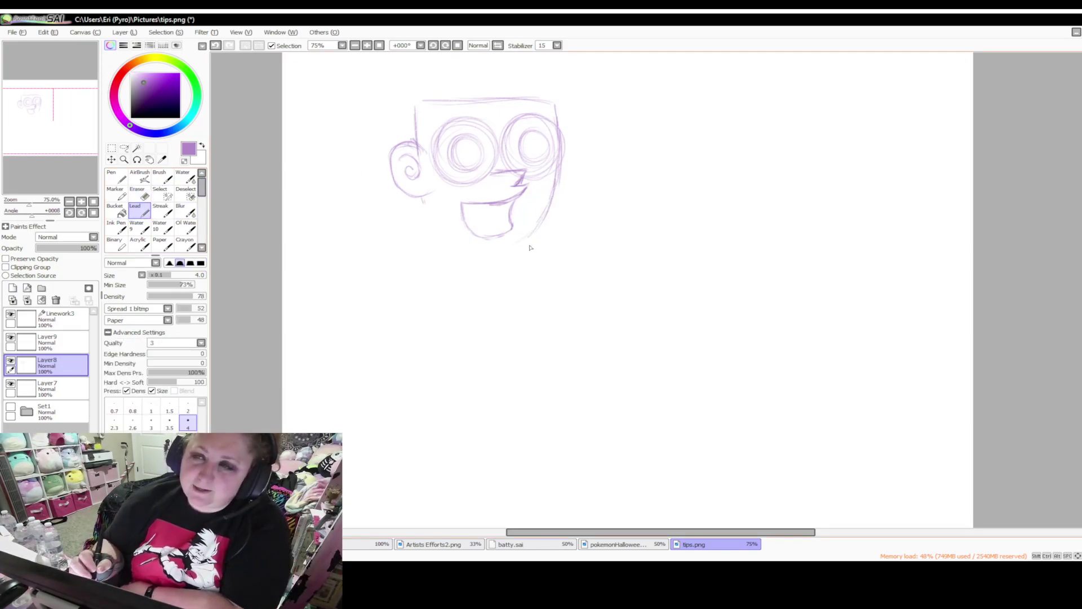
mouse_move(525, 239)
left_mouse_down()
mouse_move(477, 252)
mouse_move(519, 243)
left_mouse_up()
mouse_move(421, 193)
left_mouse_down()
mouse_move(441, 239)
mouse_move(451, 241)
mouse_move(435, 229)
mouse_move(515, 244)
left_mouse_up()
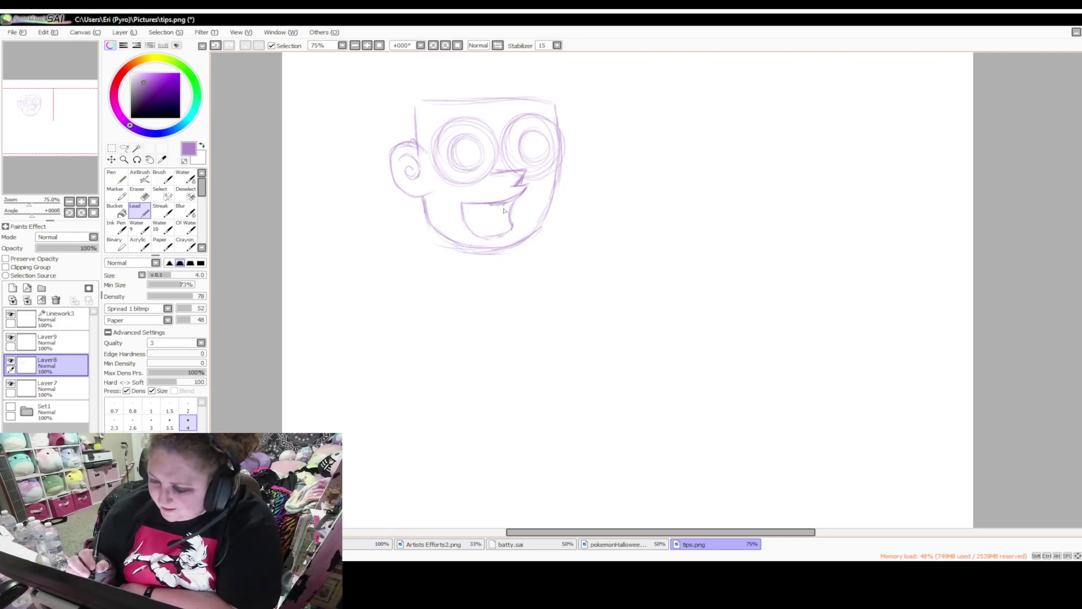
Add teeth, a tongue and lip lines to the mouth, and a small round earring below the ear
left_click_drag(502, 217, 475, 219)
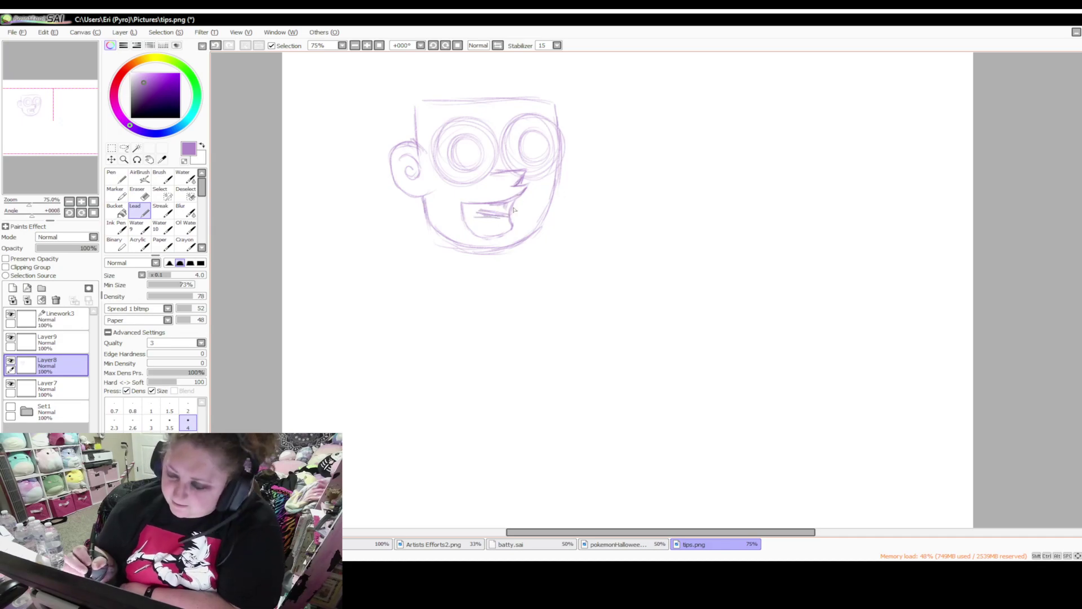
mouse_move(473, 217)
left_mouse_down()
mouse_move(499, 218)
mouse_move(466, 216)
left_mouse_up()
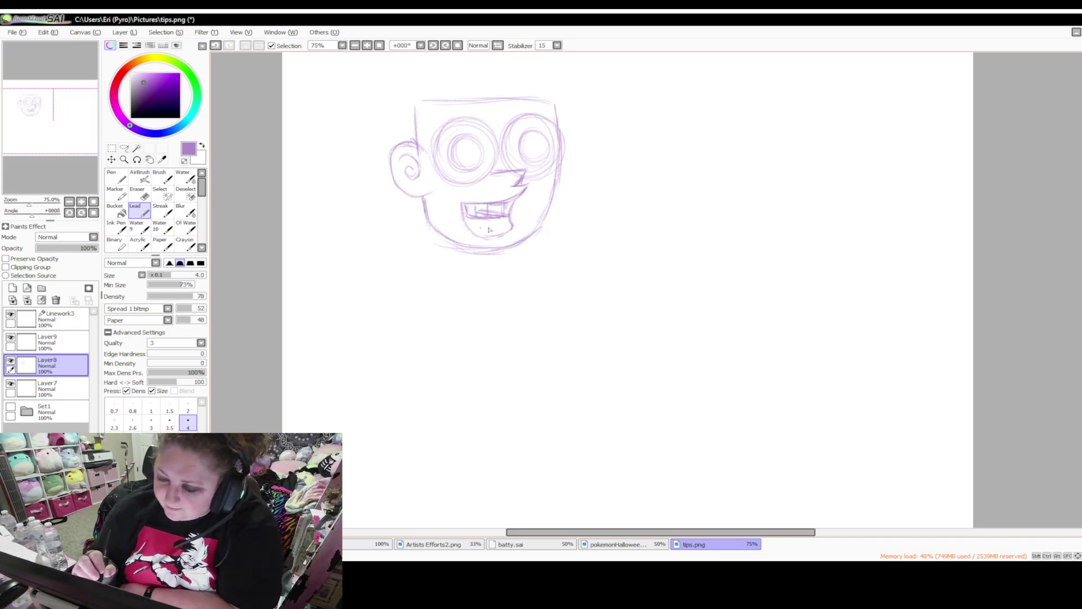
left_click_drag(465, 227, 510, 224)
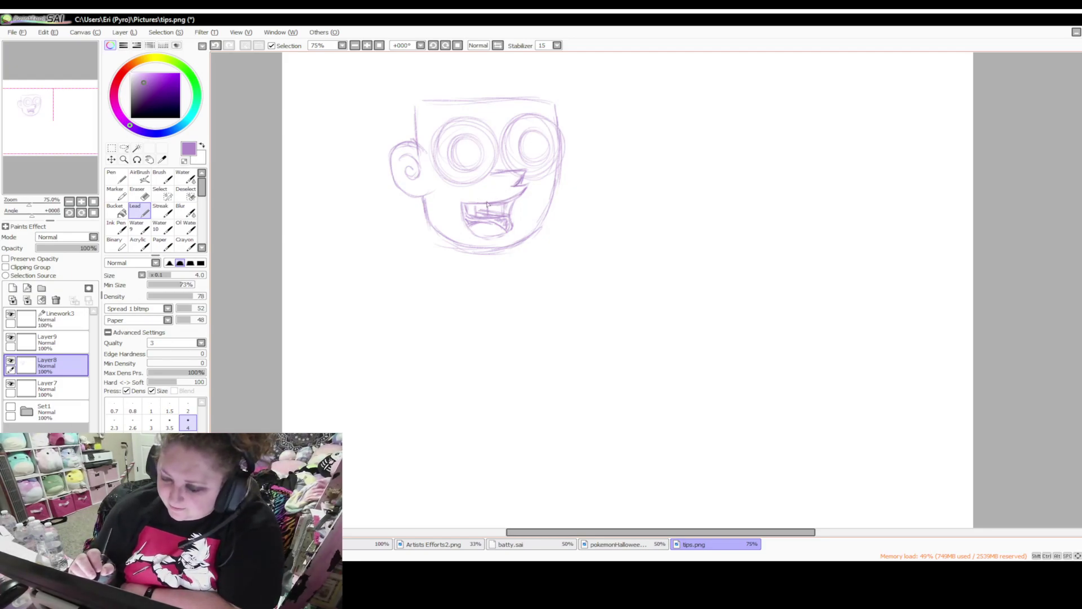
left_click_drag(479, 207, 510, 198)
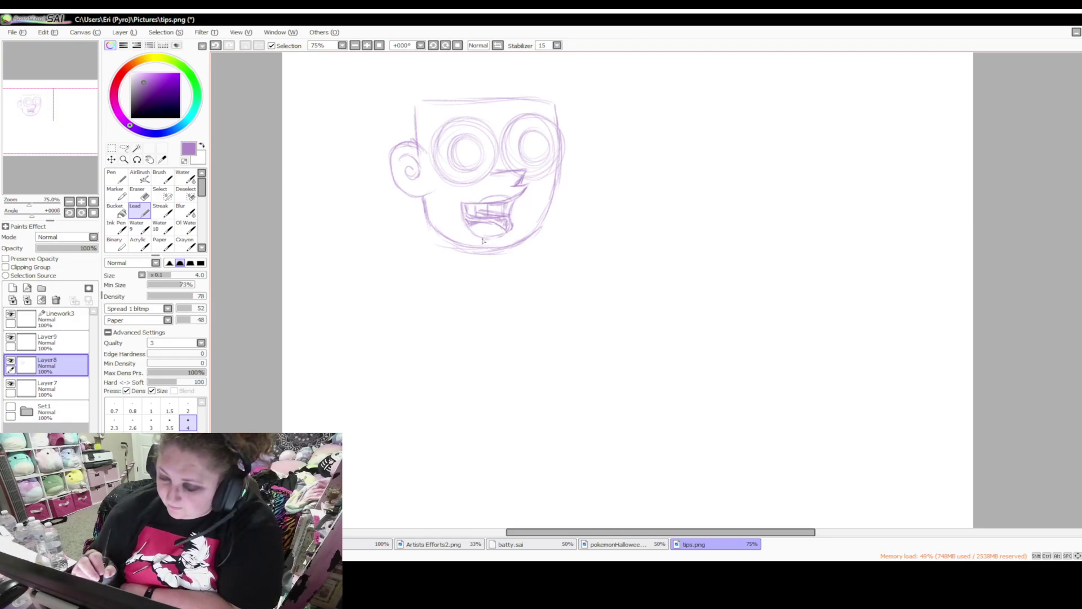
left_click_drag(489, 242, 508, 231)
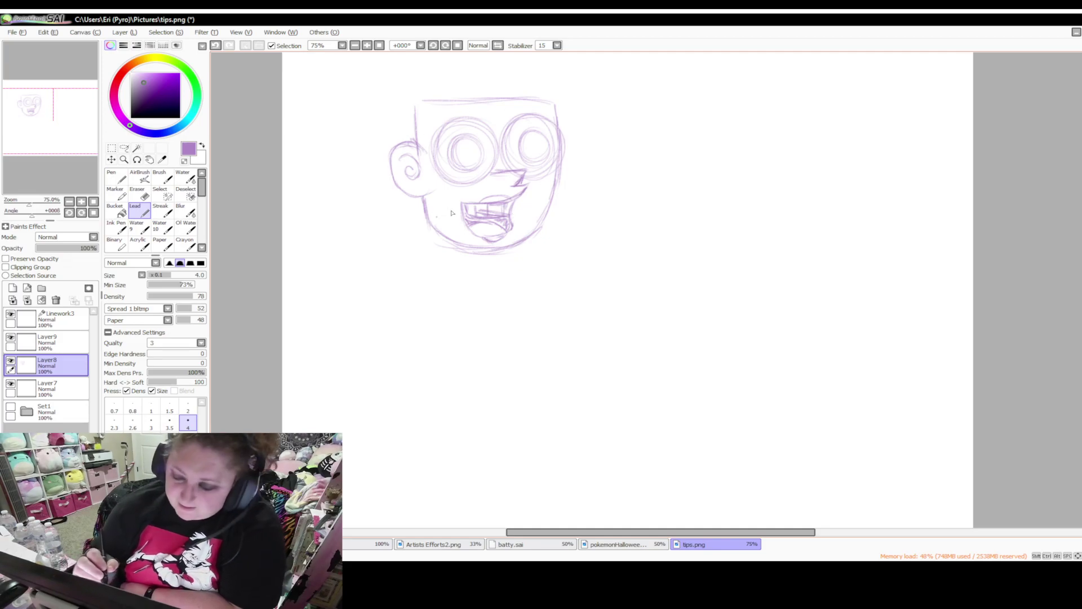
left_click_drag(432, 204, 424, 196)
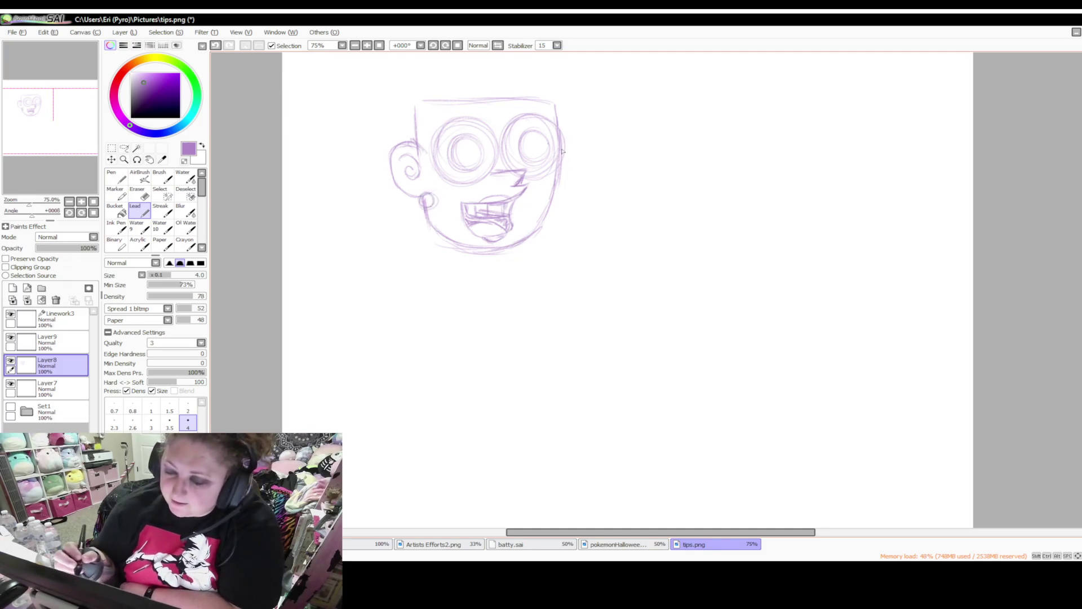
Sketch a cloud-shaped hair puff above the head's right side, firm up the hairline, and outline the angular flat-topped hair and left jaw
scroll(561, 166, "up", 3)
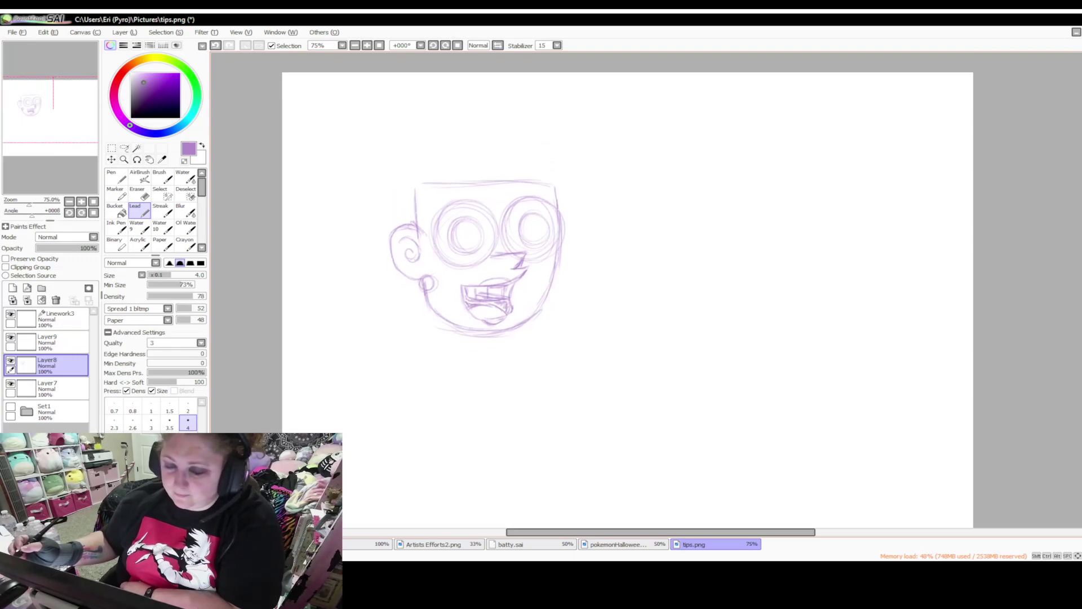
mouse_move(542, 187)
left_mouse_down()
mouse_move(565, 198)
mouse_move(543, 178)
mouse_move(570, 178)
mouse_move(566, 206)
mouse_move(550, 165)
mouse_move(557, 176)
mouse_move(540, 179)
mouse_move(556, 154)
mouse_move(574, 176)
mouse_move(553, 200)
mouse_move(541, 189)
mouse_move(578, 176)
mouse_move(580, 203)
mouse_move(585, 172)
mouse_move(575, 197)
mouse_move(609, 167)
mouse_move(601, 179)
mouse_move(608, 140)
mouse_move(608, 176)
mouse_move(609, 117)
mouse_move(621, 164)
mouse_move(604, 131)
mouse_move(584, 133)
mouse_move(598, 134)
mouse_move(587, 101)
mouse_move(573, 99)
mouse_move(551, 127)
mouse_move(544, 117)
mouse_move(500, 129)
mouse_move(515, 107)
mouse_move(527, 107)
mouse_move(523, 153)
mouse_move(571, 207)
mouse_move(541, 167)
mouse_move(549, 193)
mouse_move(550, 170)
mouse_move(525, 195)
left_mouse_up()
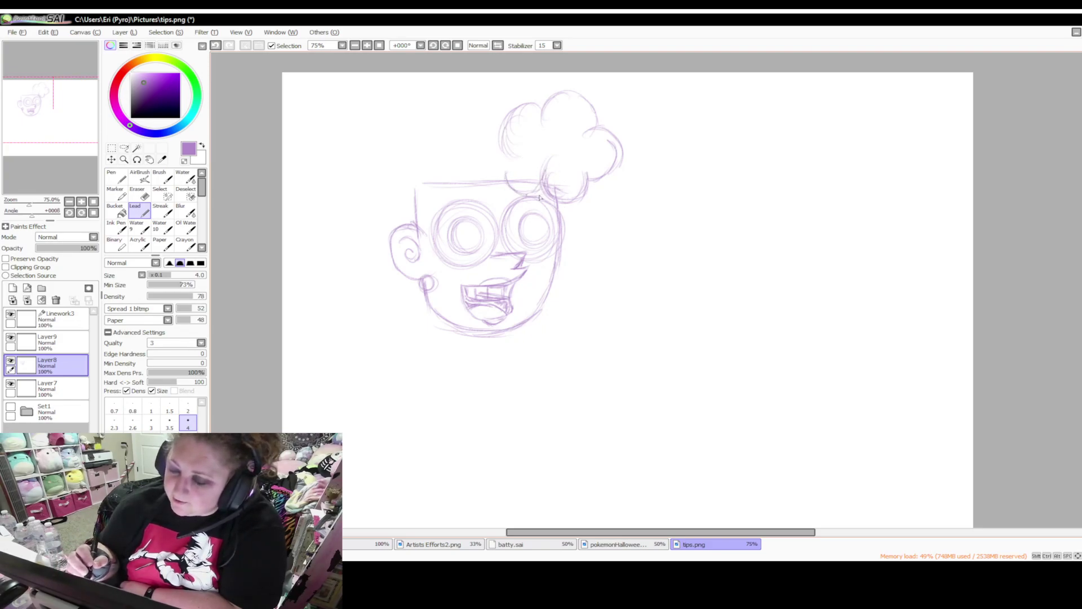
left_click_drag(514, 181, 417, 191)
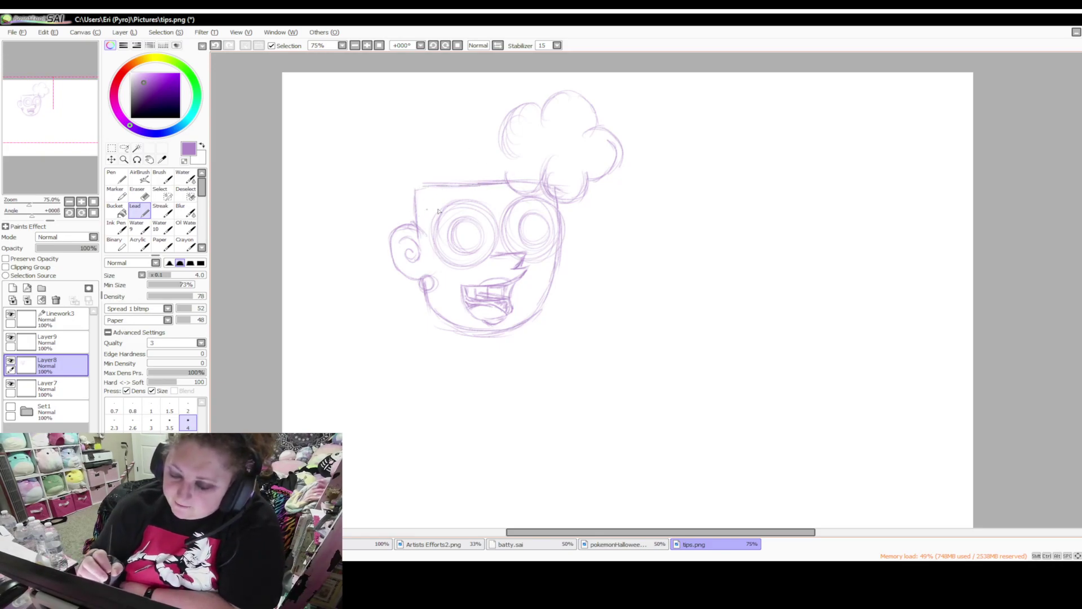
left_click_drag(410, 285, 430, 312)
mouse_move(391, 207)
left_mouse_down()
mouse_move(393, 226)
mouse_move(393, 190)
left_mouse_up()
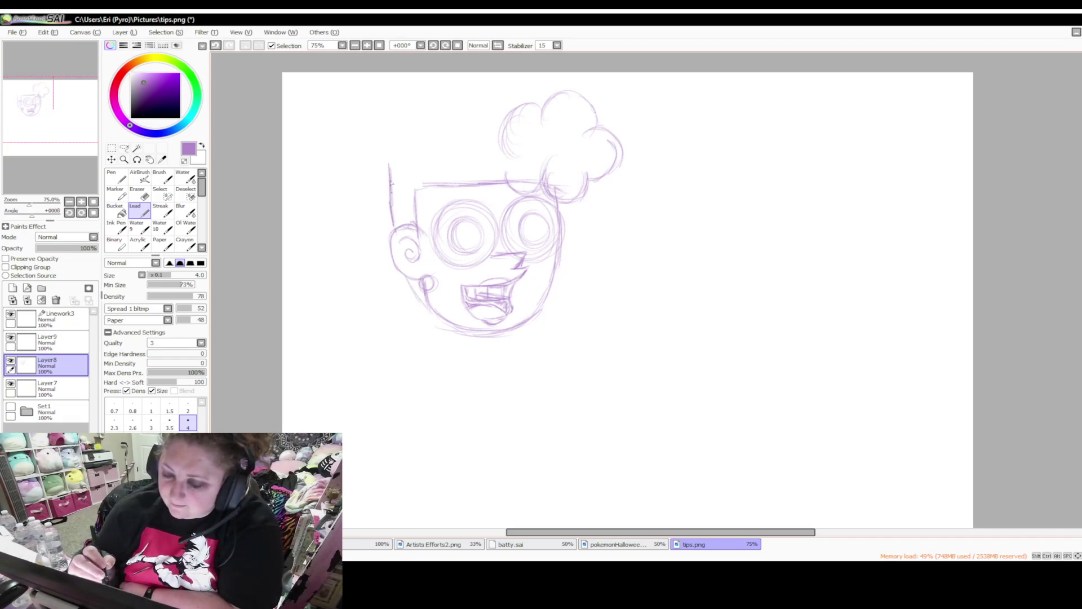
mouse_move(391, 151)
left_mouse_down()
mouse_move(508, 135)
mouse_move(447, 142)
mouse_move(475, 145)
mouse_move(388, 168)
left_mouse_up()
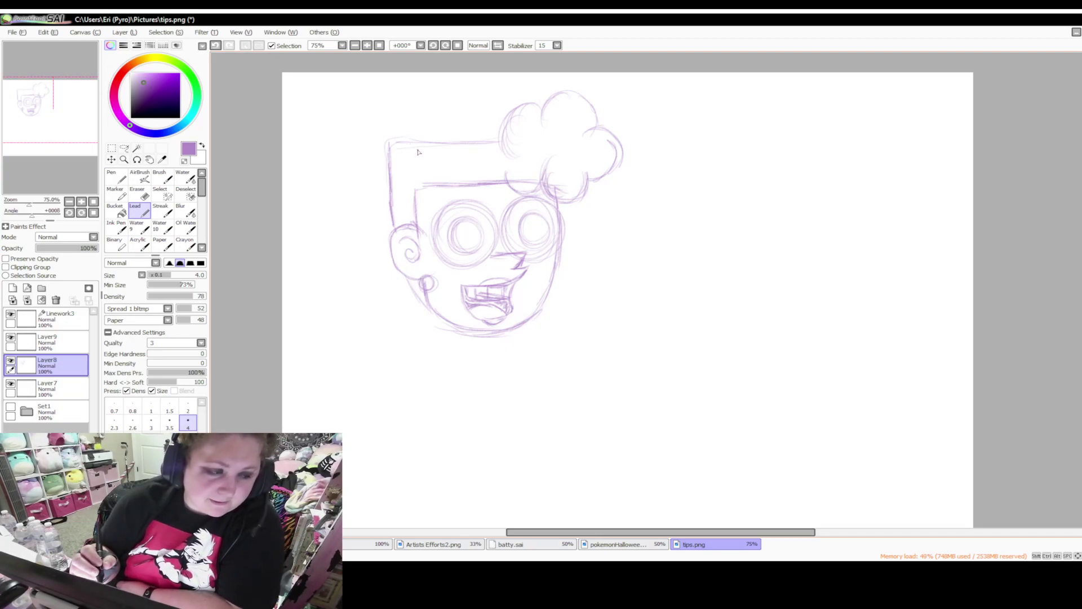
Draw a large cloud-shaped hair mass behind the head, a spiral curl below the ear, and lashes beside the eyes
mouse_move(448, 143)
left_mouse_down()
mouse_move(398, 88)
mouse_move(371, 139)
mouse_move(350, 99)
mouse_move(343, 163)
mouse_move(340, 147)
mouse_move(303, 199)
mouse_move(370, 219)
mouse_move(394, 332)
mouse_move(385, 254)
mouse_move(306, 184)
mouse_move(321, 196)
mouse_move(306, 234)
mouse_move(315, 195)
mouse_move(334, 244)
mouse_move(305, 243)
mouse_move(344, 235)
mouse_move(337, 215)
mouse_move(337, 250)
mouse_move(359, 254)
mouse_move(334, 226)
mouse_move(363, 264)
mouse_move(388, 240)
left_mouse_up()
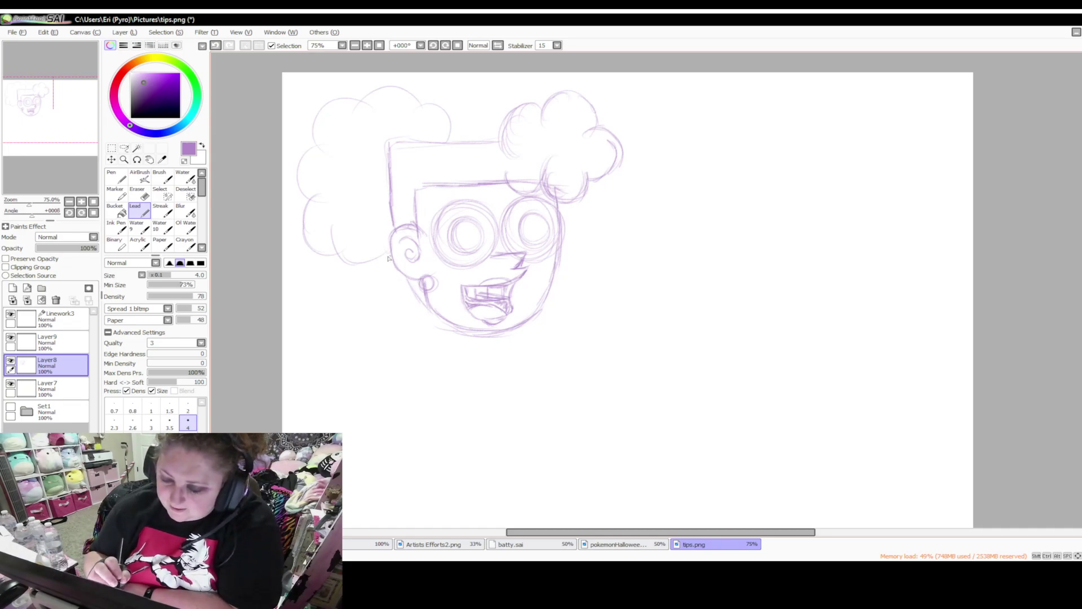
mouse_move(382, 263)
left_mouse_down()
mouse_move(383, 305)
mouse_move(375, 296)
mouse_move(426, 300)
mouse_move(422, 311)
mouse_move(373, 299)
mouse_move(389, 265)
mouse_move(373, 284)
mouse_move(401, 291)
left_mouse_up()
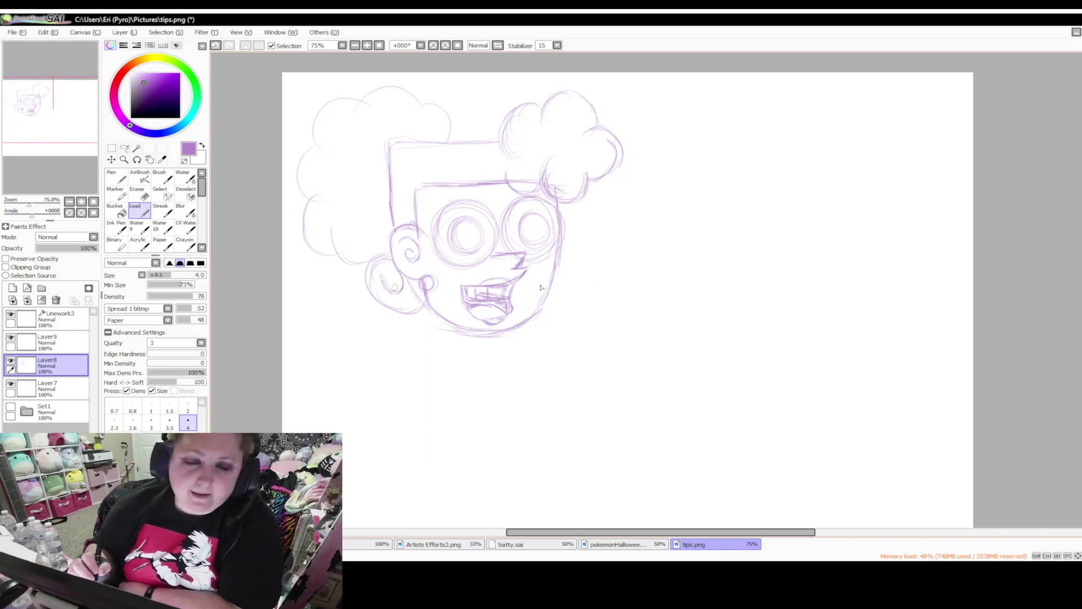
mouse_move(564, 218)
left_mouse_down()
mouse_move(574, 213)
mouse_move(565, 236)
mouse_move(582, 245)
left_mouse_up()
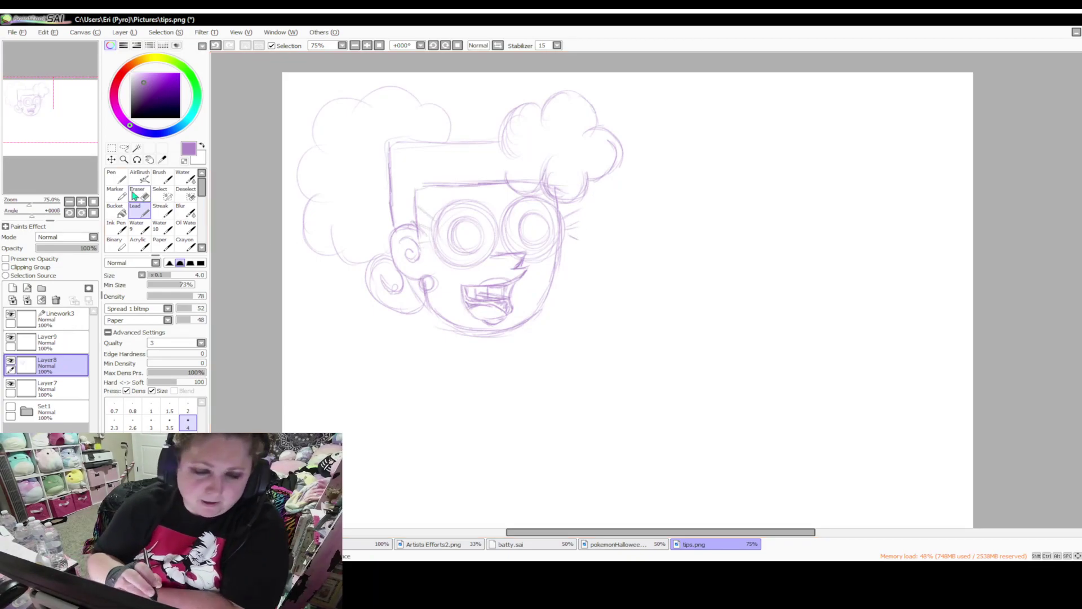
Move the whole head sketch down and to the right on the canvas
left_click(112, 159)
left_click_drag(263, 139, 302, 210)
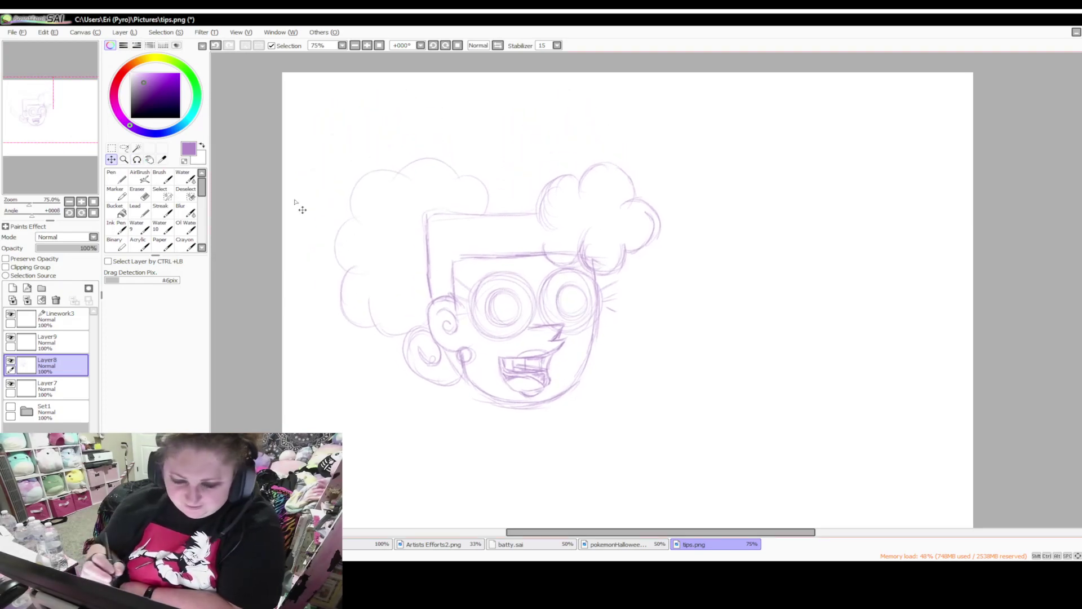
Sketch a three-pointed crown floating above the flat-topped hair with the Lead brush
left_click(141, 211)
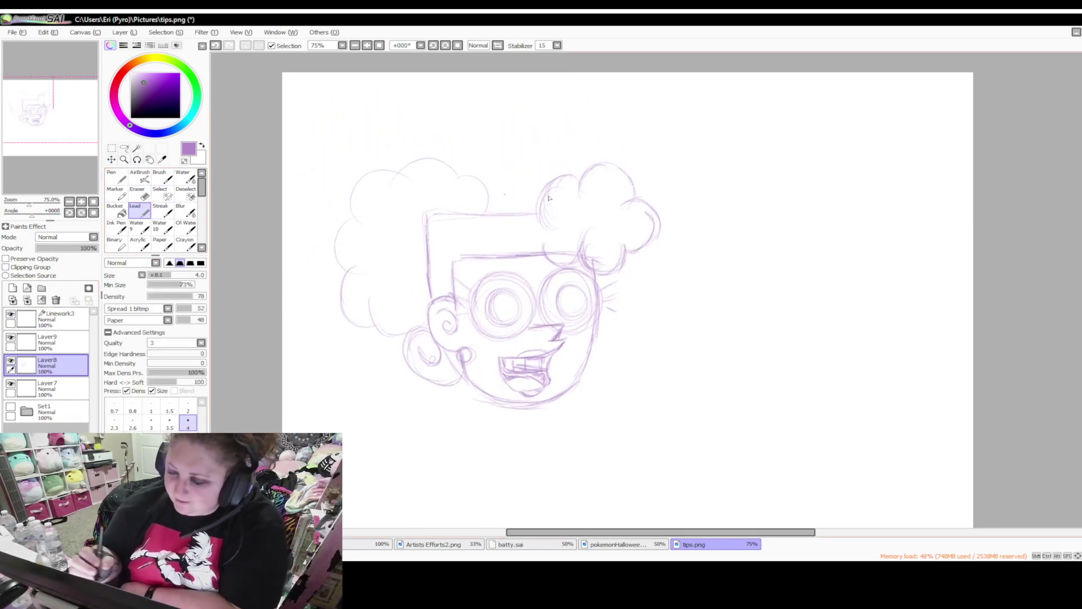
left_click(508, 156)
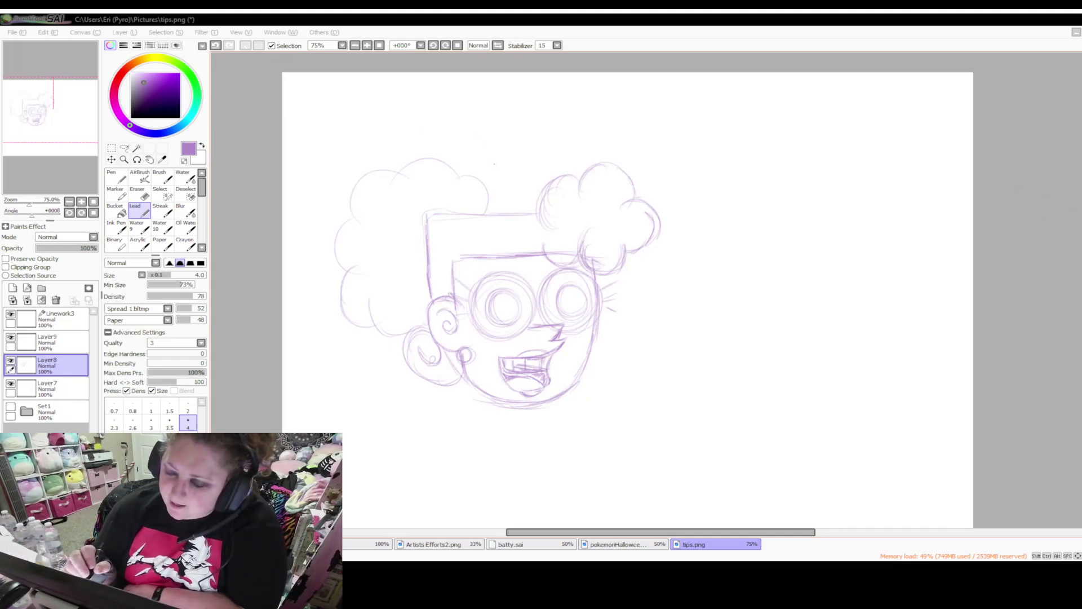
mouse_move(477, 167)
left_mouse_down()
mouse_move(541, 159)
mouse_move(536, 117)
mouse_move(506, 139)
mouse_move(519, 127)
mouse_move(512, 97)
mouse_move(488, 114)
mouse_move(509, 137)
mouse_move(495, 110)
mouse_move(477, 140)
mouse_move(490, 119)
left_mouse_up()
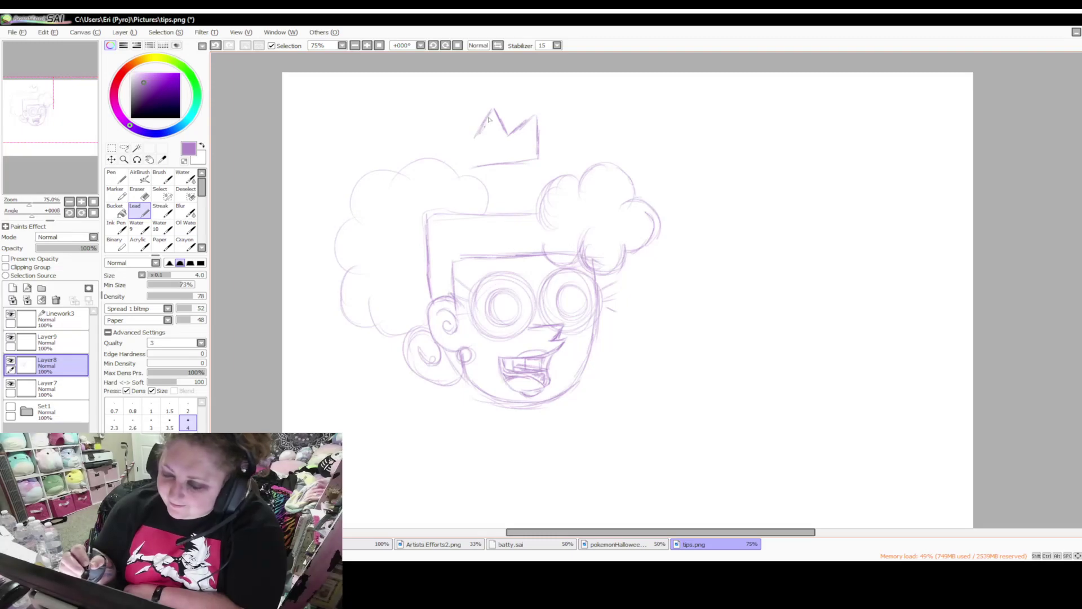
mouse_move(474, 165)
left_mouse_down()
mouse_move(452, 133)
mouse_move(482, 138)
mouse_move(498, 116)
mouse_move(485, 140)
mouse_move(491, 115)
mouse_move(513, 130)
left_mouse_up()
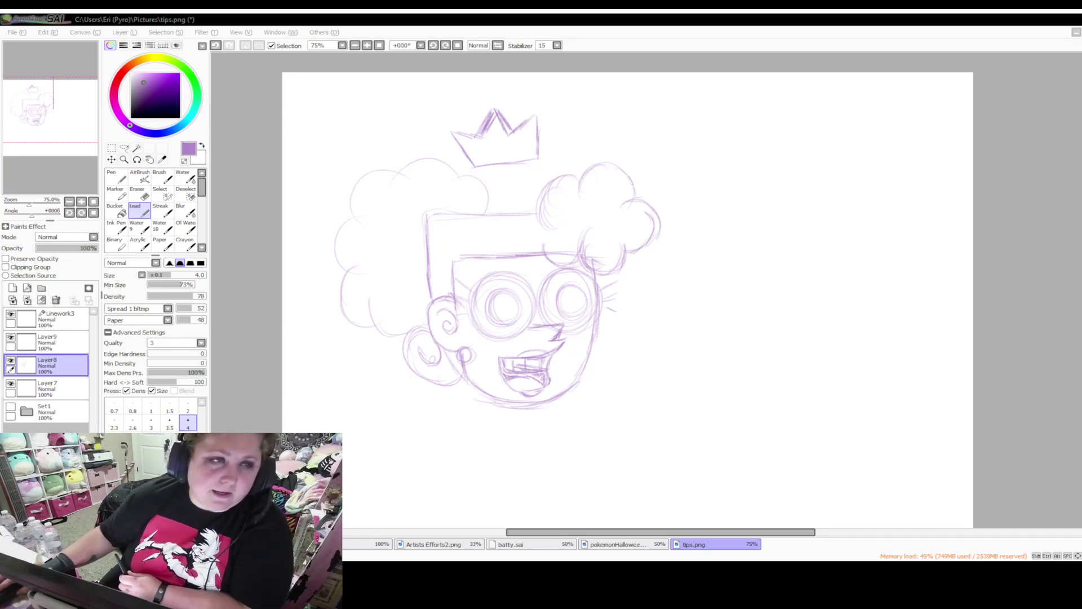
left_click(486, 153)
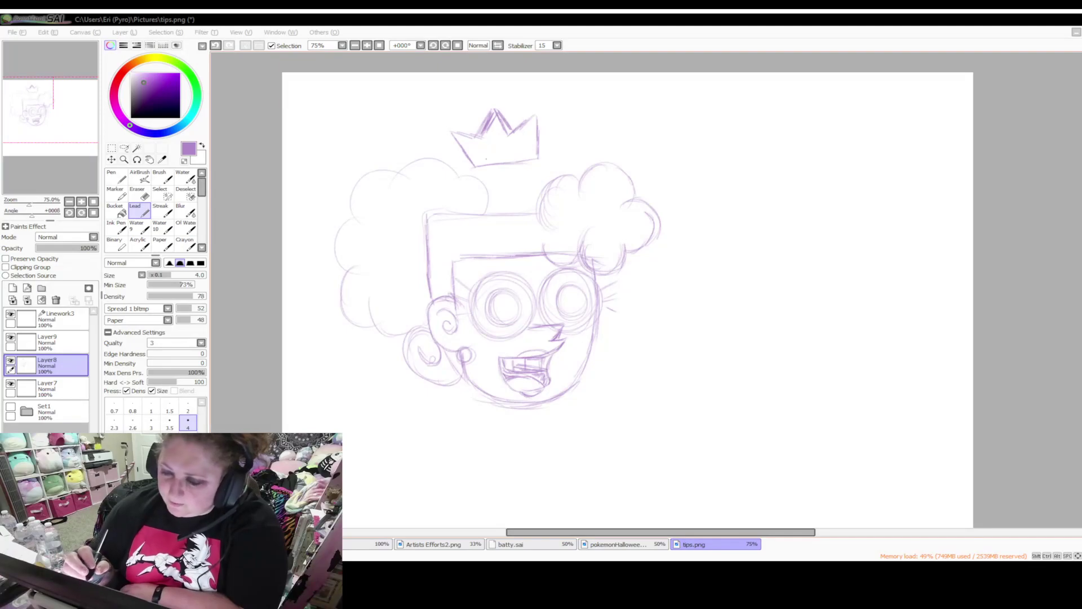
Erase the crown's right side and base line and redraw them narrower, with the side slanting inward
key("e")
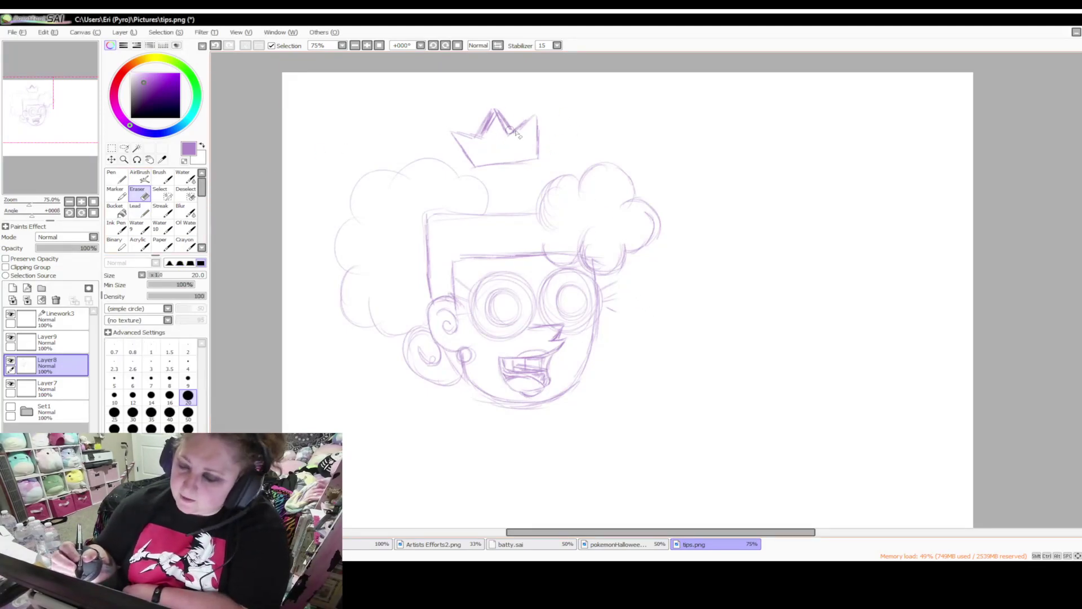
mouse_move(532, 157)
left_mouse_down()
mouse_move(540, 111)
mouse_move(522, 162)
mouse_move(494, 167)
mouse_move(595, 167)
mouse_move(473, 163)
mouse_move(523, 161)
mouse_move(534, 121)
left_mouse_up()
left_click(139, 210)
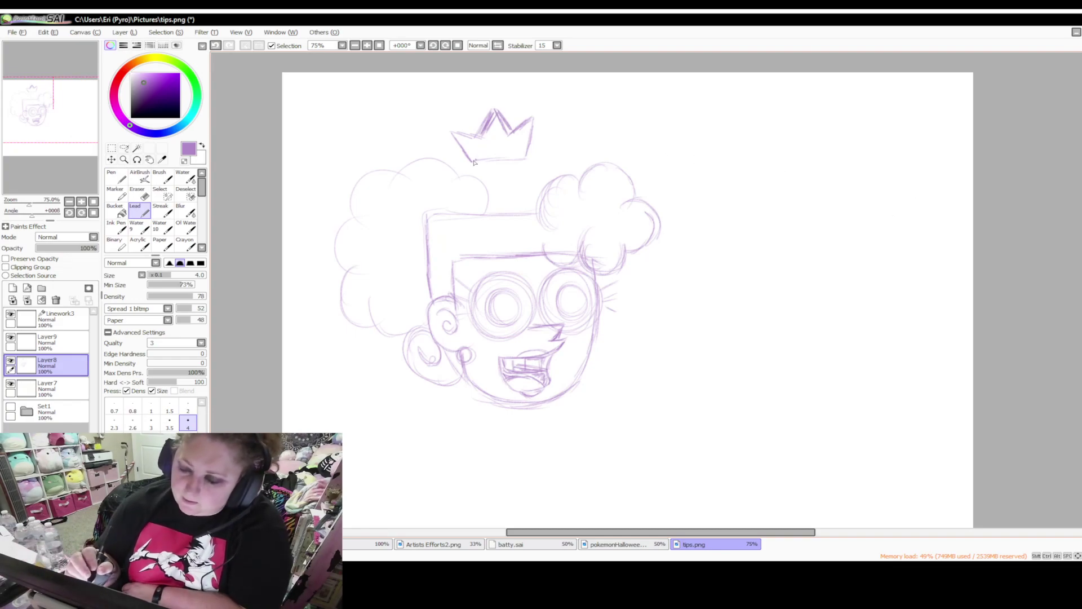
left_click_drag(475, 162, 525, 159)
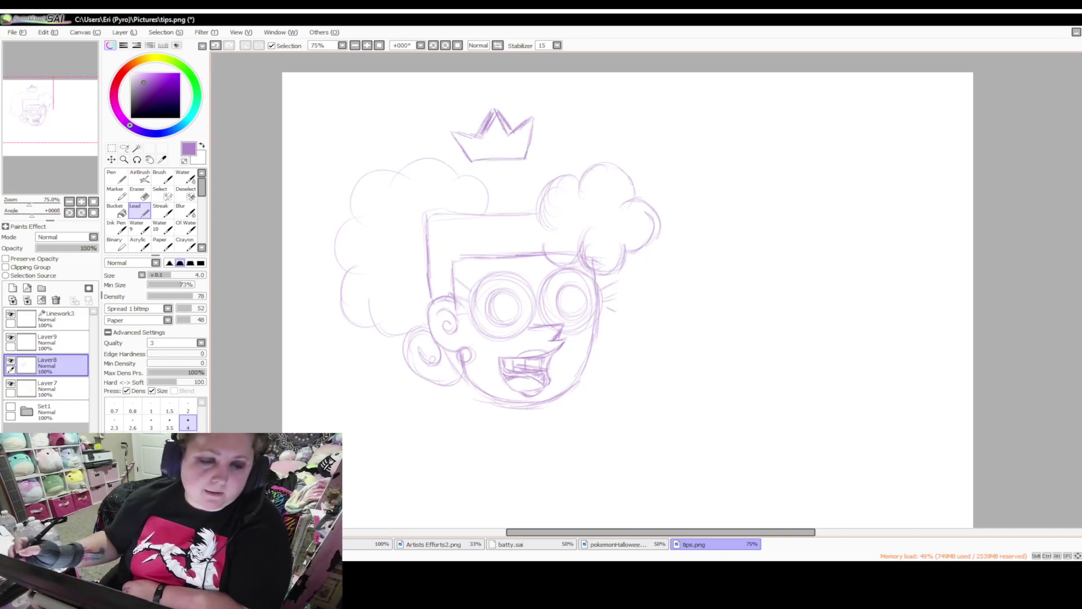
Sketch a small torso below the chin with two short sleeves and a raised forearm on the right
scroll(534, 208, "down", 5)
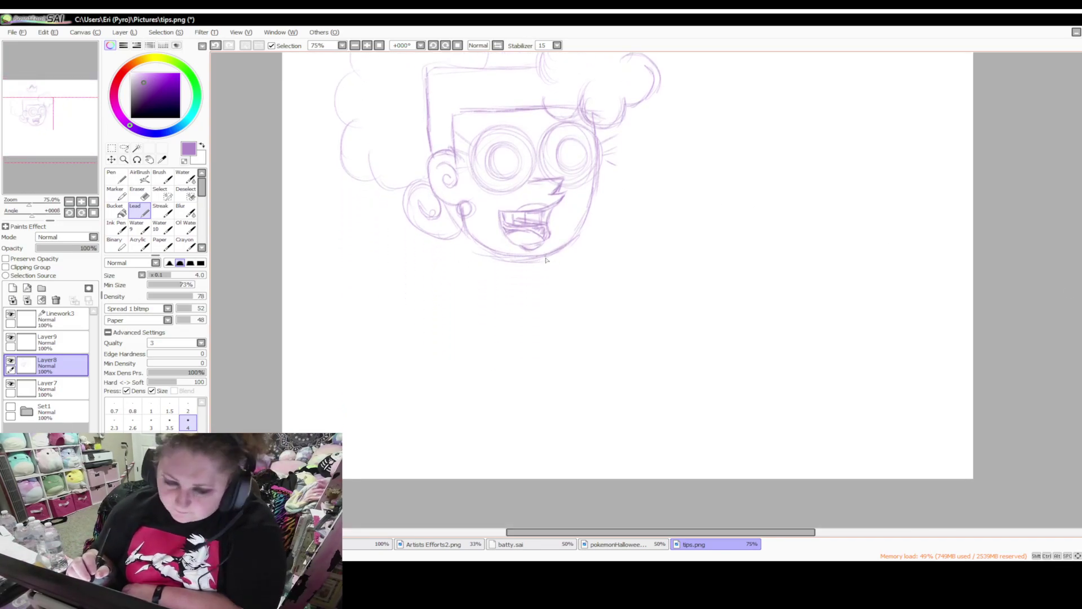
mouse_move(543, 256)
left_mouse_down()
mouse_move(558, 282)
mouse_move(545, 286)
mouse_move(546, 263)
mouse_move(548, 293)
mouse_move(518, 329)
mouse_move(528, 328)
mouse_move(480, 304)
left_mouse_up()
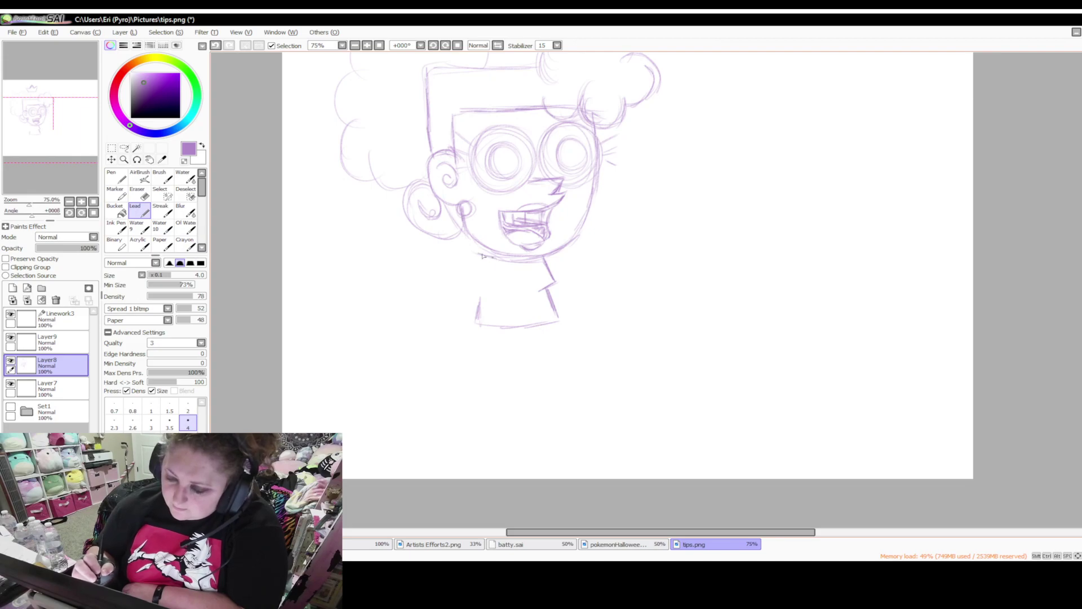
mouse_move(464, 255)
left_mouse_down()
mouse_move(458, 282)
mouse_move(493, 304)
mouse_move(481, 290)
mouse_move(478, 317)
left_mouse_up()
mouse_move(464, 254)
left_mouse_down()
mouse_move(461, 263)
mouse_move(475, 255)
left_mouse_up()
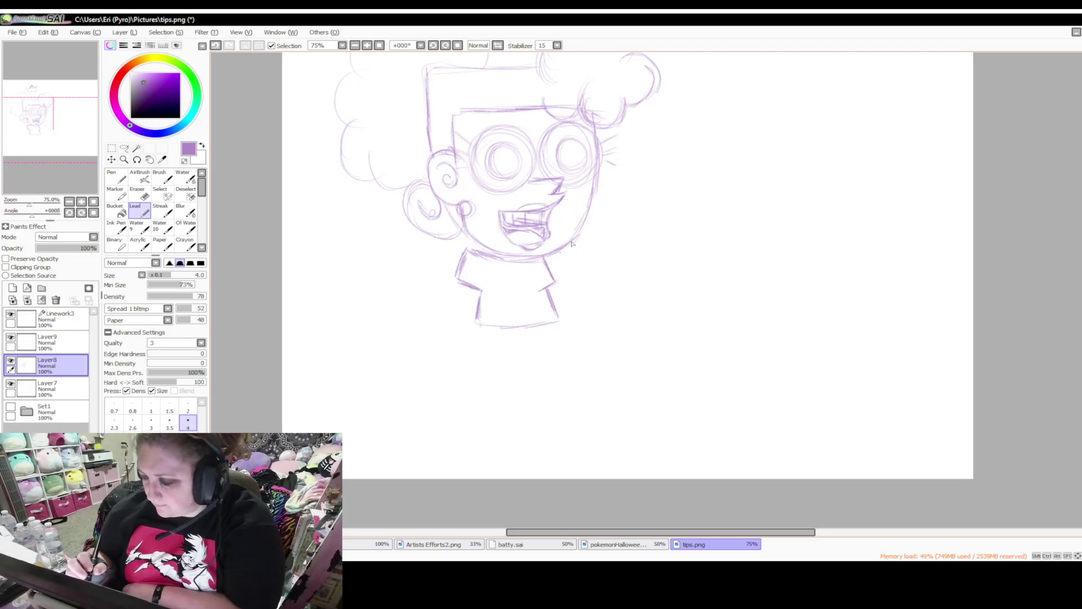
mouse_move(566, 249)
left_mouse_down()
mouse_move(584, 274)
mouse_move(558, 280)
mouse_move(577, 256)
left_mouse_up()
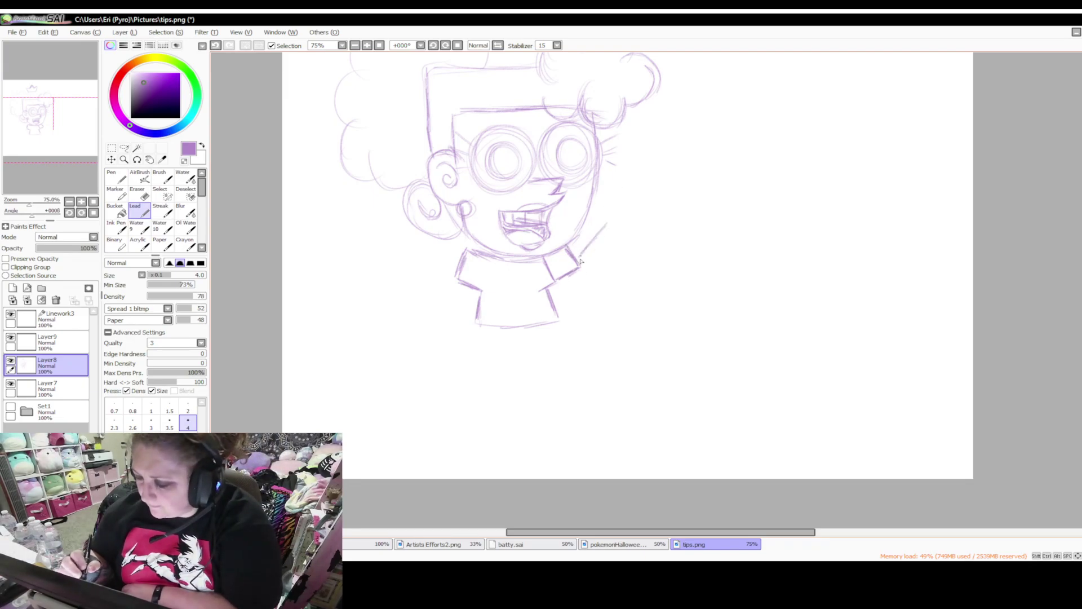
mouse_move(606, 224)
left_mouse_down()
mouse_move(581, 252)
mouse_move(599, 221)
left_mouse_up()
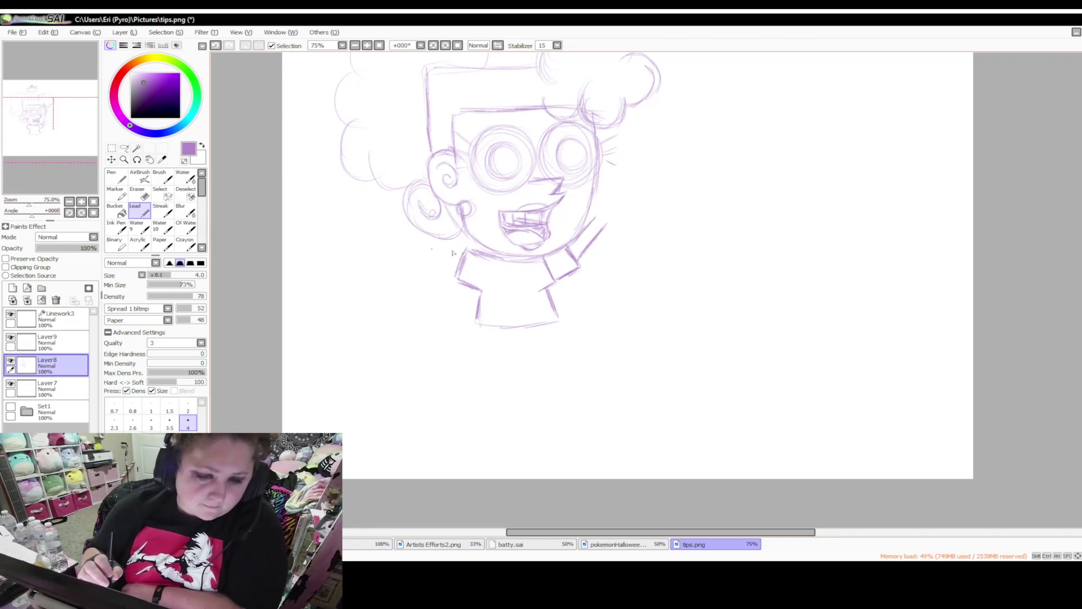
Draw the raised left arm with a closed fist gripping a short shaded wand handle beside the curl
mouse_move(451, 270)
left_mouse_down()
mouse_move(415, 248)
mouse_move(448, 250)
mouse_move(418, 231)
mouse_move(416, 250)
mouse_move(386, 253)
mouse_move(376, 236)
mouse_move(394, 250)
mouse_move(372, 235)
mouse_move(379, 244)
mouse_move(386, 225)
mouse_move(405, 235)
mouse_move(385, 239)
mouse_move(372, 219)
mouse_move(397, 214)
mouse_move(409, 232)
mouse_move(382, 206)
mouse_move(407, 215)
left_mouse_up()
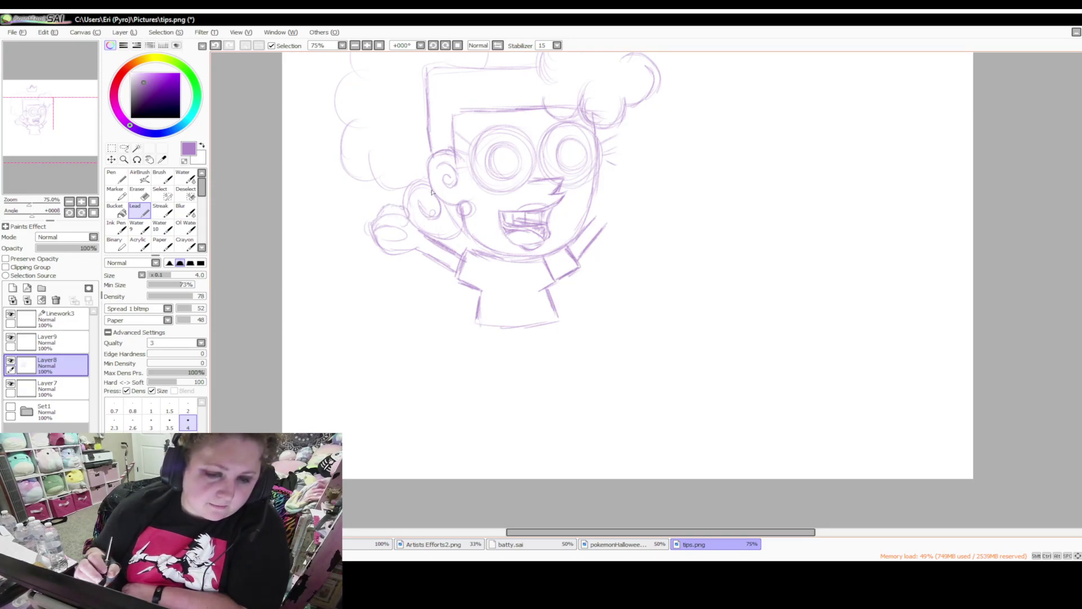
mouse_move(422, 213)
left_mouse_down()
mouse_move(426, 229)
mouse_move(392, 263)
mouse_move(413, 262)
mouse_move(416, 210)
left_mouse_up()
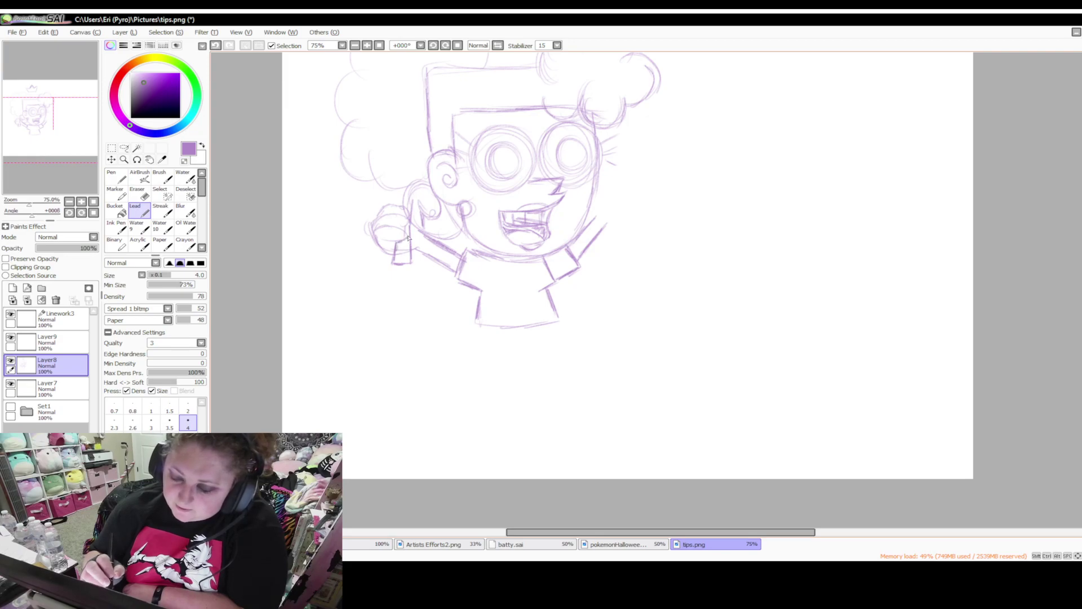
mouse_move(408, 226)
left_mouse_down()
mouse_move(400, 263)
mouse_move(412, 247)
left_mouse_up()
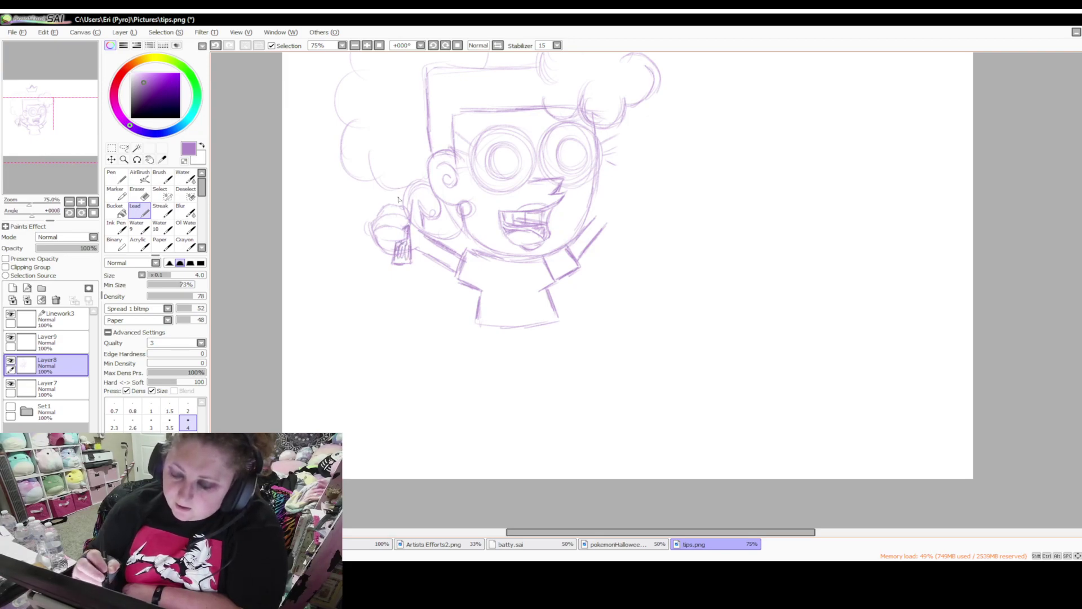
Draw the wand's shaft above the fist, top it with a five-pointed star, and erase the sketch lines overlapping the wand
left_click_drag(400, 208, 402, 170)
left_click_drag(411, 219, 412, 166)
left_click_drag(408, 210, 407, 199)
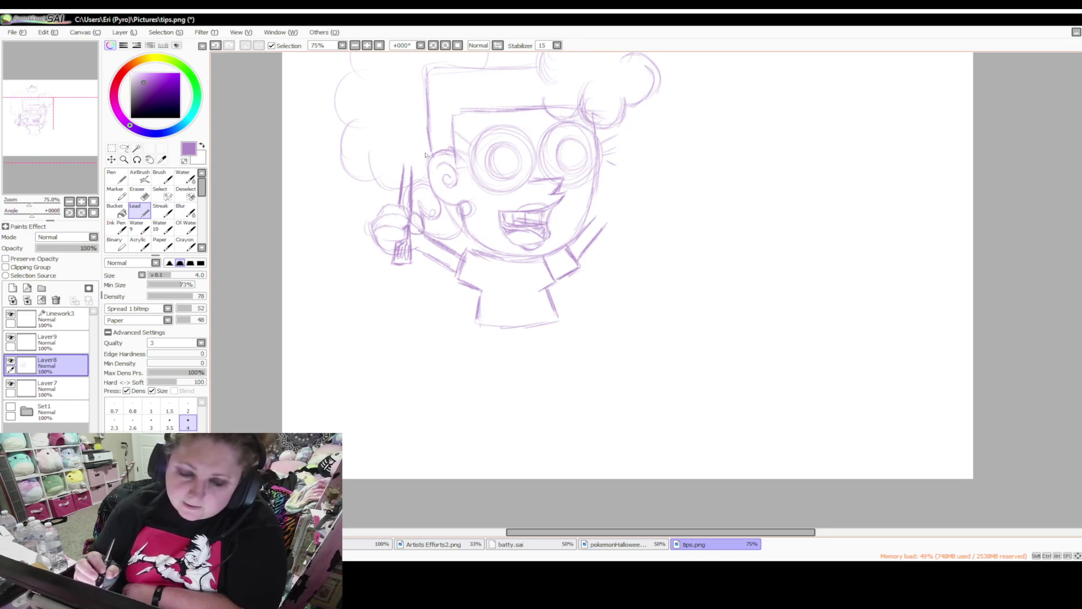
left_click(138, 193)
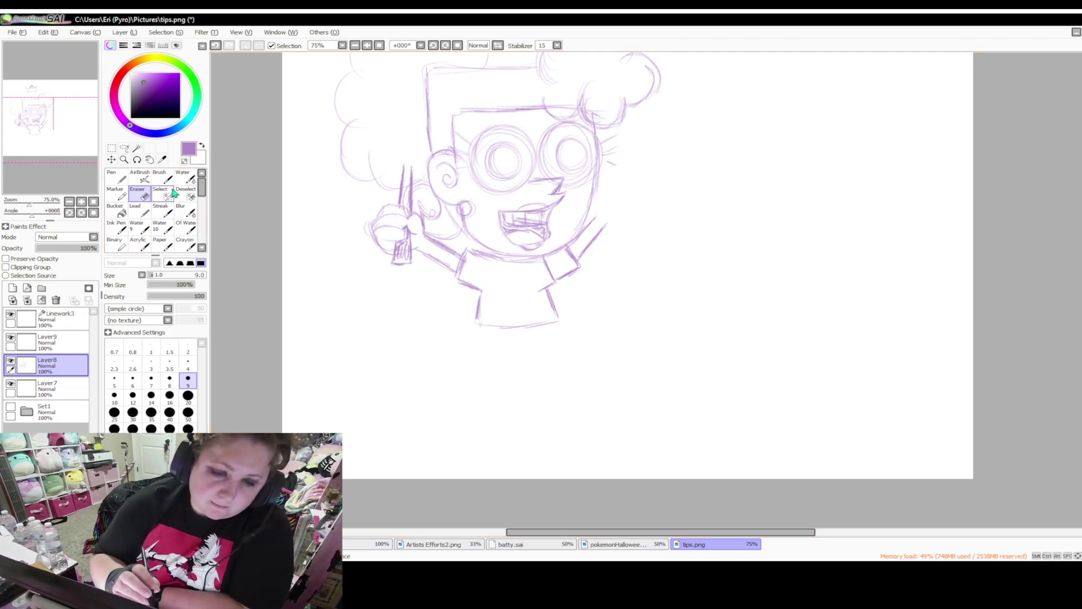
left_click(138, 211)
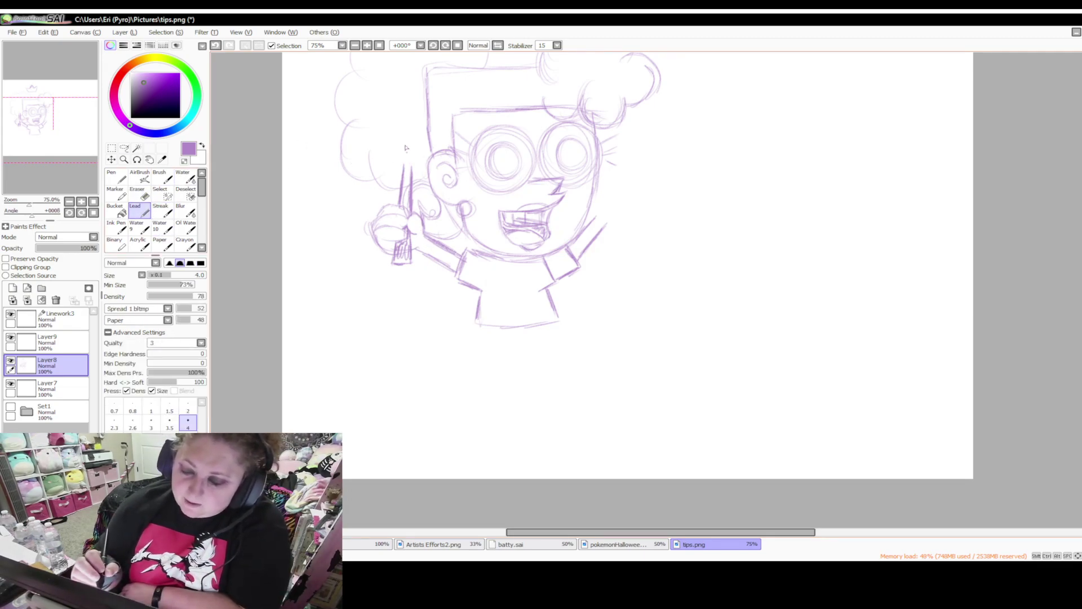
mouse_move(404, 123)
left_mouse_down()
mouse_move(412, 107)
mouse_move(420, 128)
mouse_move(380, 127)
mouse_move(383, 163)
mouse_move(429, 161)
mouse_move(434, 131)
mouse_move(444, 133)
mouse_move(429, 151)
left_mouse_up()
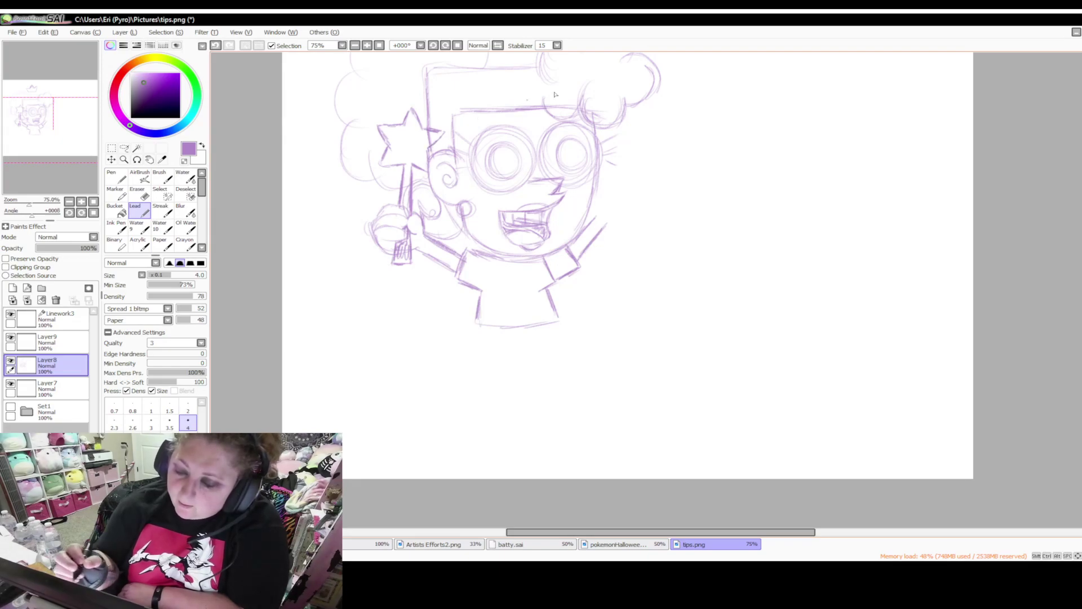
left_click(140, 193)
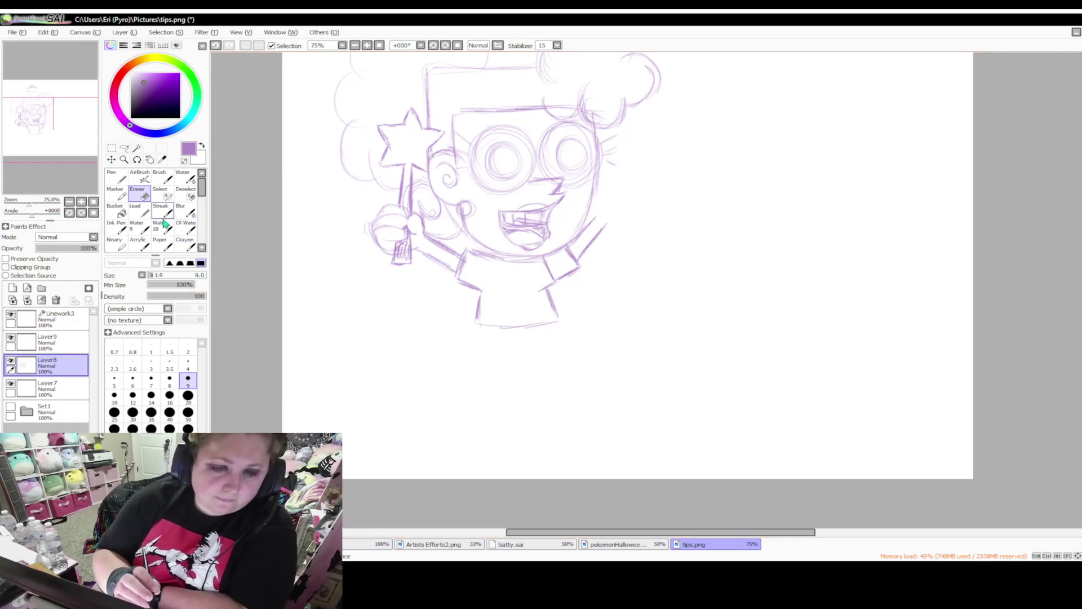
Sketch a tilted rectangular sign beside the face, with a thumb gripping its edge at the raised right arm
left_click(139, 210)
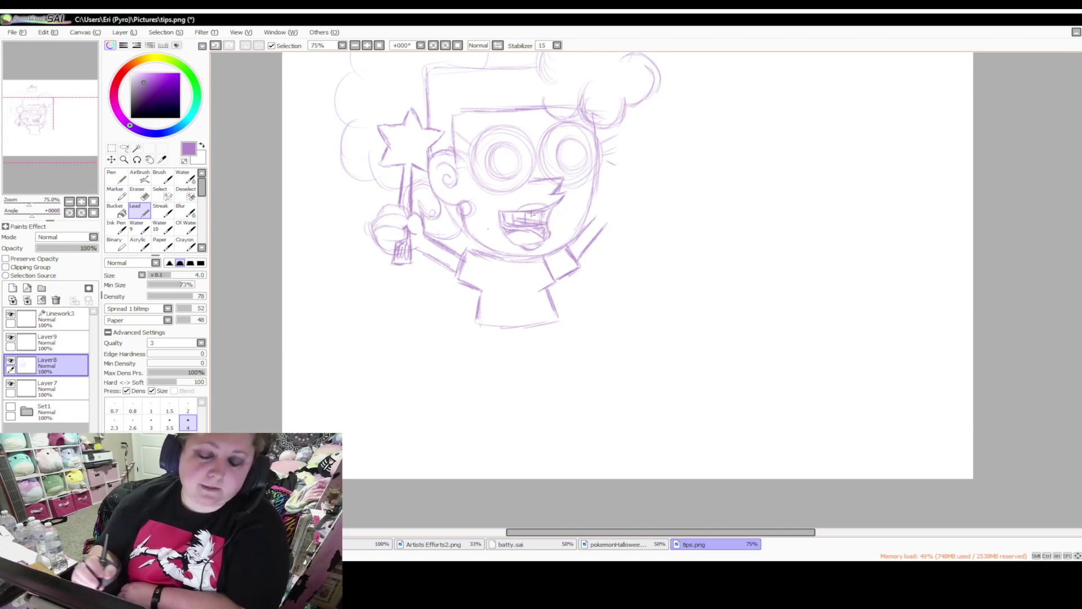
mouse_move(603, 202)
left_mouse_down()
mouse_move(599, 210)
mouse_move(611, 186)
mouse_move(622, 196)
mouse_move(609, 197)
mouse_move(613, 154)
mouse_move(615, 183)
mouse_move(676, 155)
mouse_move(700, 160)
left_mouse_up()
left_click_drag(624, 150, 712, 159)
mouse_move(611, 197)
left_mouse_down()
mouse_move(602, 221)
mouse_move(706, 232)
left_mouse_up()
mouse_move(729, 164)
left_mouse_down()
mouse_move(724, 188)
mouse_move(732, 168)
mouse_move(698, 161)
left_mouse_up()
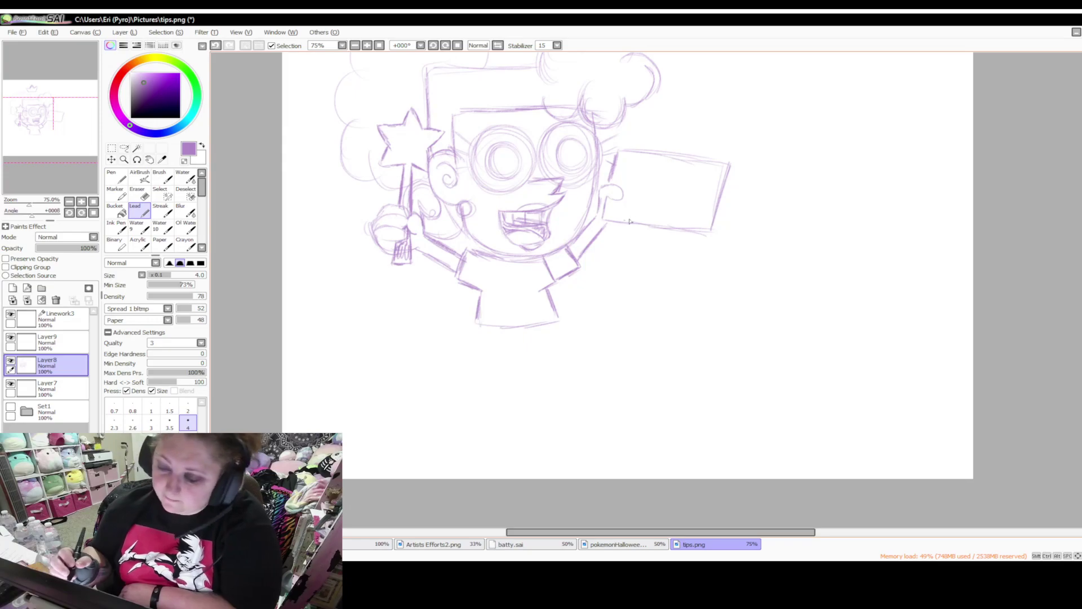
Sketch two short spread legs with rounded feet below the torso
left_click_drag(478, 325, 475, 348)
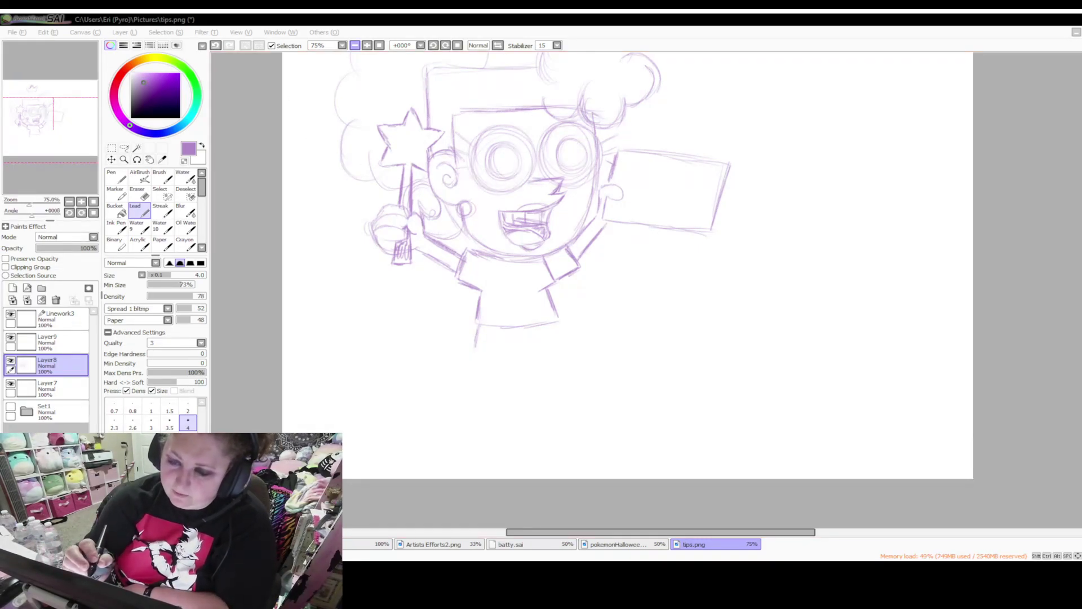
key("minus")
key("minus")
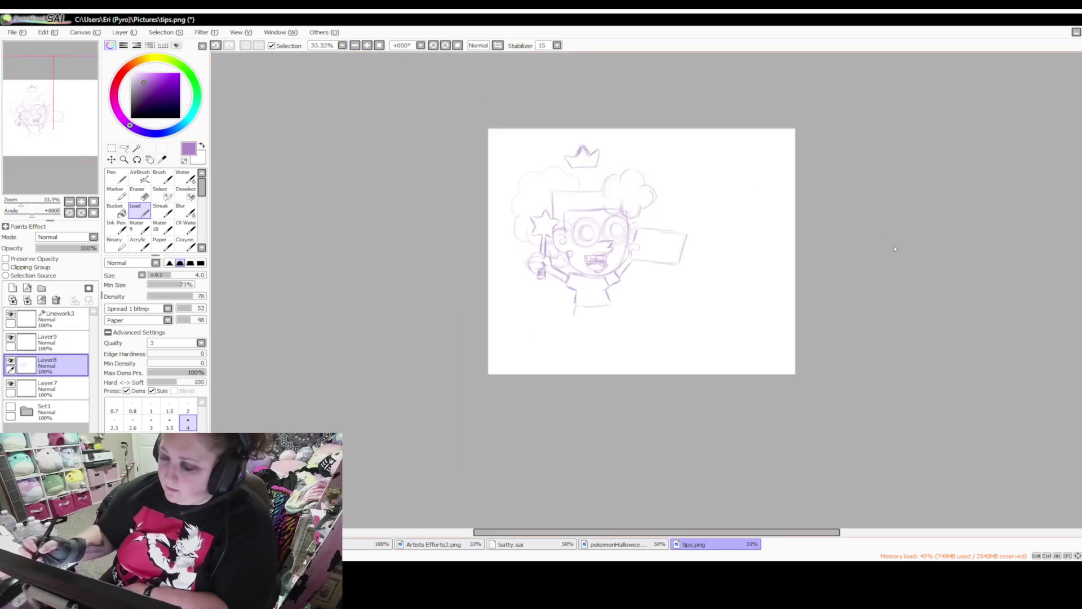
left_click(367, 45)
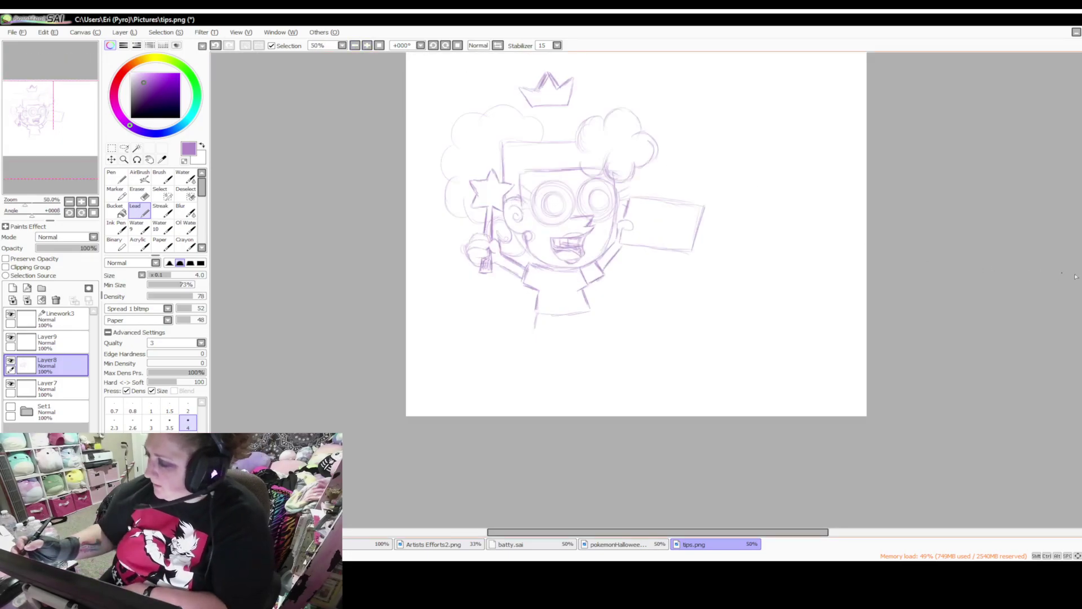
scroll(1070, 277, "up", 2)
left_click(367, 45)
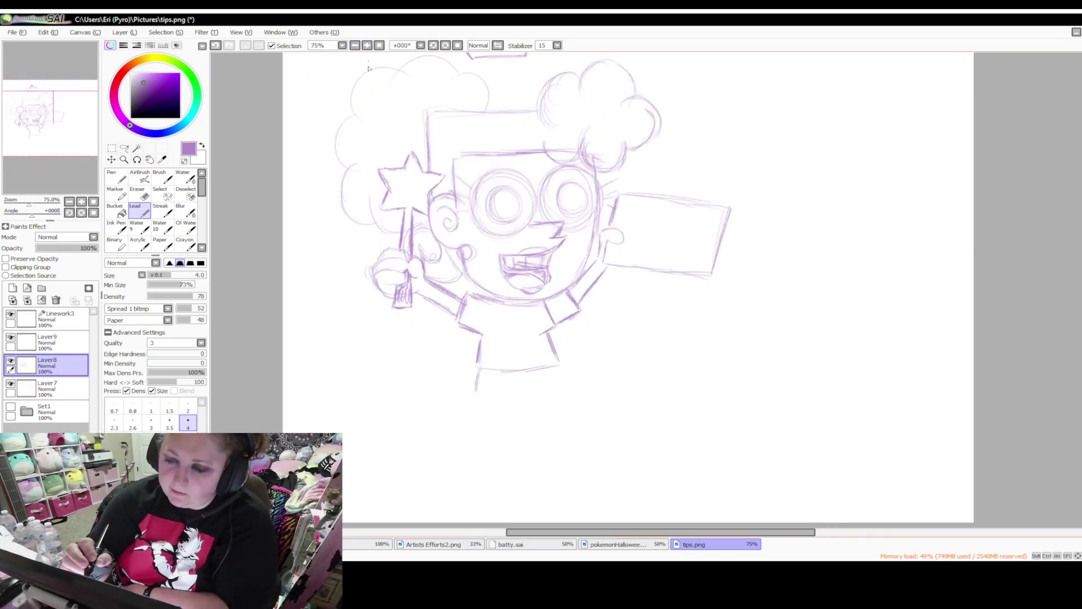
left_click(355, 46)
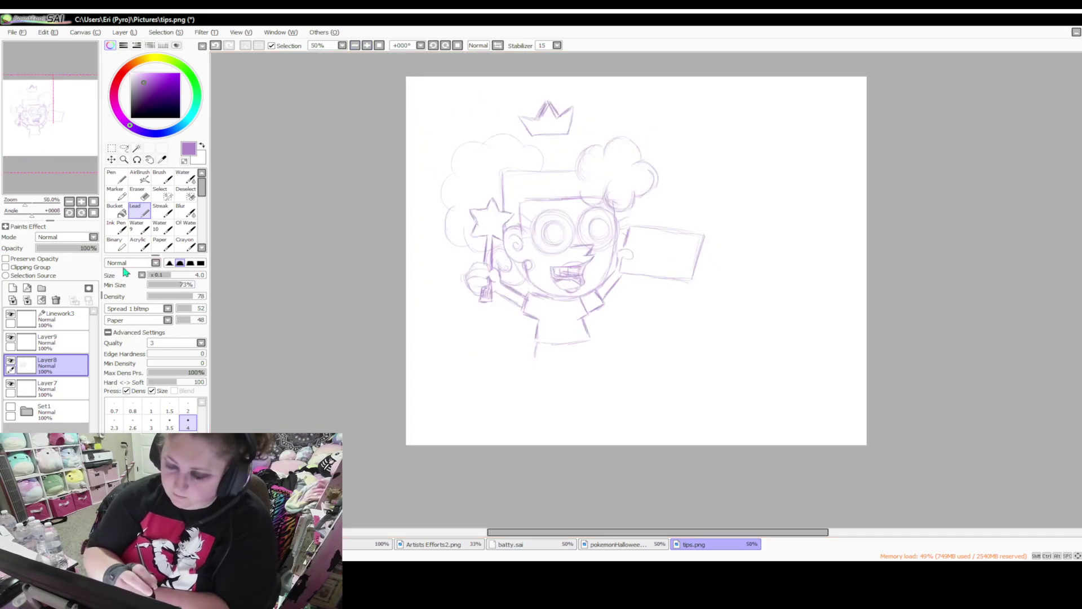
left_click(366, 45)
scroll(748, 270, "down", 3)
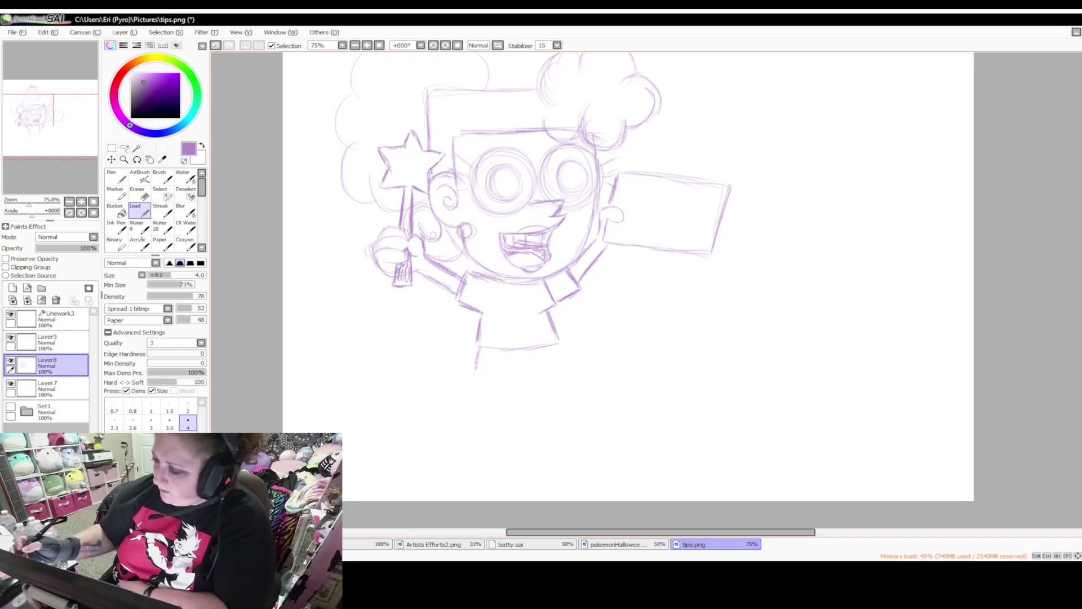
mouse_move(482, 292)
left_mouse_down()
mouse_move(448, 358)
mouse_move(479, 361)
mouse_move(515, 304)
mouse_move(548, 349)
left_mouse_up()
mouse_move(531, 319)
left_mouse_down()
mouse_move(562, 336)
mouse_move(568, 315)
mouse_move(555, 288)
mouse_move(569, 334)
mouse_move(558, 359)
mouse_move(589, 361)
mouse_move(579, 337)
mouse_move(592, 352)
mouse_move(578, 363)
mouse_move(547, 347)
mouse_move(572, 339)
left_mouse_up()
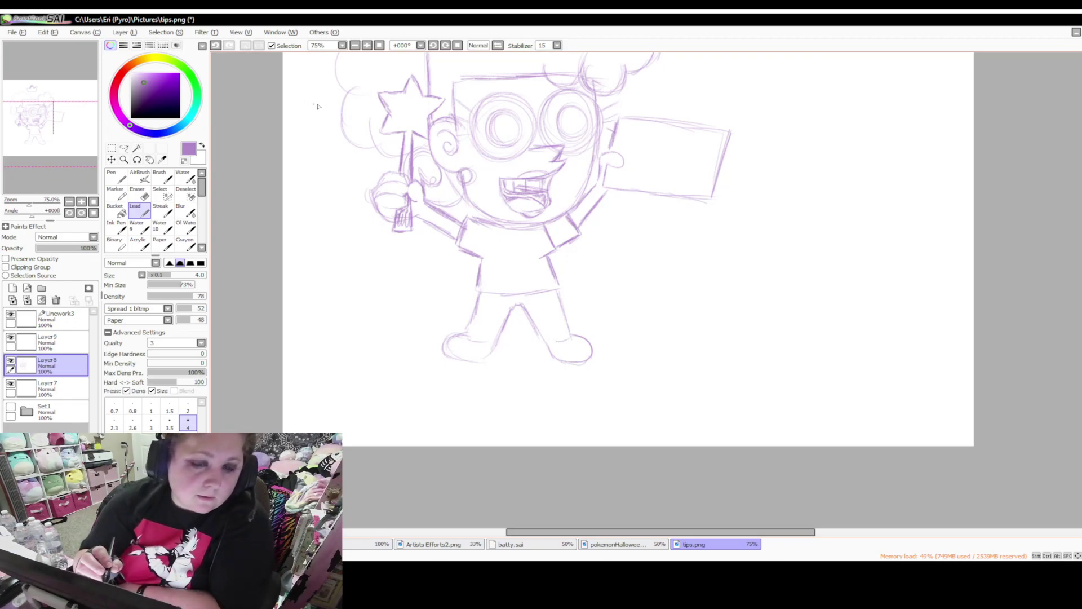
Transform the whole character sketch to make it noticeably shorter and slightly narrower, and reposition it on the canvas
left_click(354, 45)
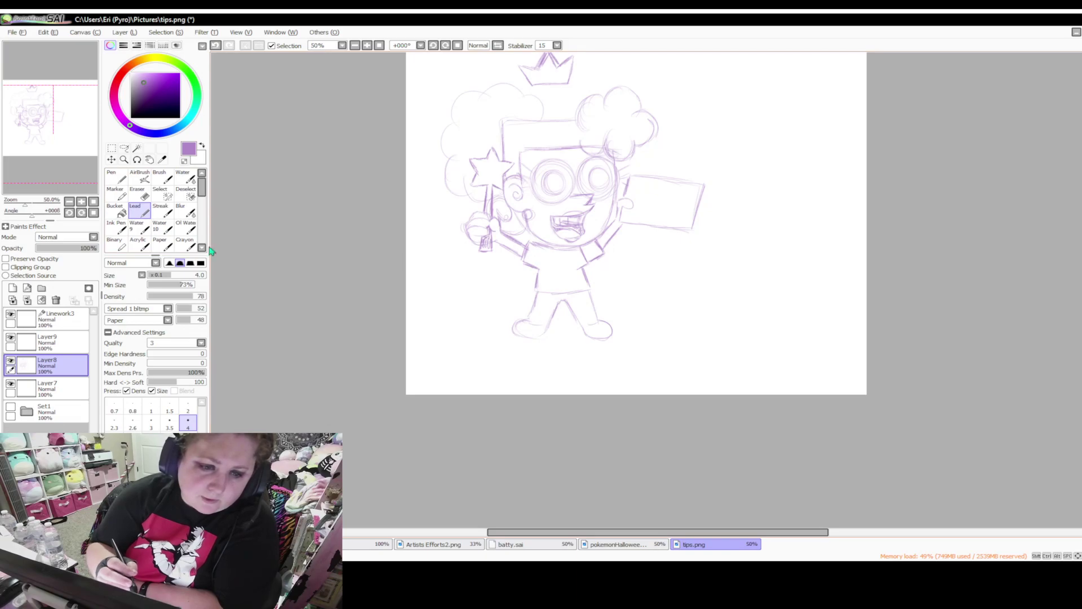
left_click(112, 148)
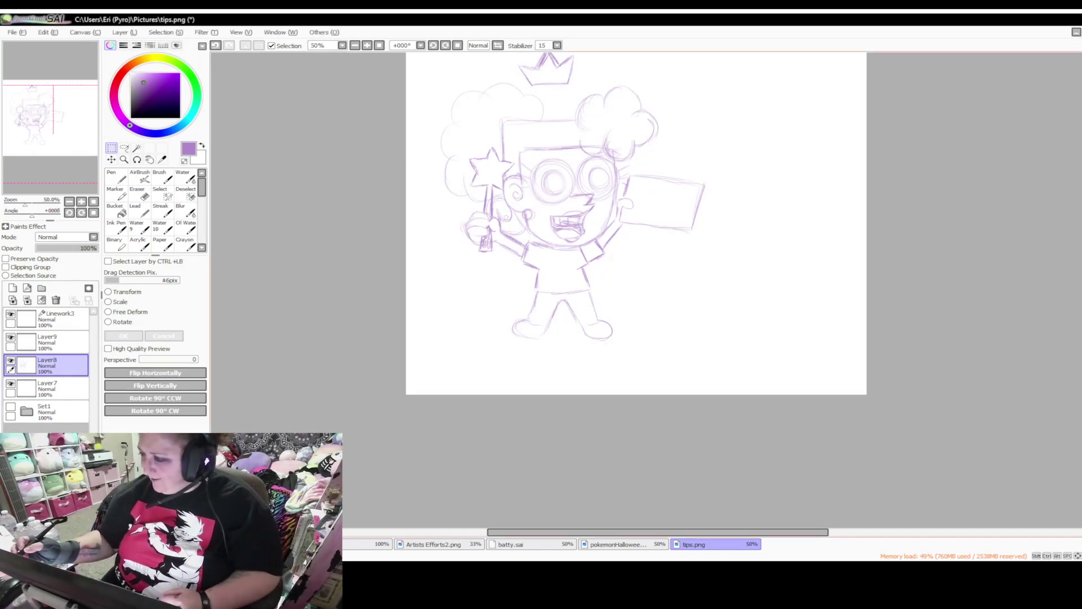
scroll(635, 279, "up", 2)
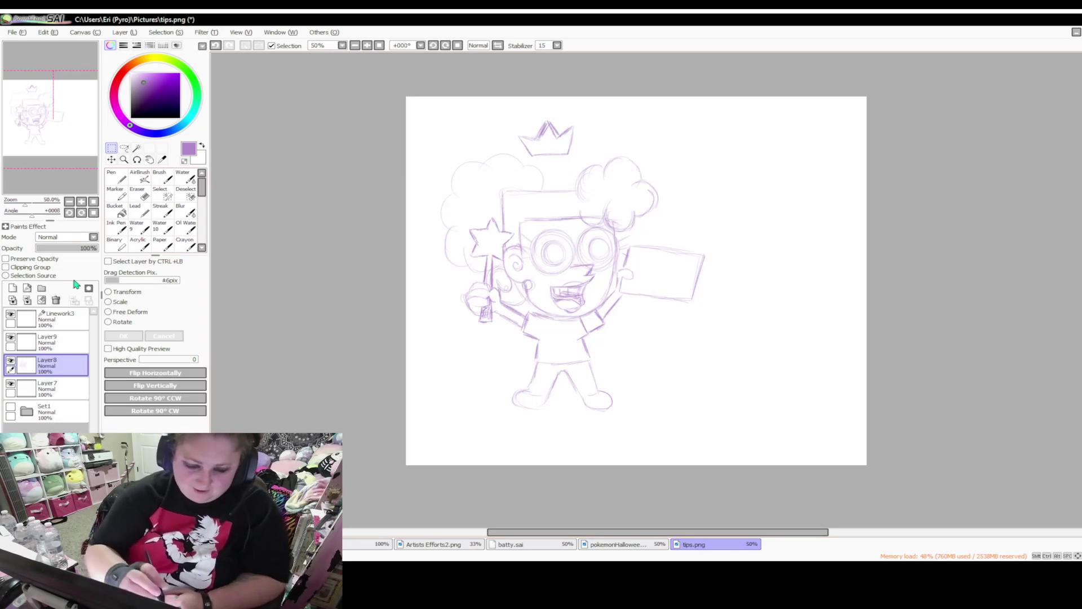
left_click(111, 292)
mouse_move(707, 119)
left_mouse_down()
mouse_move(702, 167)
mouse_move(674, 198)
mouse_move(694, 210)
left_mouse_up()
left_click_drag(648, 243, 651, 181)
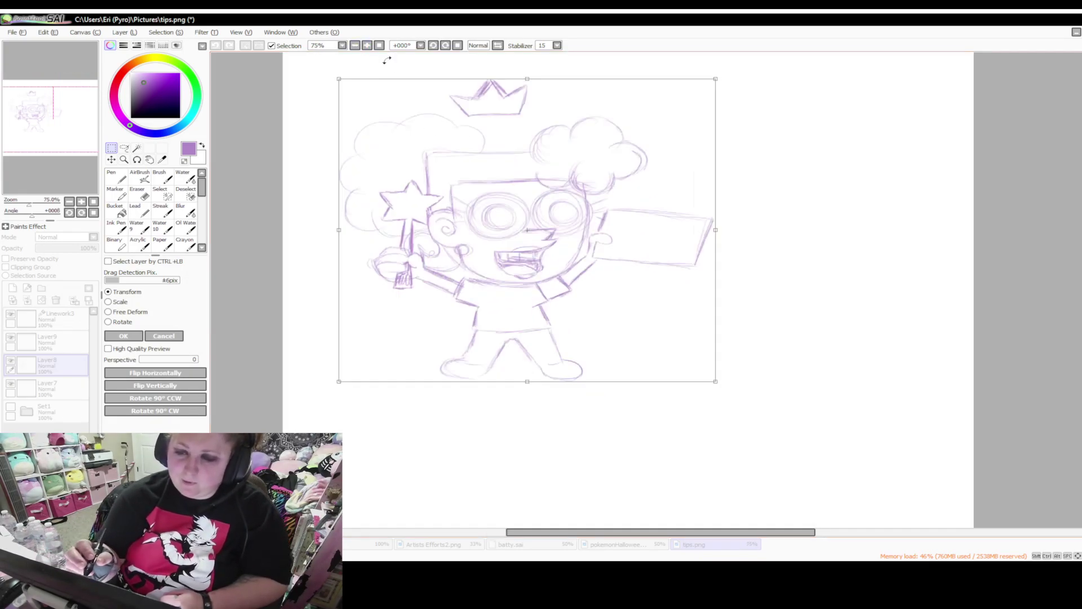
left_click(367, 45)
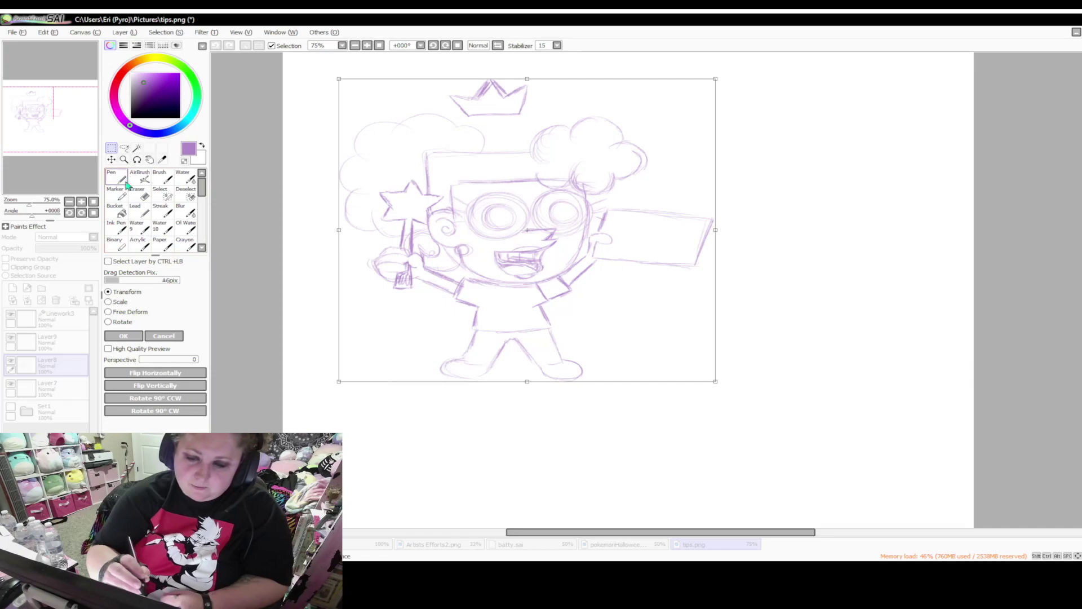
left_click(123, 335)
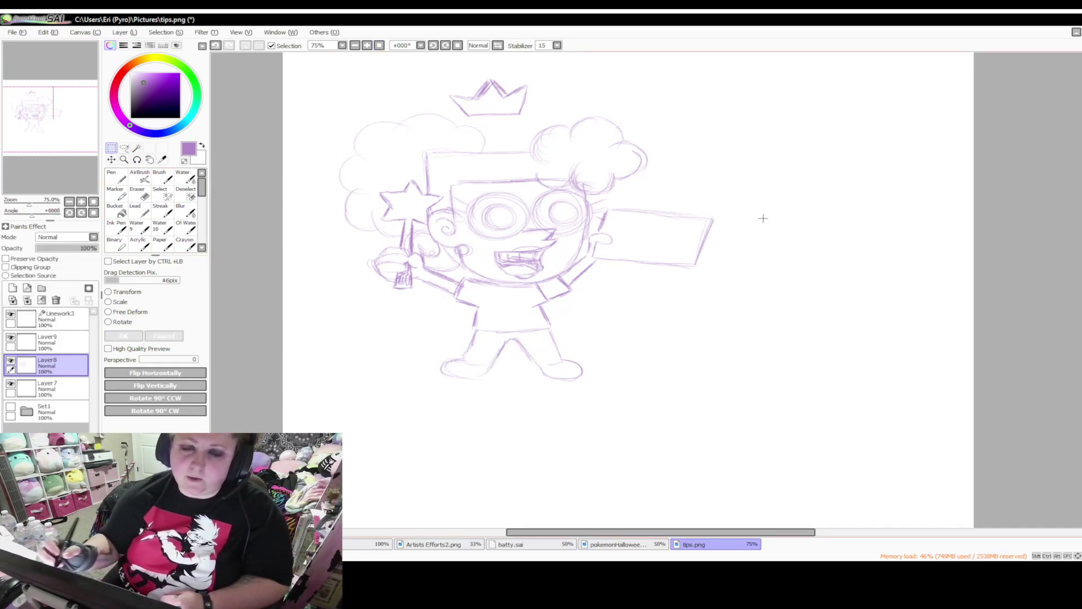
key("ctrl+z")
Make the Linework3 layer active for inking over the sketch
scroll(541, 282, "up", 2)
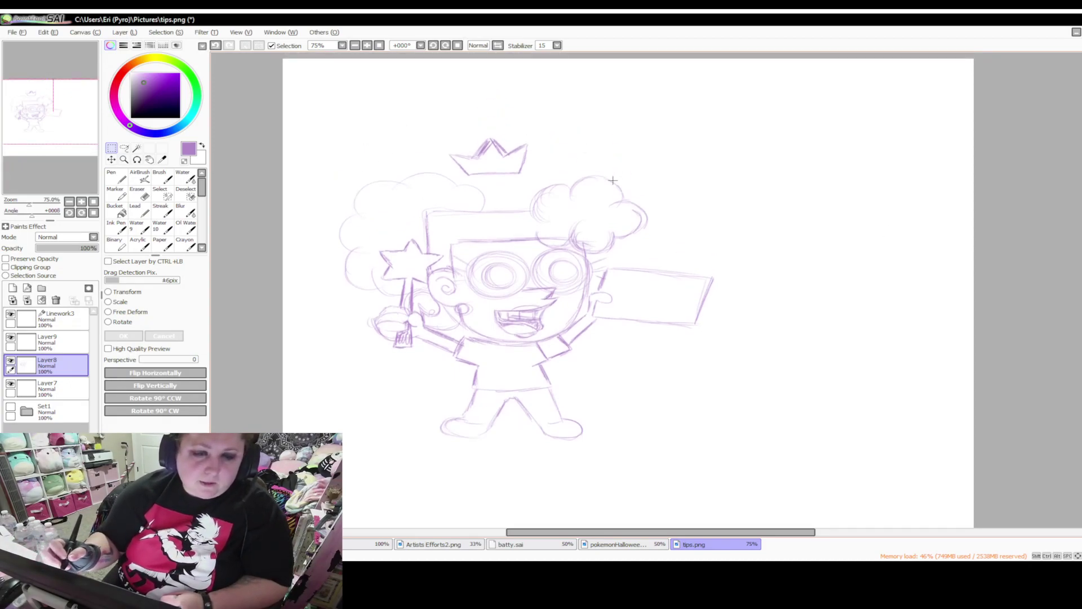
left_click(379, 45)
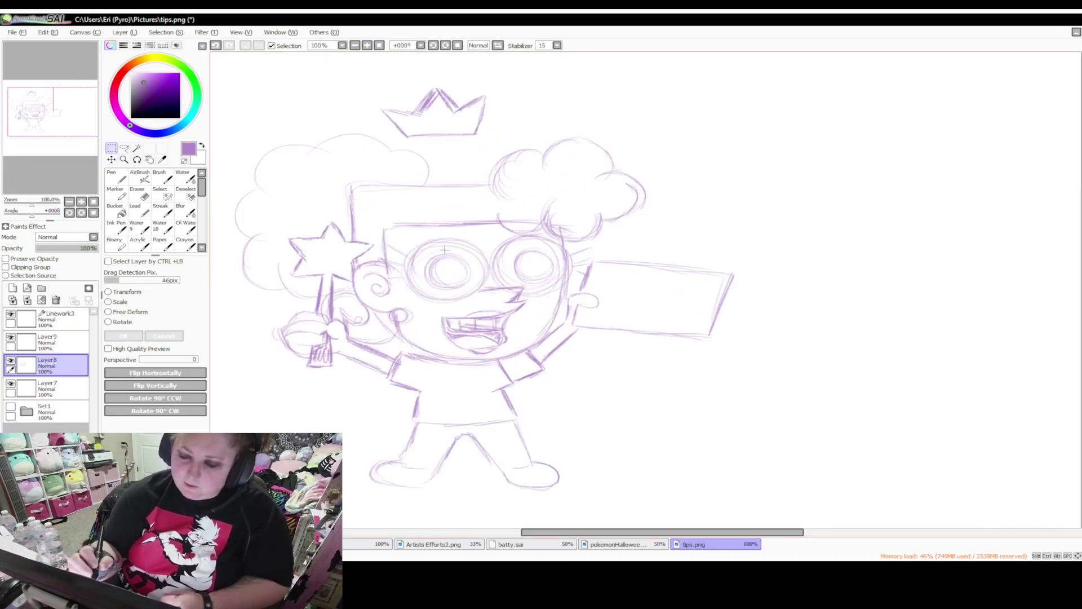
left_click(57, 316)
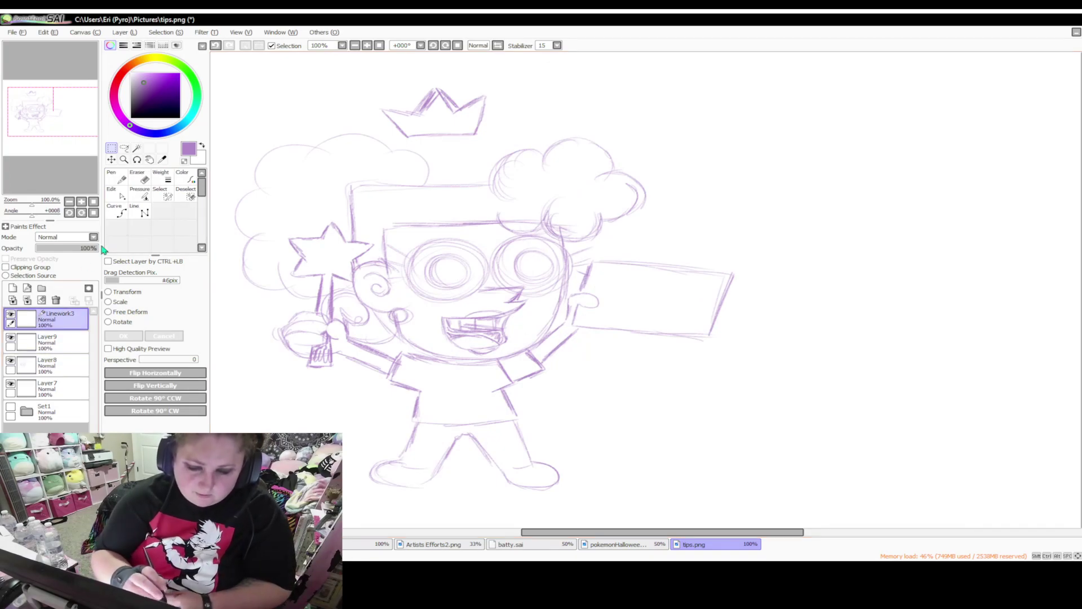
left_click(141, 211)
left_click(117, 179)
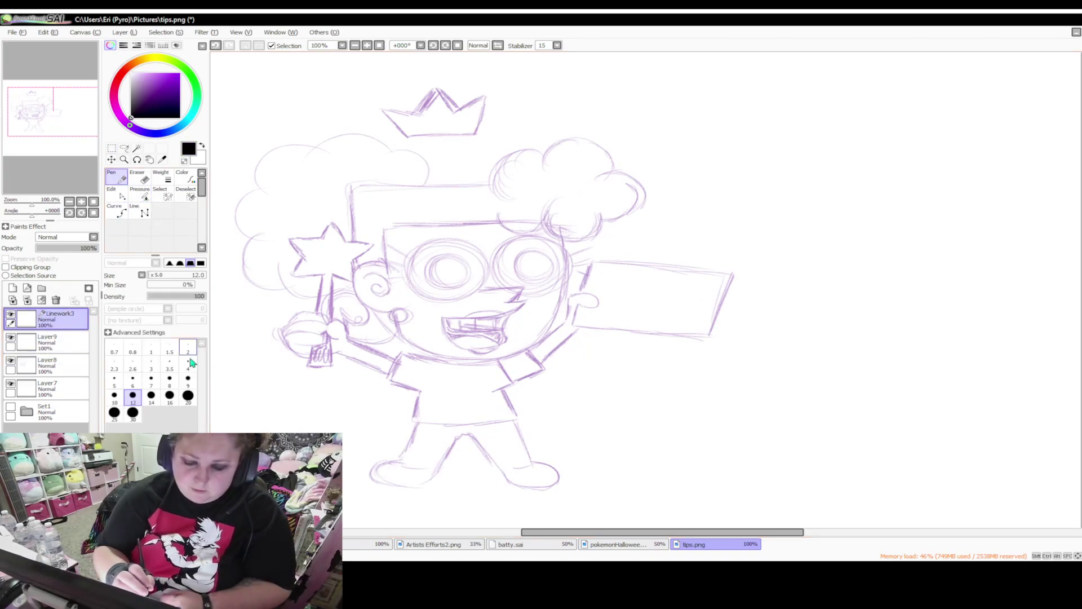
left_click(170, 380)
left_click(151, 380)
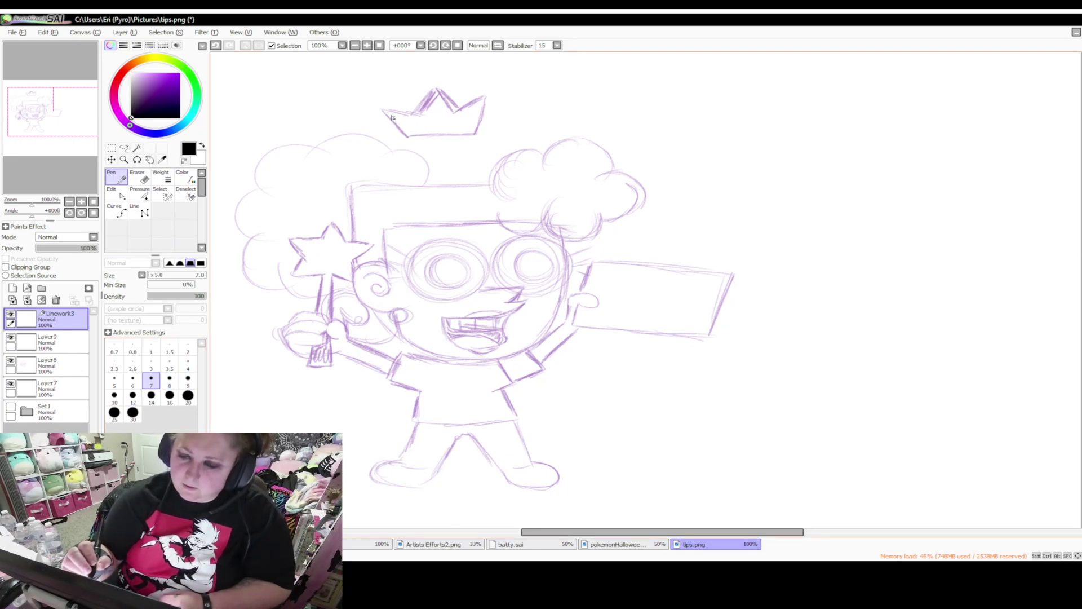
left_click_drag(384, 109, 407, 137)
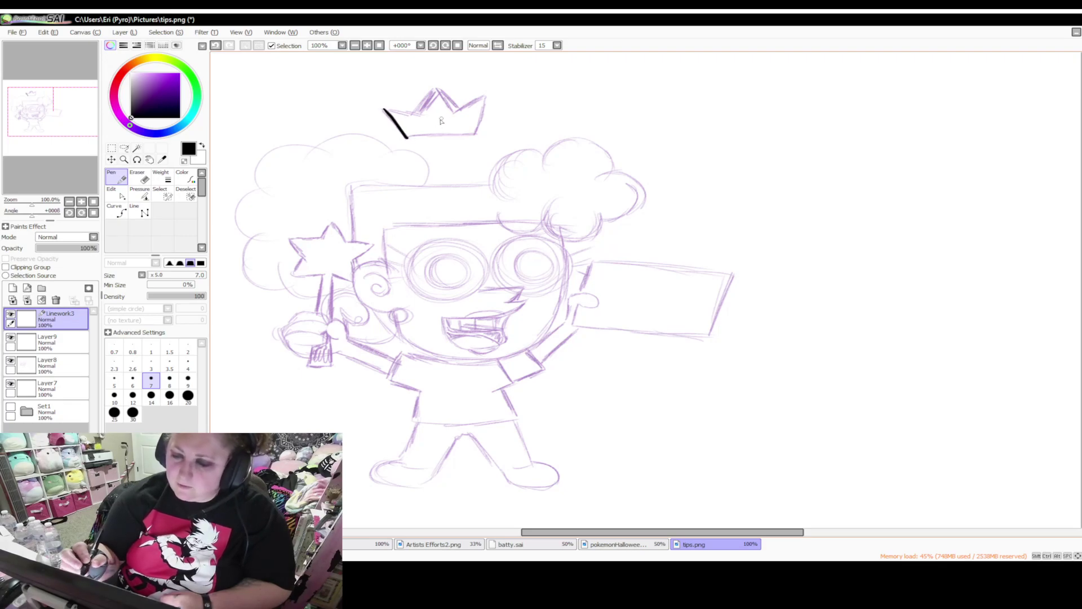
left_click(216, 45)
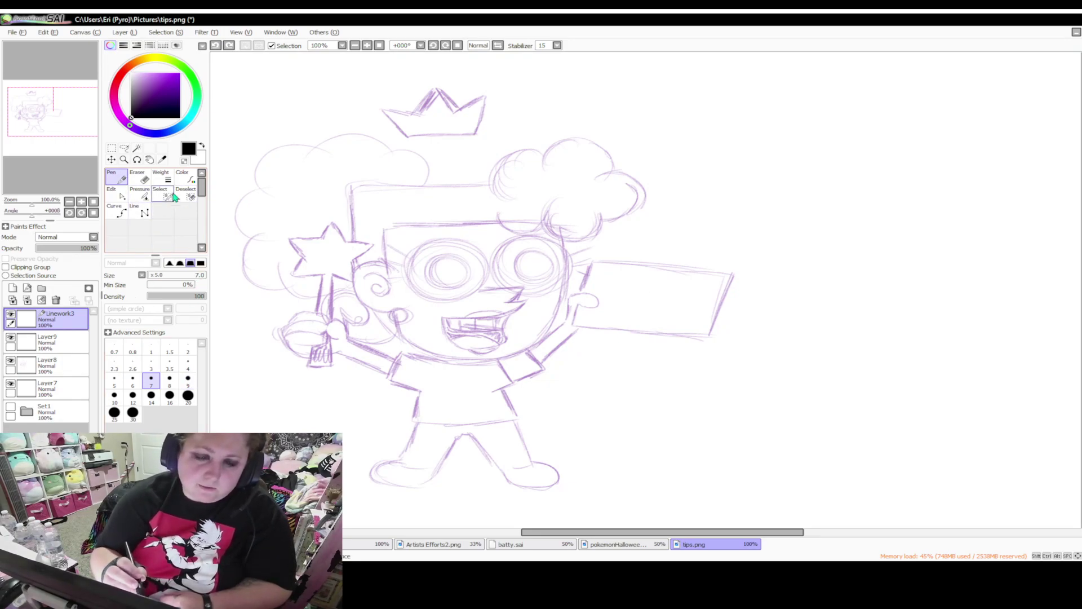
Ink the crown's three-pointed outline in black straight segments with the Line tool at size 6
left_click(141, 213)
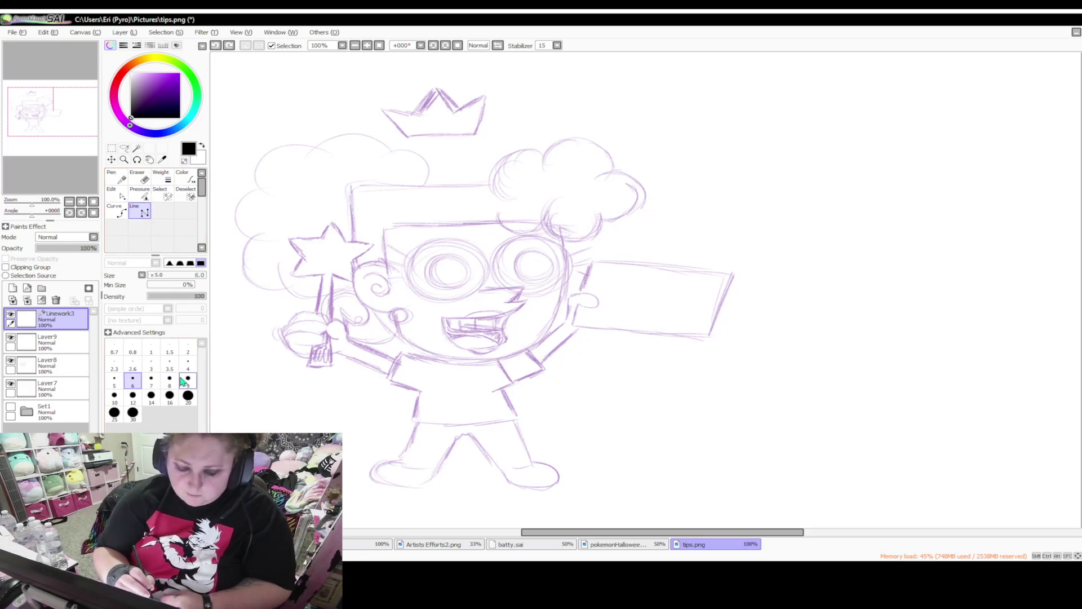
left_click(383, 108)
left_click(407, 137)
left_click(478, 135)
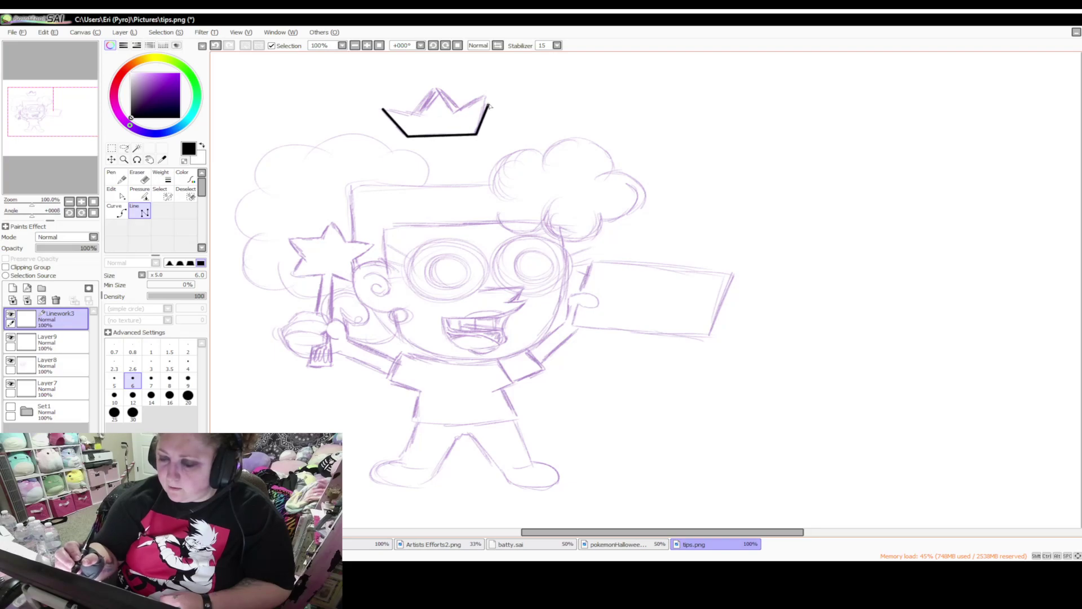
left_click(488, 95)
left_click(457, 113)
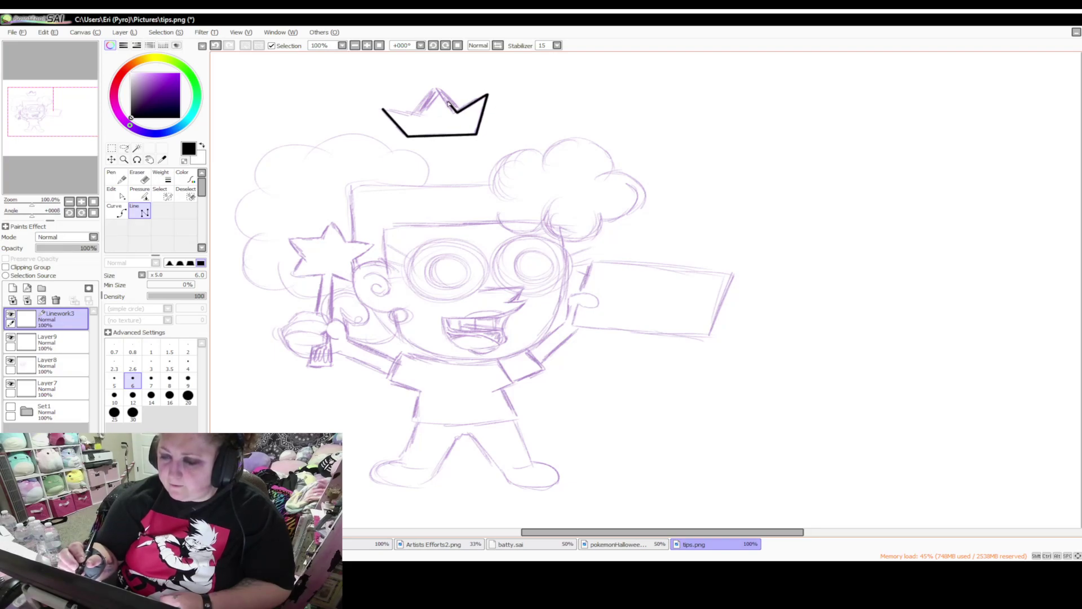
left_click(437, 82)
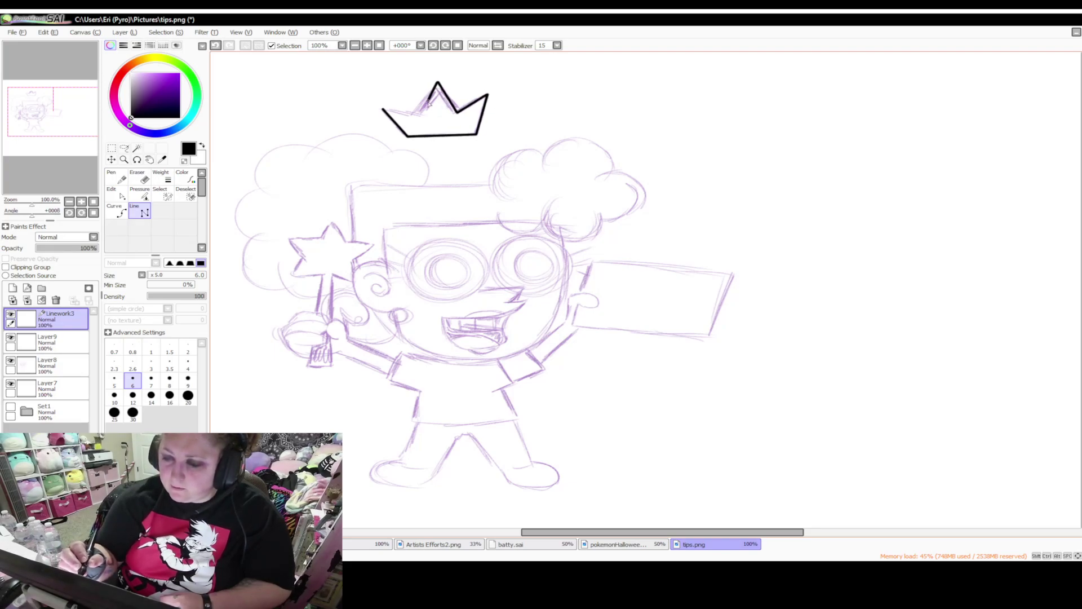
left_click_drag(383, 109, 418, 115)
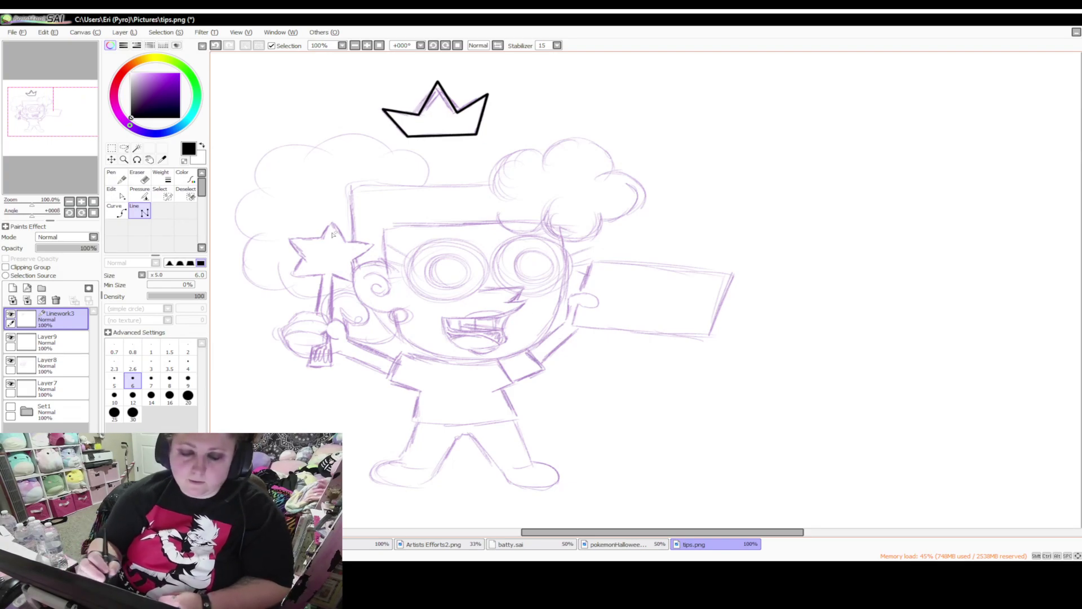
Ink the wand's star outline with straight black segments, and add the shaft and the handle end below it
mouse_move(319, 239)
left_mouse_down()
mouse_move(335, 217)
mouse_move(347, 249)
mouse_move(373, 248)
mouse_move(353, 261)
left_mouse_up()
key("ctrl+z")
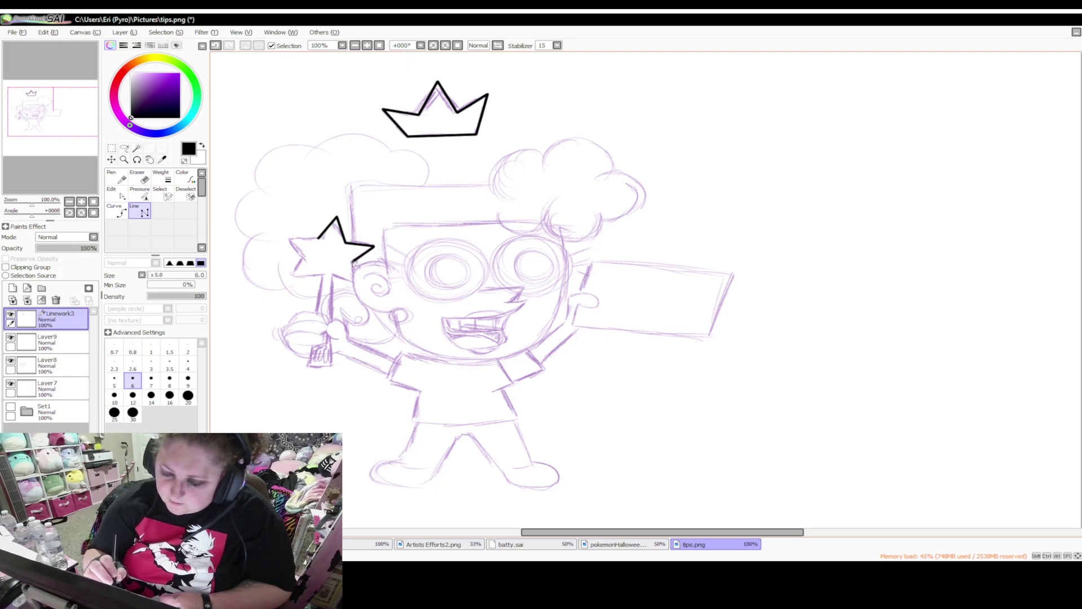
left_click(353, 261)
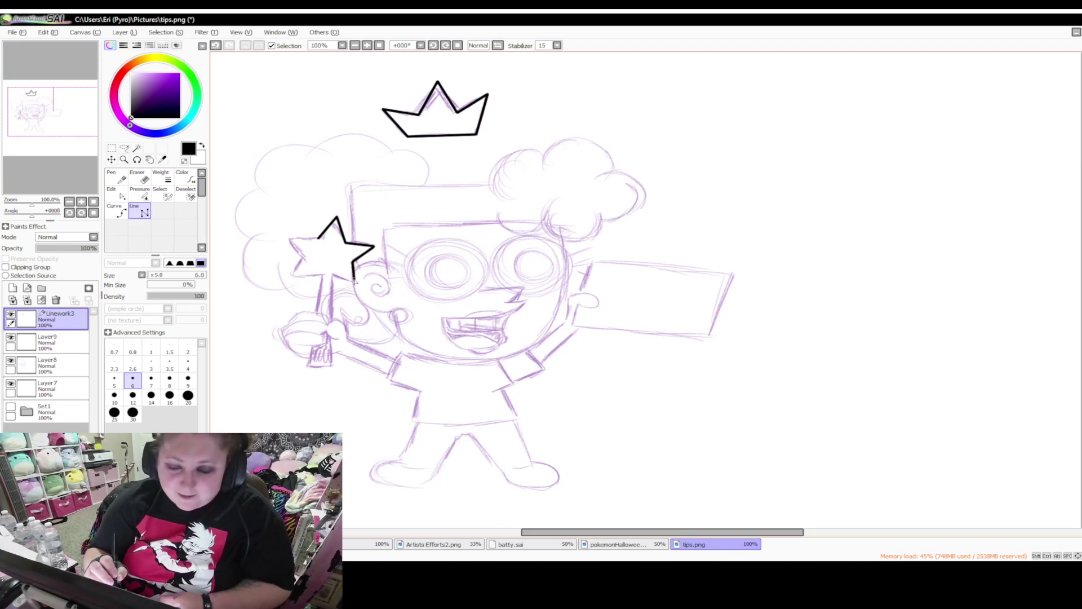
left_click(354, 286)
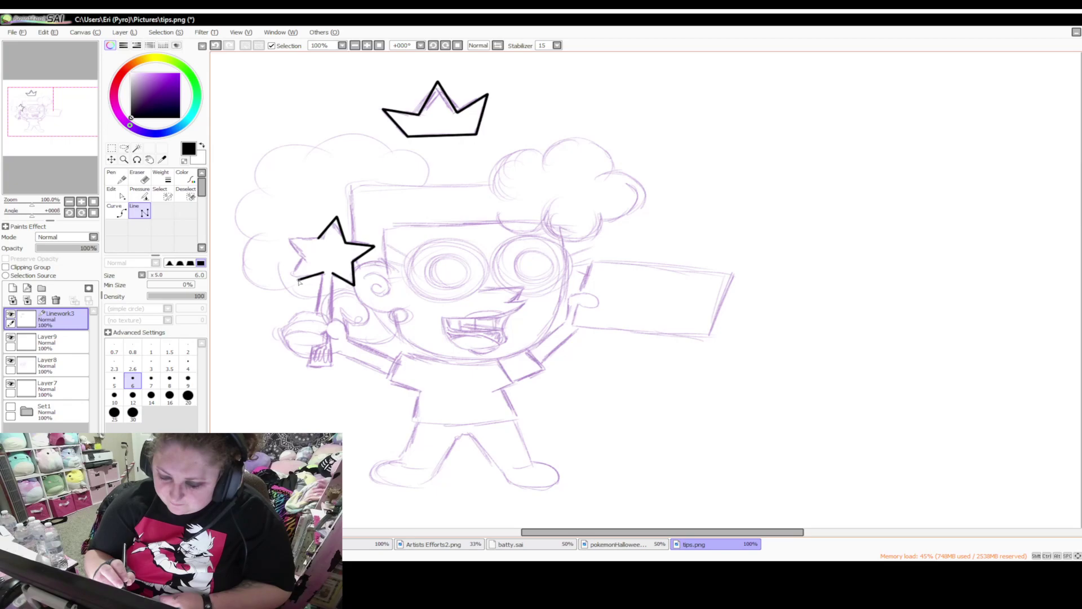
left_click(295, 280)
left_click(308, 258)
left_click(289, 234)
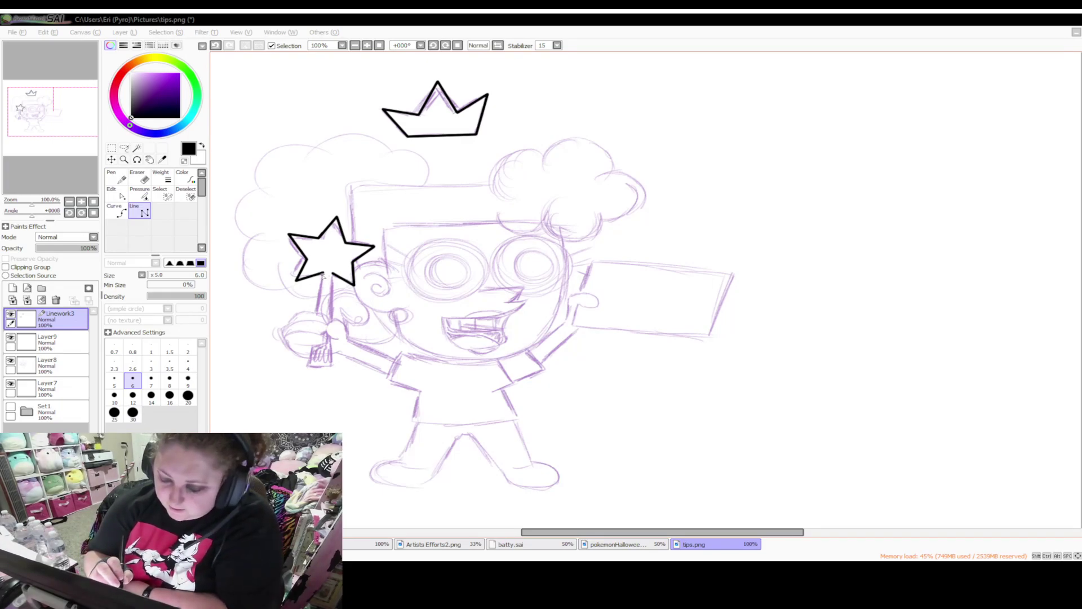
left_click_drag(323, 275, 318, 314)
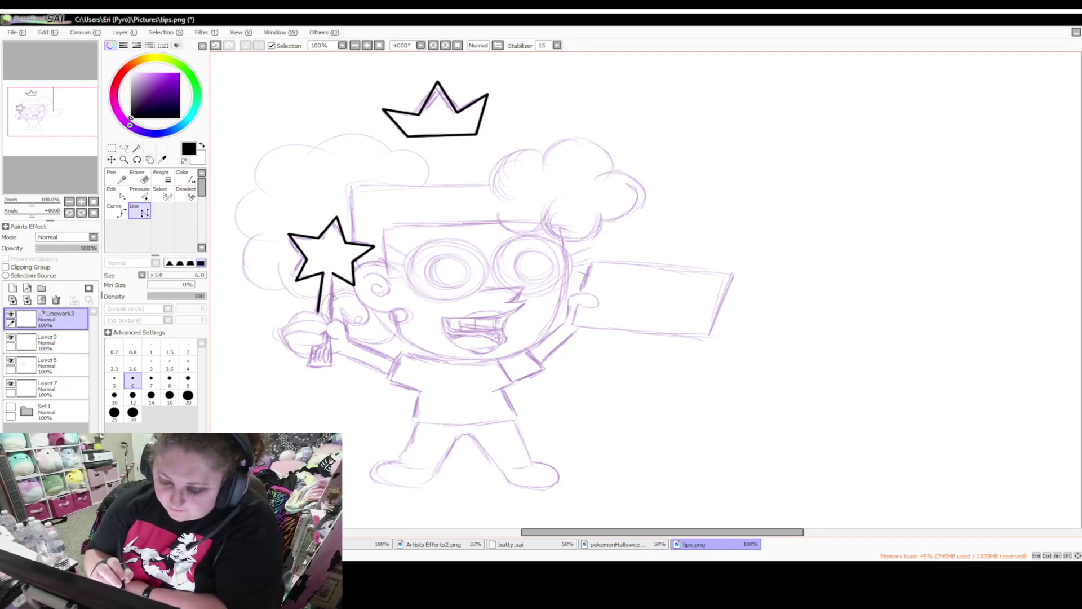
mouse_move(333, 271)
left_mouse_down()
mouse_move(309, 372)
mouse_move(329, 371)
mouse_move(327, 336)
left_mouse_up()
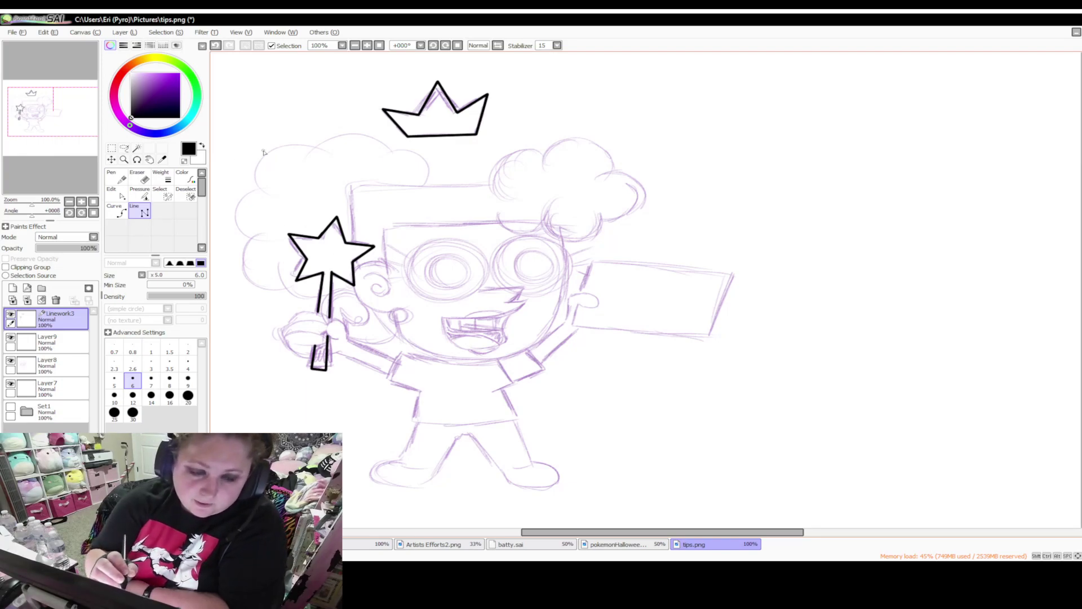
Ink the fist around the wand with the Pen at size 7, outlining the curled fingers and the thumb
left_click(115, 177)
left_click(151, 379)
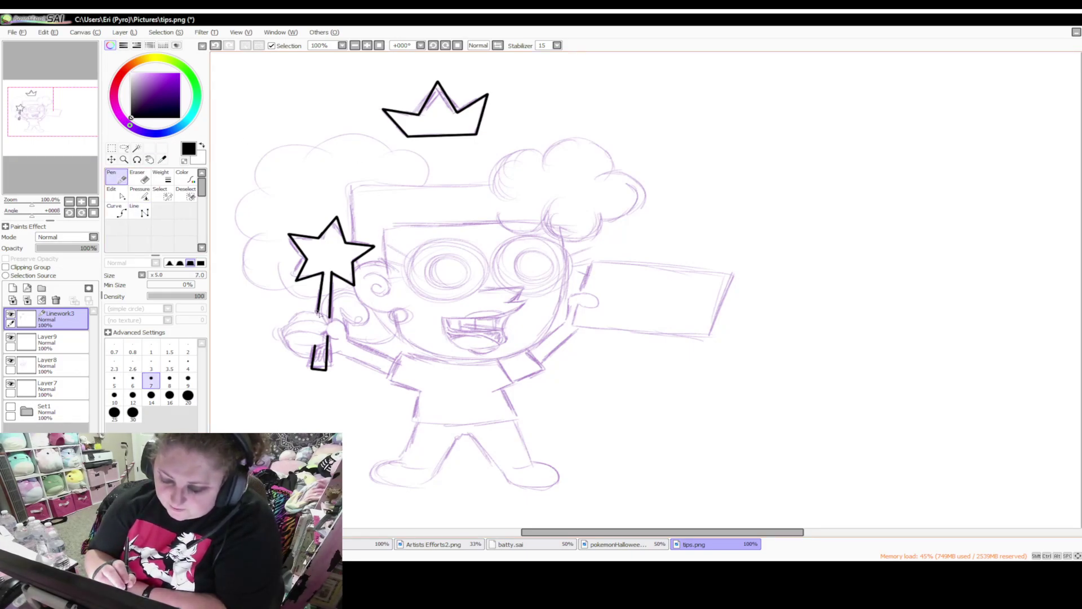
left_click_drag(324, 319, 308, 316)
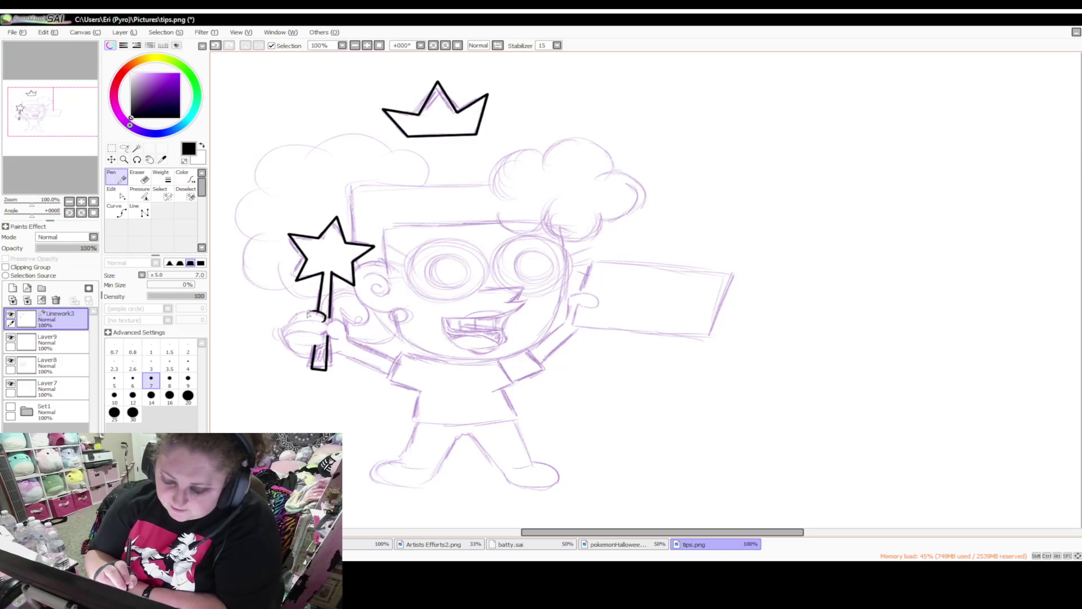
left_click(216, 45)
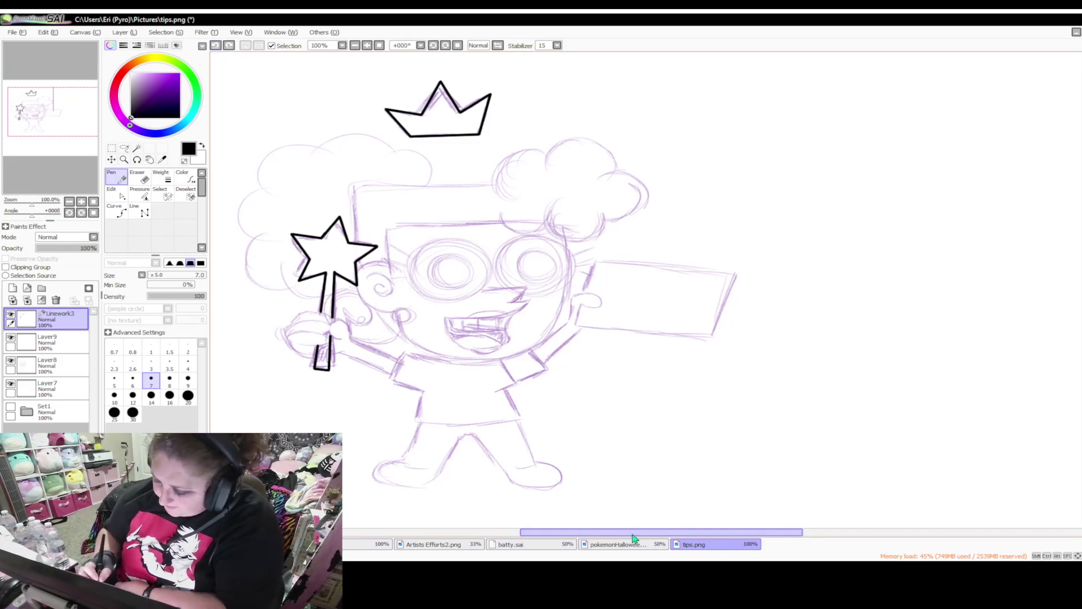
left_click_drag(633, 532, 602, 532)
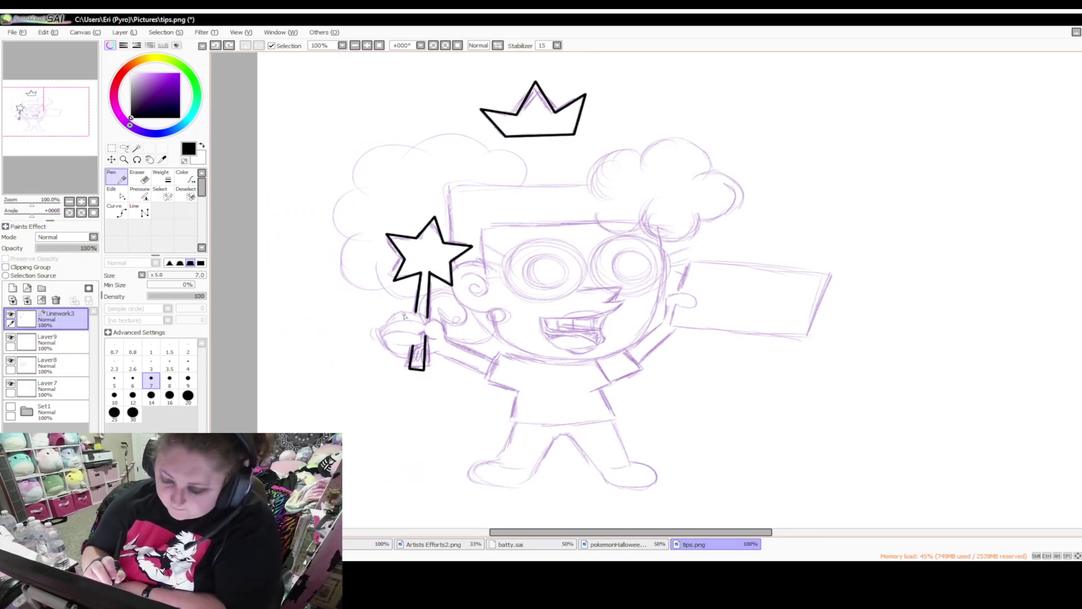
mouse_move(390, 323)
left_mouse_down()
mouse_move(409, 311)
mouse_move(426, 330)
left_mouse_up()
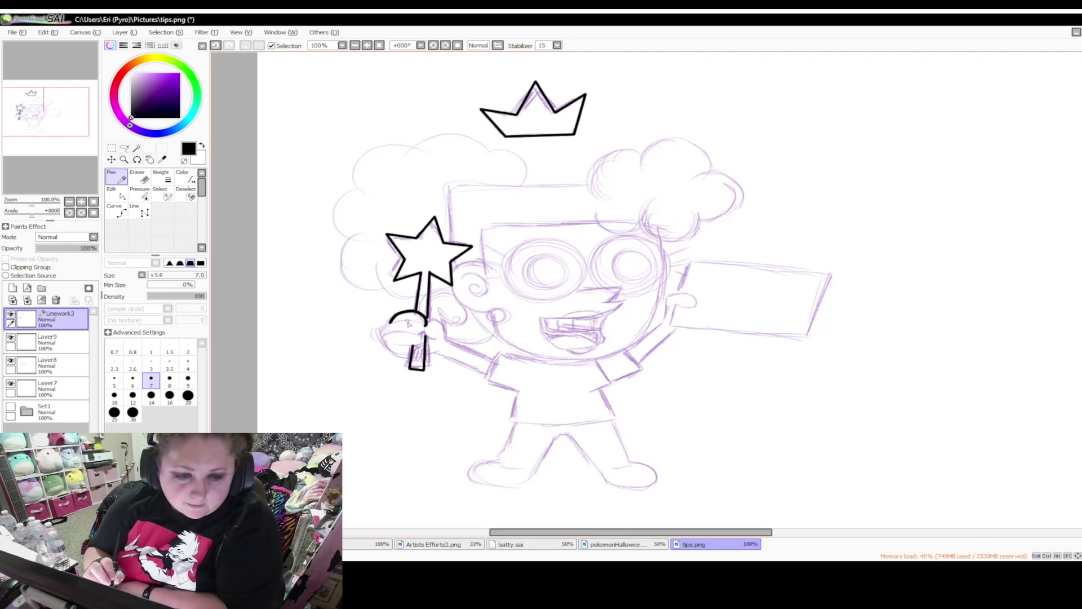
mouse_move(392, 324)
left_mouse_down()
mouse_move(415, 319)
mouse_move(426, 330)
left_mouse_up()
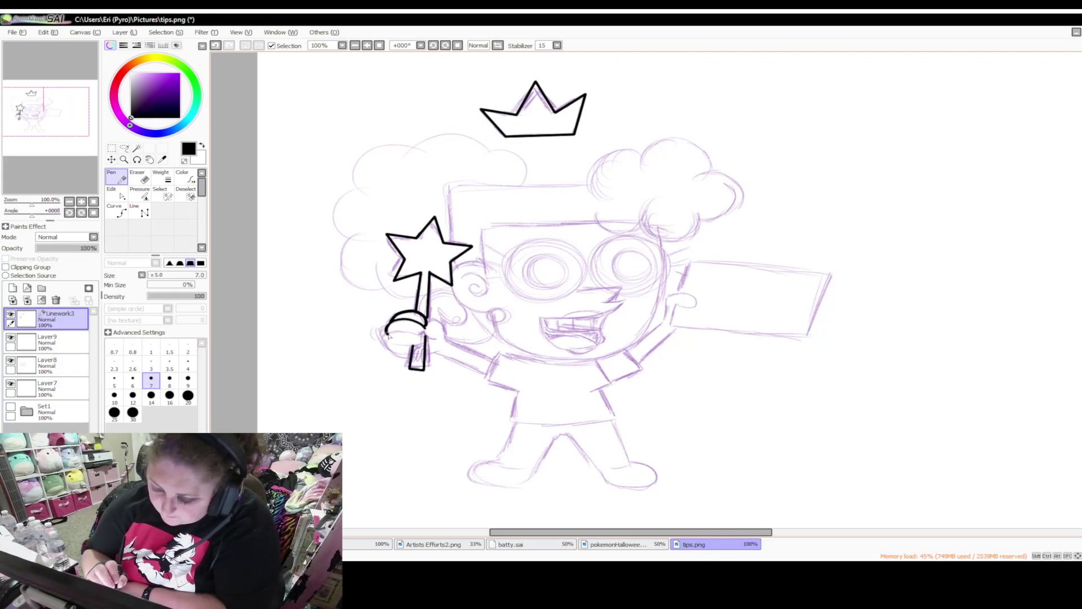
mouse_move(389, 336)
left_mouse_down()
mouse_move(415, 353)
mouse_move(395, 333)
mouse_move(422, 339)
mouse_move(394, 341)
left_mouse_up()
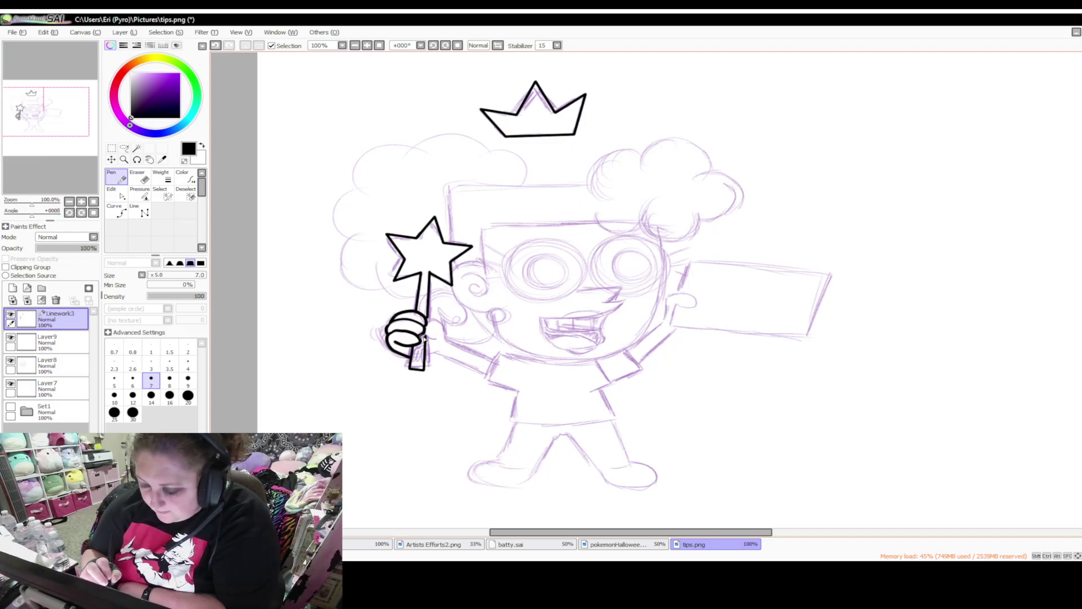
left_click_drag(425, 333, 438, 340)
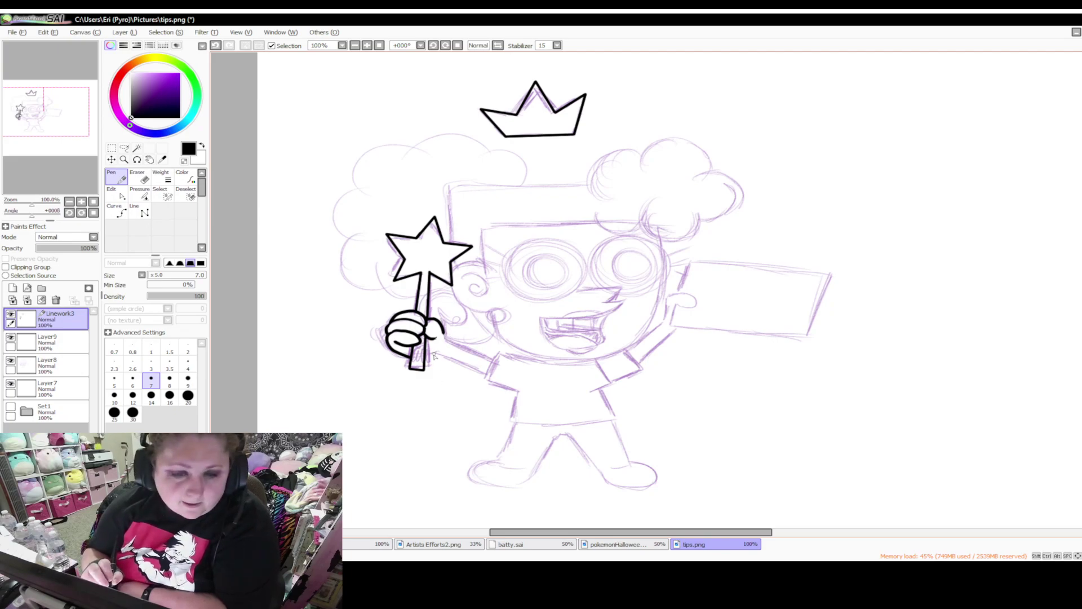
Ink both edges of the wand arm and the sign arm with the Pen, and outline the thumb that holds the sign
left_click_drag(425, 356, 489, 372)
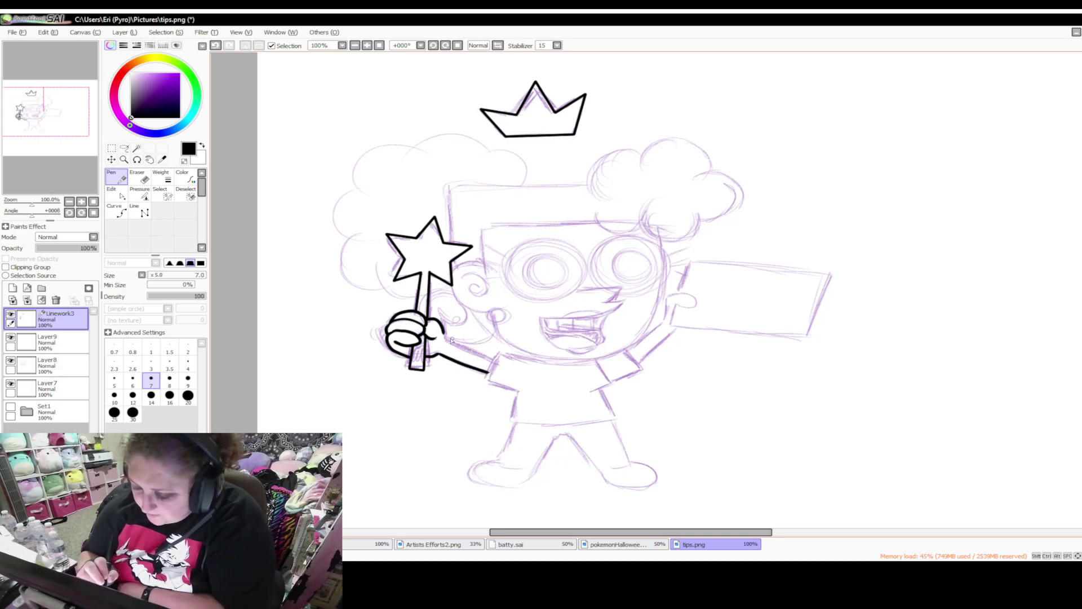
left_click_drag(445, 339, 500, 360)
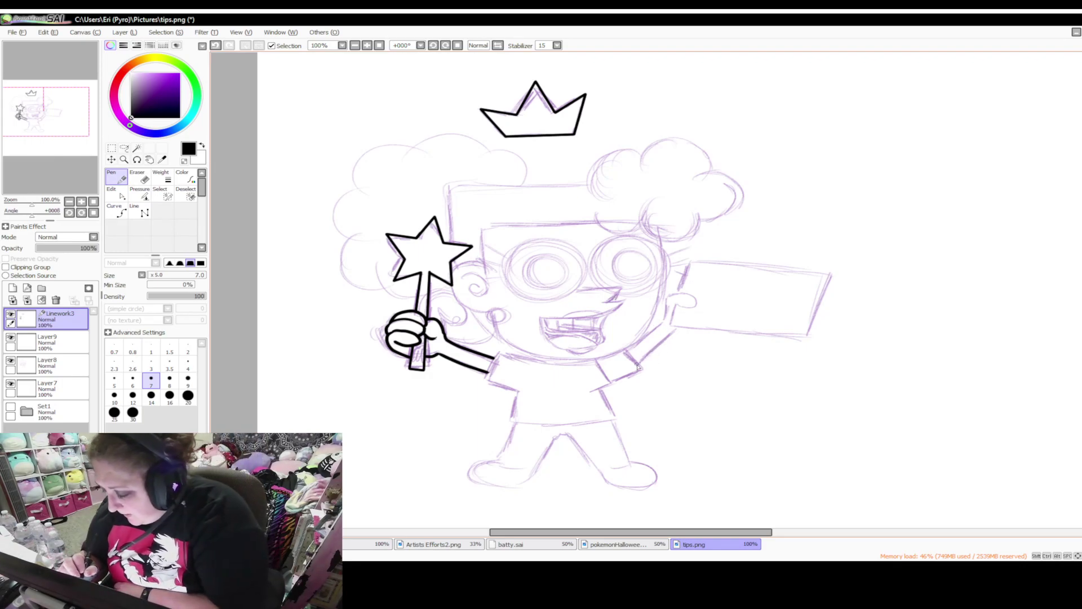
left_click_drag(642, 362, 680, 328)
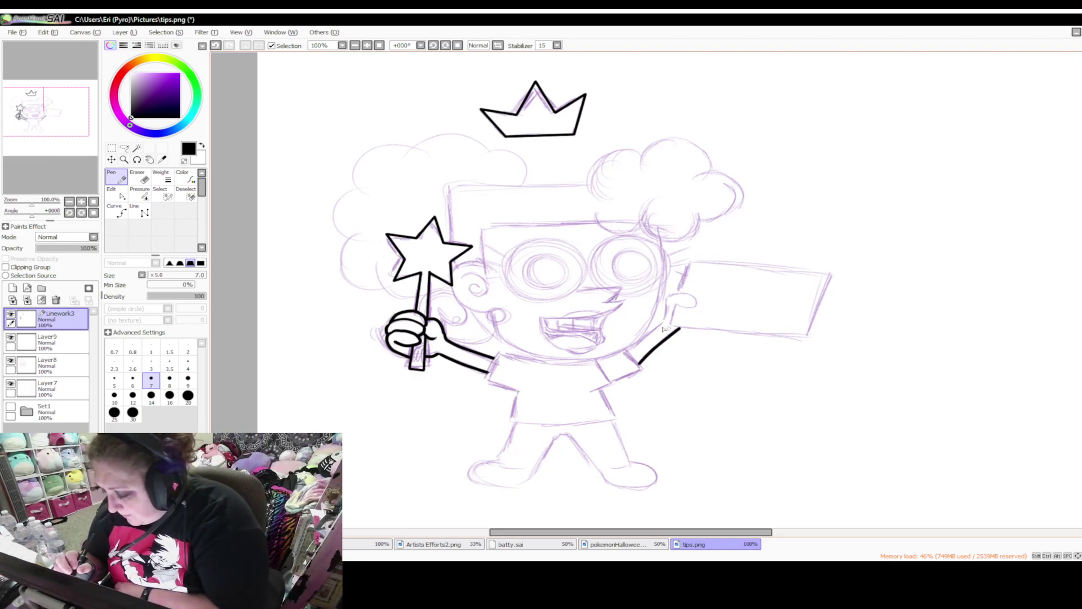
mouse_move(628, 352)
left_mouse_down()
mouse_move(666, 321)
mouse_move(681, 292)
mouse_move(696, 298)
left_mouse_up()
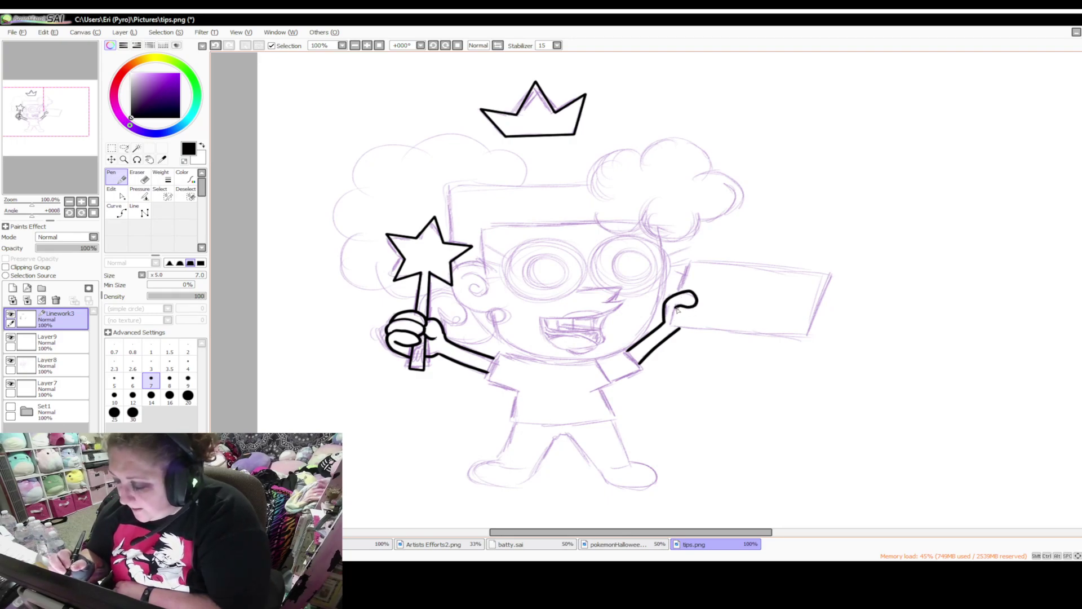
key("ctrl+z")
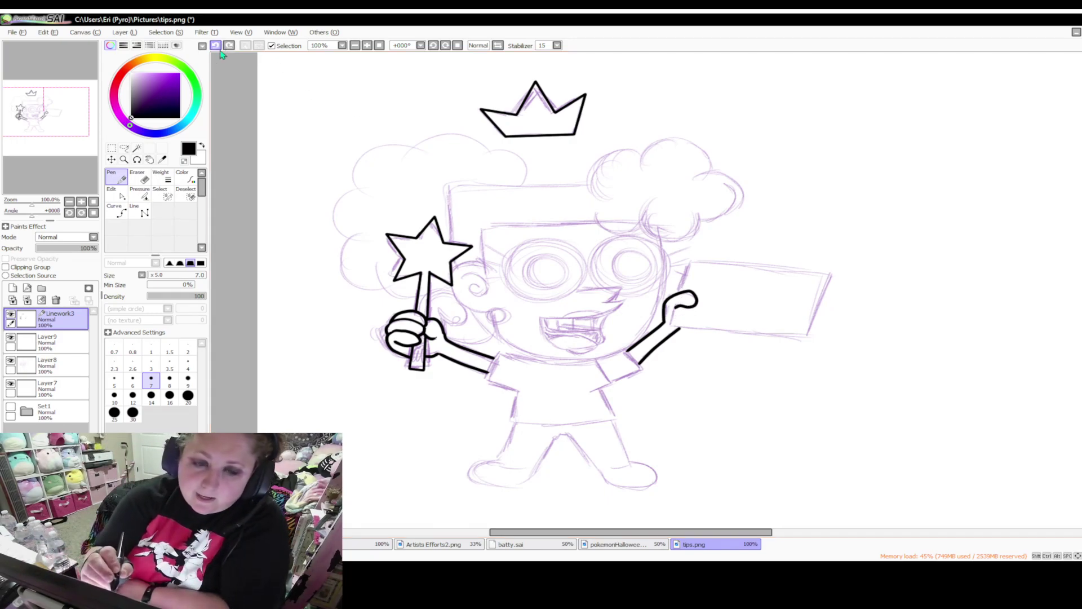
Ink the sign's four-sided outline beside the thumb with straight black segments, using the Line tool at size 6
left_click(139, 210)
left_click(133, 378)
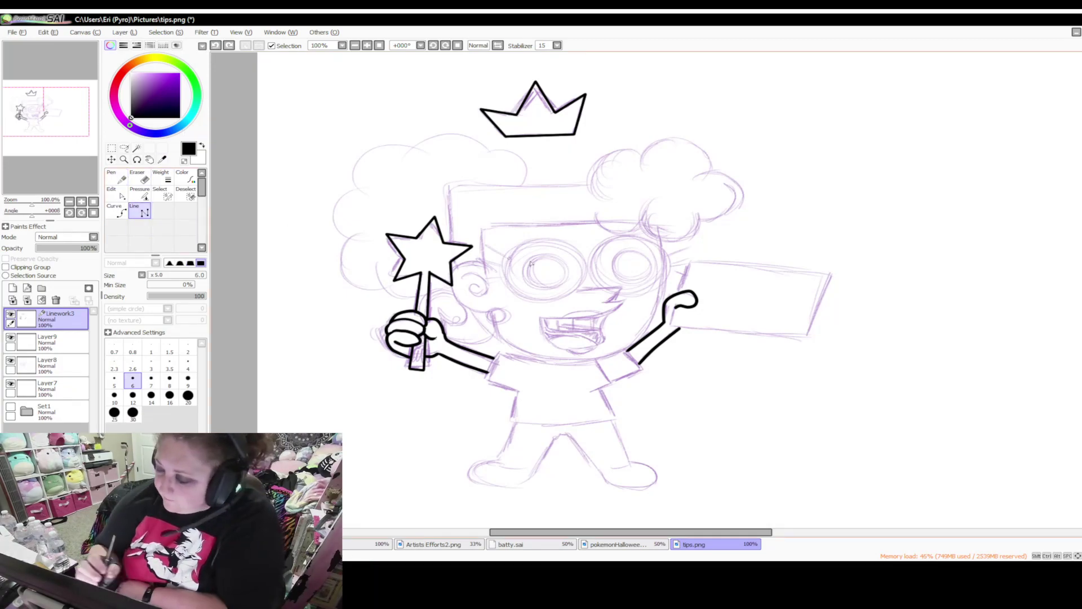
left_click(678, 308)
left_click(675, 324)
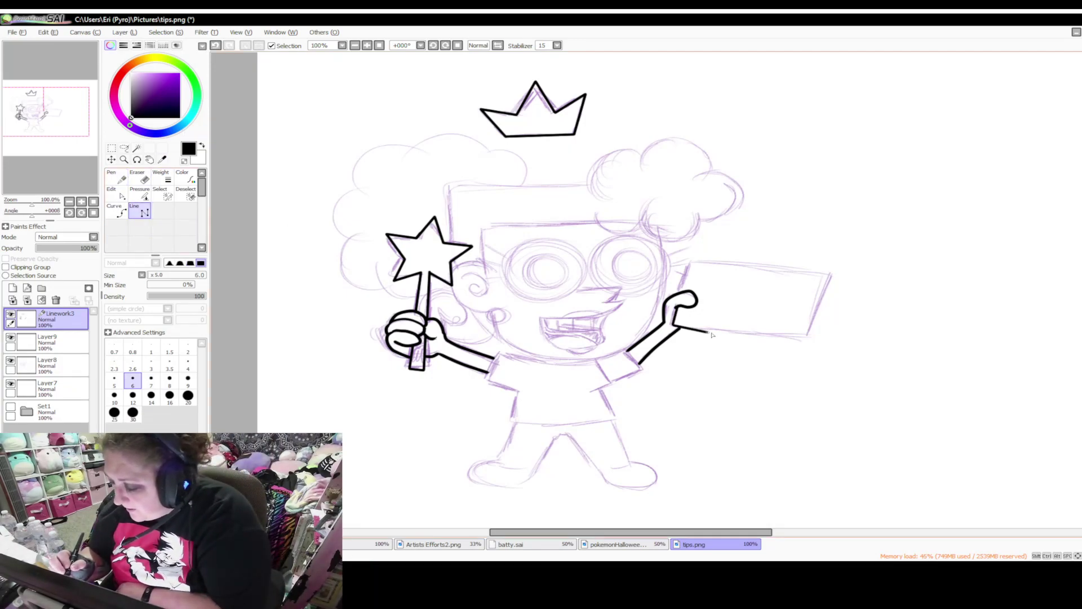
left_click(799, 340)
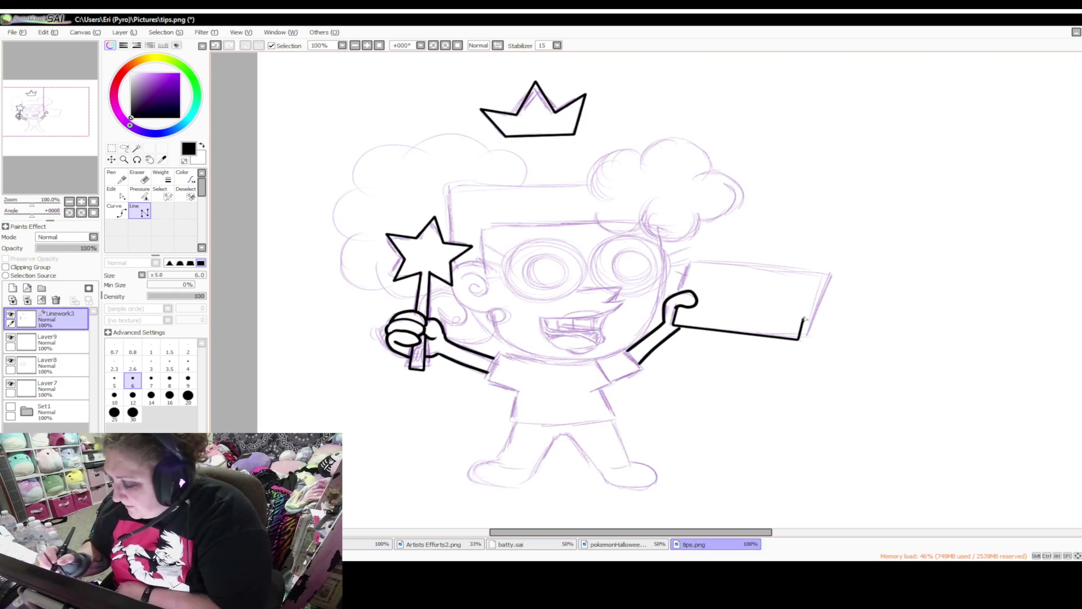
left_click(819, 256)
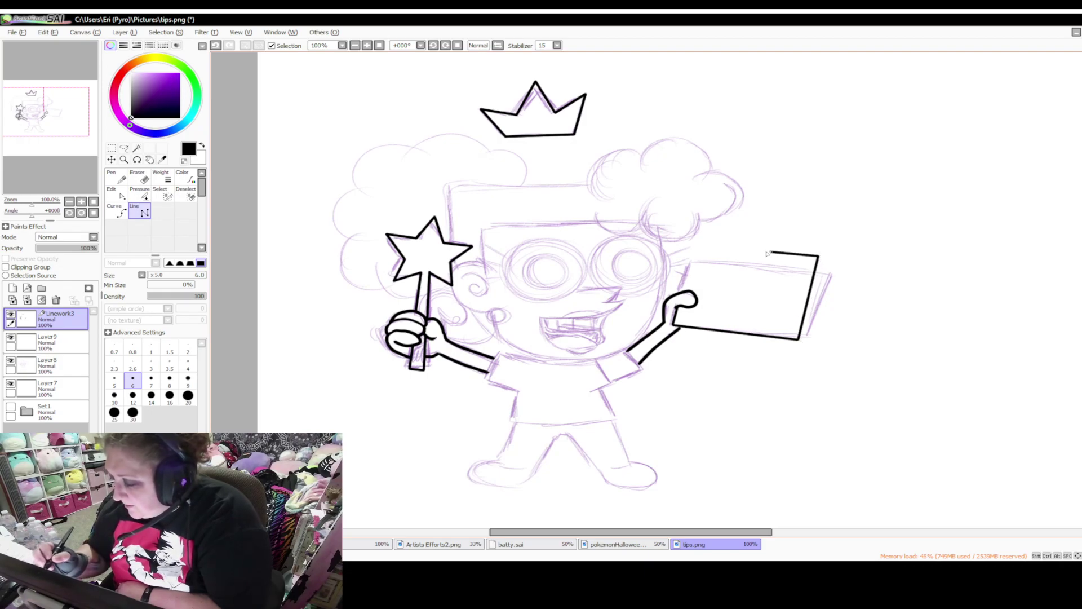
left_click(689, 249)
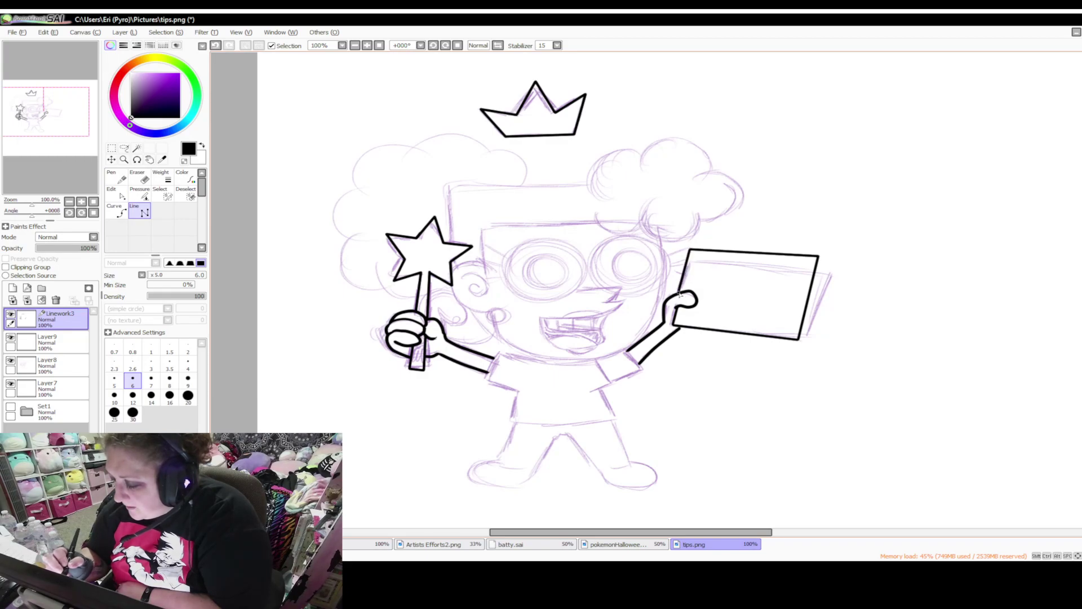
double_click(675, 325)
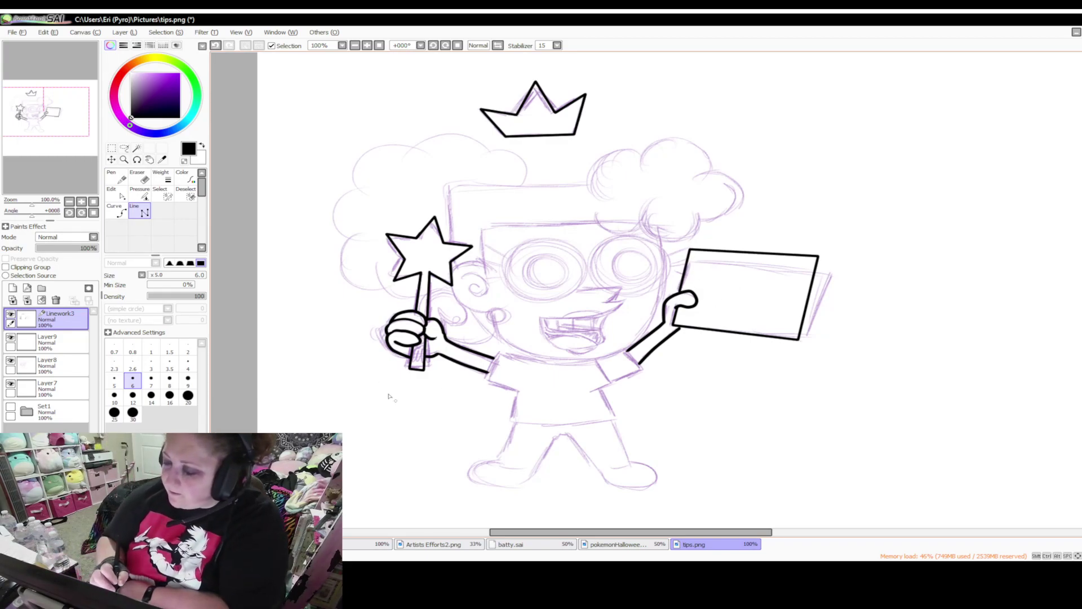
Ink the fingertips showing beneath the sign's lower edge with the Pen at size 7
left_click(115, 179)
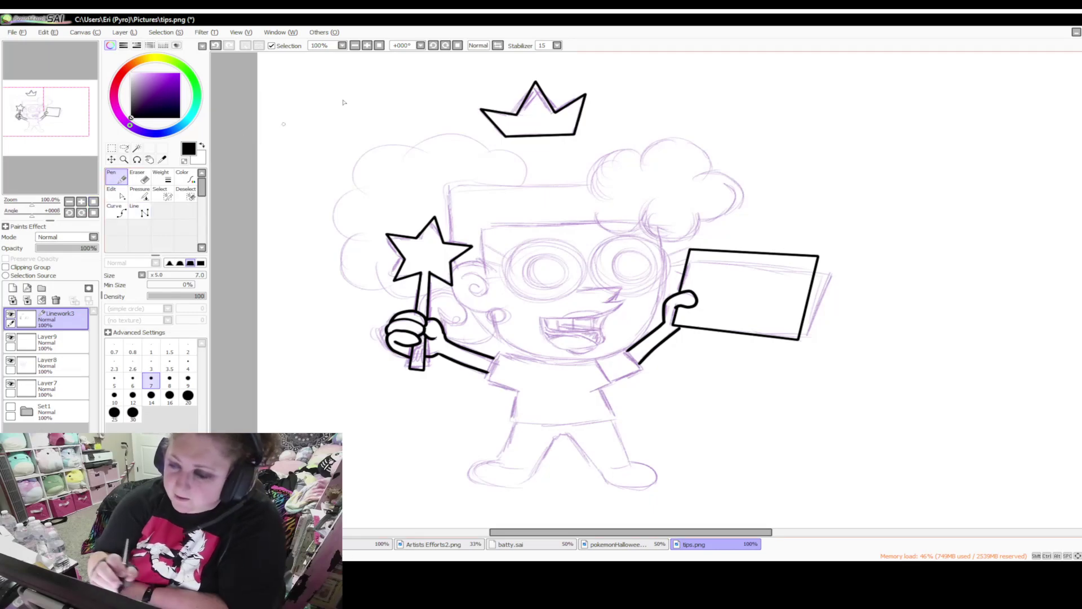
scroll(399, 65, "up", 1)
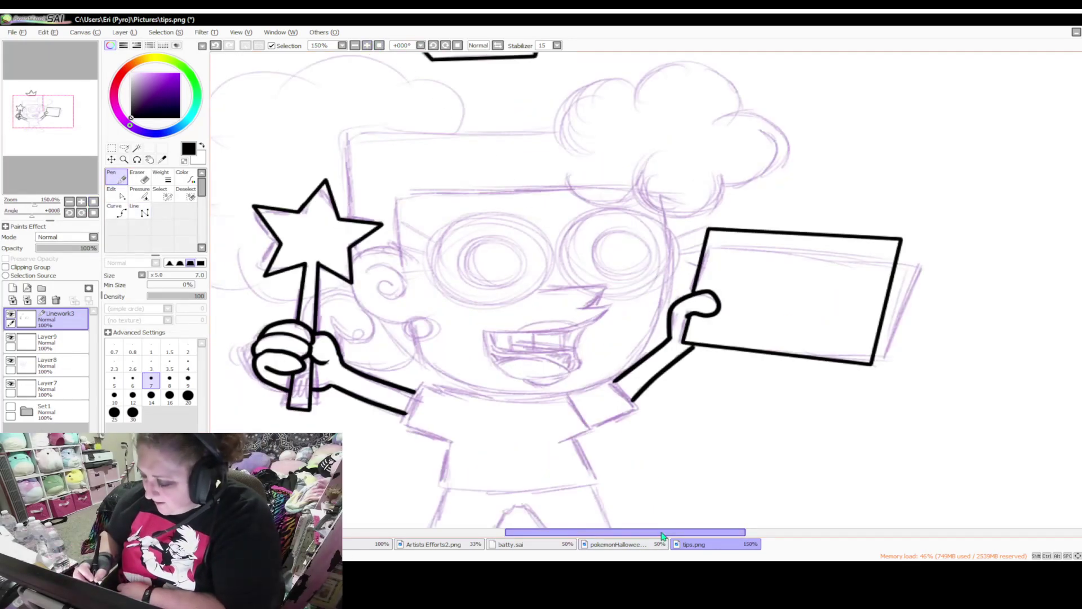
left_click_drag(659, 531, 705, 531)
left_click_drag(527, 350, 558, 348)
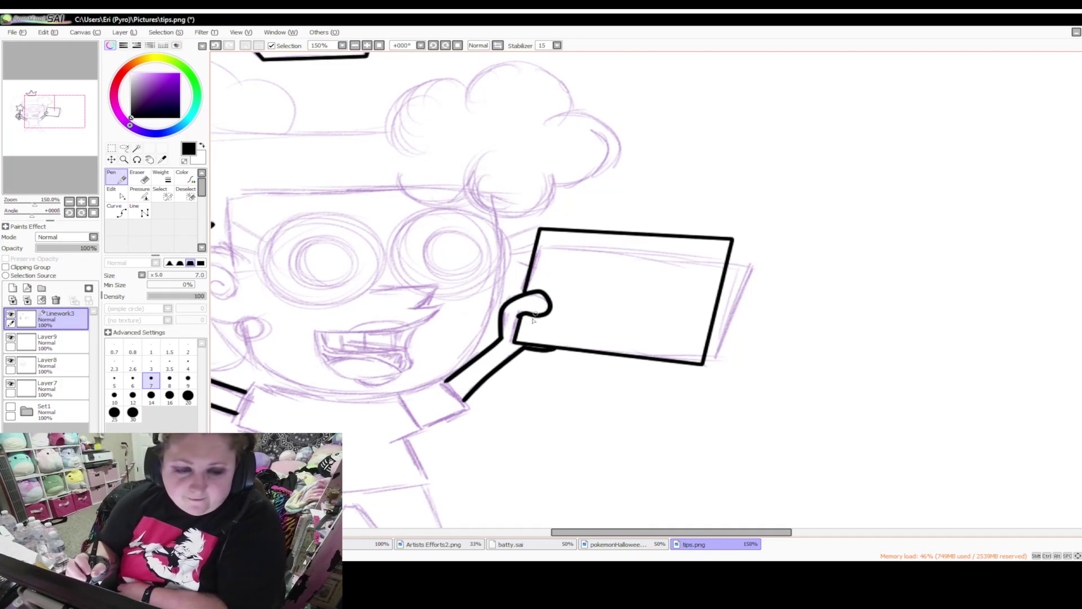
Ink the cuff and the underside of the wand-side sleeve
left_click_drag(709, 533, 658, 532)
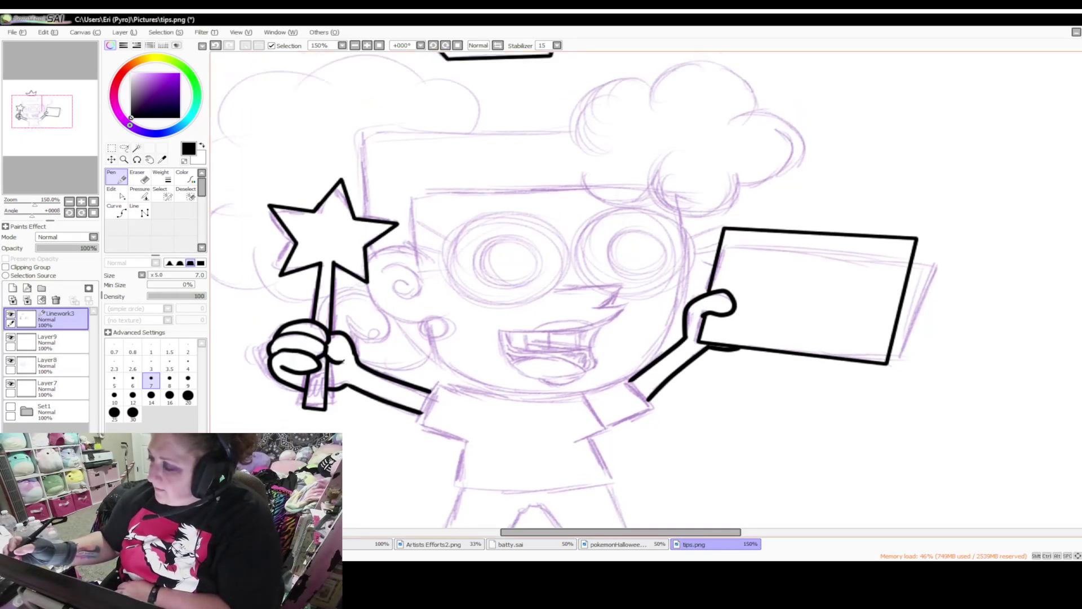
scroll(954, 225, "down", 2)
scroll(423, 169, "down", 5)
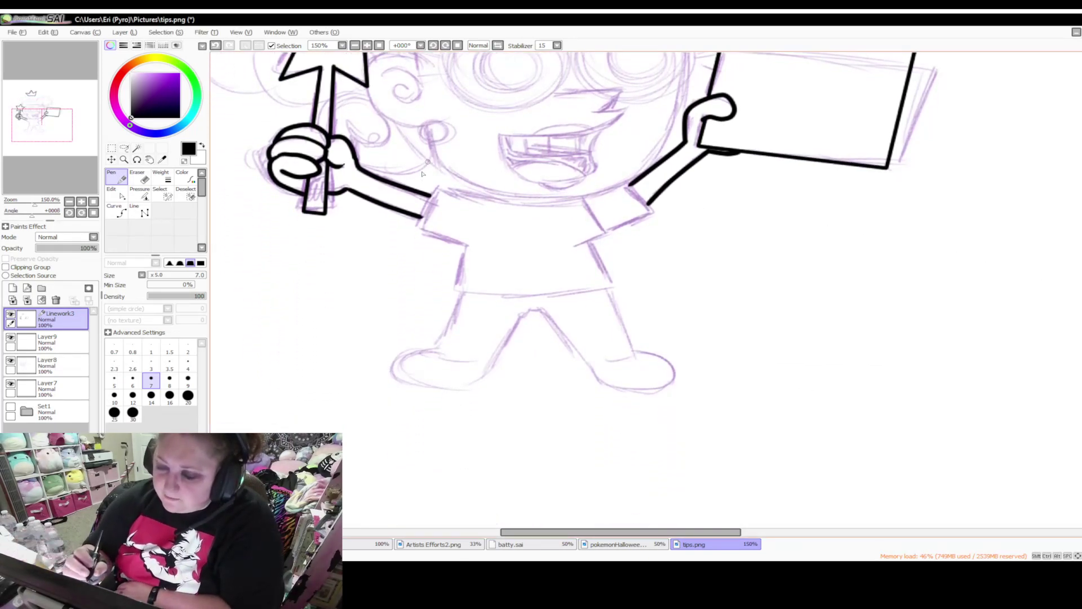
mouse_move(434, 187)
left_mouse_down()
mouse_move(419, 230)
mouse_move(463, 246)
left_mouse_up()
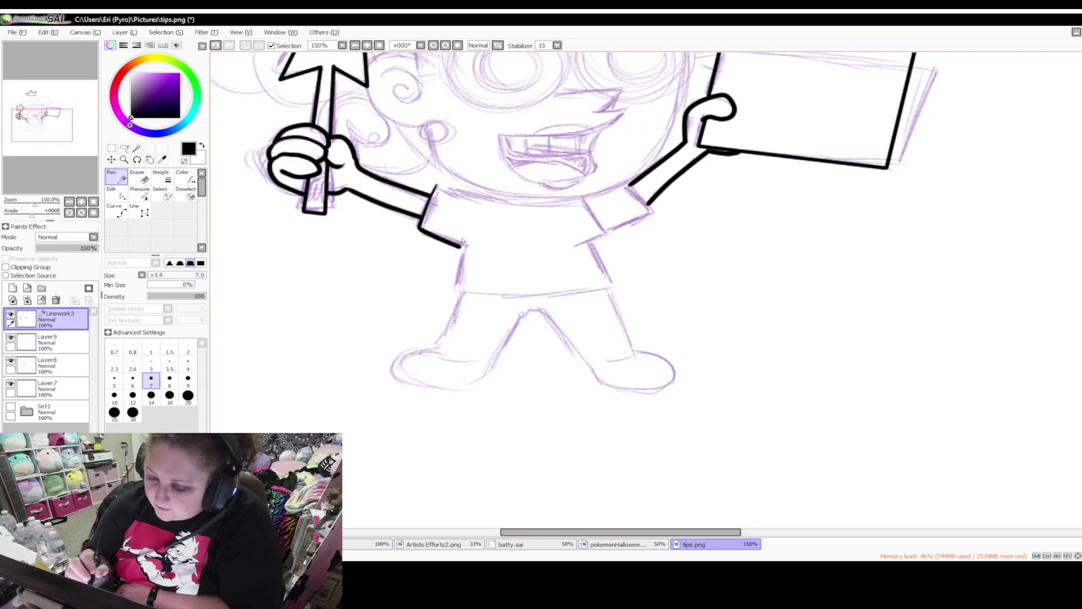
left_click_drag(436, 185, 496, 205)
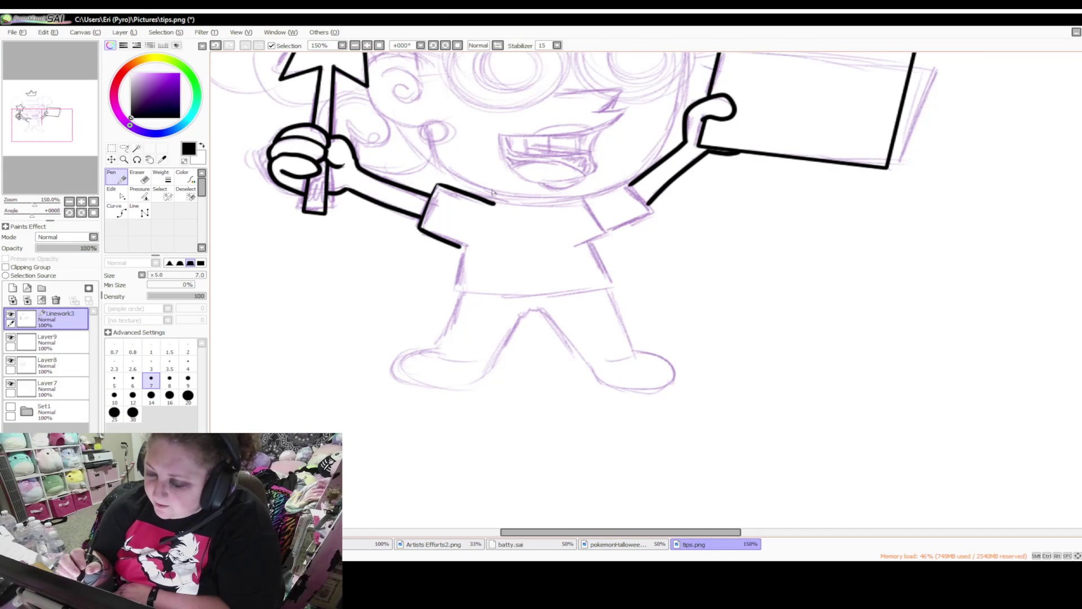
key("ctrl+z")
key("ctrl+y")
key("ctrl+z")
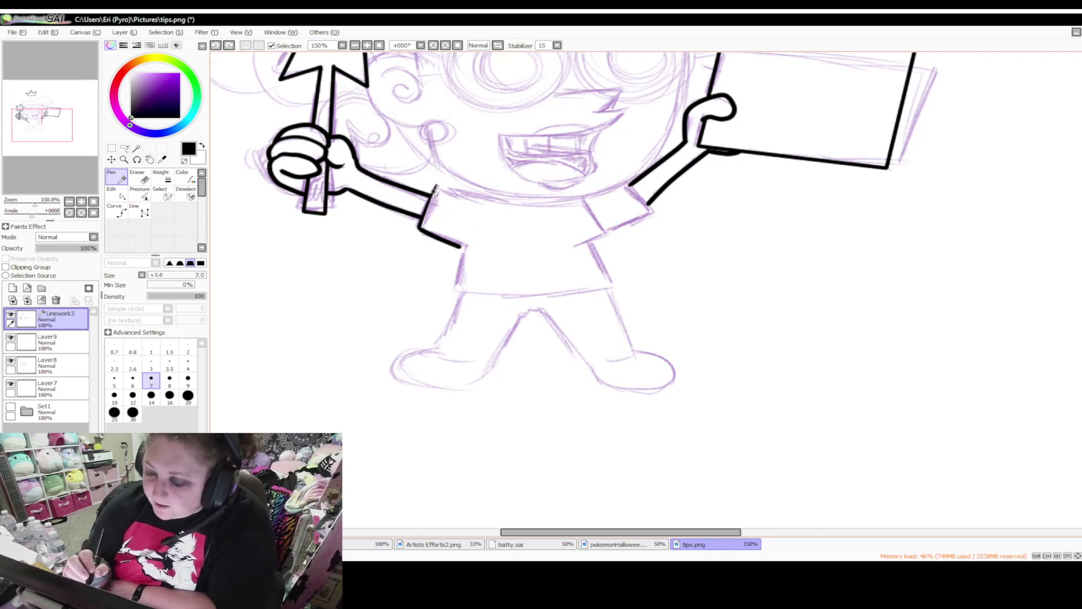
Ink the shoulder line of the wand-side sleeve, and outline the sign-side sleeve with its cuff, underside and armhole seam
mouse_move(435, 190)
left_mouse_down()
mouse_move(439, 179)
mouse_move(504, 203)
left_mouse_up()
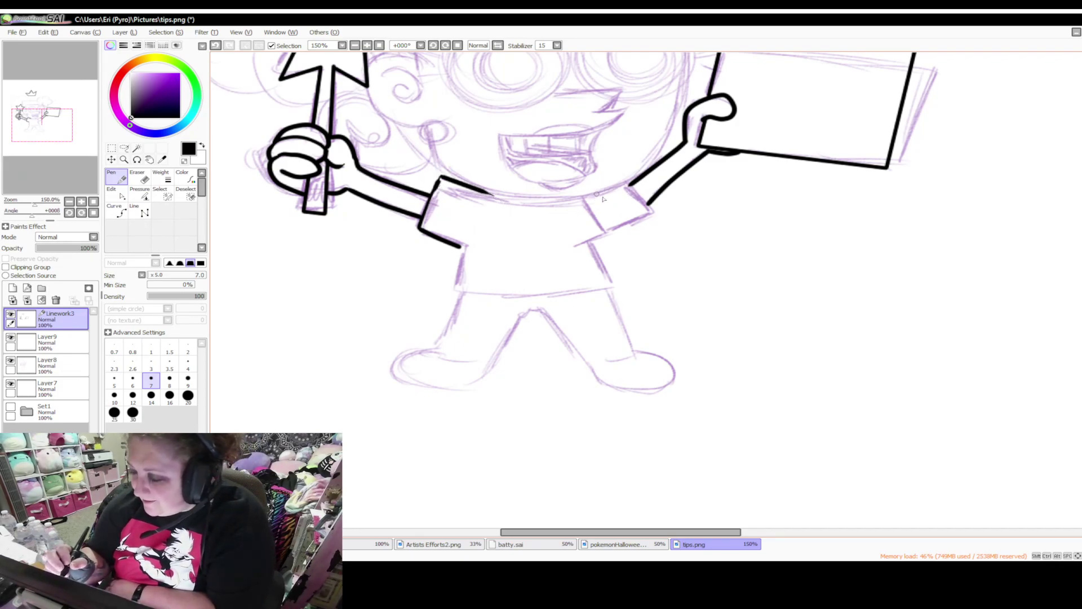
left_click_drag(628, 179, 655, 210)
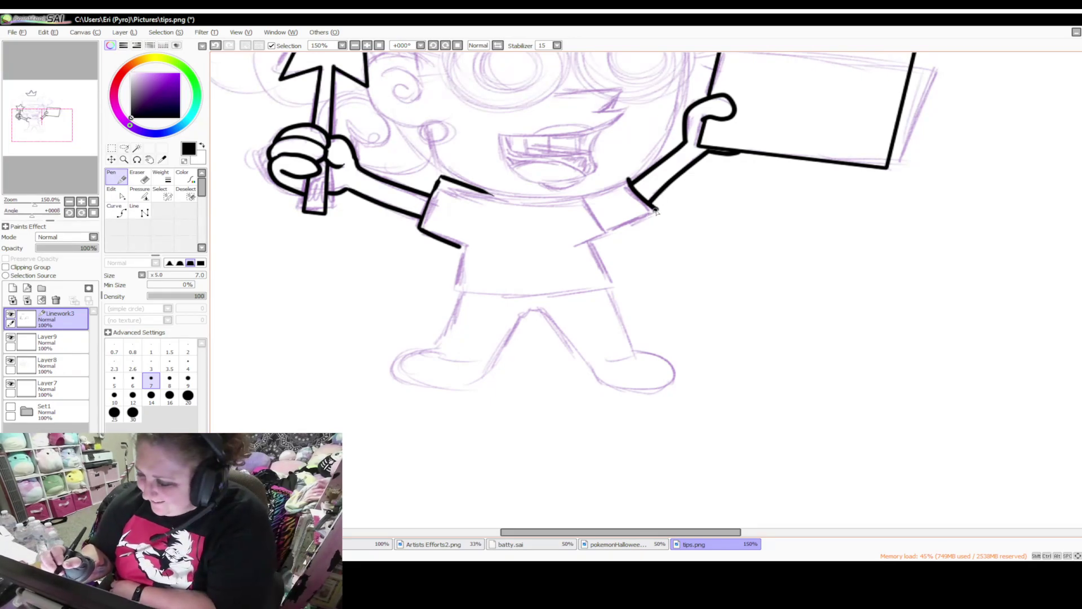
left_click_drag(653, 214, 593, 242)
mouse_move(583, 199)
left_mouse_down()
mouse_move(607, 230)
mouse_move(584, 248)
left_mouse_up()
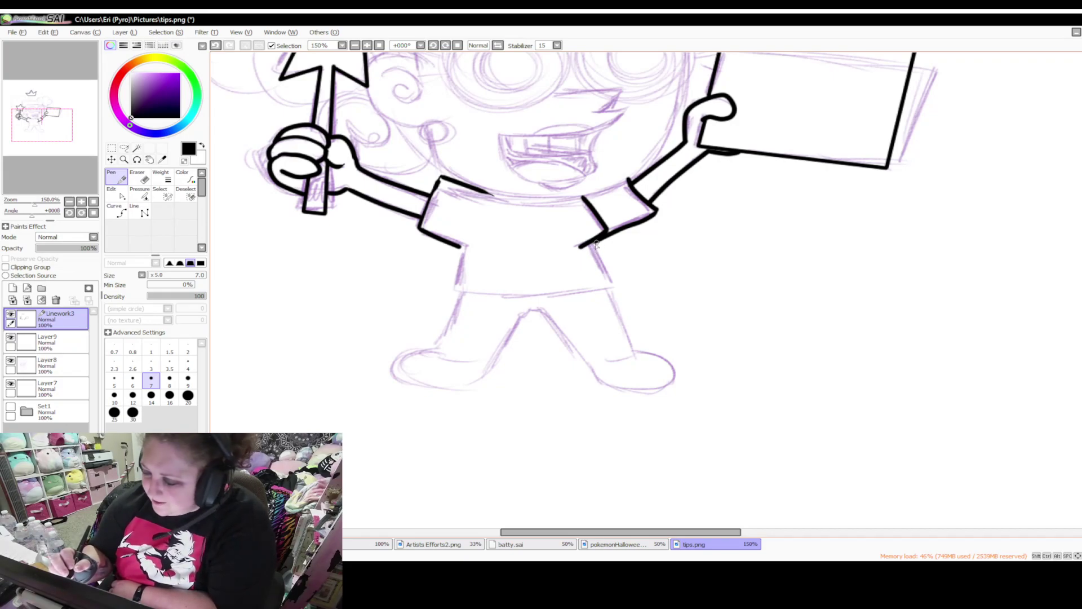
Ink the shirt's two sides and curved hem, and add a rounded neckline below the chin
left_click_drag(594, 246, 612, 285)
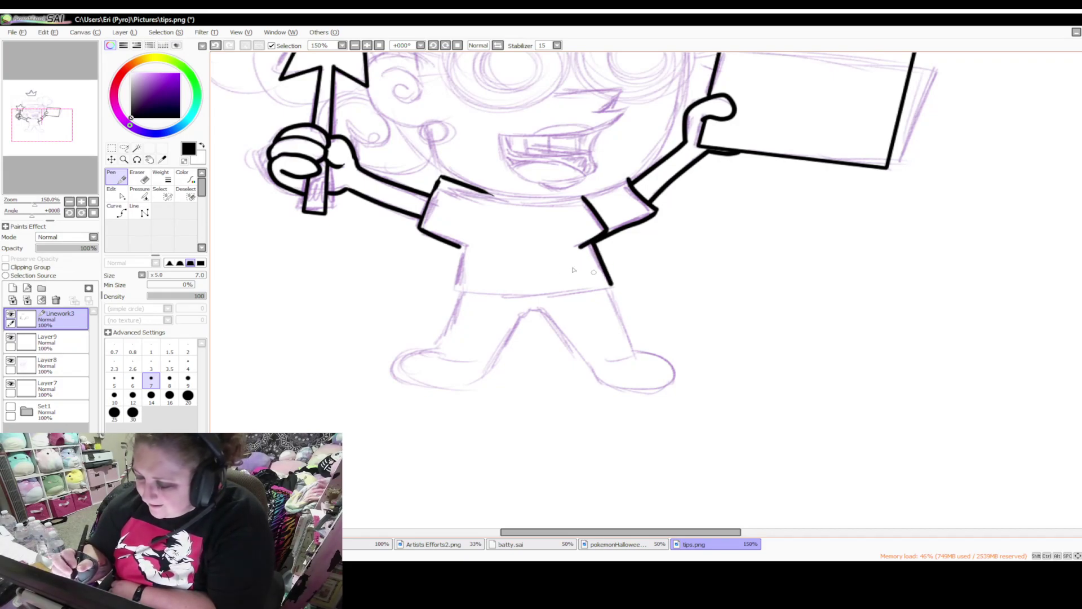
mouse_move(466, 253)
left_mouse_down()
mouse_move(455, 294)
mouse_move(606, 293)
mouse_move(612, 282)
left_mouse_up()
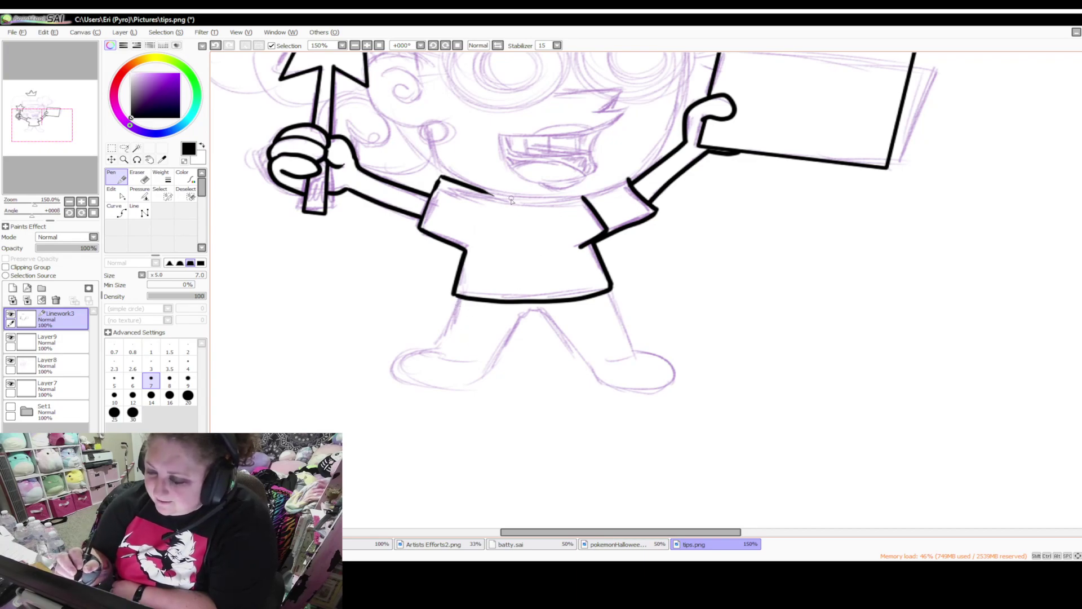
mouse_move(504, 197)
left_mouse_down()
mouse_move(546, 219)
mouse_move(570, 196)
left_mouse_up()
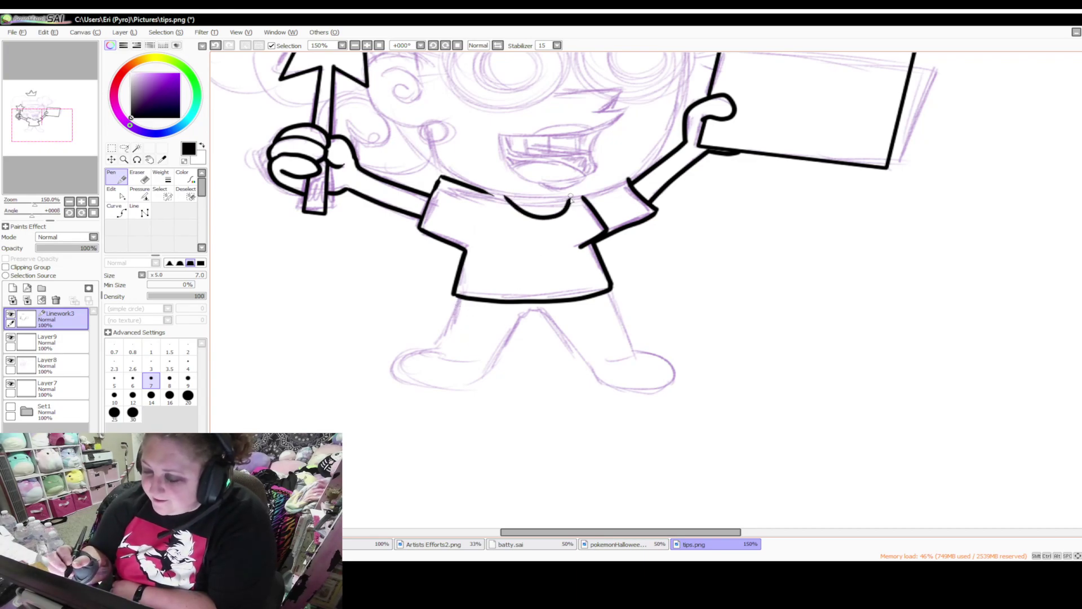
Ink the wand-side ear with its inner swirl, the small circle at the lobe, and the cheek line down to the shoulder
scroll(868, 251, "up", 5)
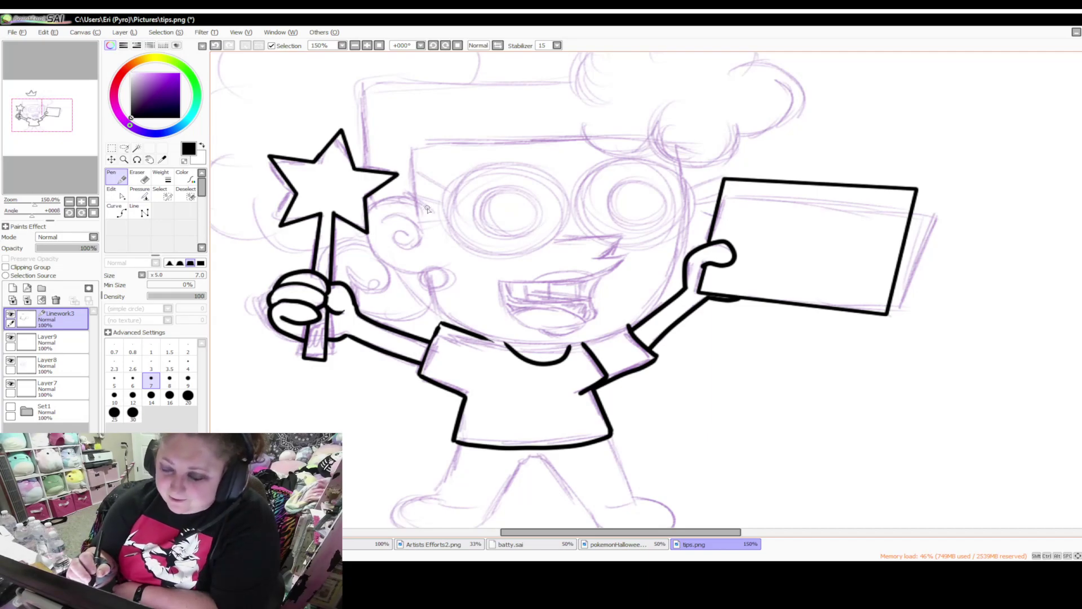
mouse_move(426, 215)
left_mouse_down()
mouse_move(411, 193)
mouse_move(377, 197)
mouse_move(367, 233)
mouse_move(375, 259)
mouse_move(417, 276)
mouse_move(432, 267)
left_mouse_up()
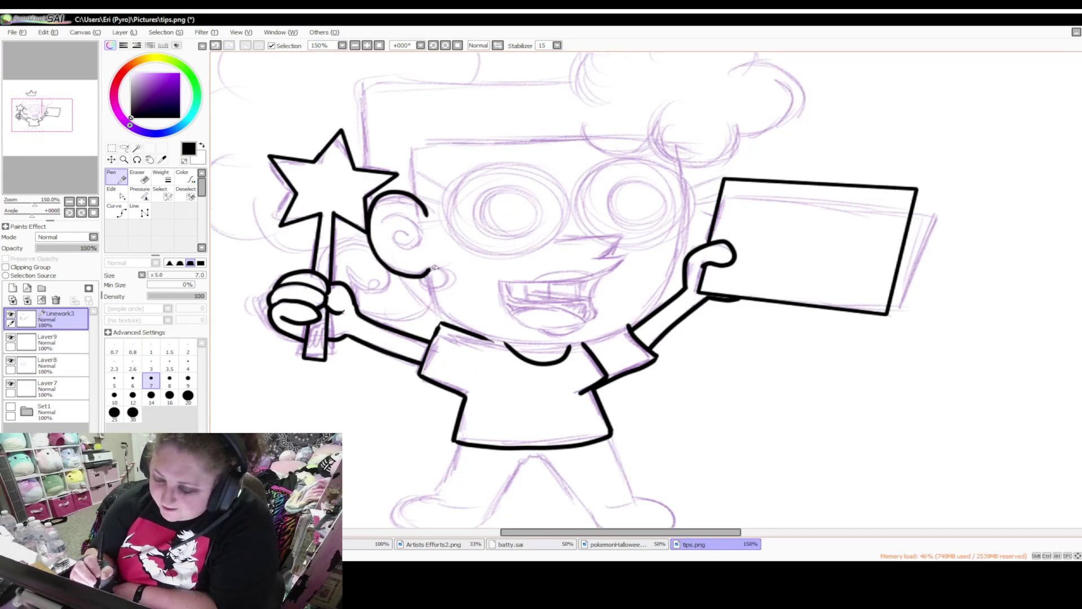
mouse_move(384, 220)
left_mouse_down()
mouse_move(409, 214)
mouse_move(421, 228)
mouse_move(414, 255)
mouse_move(397, 247)
mouse_move(401, 233)
mouse_move(411, 241)
mouse_move(437, 291)
mouse_move(453, 280)
mouse_move(444, 267)
mouse_move(424, 288)
mouse_move(422, 277)
mouse_move(451, 325)
left_mouse_up()
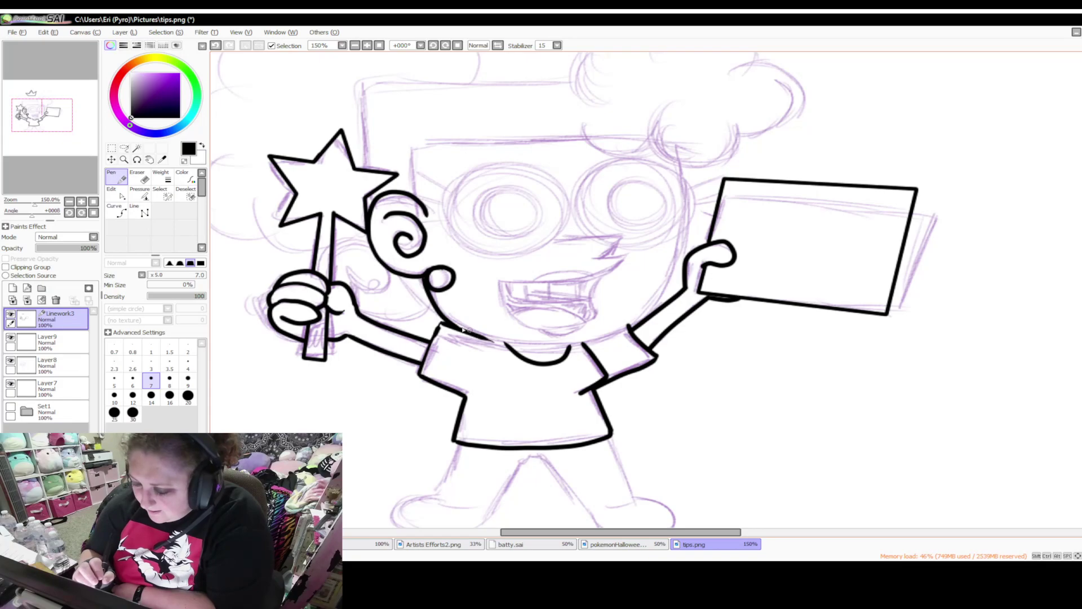
left_click_drag(455, 326, 535, 344)
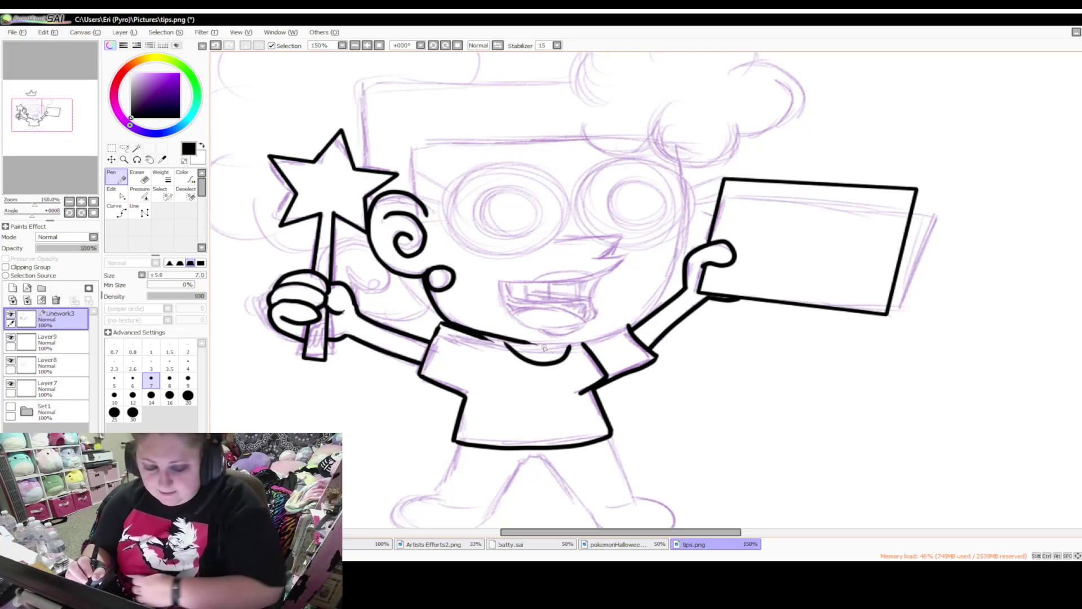
key("ctrl+z")
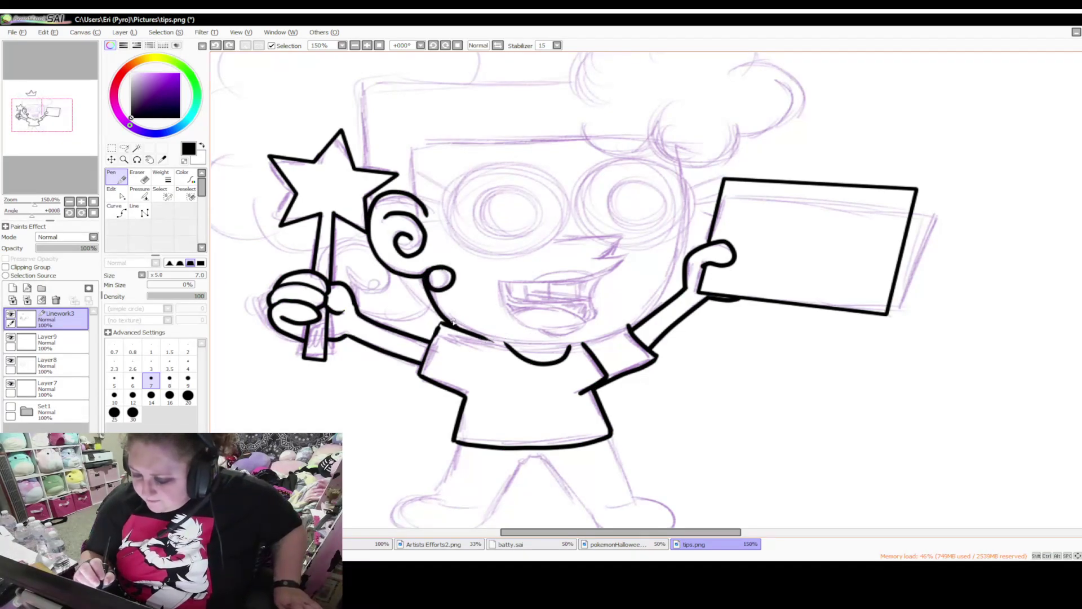
left_click_drag(459, 327, 551, 351)
key("ctrl+z")
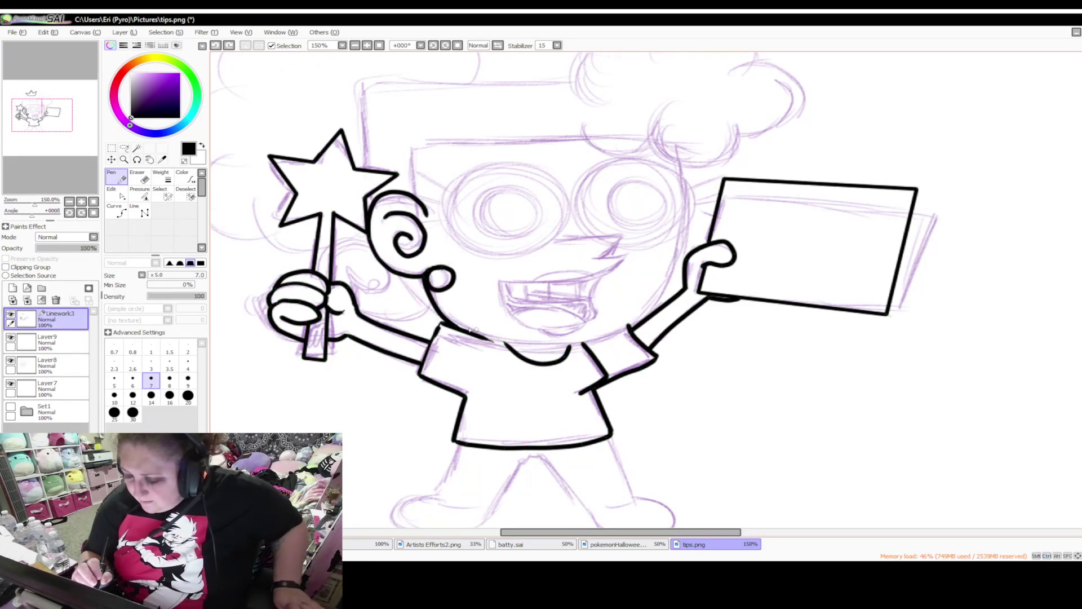
mouse_move(456, 326)
left_mouse_down()
mouse_move(547, 345)
mouse_move(614, 337)
left_mouse_up()
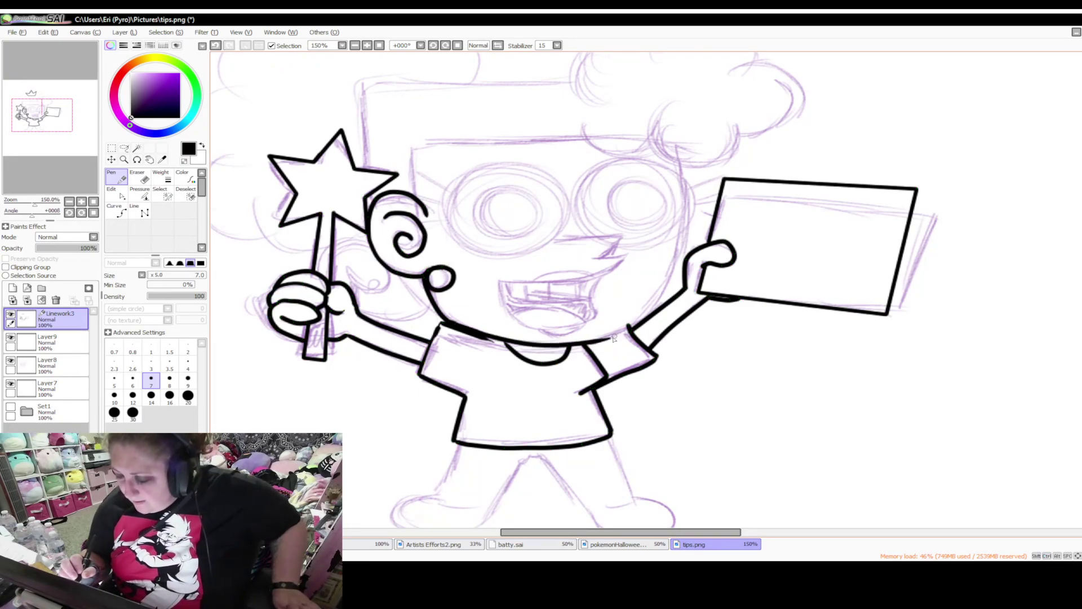
key("ctrl+z")
Ink the chin curve from the cheek line across to the sign-side sleeve, and erase the overshoot at the shoulder
mouse_move(446, 319)
left_mouse_down()
mouse_move(544, 345)
mouse_move(603, 339)
mouse_move(643, 318)
left_mouse_up()
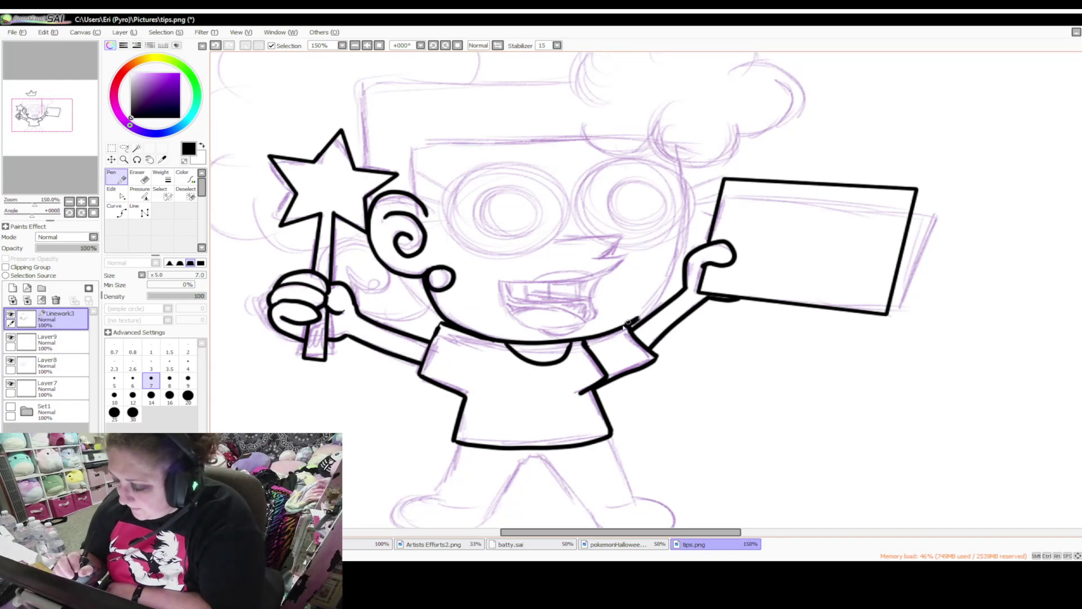
key("e")
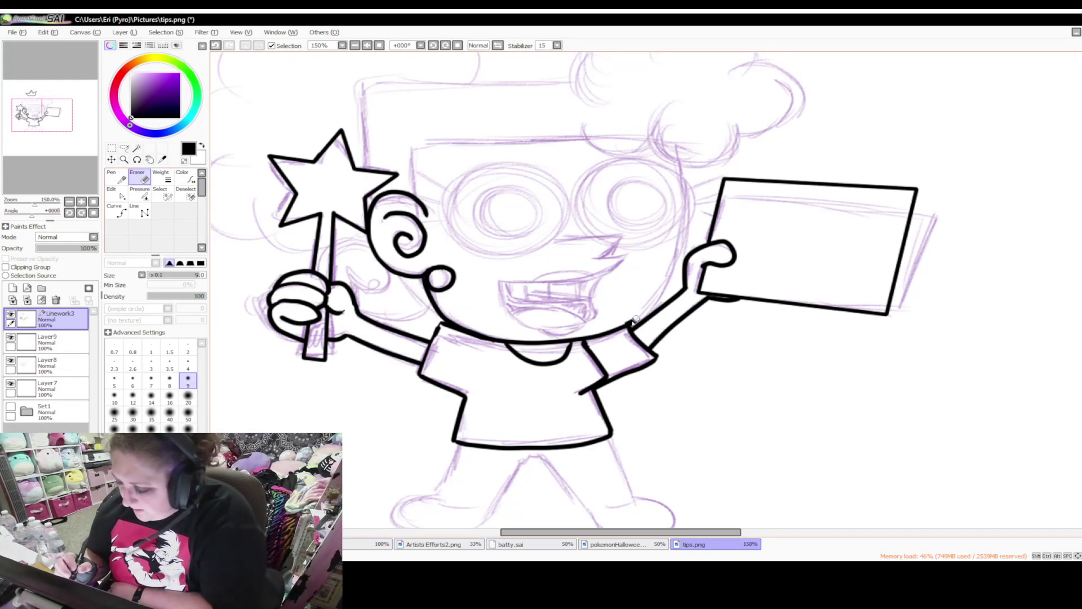
key("n")
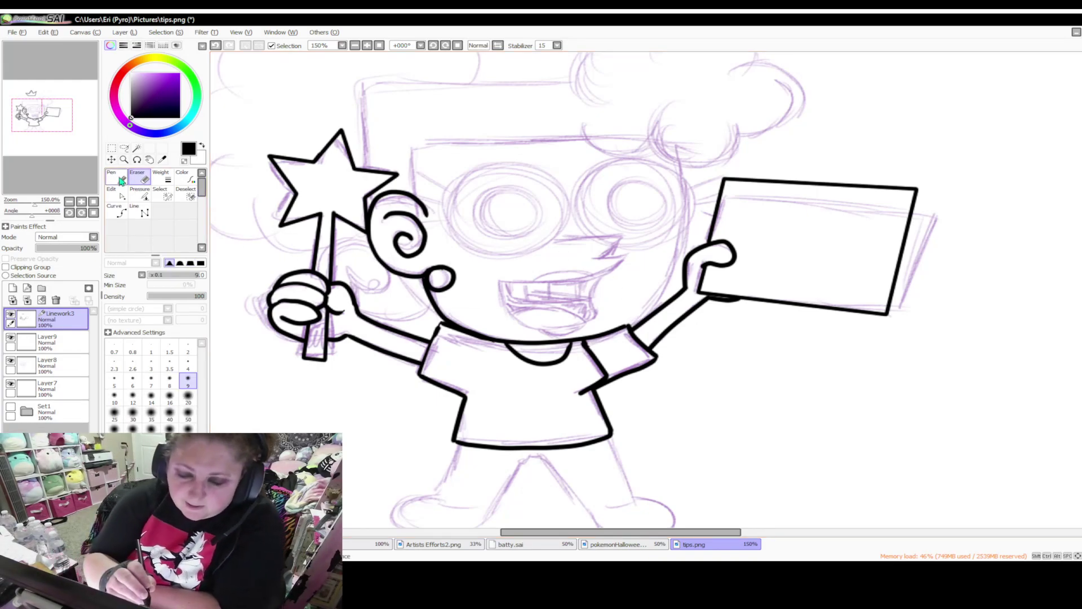
Ink the sign-side edge of the face, and outline the wand-side eye as a large circle with eyelashes at its outer edge
mouse_move(628, 326)
left_mouse_down()
mouse_move(655, 298)
mouse_move(684, 225)
left_mouse_up()
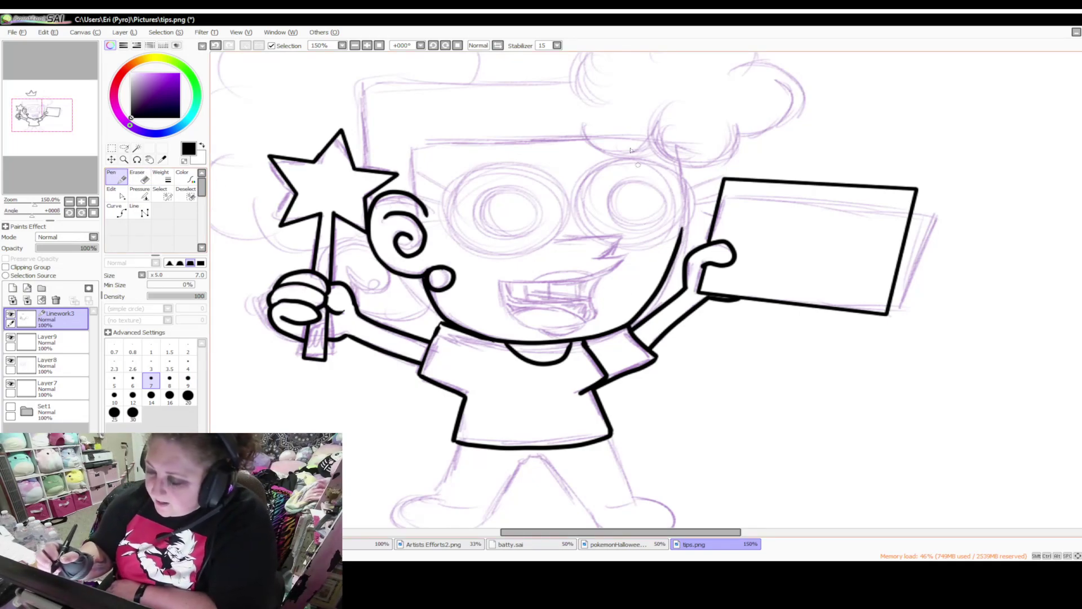
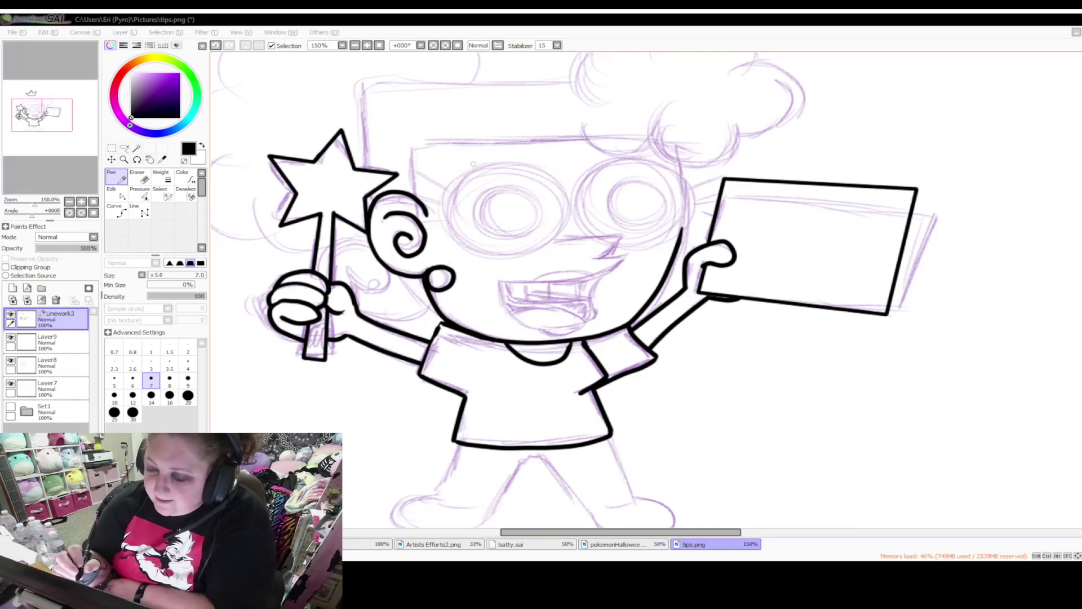
mouse_move(476, 164)
left_mouse_down()
mouse_move(451, 193)
mouse_move(446, 234)
mouse_move(514, 269)
mouse_move(563, 221)
mouse_move(522, 164)
mouse_move(472, 192)
left_mouse_up()
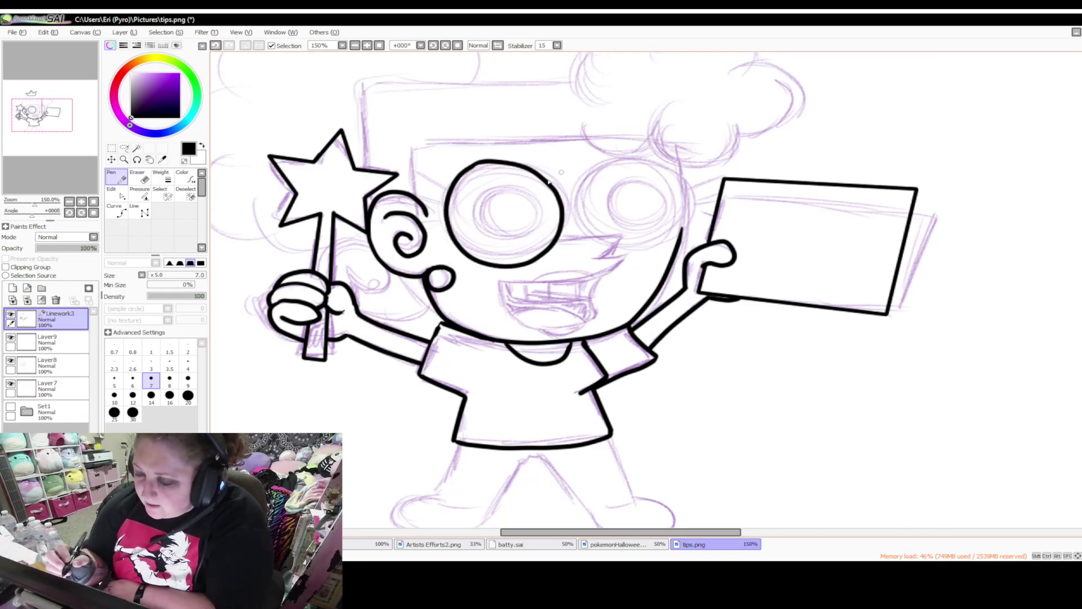
key("ctrl+z")
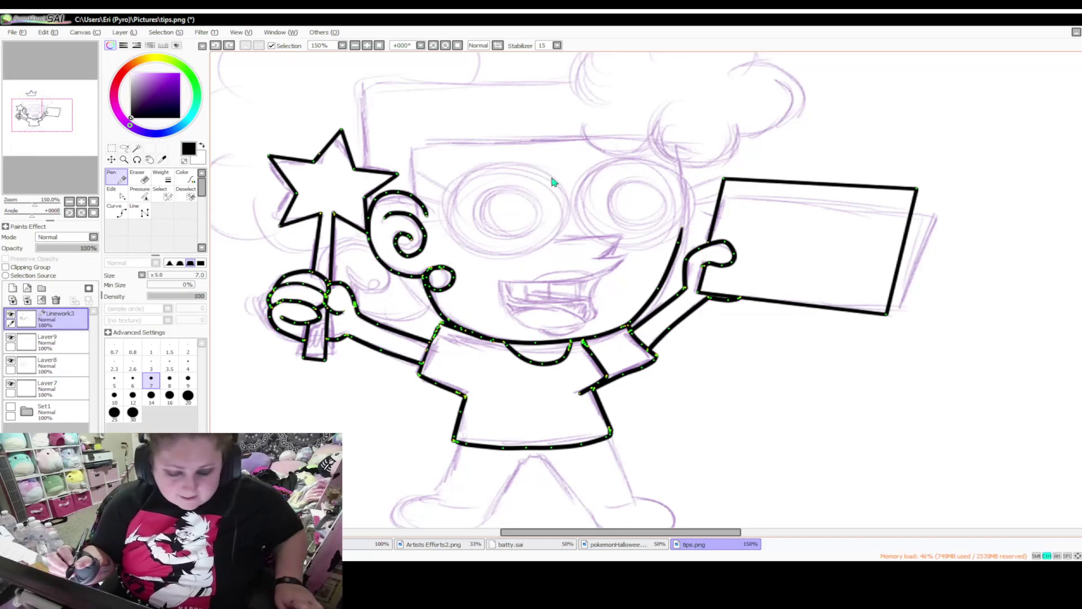
mouse_move(475, 163)
left_mouse_down()
mouse_move(445, 216)
mouse_move(462, 242)
mouse_move(495, 257)
mouse_move(539, 247)
mouse_move(563, 220)
mouse_move(563, 187)
mouse_move(536, 160)
mouse_move(490, 153)
mouse_move(451, 193)
mouse_move(475, 164)
left_mouse_up()
key("e")
key("n")
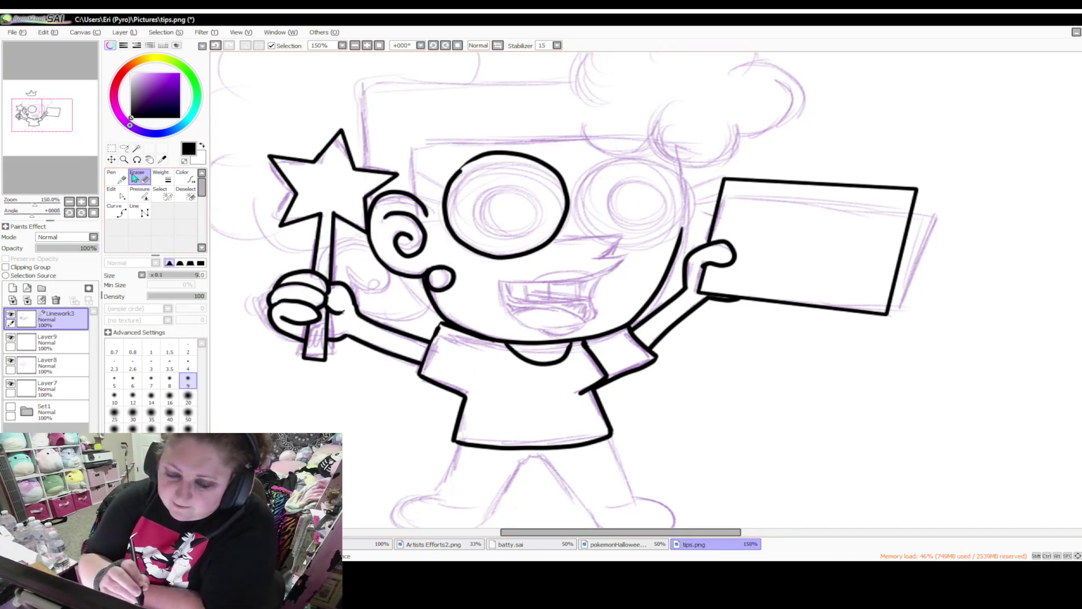
mouse_move(476, 159)
left_mouse_down()
mouse_move(445, 183)
mouse_move(454, 200)
left_mouse_up()
Outline the sign-side eye as a large circle open at the nose, and erase the excess line near the nose
mouse_move(574, 206)
left_mouse_down()
mouse_move(620, 156)
mouse_move(647, 158)
mouse_move(679, 184)
mouse_move(683, 222)
mouse_move(662, 249)
mouse_move(642, 257)
mouse_move(608, 255)
left_mouse_up()
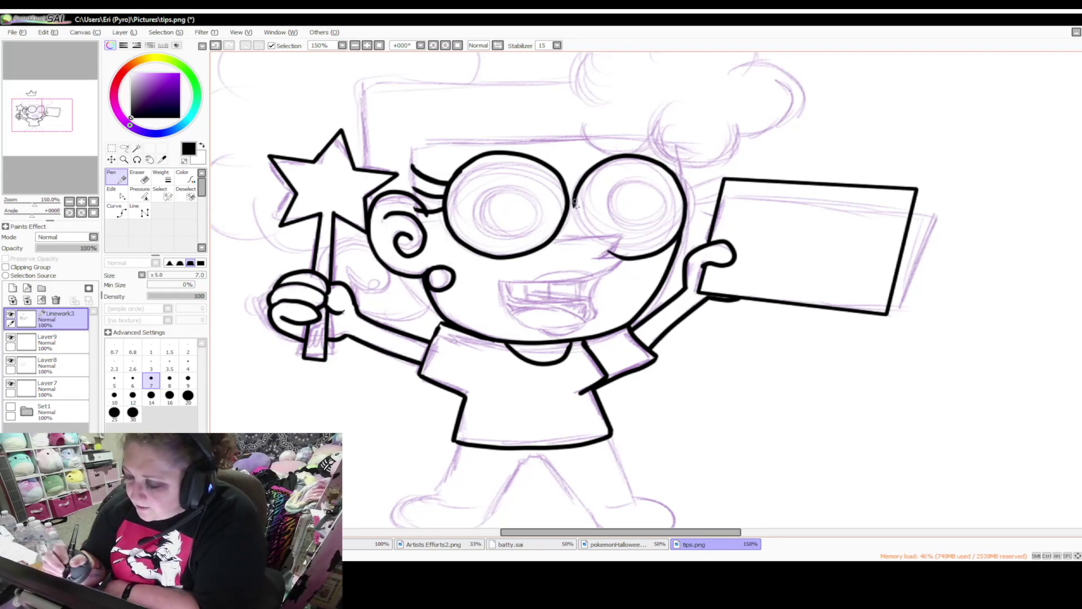
left_click_drag(576, 194, 584, 239)
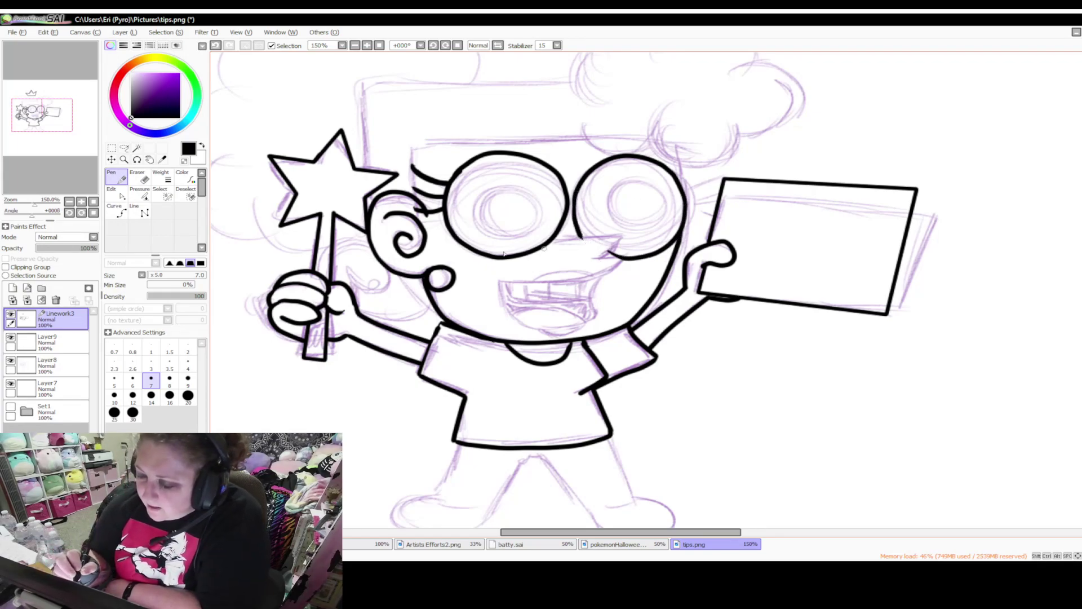
key("e")
mouse_move(589, 239)
left_mouse_down()
mouse_move(608, 252)
mouse_move(554, 263)
left_mouse_up()
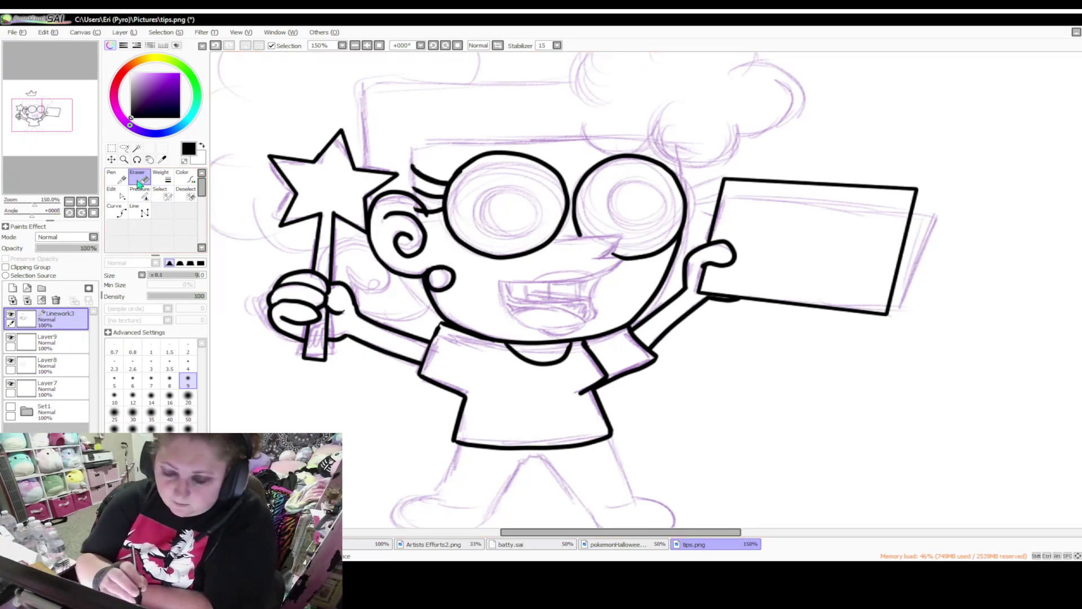
Ink the pointed nose overlapping the sign-side eye, with its short underside, and clean up the stray line ends
left_click(116, 178)
mouse_move(563, 241)
left_mouse_down()
mouse_move(621, 233)
mouse_move(603, 261)
left_mouse_up()
key("ctrl+z")
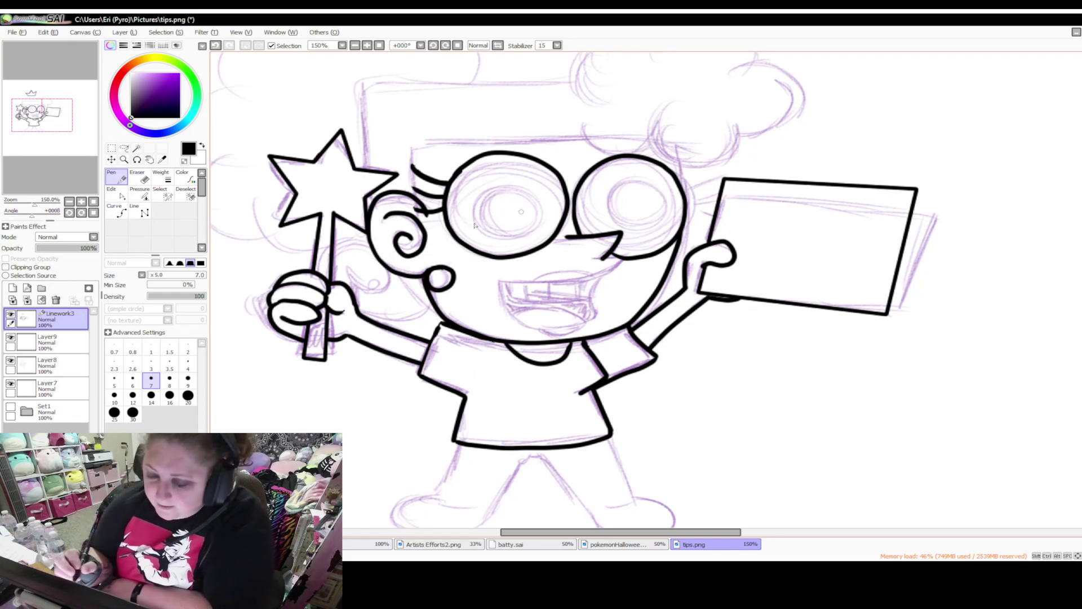
key("e")
left_click_drag(609, 275, 603, 258)
key("n")
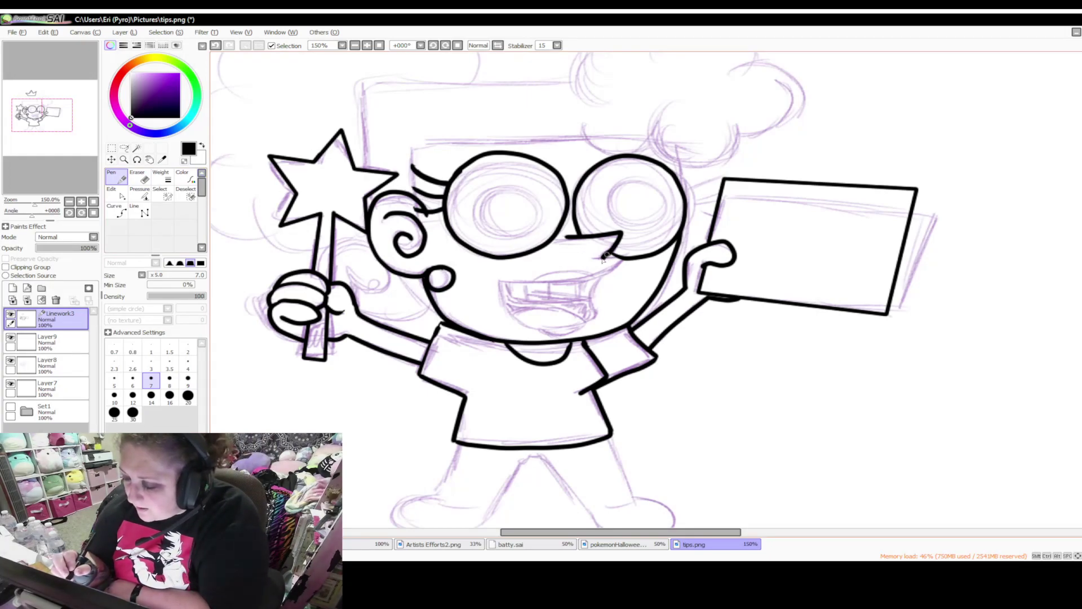
Ink the open smiling mouth from the nose, with its lower curve, the divided row of upper teeth and the tongue
mouse_move(589, 259)
left_mouse_down()
mouse_move(624, 259)
mouse_move(593, 284)
mouse_move(500, 279)
left_mouse_up()
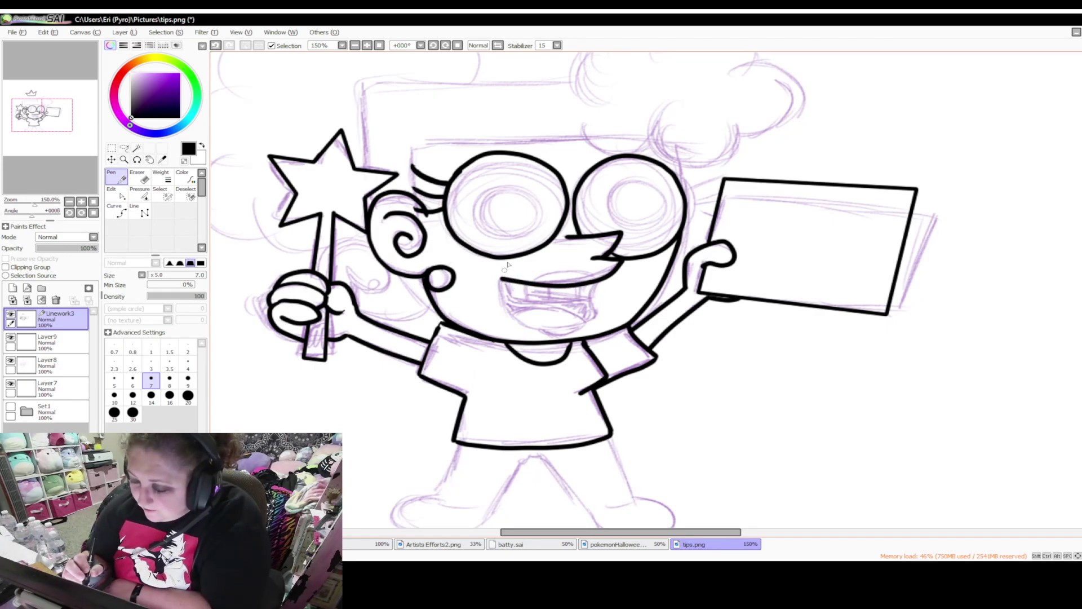
mouse_move(502, 279)
left_mouse_down()
mouse_move(528, 323)
mouse_move(567, 329)
mouse_move(592, 314)
mouse_move(590, 293)
mouse_move(593, 321)
mouse_move(570, 323)
left_mouse_up()
mouse_move(509, 283)
left_mouse_down()
mouse_move(515, 298)
mouse_move(589, 302)
left_mouse_up()
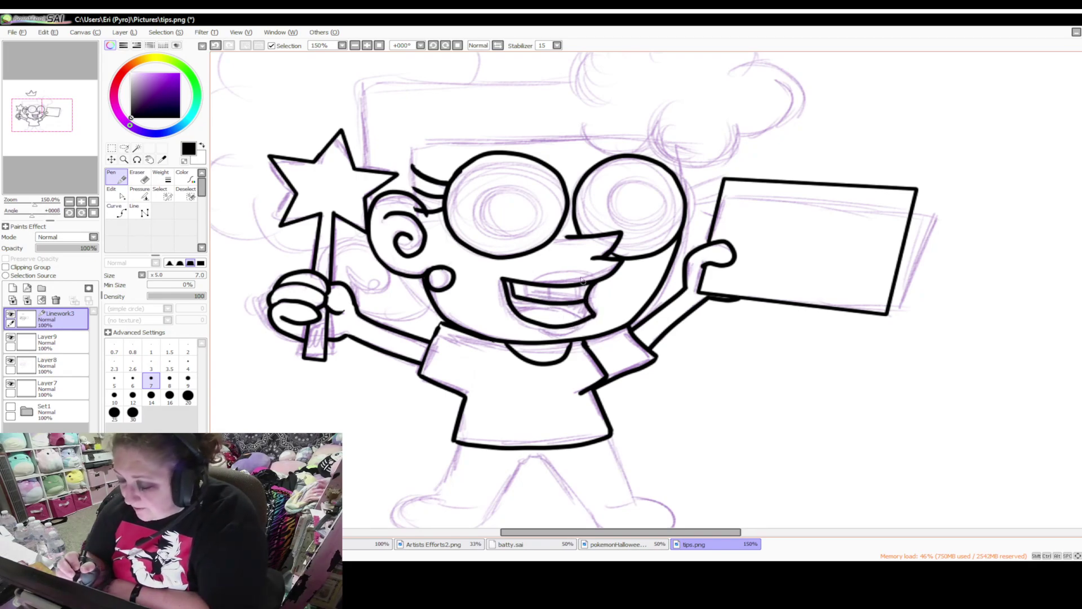
mouse_move(529, 285)
left_mouse_down()
mouse_move(580, 304)
mouse_move(517, 312)
mouse_move(592, 318)
left_mouse_up()
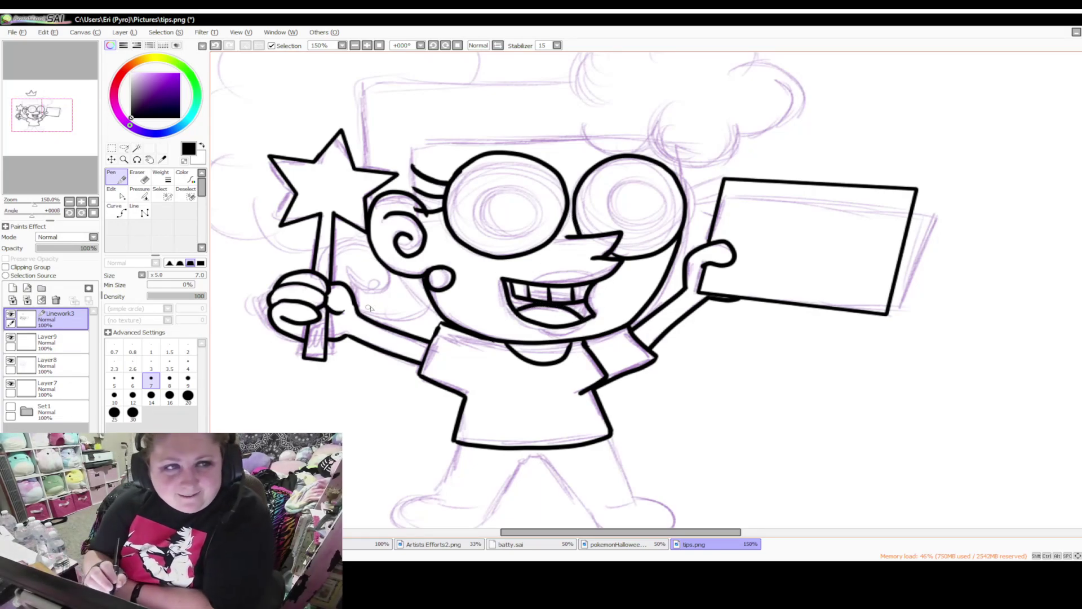
Reduce the pen size to 4 and add thin lip lines above and below the mouth
key("bracketleft")
key("bracketleft")
key("bracketleft")
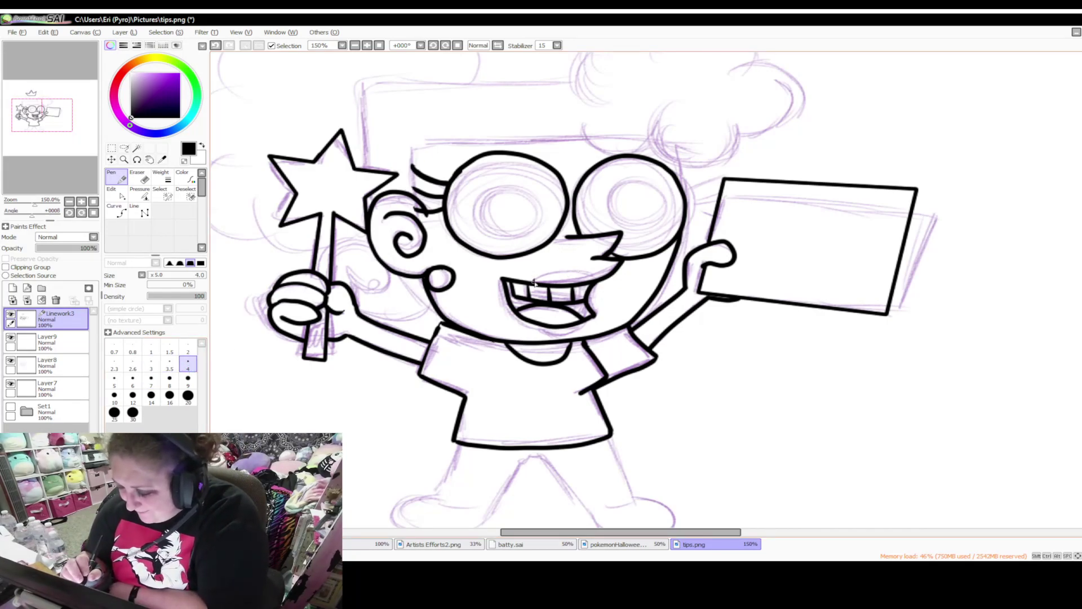
mouse_move(542, 277)
left_mouse_down()
mouse_move(606, 277)
mouse_move(586, 286)
left_mouse_up()
key("ctrl+z")
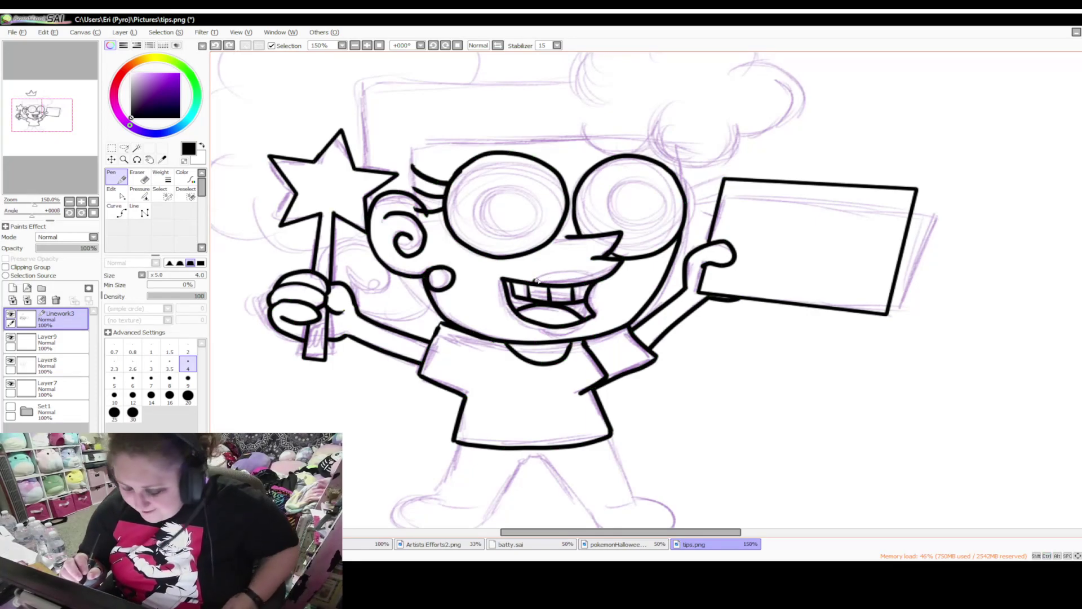
left_click_drag(533, 281, 601, 284)
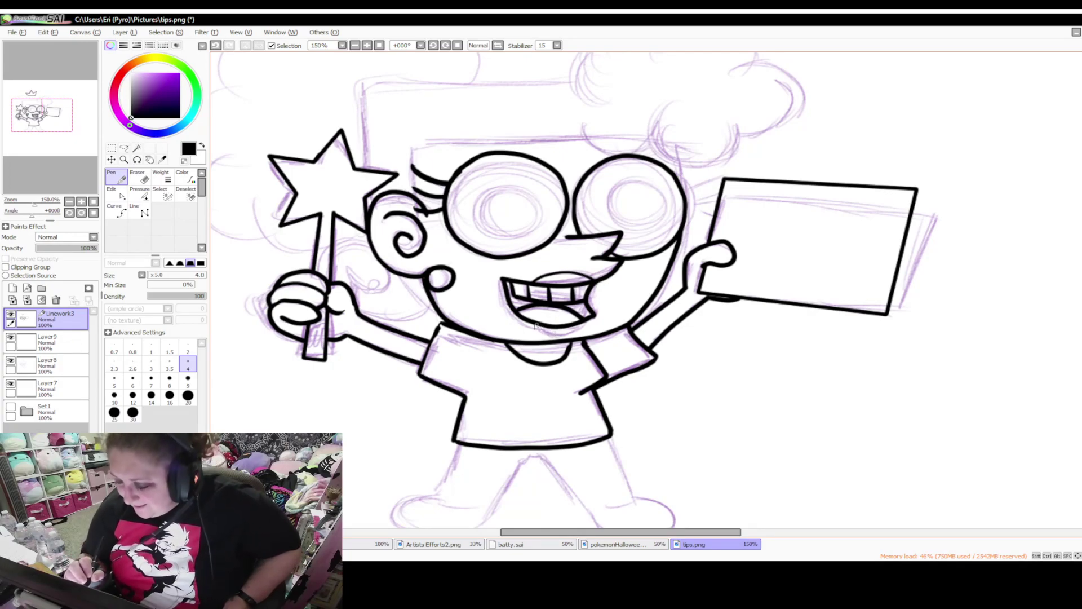
mouse_move(534, 326)
left_mouse_down()
mouse_move(566, 335)
mouse_move(594, 316)
left_mouse_up()
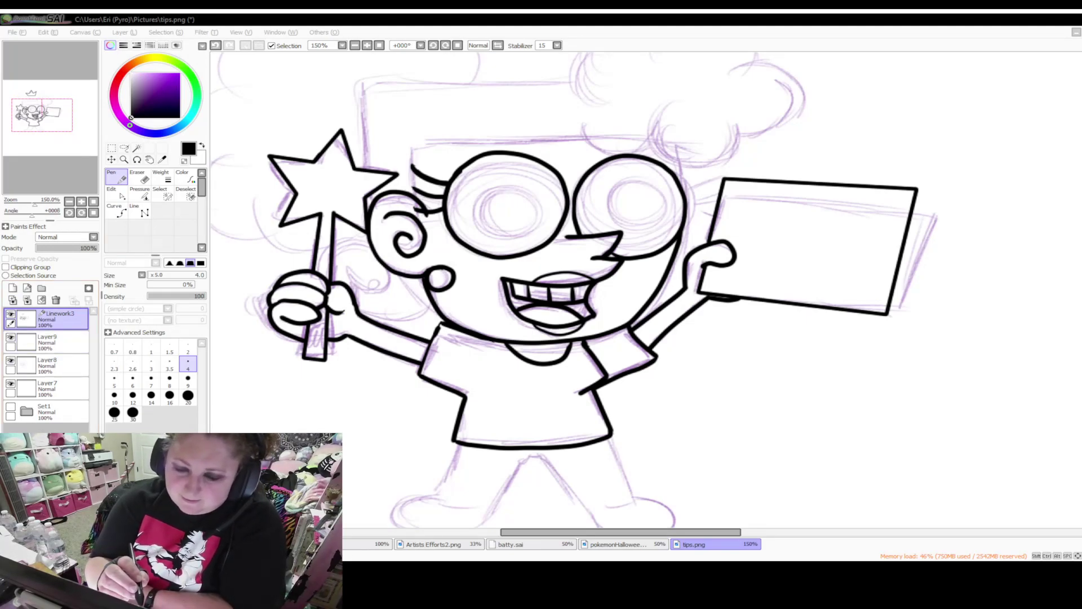
Change the drawing color to a light, muted blue
left_click(115, 102)
left_click(181, 125)
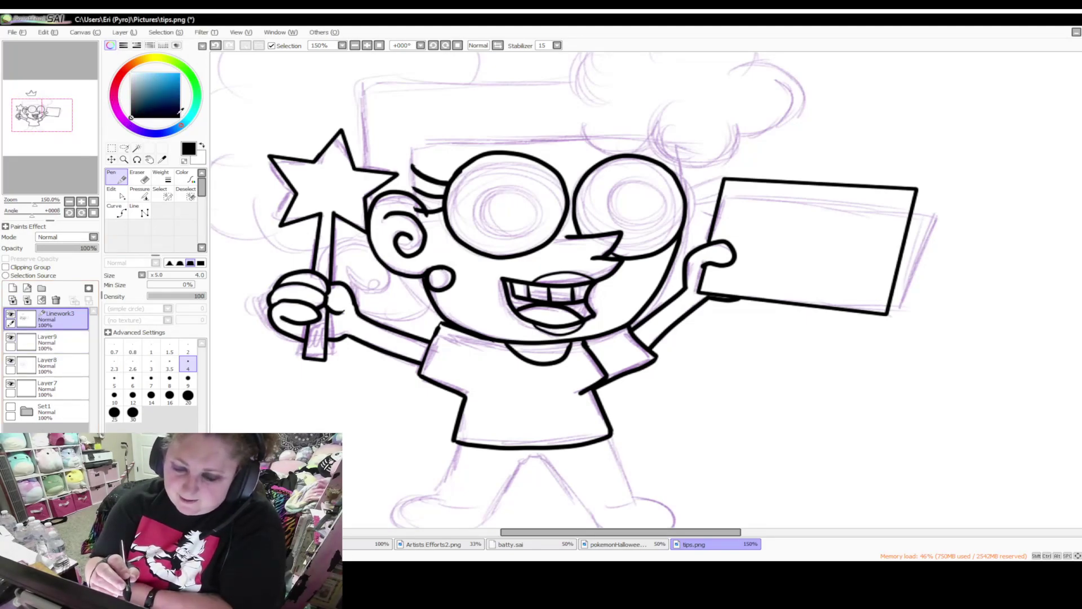
left_click(145, 83)
left_click(145, 76)
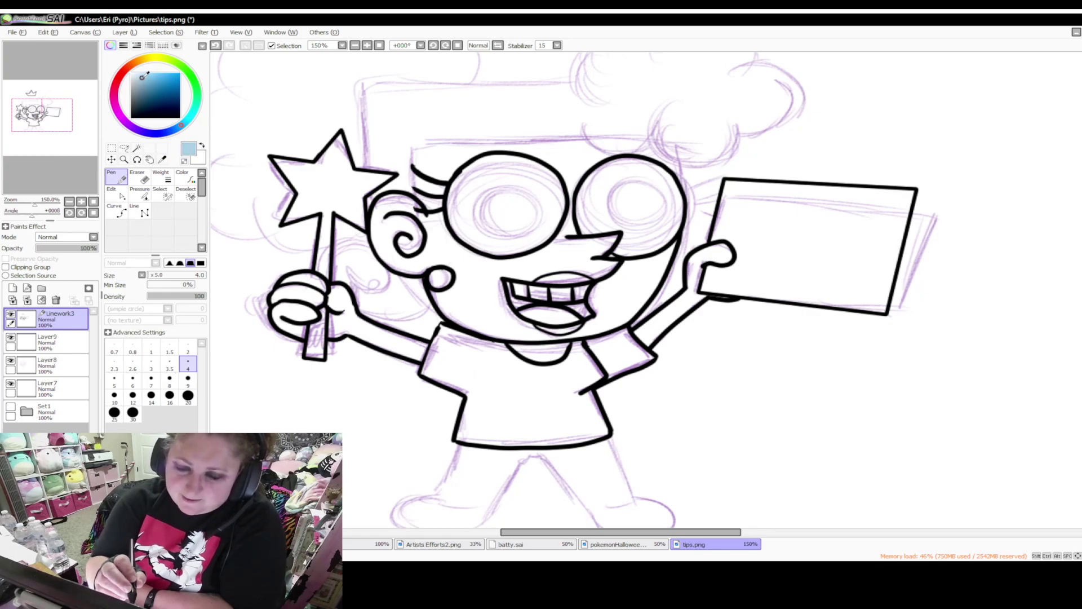
Fill both irises with light blue at pen size 20, and close the remaining center gap at size 9
left_click(188, 397)
mouse_move(507, 176)
left_mouse_down()
mouse_move(486, 230)
mouse_move(529, 182)
mouse_move(488, 228)
mouse_move(518, 173)
mouse_move(499, 234)
mouse_move(508, 171)
mouse_move(505, 238)
mouse_move(506, 174)
mouse_move(487, 182)
mouse_move(529, 214)
mouse_move(504, 208)
left_mouse_up()
left_click_drag(636, 186, 628, 184)
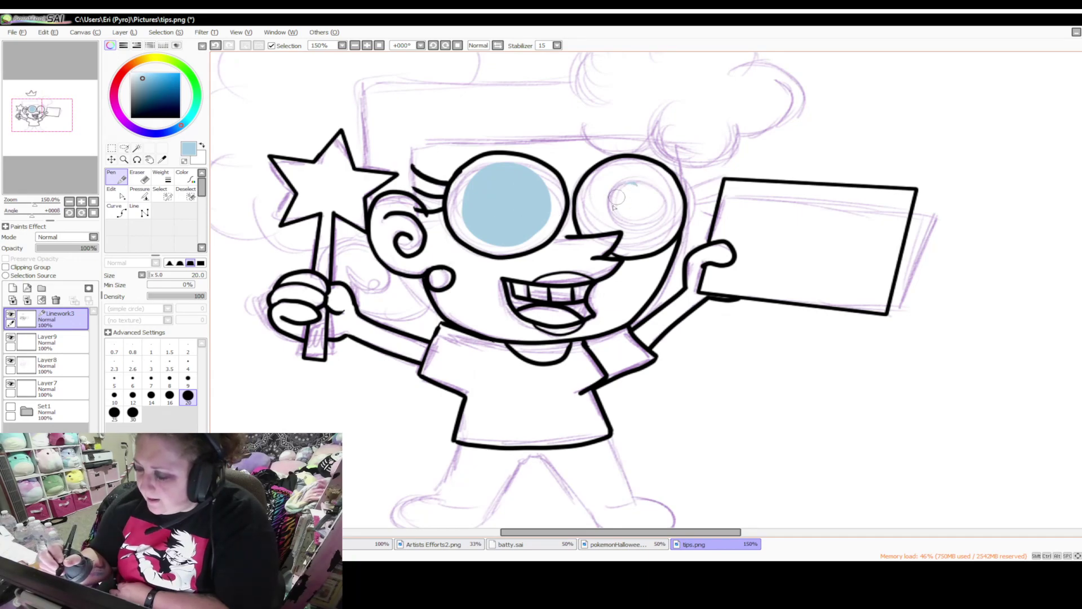
mouse_move(601, 223)
left_mouse_down()
mouse_move(611, 190)
mouse_move(600, 194)
mouse_move(638, 174)
mouse_move(629, 183)
mouse_move(619, 179)
mouse_move(645, 178)
mouse_move(616, 173)
mouse_move(593, 219)
mouse_move(601, 185)
mouse_move(595, 208)
mouse_move(614, 177)
mouse_move(606, 195)
mouse_move(618, 180)
mouse_move(655, 186)
mouse_move(640, 176)
mouse_move(660, 196)
mouse_move(650, 178)
mouse_move(663, 207)
mouse_move(662, 191)
mouse_move(660, 229)
mouse_move(634, 228)
left_mouse_up()
left_click(189, 384)
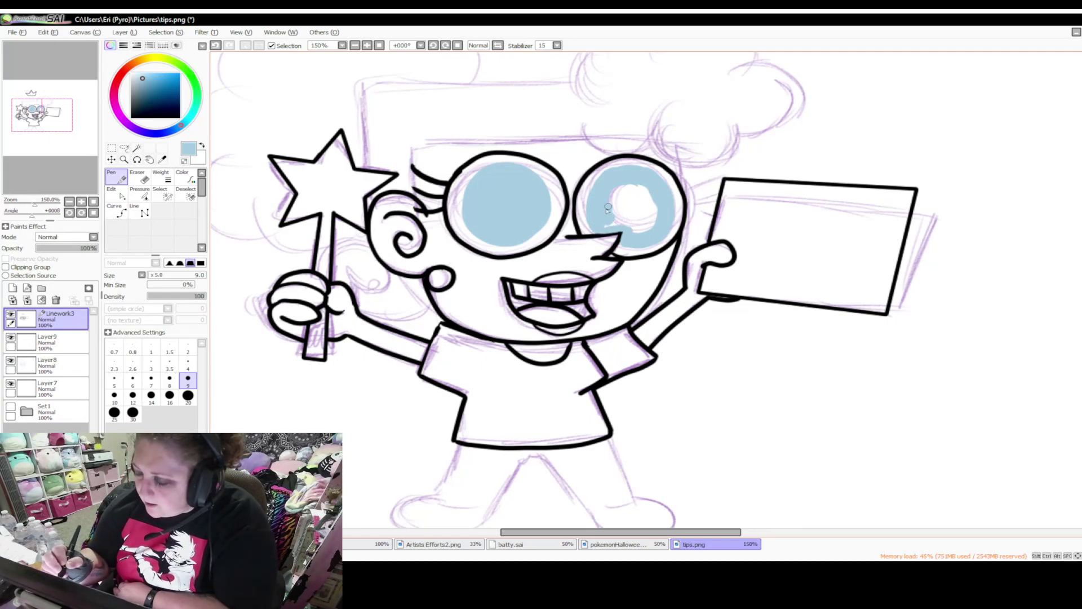
mouse_move(609, 218)
left_mouse_down()
mouse_move(614, 191)
mouse_move(619, 213)
mouse_move(635, 187)
mouse_move(623, 194)
mouse_move(628, 215)
mouse_move(646, 194)
mouse_move(630, 215)
mouse_move(641, 230)
mouse_move(654, 203)
left_mouse_up()
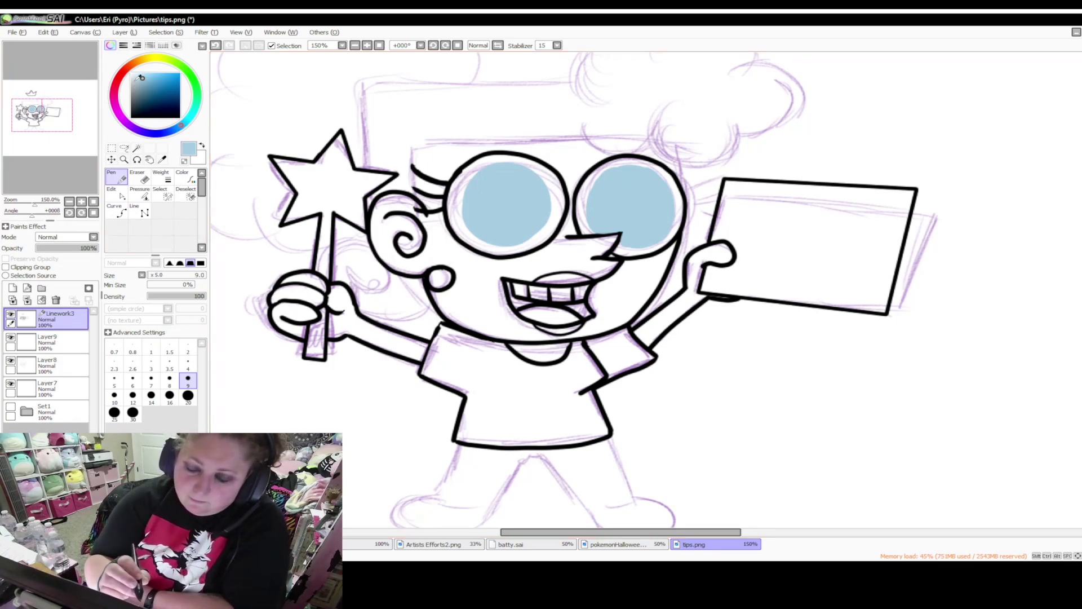
Undo the sign-side iris strokes, and erase the blue iris in the wand-side eye with the eraser at size 20
left_click(217, 45)
left_click(217, 45)
left_click(219, 46)
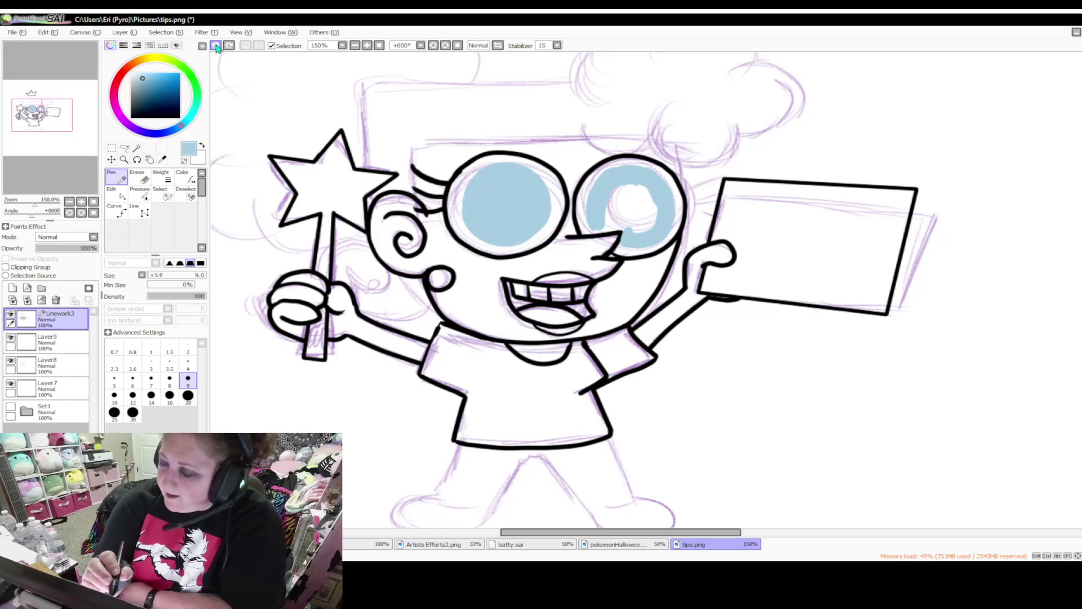
left_click(219, 46)
left_click(218, 47)
left_click(217, 47)
left_click(218, 47)
left_click(218, 48)
left_click(217, 47)
left_click(217, 47)
left_click(218, 47)
left_click(218, 47)
left_click(217, 47)
left_click(217, 46)
left_click(219, 46)
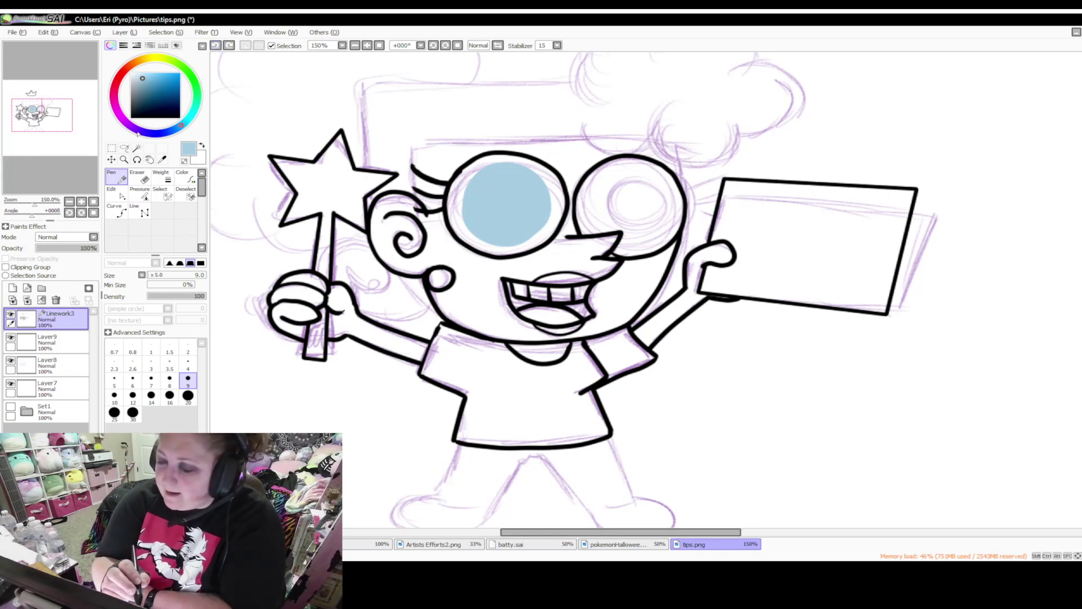
left_click(137, 176)
mouse_move(464, 193)
left_mouse_down()
mouse_move(496, 210)
mouse_move(547, 209)
mouse_move(487, 173)
mouse_move(468, 217)
mouse_move(489, 205)
mouse_move(521, 220)
mouse_move(518, 239)
mouse_move(531, 235)
mouse_move(547, 189)
mouse_move(532, 207)
mouse_move(495, 191)
mouse_move(491, 169)
left_mouse_up()
left_click(188, 401)
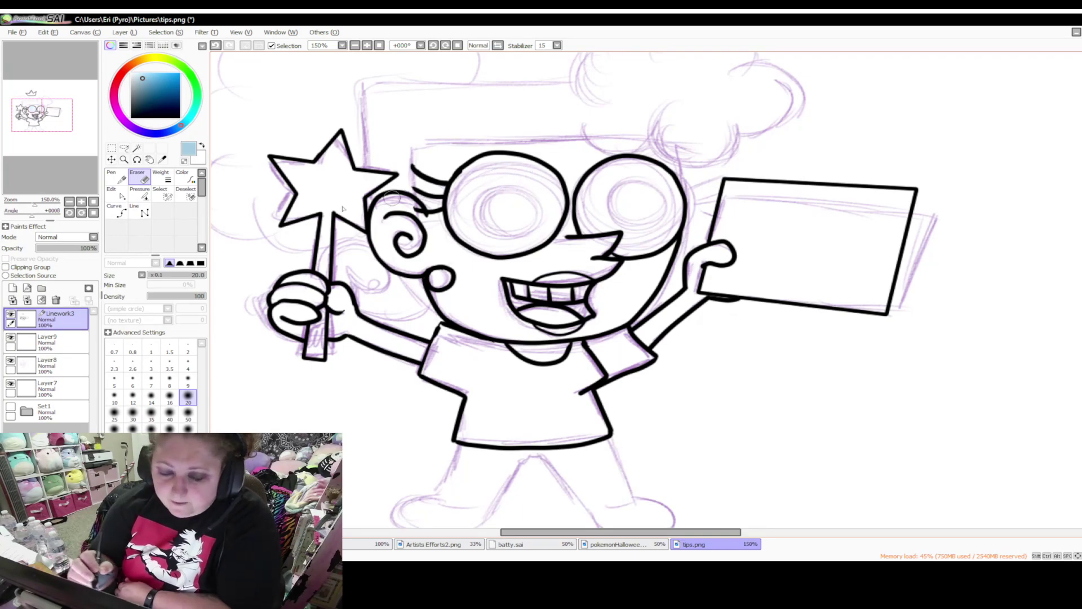
Repaint both irises as smaller light blue circles with the pen at size 20
left_click(116, 178)
left_click(188, 395)
mouse_move(494, 180)
left_mouse_down()
mouse_move(476, 212)
mouse_move(511, 234)
mouse_move(538, 201)
mouse_move(492, 181)
mouse_move(494, 229)
mouse_move(538, 193)
mouse_move(475, 205)
mouse_move(536, 200)
mouse_move(478, 216)
mouse_move(515, 183)
mouse_move(520, 221)
mouse_move(483, 214)
mouse_move(484, 190)
mouse_move(504, 203)
left_mouse_up()
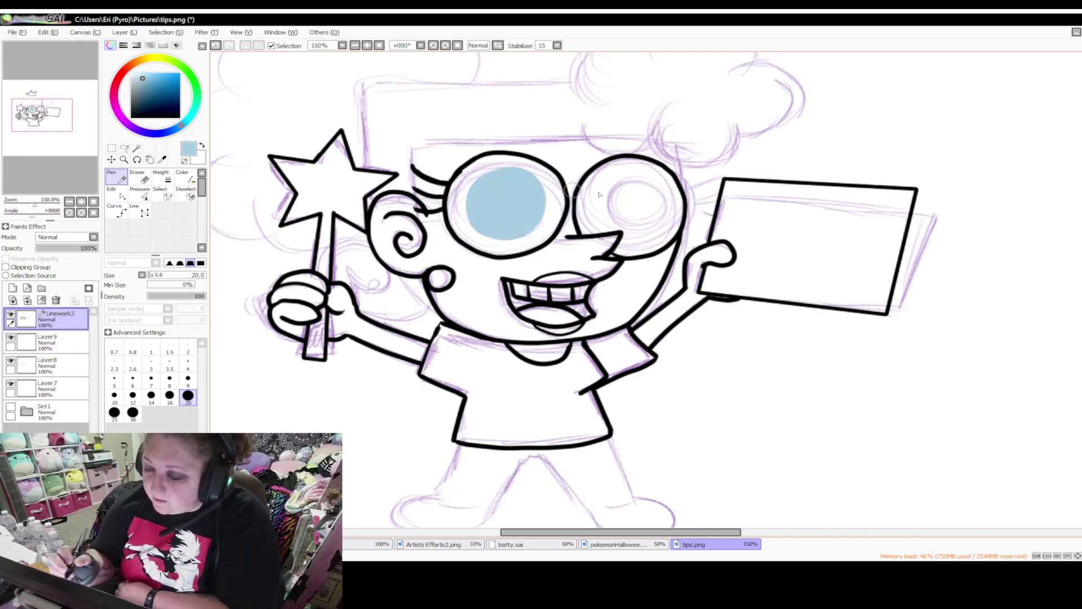
mouse_move(613, 185)
left_mouse_down()
mouse_move(605, 218)
mouse_move(625, 184)
mouse_move(602, 194)
mouse_move(624, 186)
mouse_move(600, 207)
mouse_move(631, 185)
mouse_move(612, 188)
mouse_move(641, 180)
mouse_move(659, 208)
mouse_move(651, 187)
mouse_move(649, 236)
mouse_move(631, 241)
mouse_move(614, 206)
mouse_move(603, 201)
mouse_move(603, 213)
mouse_move(603, 204)
mouse_move(613, 225)
mouse_move(636, 224)
mouse_move(628, 241)
mouse_move(649, 219)
mouse_move(631, 221)
mouse_move(612, 190)
mouse_move(643, 185)
mouse_move(607, 182)
left_mouse_up()
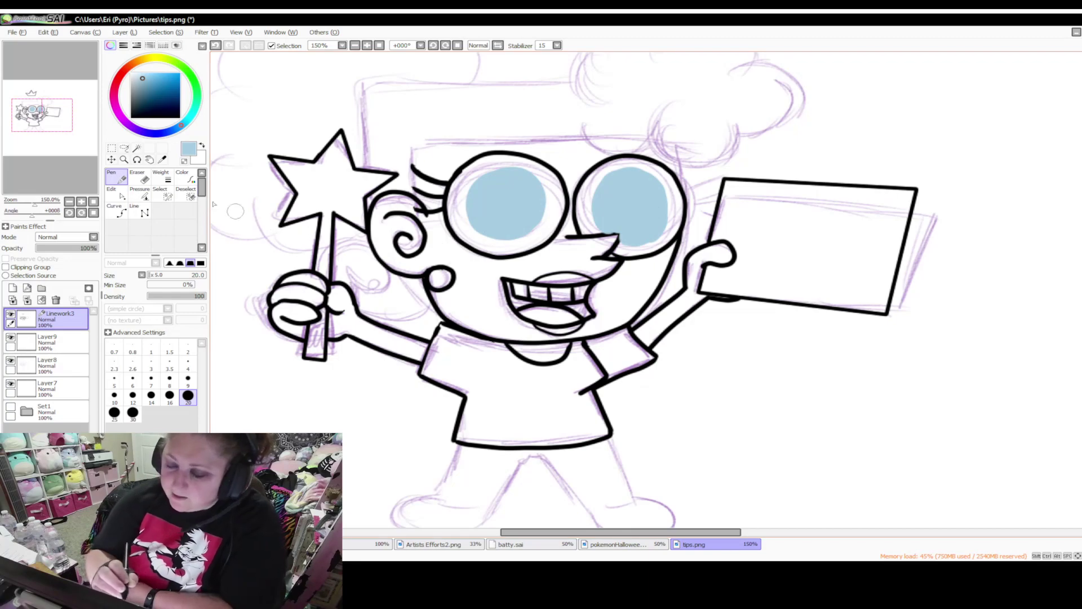
Switch the color back to black and retrace the nose's outline over the sign-side eye at pen size 9
left_click(131, 117)
left_click(152, 384)
left_click(187, 379)
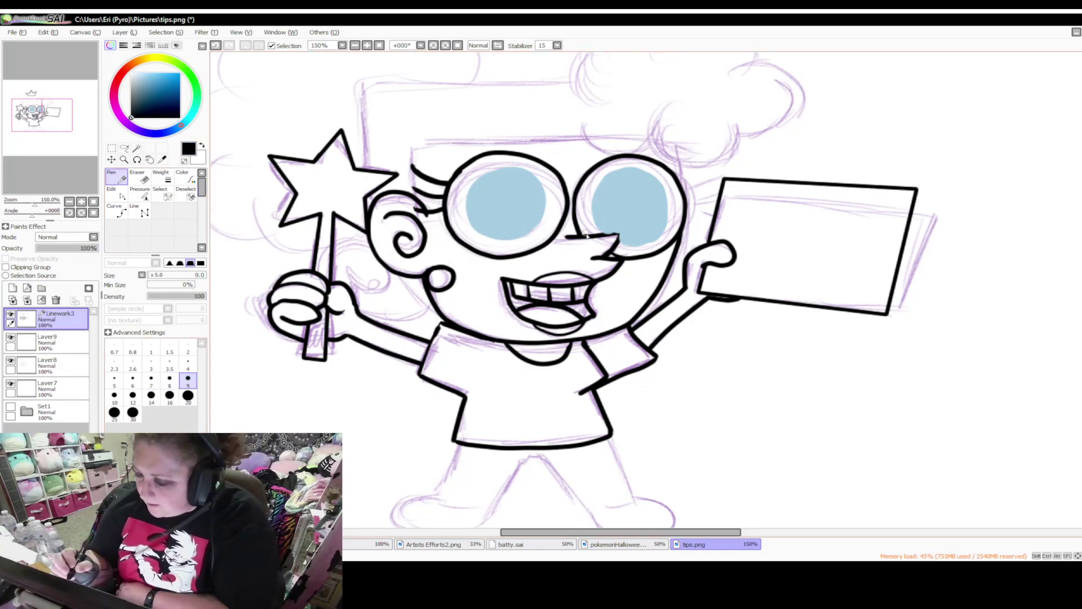
left_click_drag(569, 238, 617, 234)
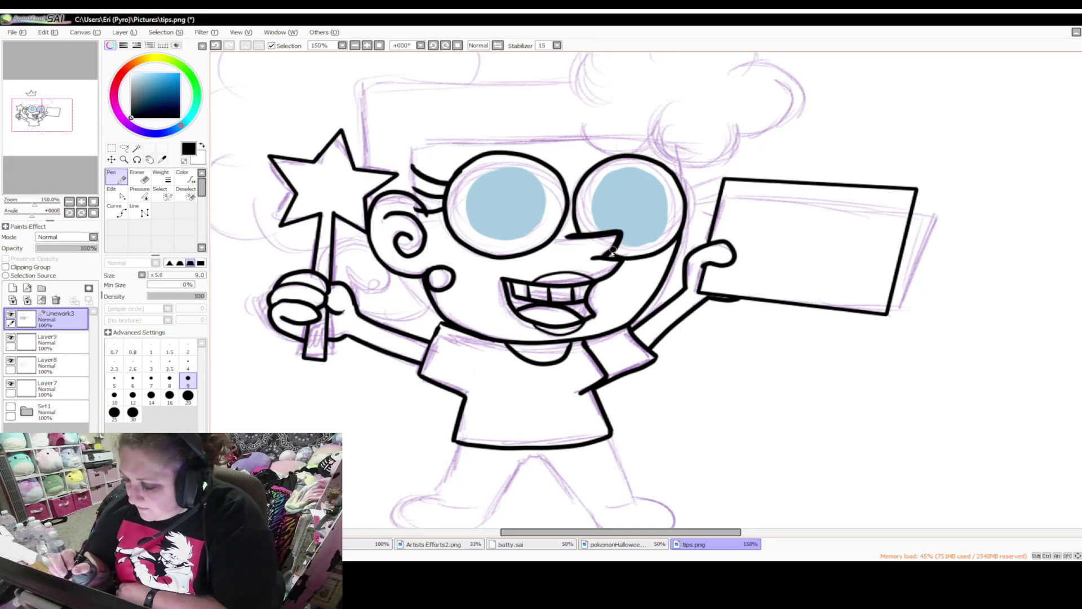
Paint a round black pupil in the center of each iris at pen size 14
left_click(151, 394)
mouse_move(500, 207)
left_mouse_down()
mouse_move(525, 202)
mouse_move(513, 218)
mouse_move(495, 207)
mouse_move(501, 190)
mouse_move(522, 200)
mouse_move(498, 218)
mouse_move(500, 188)
mouse_move(526, 202)
mouse_move(501, 218)
mouse_move(496, 190)
mouse_move(490, 206)
mouse_move(509, 187)
mouse_move(523, 214)
left_mouse_up()
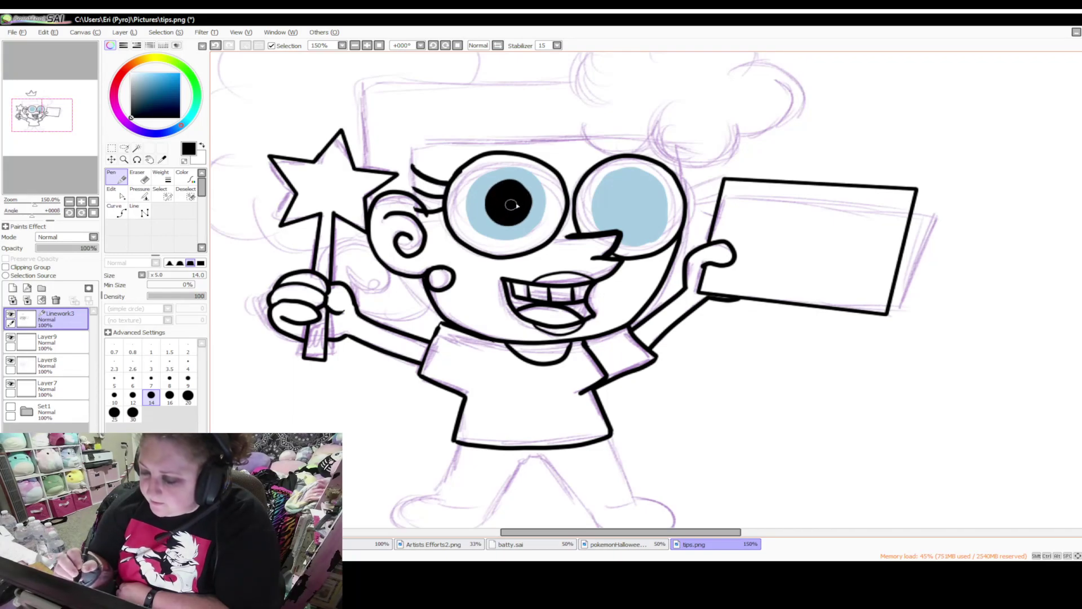
mouse_move(629, 200)
left_mouse_down()
mouse_move(626, 222)
mouse_move(625, 196)
mouse_move(643, 198)
mouse_move(640, 224)
mouse_move(620, 198)
mouse_move(647, 199)
mouse_move(640, 220)
mouse_move(617, 209)
mouse_move(634, 196)
left_mouse_up()
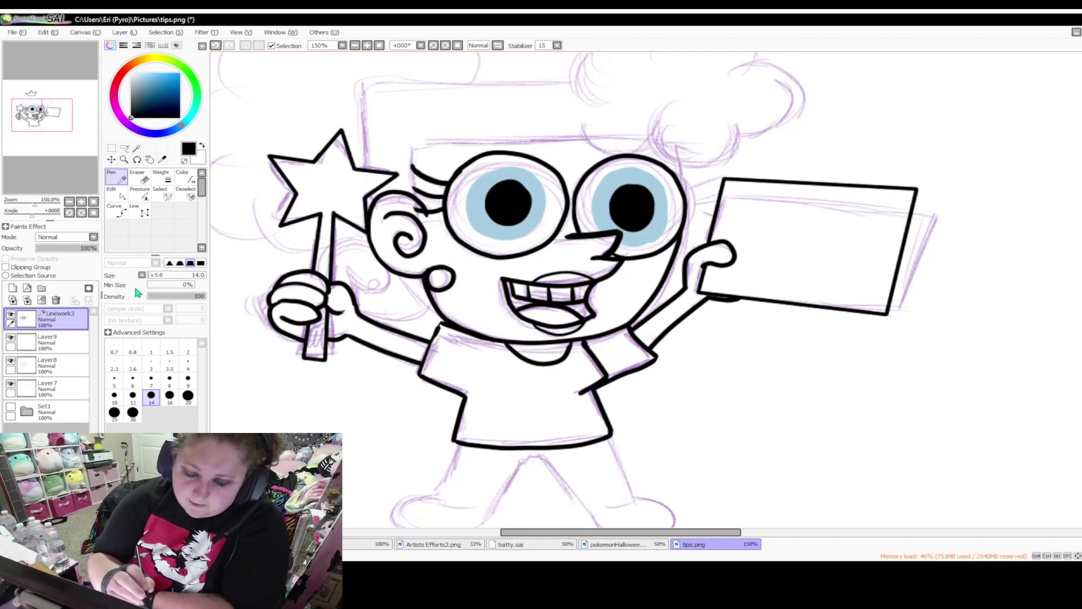
Ink the forehead's side edge and straight hairline at pen size 9, plus the lower curves of the hair puffs above the sign-side eye
left_click(188, 379)
left_click_drag(412, 150, 421, 200)
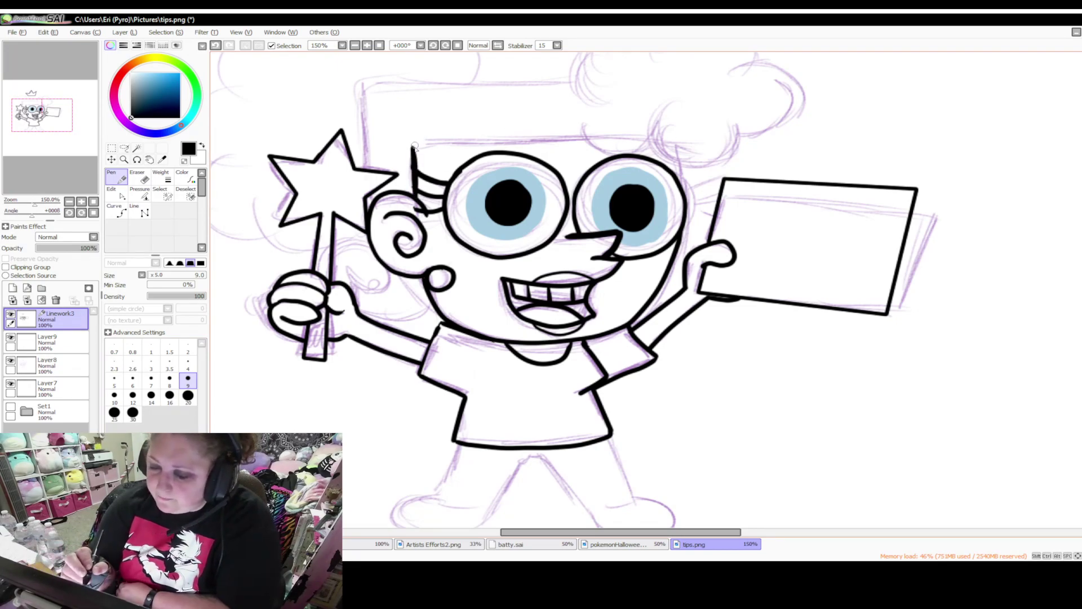
left_click_drag(415, 144, 600, 141)
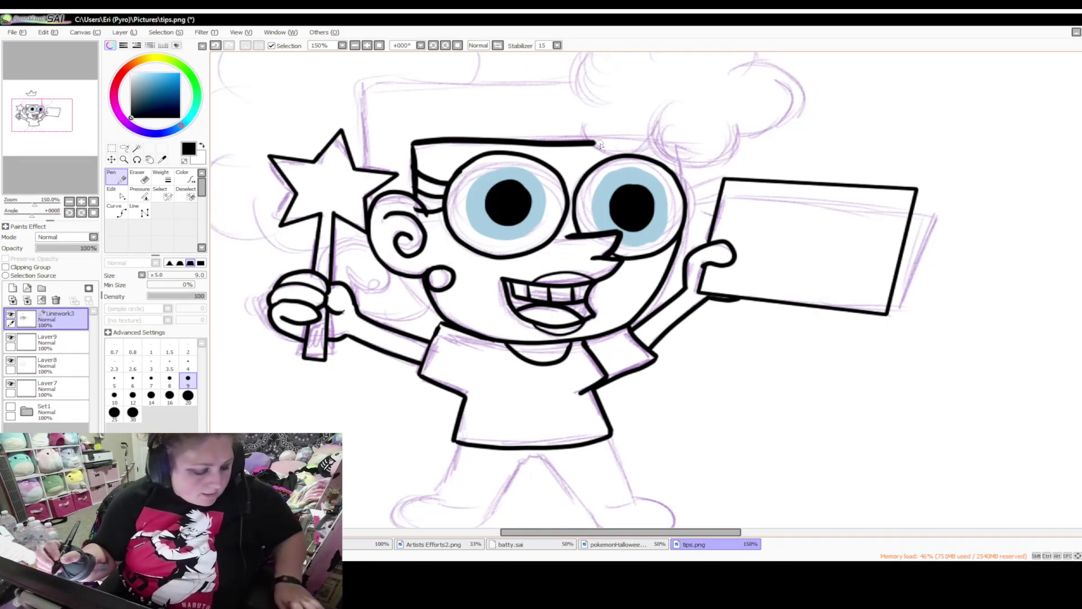
key("ctrl+z")
mouse_move(413, 144)
left_mouse_down()
mouse_move(592, 137)
mouse_move(587, 119)
mouse_move(596, 145)
mouse_move(648, 142)
mouse_move(656, 119)
mouse_move(665, 158)
mouse_move(692, 160)
left_mouse_up()
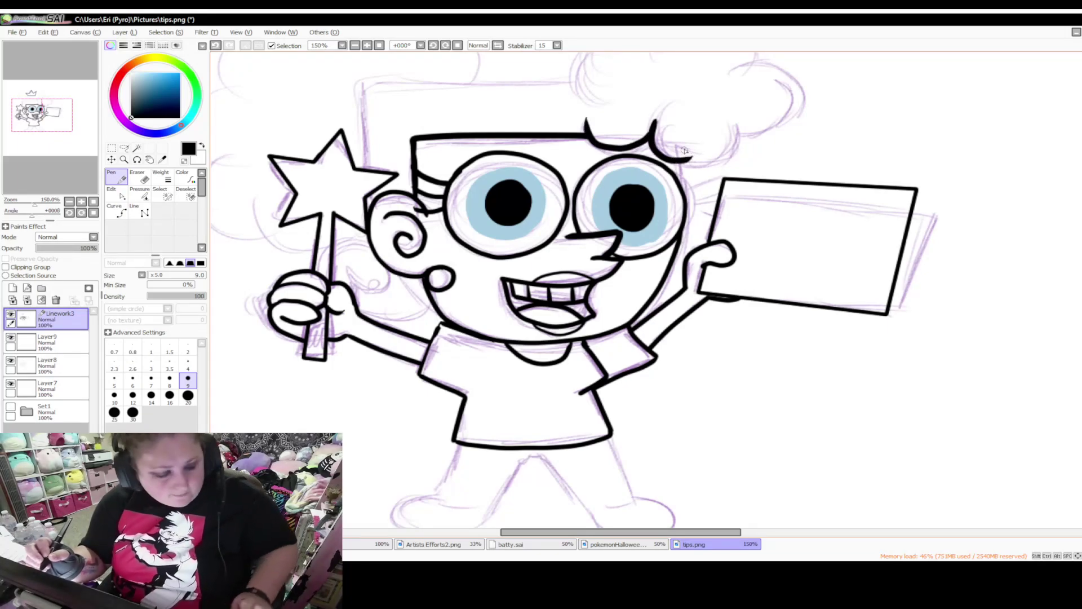
key("ctrl+z")
mouse_move(657, 114)
left_mouse_down()
mouse_move(659, 151)
mouse_move(683, 164)
mouse_move(721, 158)
mouse_move(726, 113)
left_mouse_up()
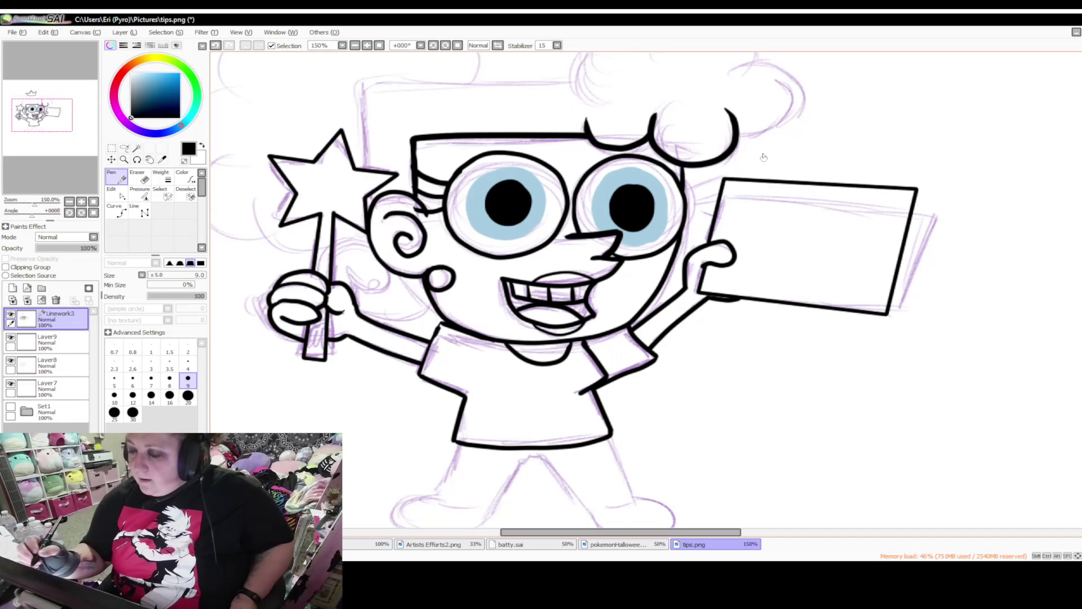
Ink the outer hair puffs on the sign side, the hair's top and back edges, and the curls behind and below the ear
scroll(924, 179, "up", 4)
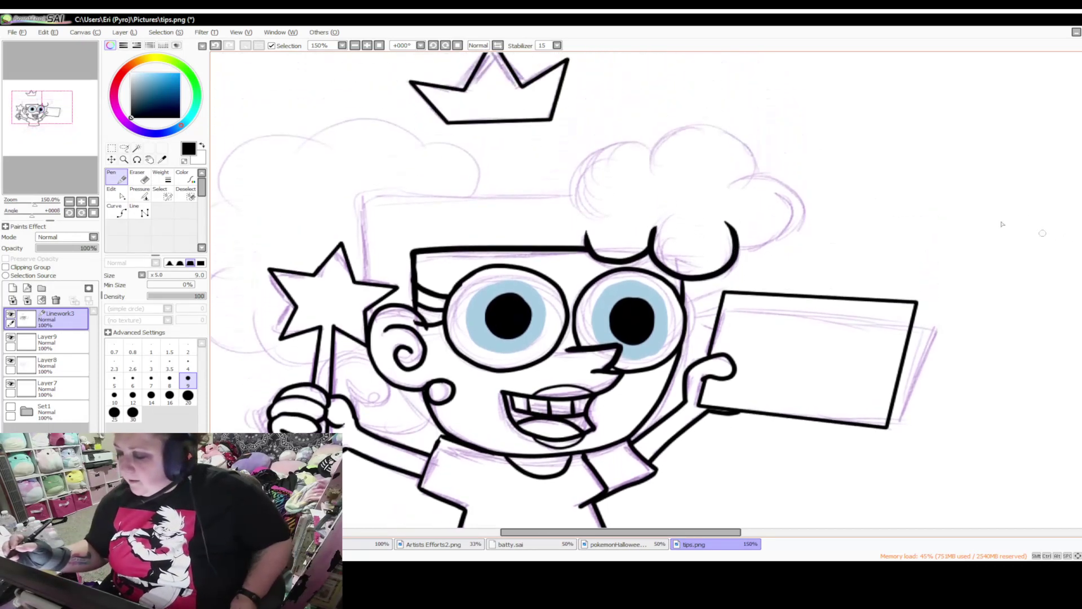
mouse_move(738, 248)
left_mouse_down()
mouse_move(792, 199)
mouse_move(711, 153)
left_mouse_up()
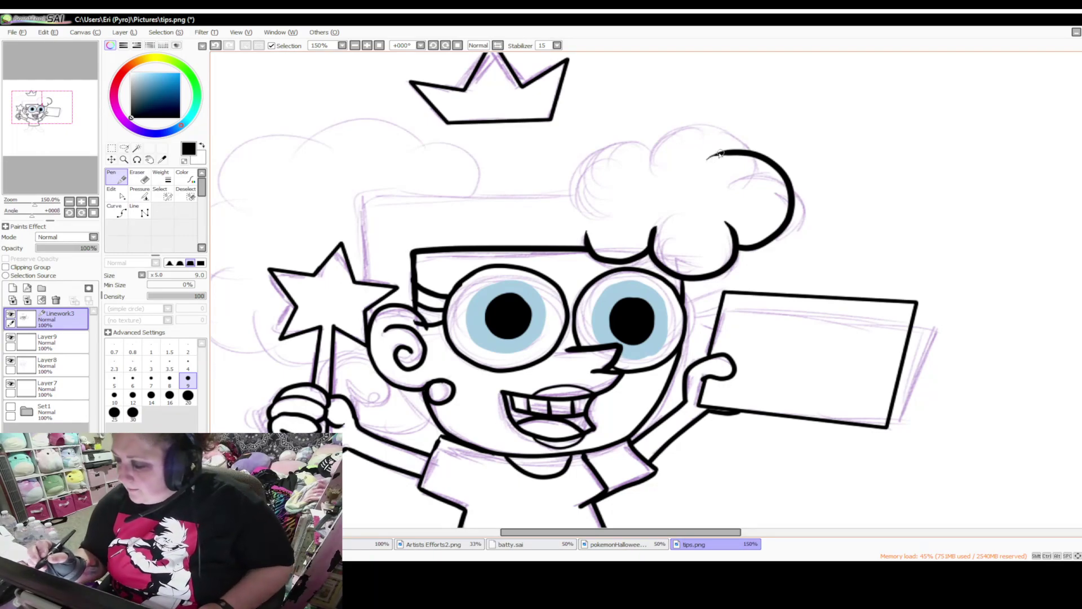
mouse_move(715, 157)
left_mouse_down()
mouse_move(657, 119)
mouse_move(612, 162)
mouse_move(623, 180)
mouse_move(601, 150)
mouse_move(565, 179)
mouse_move(572, 202)
mouse_move(377, 189)
mouse_move(365, 296)
left_mouse_up()
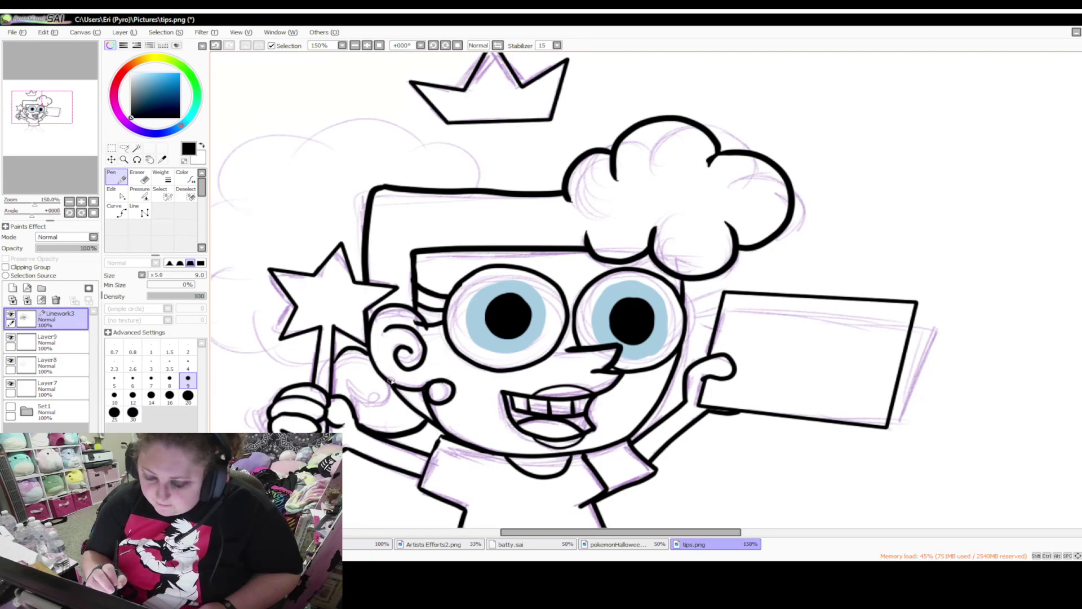
mouse_move(390, 395)
left_mouse_down()
mouse_move(361, 405)
mouse_move(347, 376)
mouse_move(362, 372)
mouse_move(343, 348)
left_mouse_up()
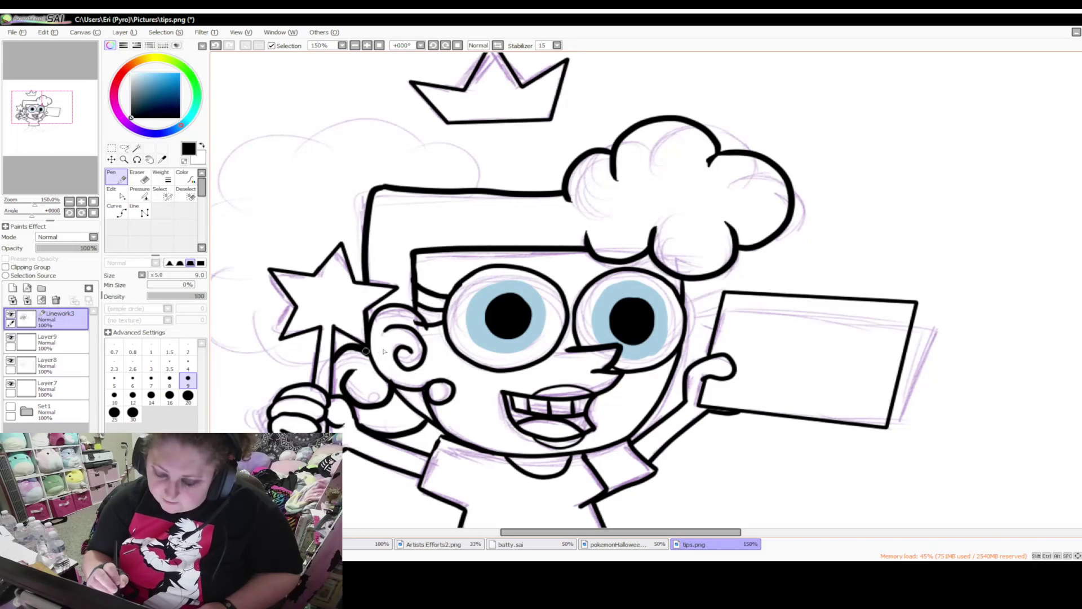
Thicken the hair's vertical back edge above the star with the pen at size 14
left_click_drag(663, 533, 623, 533)
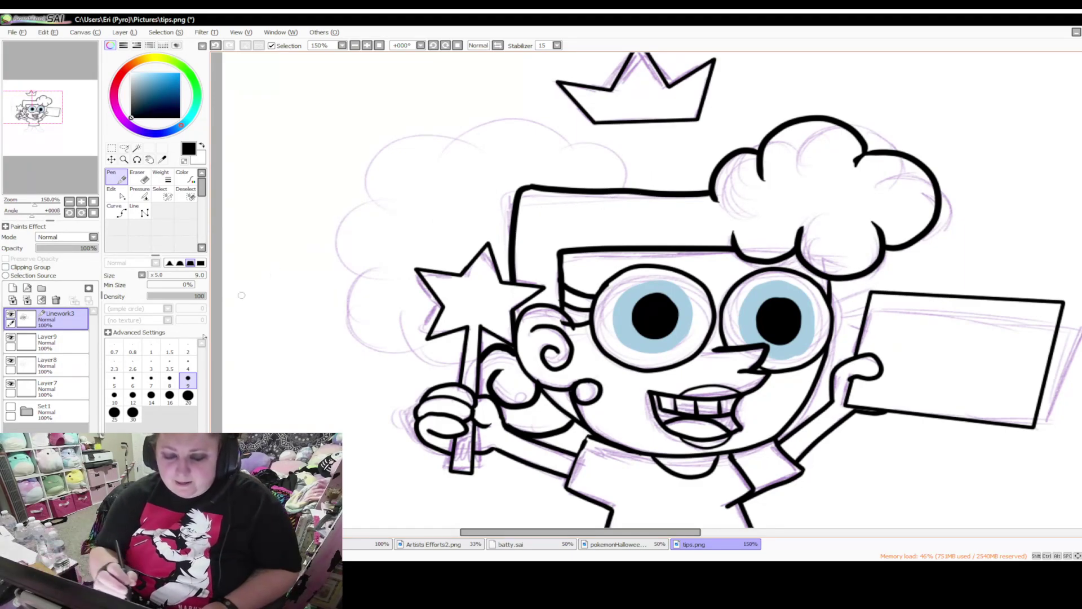
left_click(151, 395)
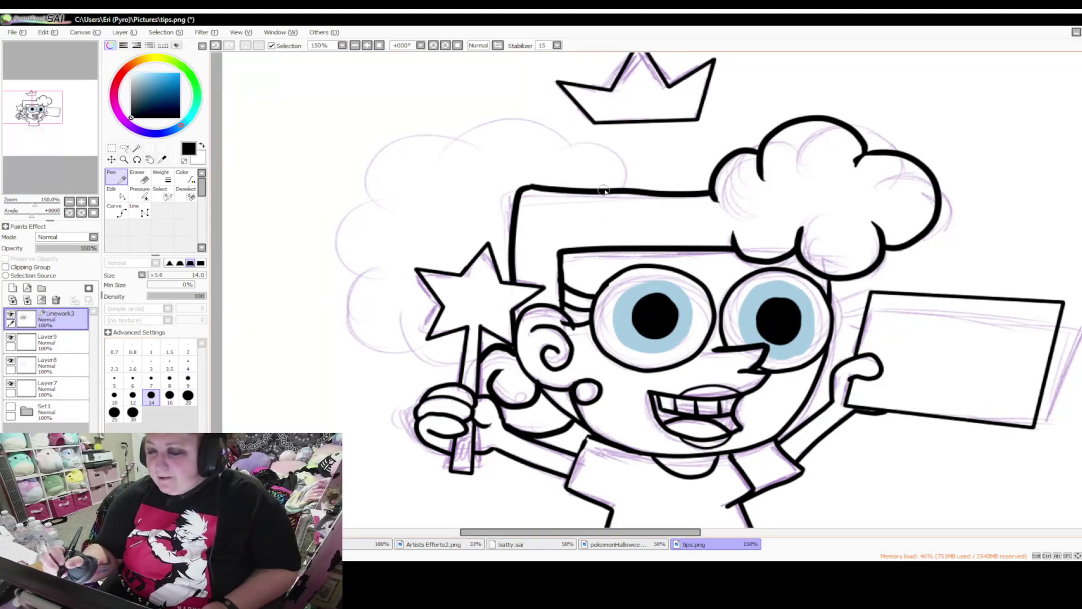
mouse_move(513, 281)
left_mouse_down()
mouse_move(525, 190)
mouse_move(544, 192)
mouse_move(524, 186)
mouse_move(576, 186)
mouse_move(572, 193)
mouse_move(532, 187)
mouse_move(587, 184)
left_mouse_up()
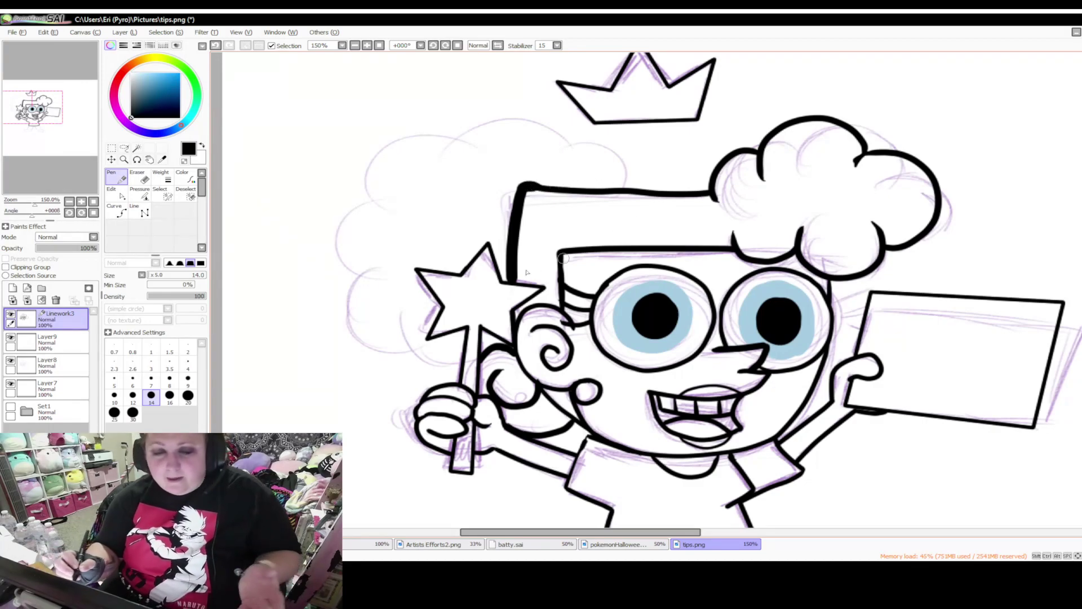
Ink the three upper hair puffs on the wand side at pen size 9, redrawing the outermost one as a rounder curve
left_click(133, 395)
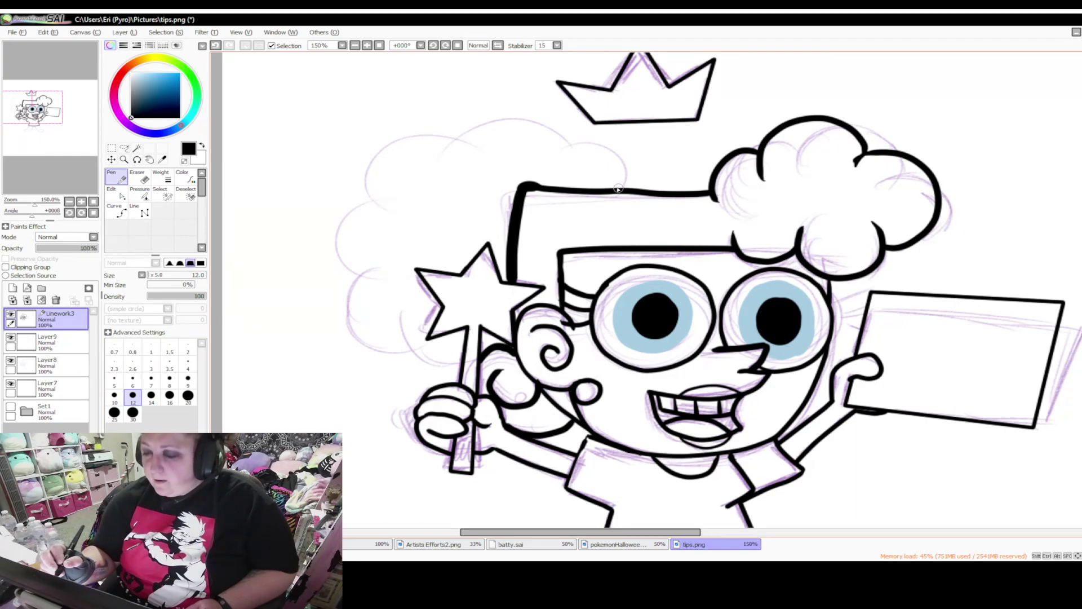
left_click(188, 379)
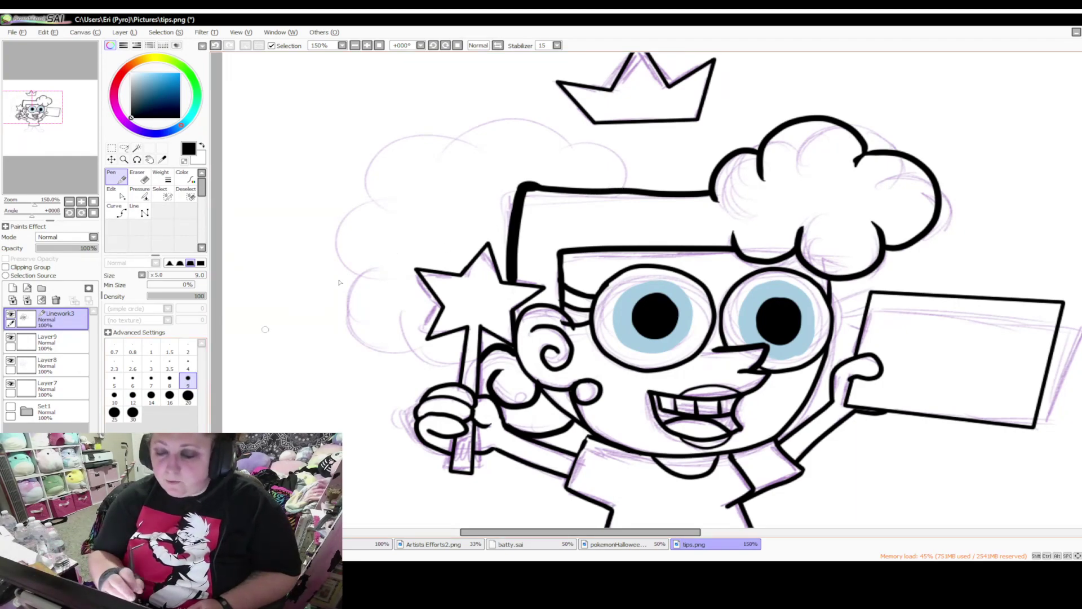
mouse_move(598, 191)
left_mouse_down()
mouse_move(609, 161)
mouse_move(567, 136)
mouse_move(562, 146)
mouse_move(562, 135)
mouse_move(576, 141)
mouse_move(544, 115)
mouse_move(478, 102)
left_mouse_up()
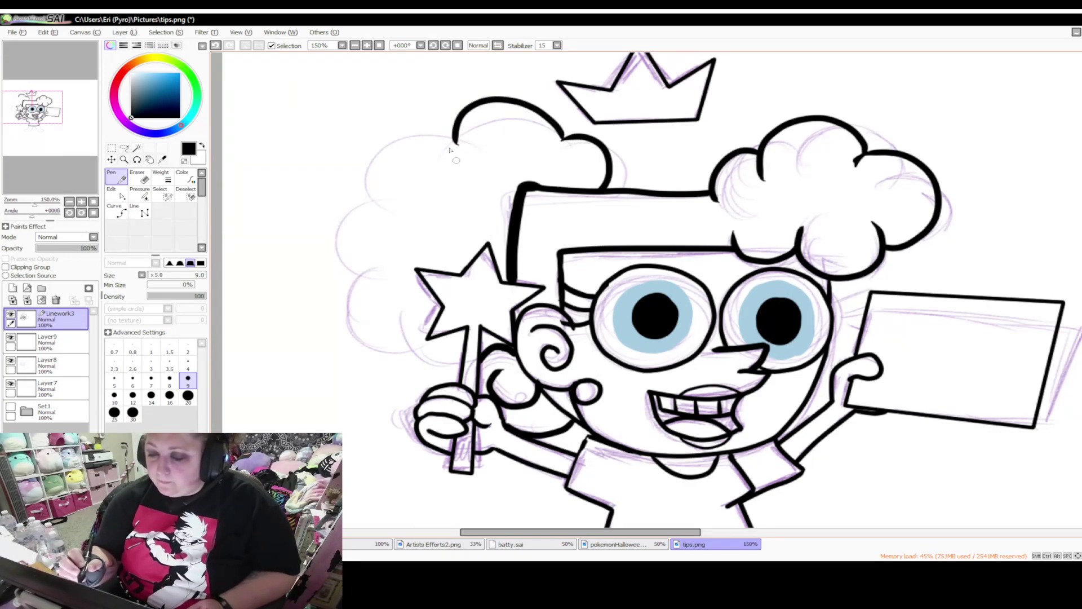
mouse_move(454, 140)
left_mouse_down()
mouse_move(404, 134)
mouse_move(355, 183)
mouse_move(375, 219)
mouse_move(384, 215)
mouse_move(346, 230)
mouse_move(379, 280)
left_mouse_up()
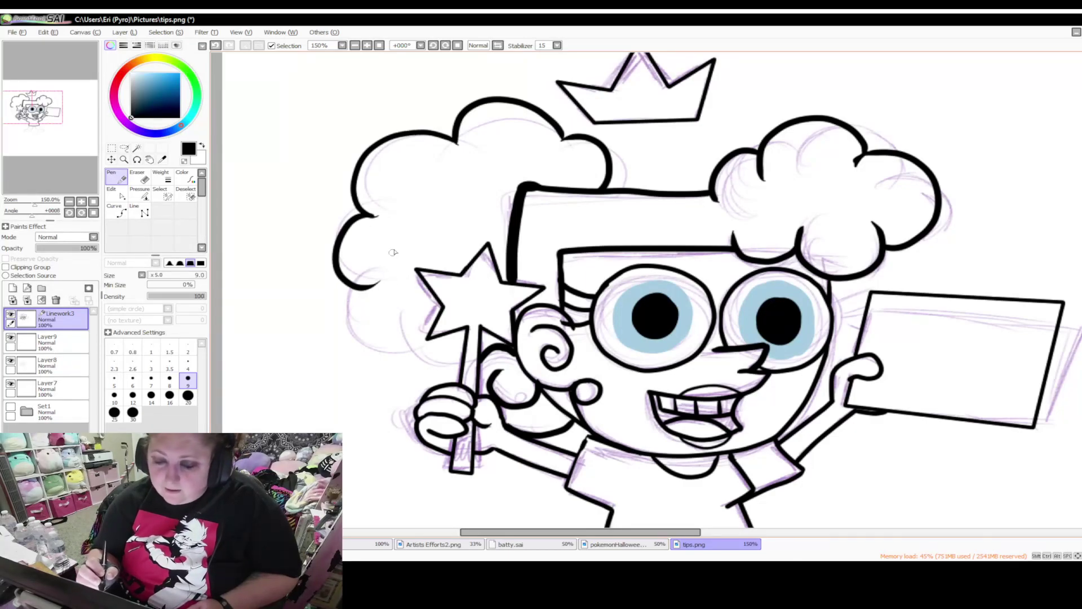
key("ctrl+z")
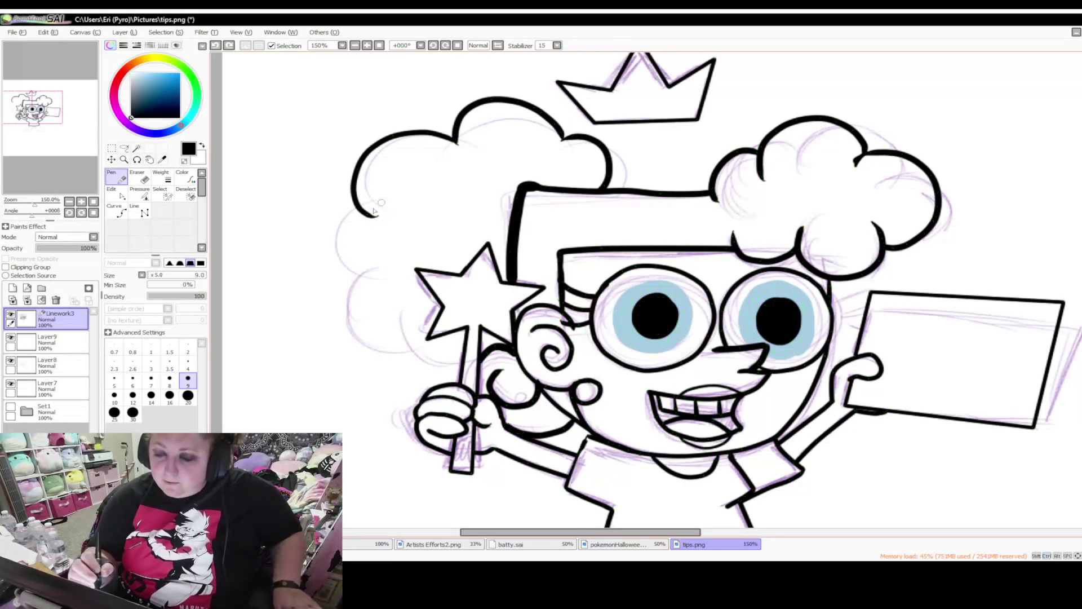
key("ctrl+z")
mouse_move(450, 136)
left_mouse_down()
mouse_move(380, 148)
mouse_move(383, 219)
mouse_move(458, 217)
left_mouse_up()
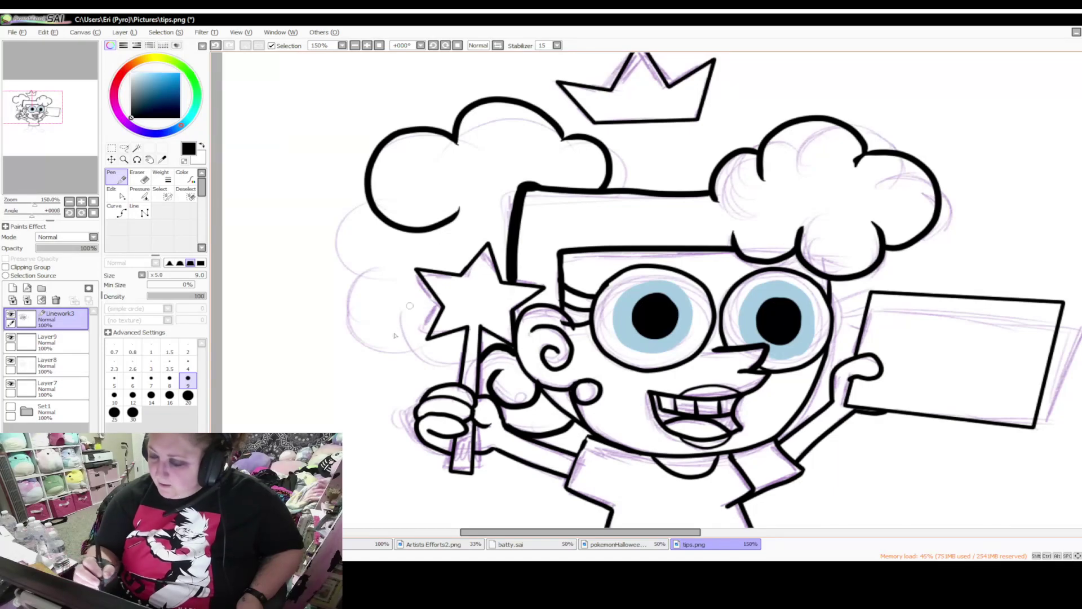
Ink the two lower hair puffs behind the star wand, continuing the outline down to the wand hand
mouse_move(373, 202)
left_mouse_down()
mouse_move(343, 223)
mouse_move(349, 281)
mouse_move(397, 279)
left_mouse_up()
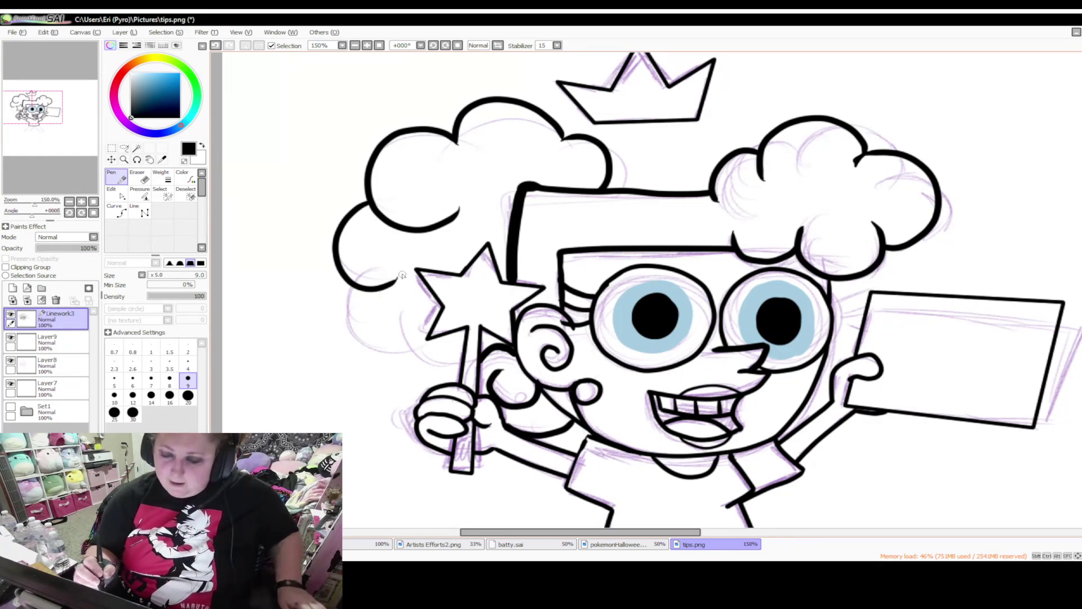
key("ctrl+z")
mouse_move(374, 200)
left_mouse_down()
mouse_move(340, 235)
mouse_move(343, 281)
mouse_move(376, 308)
mouse_move(417, 298)
mouse_move(420, 283)
mouse_move(364, 353)
mouse_move(417, 381)
left_mouse_up()
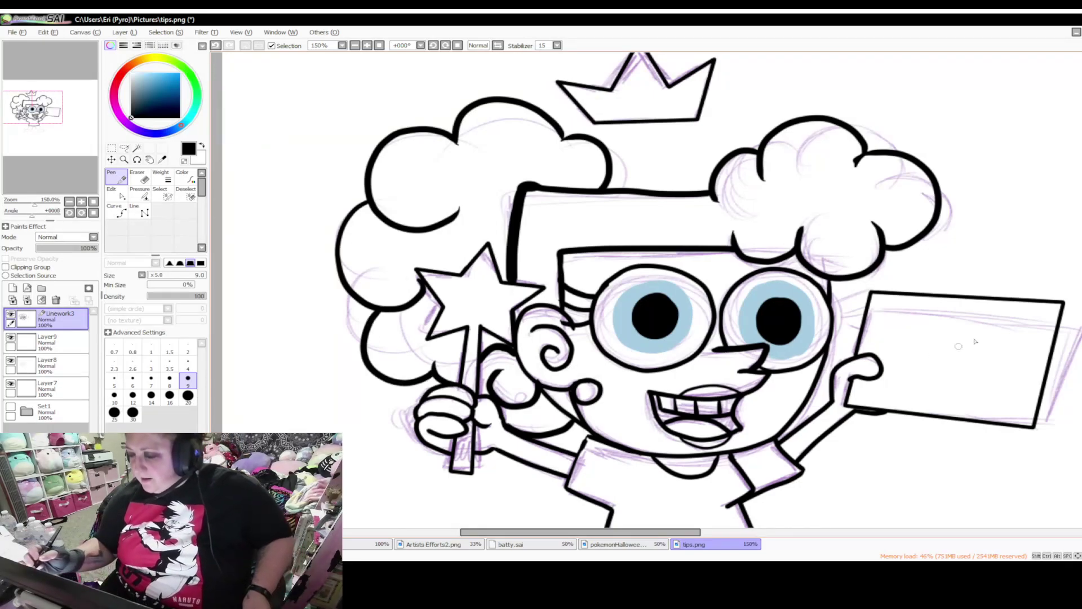
Ink both legs and rounded feet below the shirt, joining the inner leg lines at the crotch
scroll(777, 355, "down", 3)
scroll(707, 289, "down", 9)
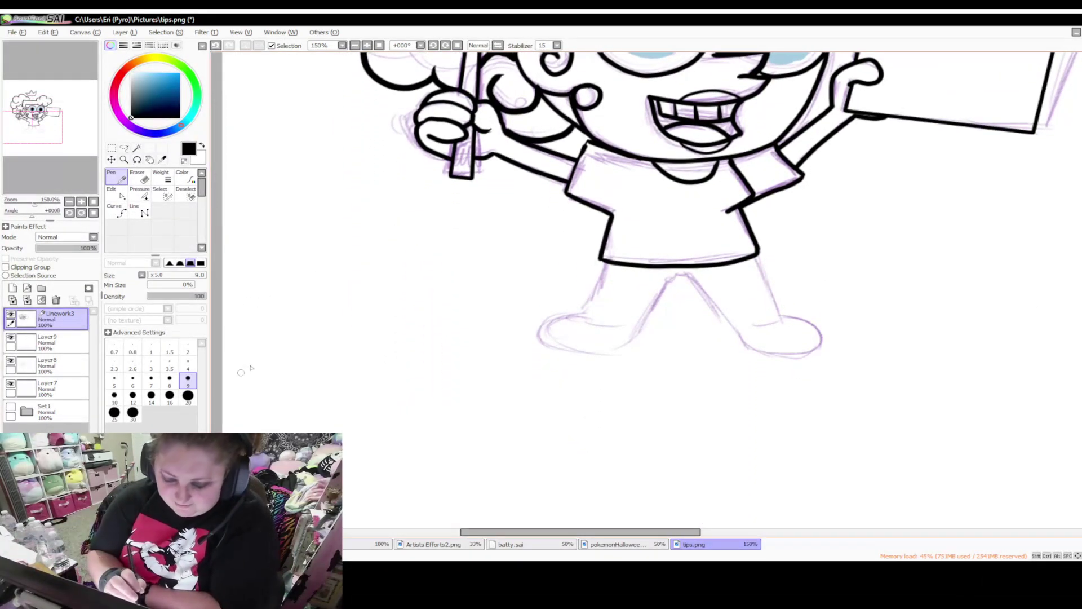
mouse_move(607, 264)
left_mouse_down()
mouse_move(588, 311)
mouse_move(611, 320)
mouse_move(584, 308)
mouse_move(560, 315)
mouse_move(546, 323)
mouse_move(549, 343)
mouse_move(586, 356)
mouse_move(624, 343)
mouse_move(671, 282)
mouse_move(687, 280)
mouse_move(742, 352)
mouse_move(802, 359)
mouse_move(815, 341)
mouse_move(768, 306)
left_mouse_up()
mouse_move(752, 256)
left_mouse_down()
mouse_move(779, 321)
mouse_move(748, 329)
mouse_move(773, 322)
left_mouse_up()
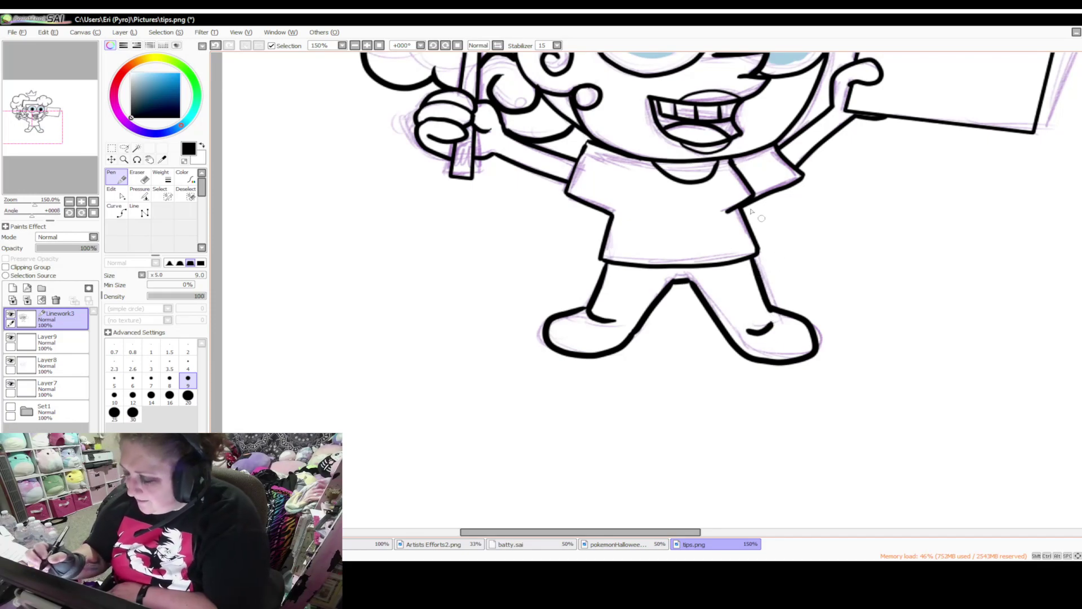
left_click_drag(668, 276, 683, 281)
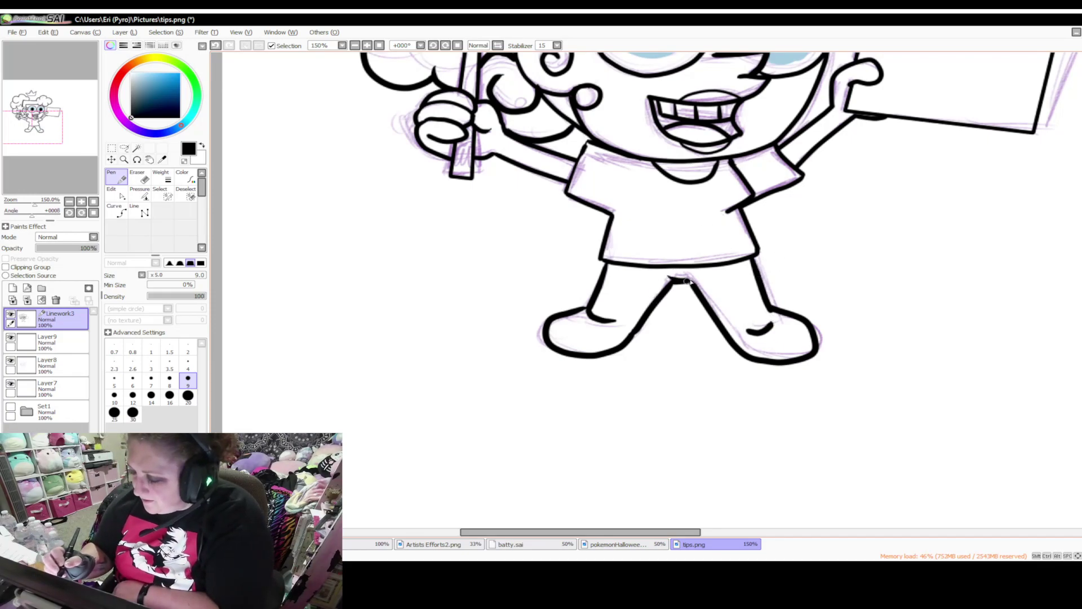
Draw the paper airplane's two narrow wings meeting at a sharp tip on the sign, using the Line tool at size 6
scroll(1036, 273, "up", 5)
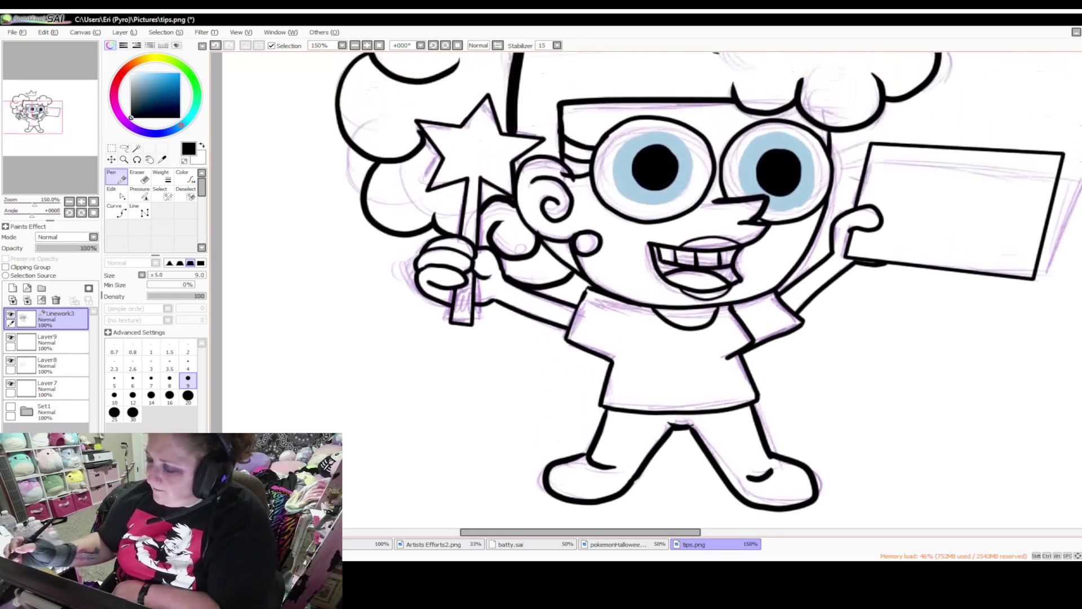
scroll(666, 515, "up", 5)
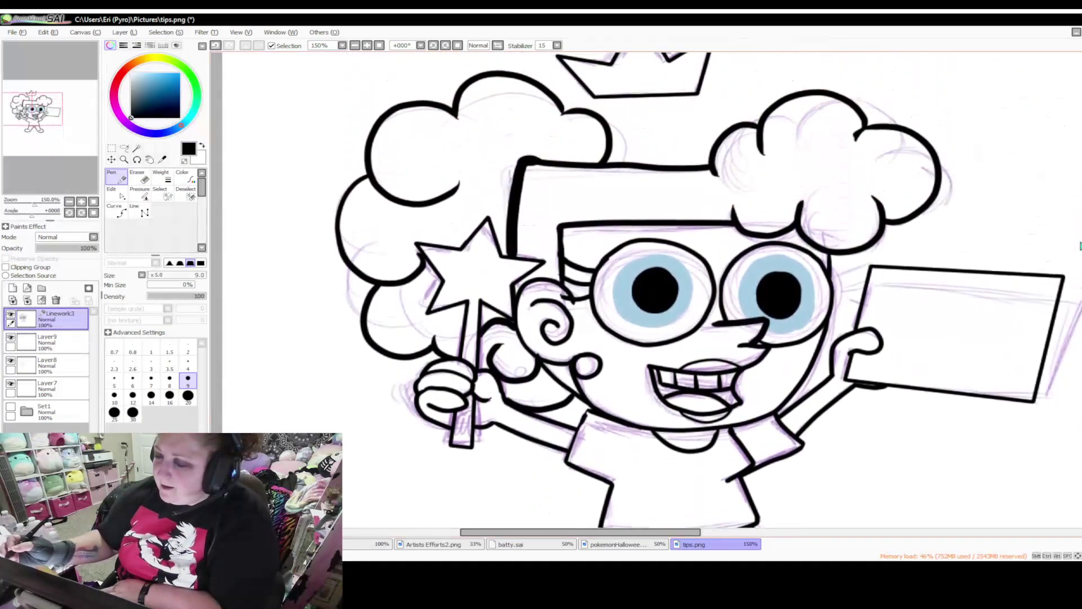
left_click_drag(666, 532, 694, 535)
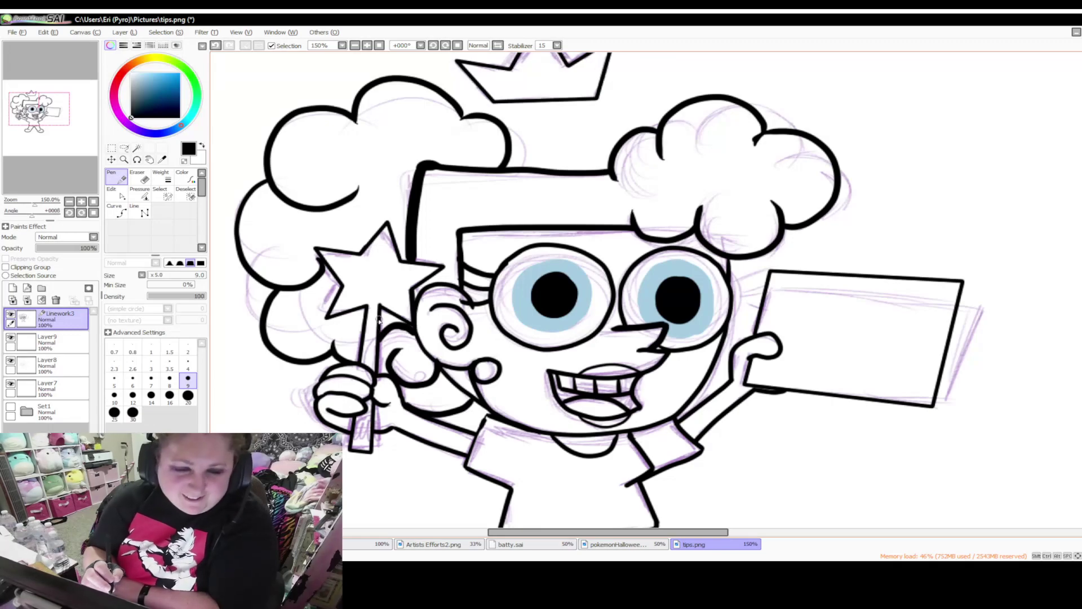
left_click_drag(529, 536, 580, 536)
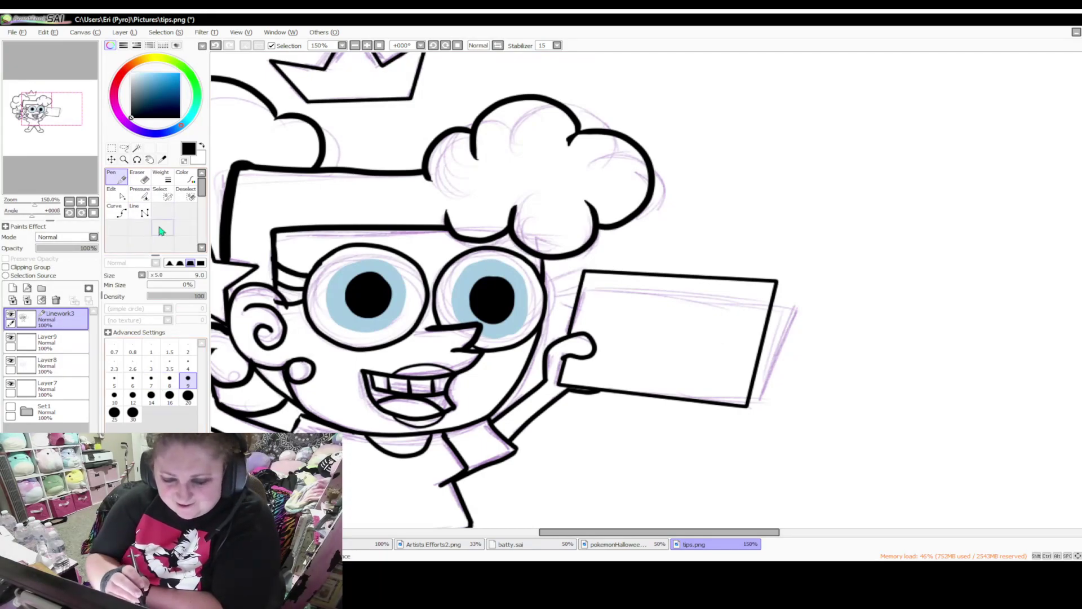
left_click(144, 212)
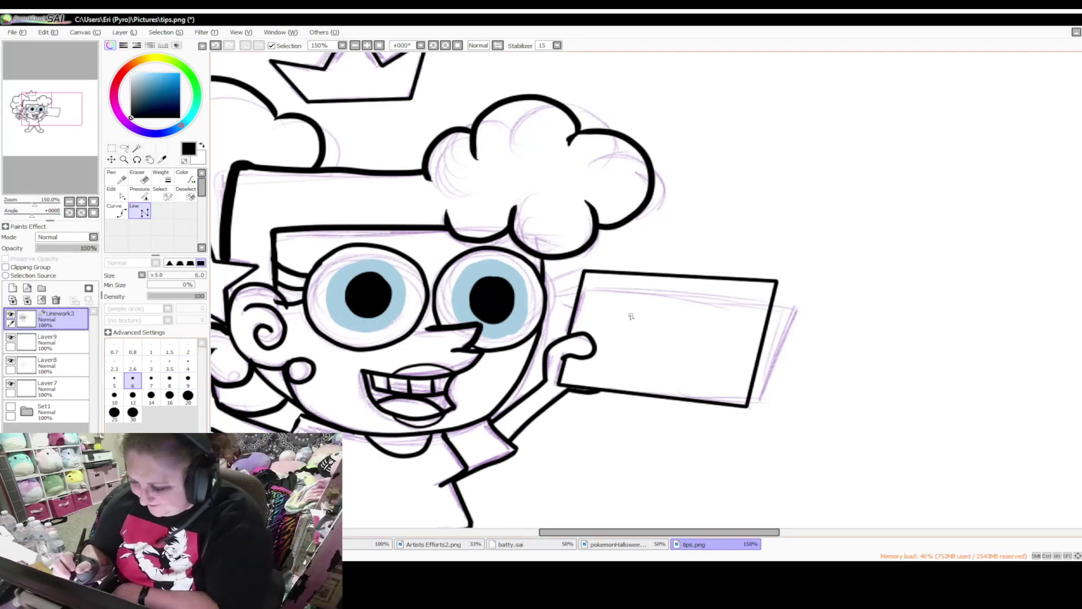
left_click(609, 295)
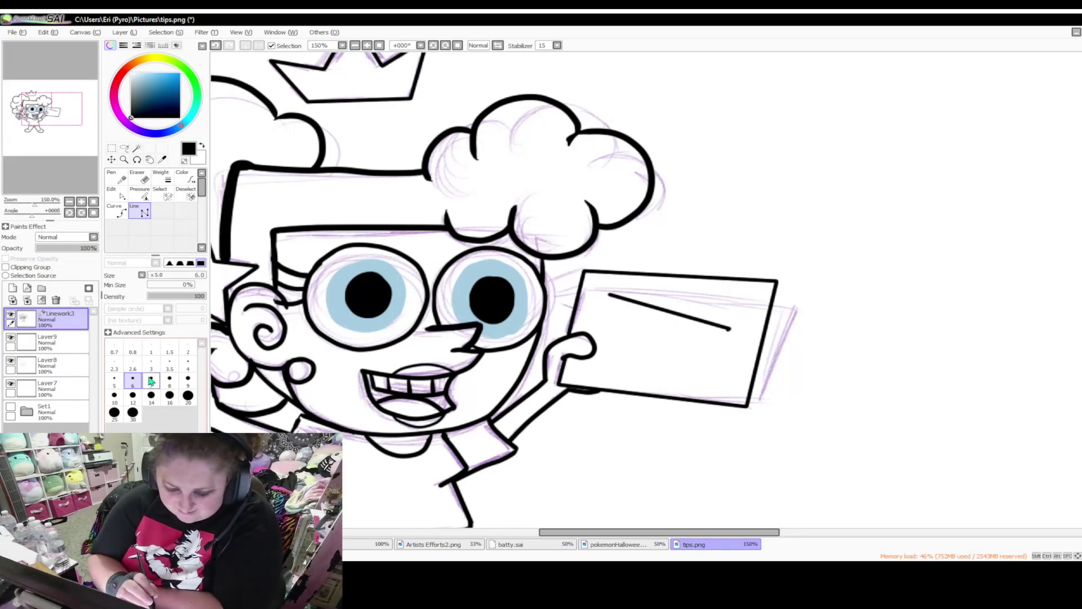
left_click(603, 314)
left_click(603, 348)
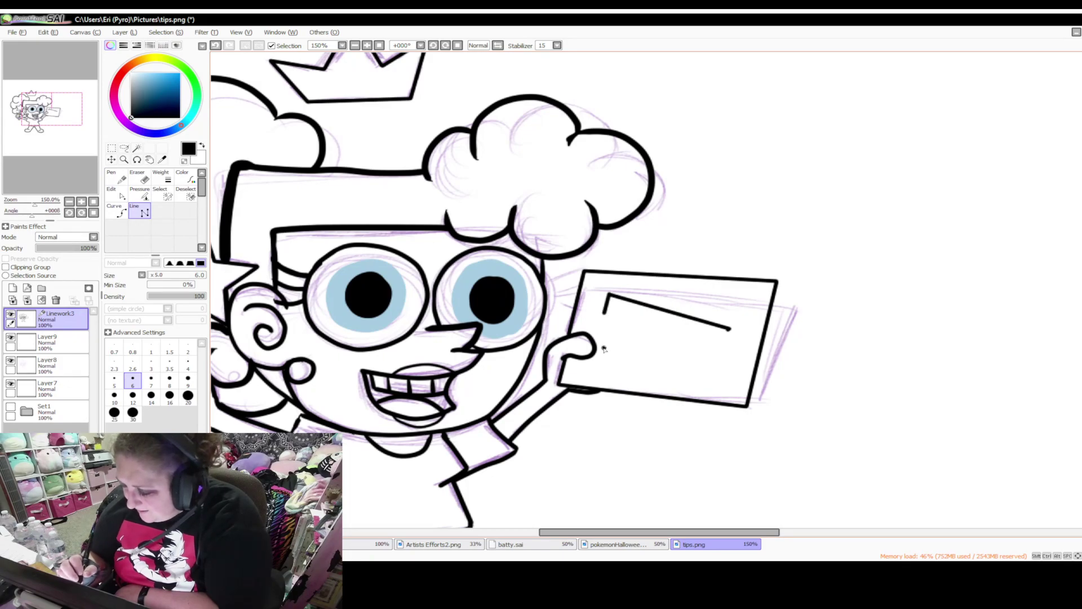
left_click(603, 319)
left_click(730, 329)
left_click(604, 349)
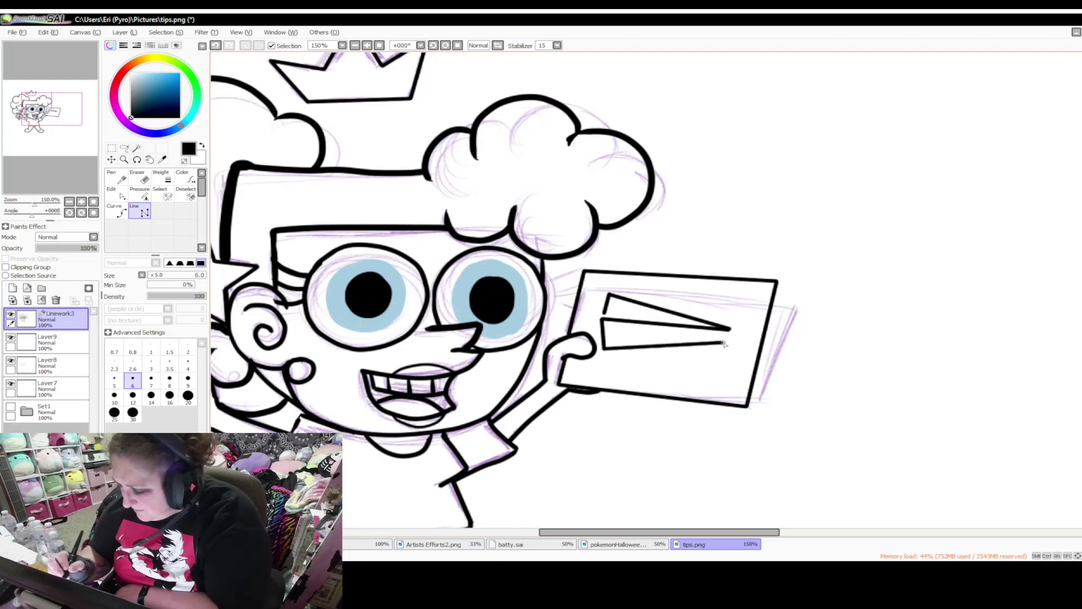
left_click(730, 329)
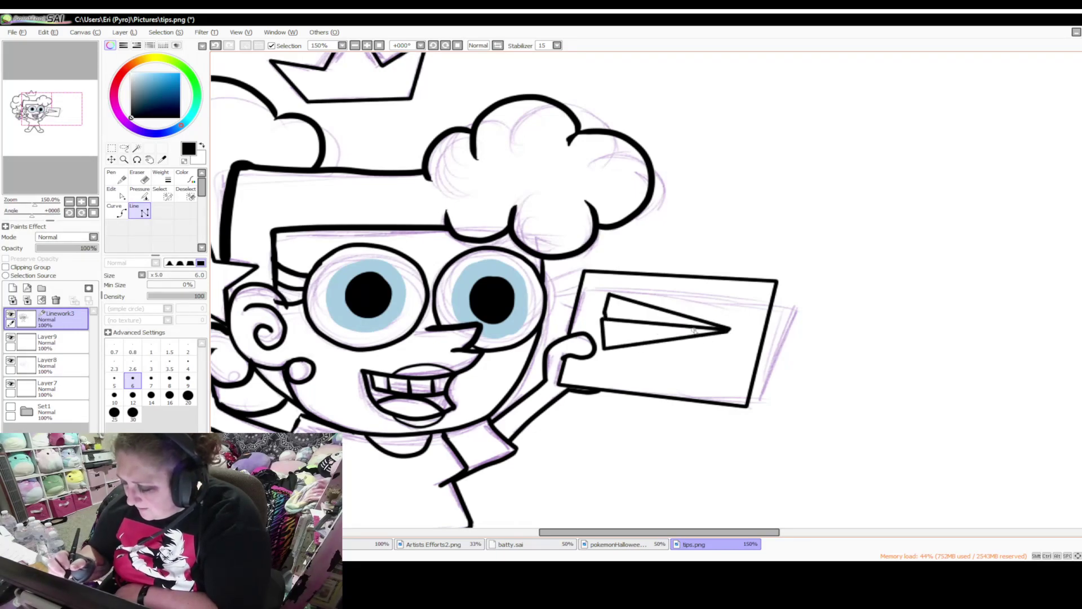
Add the paper airplane's lower body beneath the wings and another fold line running to its tip
left_click(613, 349)
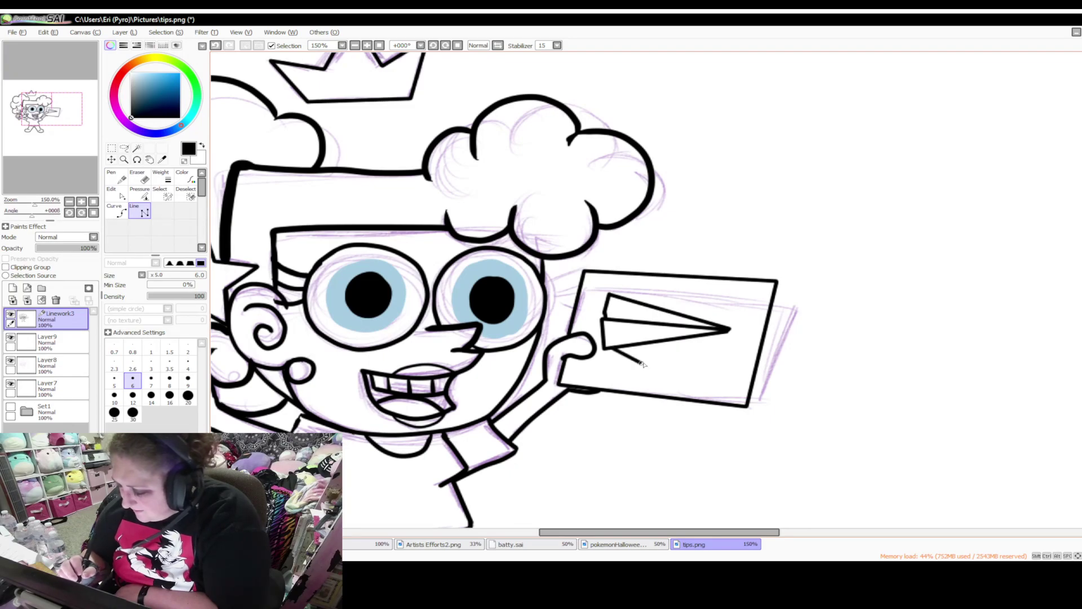
left_click(619, 361)
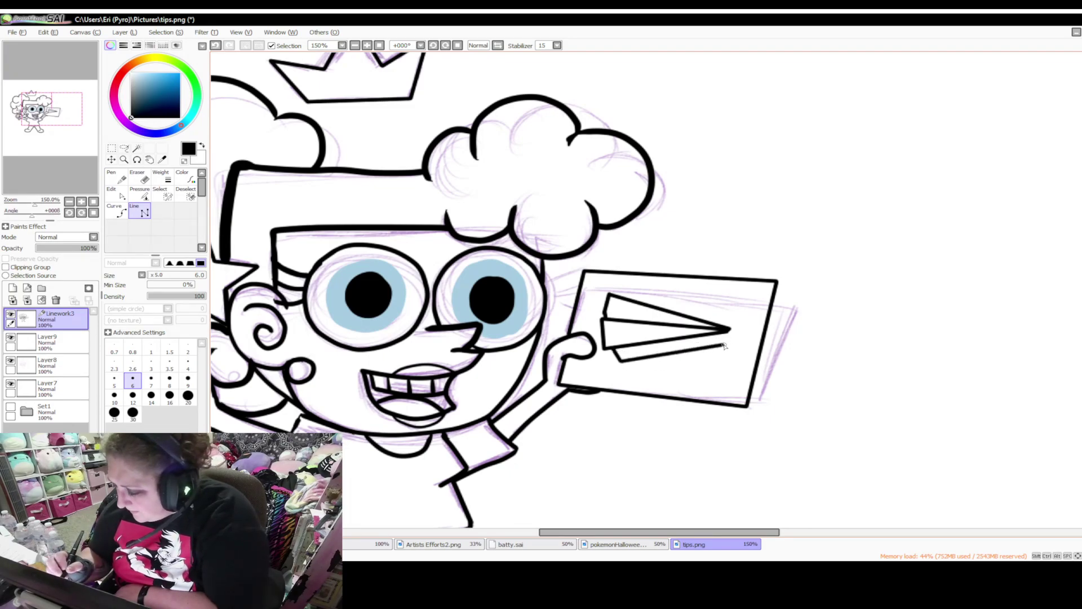
left_click(606, 314)
double_click(727, 329)
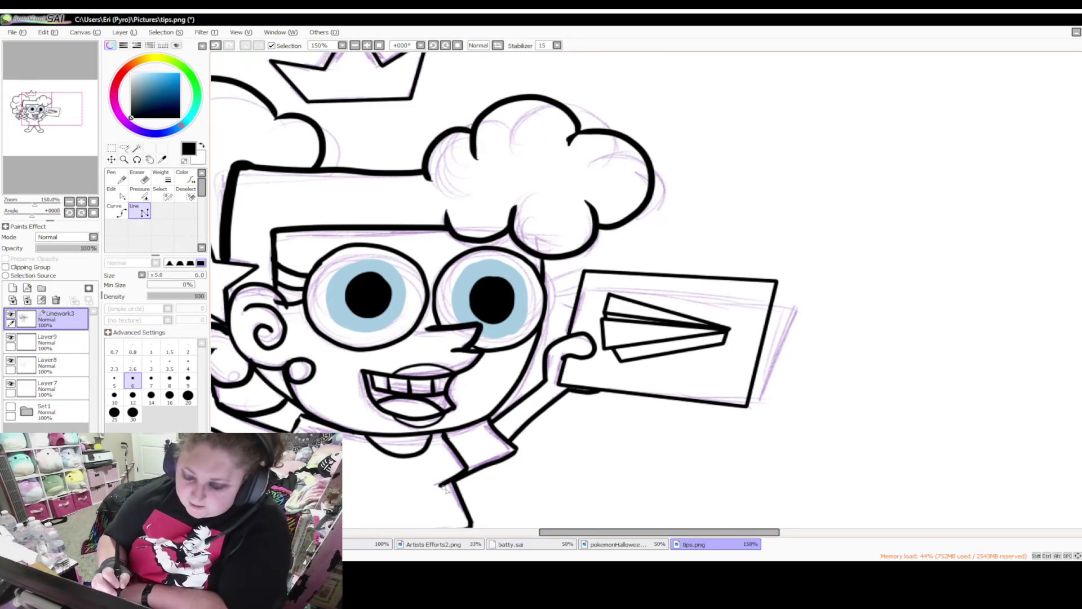
left_click_drag(564, 533, 577, 537)
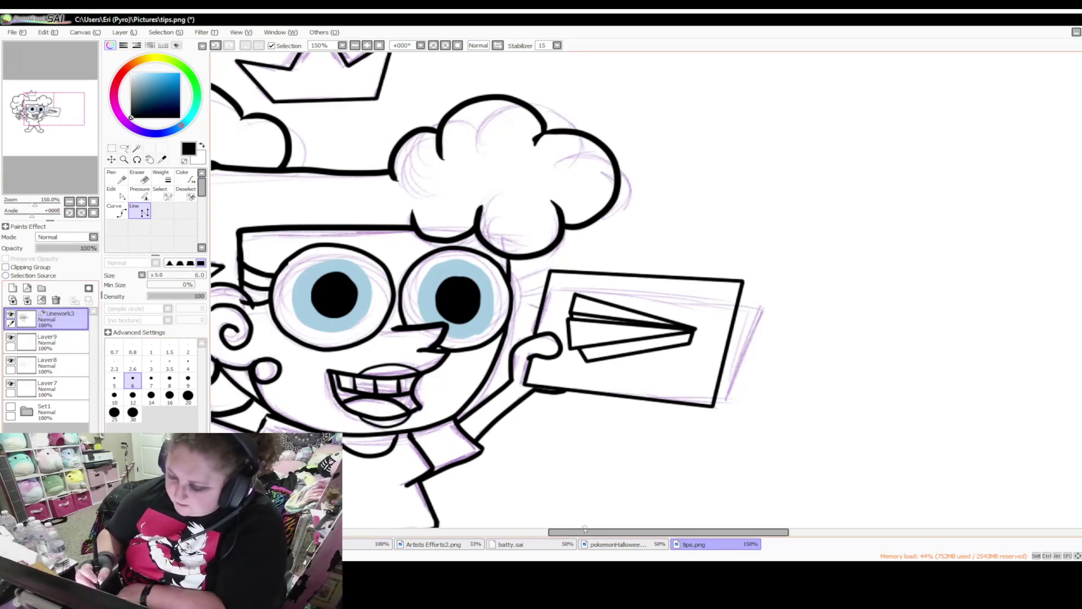
left_click_drag(586, 527, 566, 529)
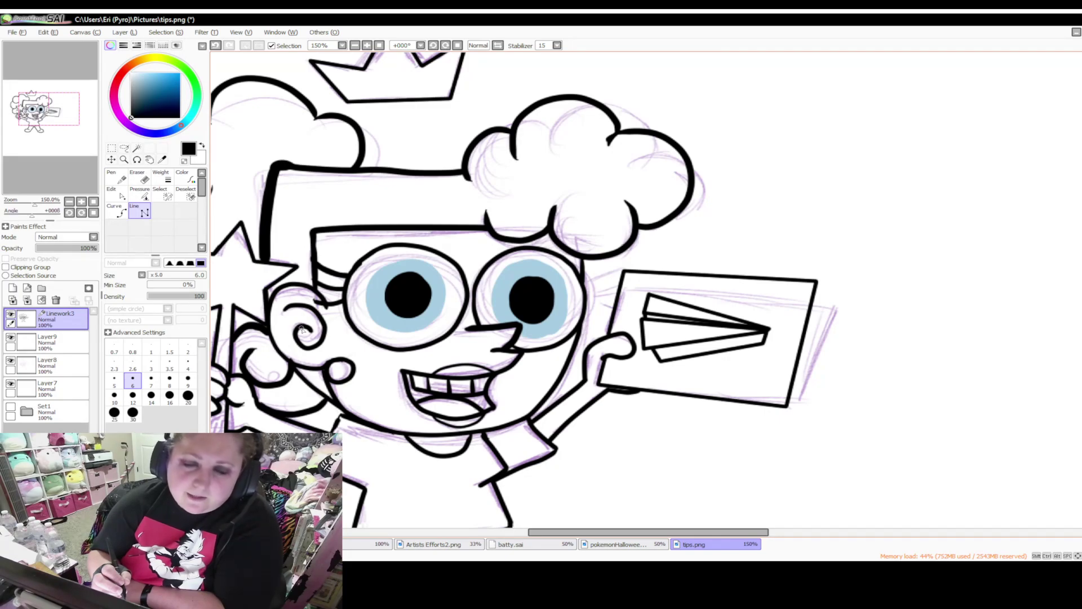
left_click_drag(599, 531, 579, 535)
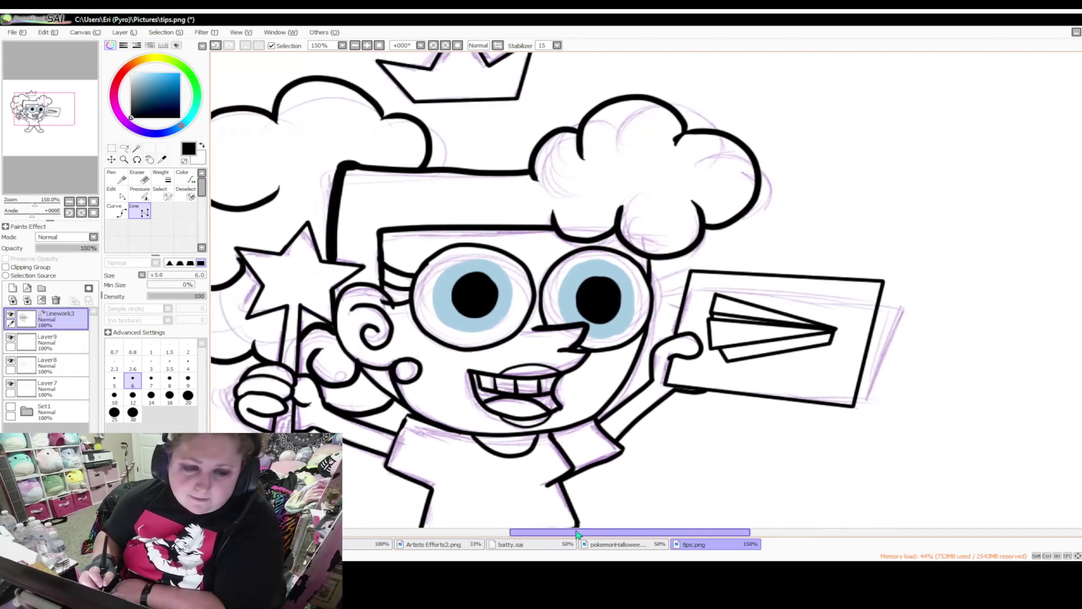
left_click(355, 45)
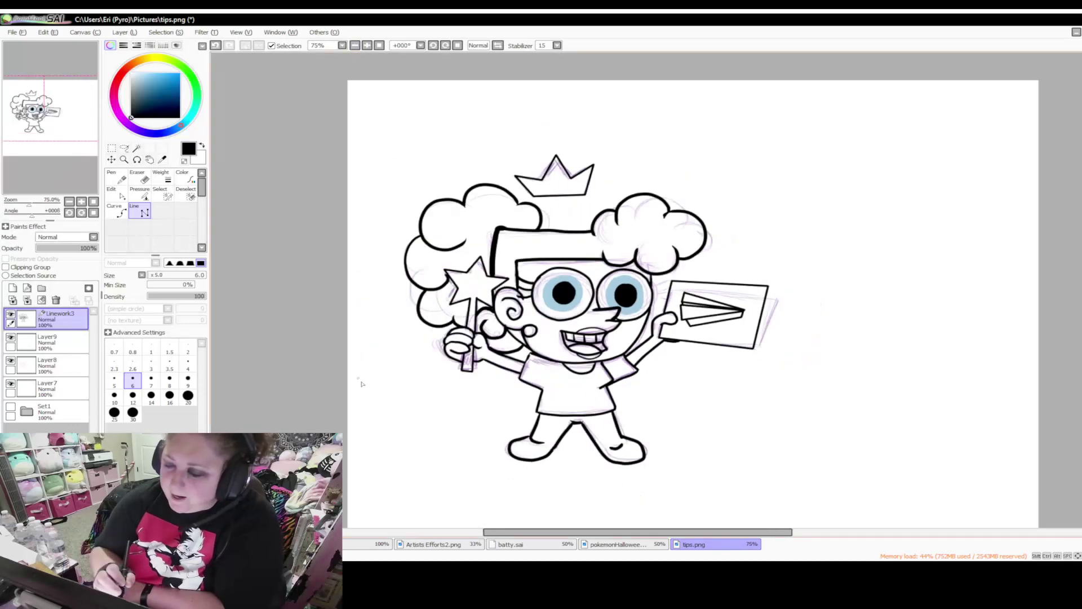
left_click(367, 46)
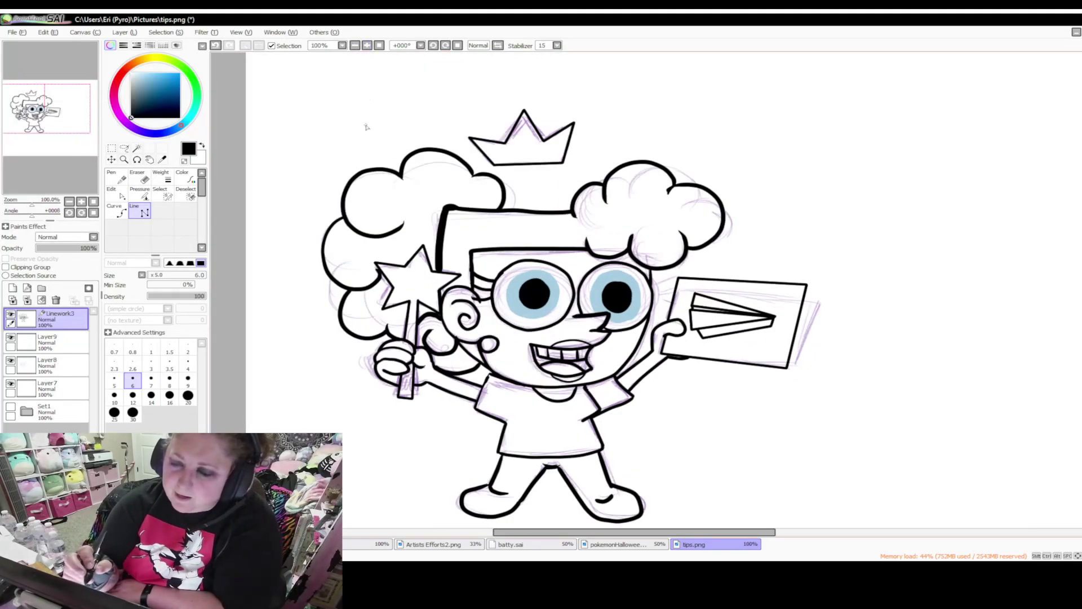
Clear the purple rough sketch from Layer8, keeping the inked linework displayed
left_click(139, 177)
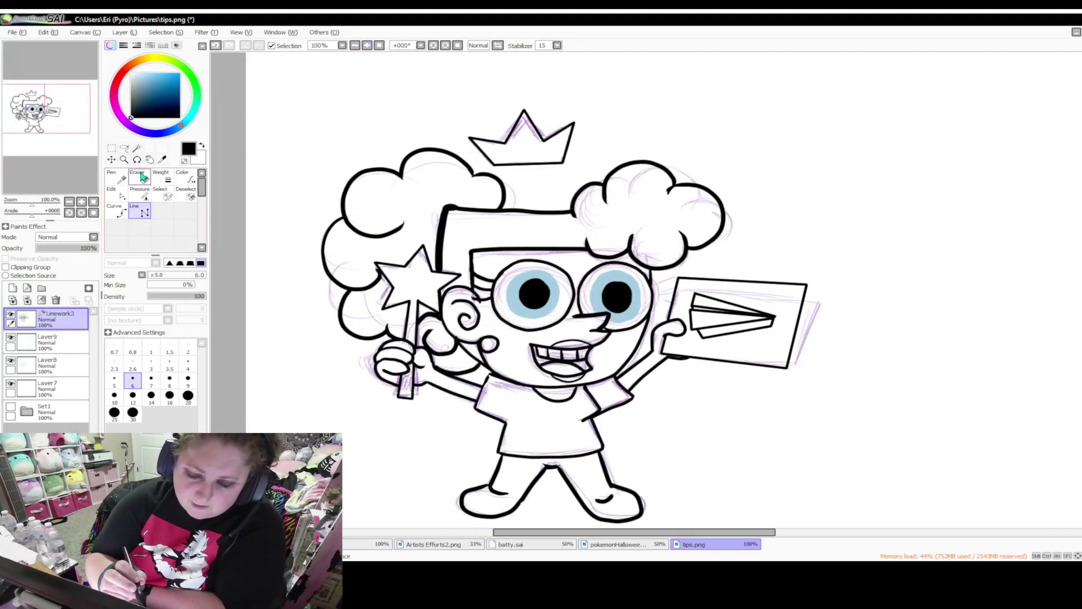
left_click(189, 417)
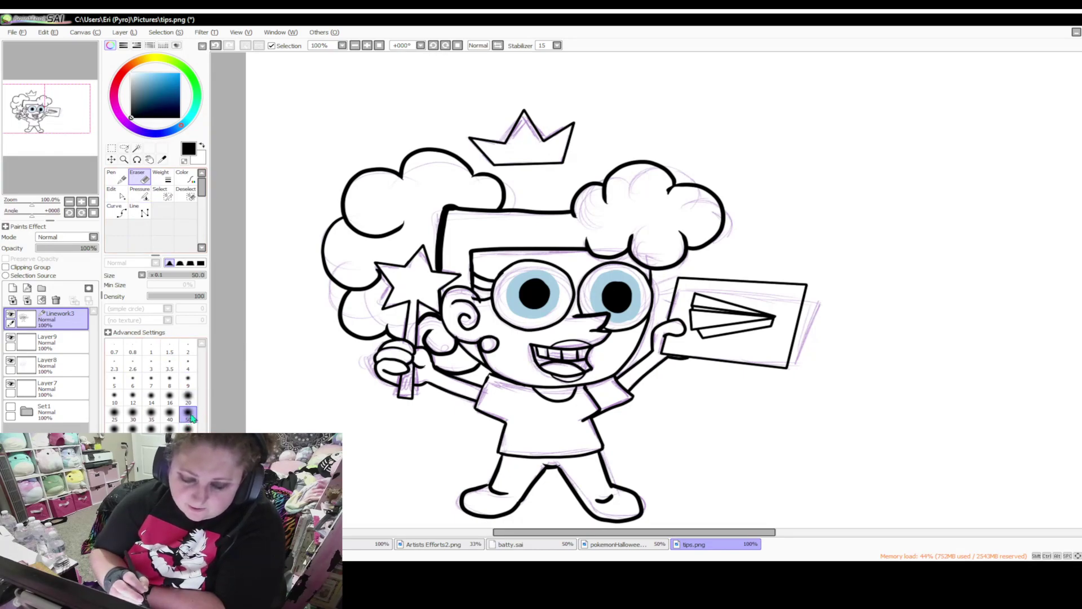
left_click(56, 365)
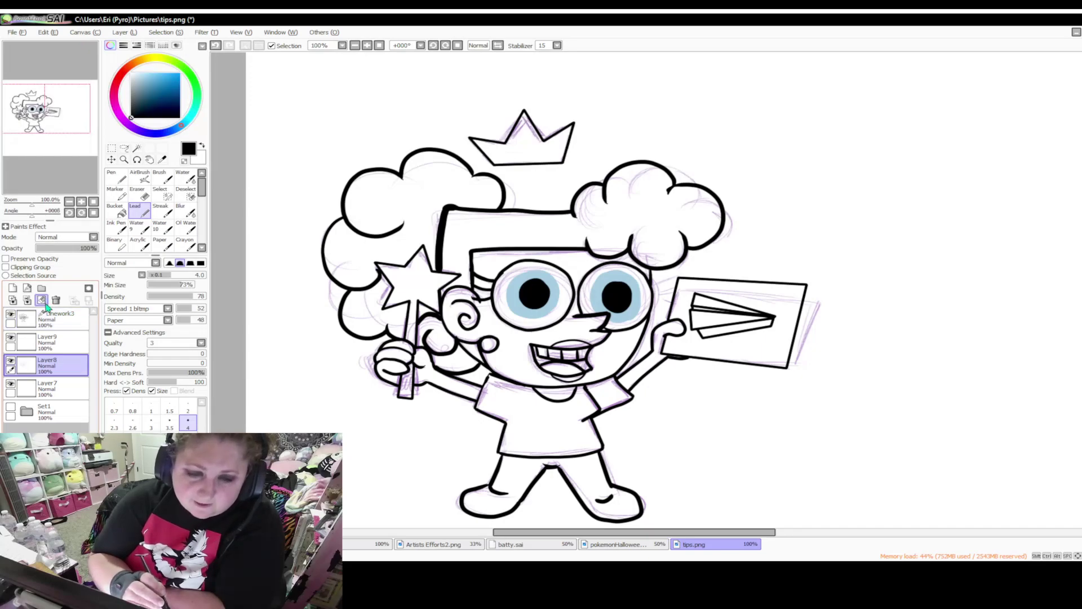
left_click(11, 314)
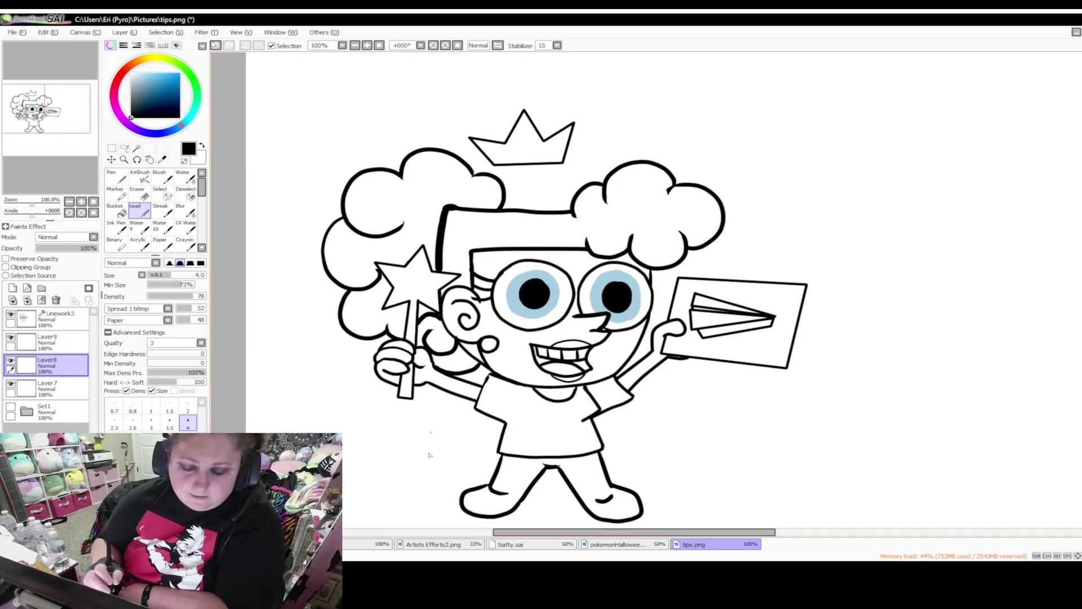
left_click_drag(536, 532, 563, 532)
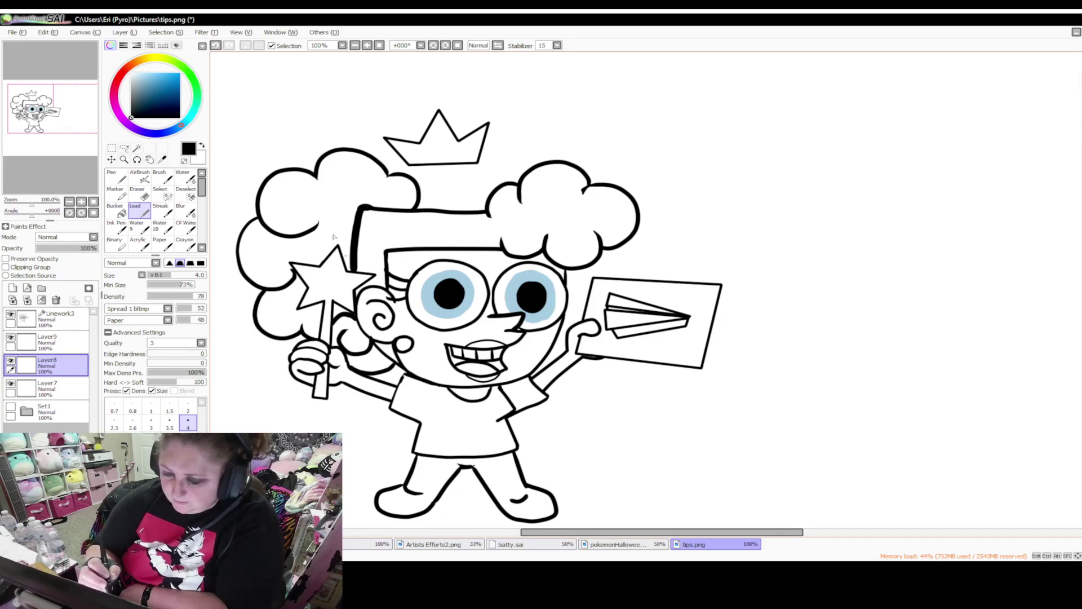
left_click(366, 45)
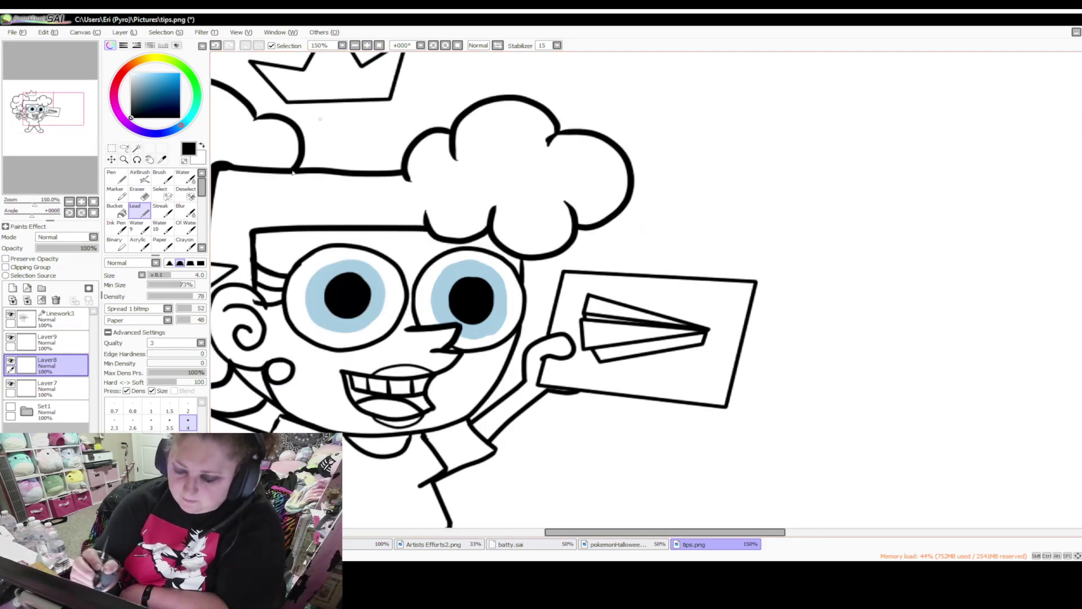
left_click(354, 46)
left_click_drag(590, 535, 564, 529)
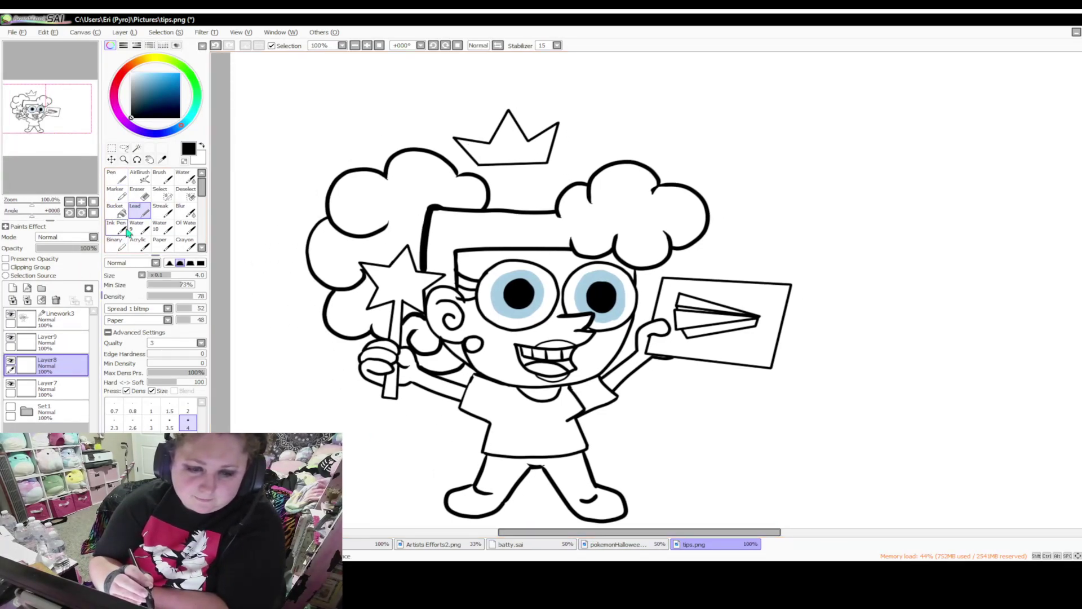
Fill the hair across the forehead and its attached puffs beside the crown with sandy blond on Layer8, using the Bucket tool
left_click(141, 66)
left_click(145, 58)
left_click(141, 60)
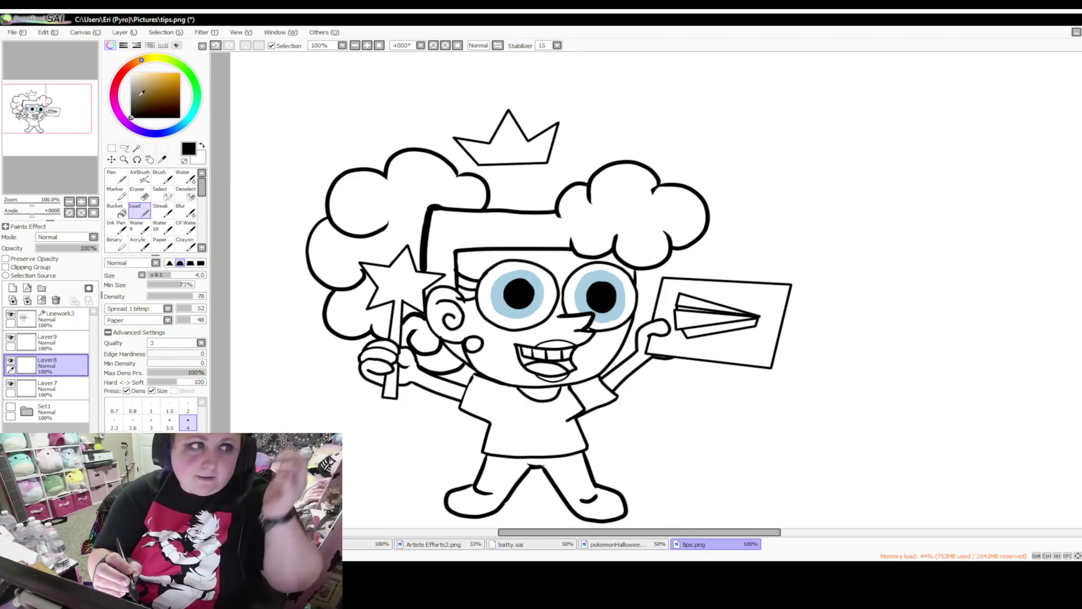
left_click(146, 60)
left_click(147, 77)
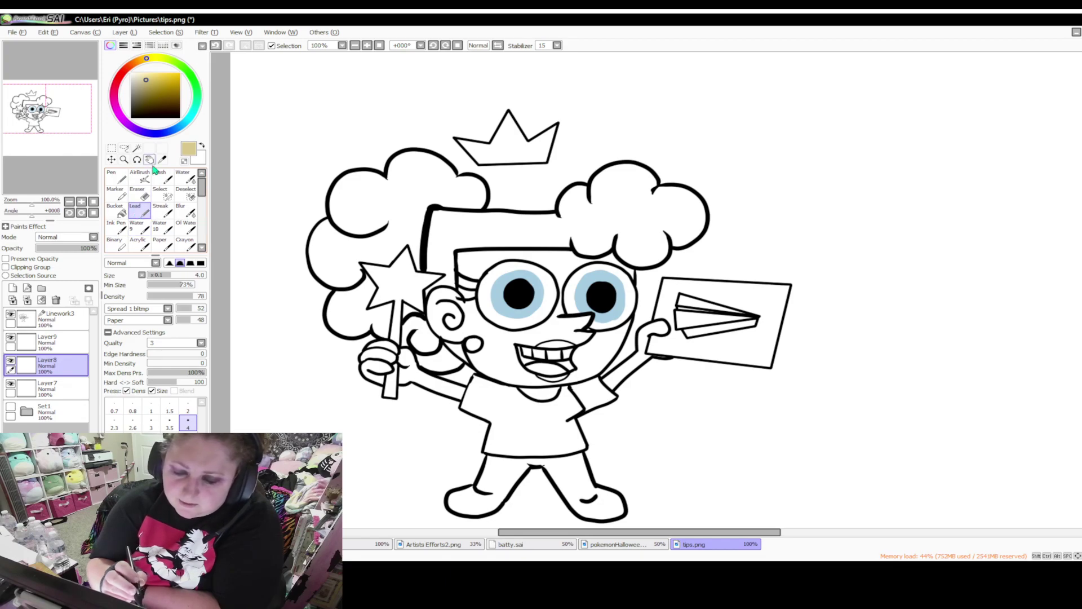
left_click(120, 212)
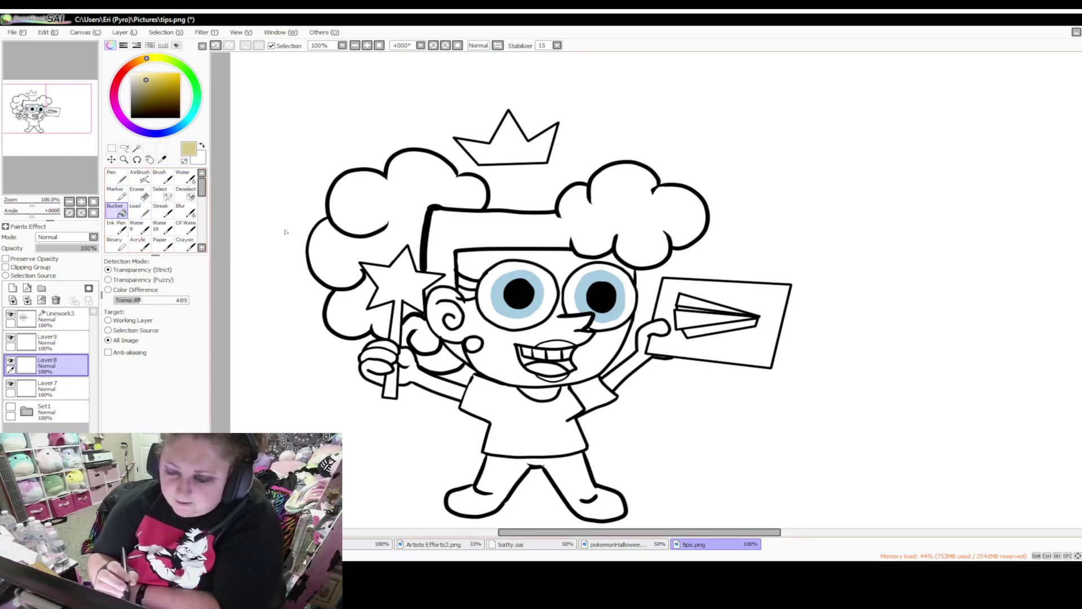
left_click(486, 232)
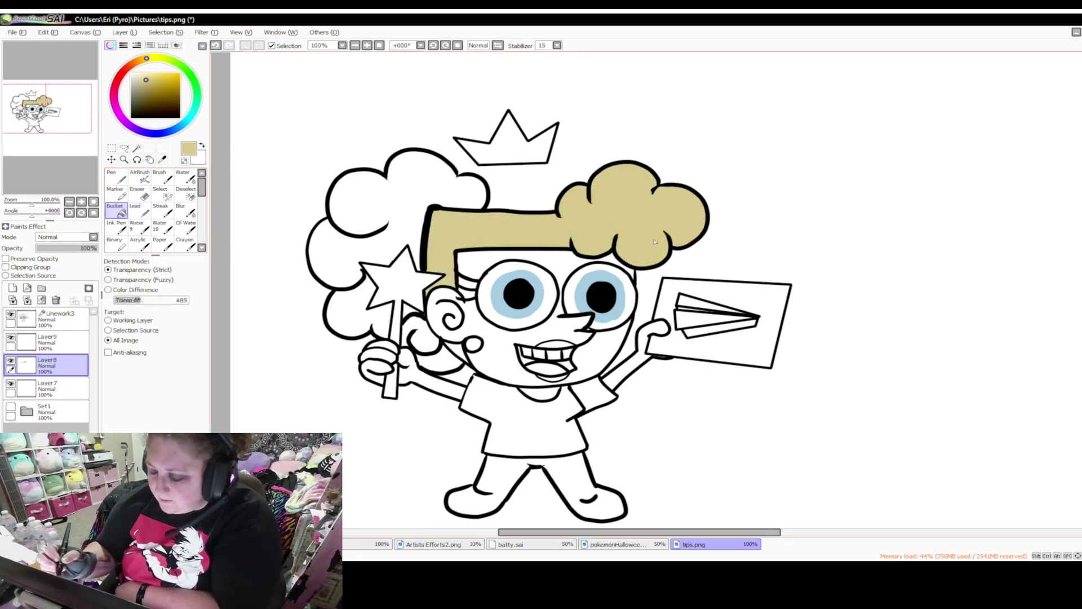
Fill the hair puffs behind the star wand and the lower curls beneath the ear with the same sandy blond
left_click(395, 240)
left_click(362, 316)
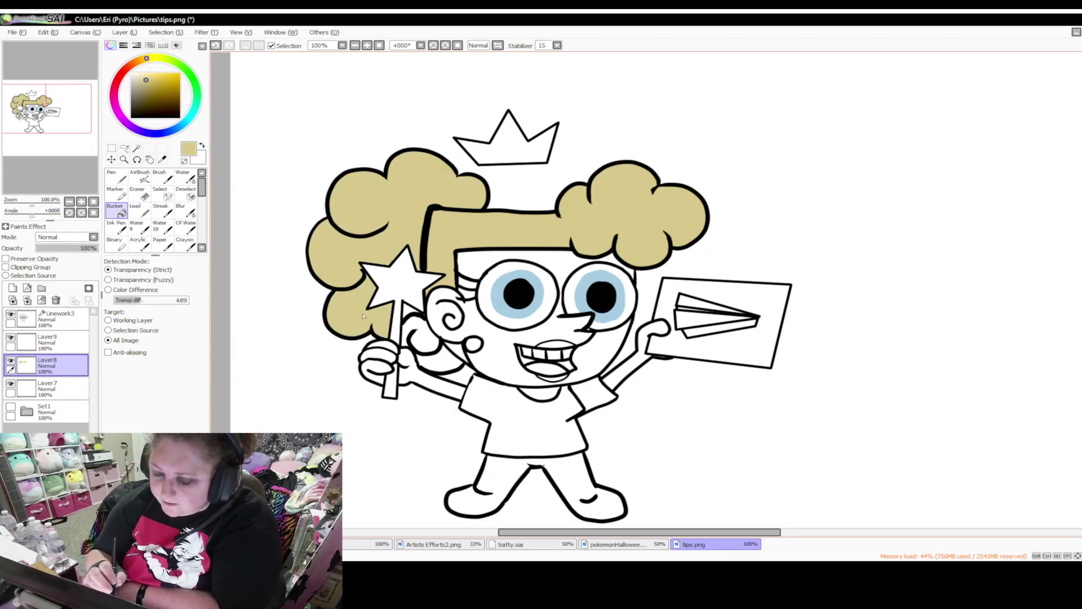
left_click(417, 333)
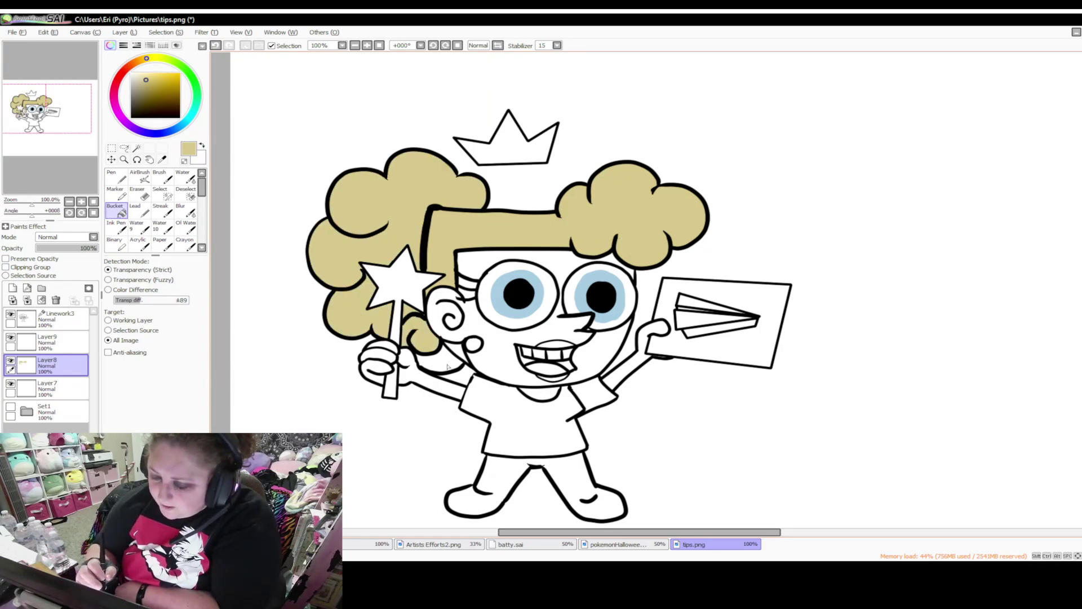
left_click(443, 361)
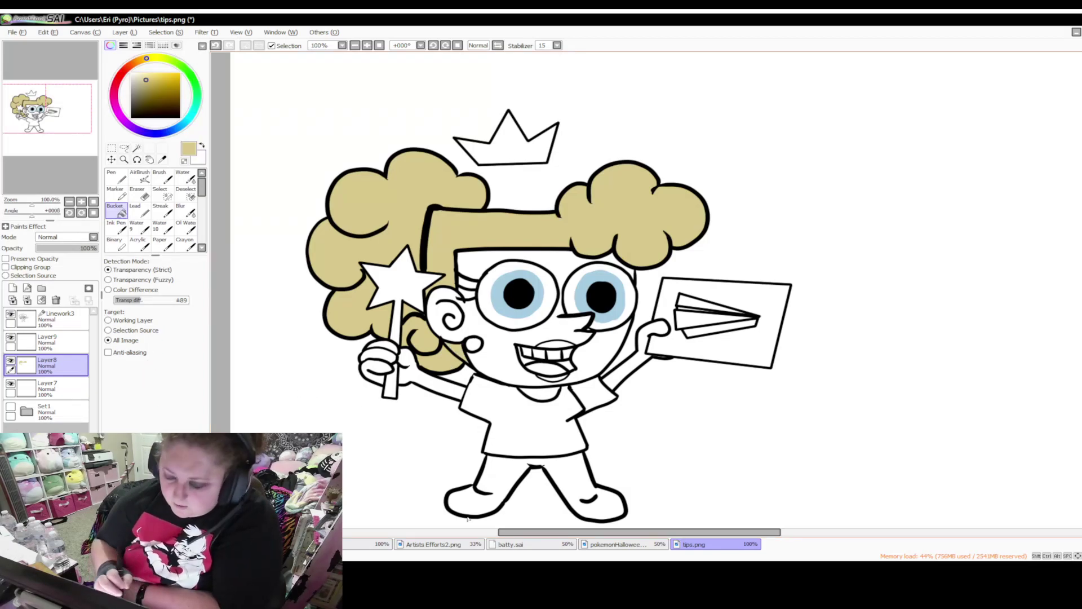
mouse_move(529, 534)
left_mouse_down()
mouse_move(569, 535)
mouse_move(541, 536)
left_mouse_up()
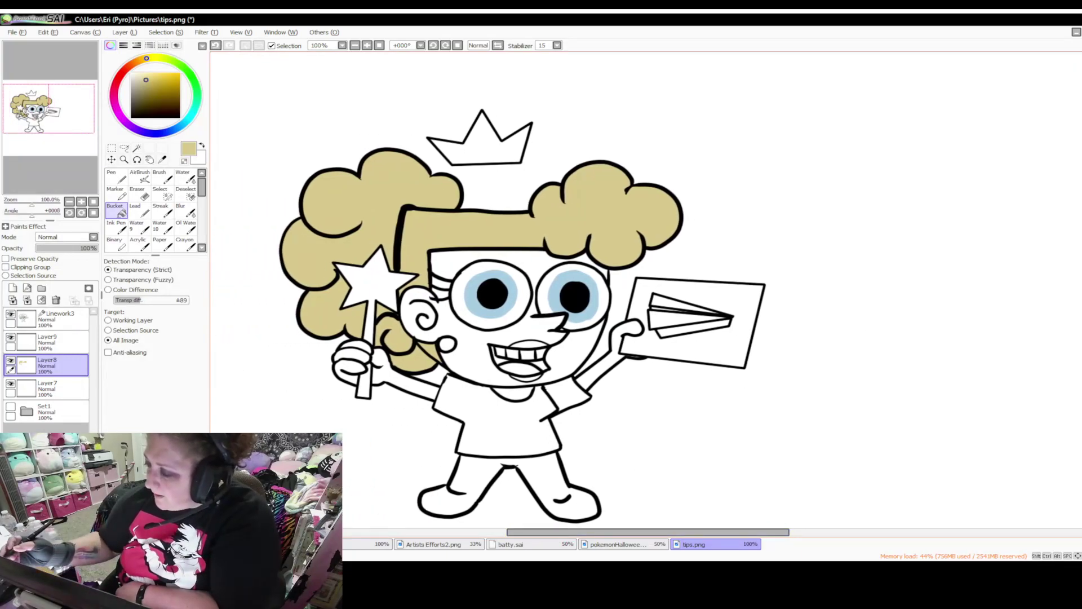
scroll(541, 282, "down", 3)
scroll(541, 282, "up", 2)
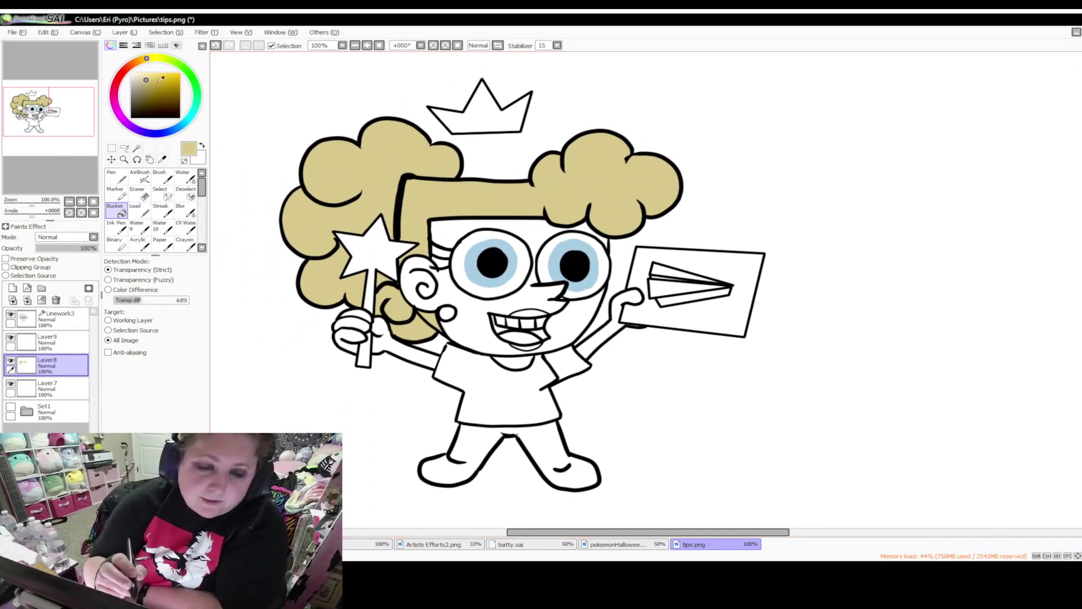
left_click(159, 72)
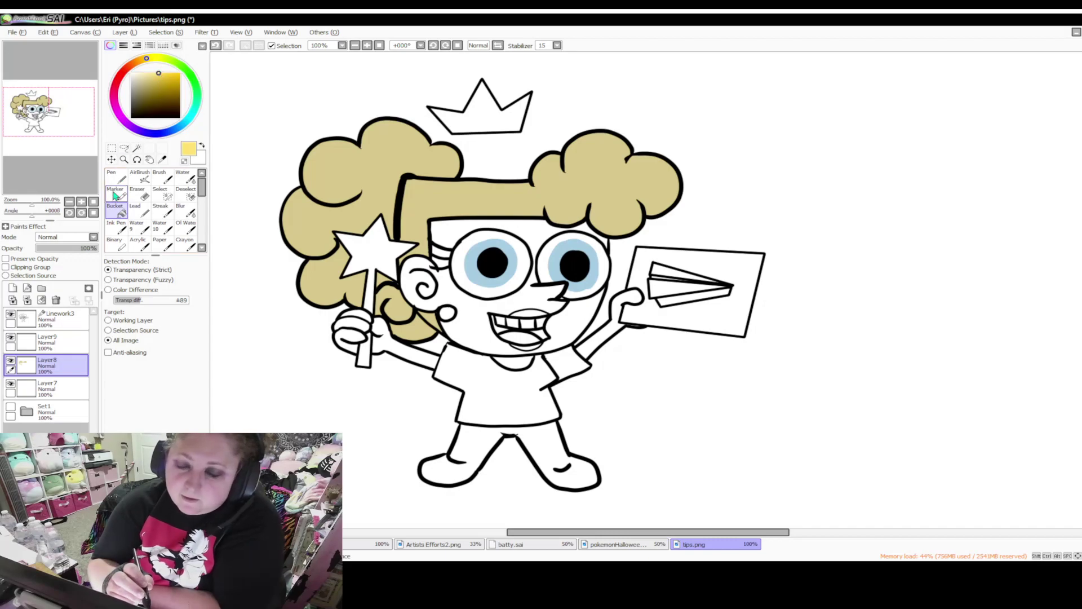
left_click(481, 117)
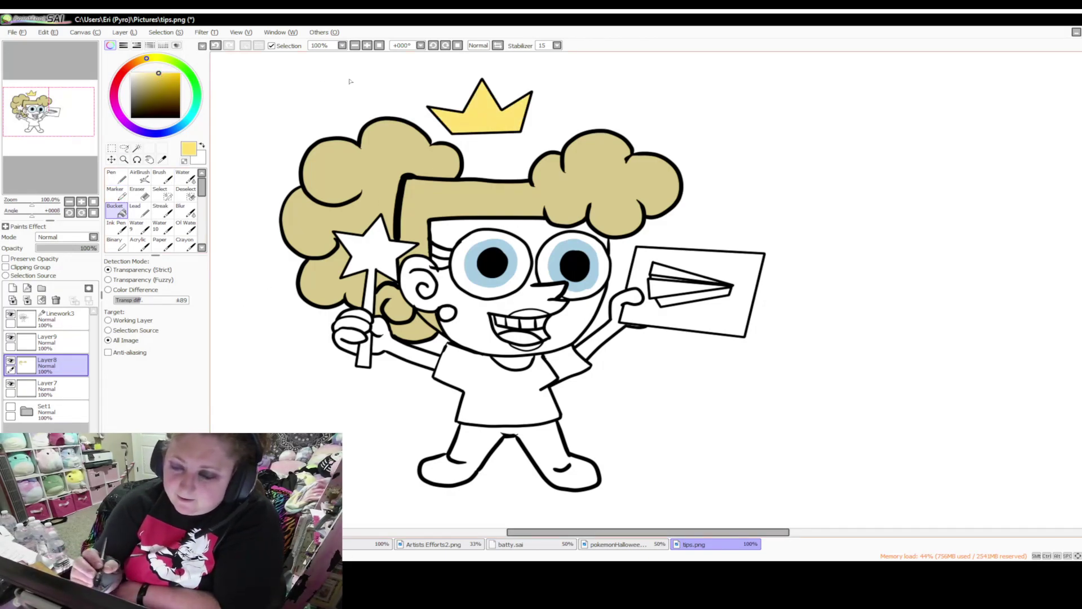
left_click(215, 45)
Fill the crown and the wand's star with golden yellow, closing the gap between star and handle with the Pen at size 12
left_click(167, 73)
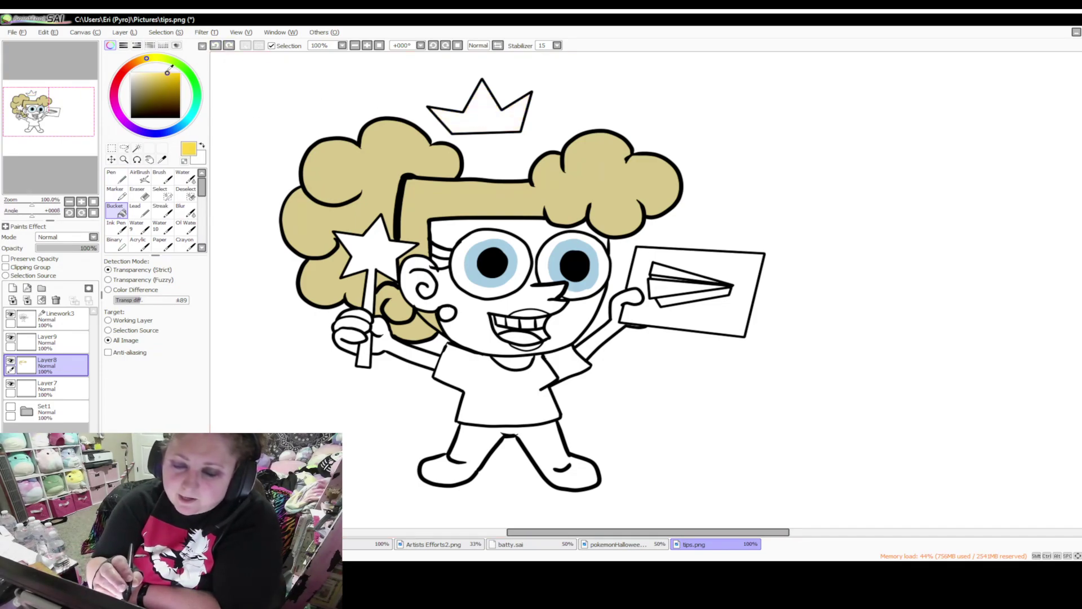
left_click(473, 118)
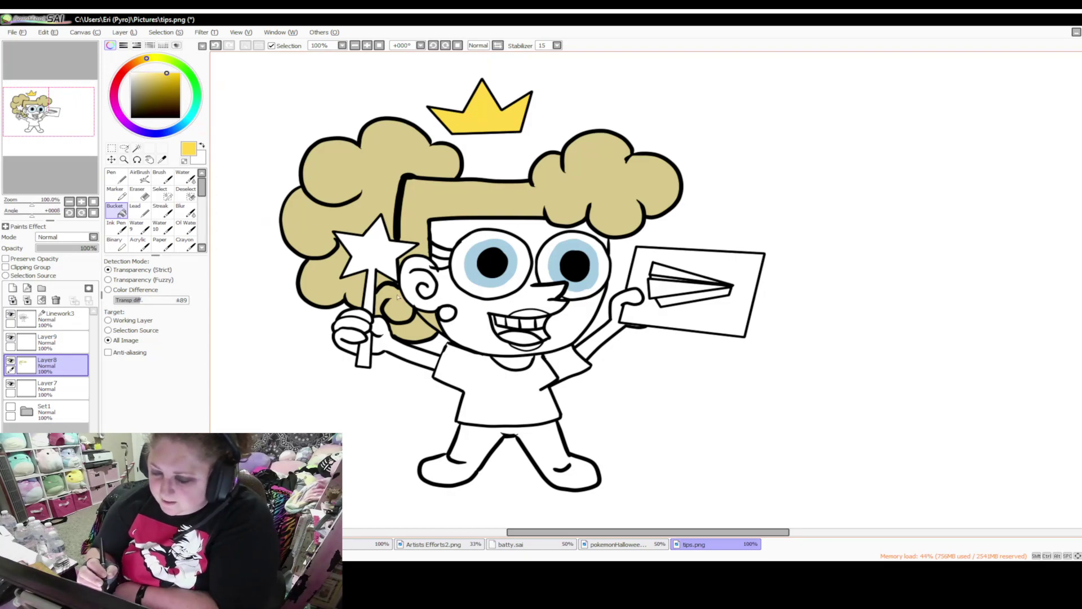
left_click(116, 176)
left_click(188, 398)
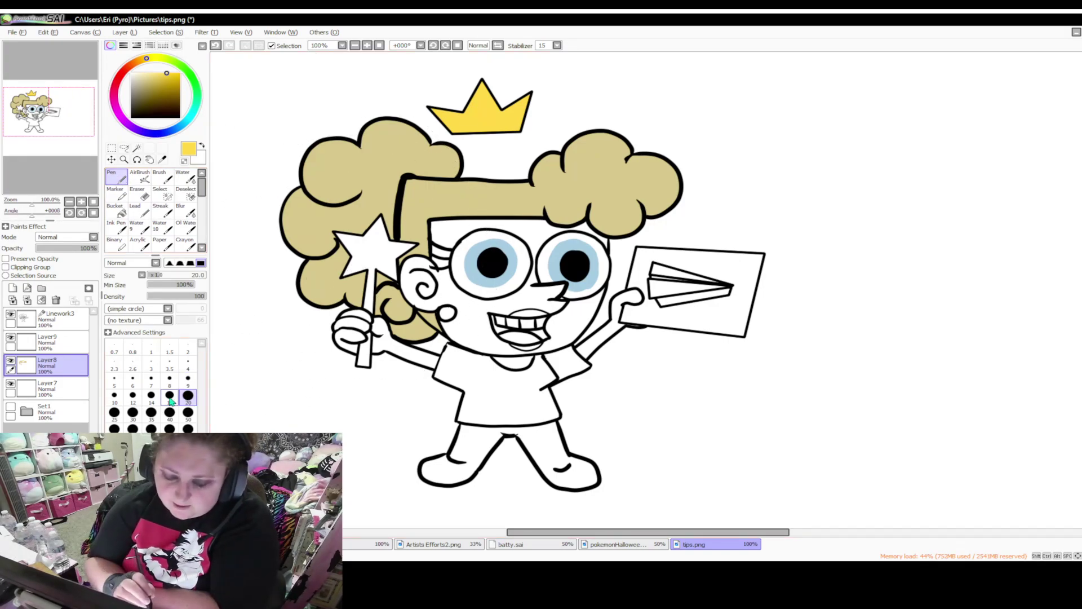
left_click(133, 396)
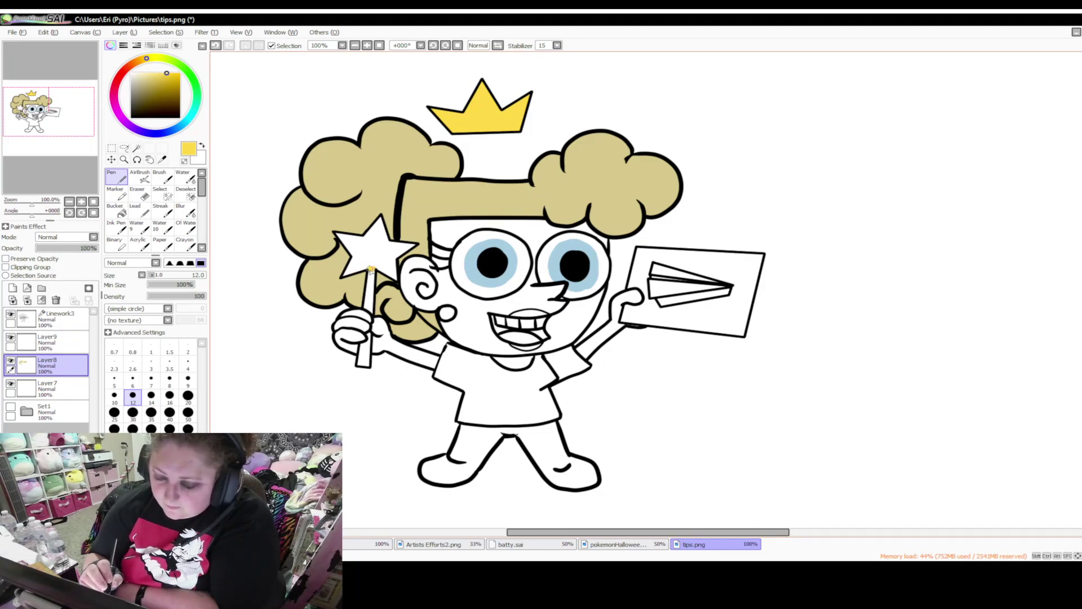
left_click(116, 209)
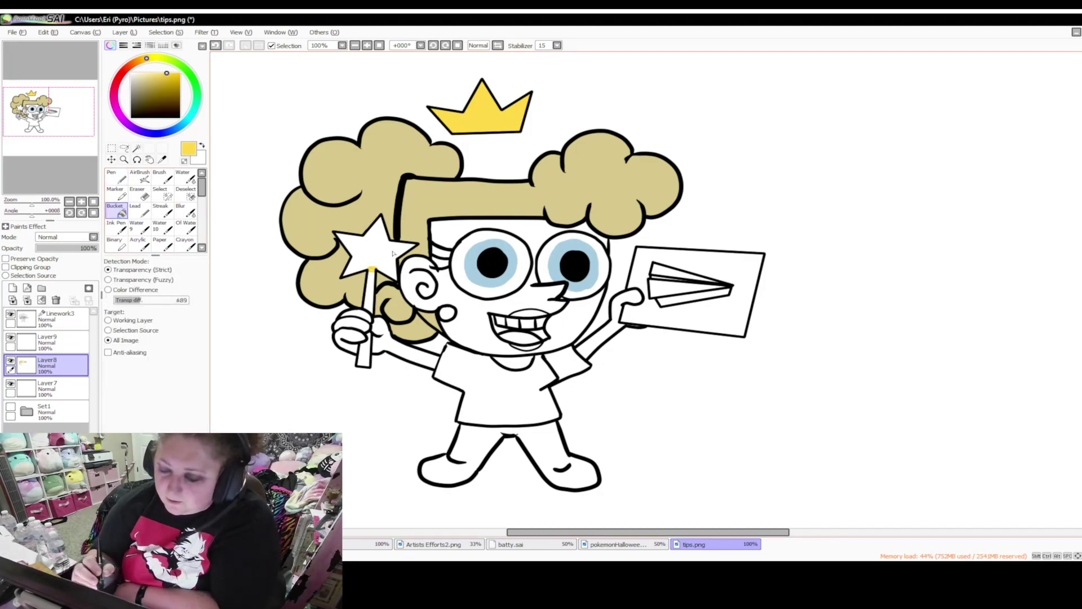
left_click(349, 261)
Fill the wand's handle with black above and below the hand, touching up its join with the star
left_click(131, 117)
left_click(369, 298)
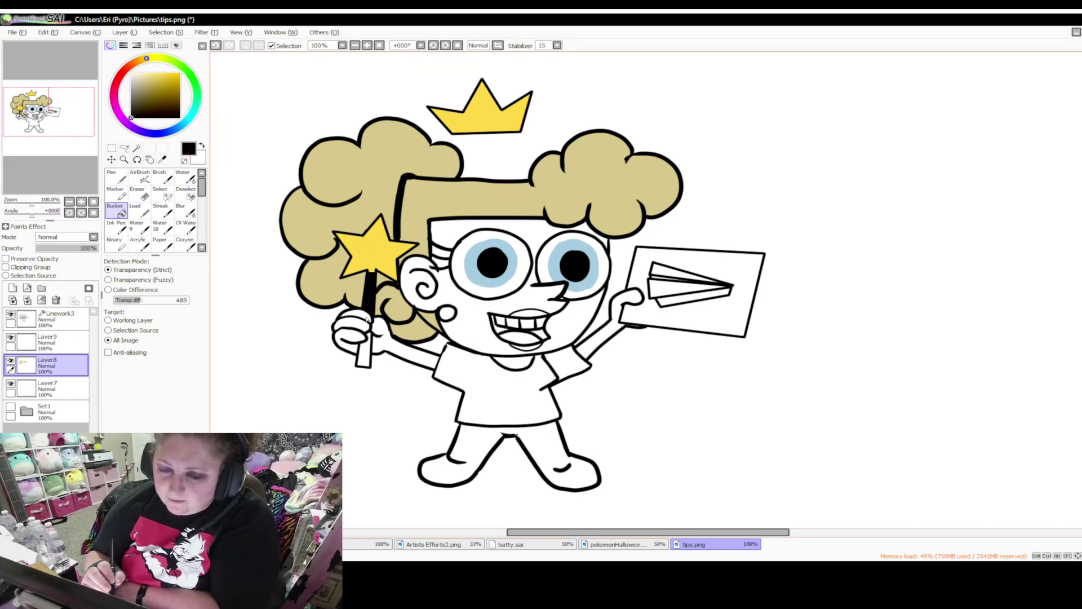
left_click(365, 355)
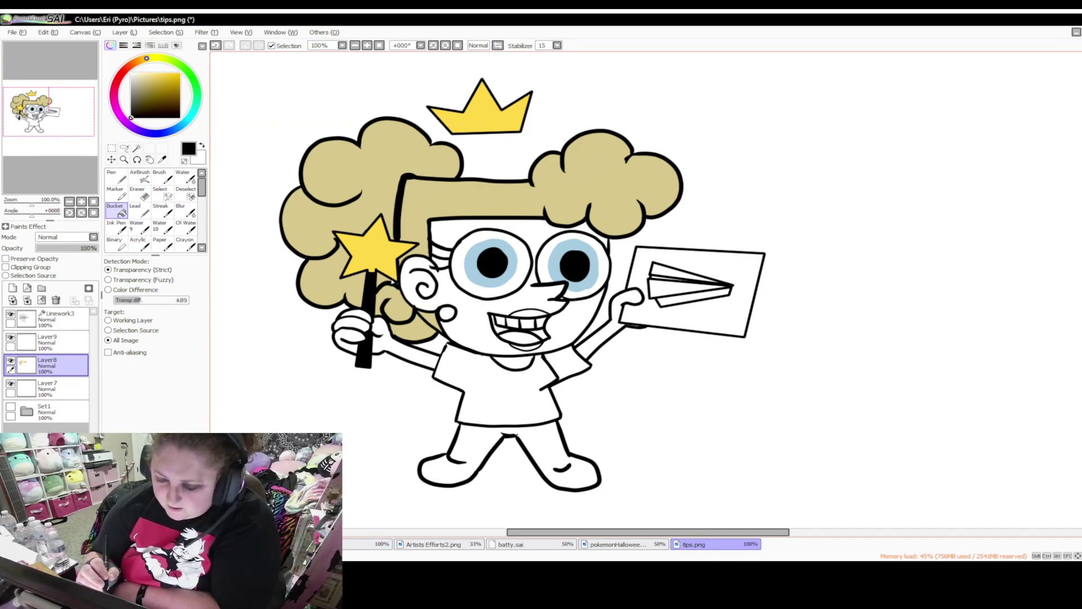
key("n")
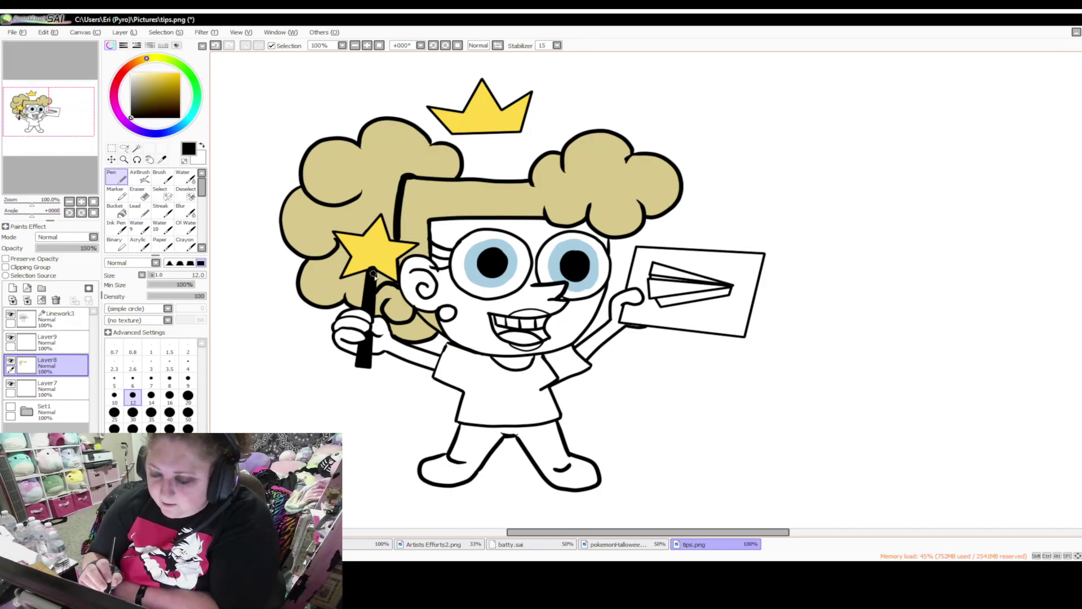
Fill the character's face and ear with a pale peach skin colour using the Bucket tool
mouse_move(522, 534)
left_mouse_down()
mouse_move(544, 540)
mouse_move(495, 521)
left_mouse_up()
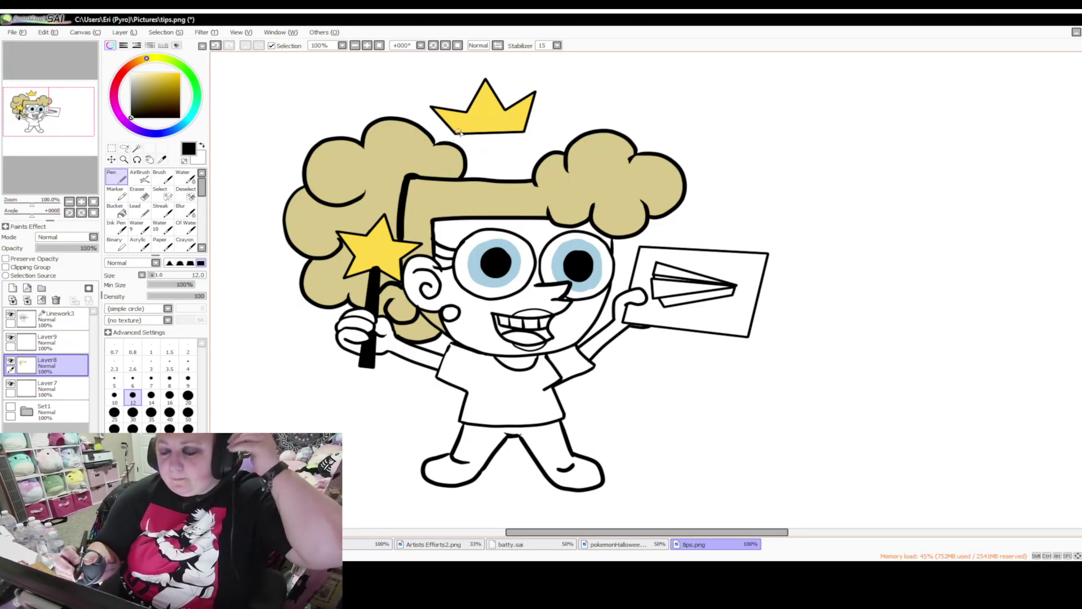
left_click(140, 81)
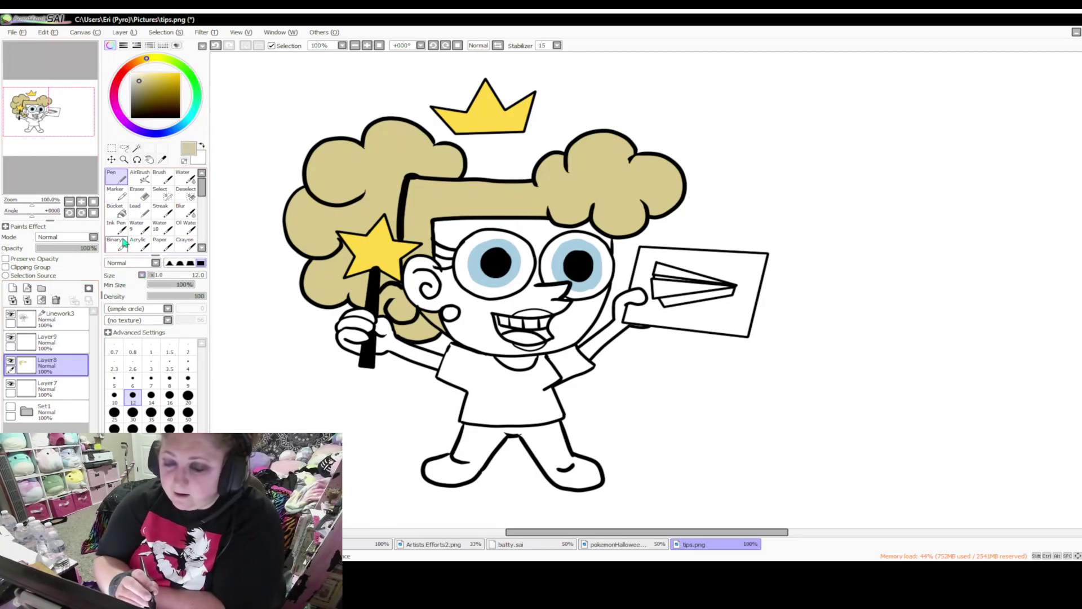
left_click(140, 76)
left_click(139, 61)
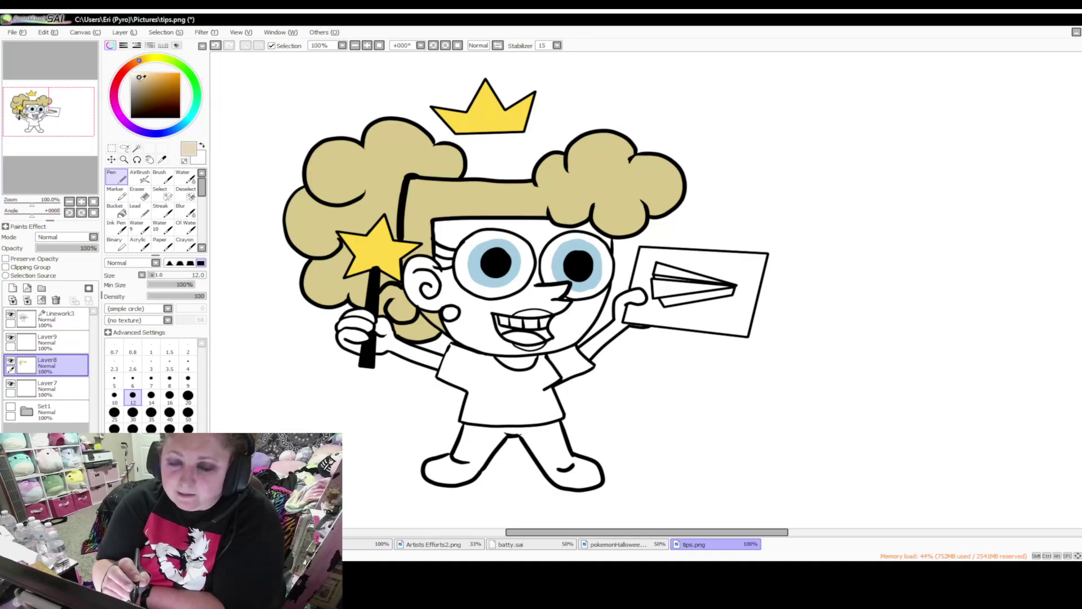
left_click(139, 73)
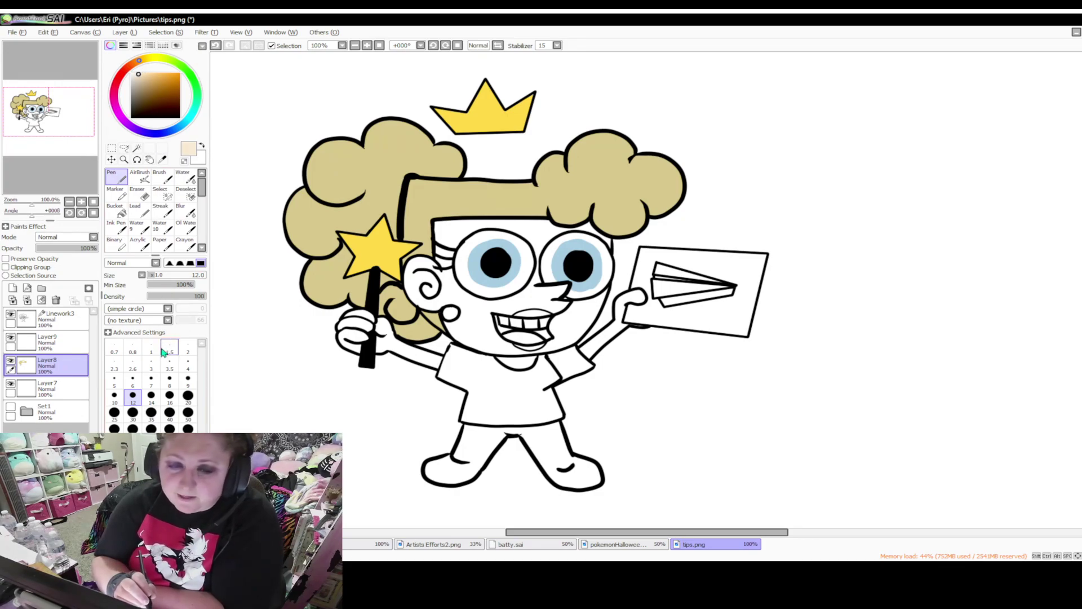
left_click(117, 211)
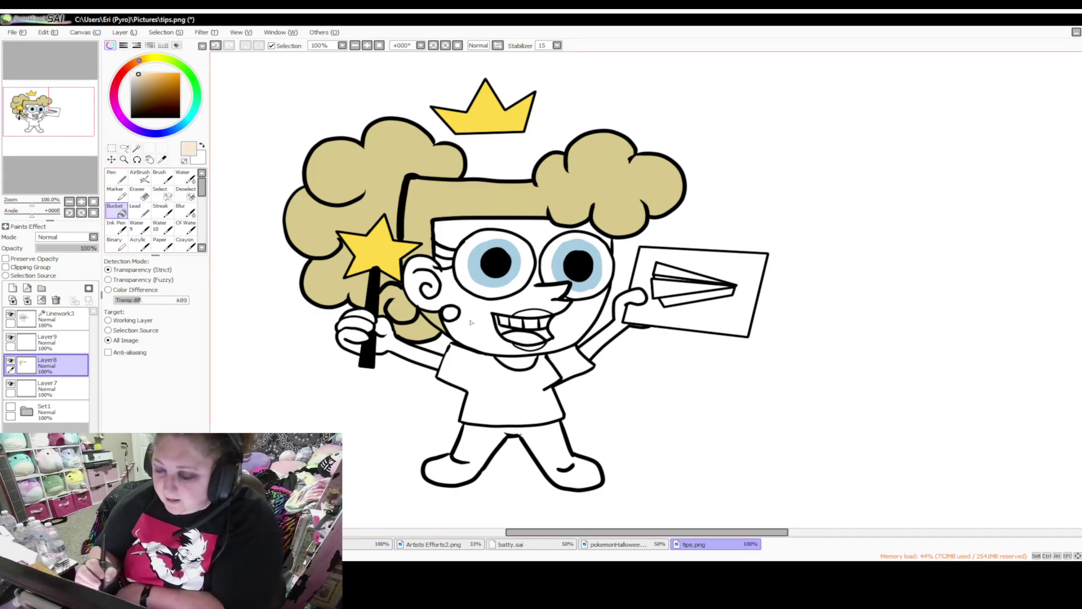
left_click(432, 304)
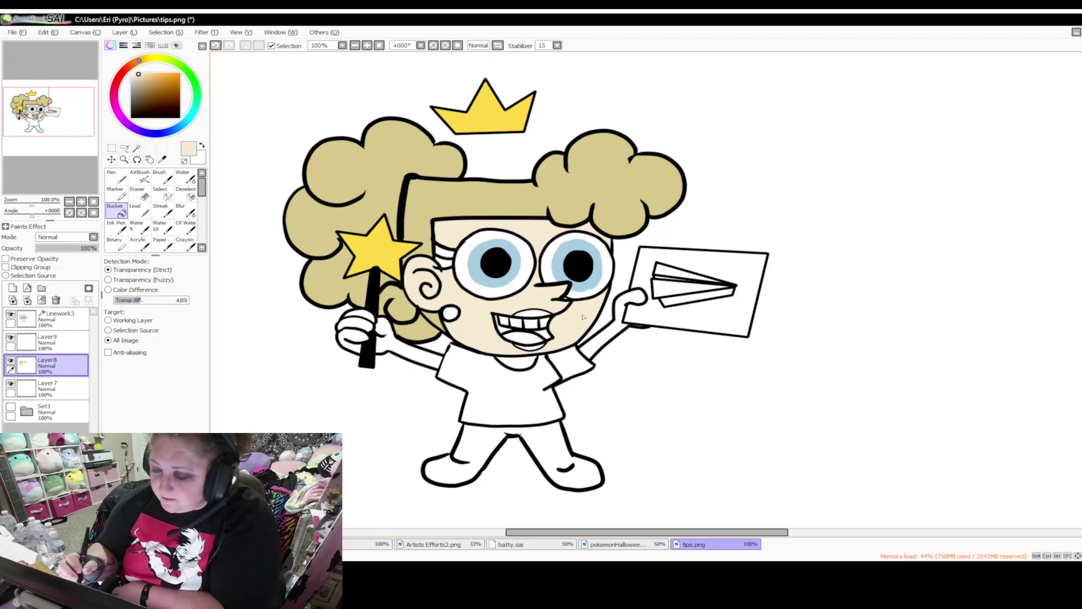
Fill both arms, the hands and the neck opening with the same pale peach
left_click(586, 353)
left_click(391, 348)
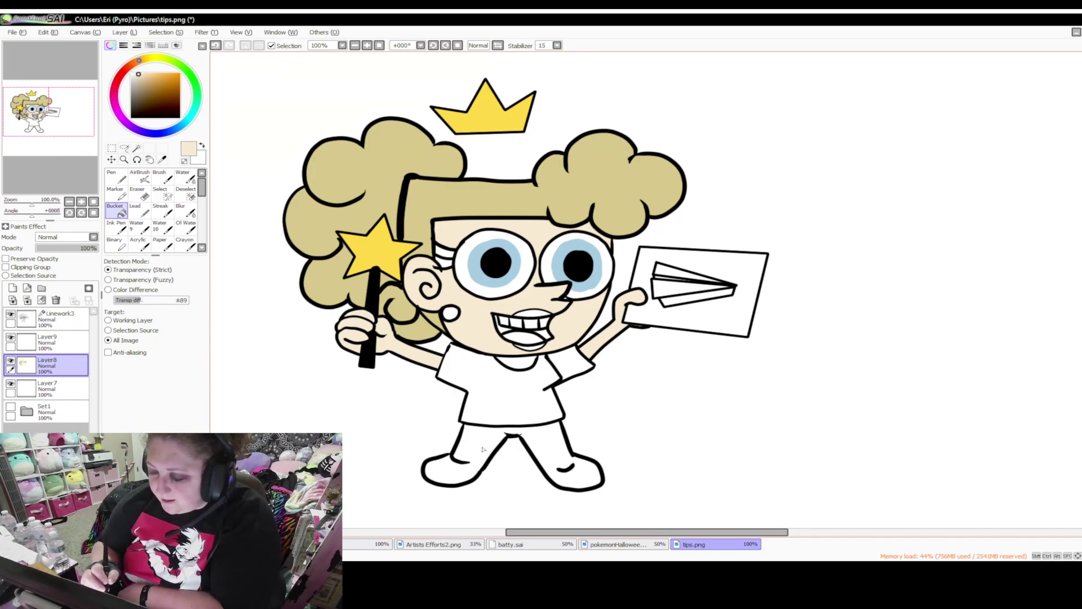
left_click(519, 367)
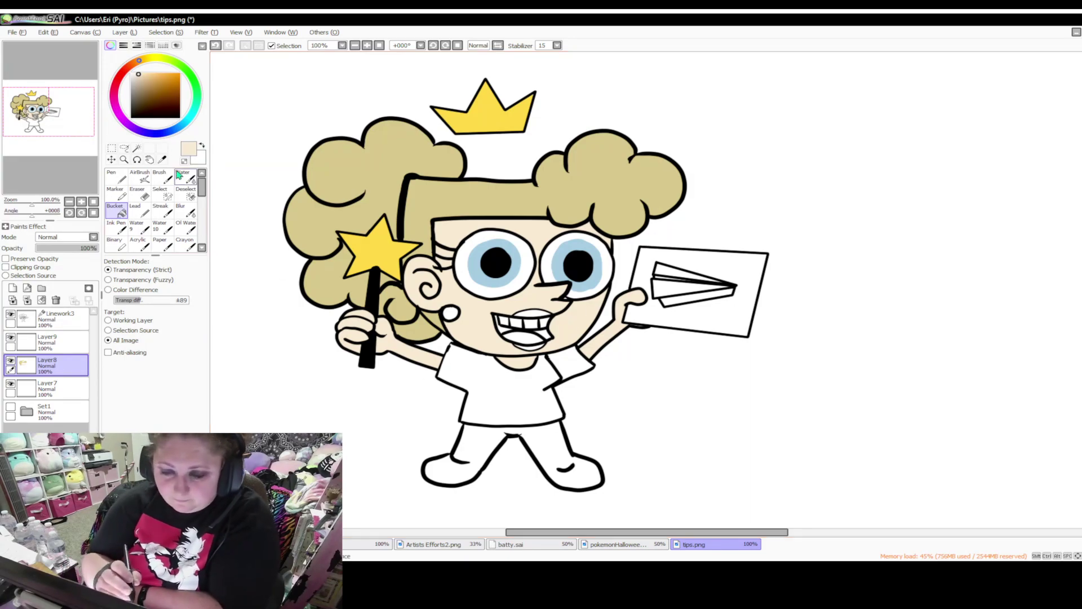
Fill the round earring below the ear with a medium purple using the Bucket tool
left_click(128, 125)
left_click_drag(158, 80, 157, 90)
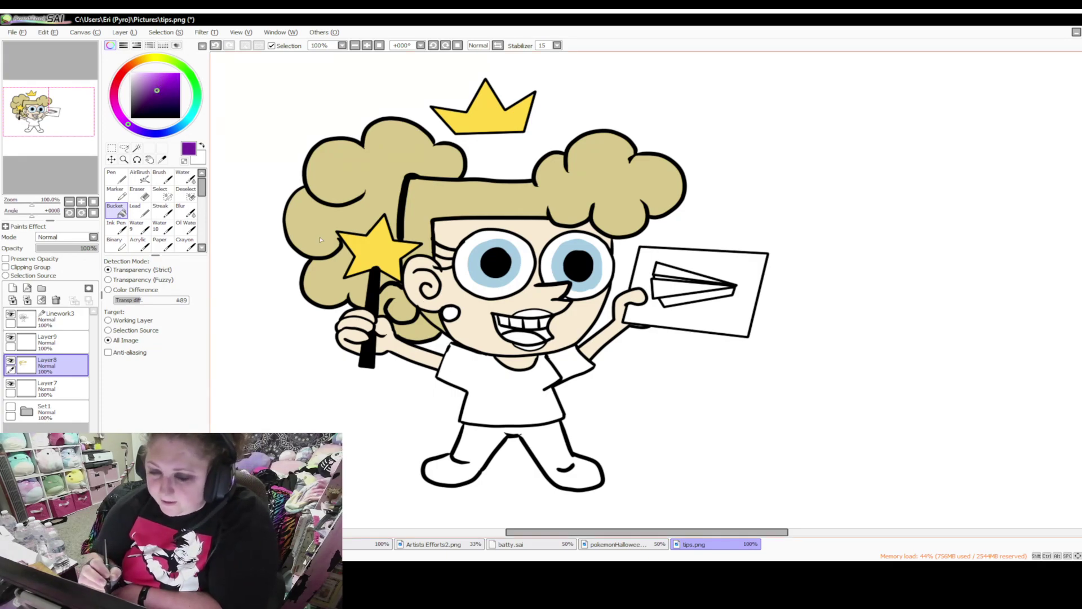
left_click(367, 45)
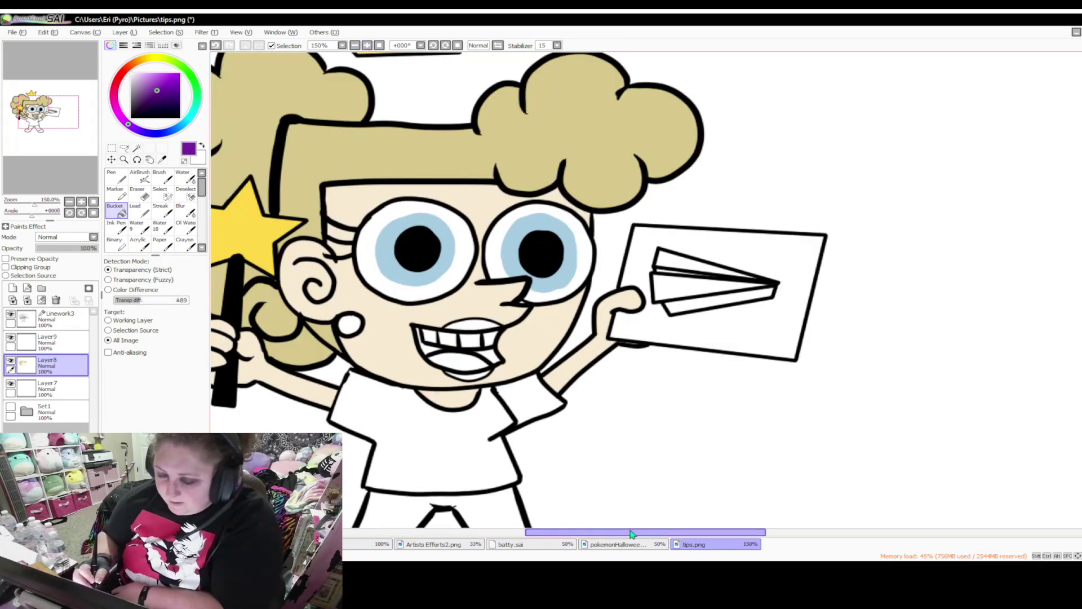
left_click_drag(602, 536, 576, 535)
left_click(148, 92)
left_click(147, 83)
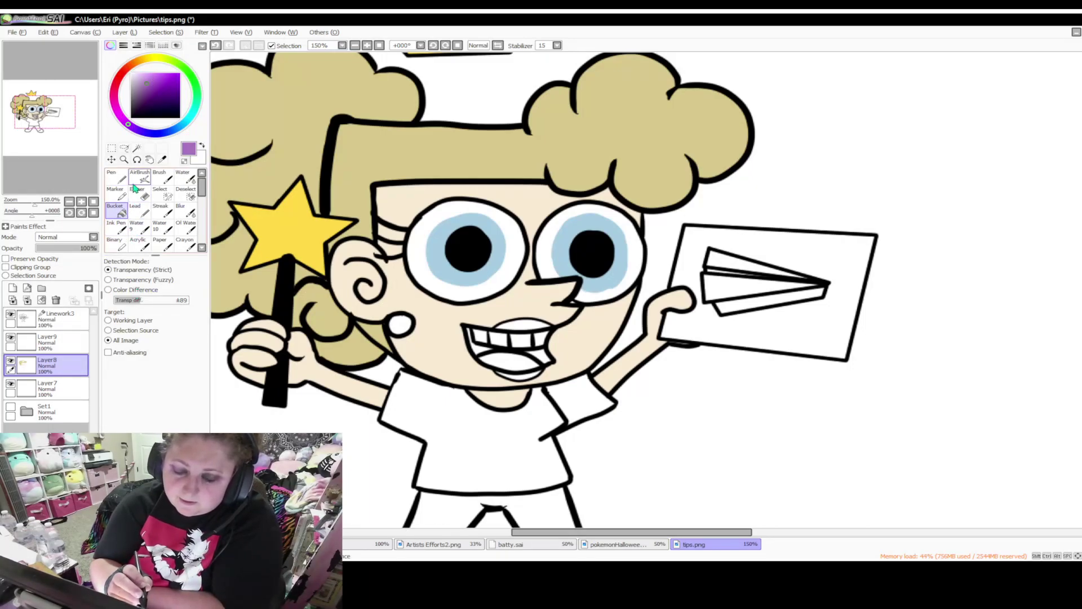
left_click(400, 328)
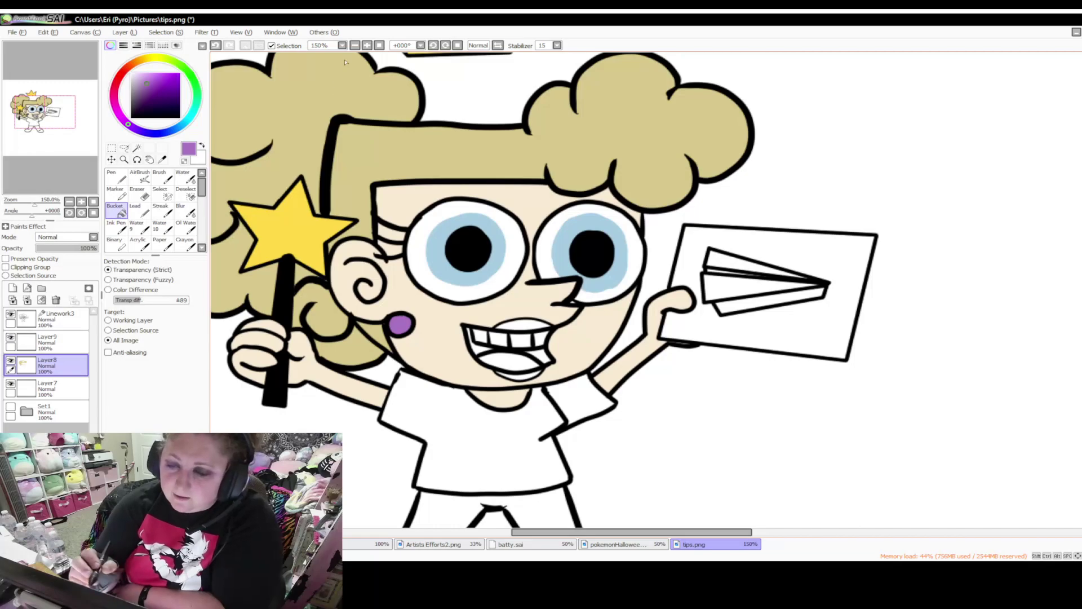
Fill the shirt and both sleeves with light orchid pink, and the trousers and shoes with black
left_click(355, 45)
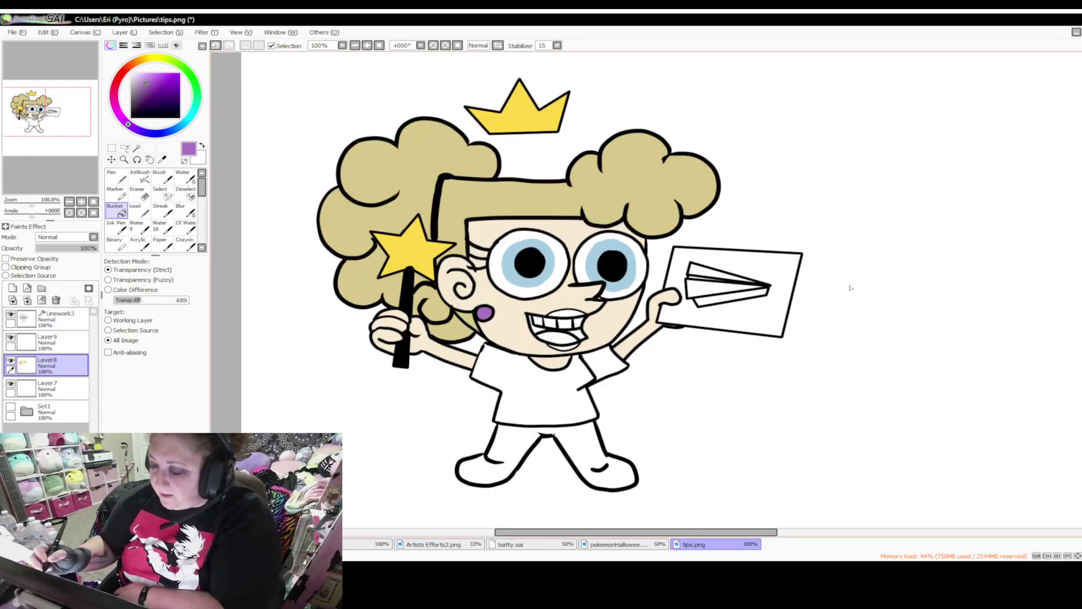
scroll(703, 287, "down", 2)
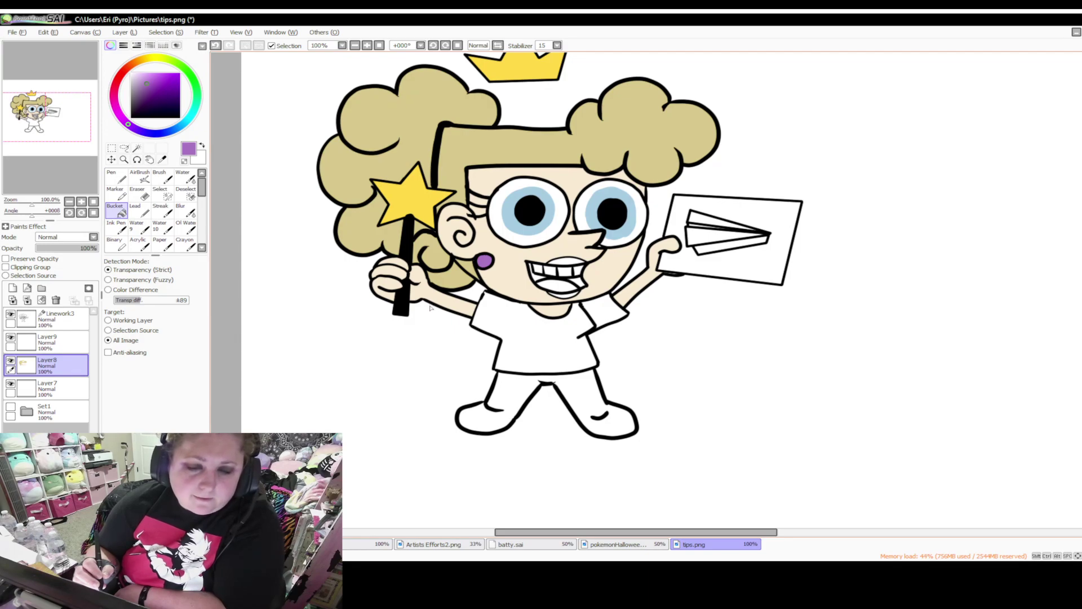
left_click(120, 112)
left_click(143, 79)
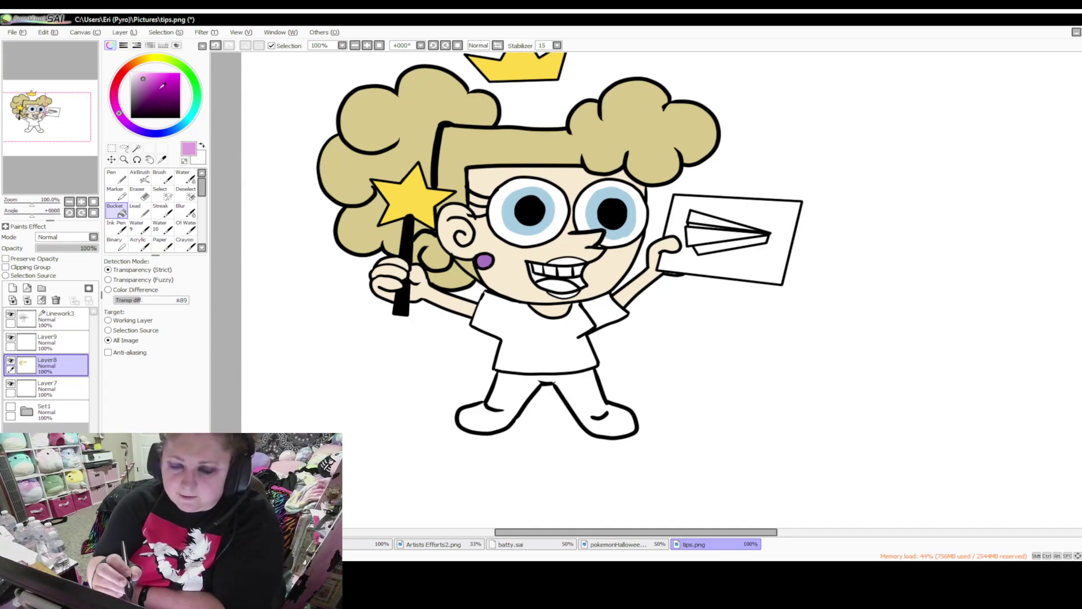
left_click(503, 315)
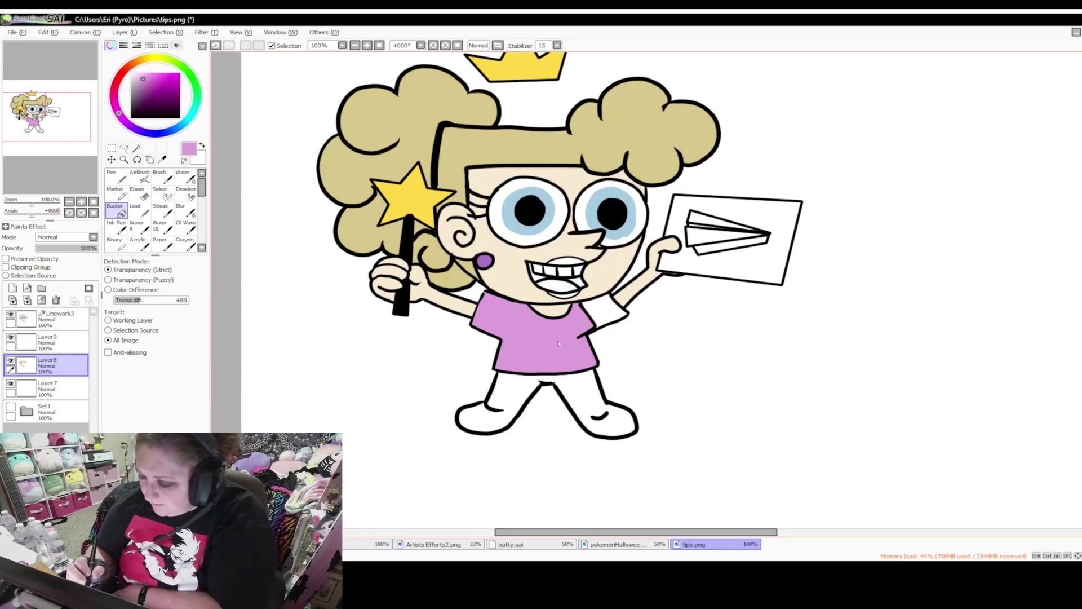
left_click(605, 314)
left_click_drag(141, 102, 130, 116)
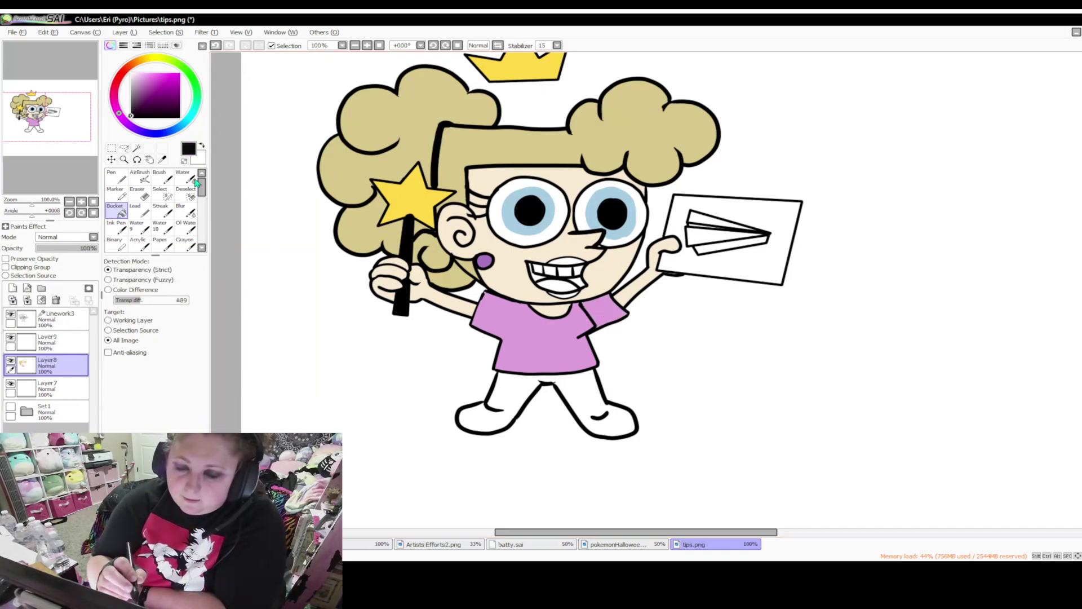
left_click(570, 387)
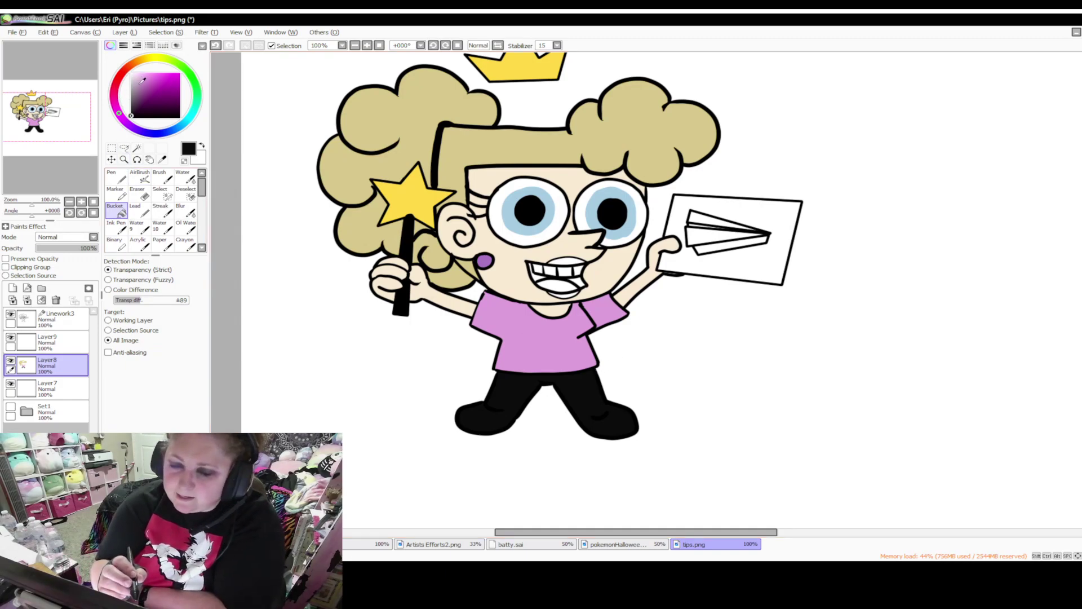
Fill the inside of the mouth on both sides of the tongue with a dusky rose pink
left_click_drag(557, 534, 581, 536)
left_click(367, 45)
left_click(115, 93)
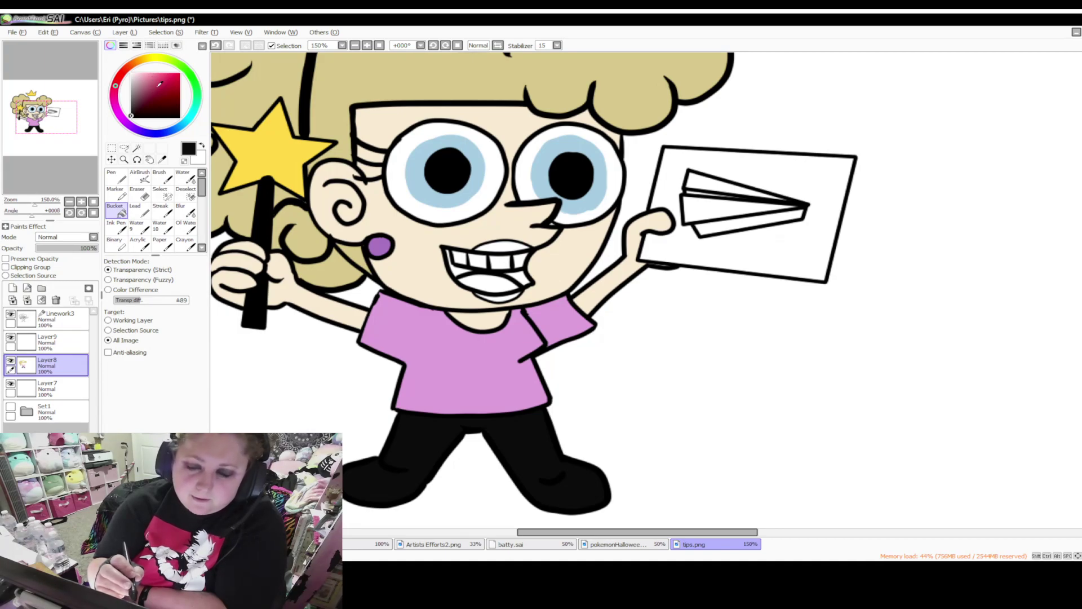
left_click_drag(150, 80, 144, 77)
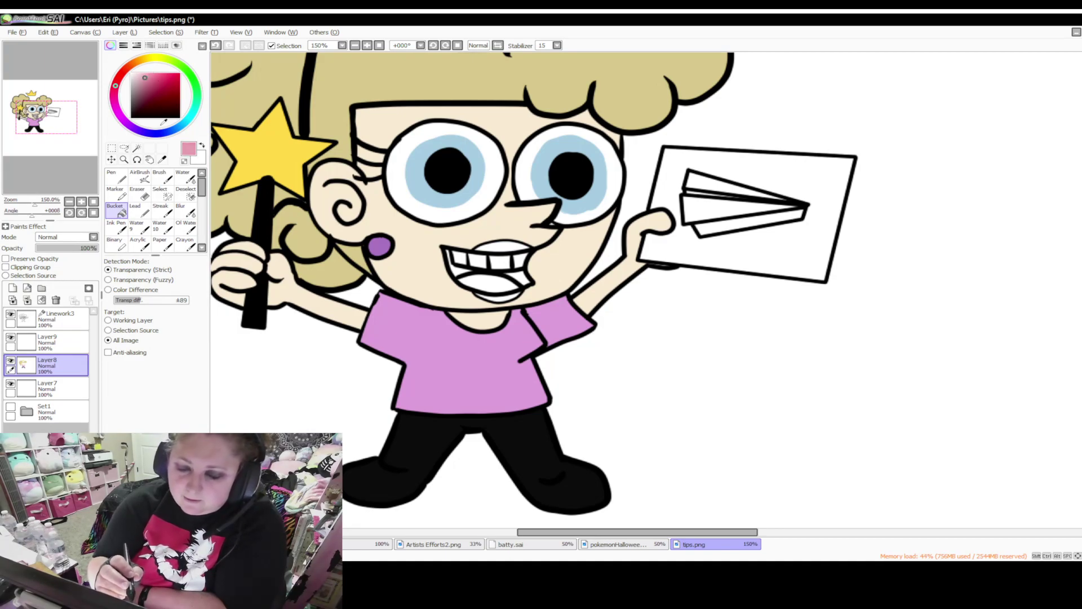
left_click(147, 80)
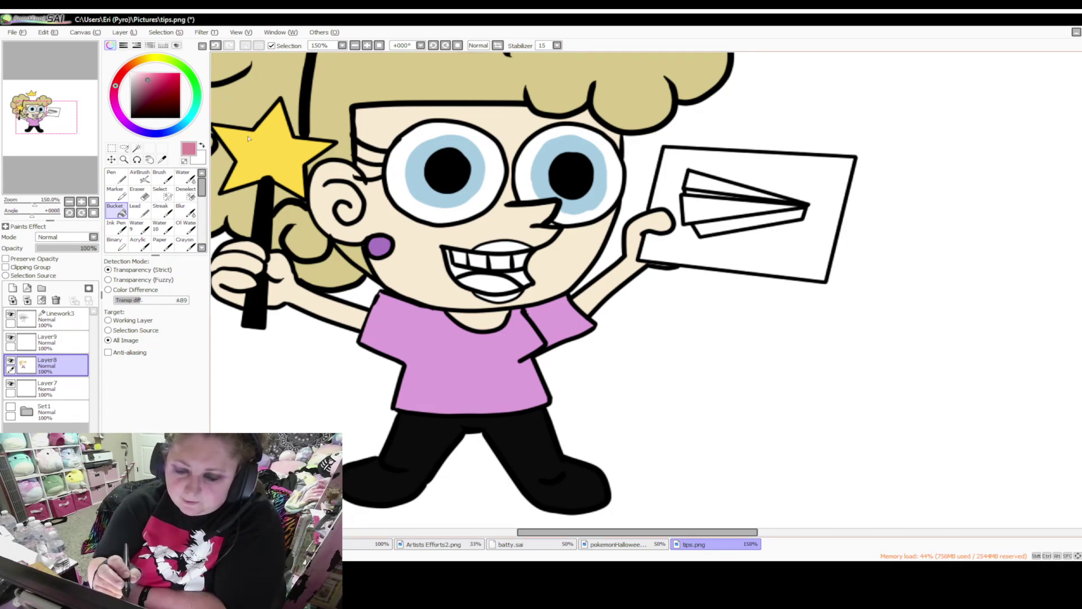
left_click(458, 271)
left_click(521, 278)
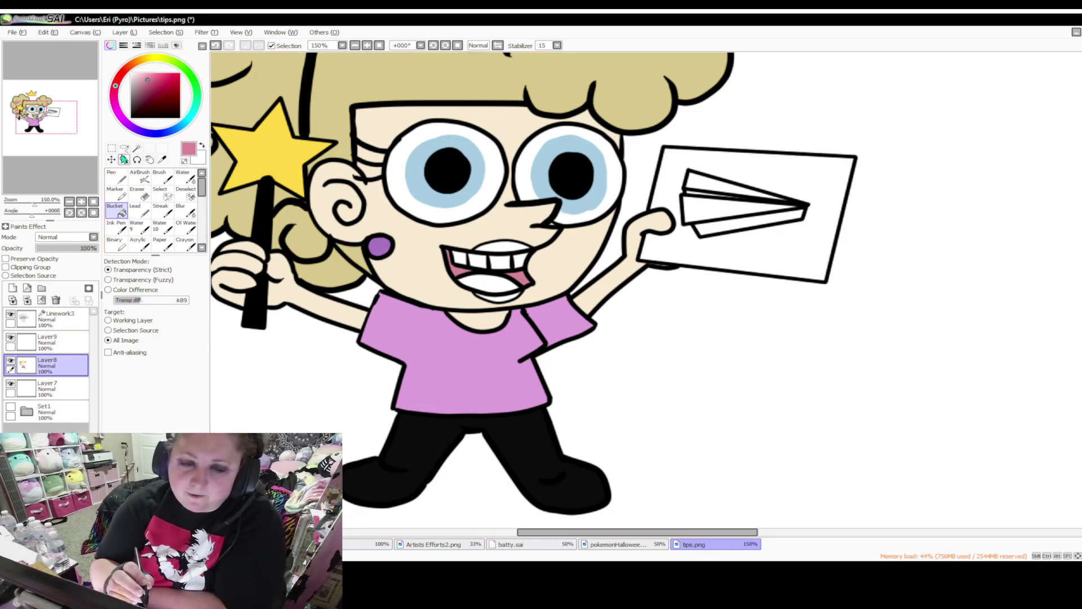
Paint the tongue pale pink with the Pen at size 9
left_click_drag(148, 77, 143, 74)
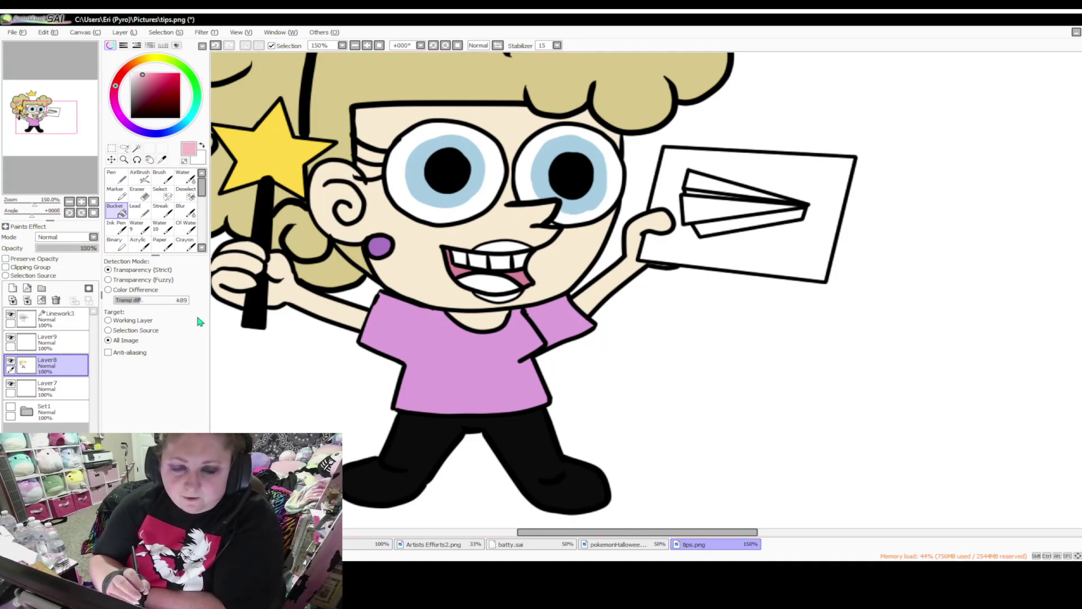
left_click(121, 179)
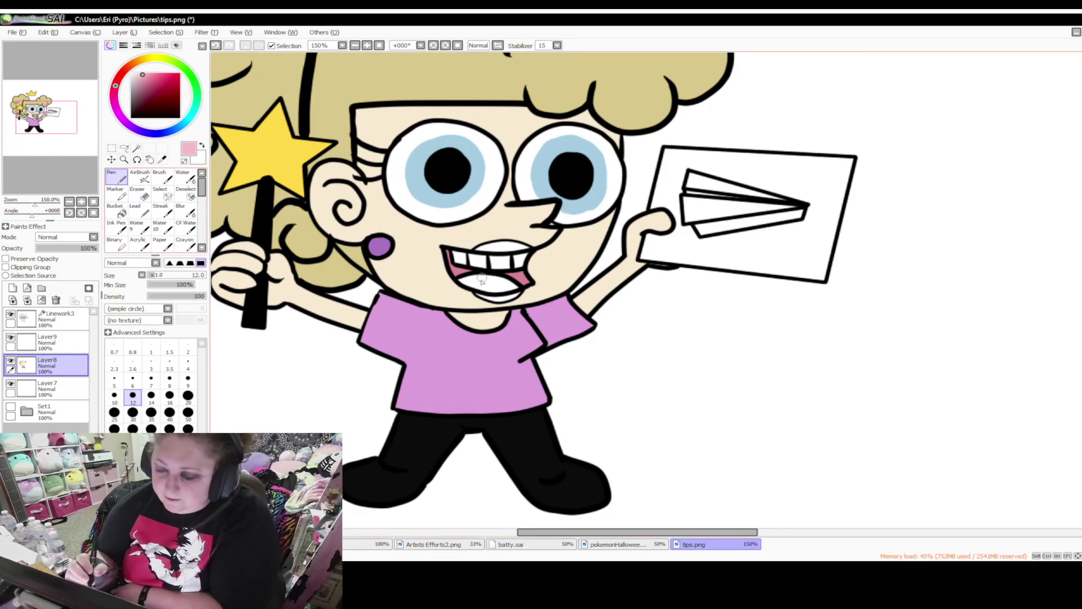
left_click(187, 381)
mouse_move(465, 277)
left_mouse_down()
mouse_move(514, 286)
mouse_move(496, 290)
left_mouse_up()
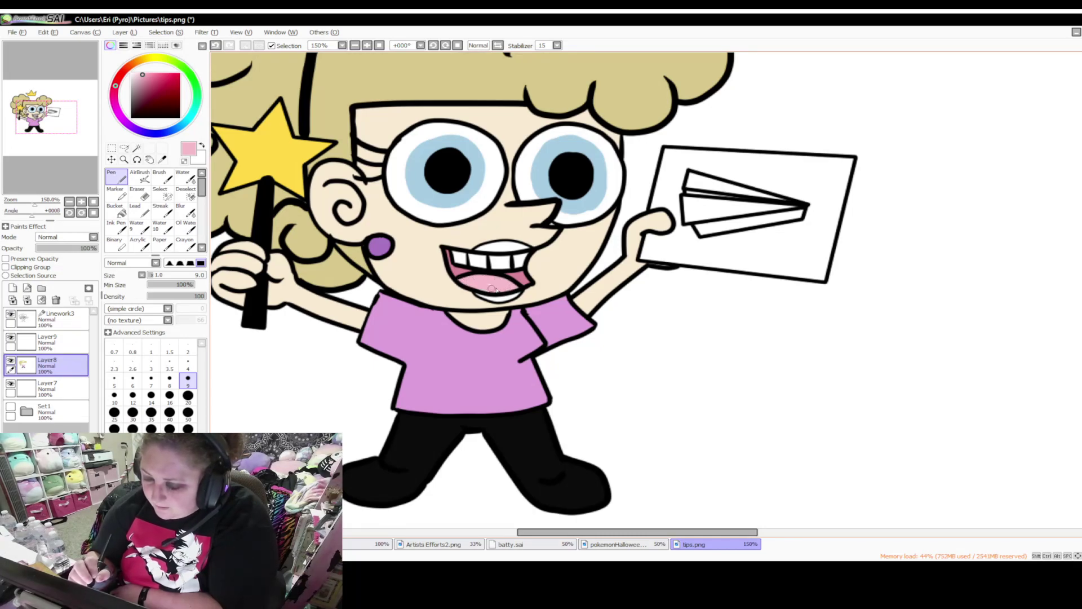
Paint the lips a slightly stronger pink, using the Pen at size 9 for the upper lip and size 6 for the lower
left_click(147, 74)
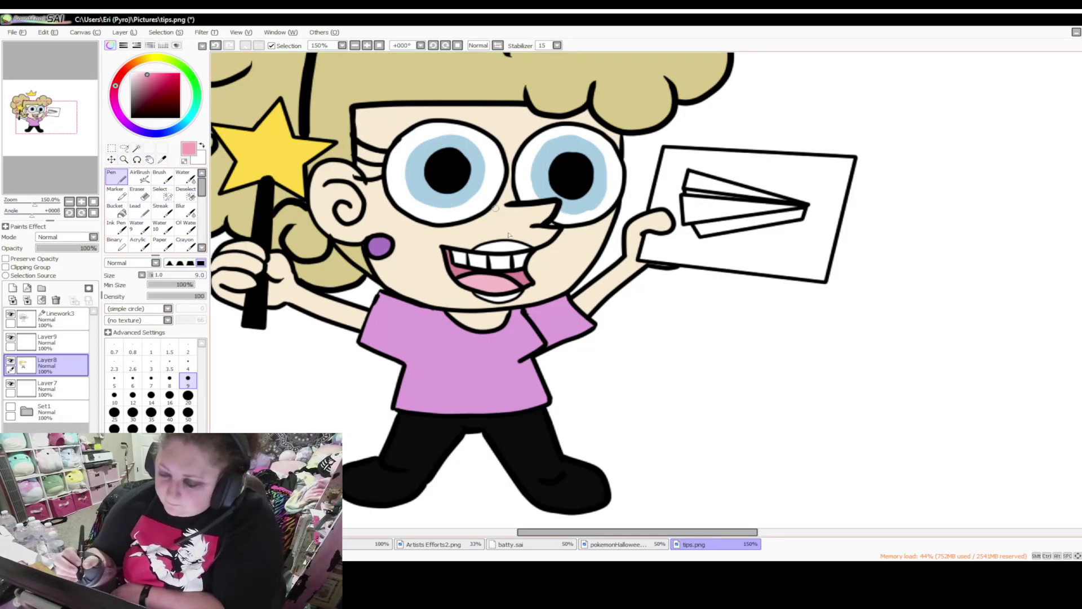
left_click_drag(487, 246, 524, 254)
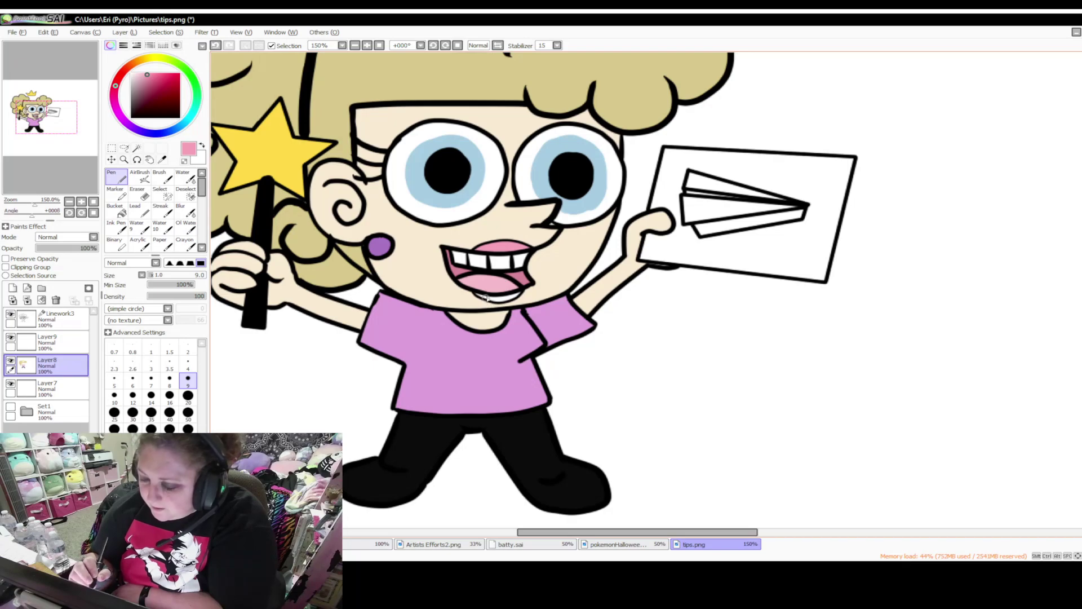
left_click(133, 383)
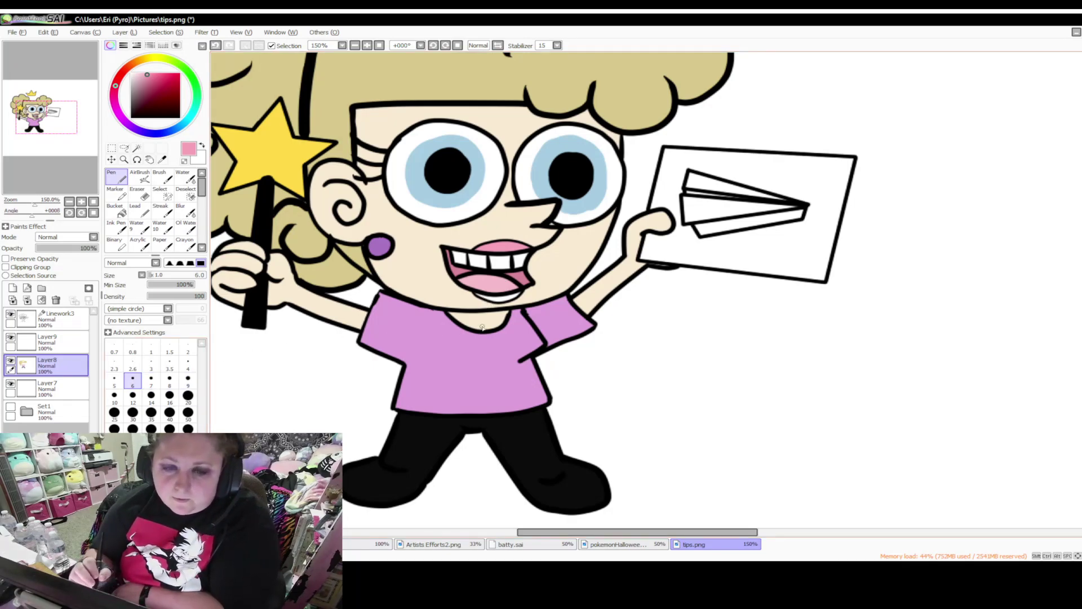
left_click_drag(478, 295, 501, 298)
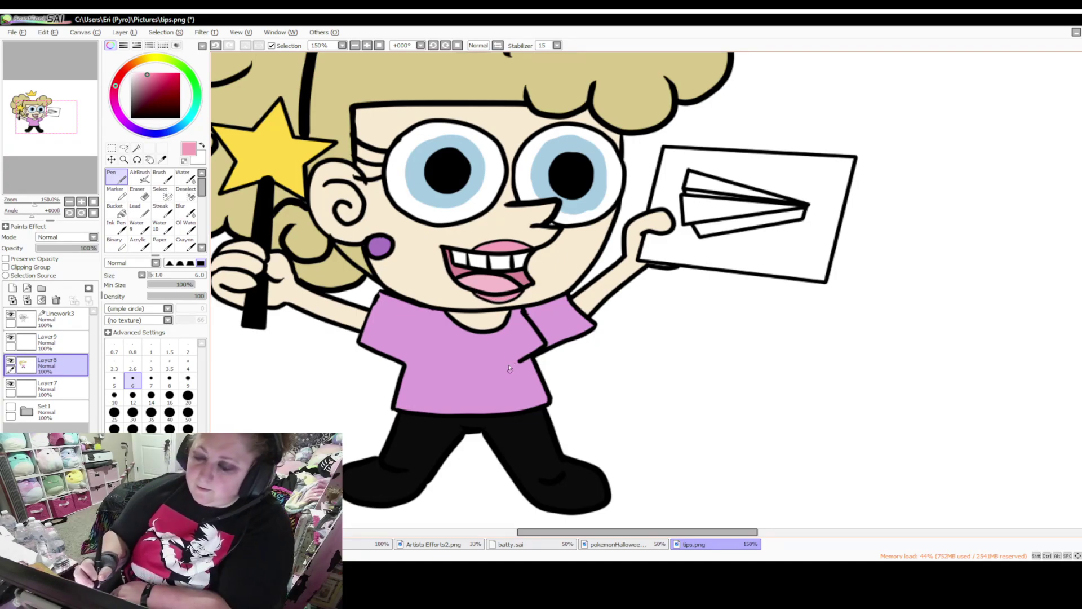
Fill the sign's background around the paper airplane with light sky blue using the Bucket tool
scroll(724, 313, "up", 2)
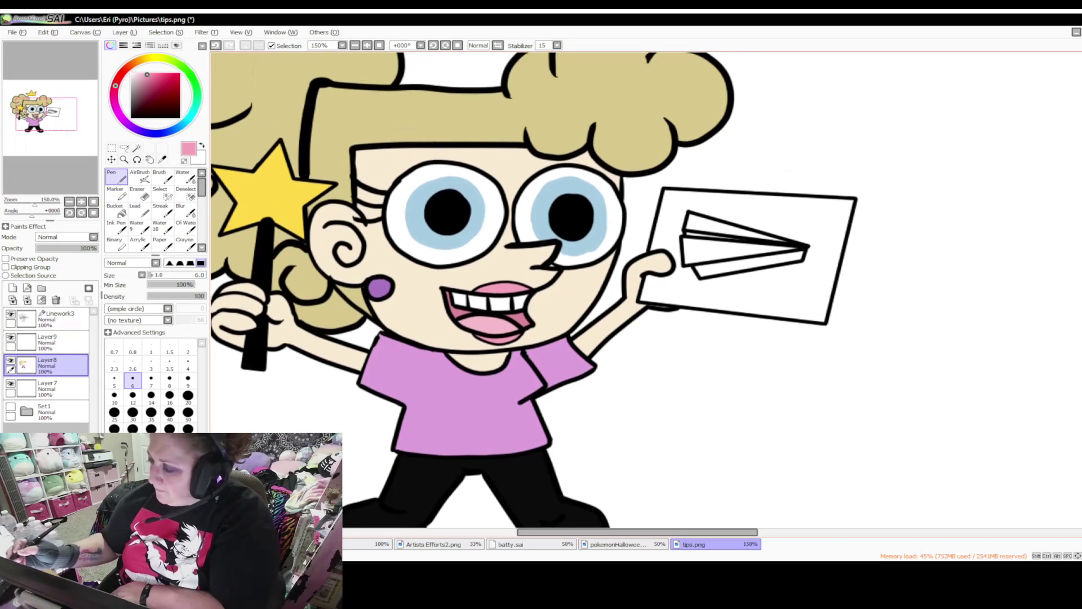
left_click_drag(656, 534, 710, 535)
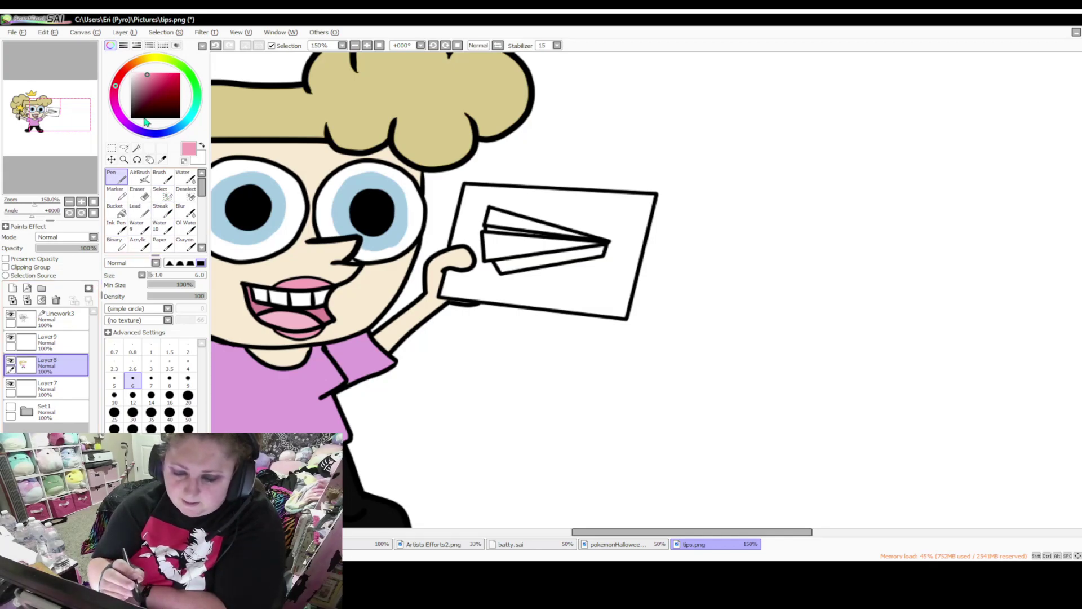
left_click(182, 127)
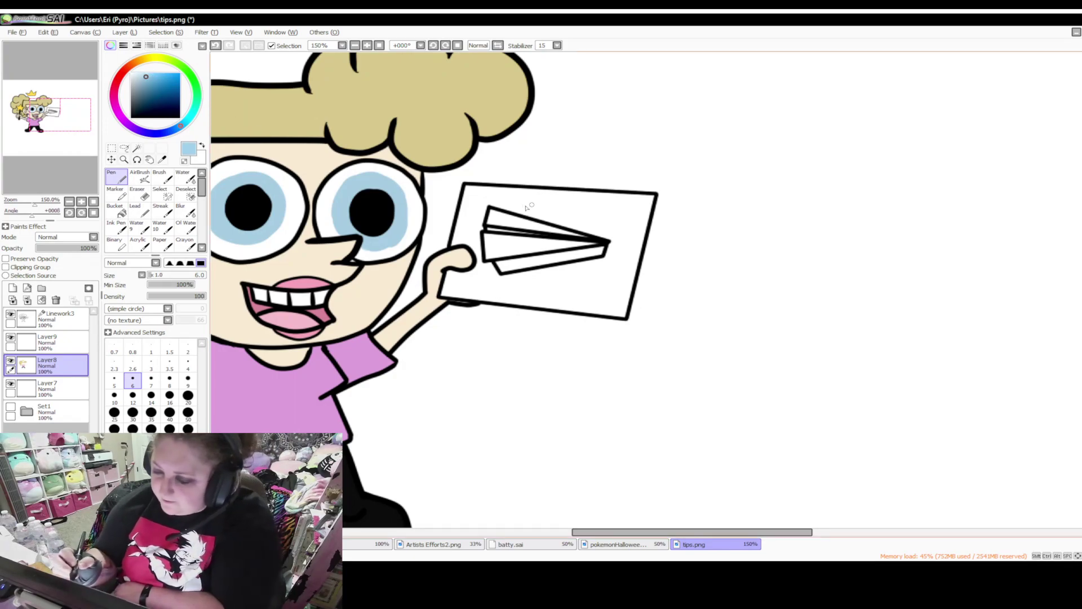
left_click(116, 210)
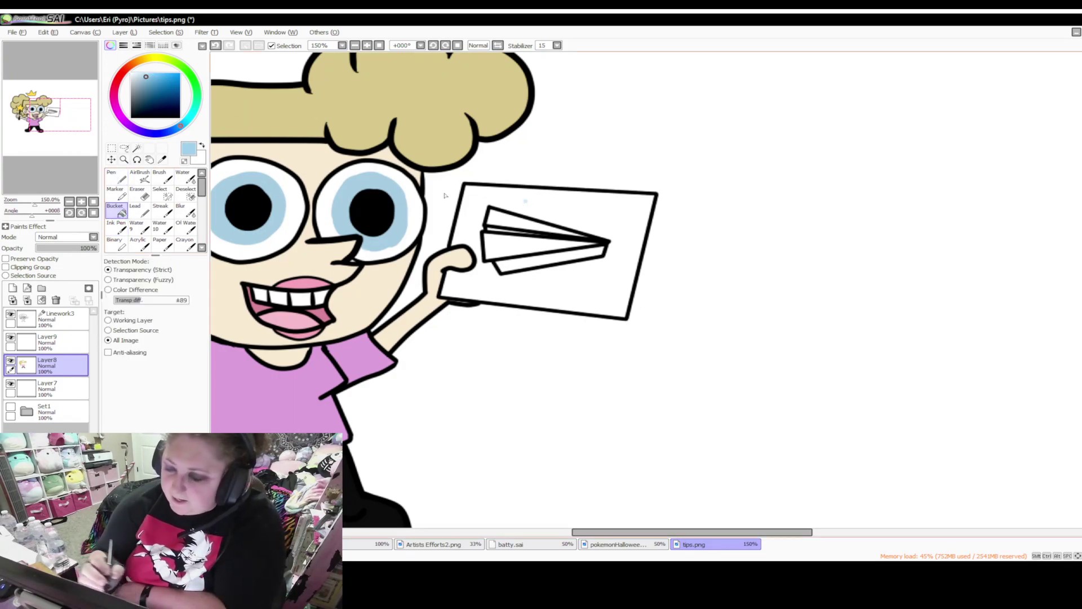
left_click(570, 215)
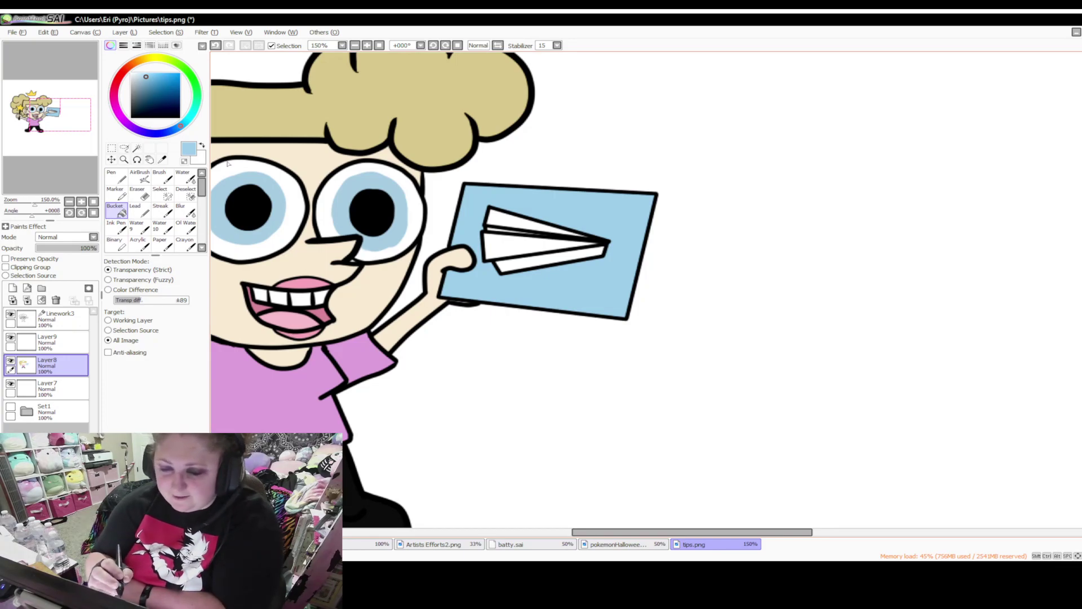
Paint rounded clouds in a paler blue along the sign's lower edge with the Pen at size 20
left_click(155, 80)
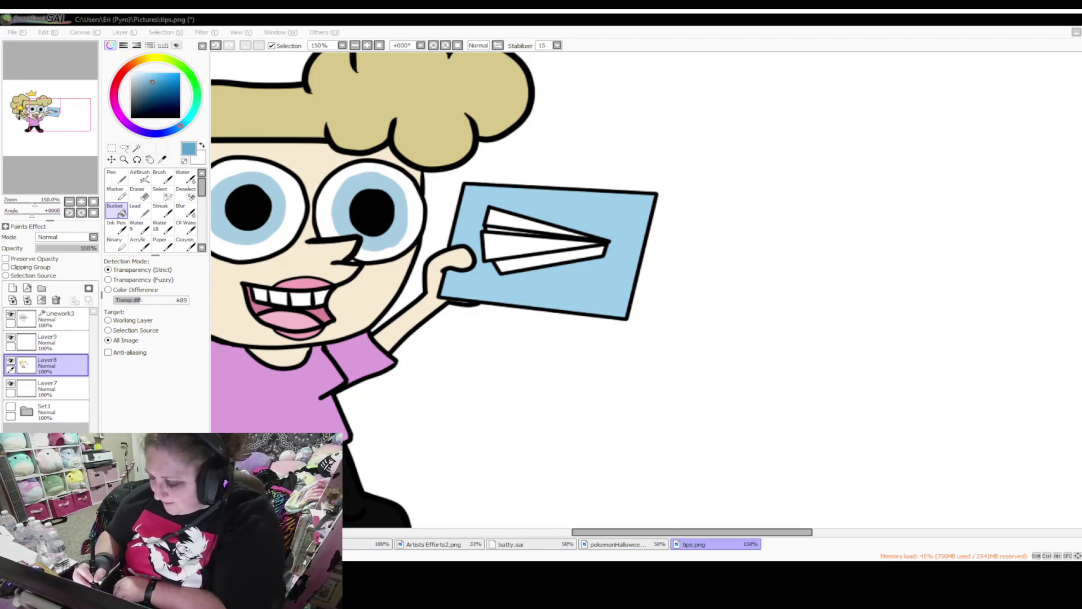
left_click_drag(604, 533, 589, 533)
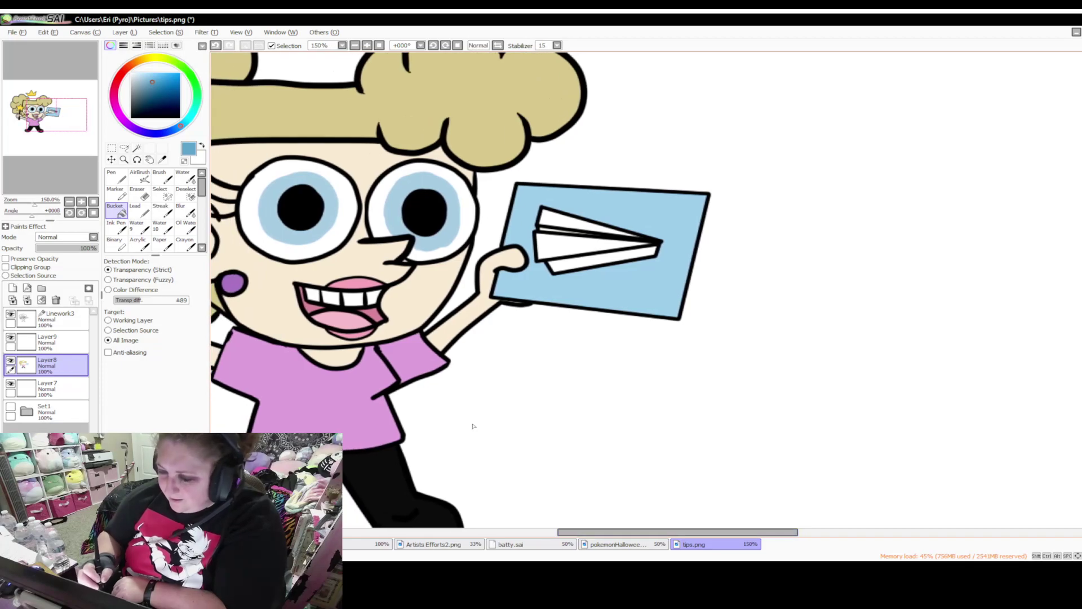
left_click(141, 75)
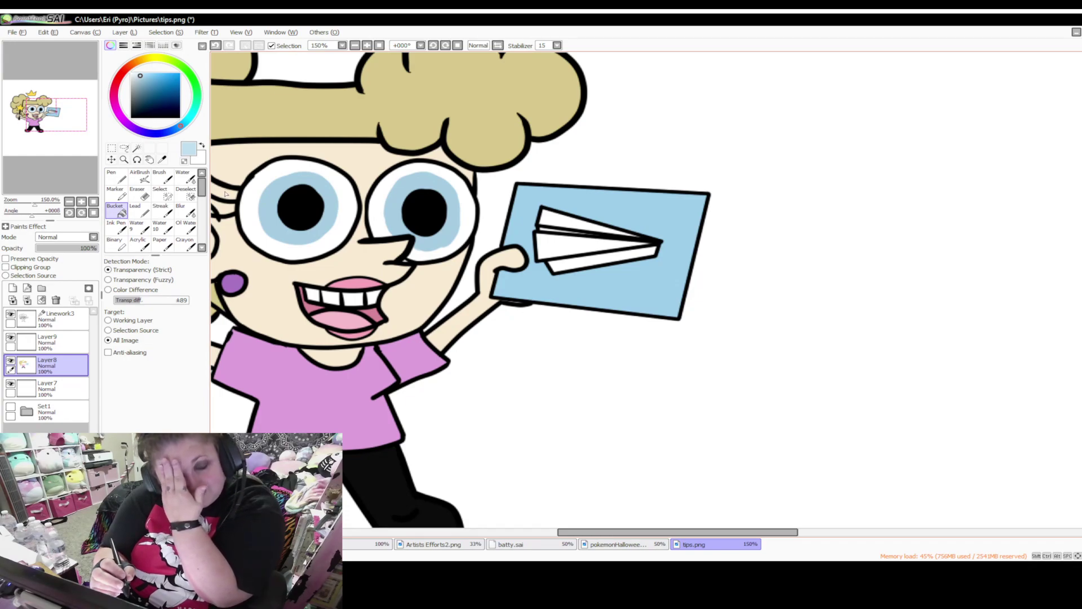
key("n")
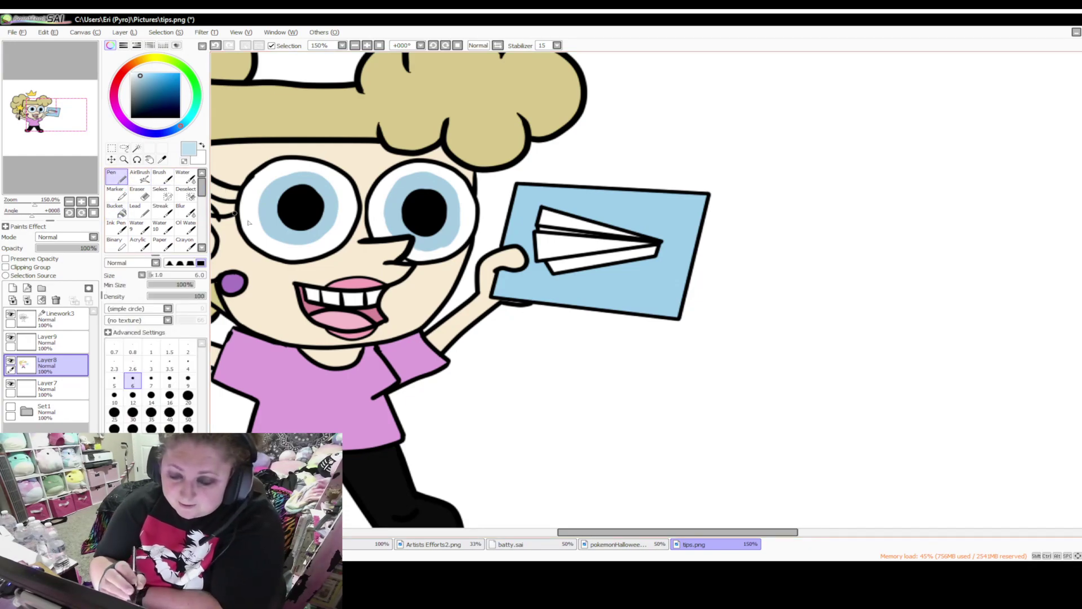
left_click(188, 395)
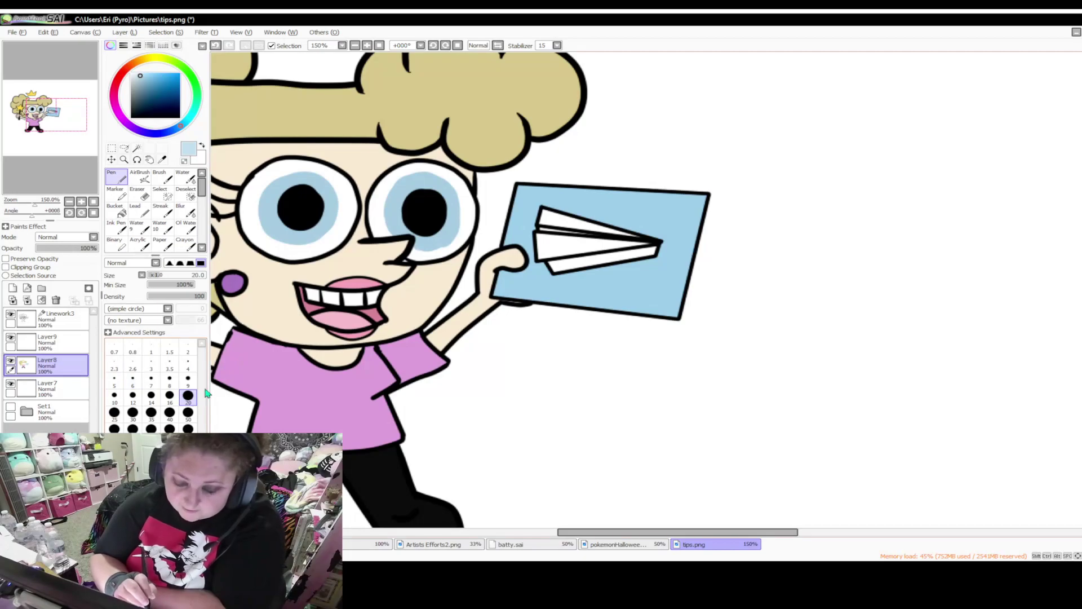
mouse_move(677, 279)
left_mouse_down()
mouse_move(645, 283)
mouse_move(662, 278)
mouse_move(633, 306)
mouse_move(679, 286)
mouse_move(670, 310)
mouse_move(592, 302)
mouse_move(653, 306)
left_mouse_up()
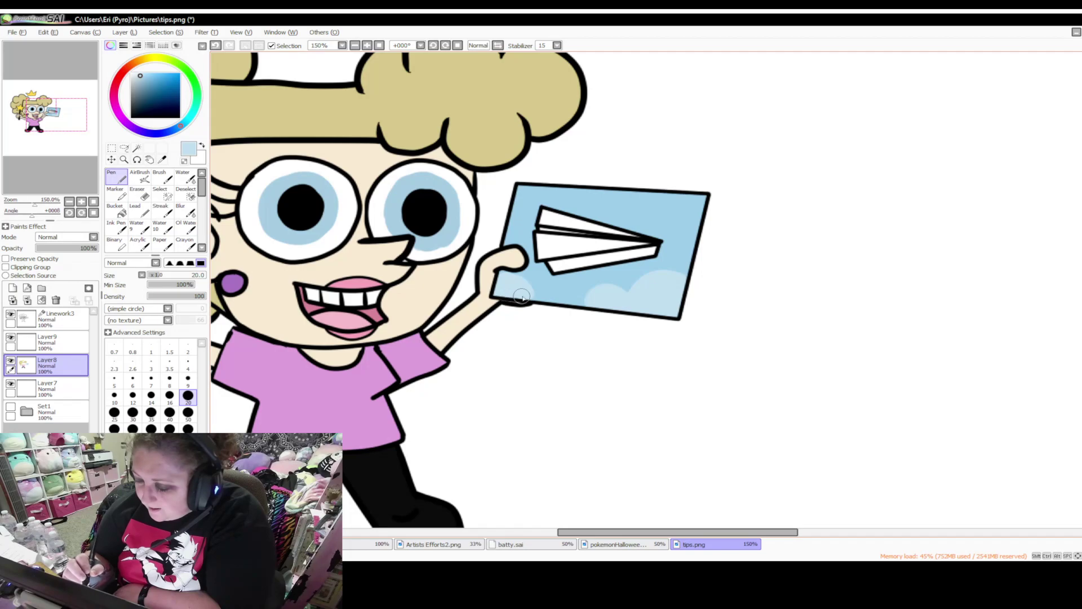
left_click_drag(534, 294, 584, 300)
Build the pale blue clouds up higher toward the sign's right edge with the size 20 Pen
key("e")
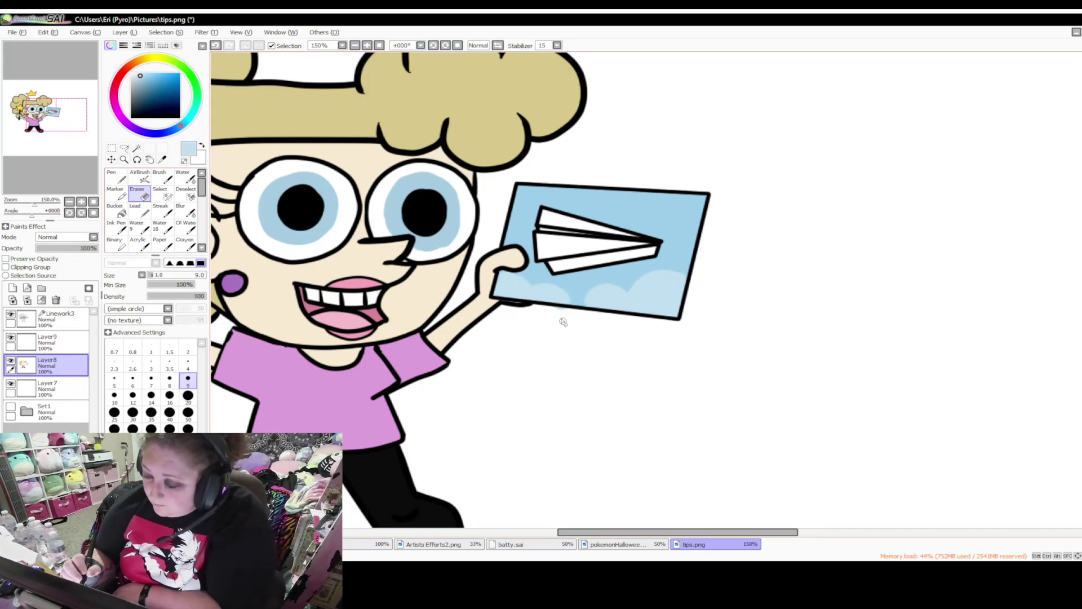
key("n")
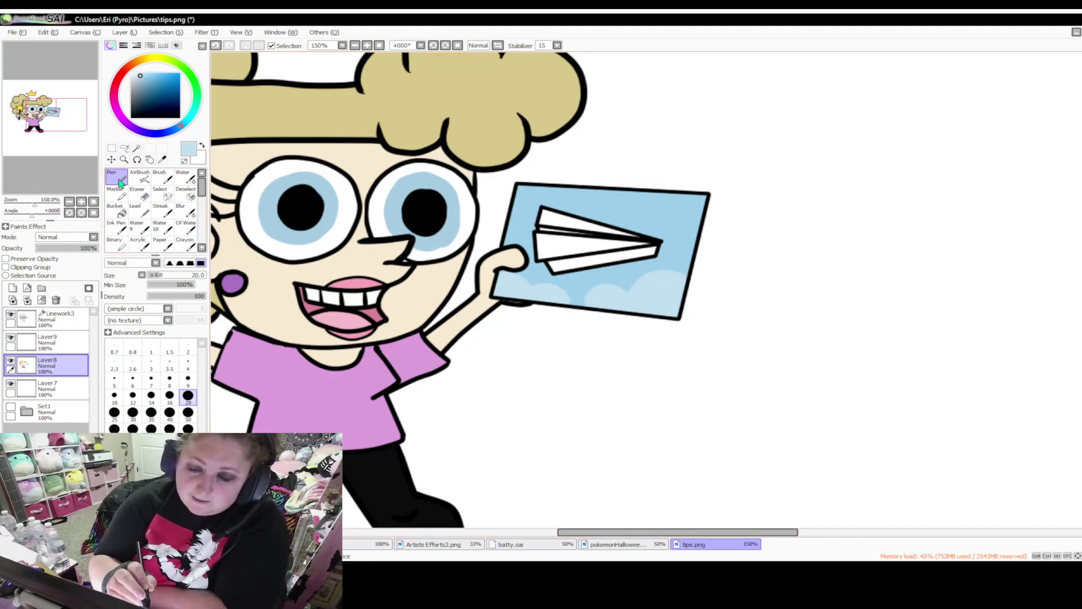
mouse_move(687, 247)
left_mouse_down()
mouse_move(656, 286)
mouse_move(677, 285)
mouse_move(671, 272)
mouse_move(683, 270)
mouse_move(632, 281)
mouse_move(647, 302)
mouse_move(620, 299)
left_mouse_up()
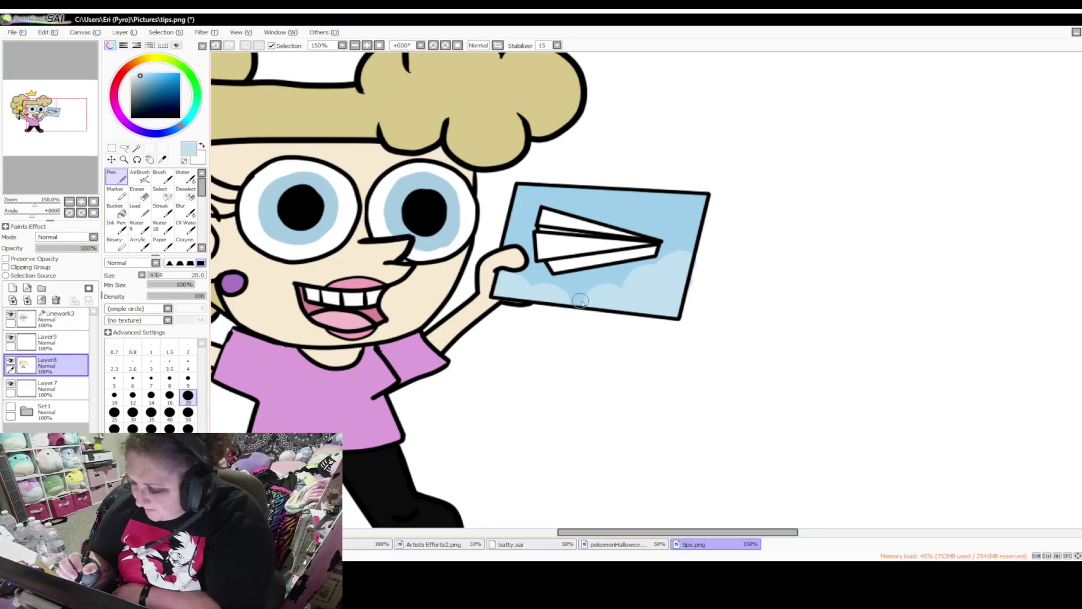
Paint a second, lighter row of pale blue clouds over the sign's lower clouds with the Pen at size 20
left_click(137, 73)
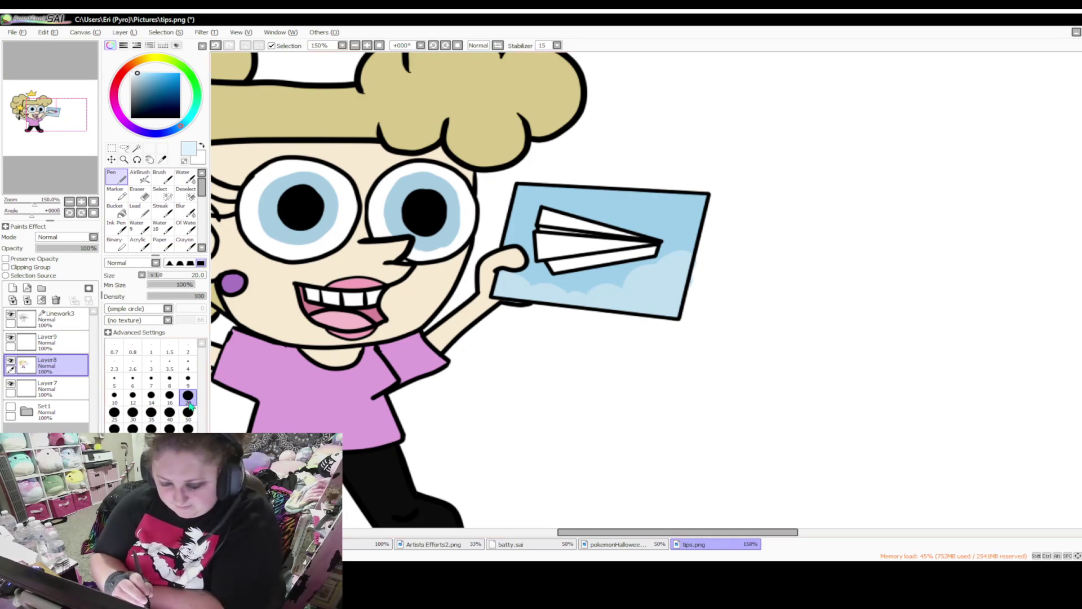
mouse_move(612, 305)
left_mouse_down()
mouse_move(637, 293)
mouse_move(655, 306)
mouse_move(631, 305)
mouse_move(657, 310)
mouse_move(635, 299)
mouse_move(610, 306)
mouse_move(669, 308)
mouse_move(677, 286)
left_mouse_up()
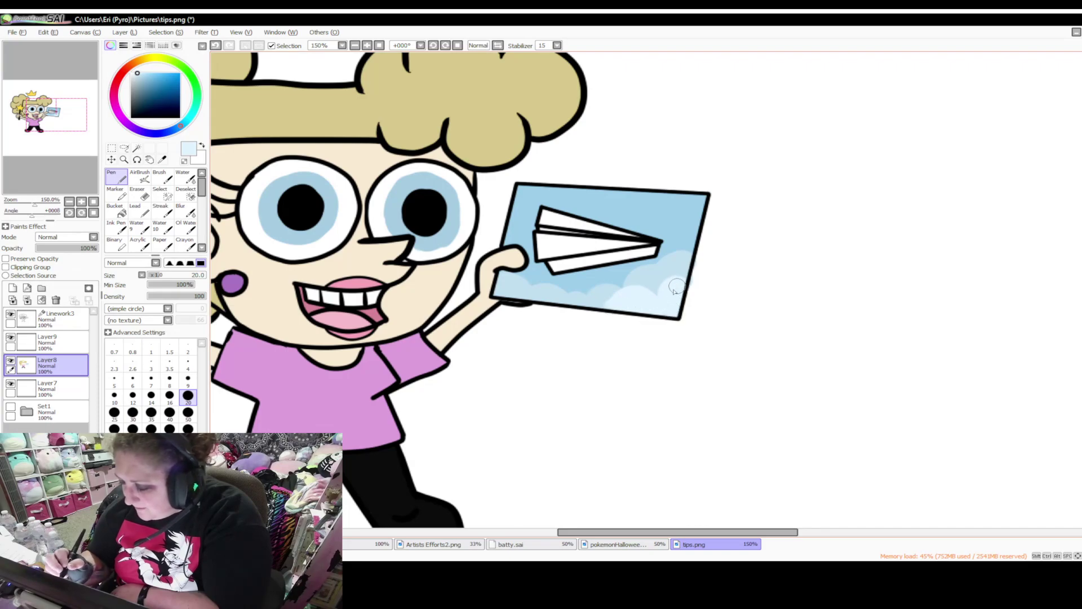
mouse_move(520, 291)
left_mouse_down()
mouse_move(510, 293)
mouse_move(535, 296)
mouse_move(503, 289)
left_mouse_up()
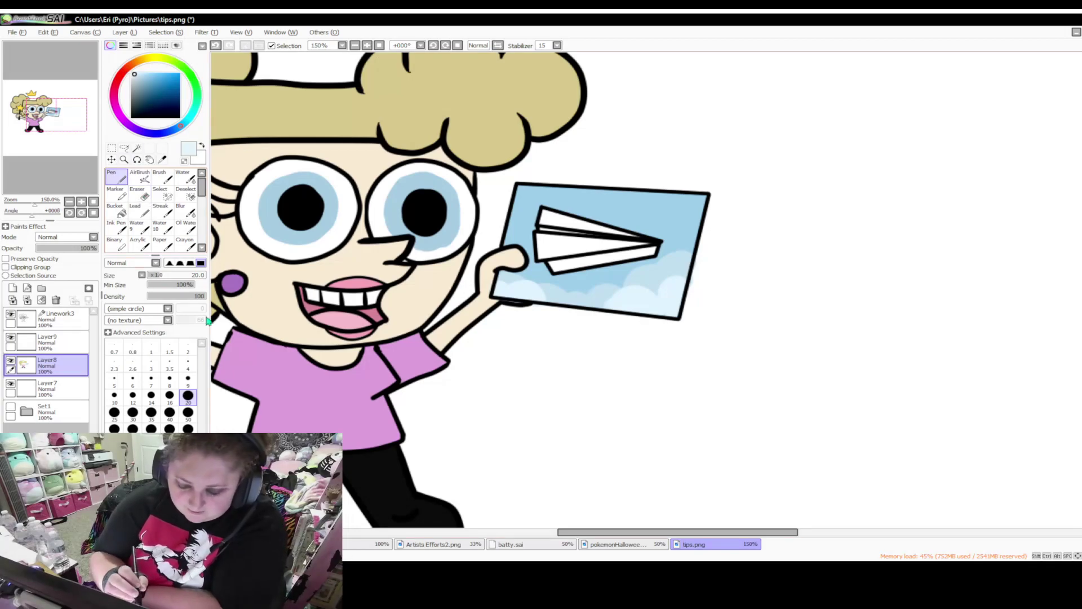
Tint the paper airplane's lower fold very pale blue and add white cloud puffs along the sign's lower edge with the Pen at size 9
left_click(189, 381)
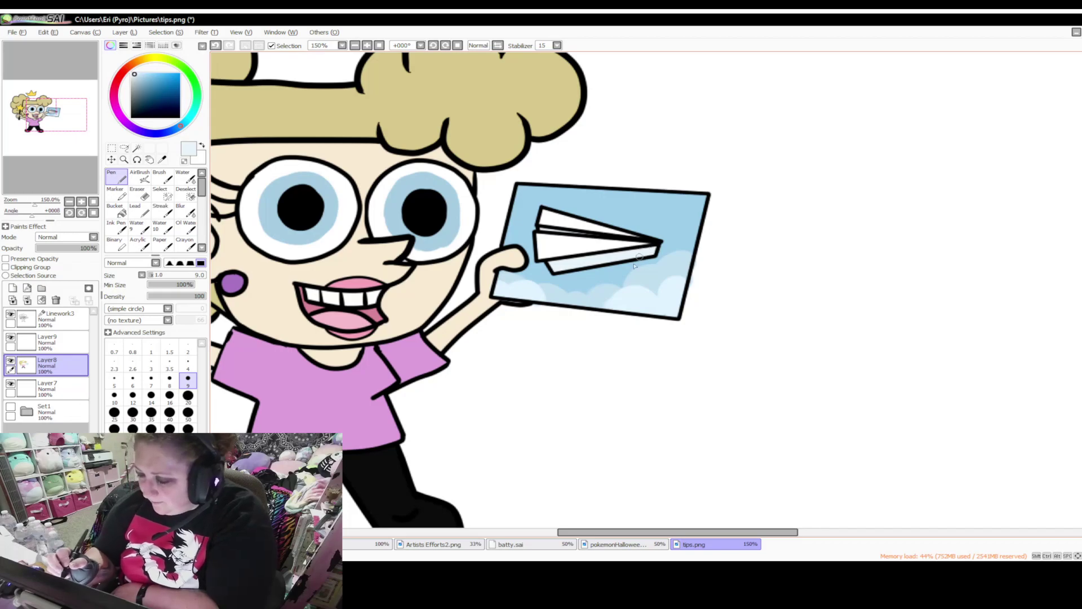
left_click_drag(618, 534, 583, 535)
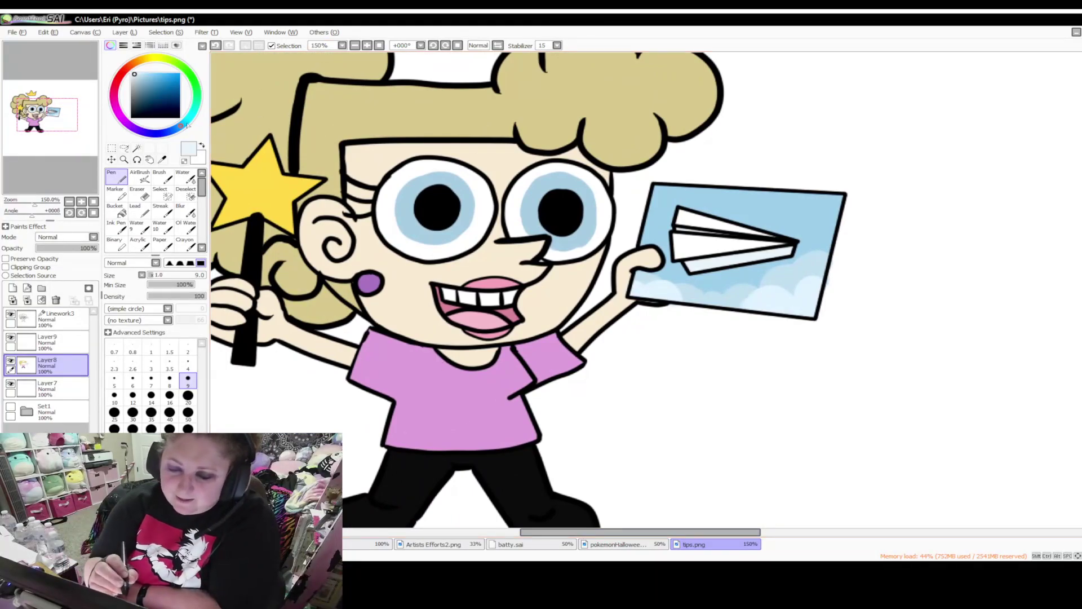
left_click_drag(141, 74, 130, 74)
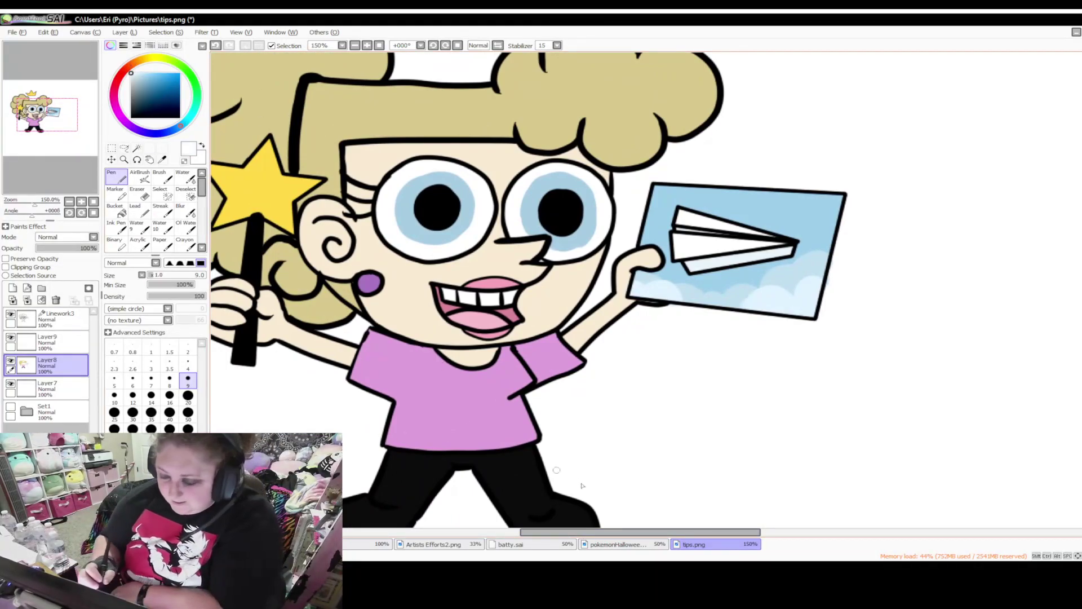
left_click_drag(608, 532, 664, 532)
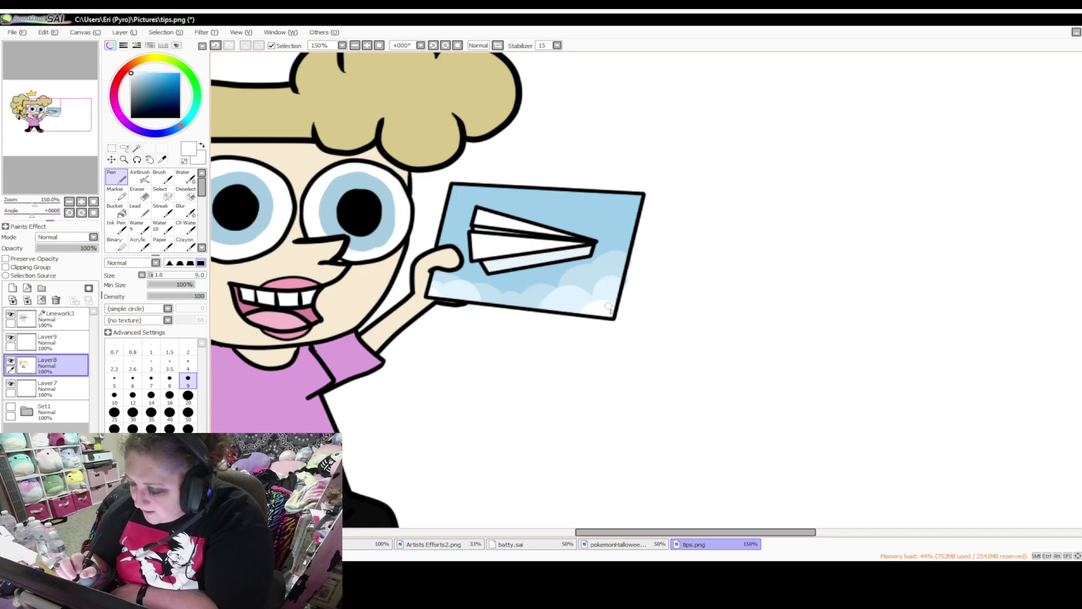
left_click_drag(496, 301, 537, 310)
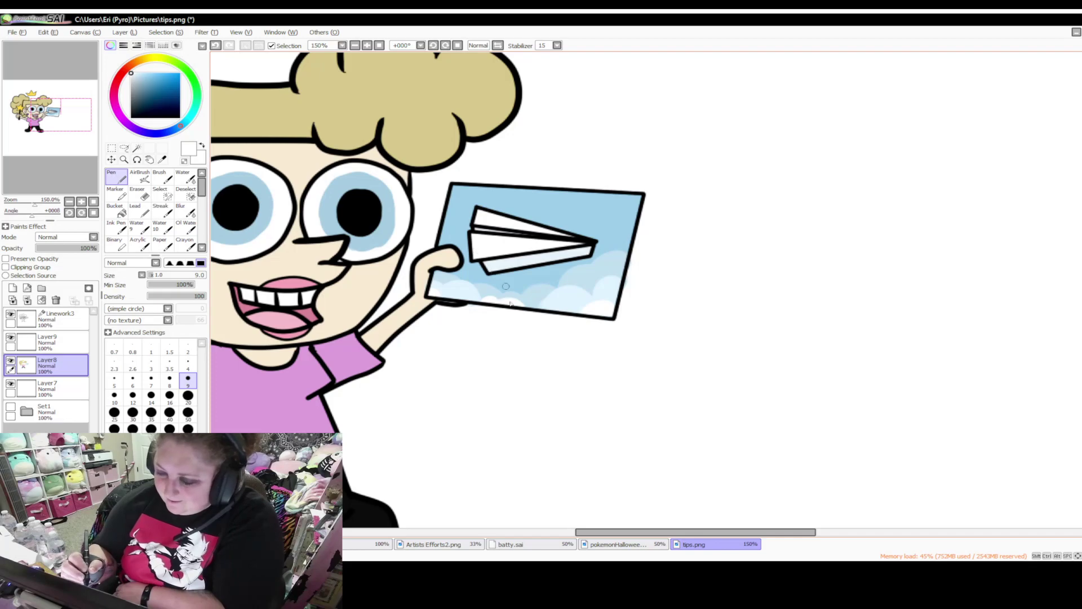
Shade the shirt's sleeve and side nearest the sign in a darker purple, derived from the shirt colour, with the Pen at size 9
left_click_drag(673, 531, 607, 539)
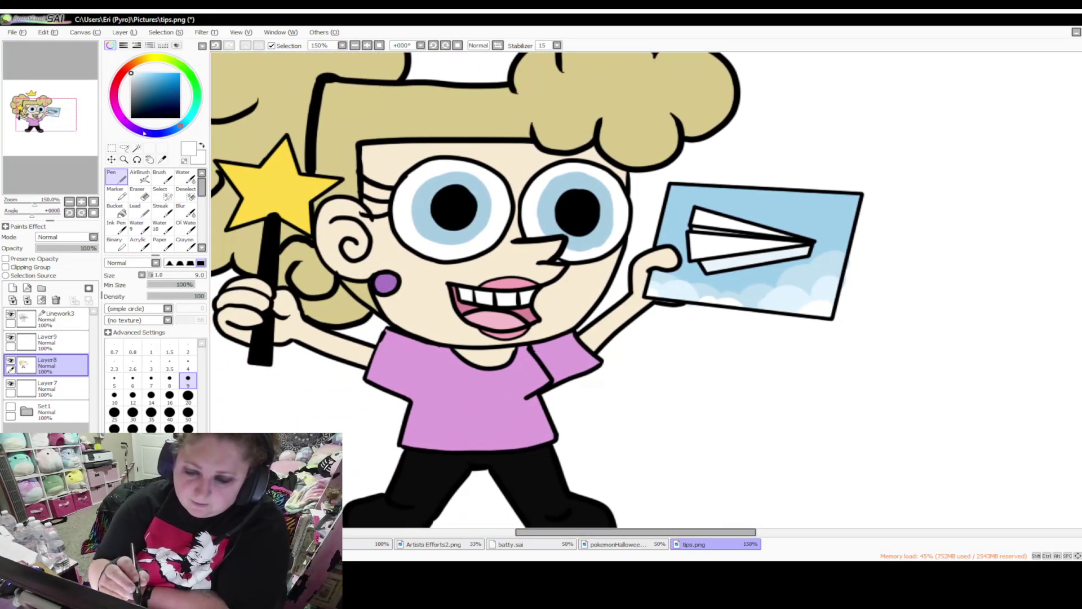
left_click(162, 159)
left_click(463, 403)
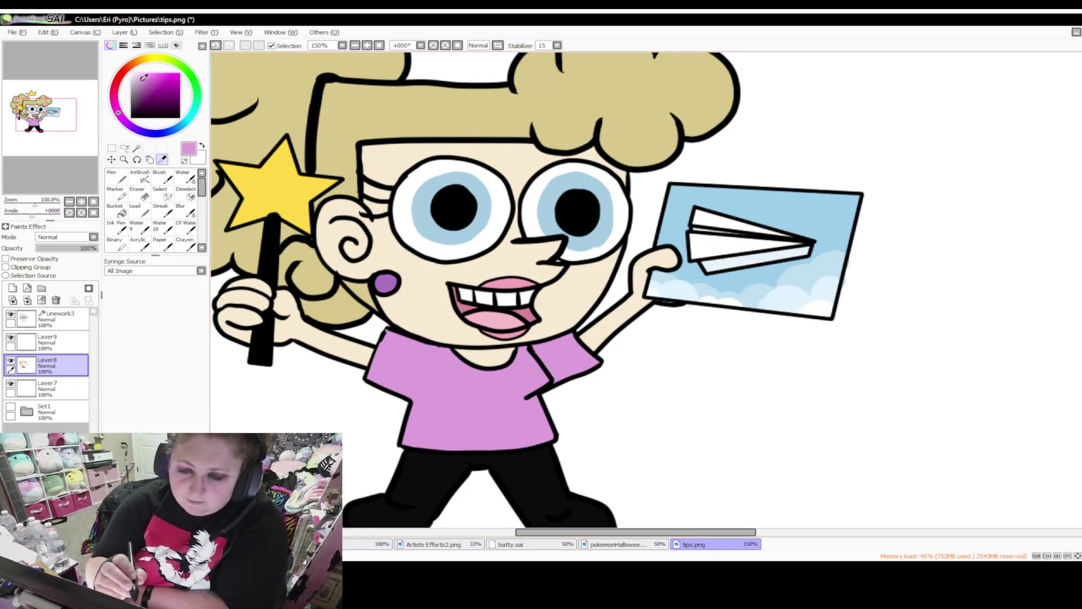
left_click(144, 85)
left_click(116, 178)
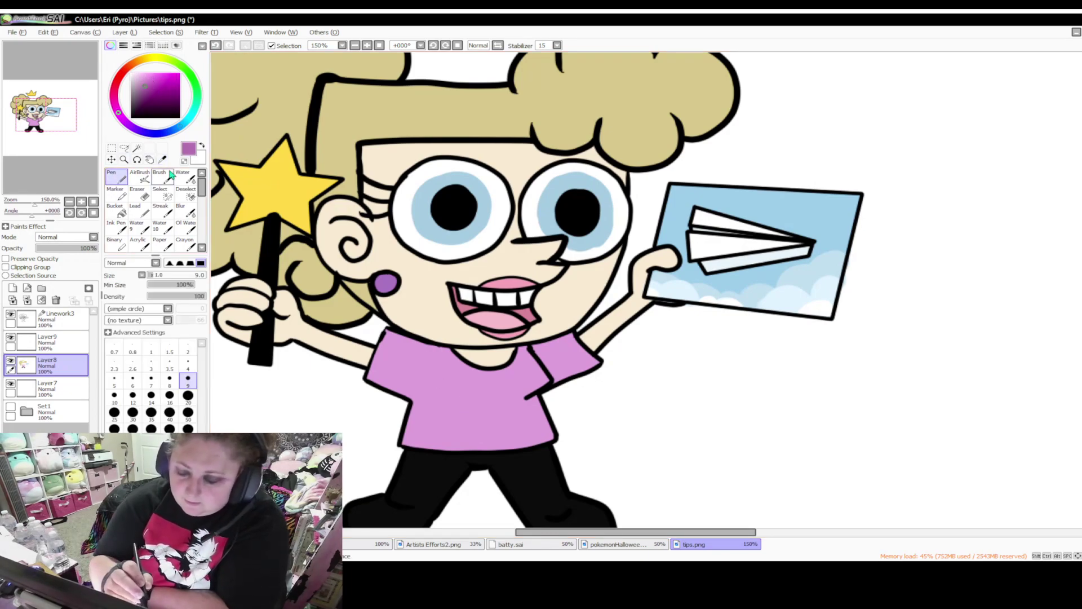
mouse_move(516, 345)
left_mouse_down()
mouse_move(542, 376)
mouse_move(523, 347)
mouse_move(547, 380)
mouse_move(520, 403)
mouse_move(548, 433)
mouse_move(518, 404)
mouse_move(550, 437)
mouse_move(534, 403)
mouse_move(547, 432)
left_mouse_up()
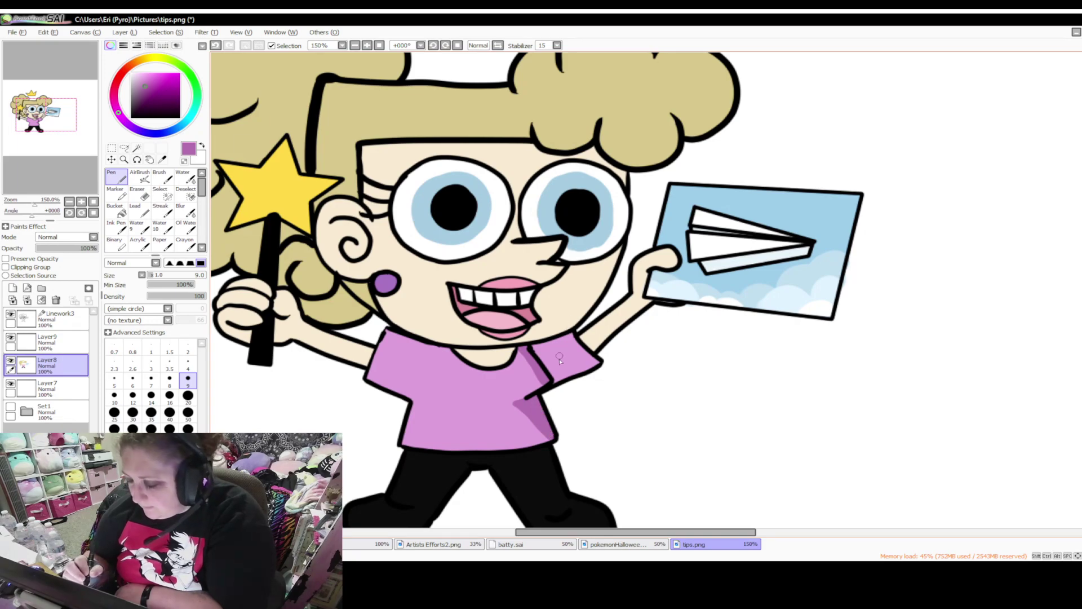
mouse_move(535, 346)
left_mouse_down()
mouse_move(571, 336)
mouse_move(539, 350)
left_mouse_up()
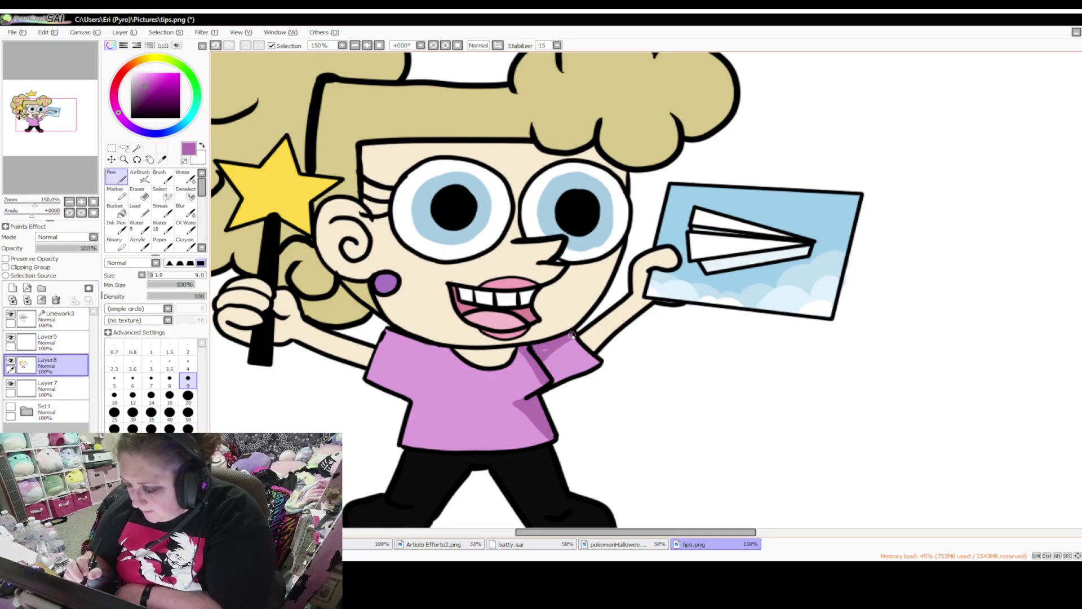
mouse_move(544, 366)
left_mouse_down()
mouse_move(572, 337)
mouse_move(552, 374)
mouse_move(555, 354)
mouse_move(558, 381)
mouse_move(600, 365)
mouse_move(556, 376)
left_mouse_up()
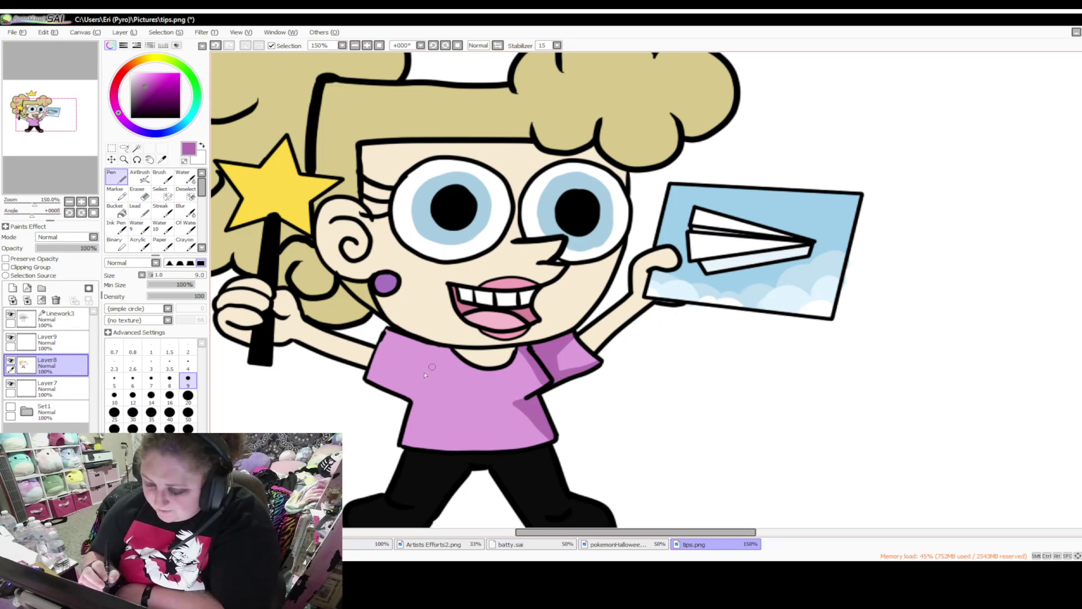
Add darker purple shading along the wand-side shoulder below the chin and on the shirt's lower wand-side corner
left_click_drag(387, 332, 449, 352)
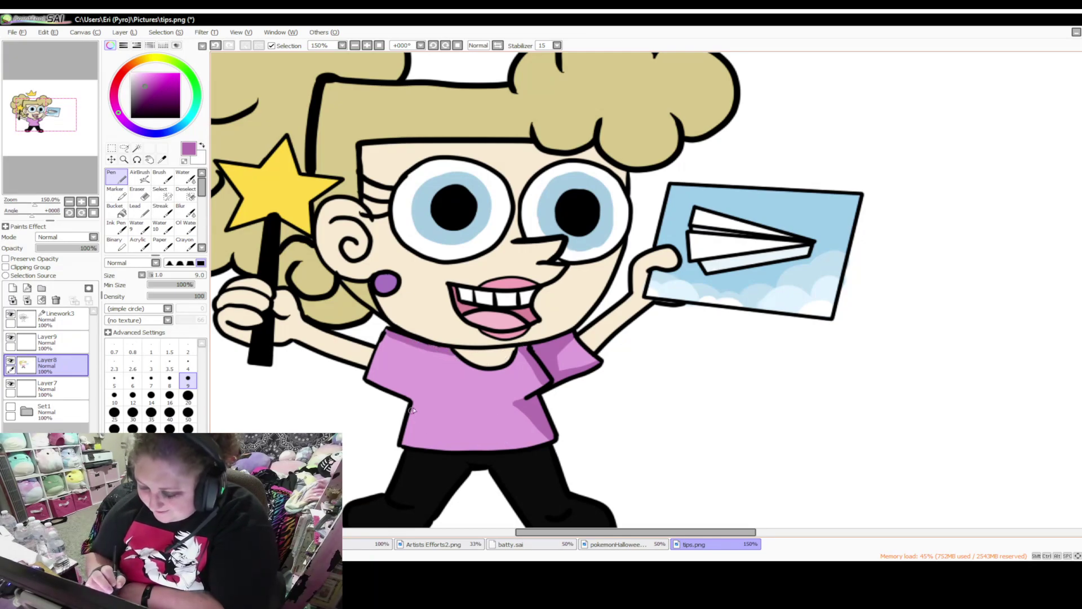
mouse_move(413, 405)
left_mouse_down()
mouse_move(404, 437)
mouse_move(423, 448)
left_mouse_up()
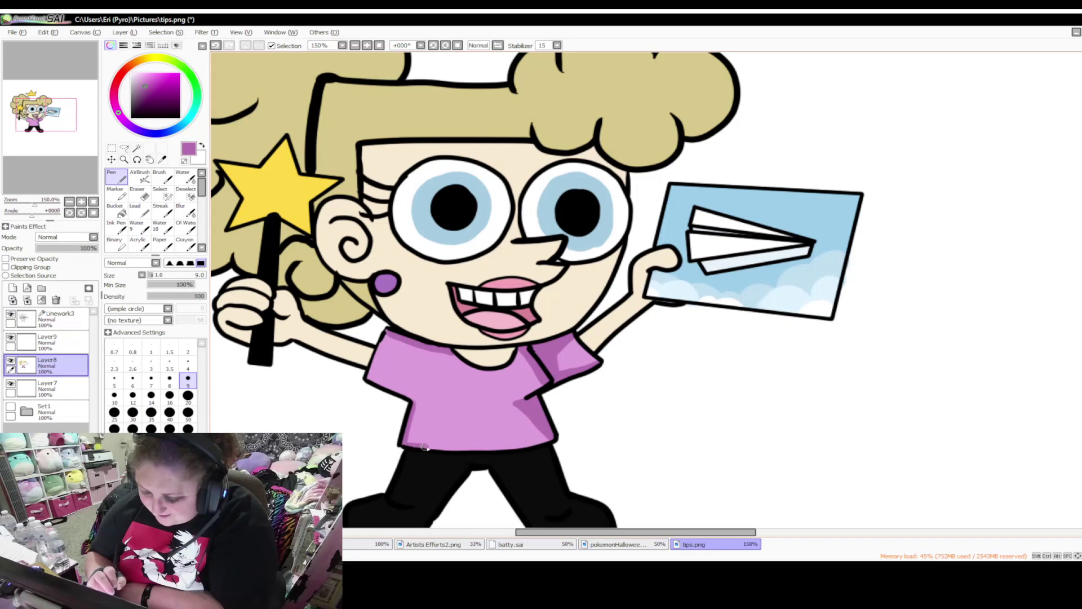
mouse_move(411, 403)
left_mouse_down()
mouse_move(420, 443)
mouse_move(417, 432)
mouse_move(405, 439)
mouse_move(422, 443)
mouse_move(413, 401)
mouse_move(427, 447)
left_mouse_up()
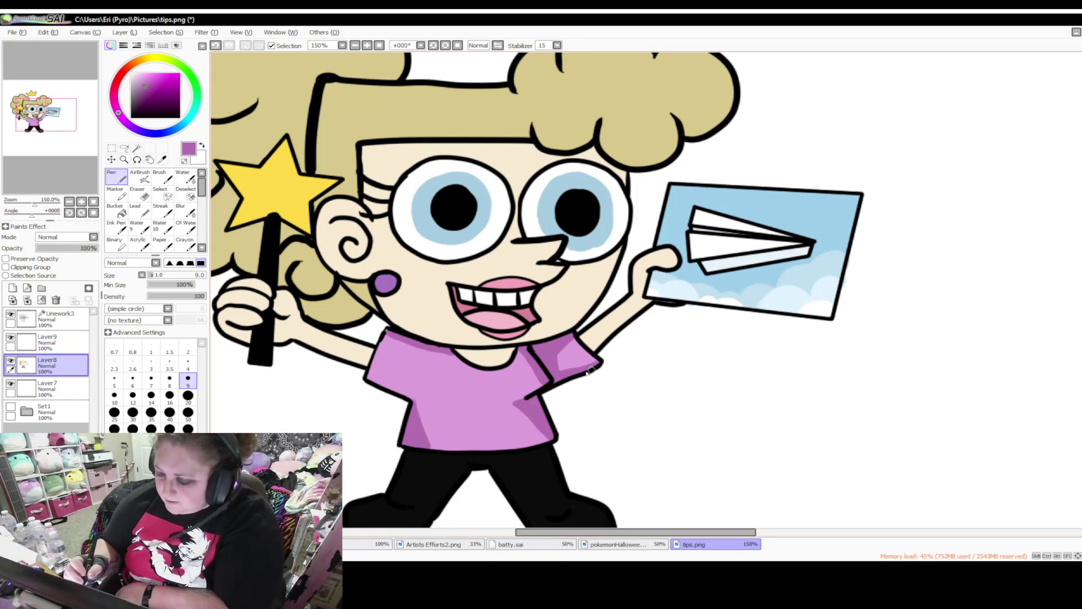
Trim the shadows on the shirt's sides, sleeve and shoulder with the base shirt colour using the size 9 Pen
left_click(142, 79)
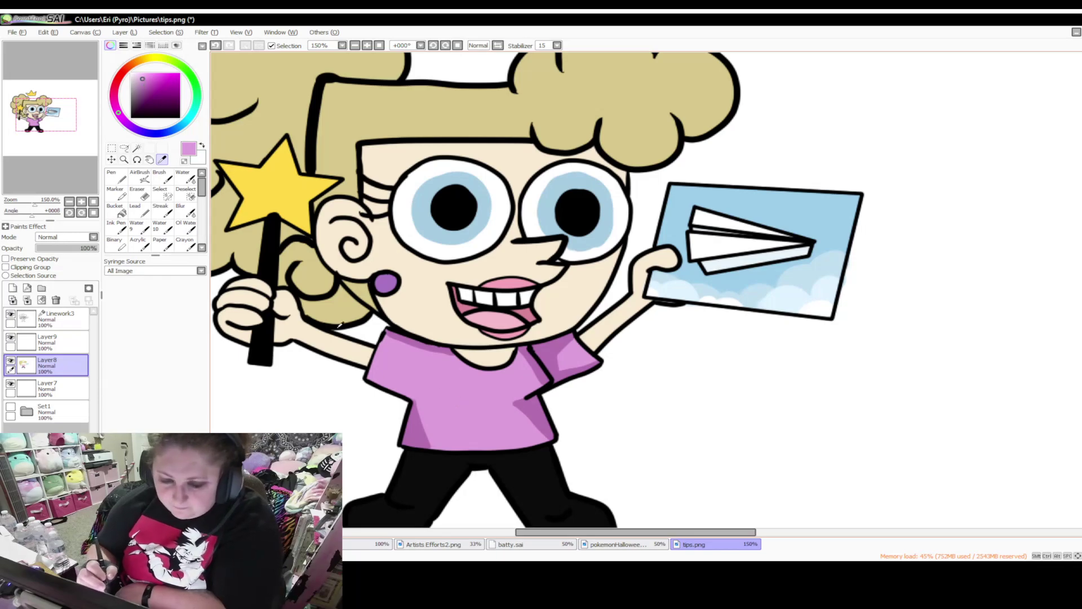
left_click_drag(416, 398, 437, 451)
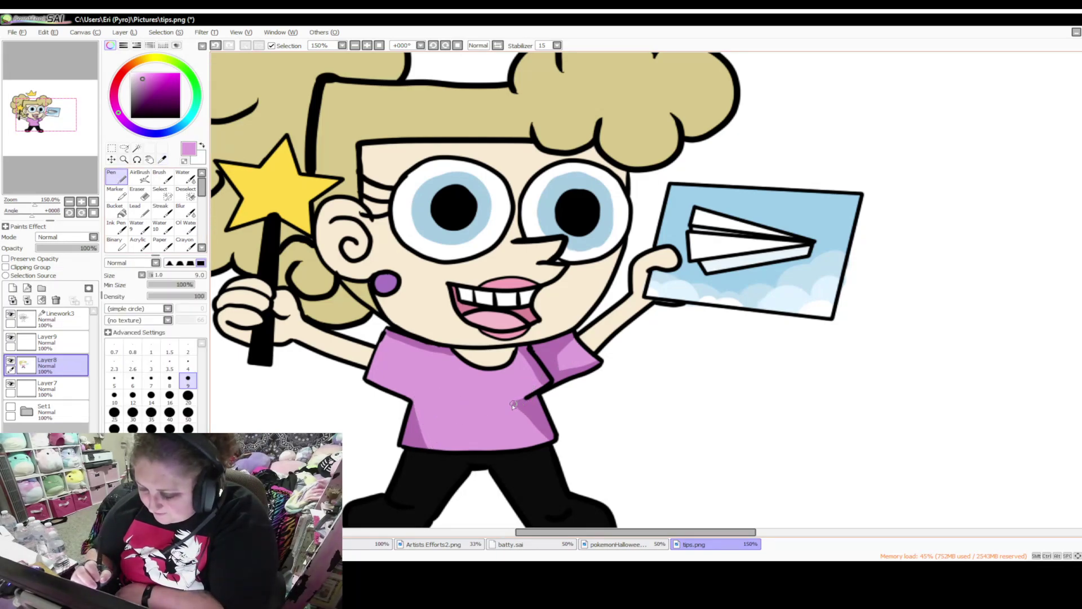
left_click_drag(515, 407, 539, 436)
left_click_drag(513, 399, 544, 433)
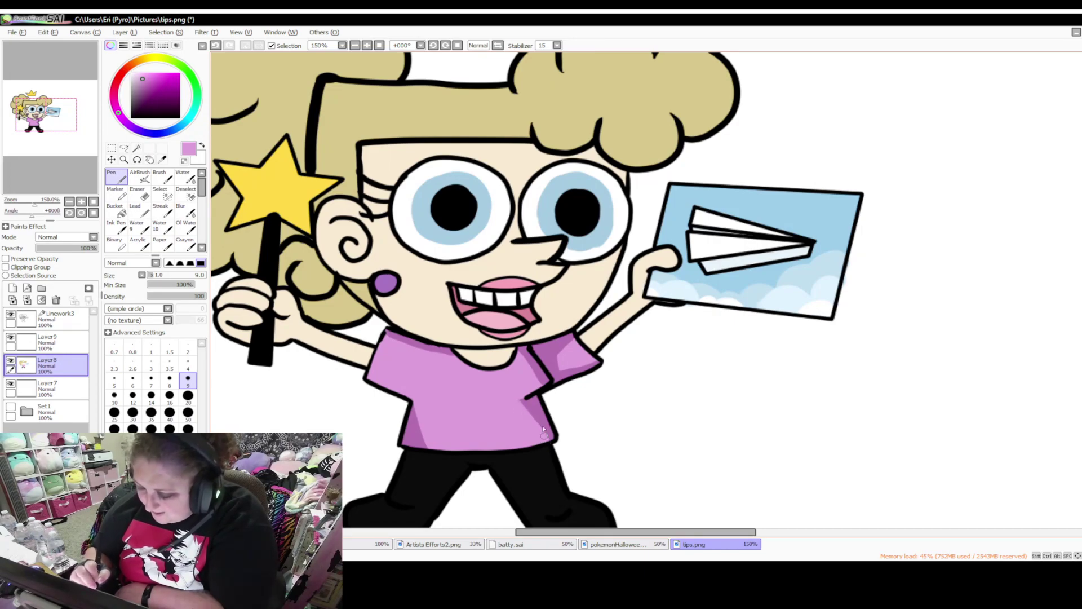
left_click_drag(519, 352, 540, 388)
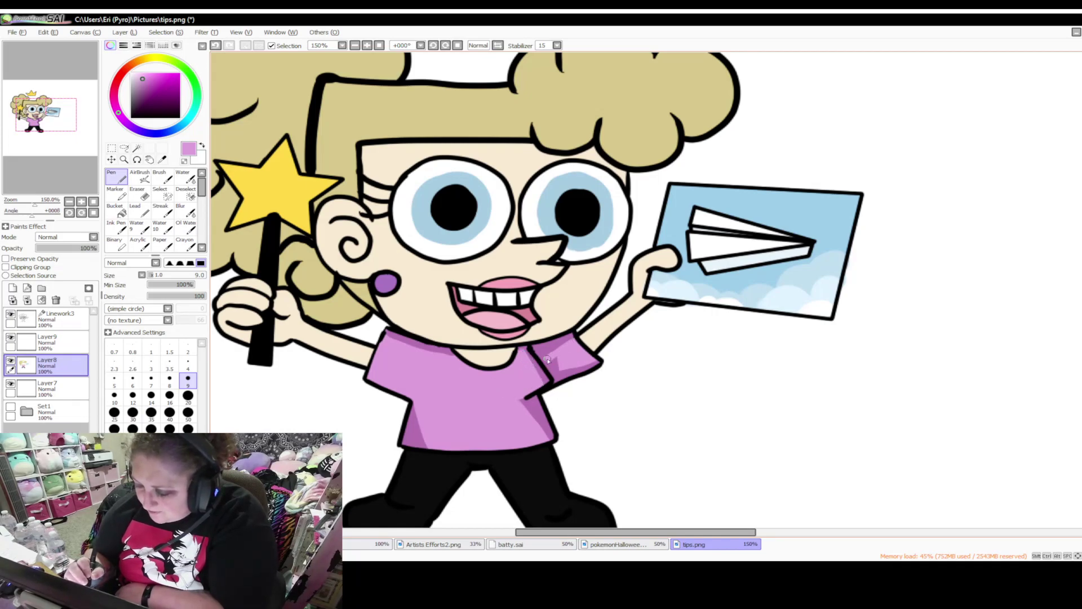
left_click_drag(561, 373, 592, 359)
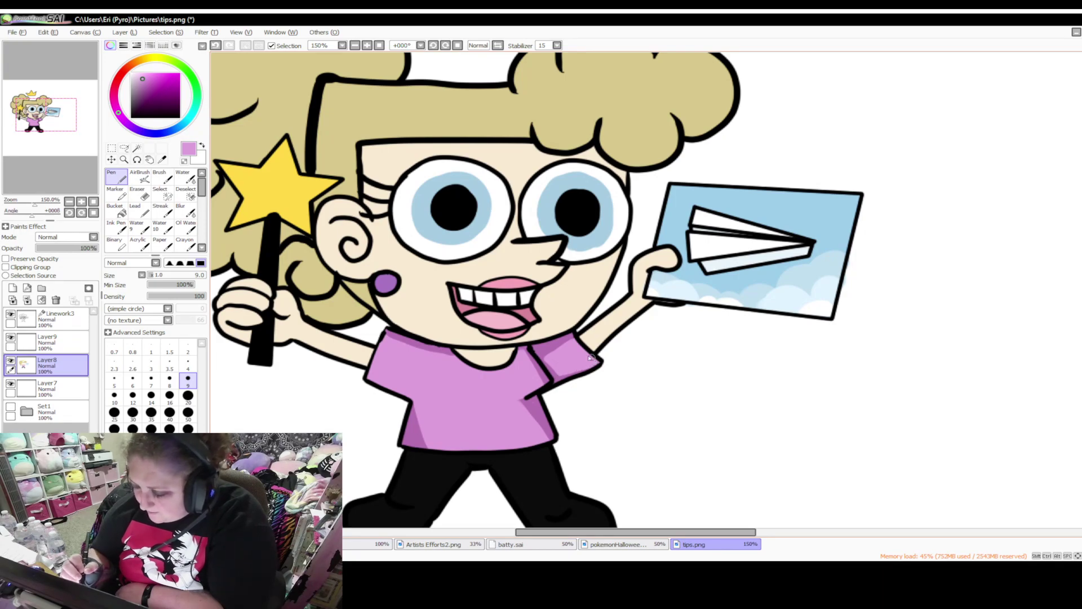
mouse_move(415, 352)
left_mouse_down()
mouse_move(388, 333)
mouse_move(453, 362)
left_mouse_up()
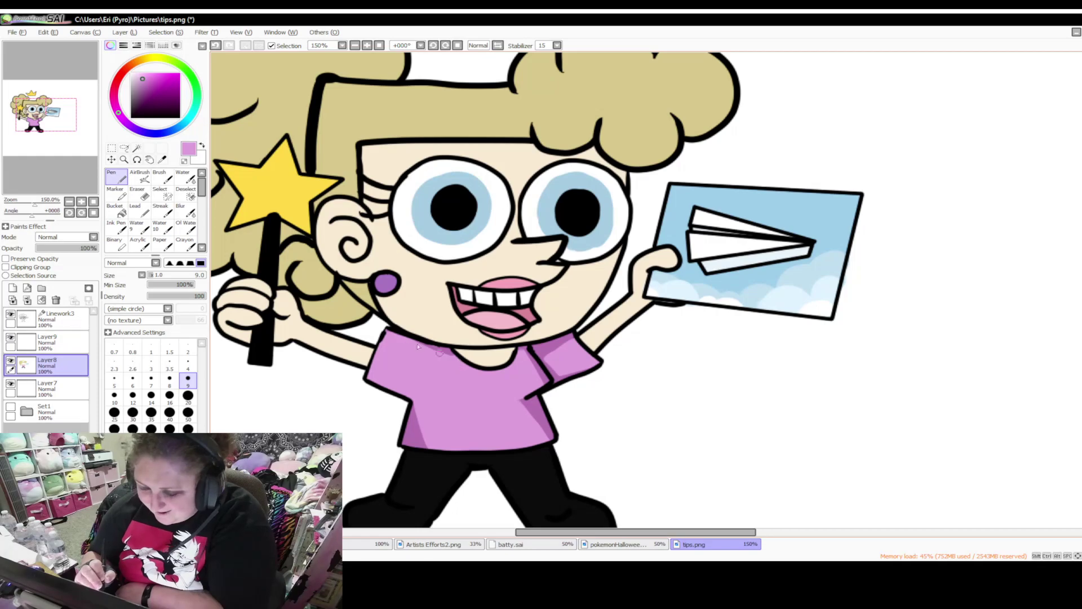
Repaint the shadow below the chin on the wand-side shoulder in darker purple and clean its edge with the base shirt colour
left_click(162, 159)
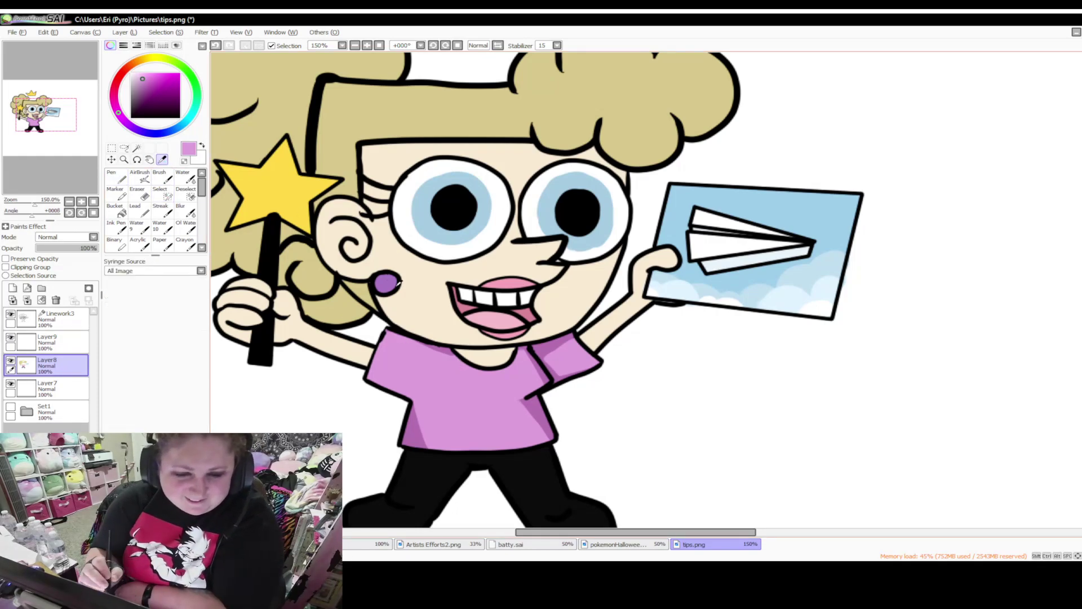
left_click(428, 415)
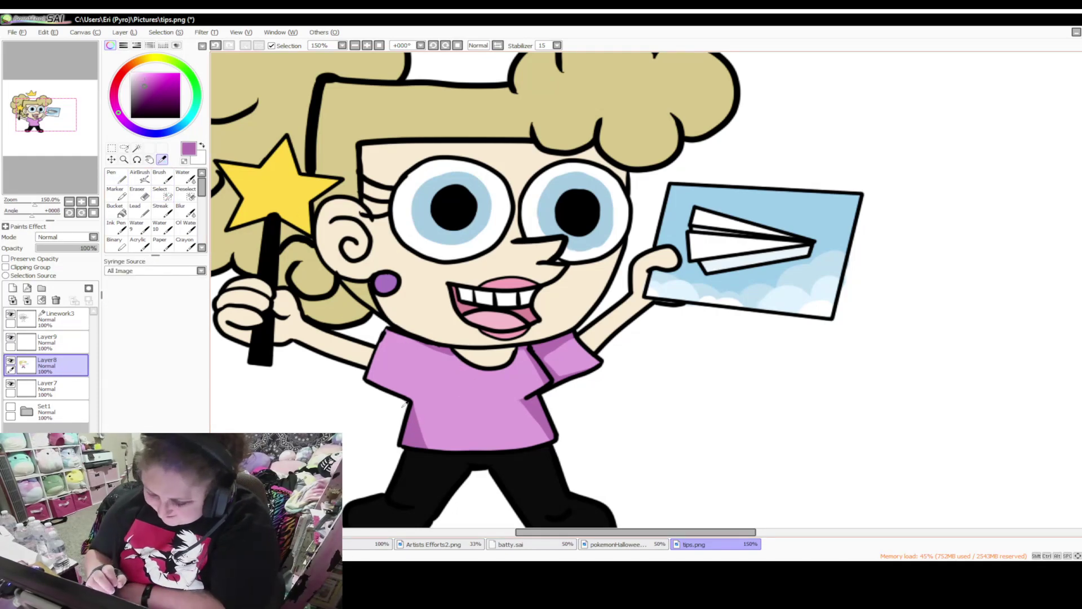
left_click(116, 176)
left_click_drag(389, 332, 457, 356)
left_click_drag(392, 334, 466, 366)
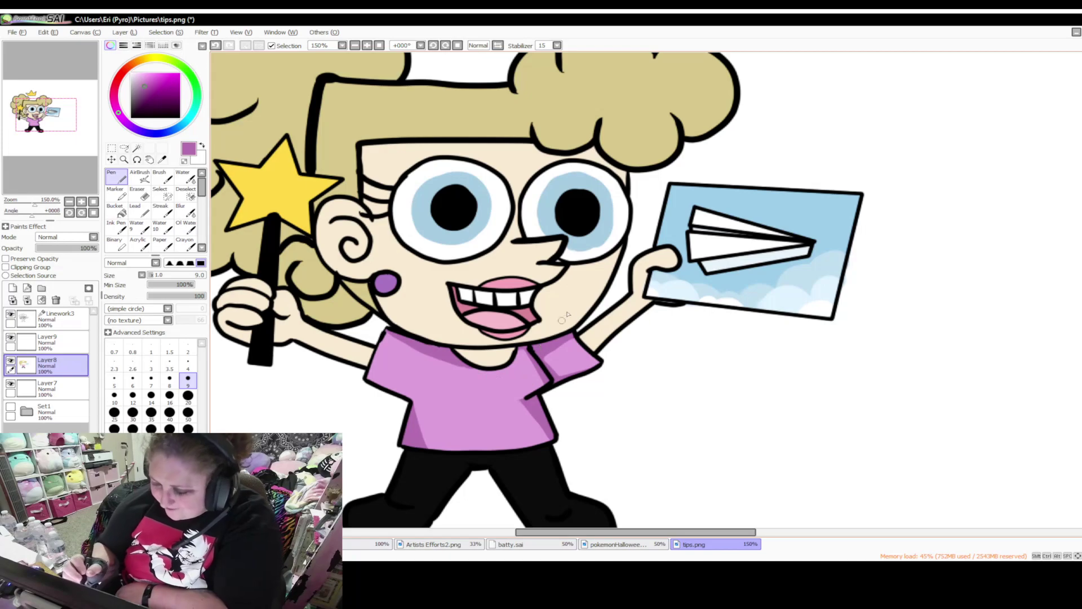
left_click(163, 160)
left_click(485, 395)
left_click(117, 177)
left_click_drag(388, 334, 471, 370)
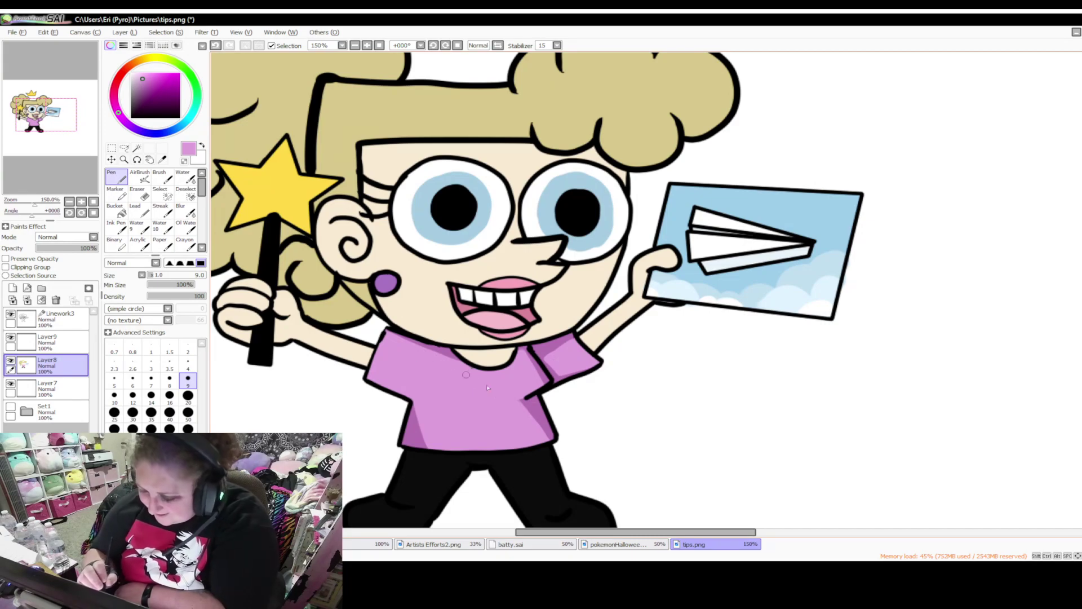
Sample the black of the pants as the painting colour
scroll(951, 302, "down", 3)
scroll(473, 287, "down", 1)
key("alt")
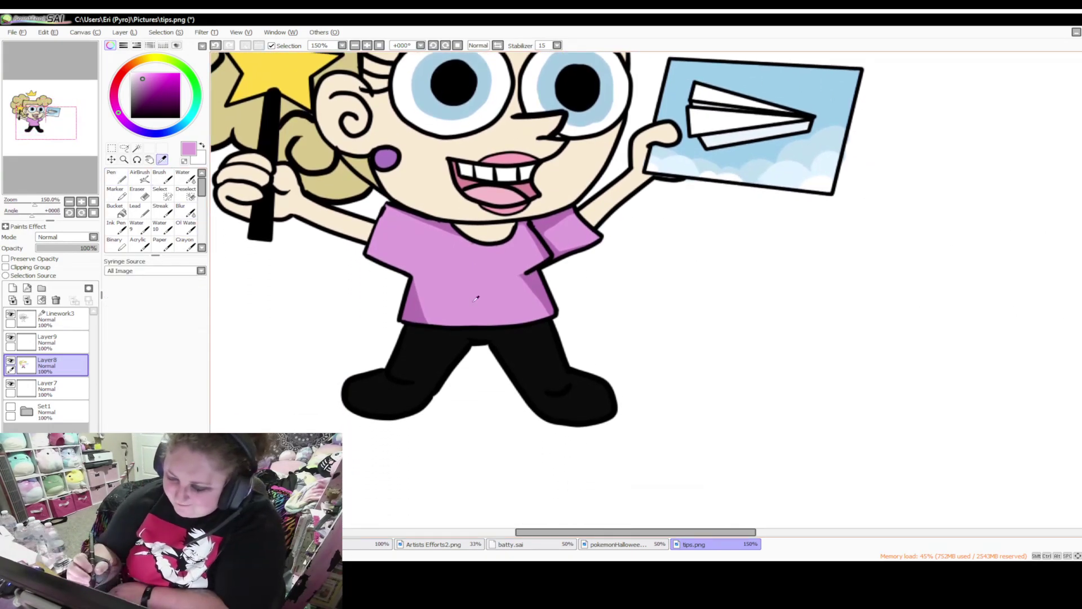
left_click(434, 346, "alt")
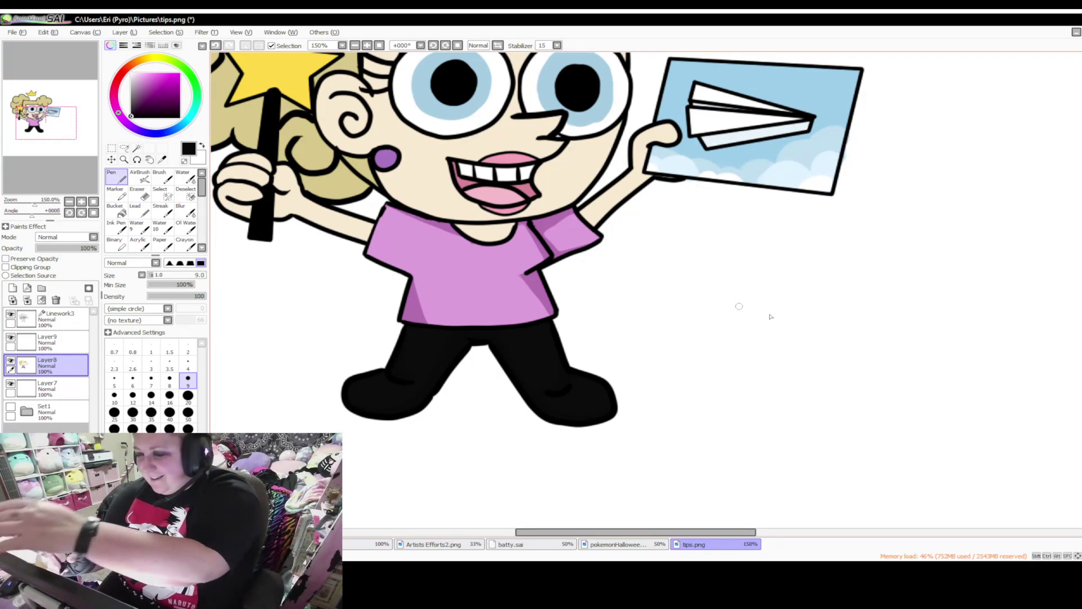
Shade the wand's star along its points and lower edges in a darker yellow with the Pen at size 9
scroll(728, 304, "up", 5)
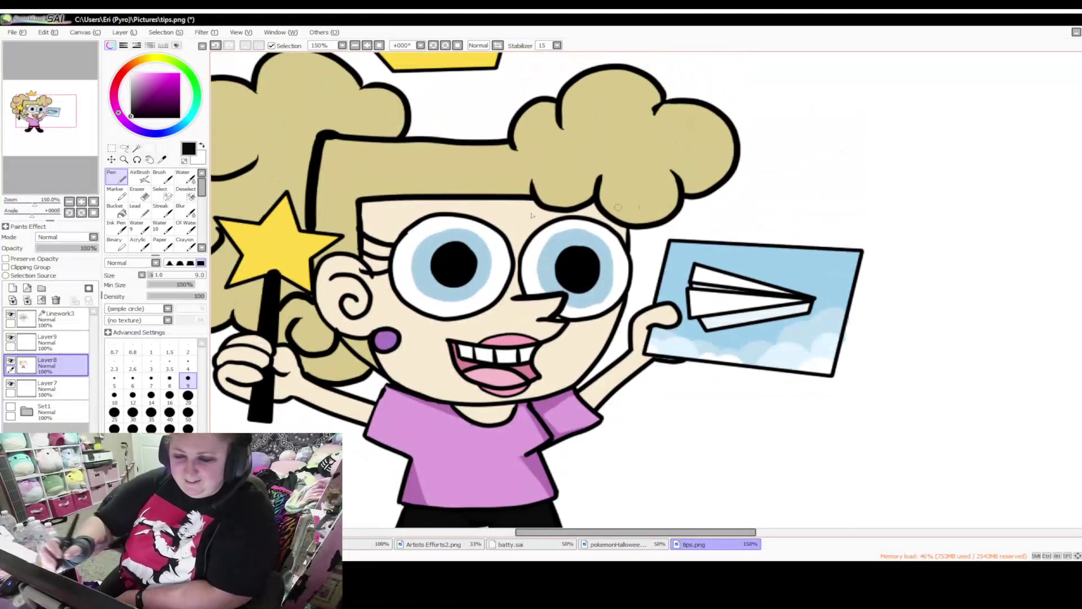
key("alt")
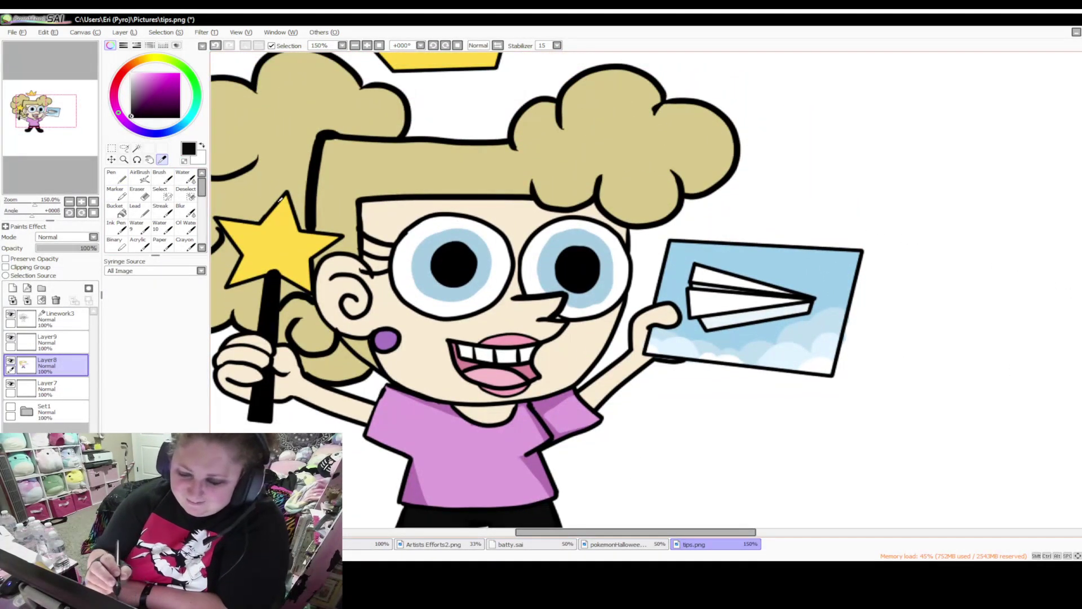
left_click(292, 246)
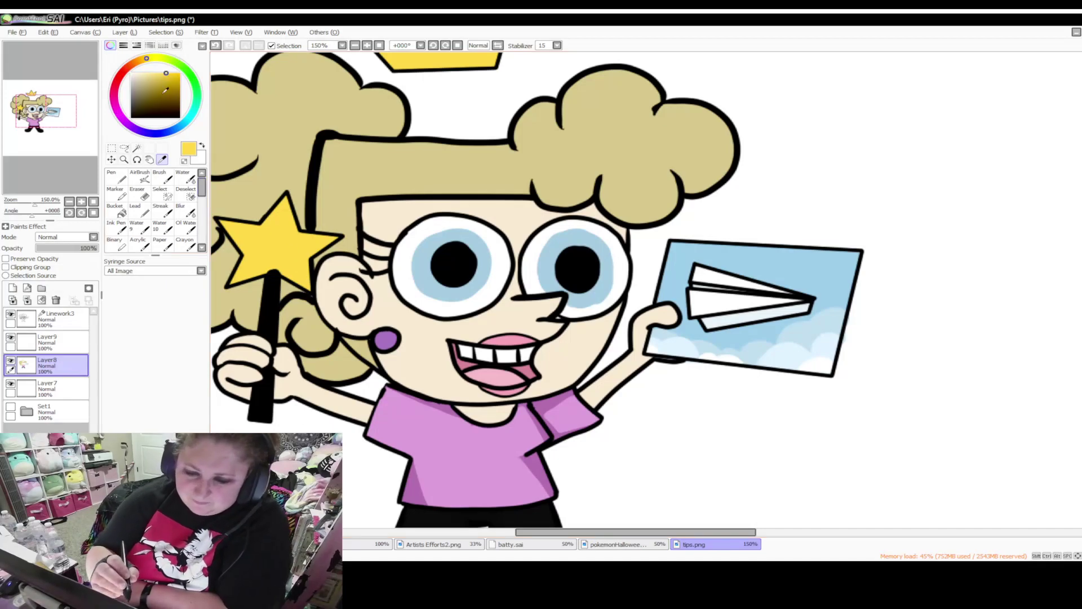
left_click(130, 177)
mouse_move(239, 278)
left_mouse_down()
mouse_move(273, 270)
mouse_move(232, 282)
mouse_move(300, 274)
mouse_move(274, 269)
mouse_move(307, 293)
left_mouse_up()
left_click_drag(276, 272, 312, 293)
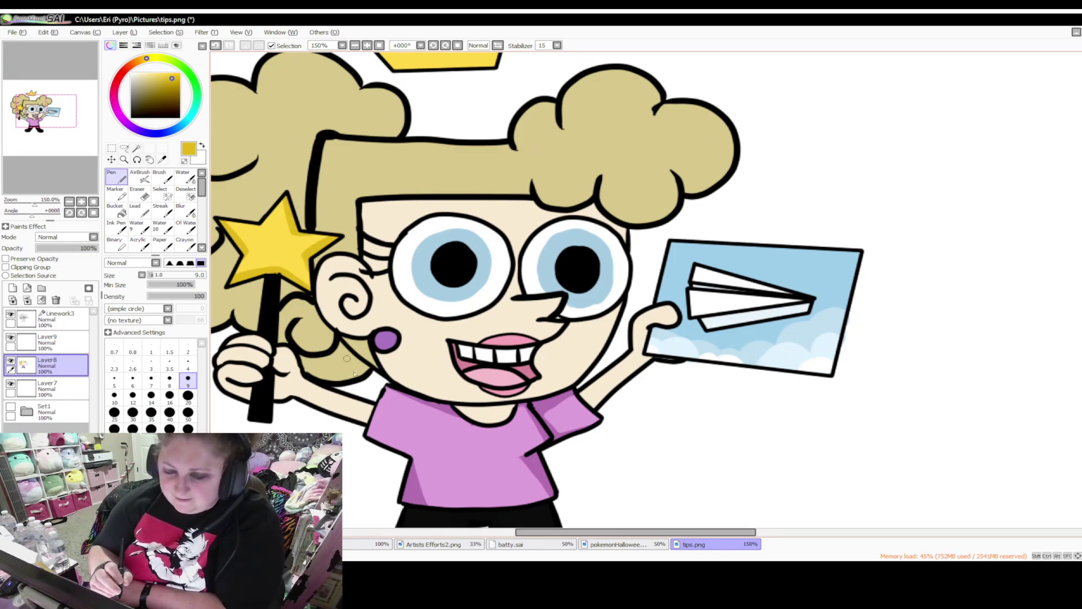
Shade the small hair curls beside the ear in a darker tan with the size 9 Pen, then sample the skin tone
left_click_drag(623, 502, 693, 504)
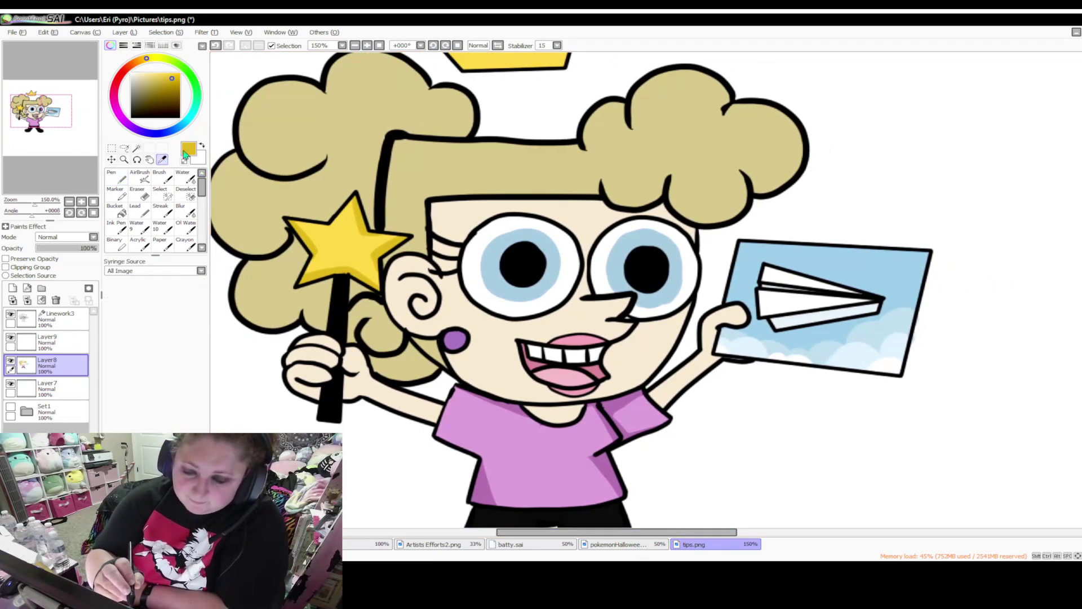
left_click(243, 126, "alt")
left_click(333, 162, "alt")
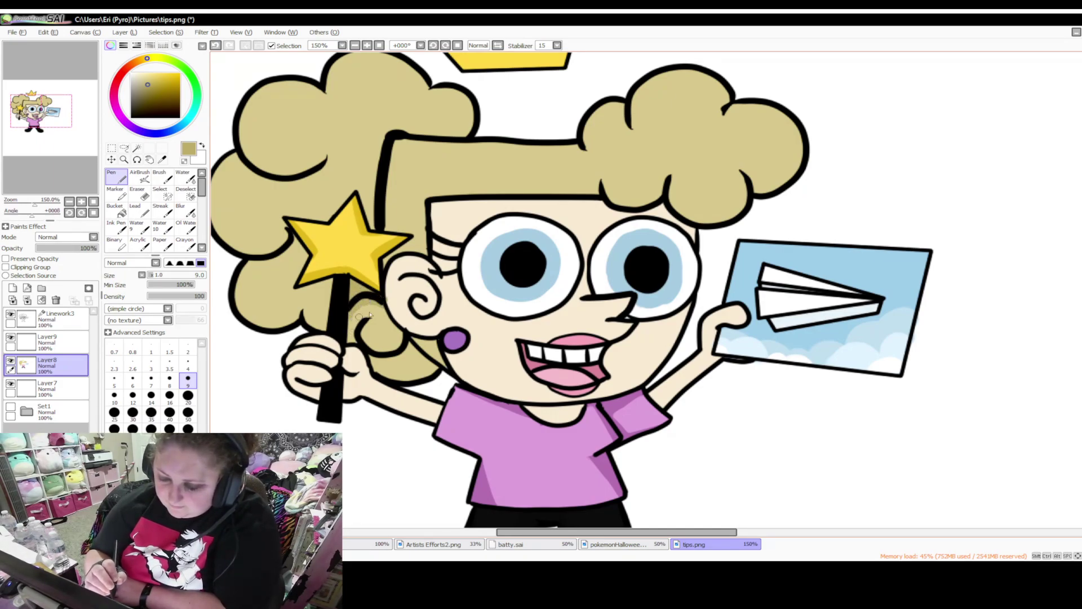
left_click(413, 281, "alt")
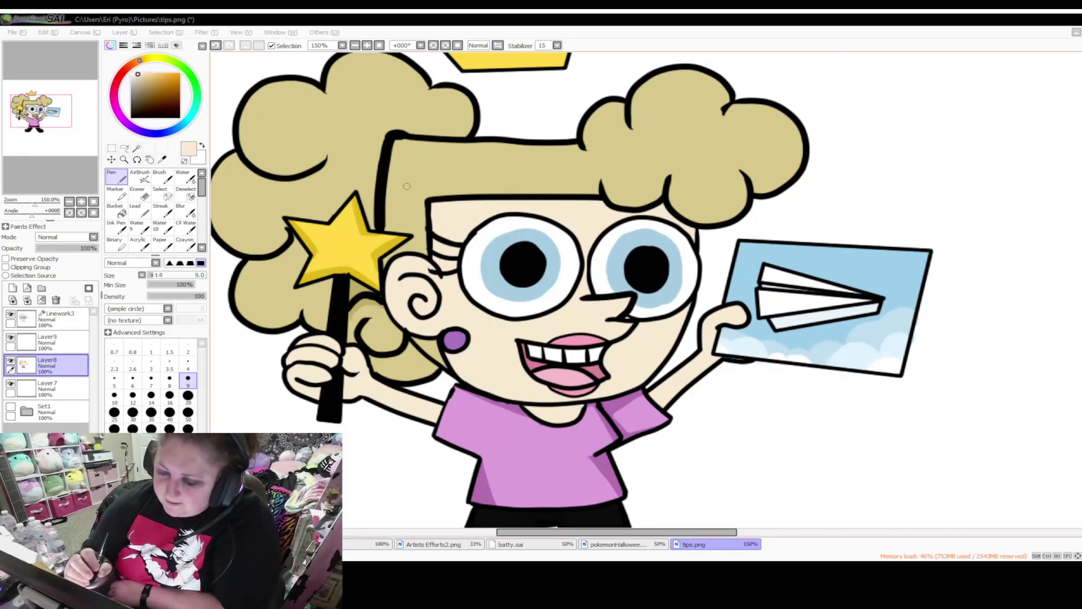
Touch up the shading on the wand's star with its sampled base yellow
key("alt")
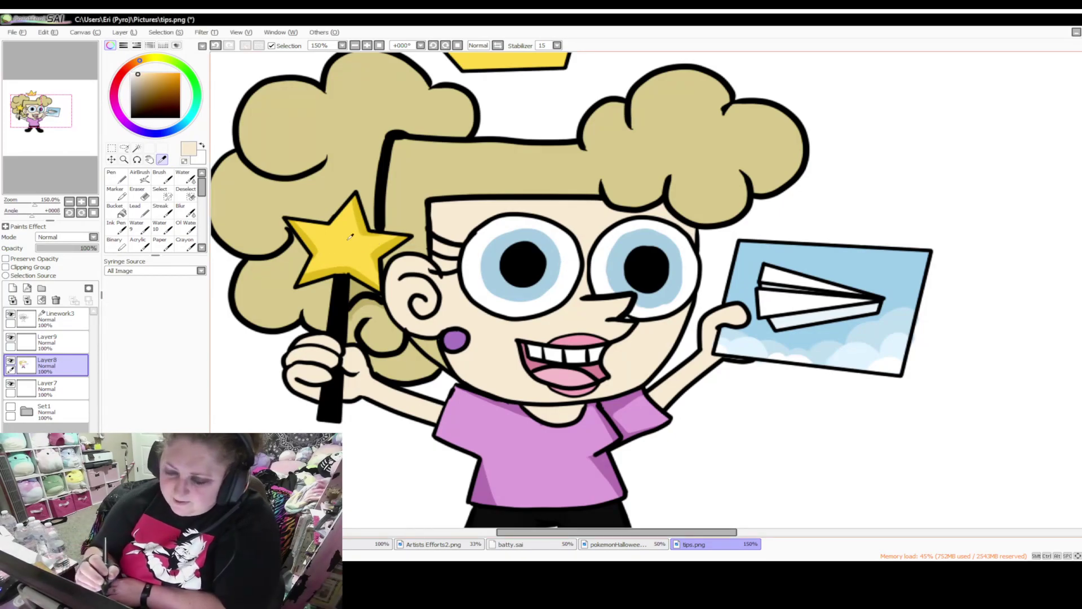
left_click(332, 233)
key("alt")
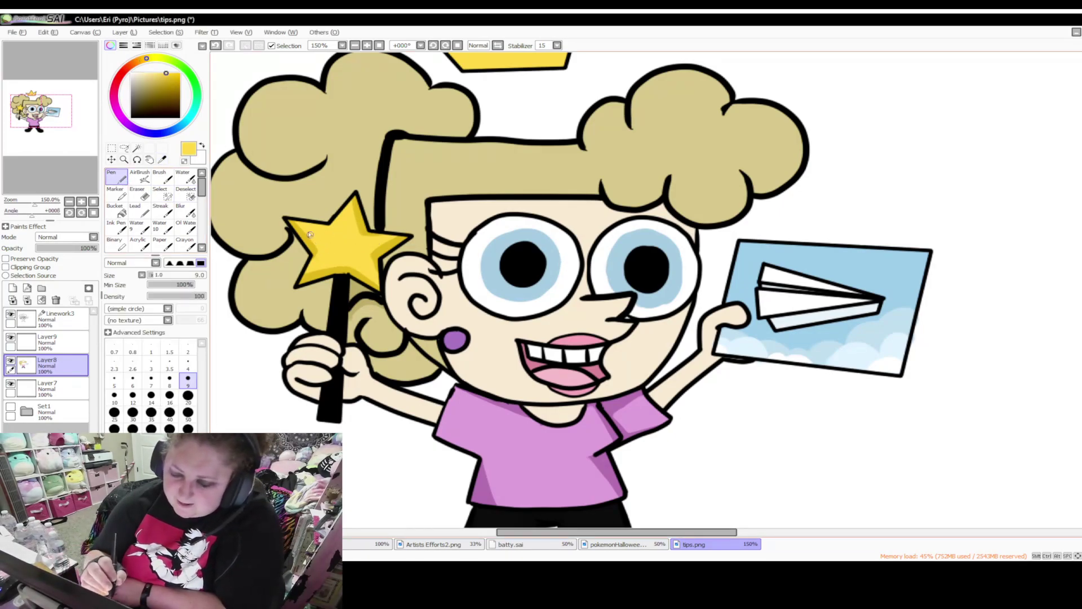
Shade the wand-side hair behind the head and around the star in a darker tan based on the sampled hair colour
key("alt")
left_click(245, 196)
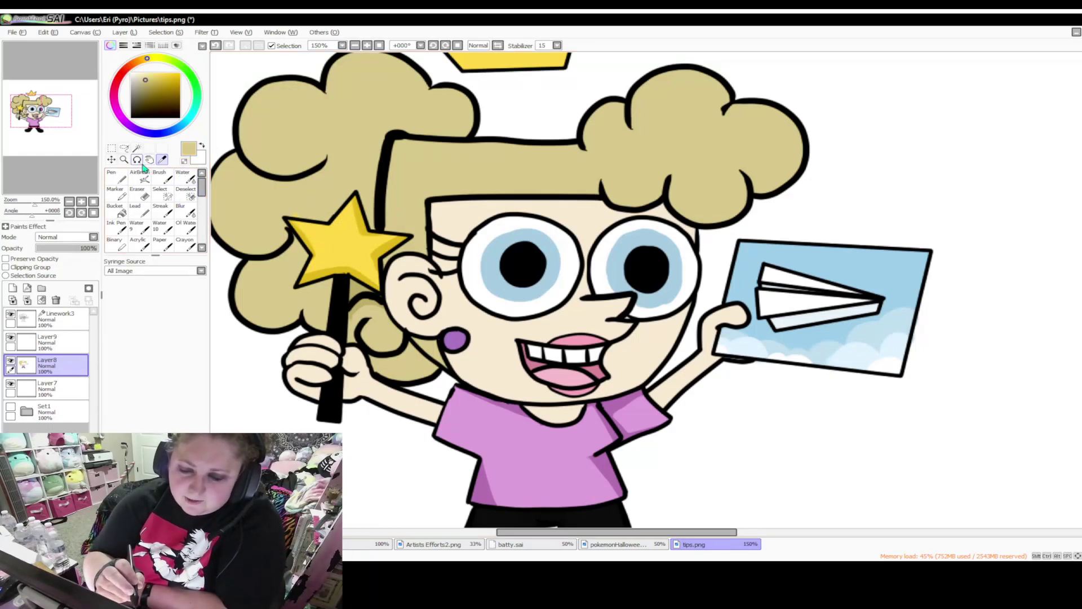
key("alt")
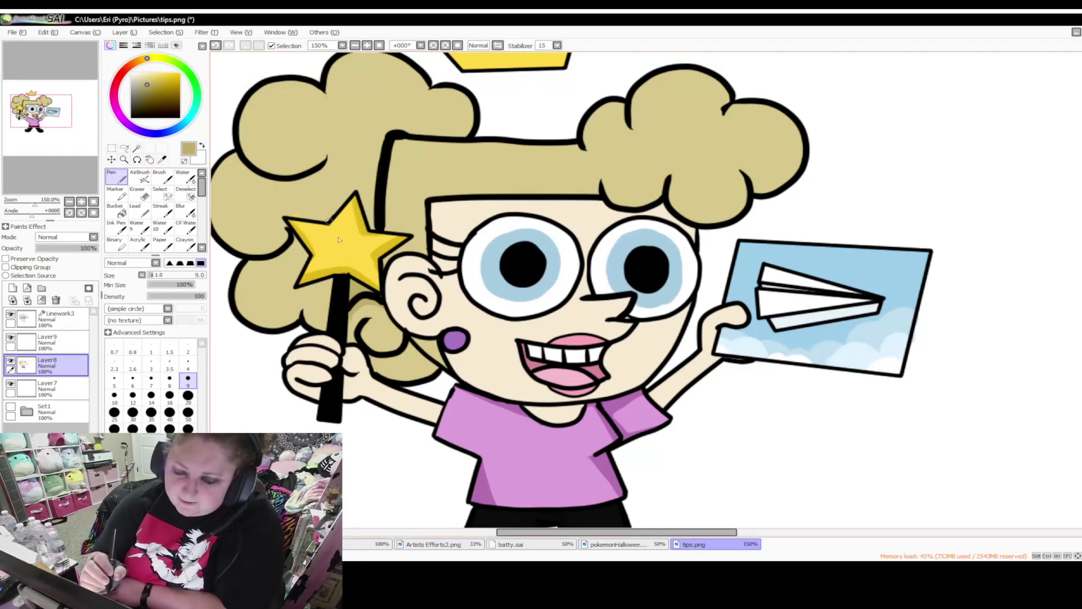
mouse_move(292, 214)
left_mouse_down()
mouse_move(344, 219)
mouse_move(351, 197)
mouse_move(336, 210)
mouse_move(352, 195)
mouse_move(377, 231)
mouse_move(375, 153)
mouse_move(390, 132)
mouse_move(381, 136)
mouse_move(467, 139)
left_mouse_up()
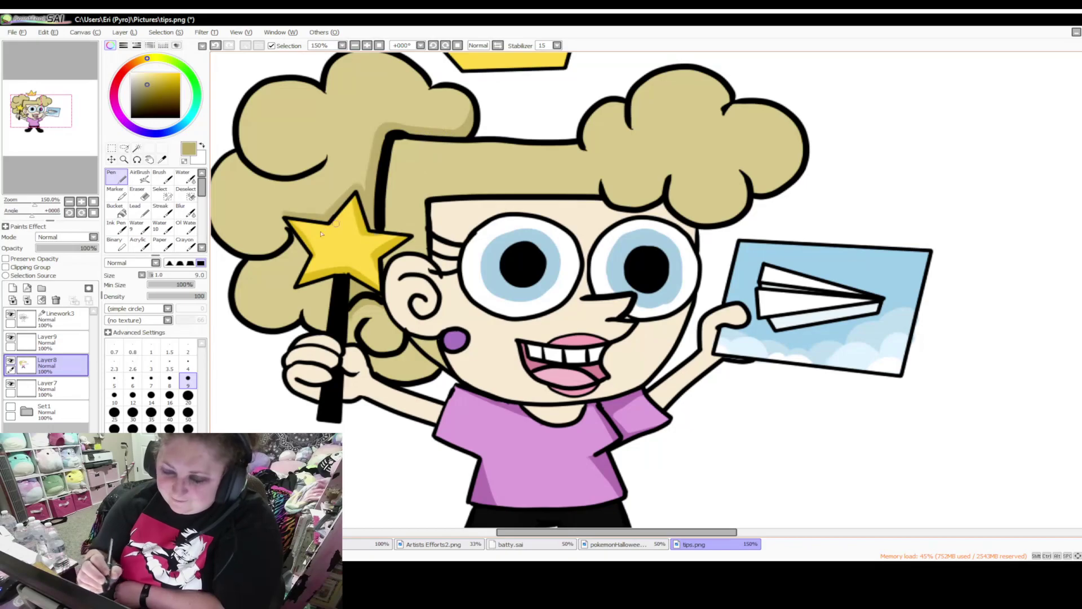
mouse_move(286, 213)
left_mouse_down()
mouse_move(307, 261)
mouse_move(289, 303)
mouse_move(338, 289)
mouse_move(300, 255)
mouse_move(289, 290)
mouse_move(330, 280)
mouse_move(324, 330)
mouse_move(307, 320)
mouse_move(324, 313)
mouse_move(304, 315)
mouse_move(328, 288)
left_mouse_up()
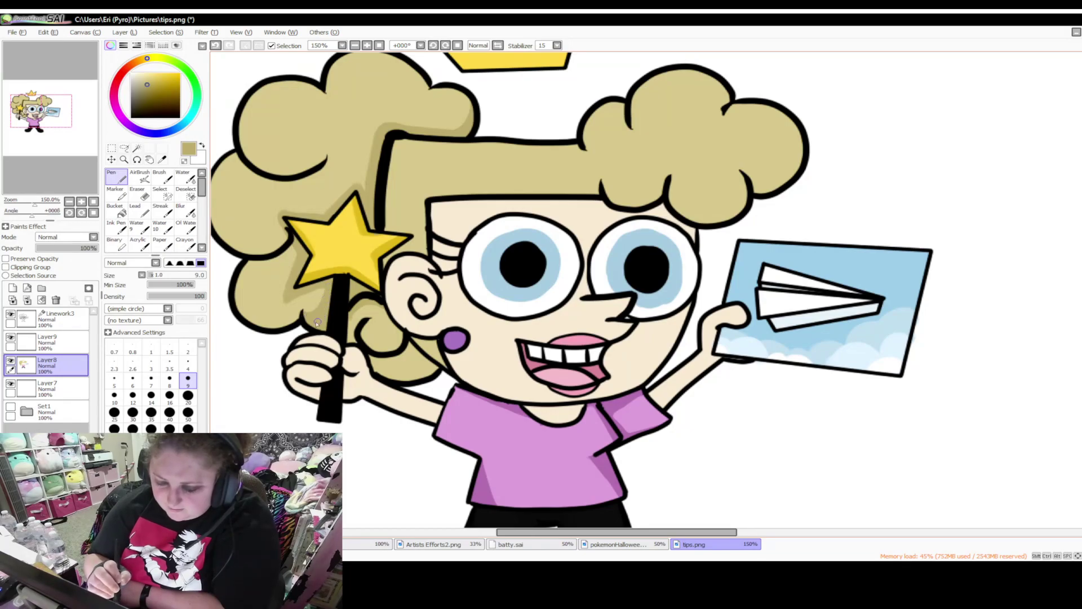
Paint darker tan shadows along the edges of the ponytail curls behind the star wand with the Pen
mouse_move(353, 308)
left_mouse_down()
mouse_move(353, 340)
mouse_move(398, 382)
mouse_move(437, 365)
mouse_move(421, 378)
mouse_move(420, 344)
mouse_move(444, 364)
mouse_move(414, 344)
mouse_move(431, 372)
mouse_move(400, 379)
mouse_move(407, 353)
mouse_move(373, 361)
mouse_move(411, 359)
left_mouse_up()
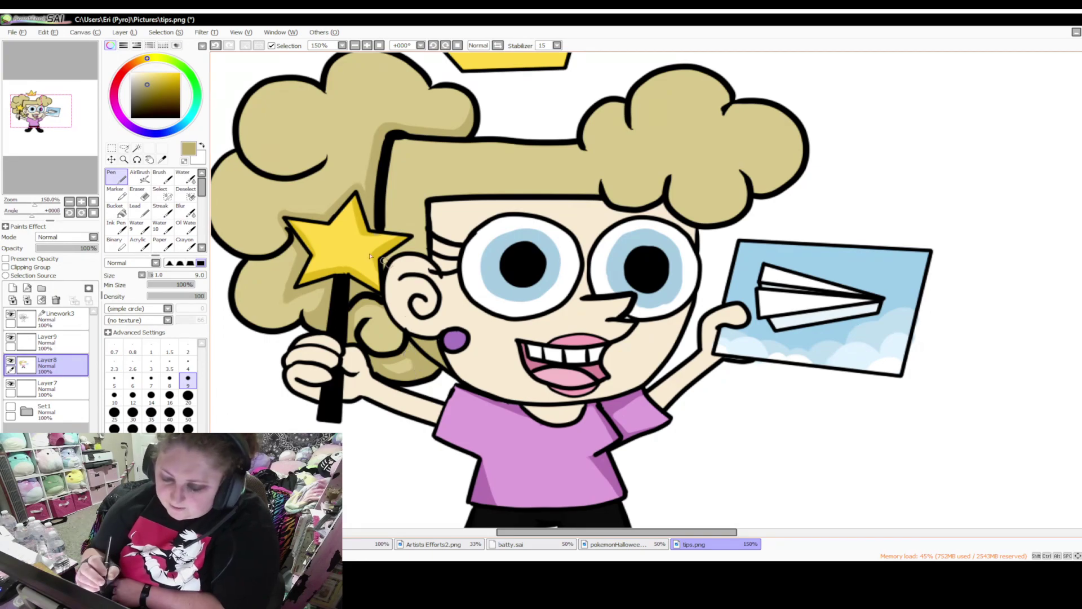
mouse_move(239, 280)
left_mouse_down()
mouse_move(240, 306)
mouse_move(257, 323)
mouse_move(305, 308)
mouse_move(261, 326)
mouse_move(318, 308)
mouse_move(320, 269)
left_mouse_up()
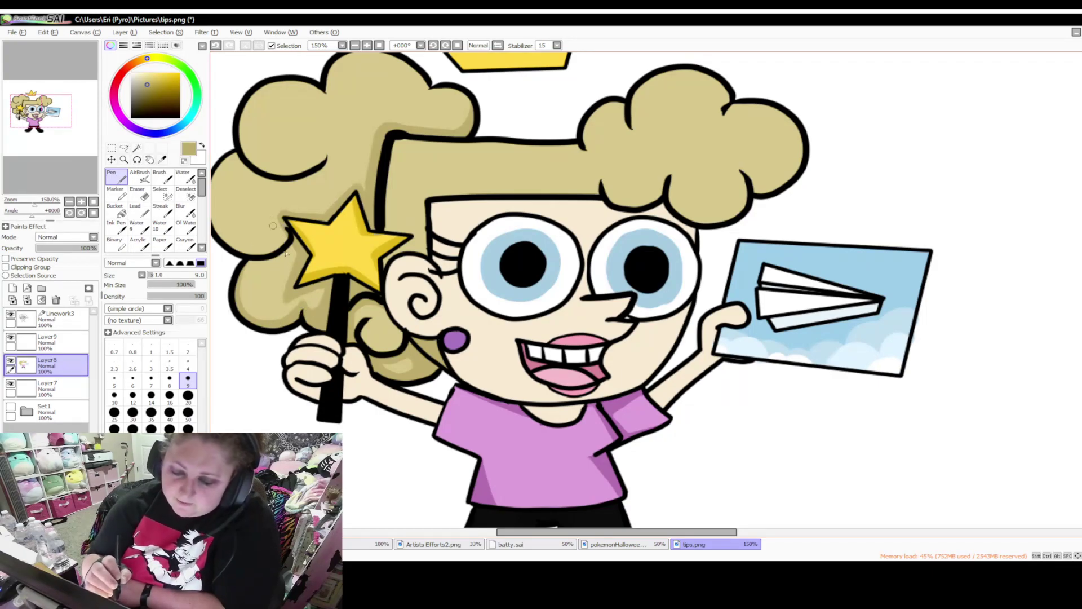
left_click_drag(646, 537, 608, 538)
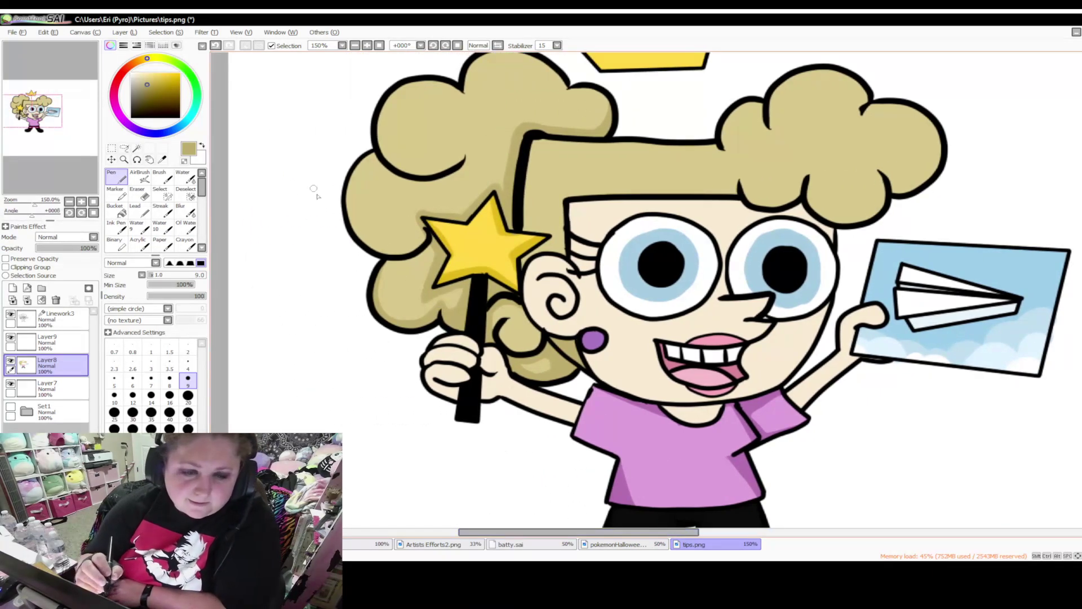
mouse_move(346, 180)
left_mouse_down()
mouse_move(355, 226)
mouse_move(371, 241)
mouse_move(418, 238)
left_mouse_up()
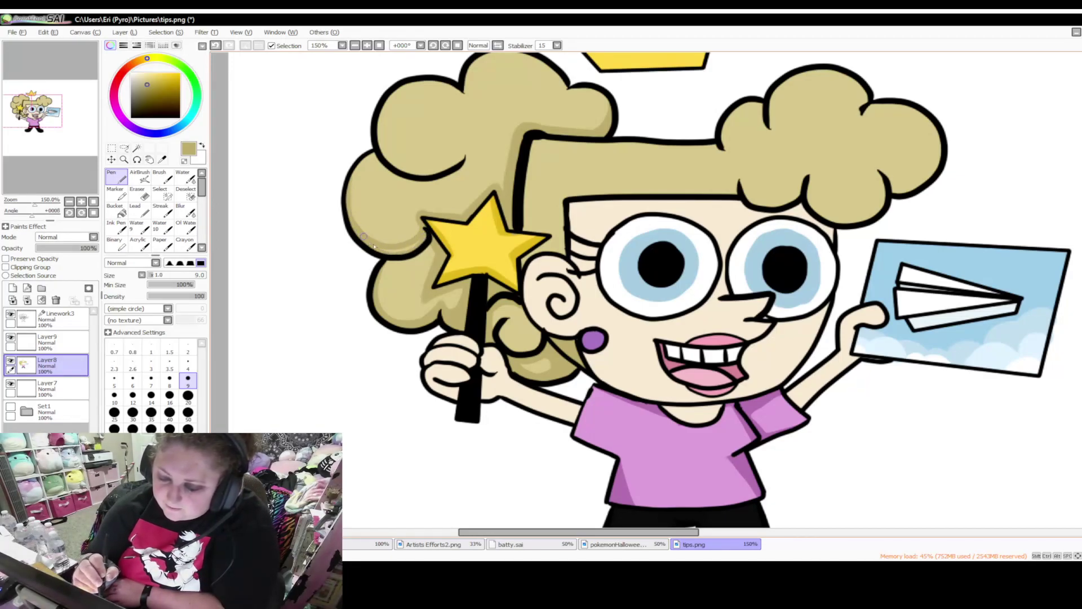
mouse_move(392, 93)
left_mouse_down()
mouse_move(382, 151)
mouse_move(404, 170)
mouse_move(464, 152)
left_mouse_up()
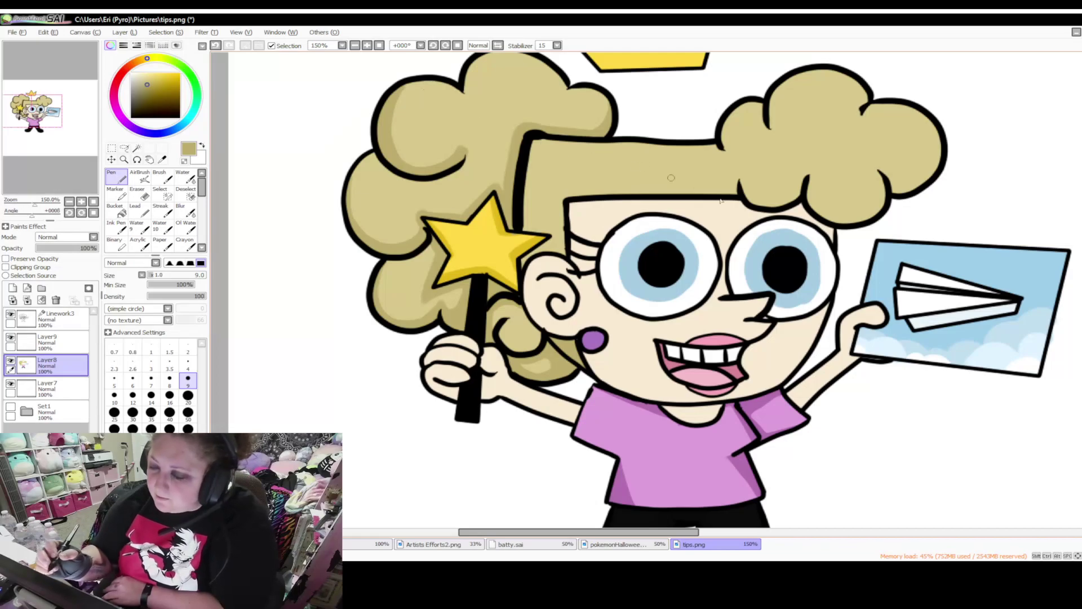
Shade the hair beside the ear and the undersides and creases of the curly bangs in the same darker tan
scroll(631, 225, "up", 2)
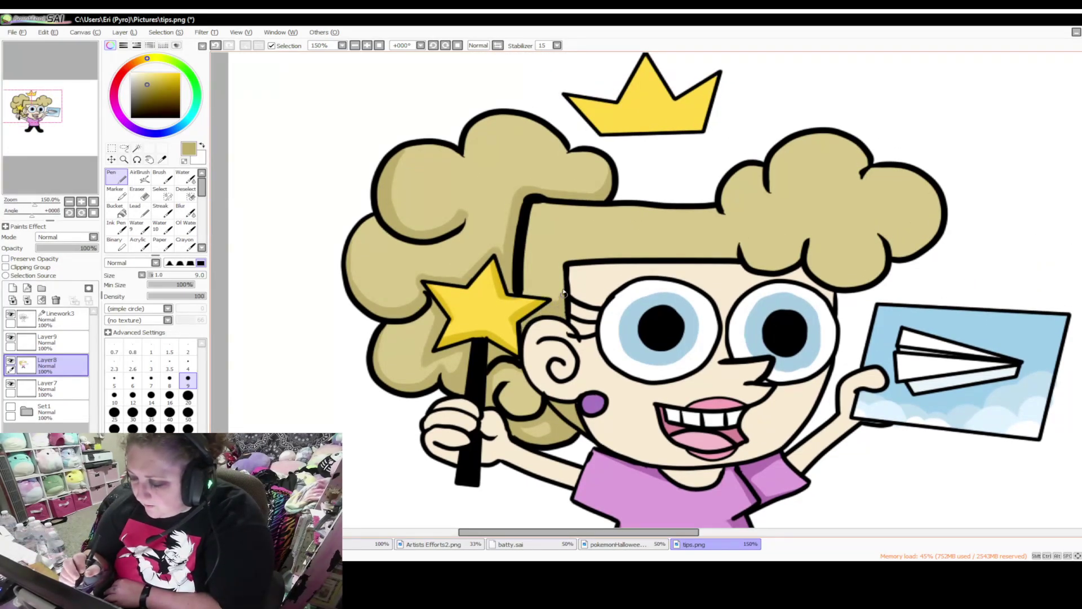
left_click_drag(531, 294, 555, 297)
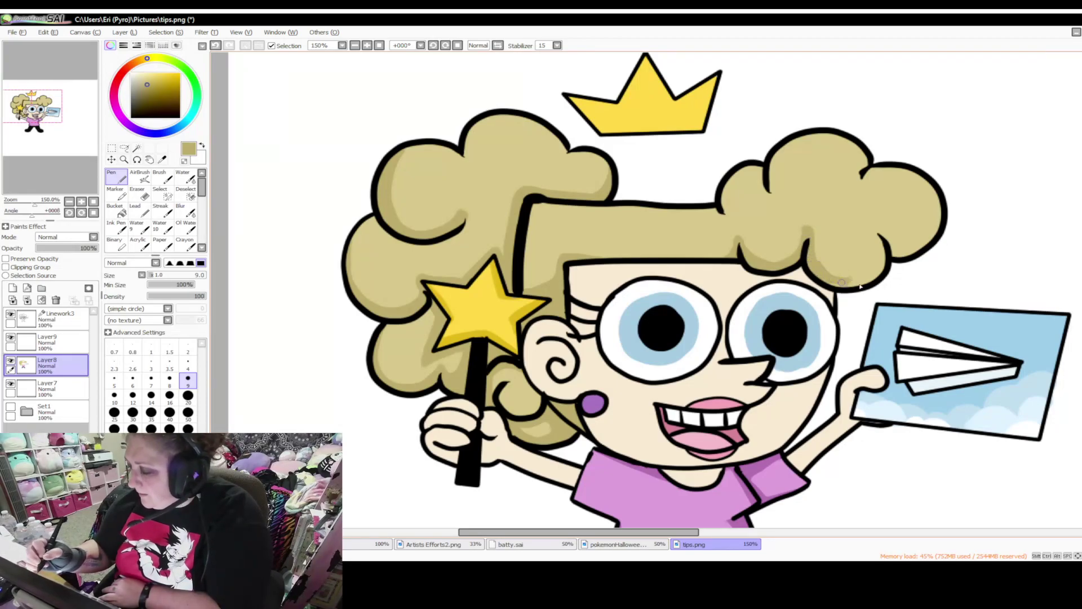
mouse_move(816, 253)
left_mouse_down()
mouse_move(841, 276)
mouse_move(877, 263)
mouse_move(879, 236)
mouse_move(883, 255)
mouse_move(865, 283)
mouse_move(833, 284)
mouse_move(877, 272)
left_mouse_up()
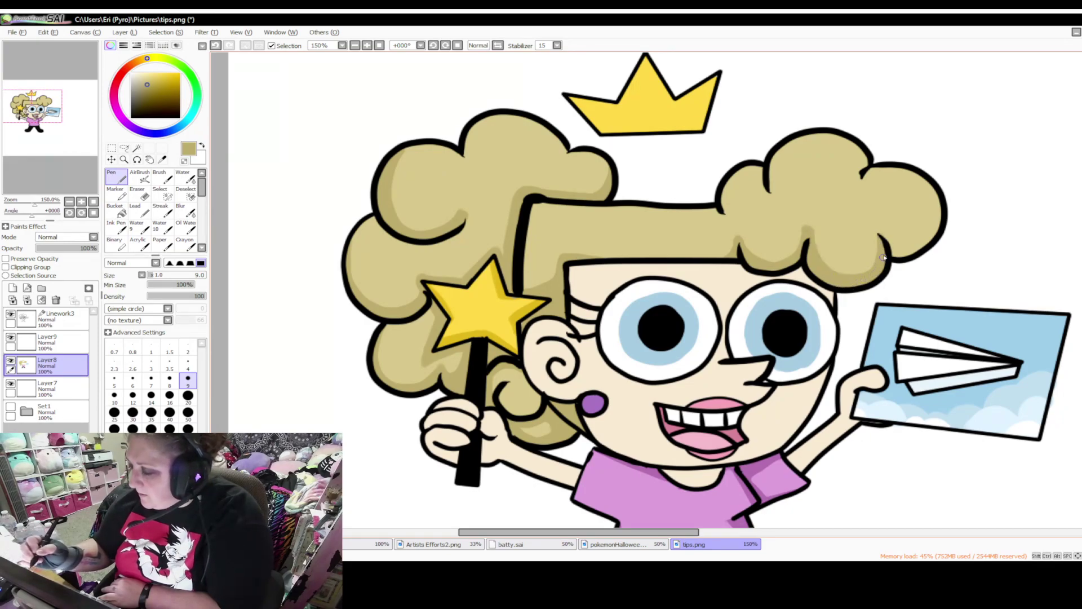
left_click_drag(883, 240, 910, 254)
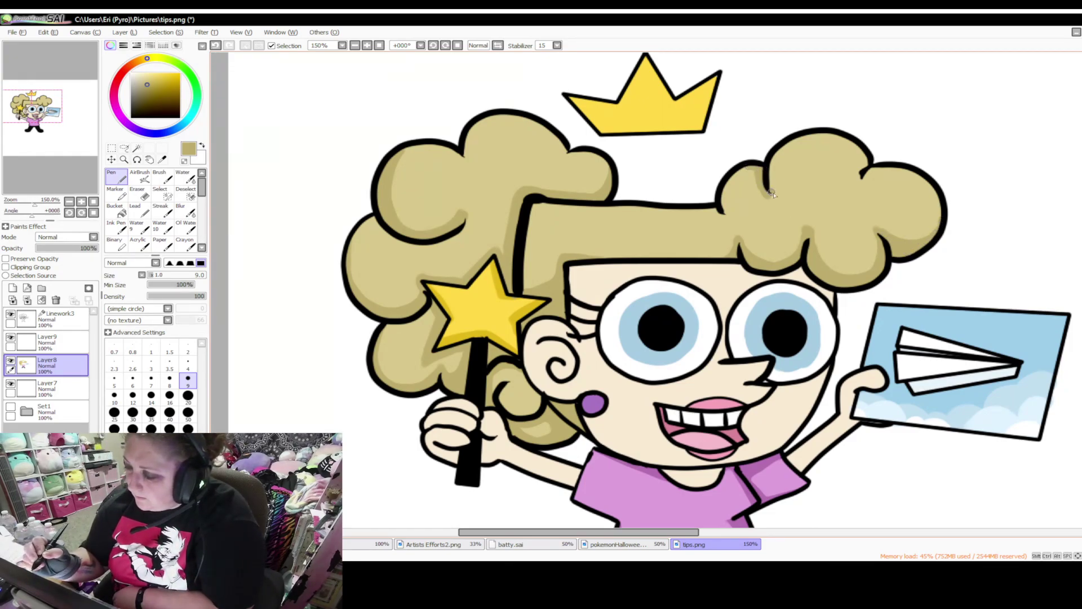
left_click_drag(769, 180, 796, 139)
left_click_drag(773, 176, 770, 208)
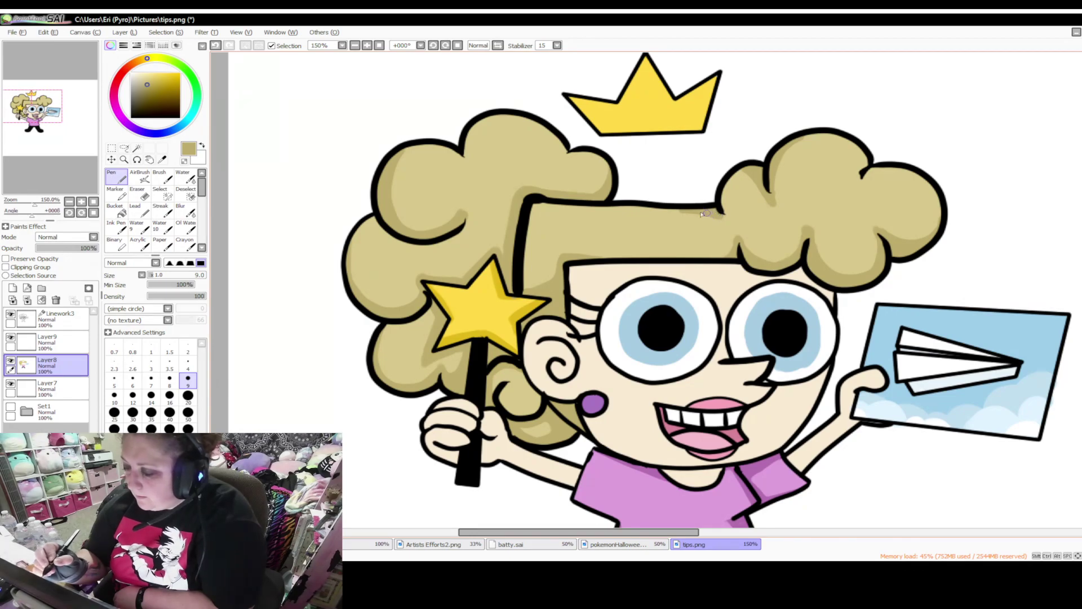
Sample the skin colour, darken it slightly, and use the Pen to shade the forehead, face edges, neck and ear
mouse_move(784, 368)
left_mouse_down()
mouse_move(851, 367)
mouse_move(871, 158)
mouse_move(871, 218)
left_mouse_up()
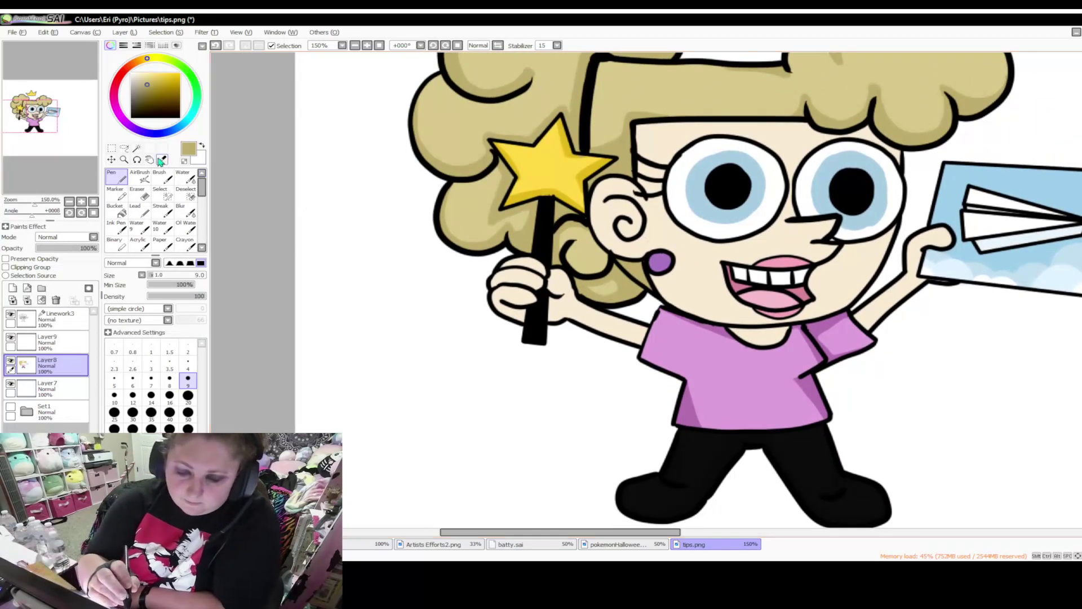
left_click(688, 255, "alt")
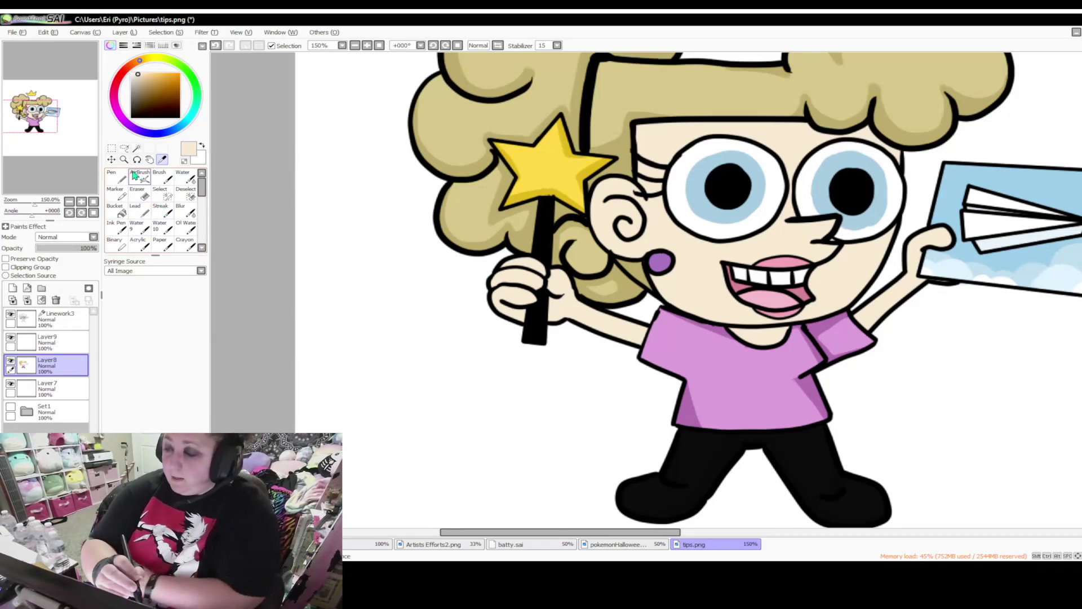
left_click(142, 75)
left_click(117, 176)
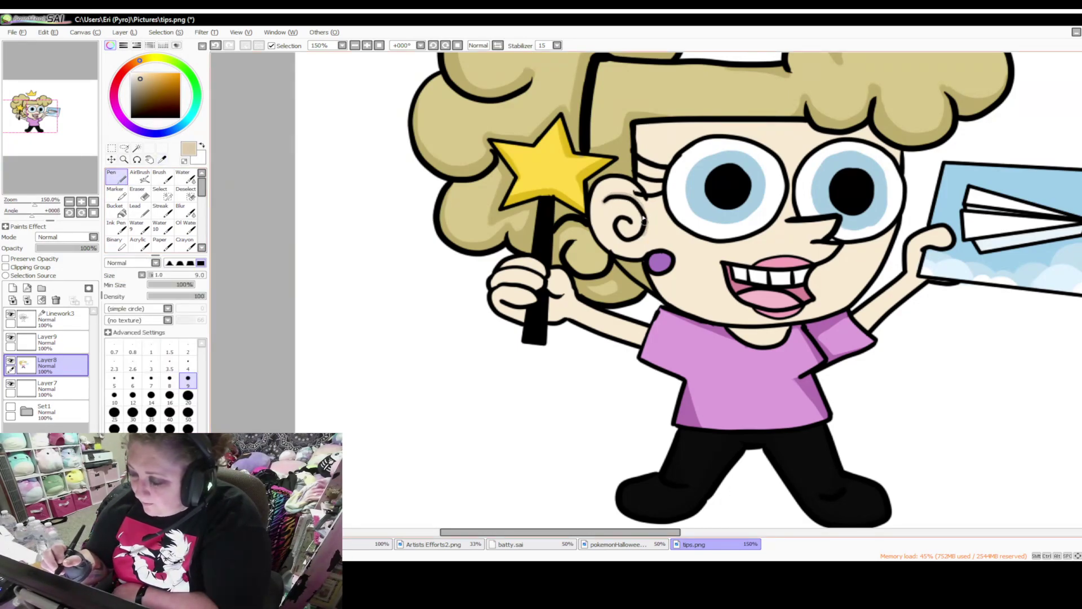
mouse_move(644, 211)
left_mouse_down()
mouse_move(643, 238)
mouse_move(623, 243)
mouse_move(615, 220)
mouse_move(632, 225)
mouse_move(622, 221)
mouse_move(620, 239)
mouse_move(621, 221)
mouse_move(625, 239)
mouse_move(640, 231)
mouse_move(636, 216)
mouse_move(605, 207)
mouse_move(634, 209)
mouse_move(605, 198)
mouse_move(629, 249)
mouse_move(656, 248)
mouse_move(643, 184)
mouse_move(652, 132)
left_mouse_up()
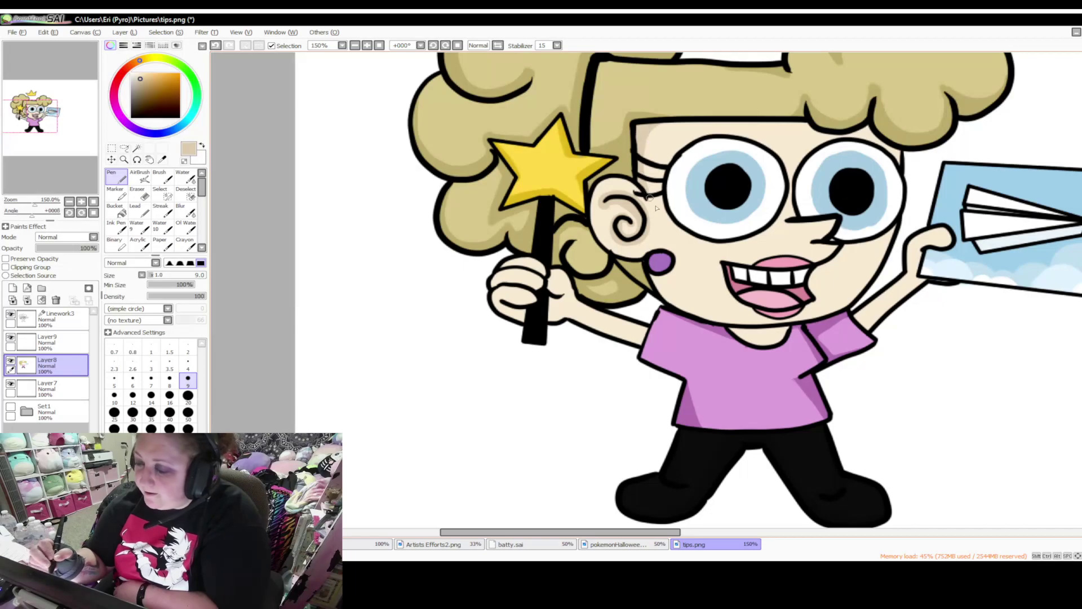
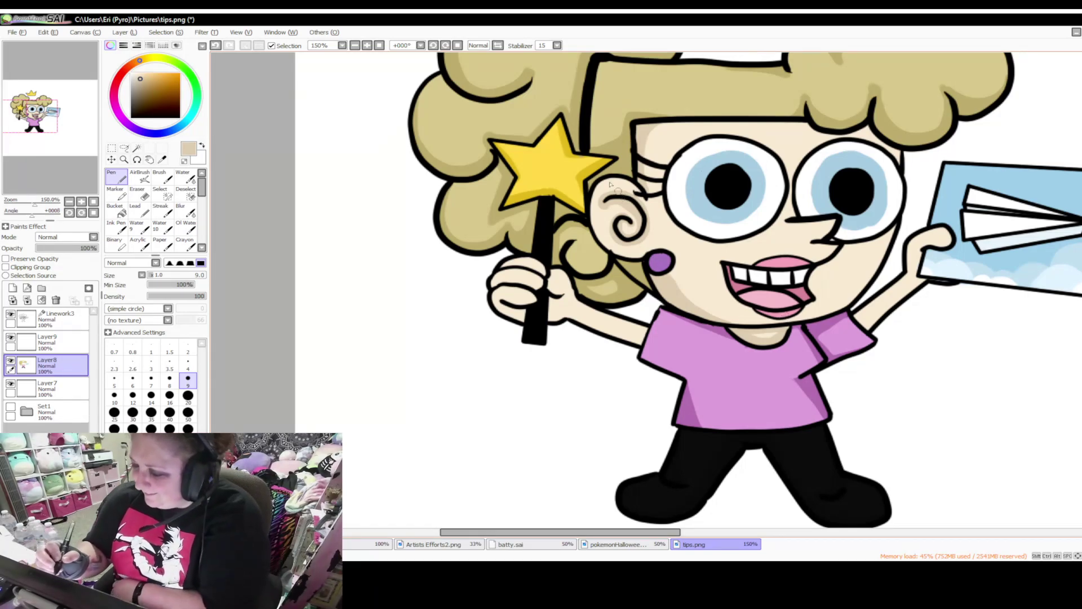
mouse_move(601, 182)
left_mouse_down()
mouse_move(592, 205)
mouse_move(602, 238)
mouse_move(645, 255)
mouse_move(594, 223)
left_mouse_up()
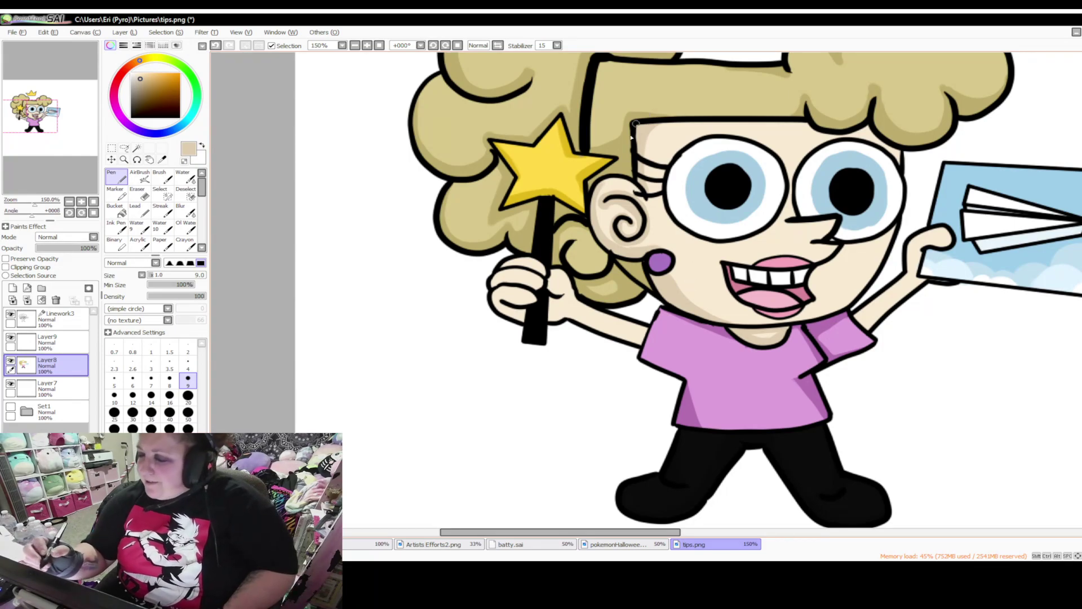
left_click_drag(868, 129, 896, 159)
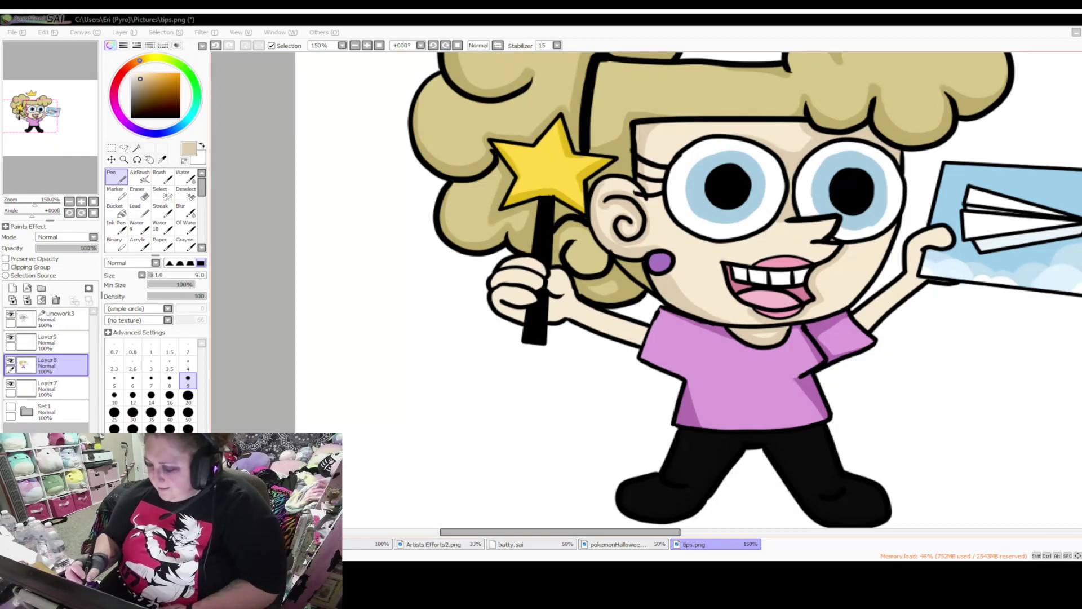
Add the darker skin shadow to the arm and hand holding the paper airplane picture
left_click_drag(678, 539, 738, 539)
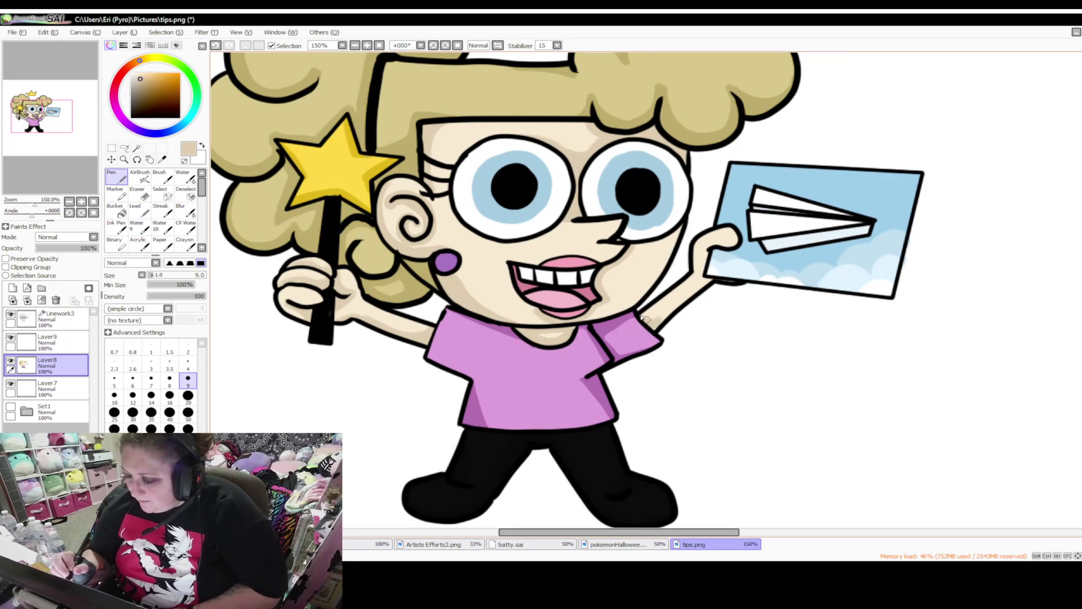
left_click_drag(659, 312, 700, 284)
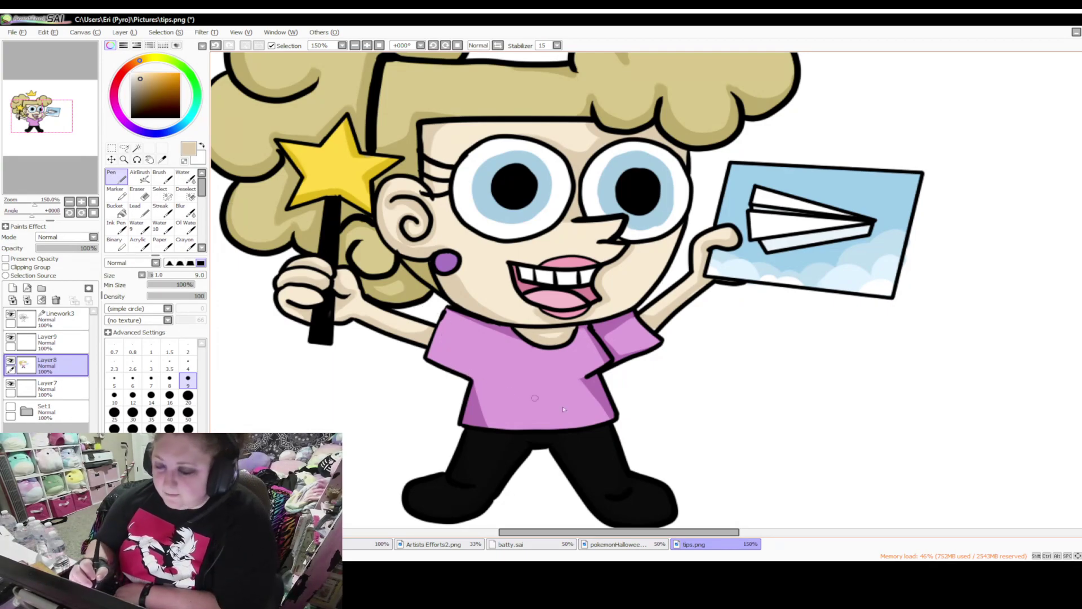
left_click_drag(658, 532, 676, 532)
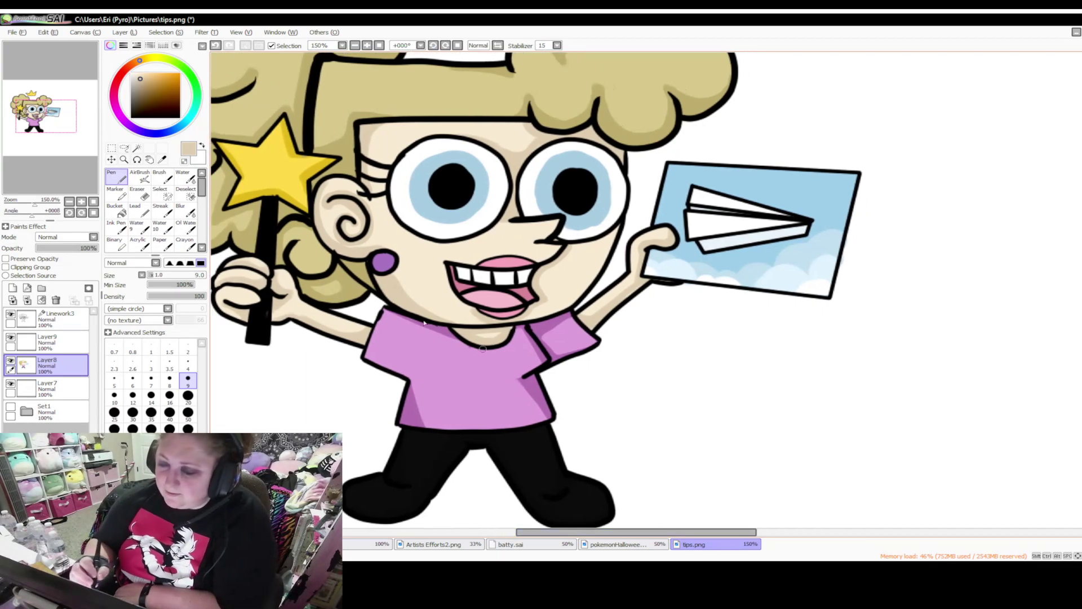
Sample the base skin colour from the cheek and switch to the Blend brush
left_click(355, 46)
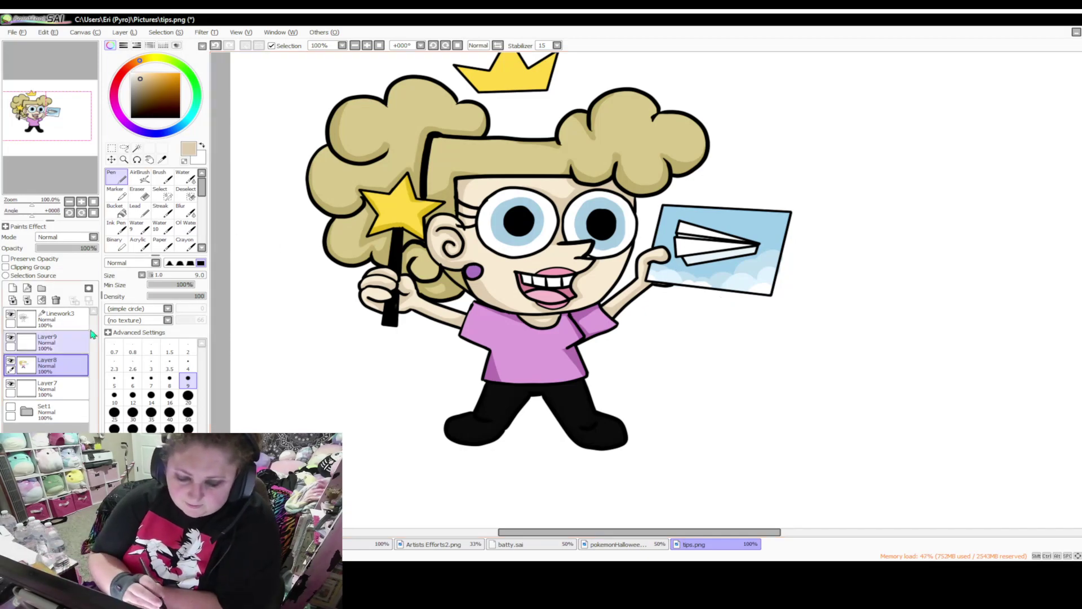
left_click(163, 159)
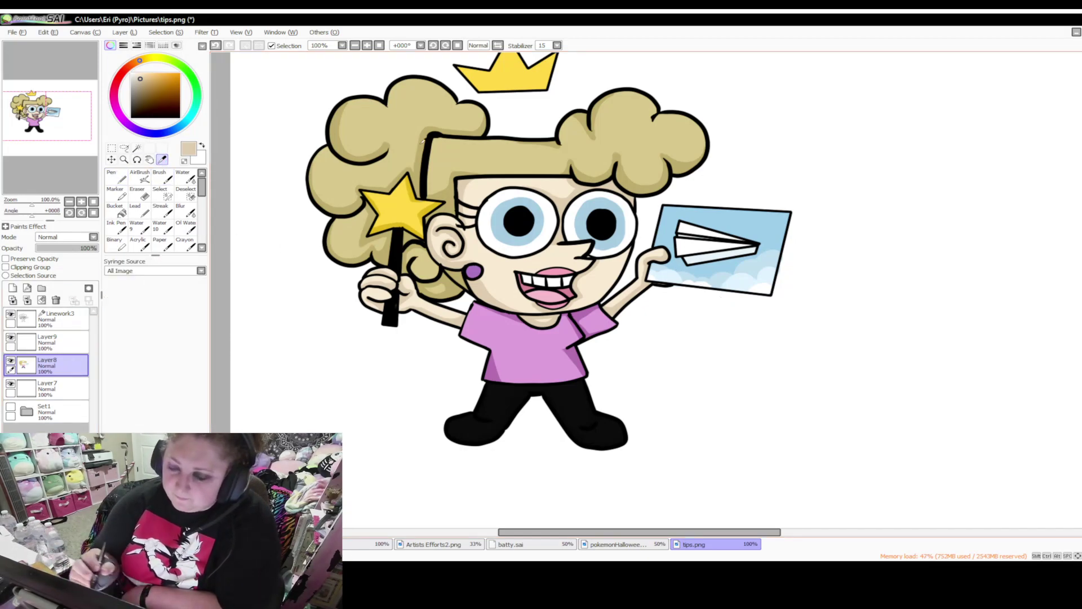
left_click(497, 276)
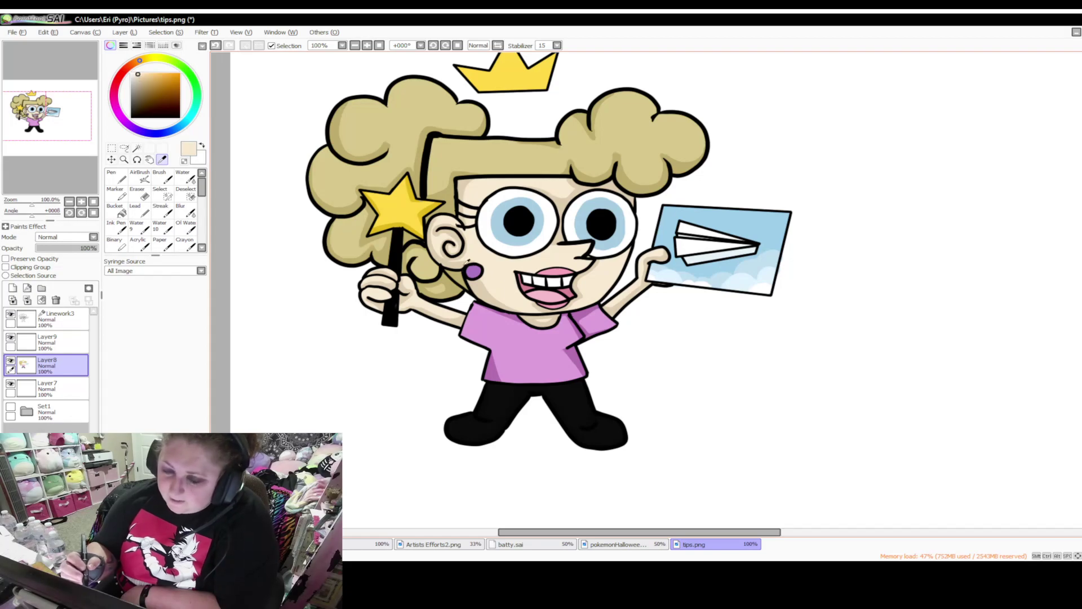
left_click(202, 248)
left_click(202, 248)
left_click(161, 227)
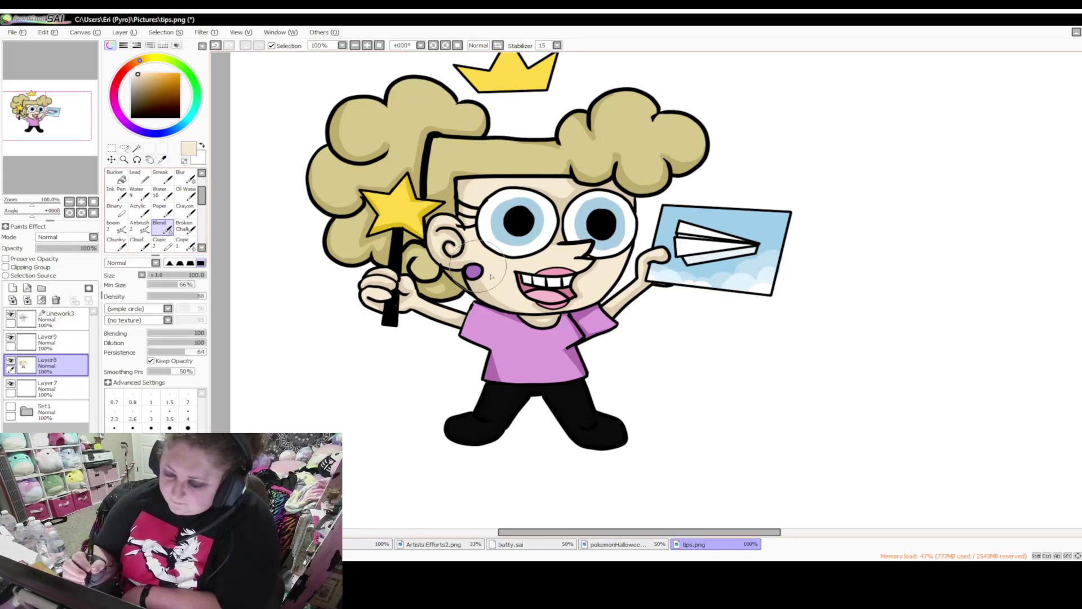
Reduce the Blend brush size to 20 and soften the shadow edges on the face
key("bracketleft")
key("bracketleft")
key("bracketleft")
key("bracketleft")
key("bracketleft")
key("bracketleft")
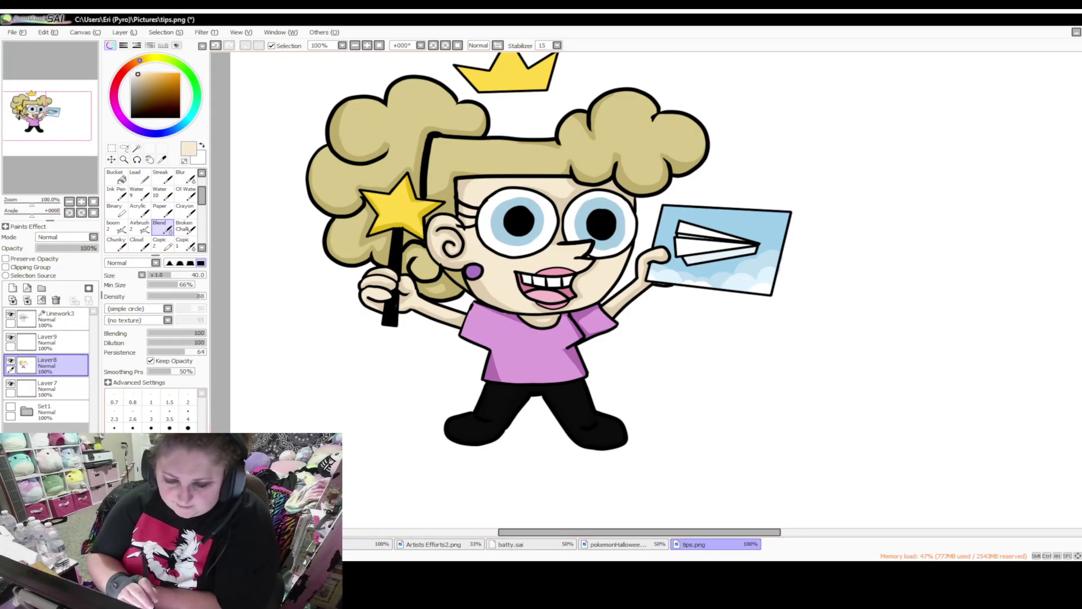
key("bracketleft")
key("bracketleft")
key("bracketleft")
key("bracketleft")
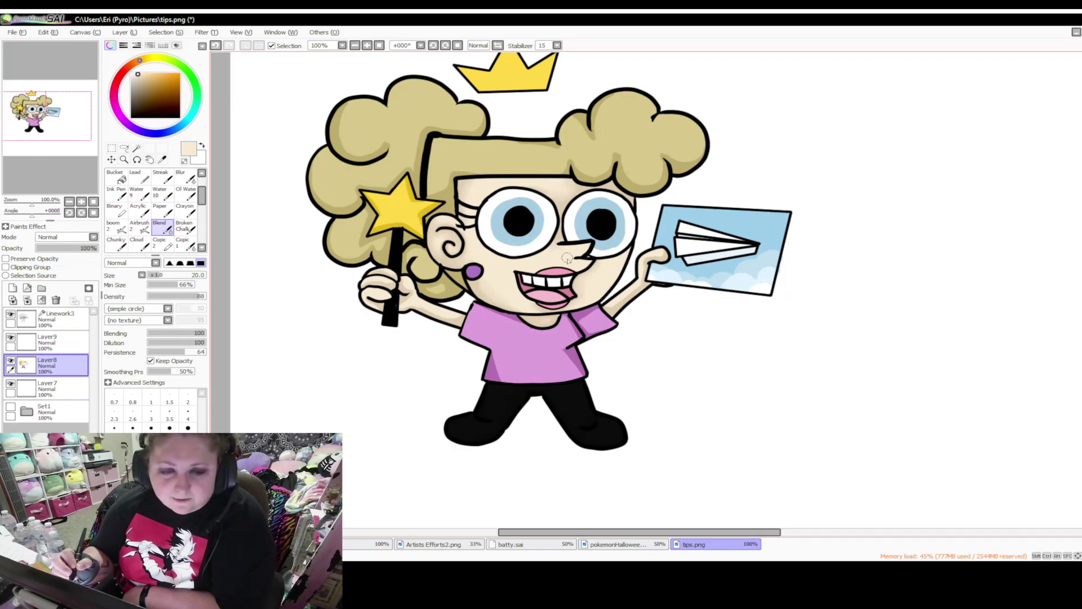
Blend the shadows on the arms, the purple shirt and the curly bangs into smooth gradients
key("ctrl+plus")
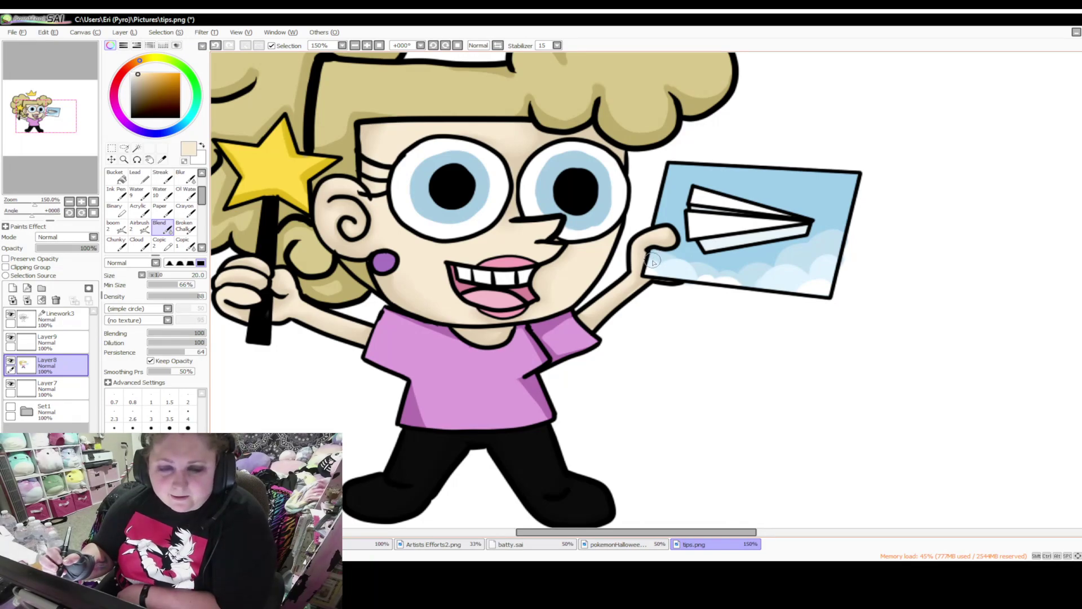
left_click_drag(640, 533, 610, 532)
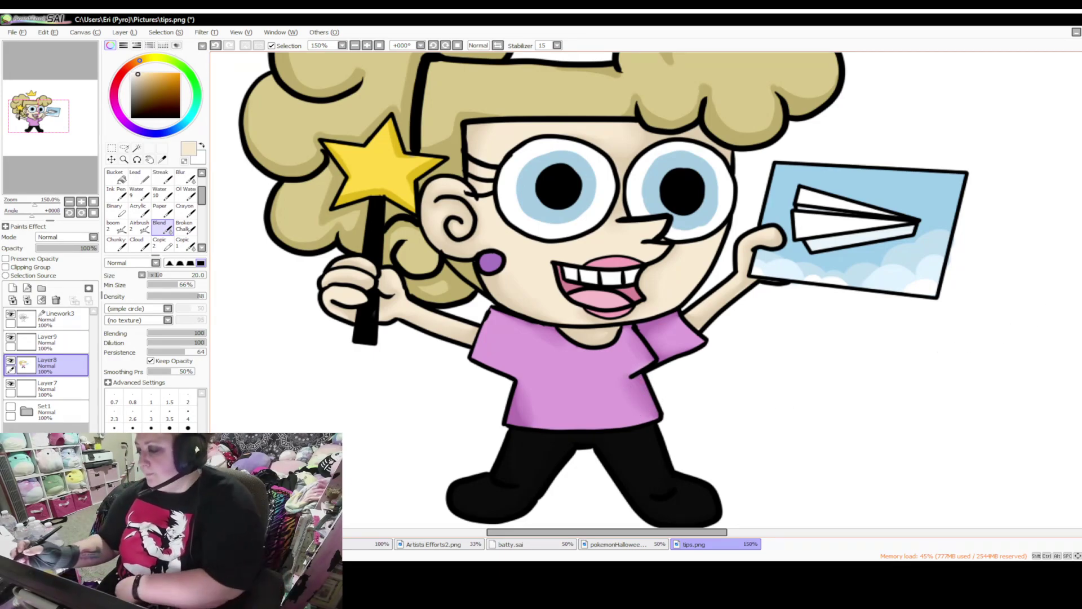
scroll(695, 387, "up", 2)
scroll(434, 228, "up", 2)
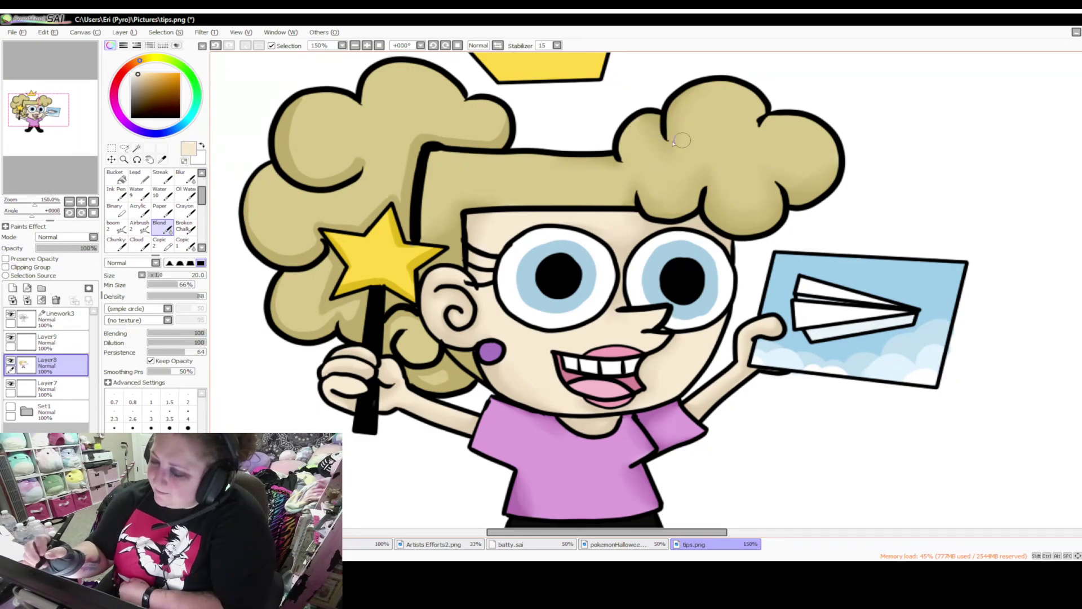
Blend the shadows on the ponytail curls and the wand's star into their base colours
left_click_drag(724, 534, 694, 535)
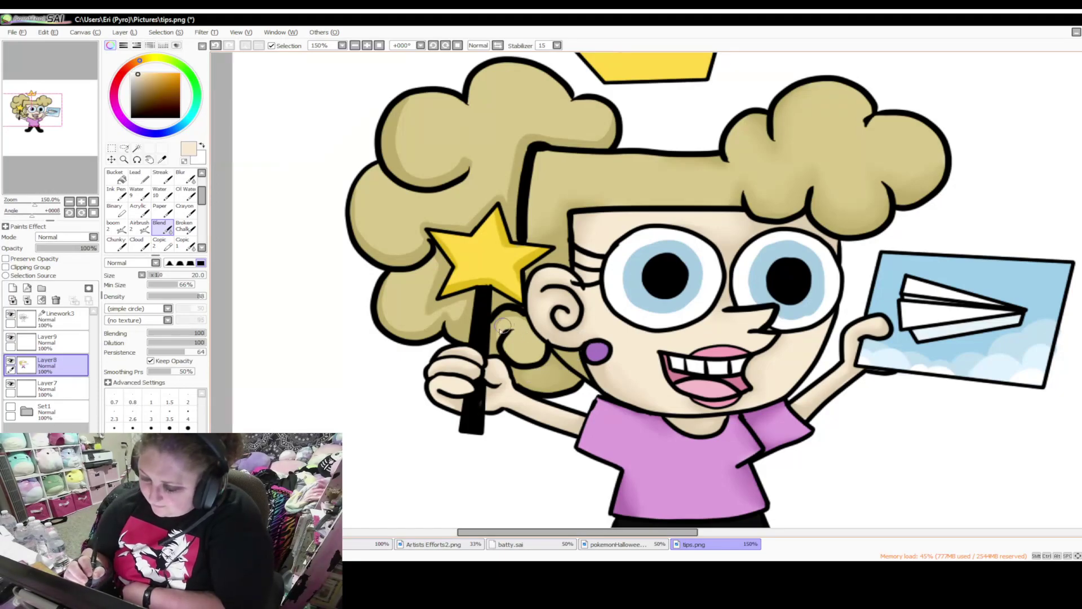
mouse_move(508, 347)
left_mouse_down()
mouse_move(459, 305)
mouse_move(464, 298)
mouse_move(447, 321)
mouse_move(409, 332)
mouse_move(390, 289)
mouse_move(388, 305)
mouse_move(424, 271)
mouse_move(426, 297)
mouse_move(436, 261)
mouse_move(422, 246)
mouse_move(419, 316)
mouse_move(431, 314)
mouse_move(464, 256)
mouse_move(415, 272)
mouse_move(415, 233)
mouse_move(406, 248)
mouse_move(371, 230)
mouse_move(400, 251)
mouse_move(357, 207)
mouse_move(364, 190)
mouse_move(370, 239)
mouse_move(427, 242)
mouse_move(417, 218)
mouse_move(471, 224)
mouse_move(484, 203)
mouse_move(414, 221)
mouse_move(421, 239)
mouse_move(498, 191)
mouse_move(511, 206)
mouse_move(518, 138)
mouse_move(506, 170)
mouse_move(520, 138)
mouse_move(595, 138)
mouse_move(608, 125)
mouse_move(598, 141)
mouse_move(534, 134)
mouse_move(504, 192)
mouse_move(454, 153)
mouse_move(488, 155)
mouse_move(473, 152)
mouse_move(404, 175)
mouse_move(392, 134)
mouse_move(400, 111)
left_mouse_up()
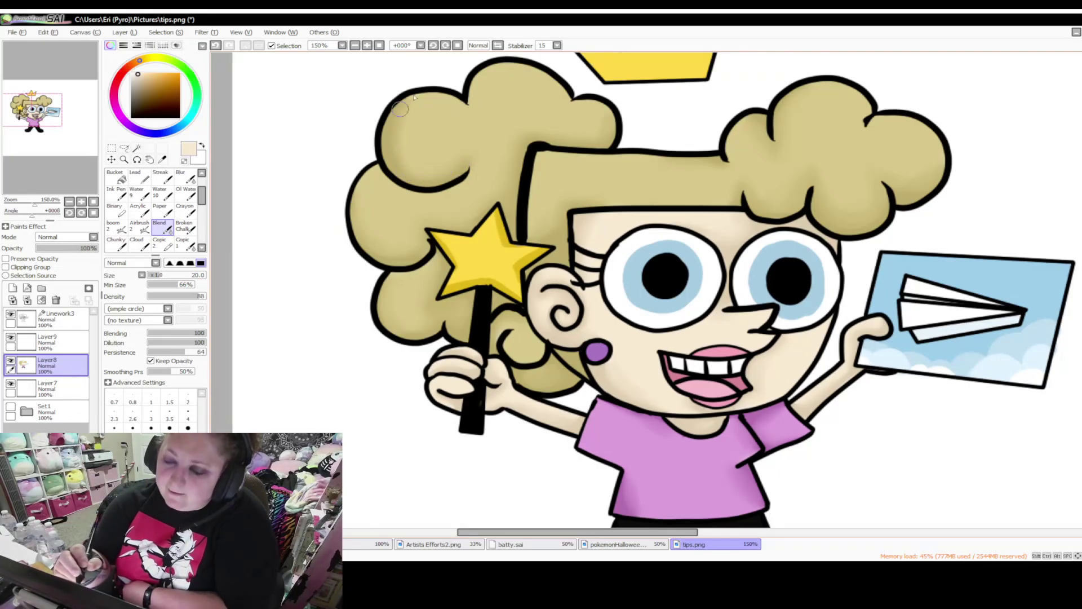
mouse_move(387, 147)
left_mouse_down()
mouse_move(408, 150)
mouse_move(430, 123)
mouse_move(461, 169)
mouse_move(498, 172)
left_mouse_up()
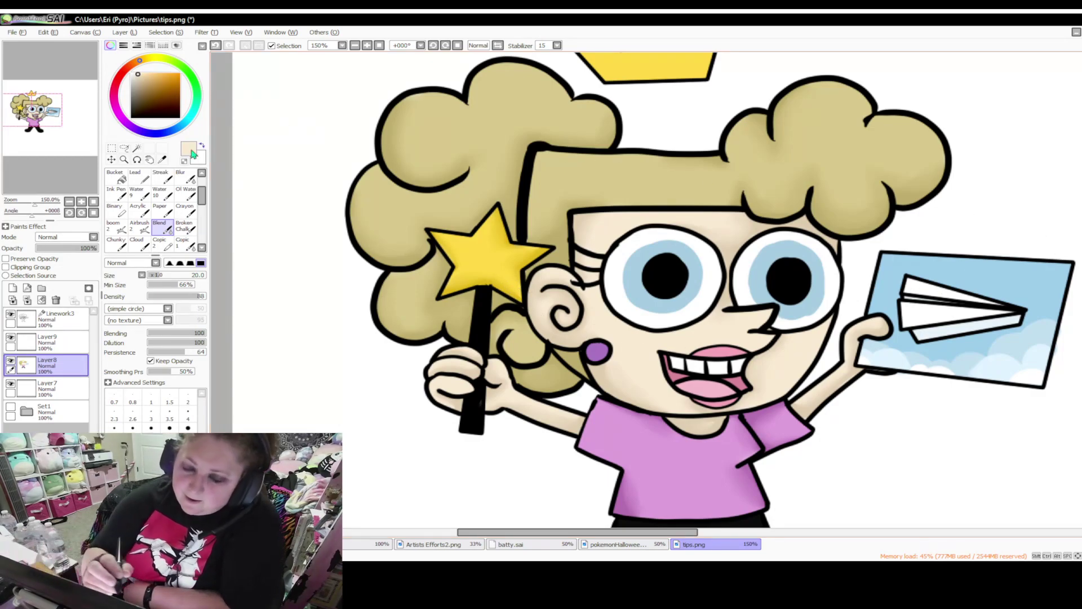
Airbrush pale yellow highlights at size 50 onto the ponytail curls, the fringe band and the front bangs on Layer8
left_click(162, 160)
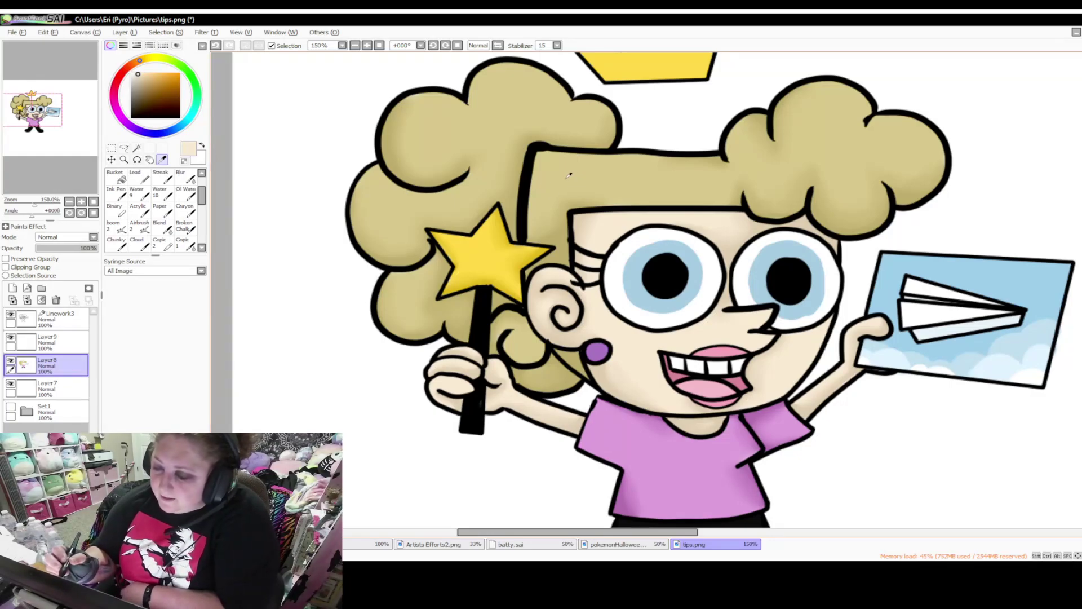
left_click(147, 59)
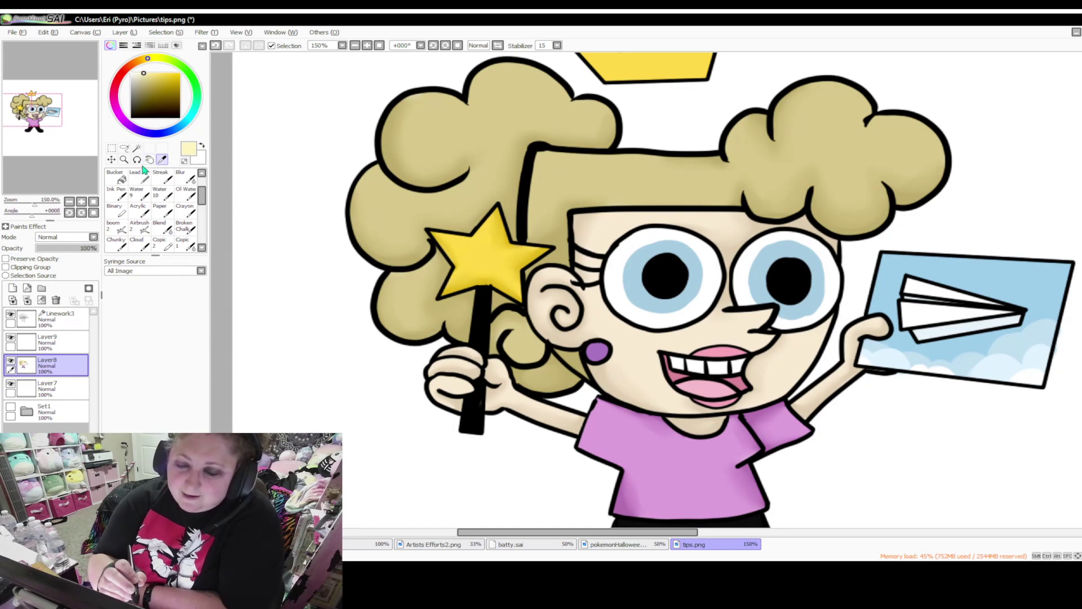
scroll(140, 180, "up", 2)
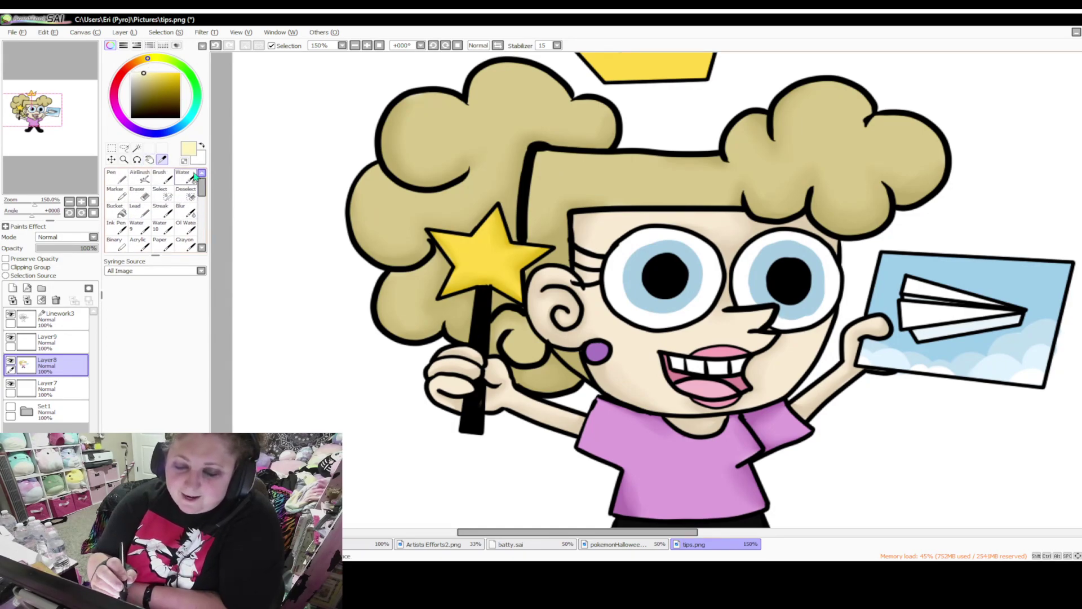
left_click(140, 181)
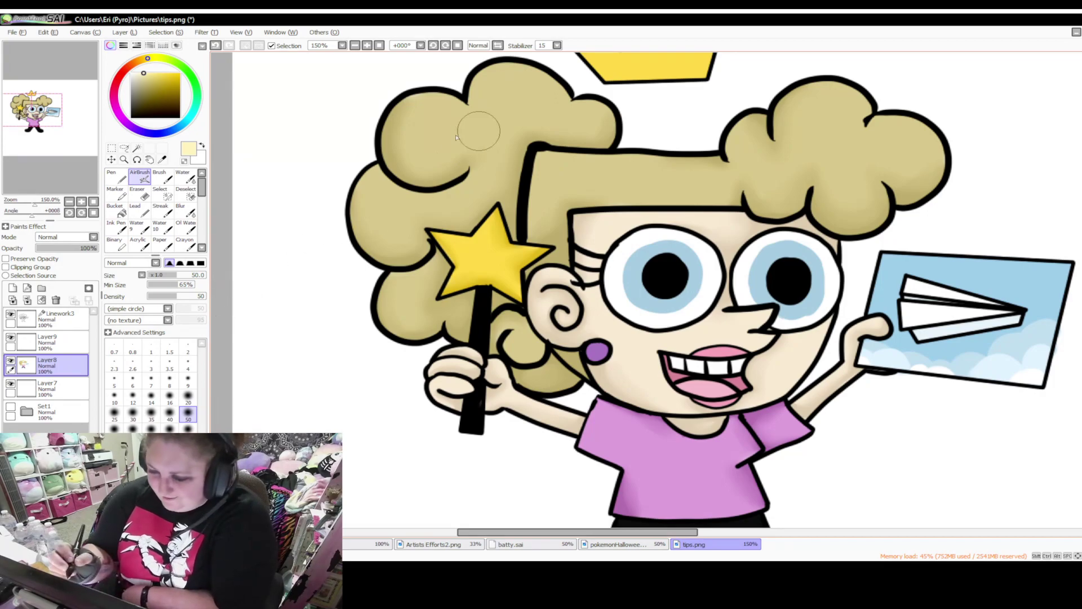
mouse_move(415, 136)
left_mouse_down()
mouse_move(445, 118)
mouse_move(418, 129)
mouse_move(429, 141)
mouse_move(458, 114)
mouse_move(534, 132)
mouse_move(480, 115)
mouse_move(532, 100)
mouse_move(567, 125)
mouse_move(586, 121)
mouse_move(563, 153)
left_mouse_up()
mouse_move(394, 203)
left_mouse_down()
mouse_move(377, 223)
mouse_move(389, 198)
mouse_move(406, 209)
mouse_move(477, 200)
mouse_move(492, 179)
left_mouse_up()
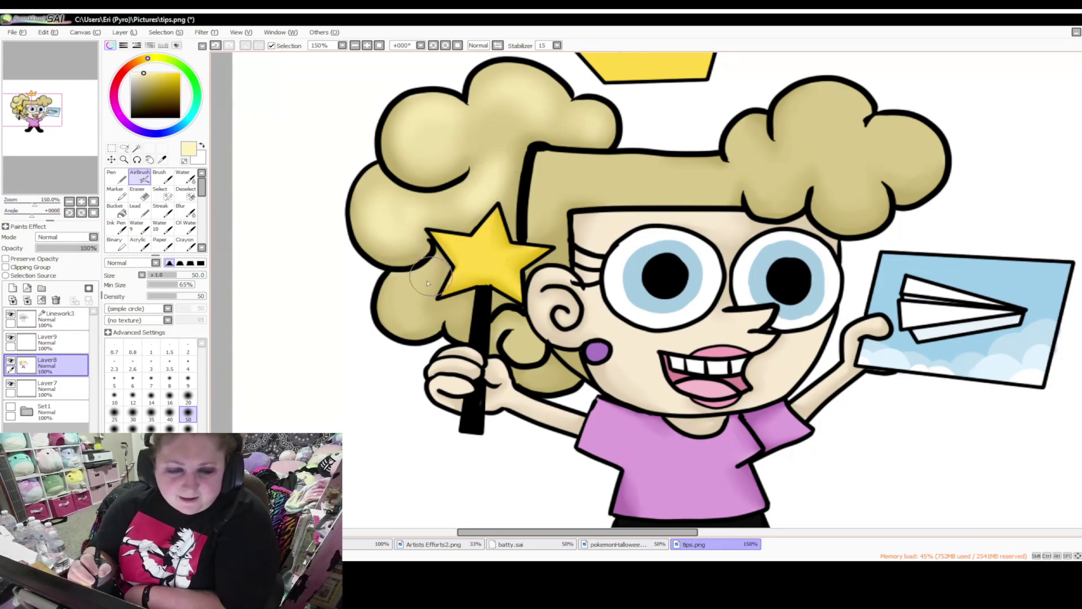
left_click_drag(403, 290, 410, 319)
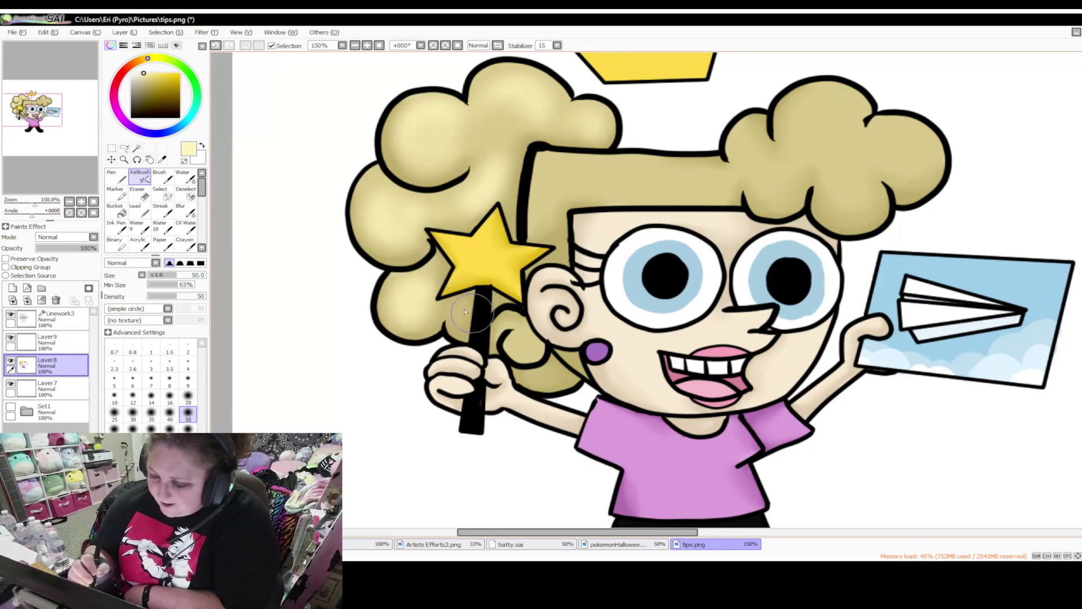
mouse_move(552, 167)
left_mouse_down()
mouse_move(738, 182)
mouse_move(594, 173)
mouse_move(664, 167)
mouse_move(774, 189)
mouse_move(757, 136)
mouse_move(822, 136)
mouse_move(787, 155)
mouse_move(800, 133)
mouse_move(833, 124)
mouse_move(823, 128)
mouse_move(829, 141)
mouse_move(774, 174)
mouse_move(784, 194)
mouse_move(841, 156)
mouse_move(859, 164)
mouse_move(850, 148)
mouse_move(867, 177)
mouse_move(867, 148)
mouse_move(833, 158)
mouse_move(840, 137)
left_mouse_up()
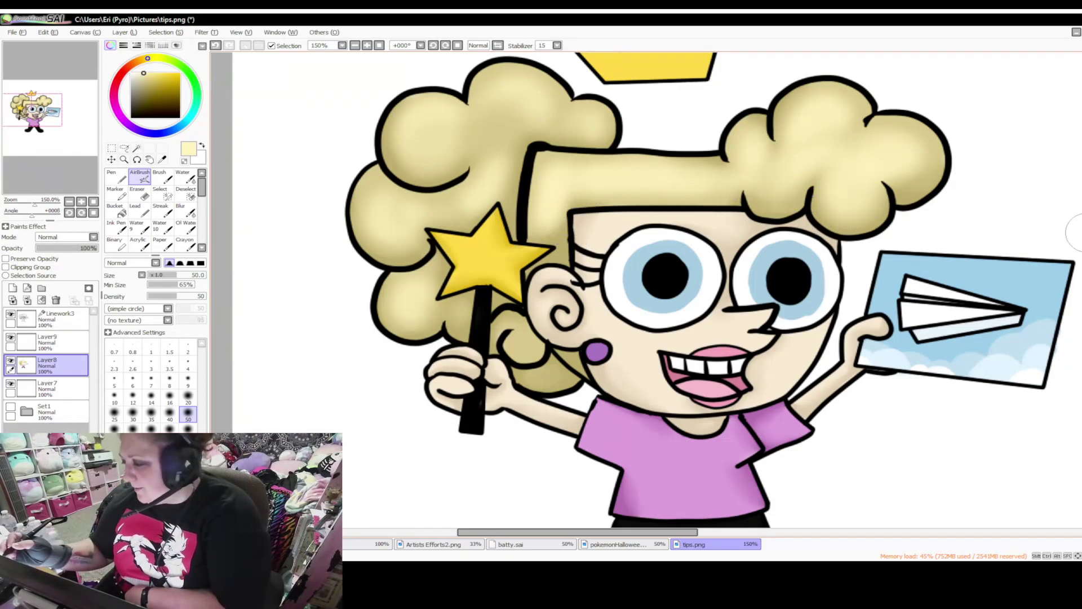
Airbrush deeper purple shading at size 50 across the shirt's belly and the upper chest near the sleeve
scroll(710, 290, "down", 5)
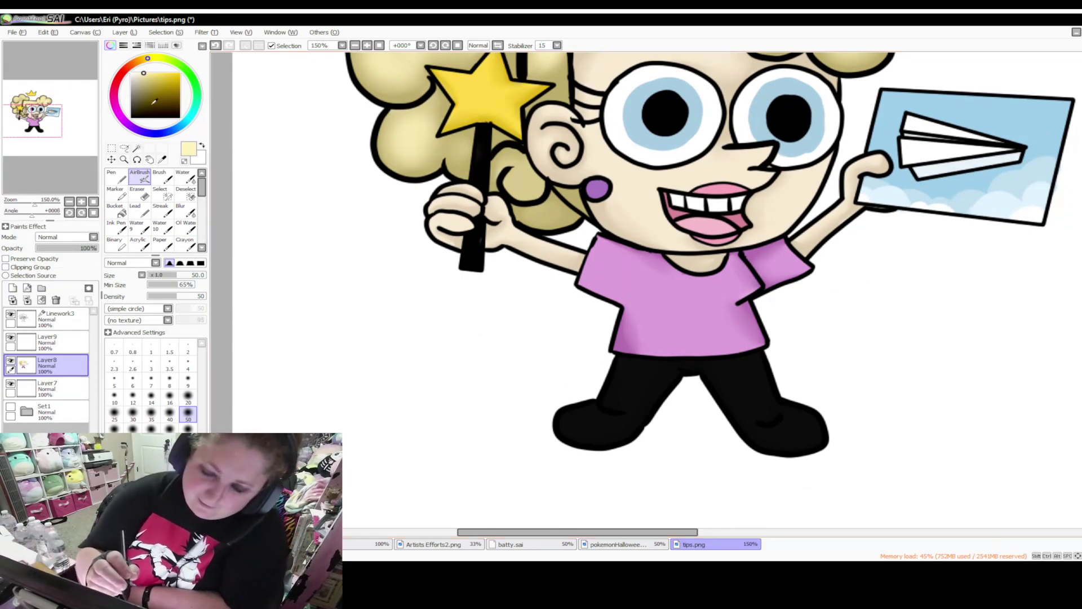
left_click(122, 118)
left_click(161, 83)
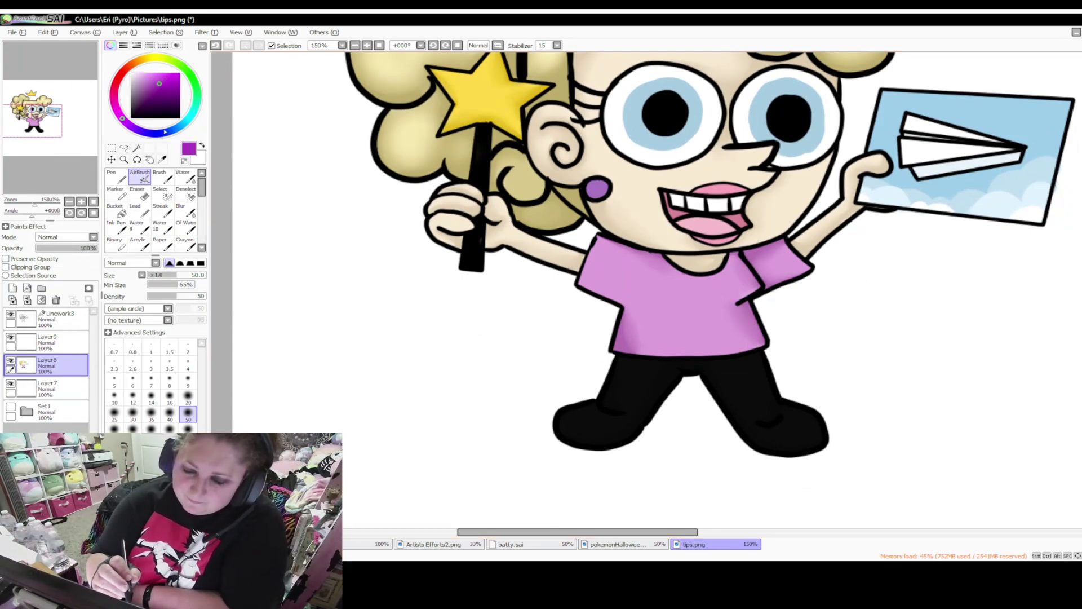
mouse_move(651, 315)
left_mouse_down()
mouse_move(736, 317)
mouse_move(696, 333)
left_mouse_up()
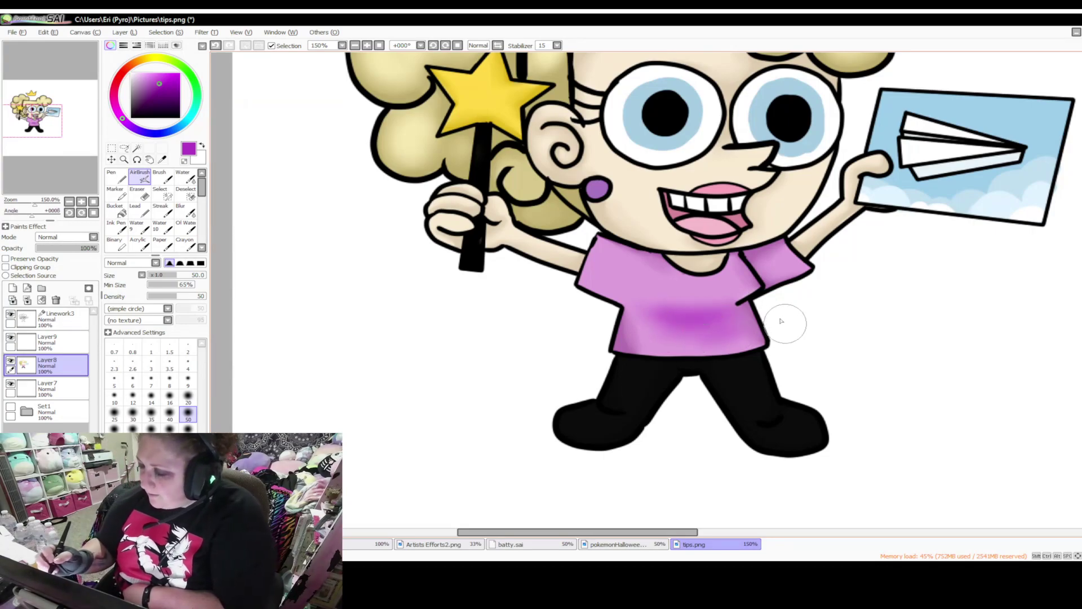
mouse_move(615, 278)
left_mouse_down()
mouse_move(647, 295)
mouse_move(625, 293)
mouse_move(743, 324)
mouse_move(664, 298)
mouse_move(624, 264)
mouse_move(684, 276)
mouse_move(676, 300)
mouse_move(634, 273)
mouse_move(695, 294)
mouse_move(643, 265)
left_mouse_up()
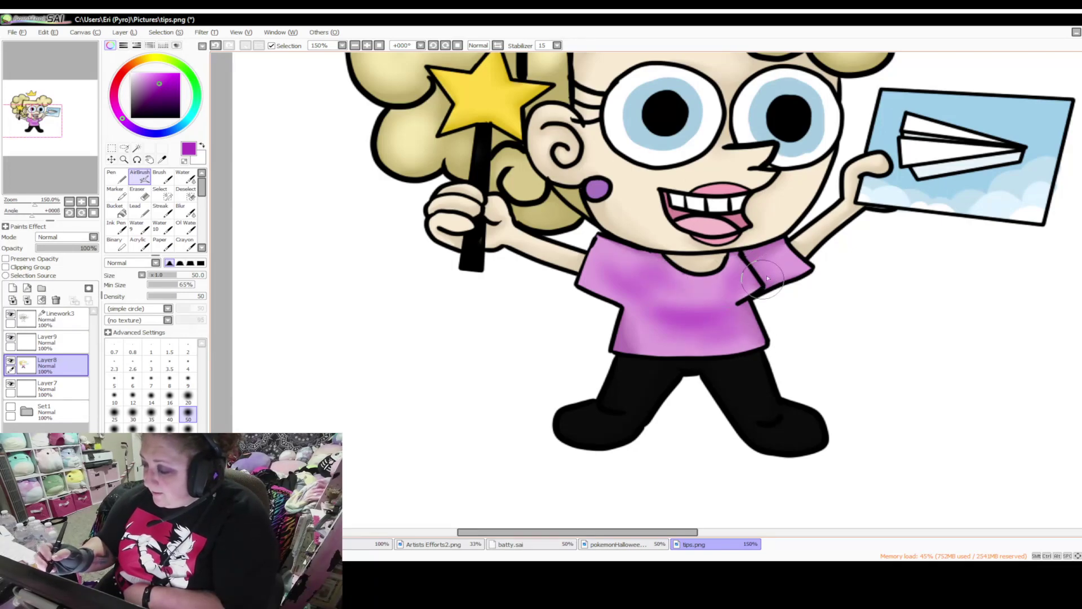
key("ctrl+minus")
key("ctrl+minus")
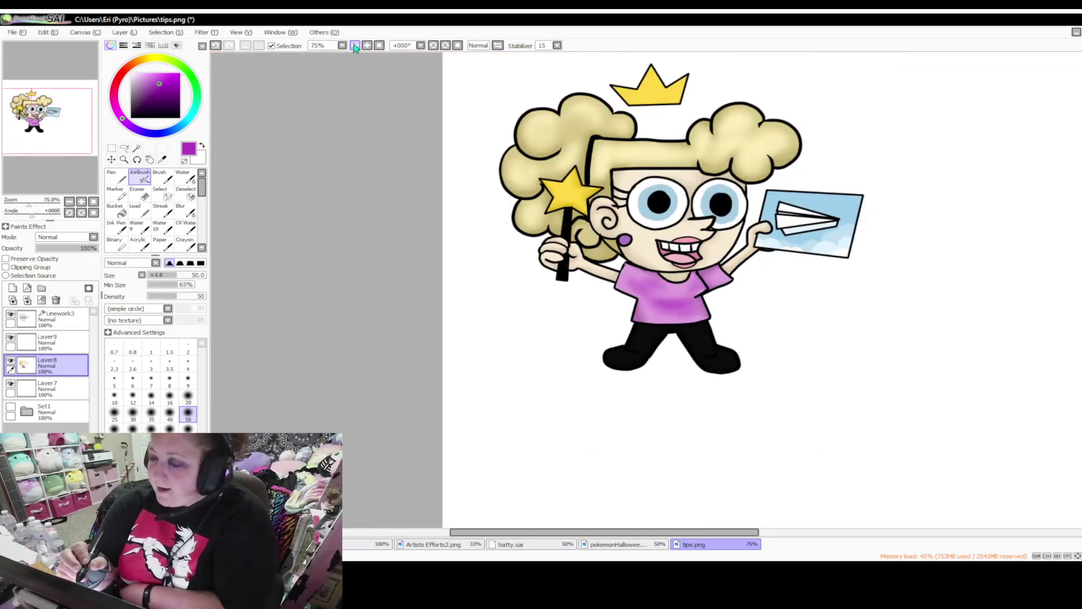
left_click_drag(645, 530, 691, 530)
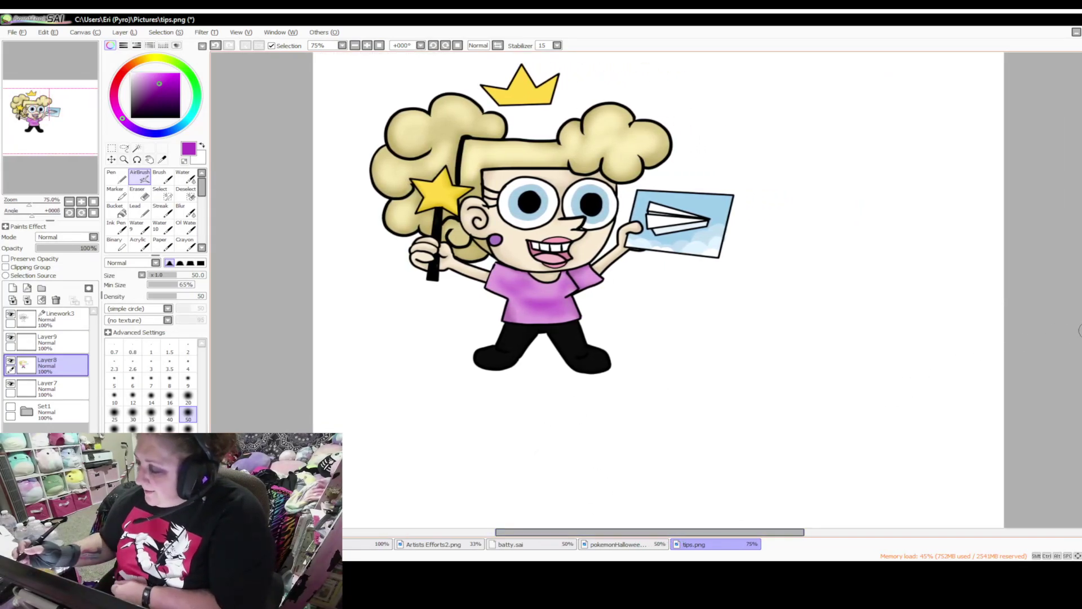
scroll(1018, 301, "up", 2)
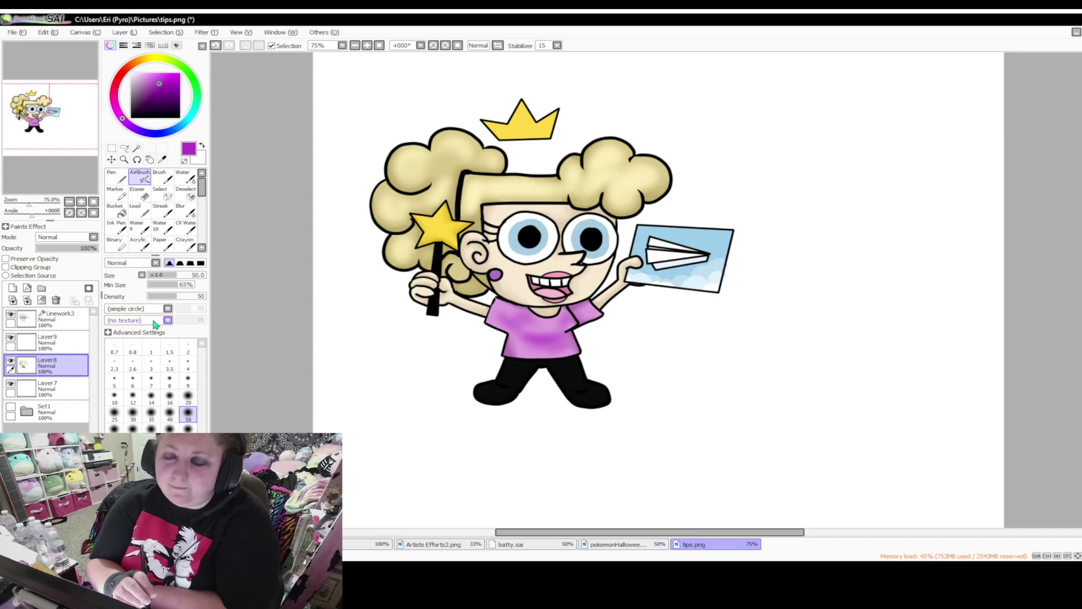
left_click_drag(623, 476, 660, 476)
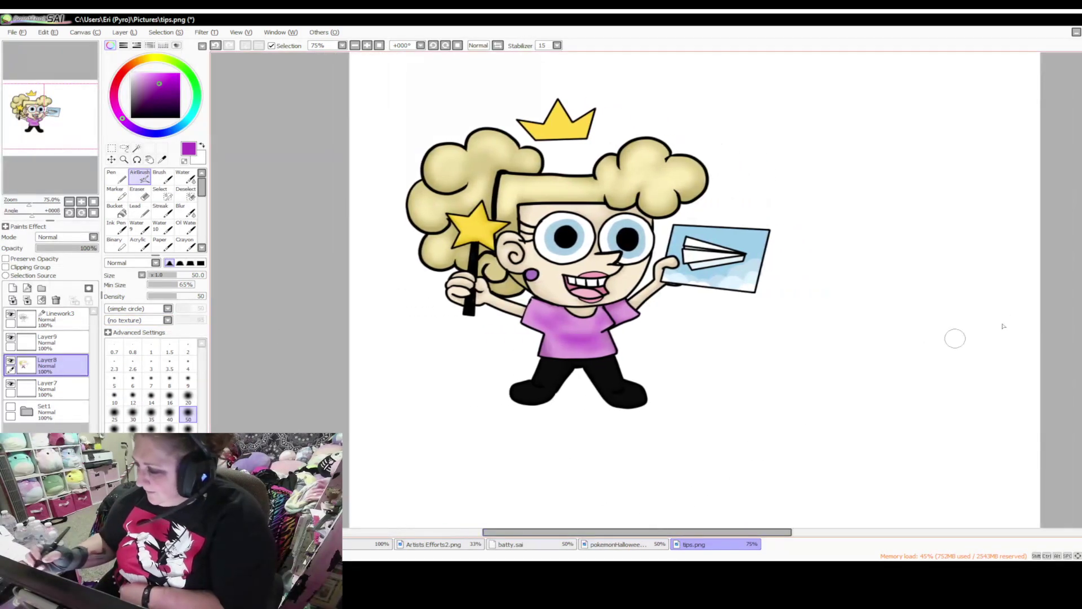
Shade the round earring with dark purple using the Pen at size 7 and add a light pink highlight to it
key("ctrl+plus")
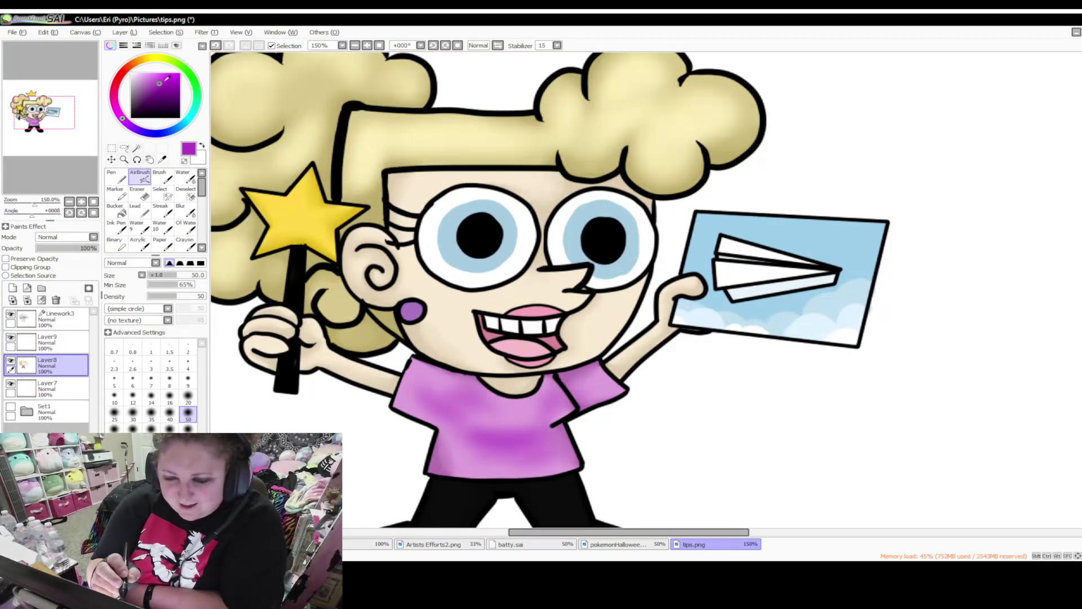
left_click(164, 90)
left_click(117, 176)
left_click(187, 379)
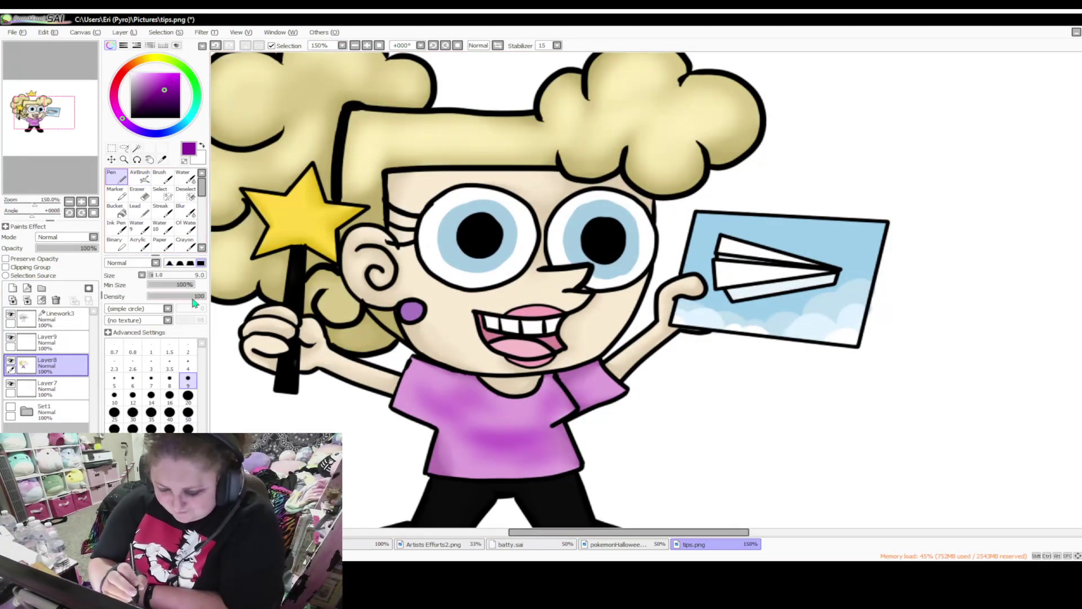
left_click(146, 385)
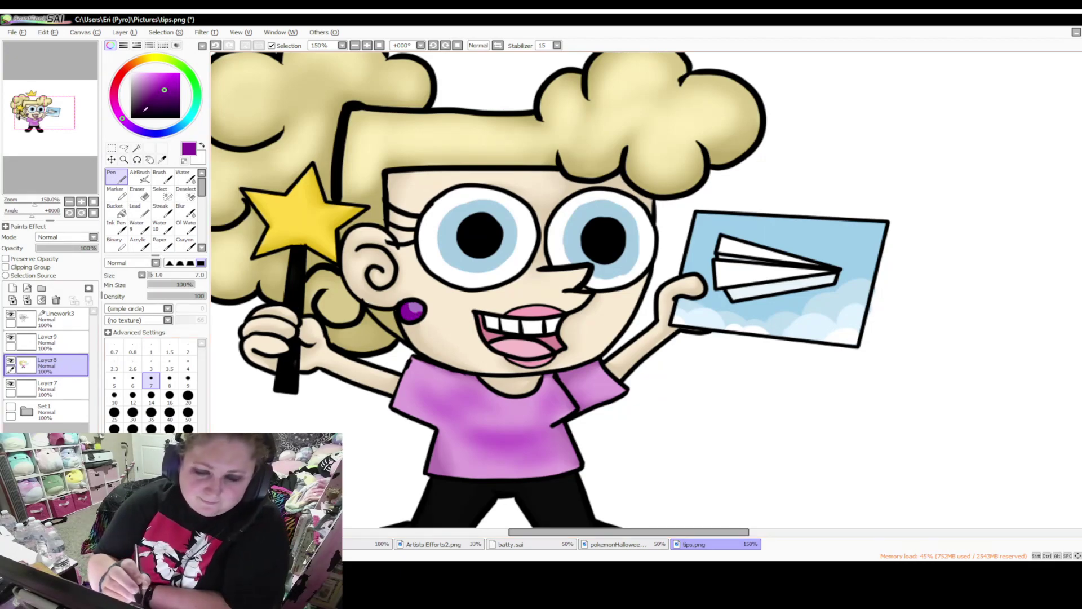
left_click(149, 73)
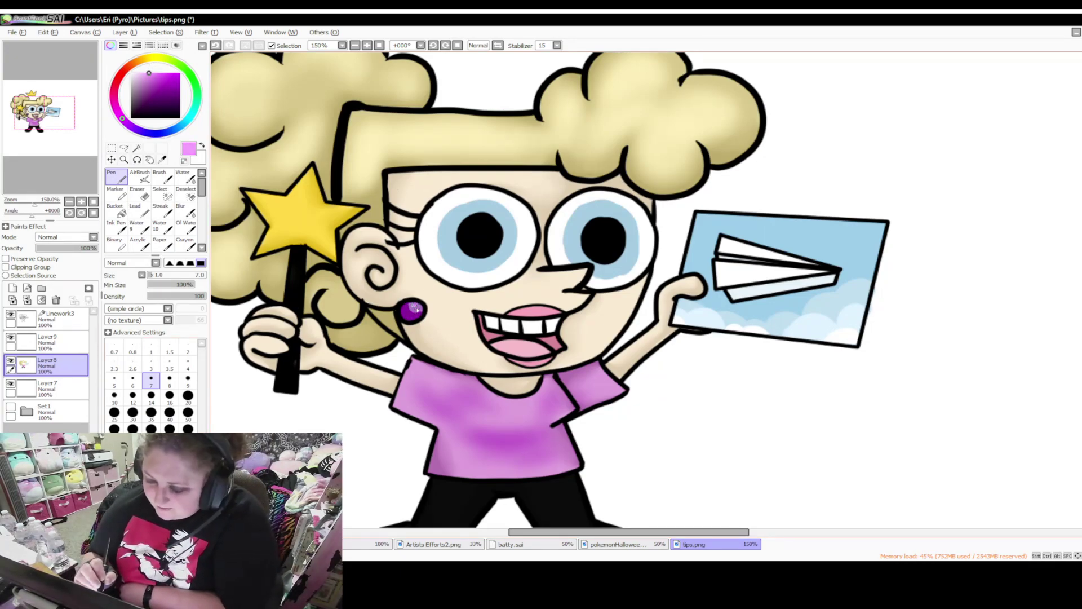
left_click(354, 45)
left_click(355, 45)
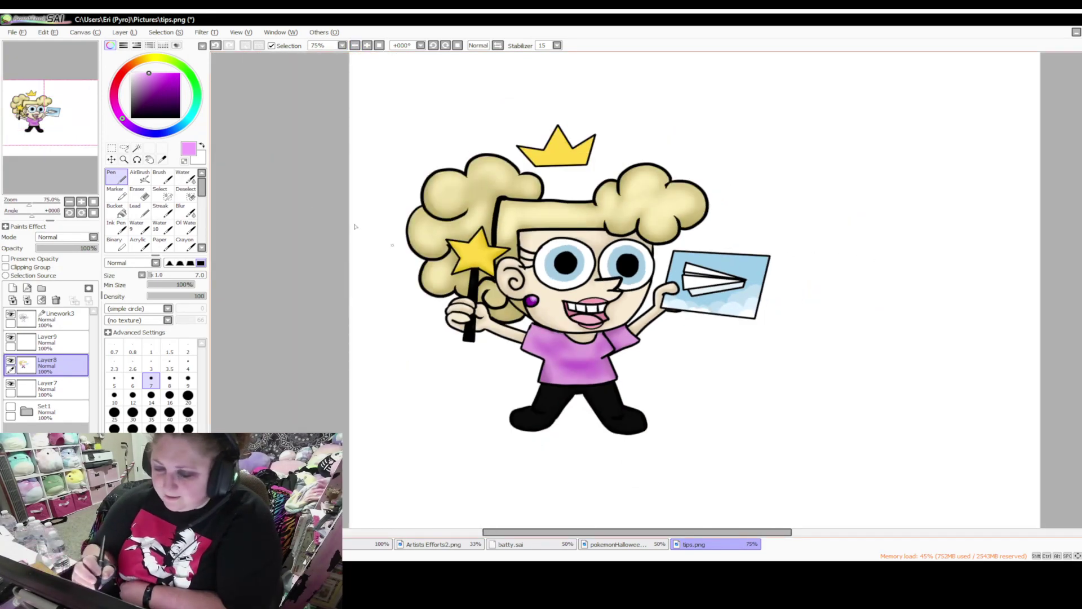
Merge the Linework3 layer down into Layer9
left_click(367, 46)
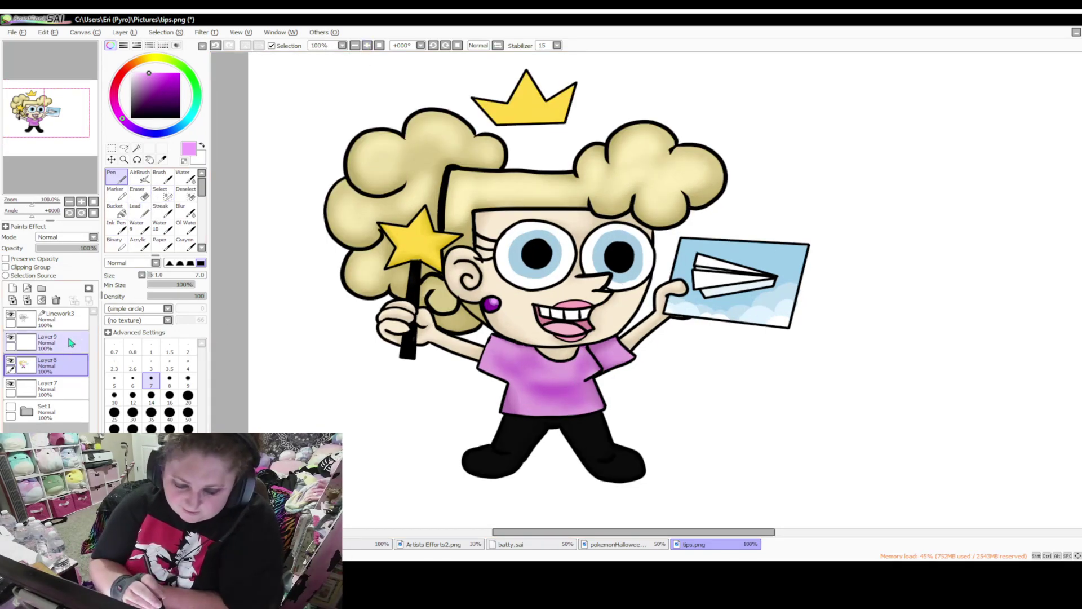
left_click(65, 319)
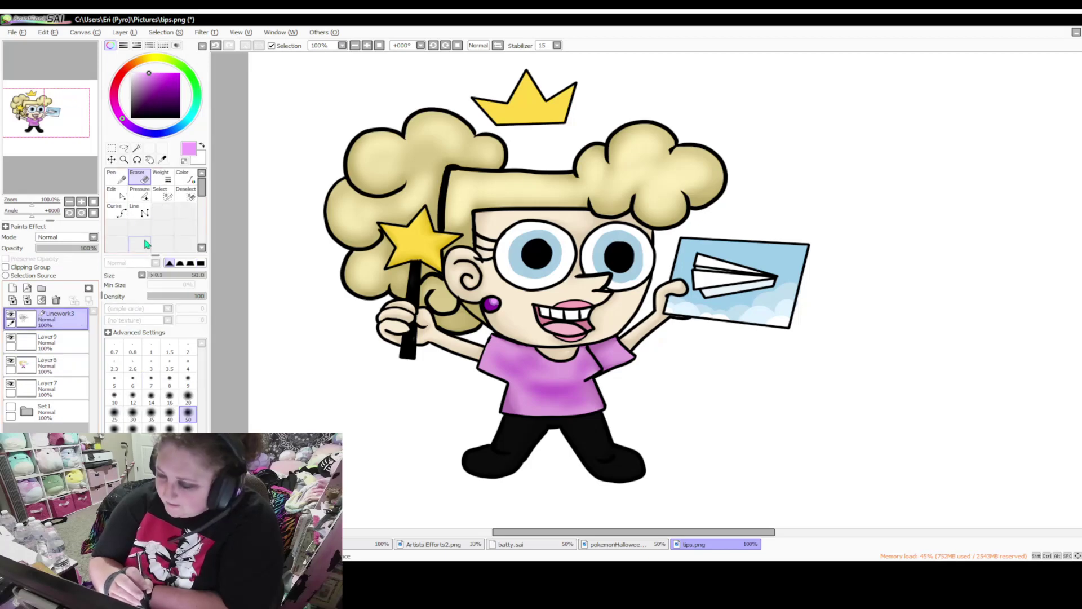
left_click(40, 300)
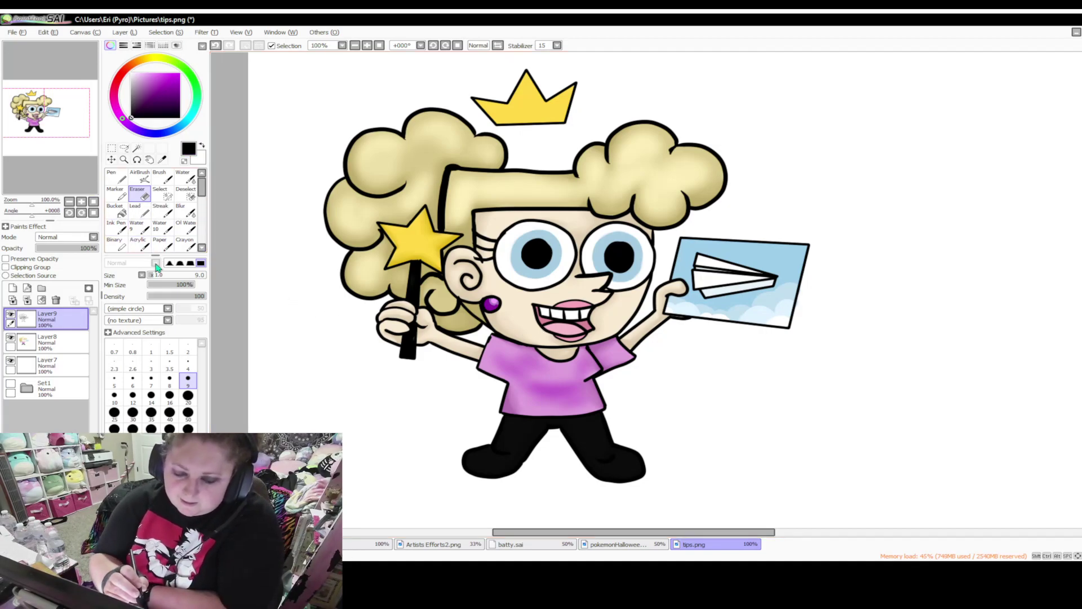
Add white highlights to both pupils on Layer9 with the Pen at size 7
left_click(202, 146)
left_click(117, 178)
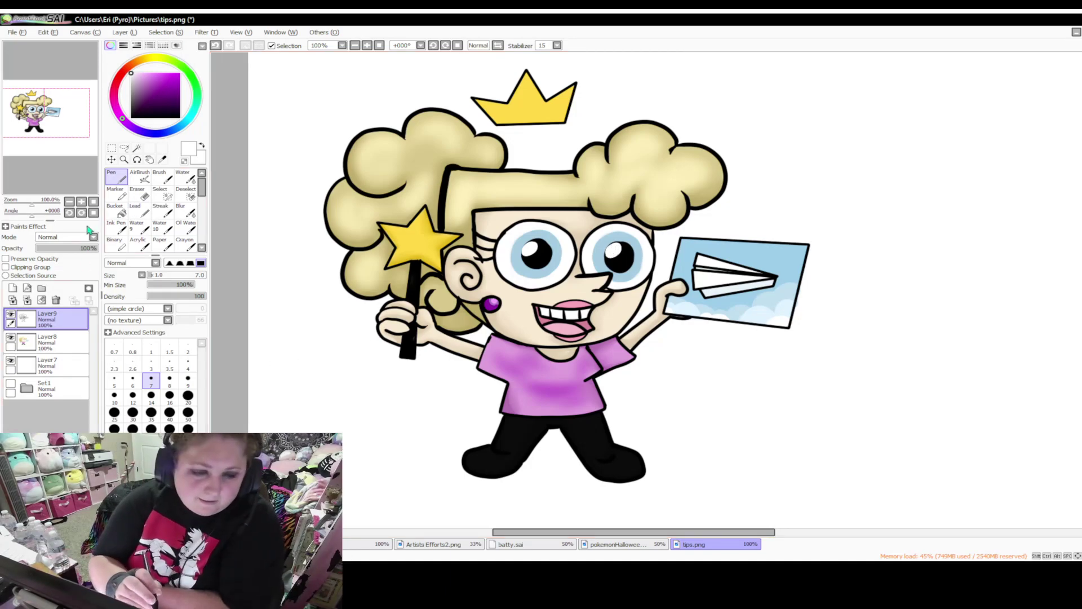
left_click(355, 46)
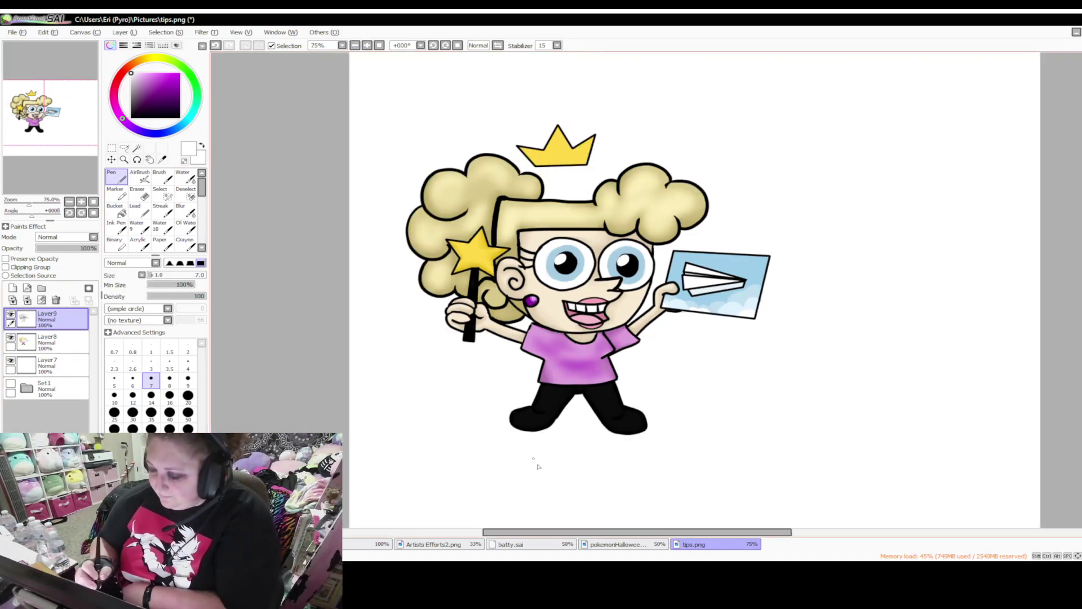
Add a new layer above Layer7 and set the Pen to a light blue colour at size 120
left_click(56, 365)
left_click(27, 287)
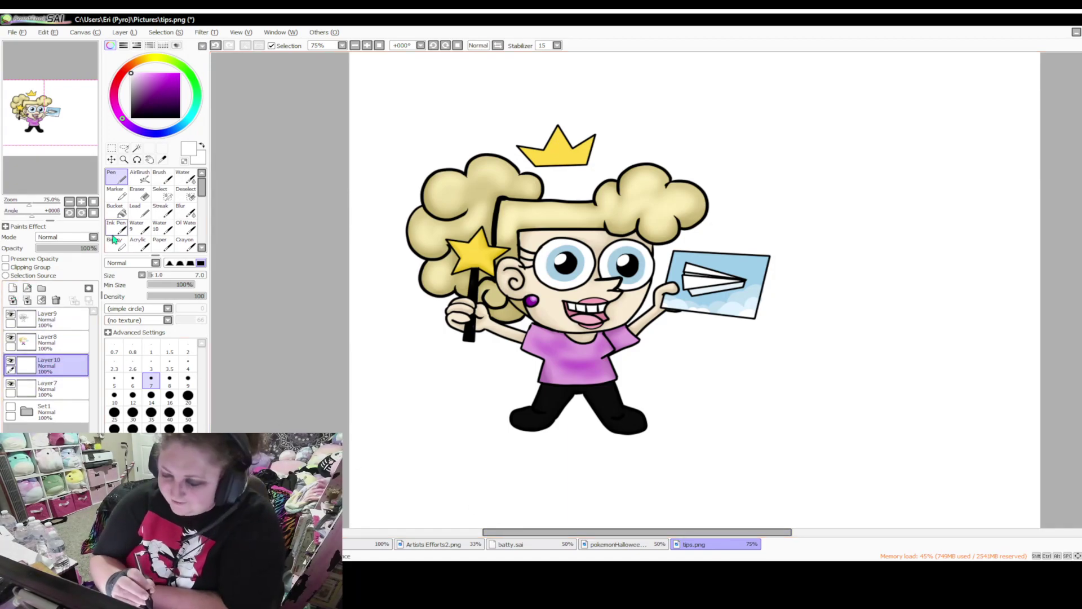
left_click(138, 130)
left_click(142, 83)
left_click(176, 130)
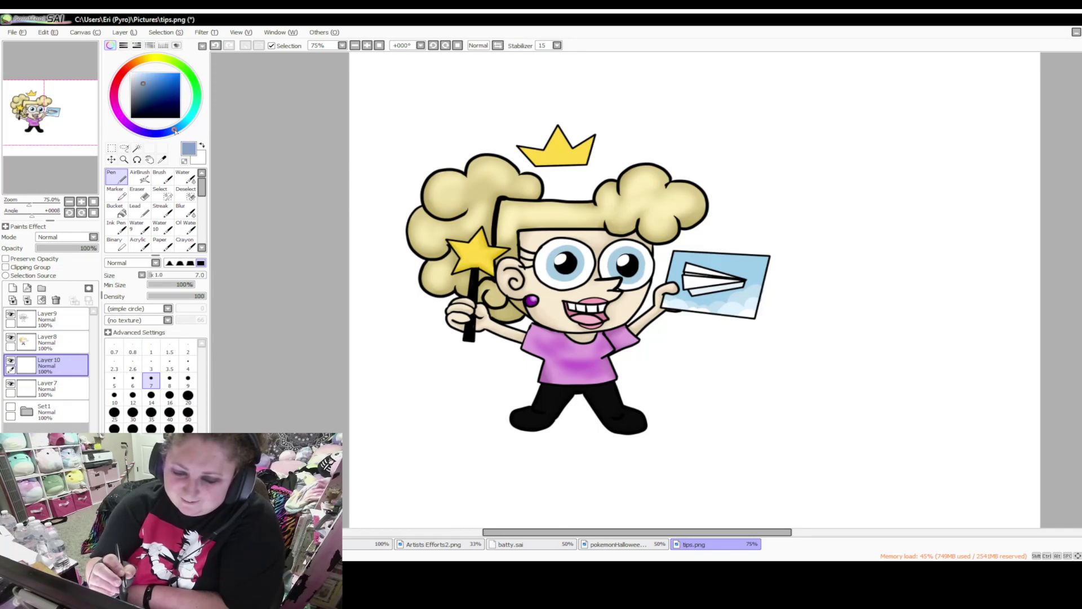
left_click(188, 429)
Paint a rounded, cloud-shaped light blue backdrop around the whole character on Layer7, undoing the stroke made on Layer10
mouse_move(563, 135)
left_mouse_down()
mouse_move(507, 116)
mouse_move(394, 315)
mouse_move(496, 423)
mouse_move(532, 421)
left_mouse_up()
left_click(215, 45)
left_click(56, 388)
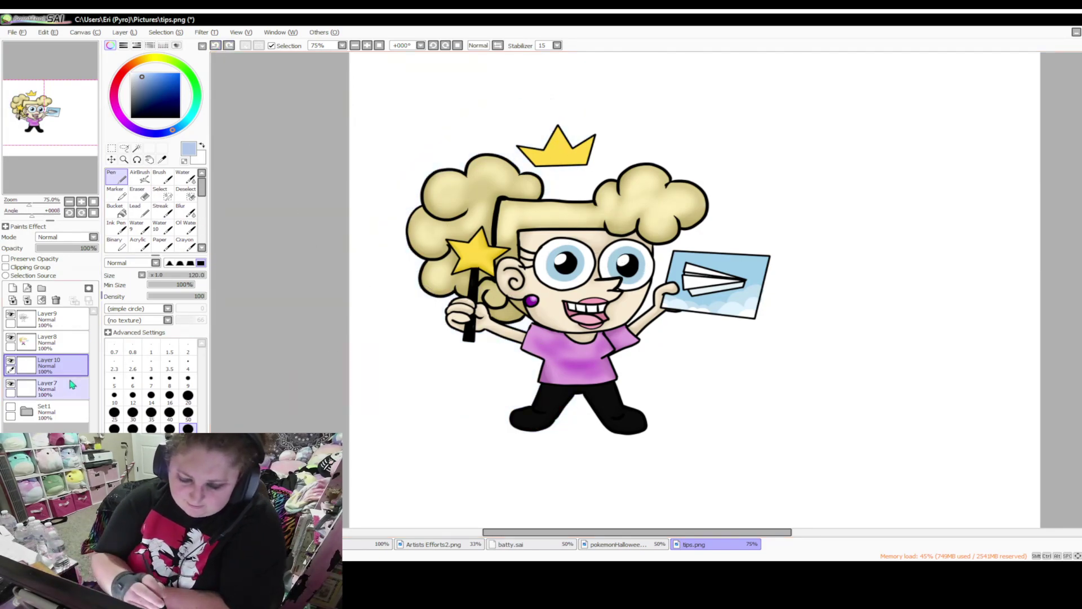
mouse_move(415, 223)
left_mouse_down()
mouse_move(428, 160)
mouse_move(412, 259)
mouse_move(417, 304)
mouse_move(507, 299)
mouse_move(451, 378)
mouse_move(496, 422)
mouse_move(541, 445)
mouse_move(564, 400)
mouse_move(654, 451)
mouse_move(682, 360)
mouse_move(643, 296)
mouse_move(687, 310)
mouse_move(733, 352)
mouse_move(787, 282)
mouse_move(750, 236)
mouse_move(662, 260)
mouse_move(682, 236)
mouse_move(749, 214)
mouse_move(713, 193)
mouse_move(581, 163)
mouse_move(528, 205)
mouse_move(507, 169)
mouse_move(445, 141)
mouse_move(586, 158)
mouse_move(524, 163)
mouse_move(545, 194)
left_mouse_up()
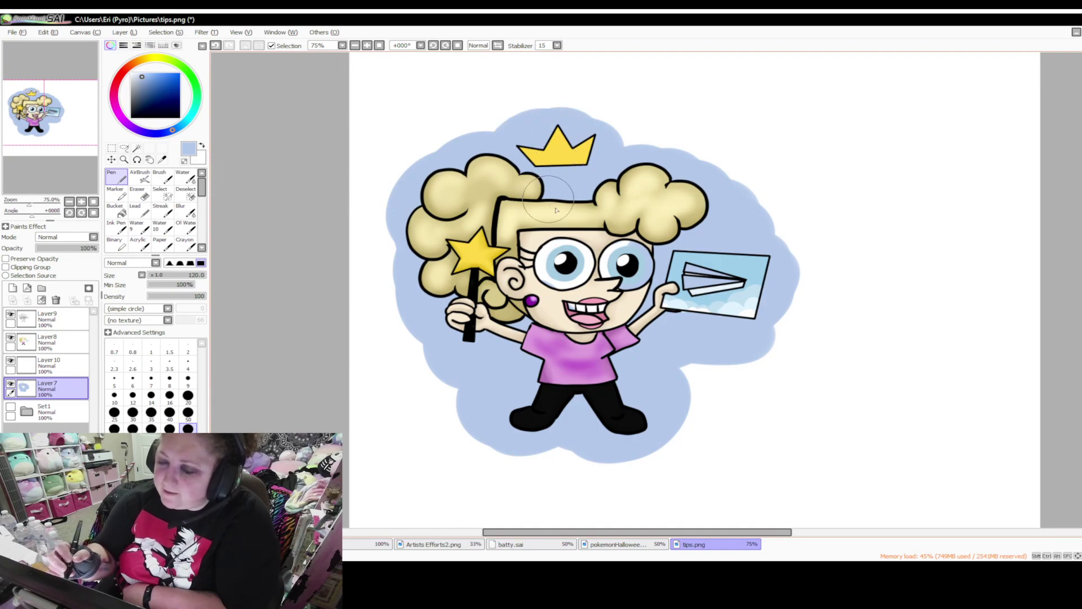
mouse_move(507, 144)
left_mouse_down()
mouse_move(623, 155)
mouse_move(645, 181)
mouse_move(633, 166)
mouse_move(682, 157)
mouse_move(733, 196)
mouse_move(736, 235)
mouse_move(740, 224)
mouse_move(767, 240)
mouse_move(772, 294)
mouse_move(746, 337)
mouse_move(685, 360)
mouse_move(685, 392)
mouse_move(652, 433)
mouse_move(587, 451)
mouse_move(555, 437)
mouse_move(497, 445)
mouse_move(451, 367)
mouse_move(459, 356)
mouse_move(448, 375)
mouse_move(414, 335)
mouse_move(418, 234)
mouse_move(443, 212)
mouse_move(411, 254)
mouse_move(479, 153)
left_mouse_up()
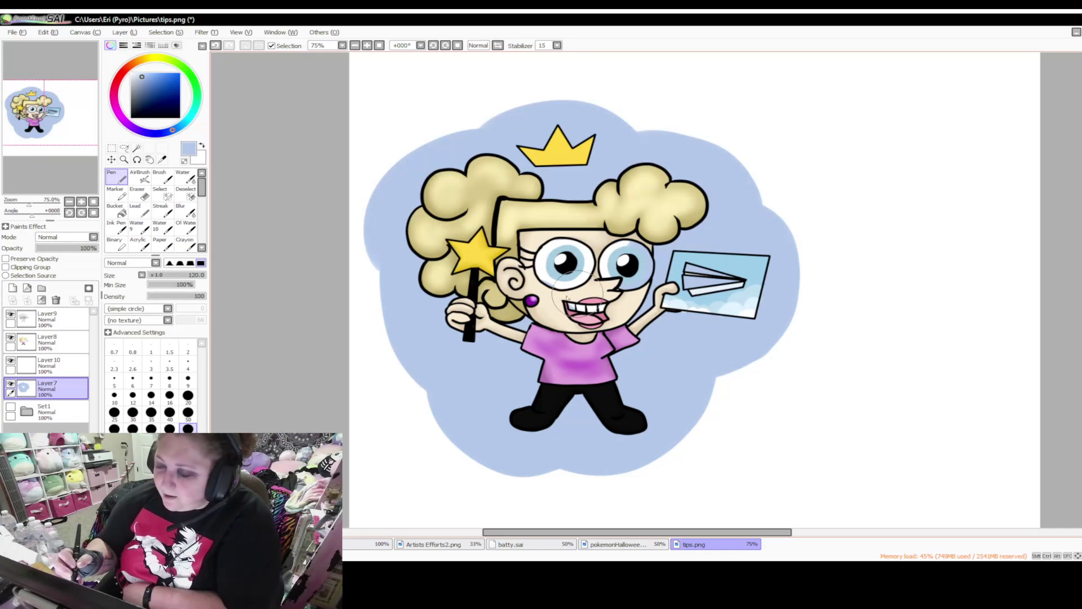
Fill the paper airplane with white on Layer10 using the Pen at size 50, and reduce the Pen size to 20
left_click(77, 372)
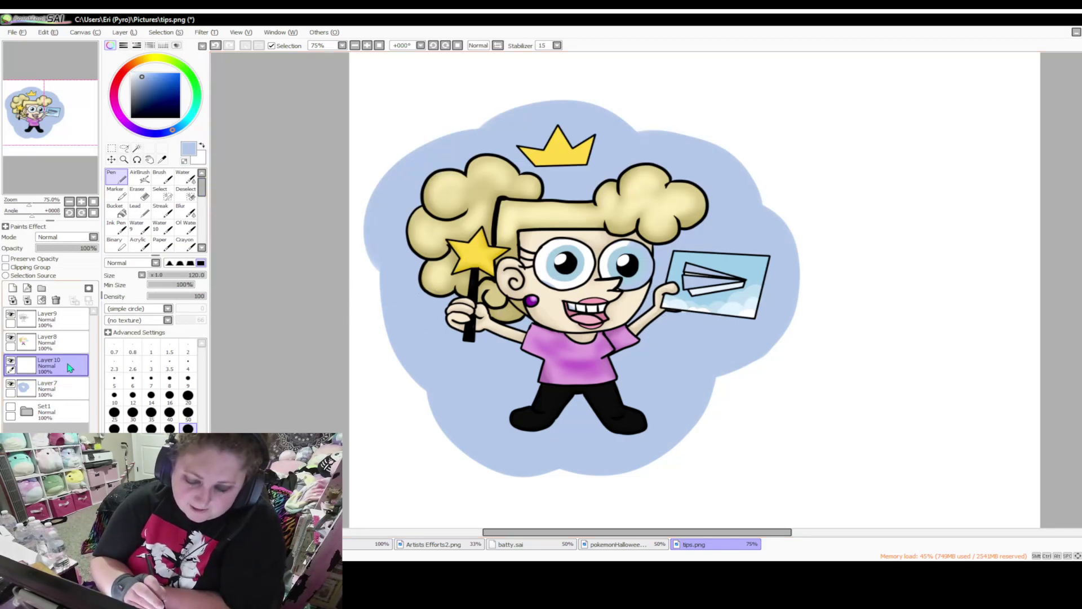
left_click(131, 73)
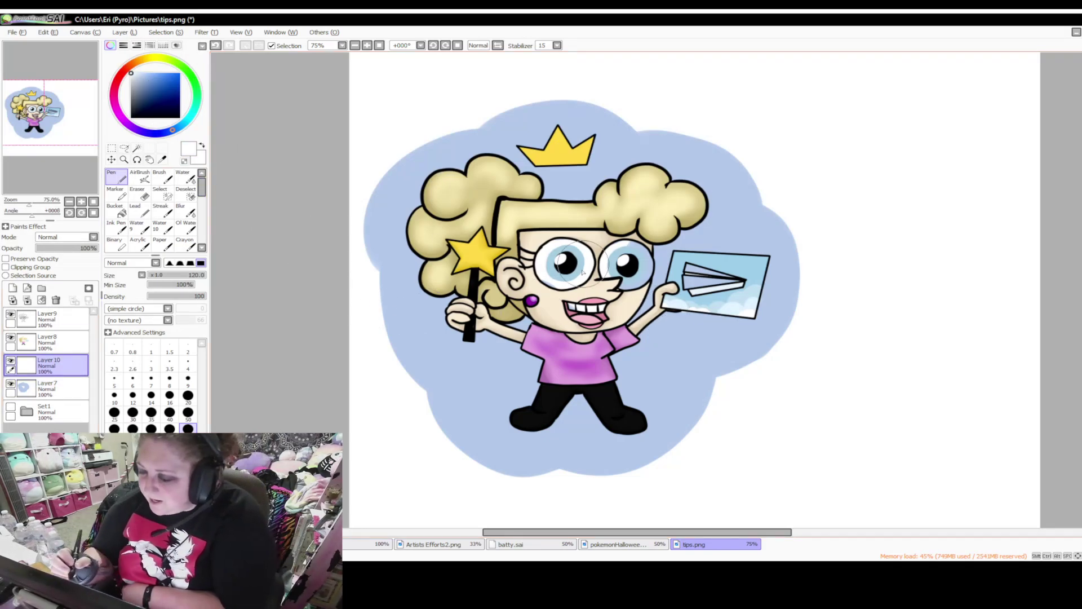
left_click(187, 412)
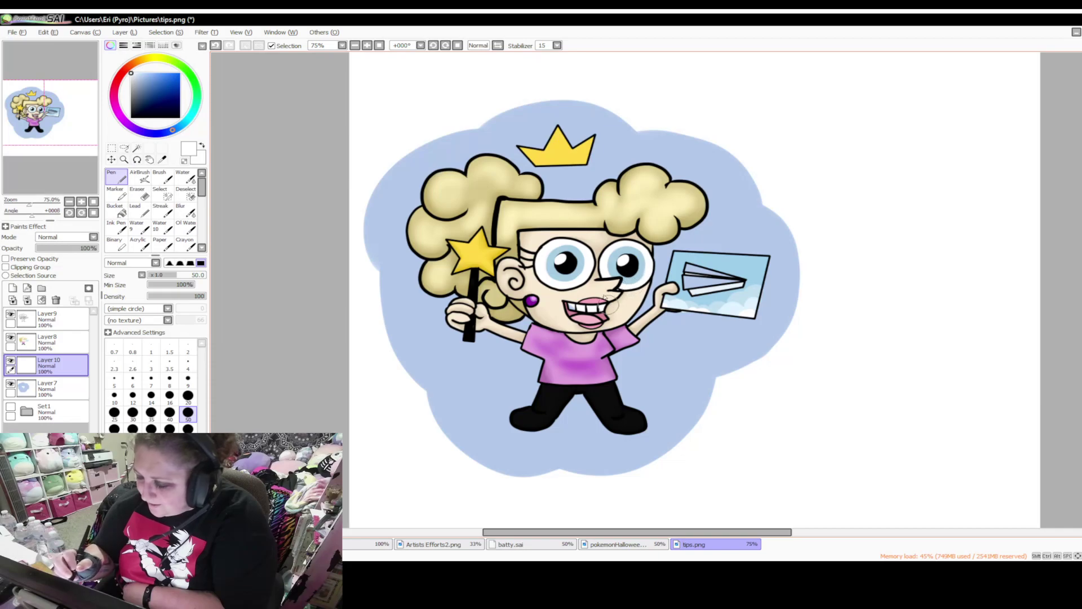
mouse_move(699, 284)
left_mouse_down()
mouse_move(713, 281)
mouse_move(685, 271)
mouse_move(721, 288)
left_mouse_up()
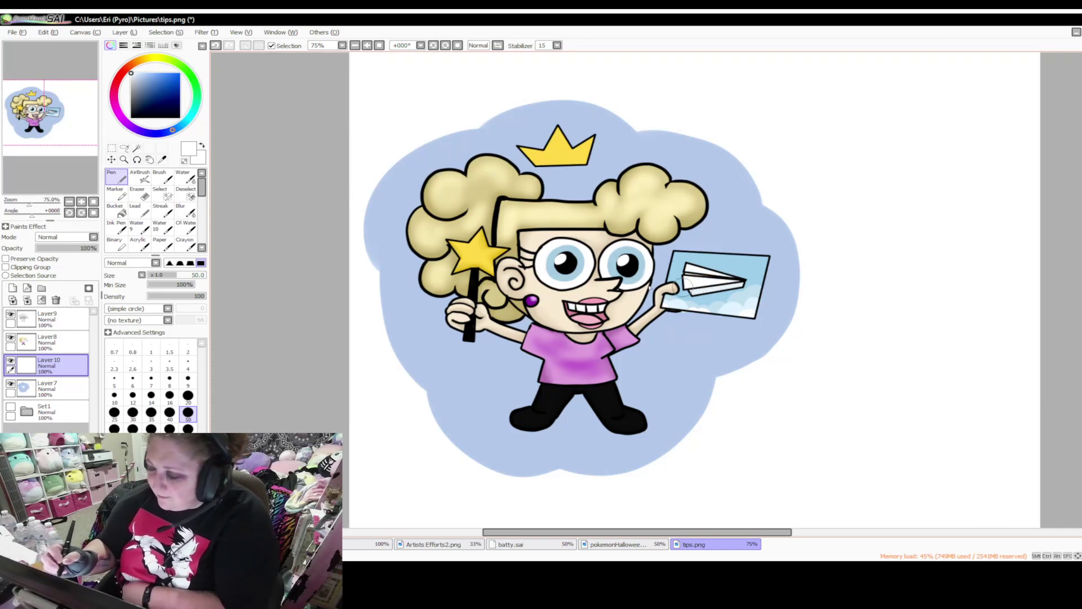
left_click(188, 396)
left_click(367, 46)
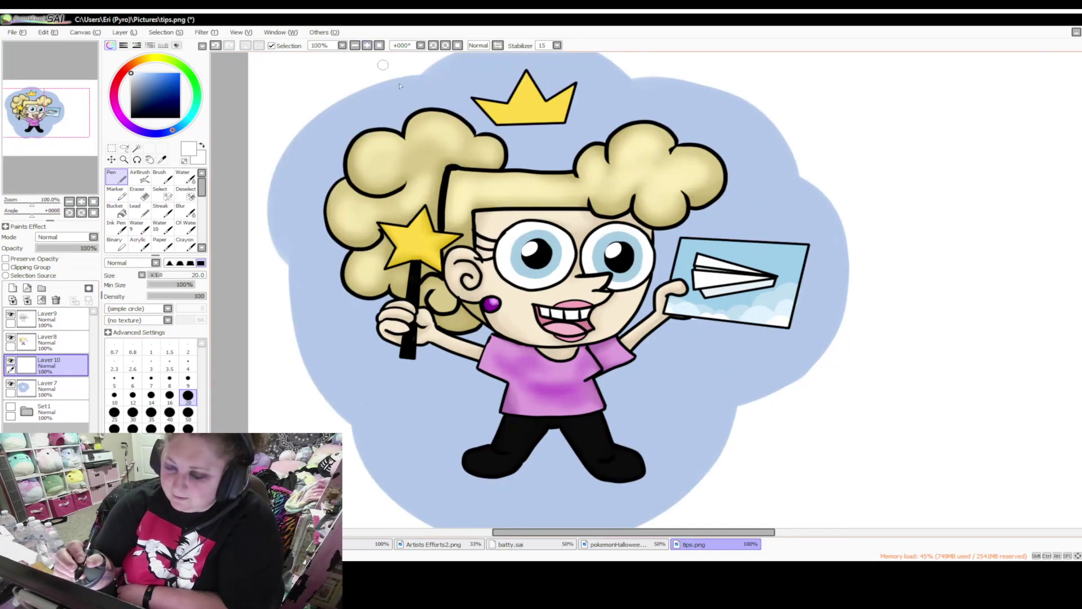
Trace a white outline on Layer10 around the wand hand, arm, shirt and legs with the Pen at size 9, redoing the sleeve stroke
left_click(188, 377)
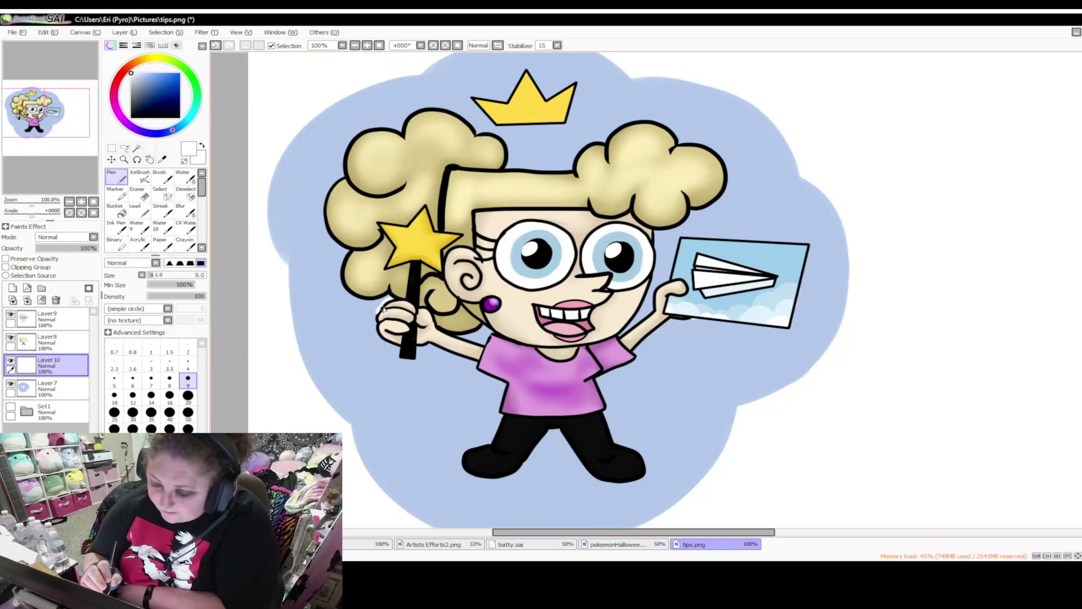
left_click_drag(377, 323, 402, 350)
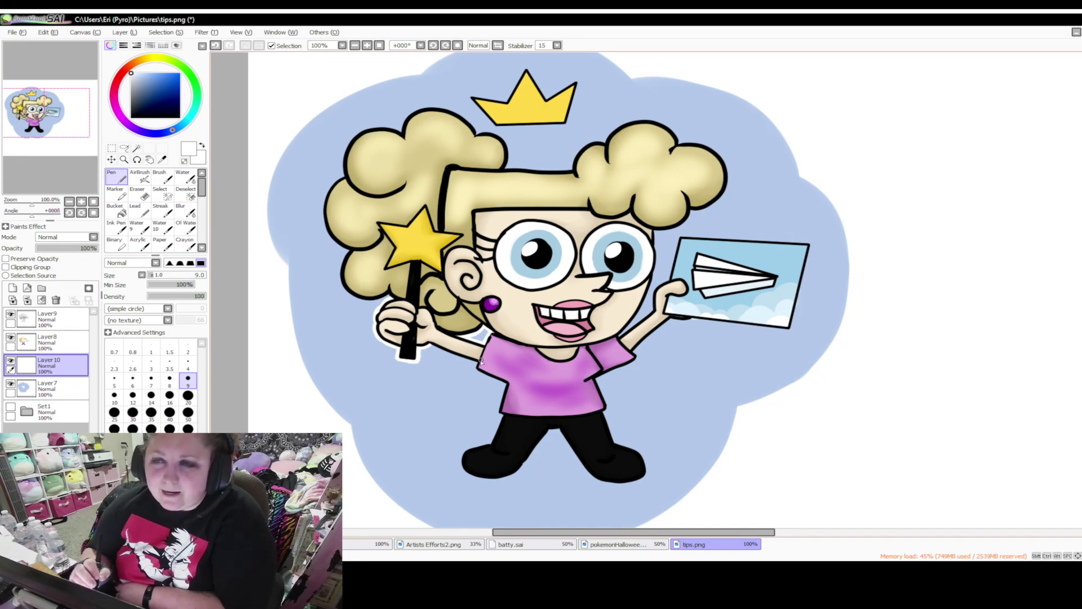
left_click_drag(445, 352, 477, 365)
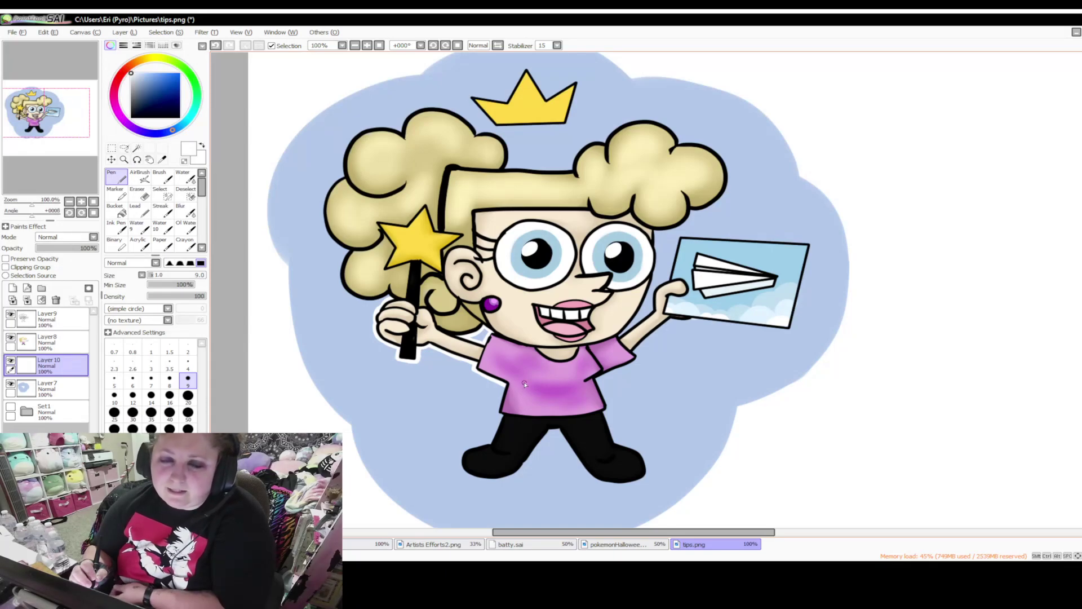
left_click_drag(503, 392, 505, 418)
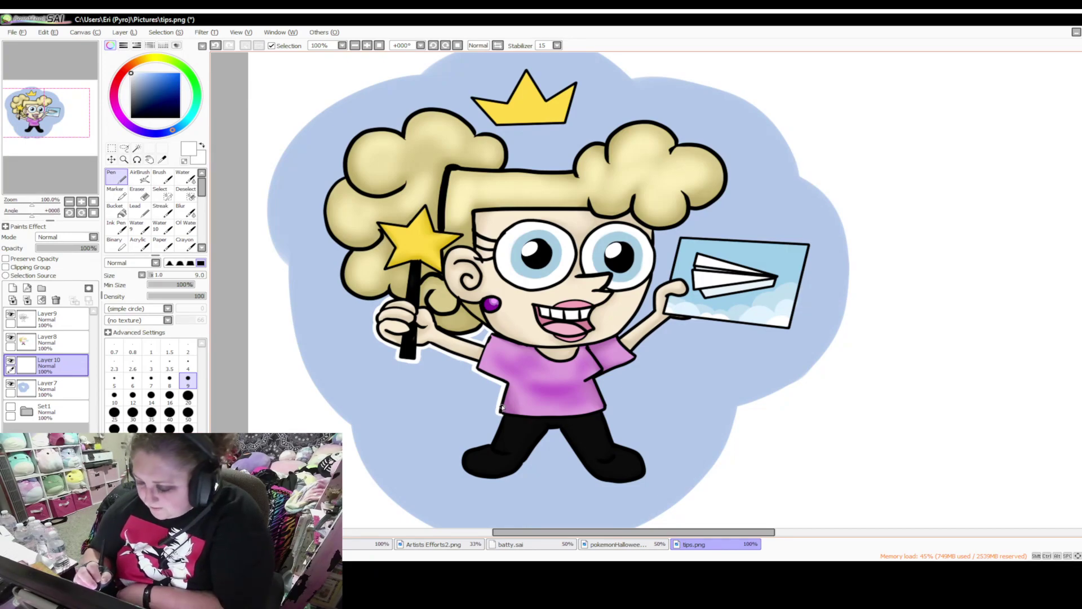
mouse_move(498, 414)
left_mouse_down()
mouse_move(490, 447)
mouse_move(497, 428)
mouse_move(487, 448)
mouse_move(460, 456)
mouse_move(464, 471)
mouse_move(482, 476)
mouse_move(458, 456)
mouse_move(469, 476)
mouse_move(515, 475)
mouse_move(550, 418)
left_mouse_up()
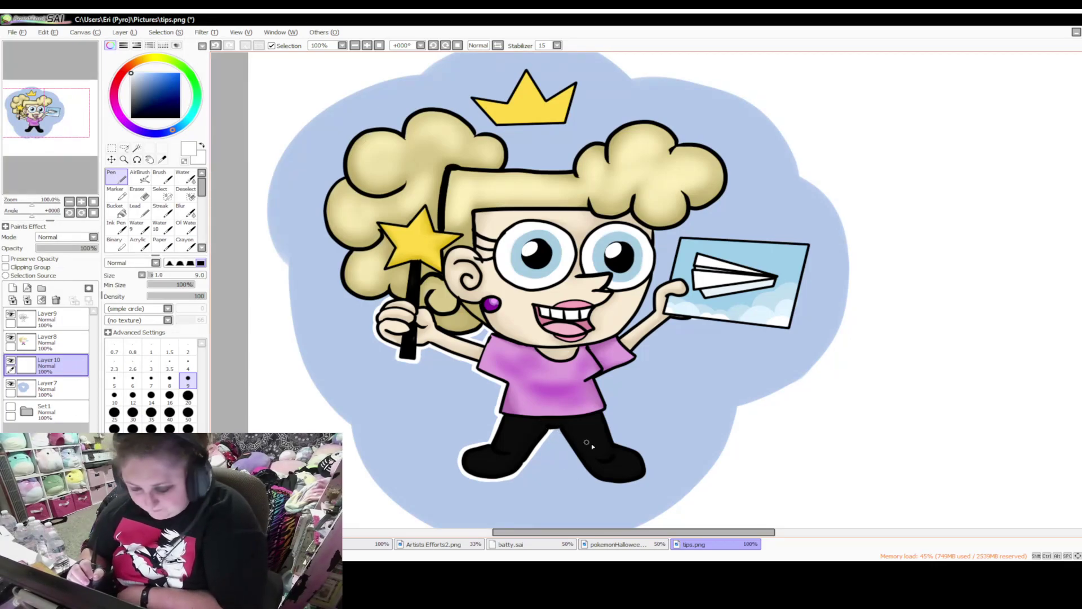
mouse_move(558, 431)
left_mouse_down()
mouse_move(594, 480)
mouse_move(643, 478)
mouse_move(640, 454)
mouse_move(609, 440)
left_mouse_up()
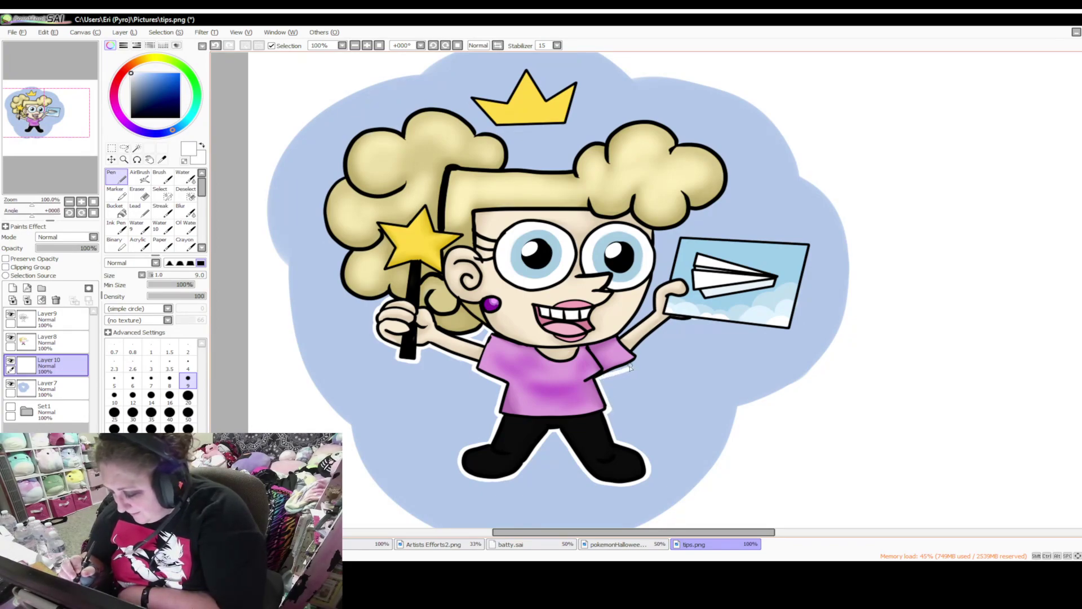
left_click(217, 46)
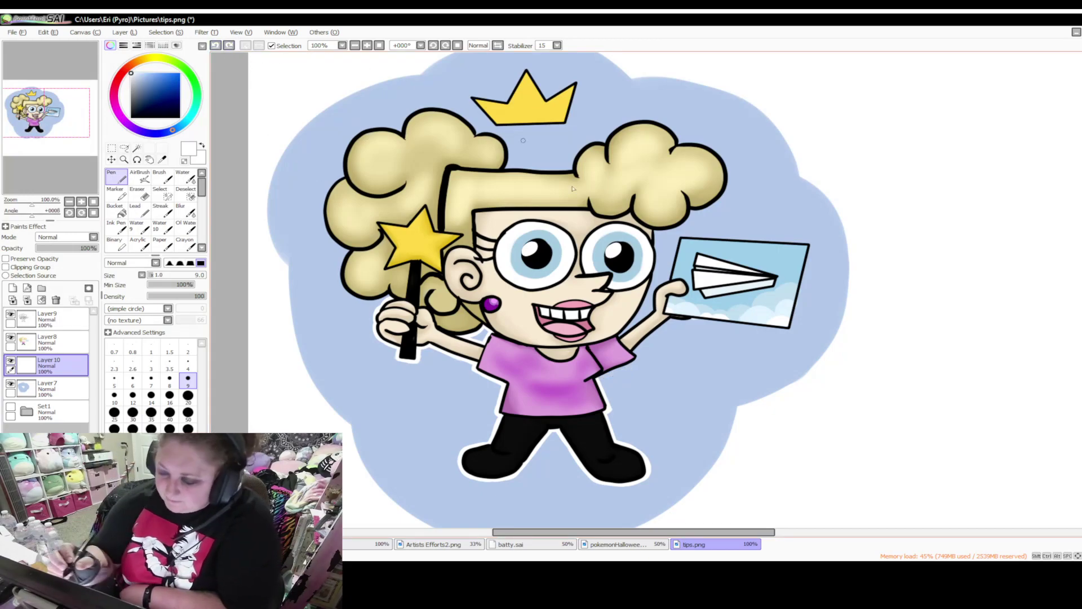
left_click_drag(616, 370, 600, 380)
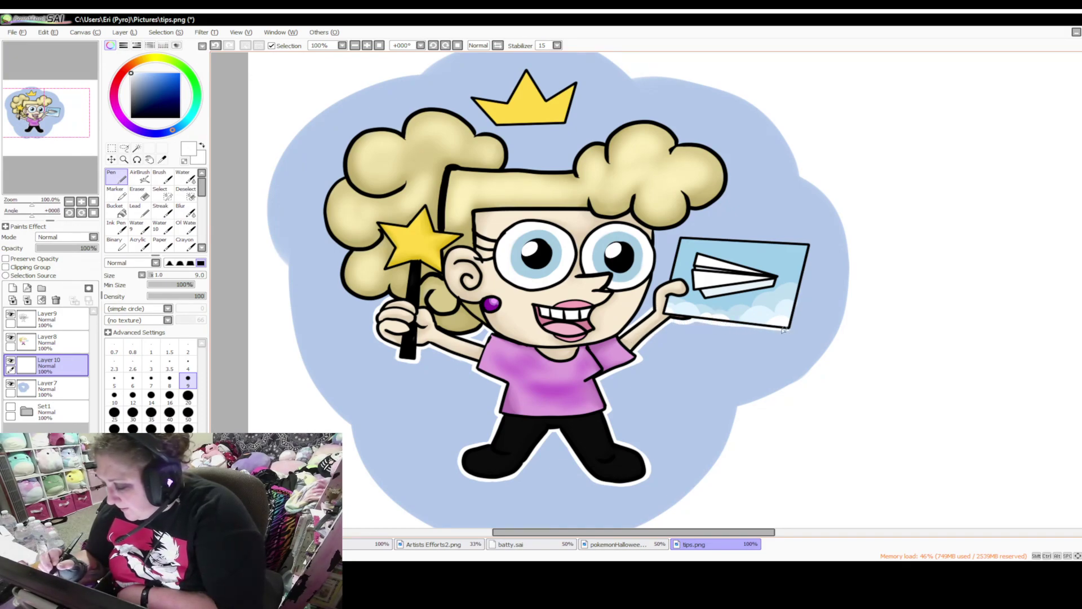
Outline the paper airplane picture in white on Layer10, switching briefly to the Eraser on Layer8 to tidy its edge
mouse_move(721, 326)
left_mouse_down()
mouse_move(787, 332)
mouse_move(807, 252)
left_mouse_up()
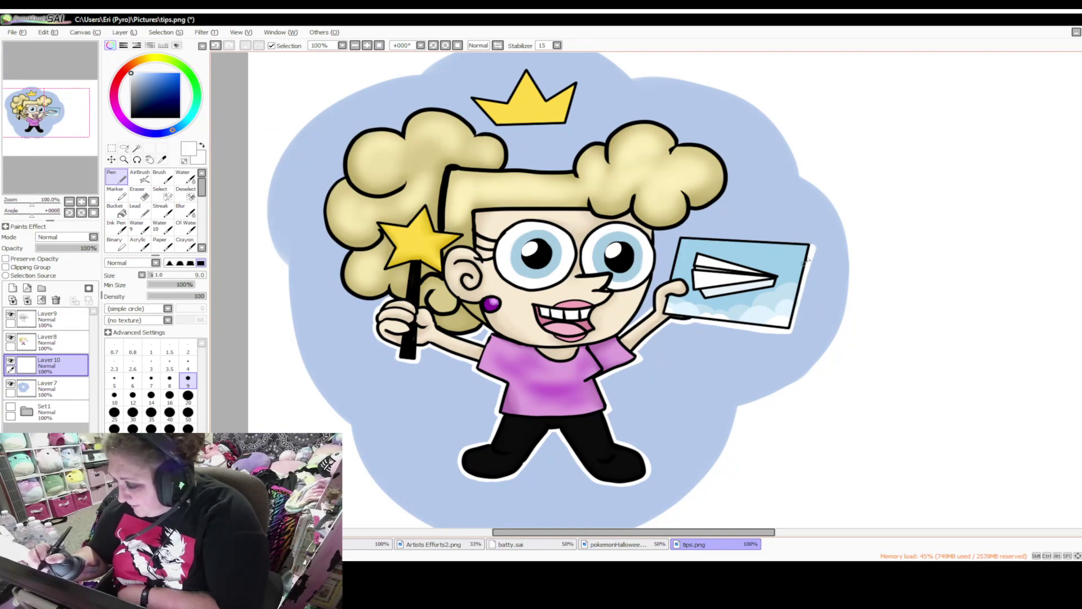
left_click(71, 343)
left_click(139, 192)
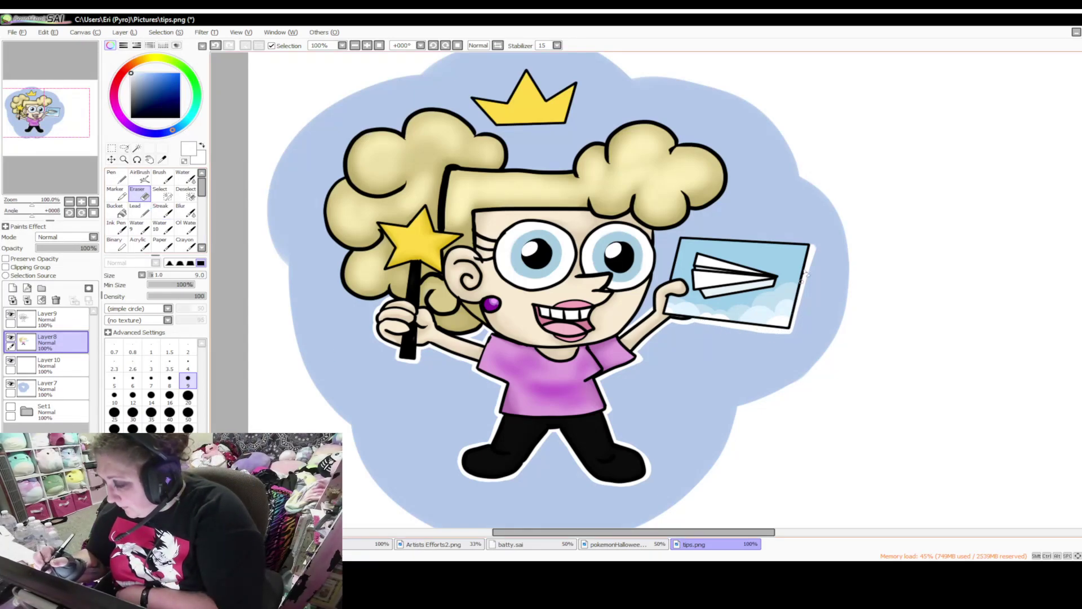
left_click(64, 372)
left_click(117, 177)
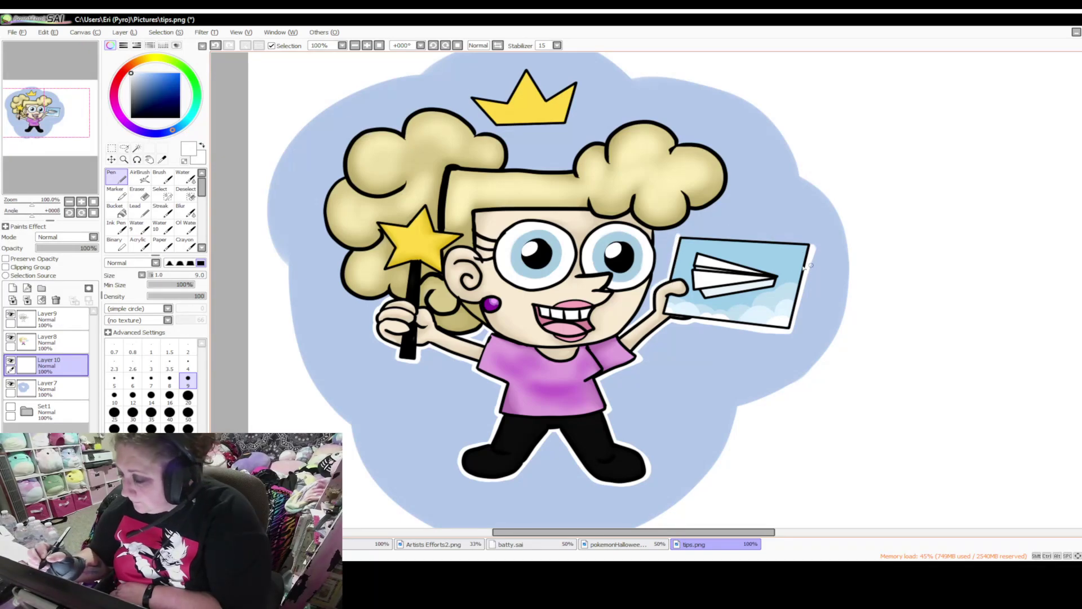
mouse_move(681, 237)
left_mouse_down()
mouse_move(809, 244)
mouse_move(811, 262)
left_mouse_up()
left_click_drag(679, 237, 809, 244)
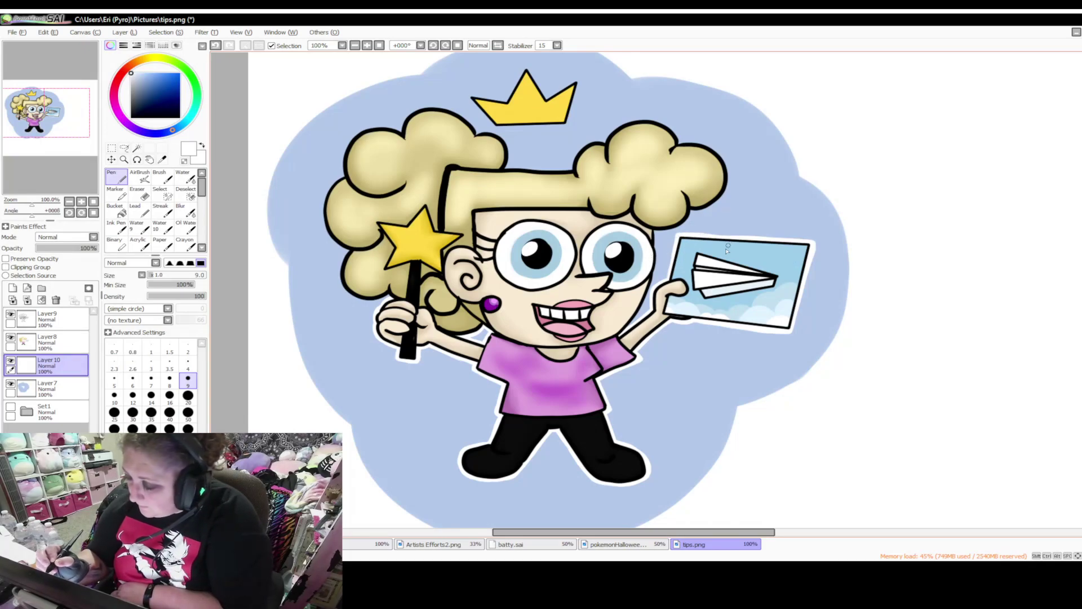
mouse_move(618, 337)
left_mouse_down()
mouse_move(652, 279)
mouse_move(657, 233)
mouse_move(648, 296)
mouse_move(620, 337)
left_mouse_up()
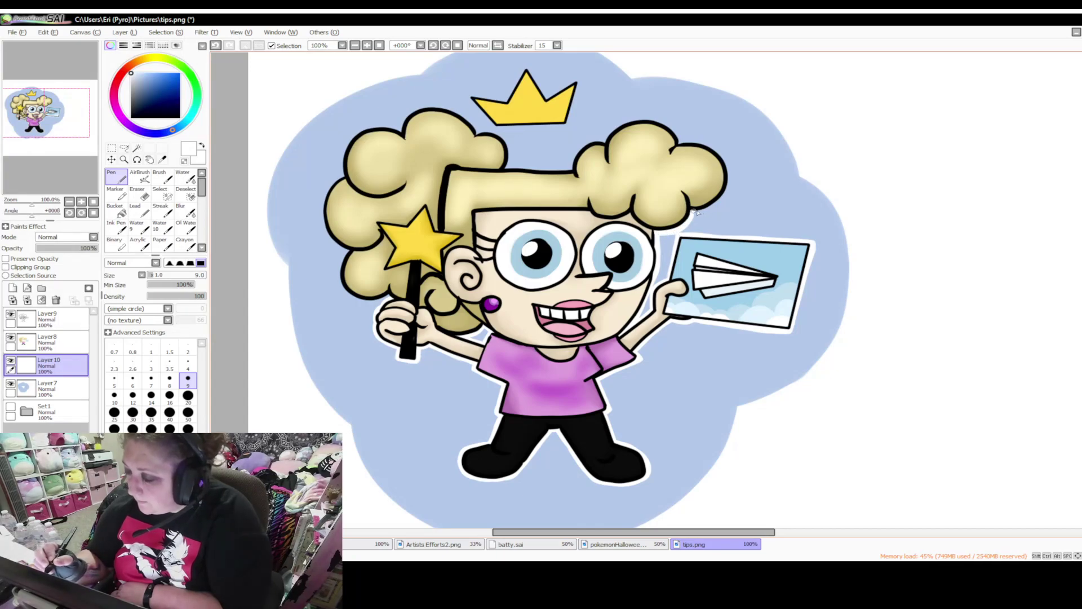
Trace a white outline around the curls of both hair puffs on Layer10
mouse_move(692, 212)
left_mouse_down()
mouse_move(726, 195)
mouse_move(722, 162)
mouse_move(673, 148)
mouse_move(723, 157)
mouse_move(729, 187)
mouse_move(705, 209)
mouse_move(722, 196)
left_mouse_up()
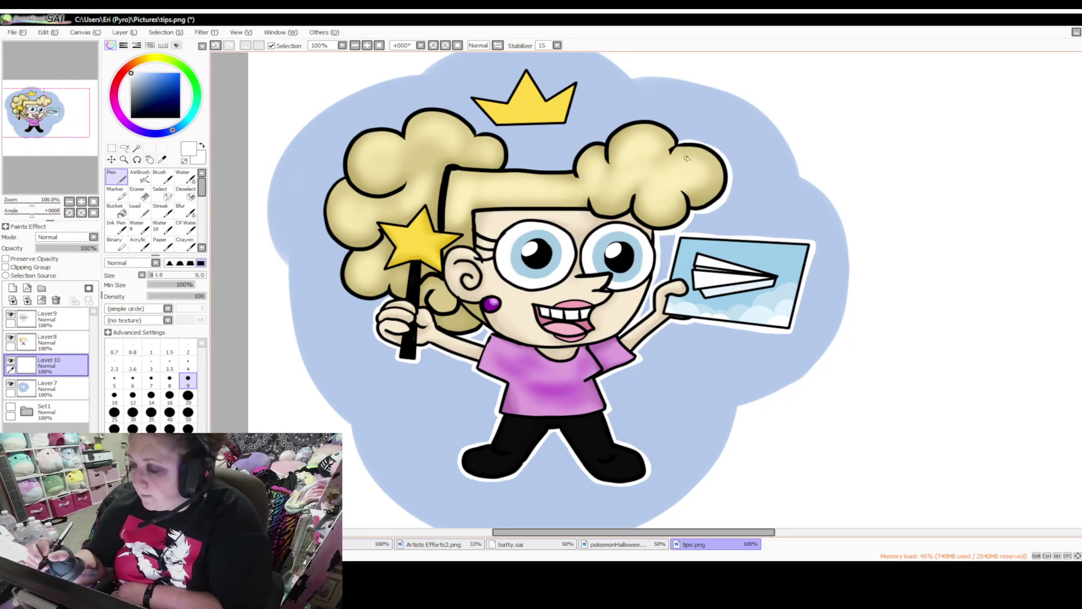
mouse_move(680, 144)
left_mouse_down()
mouse_move(622, 124)
mouse_move(602, 148)
mouse_move(619, 124)
mouse_move(661, 118)
mouse_move(680, 149)
left_mouse_up()
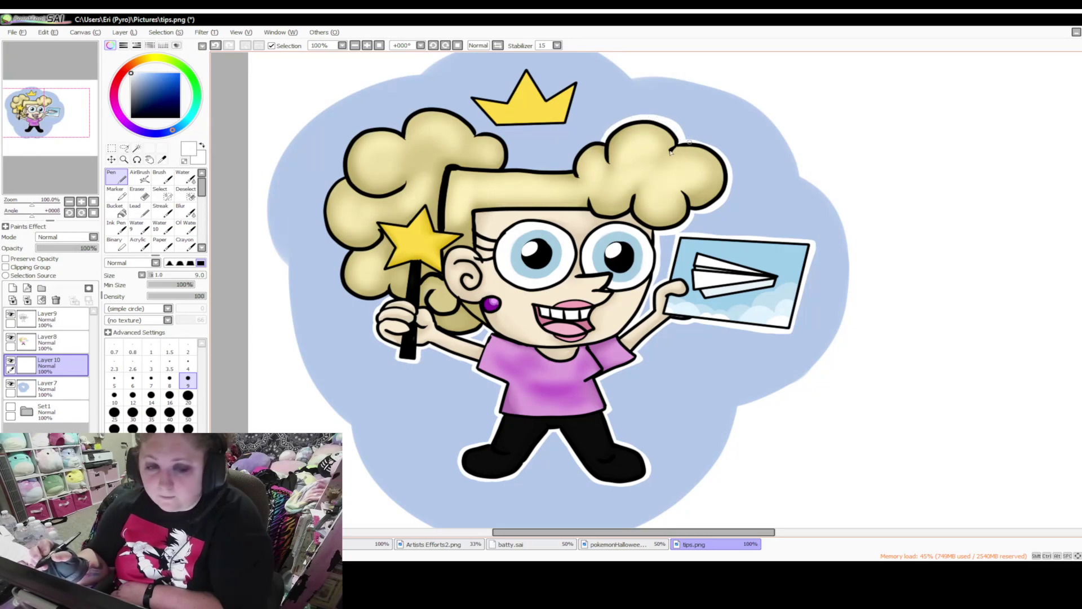
mouse_move(606, 146)
left_mouse_down()
mouse_move(580, 148)
mouse_move(573, 169)
mouse_move(595, 153)
left_mouse_up()
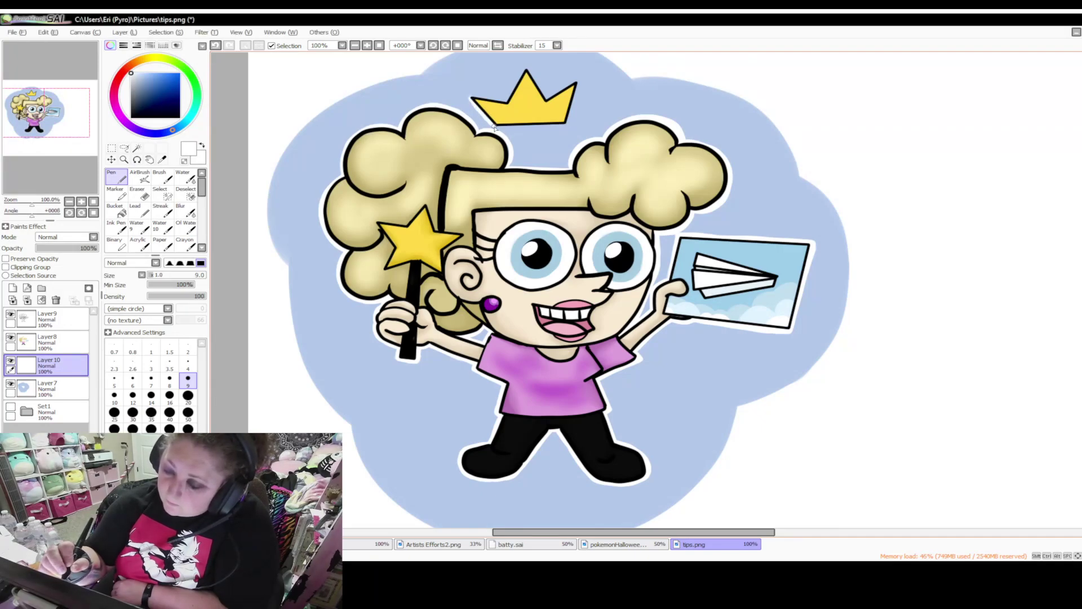
Outline the crown in white on Layer10 and trim the outline's excess with the Eraser at size 9
mouse_move(493, 127)
left_mouse_down()
mouse_move(566, 122)
mouse_move(498, 126)
left_mouse_up()
mouse_move(566, 128)
left_mouse_down()
mouse_move(578, 81)
mouse_move(542, 102)
left_mouse_up()
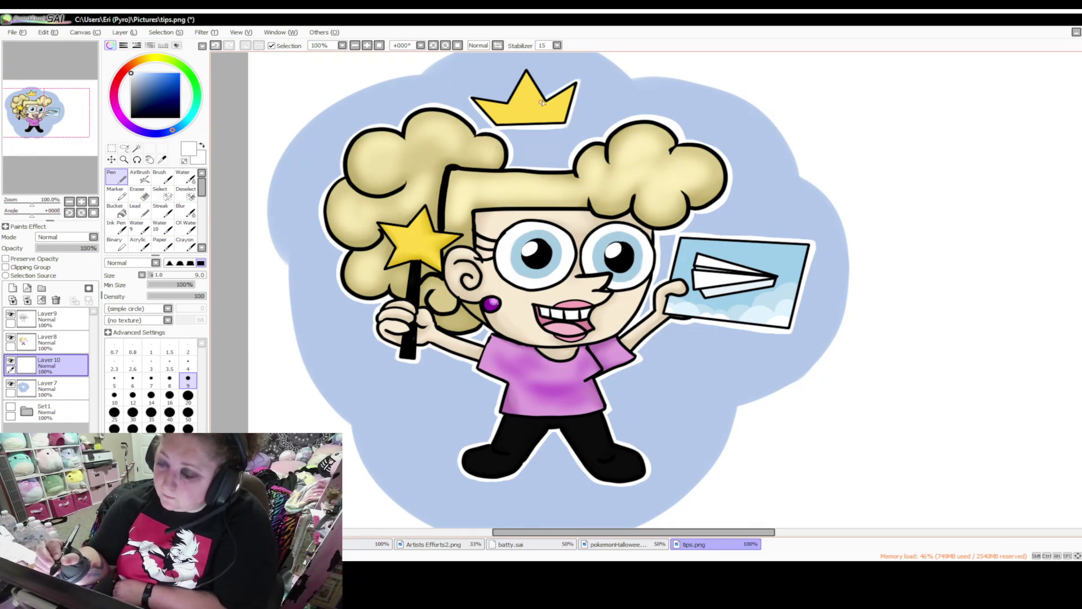
mouse_move(471, 98)
left_mouse_down()
mouse_move(512, 104)
mouse_move(526, 68)
mouse_move(545, 94)
left_mouse_up()
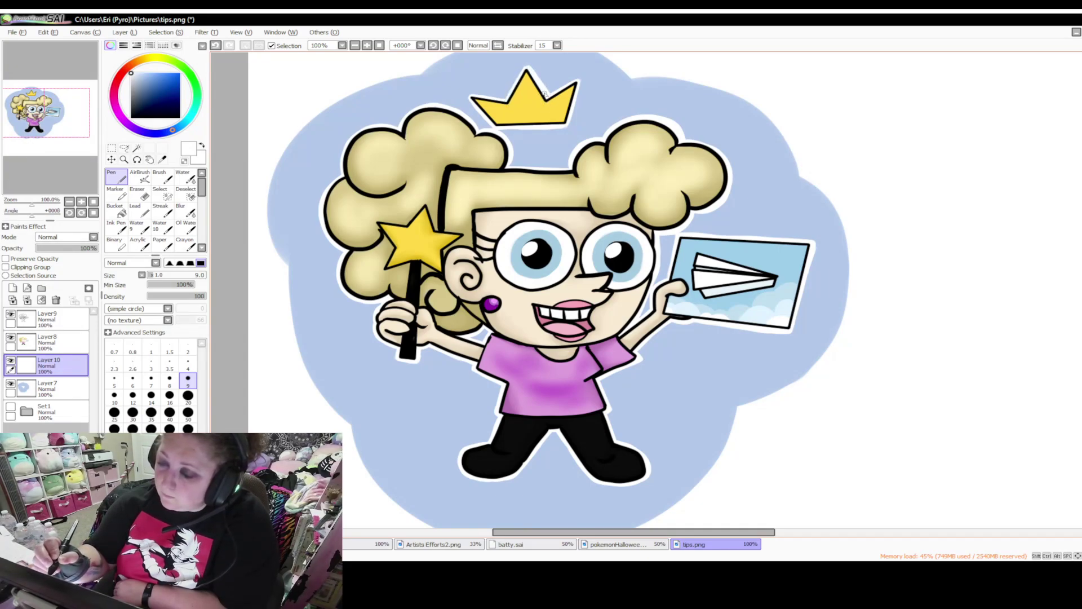
left_click(138, 193)
mouse_move(538, 76)
left_mouse_down()
mouse_move(548, 88)
mouse_move(535, 73)
mouse_move(541, 81)
left_mouse_up()
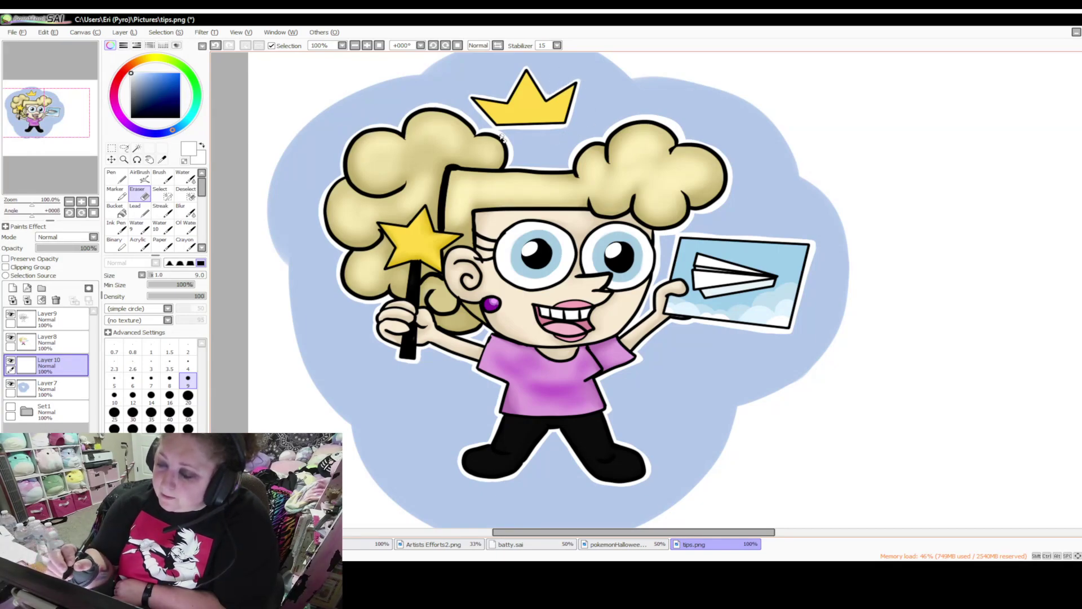
left_click_drag(521, 132, 575, 132)
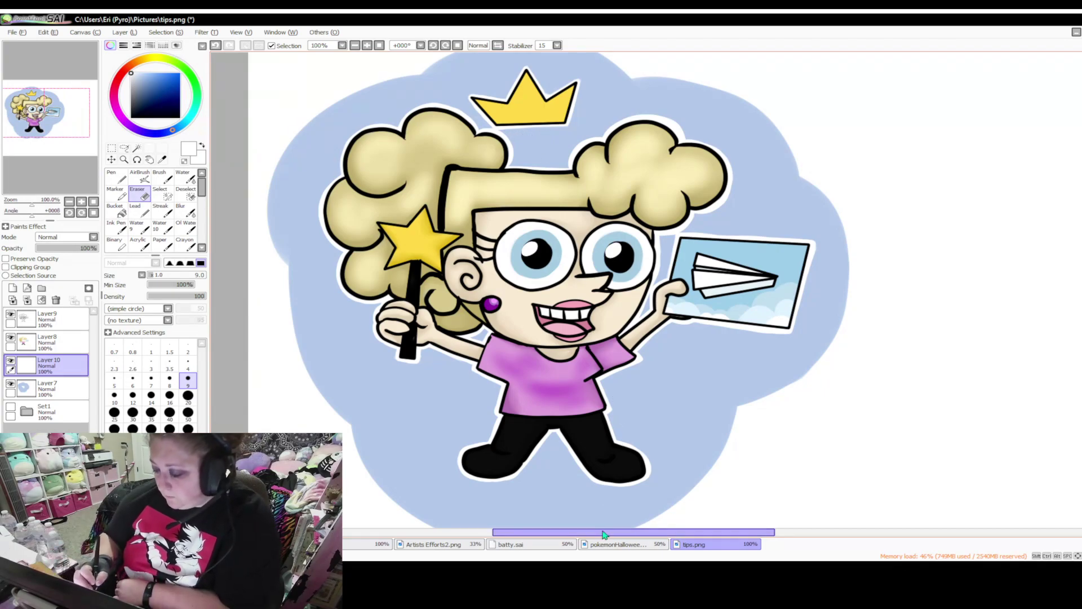
Create a new layer set and move Layer9, Layer8, Layer10 and Layer7 into it
scroll(620, 532, "right", 3)
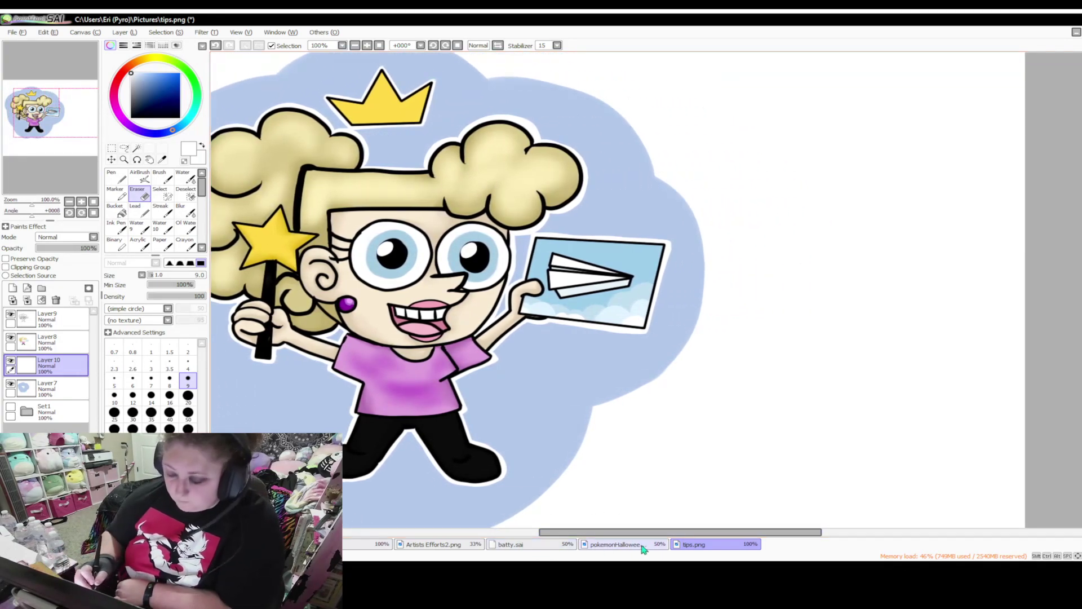
scroll(660, 535, "left", 3)
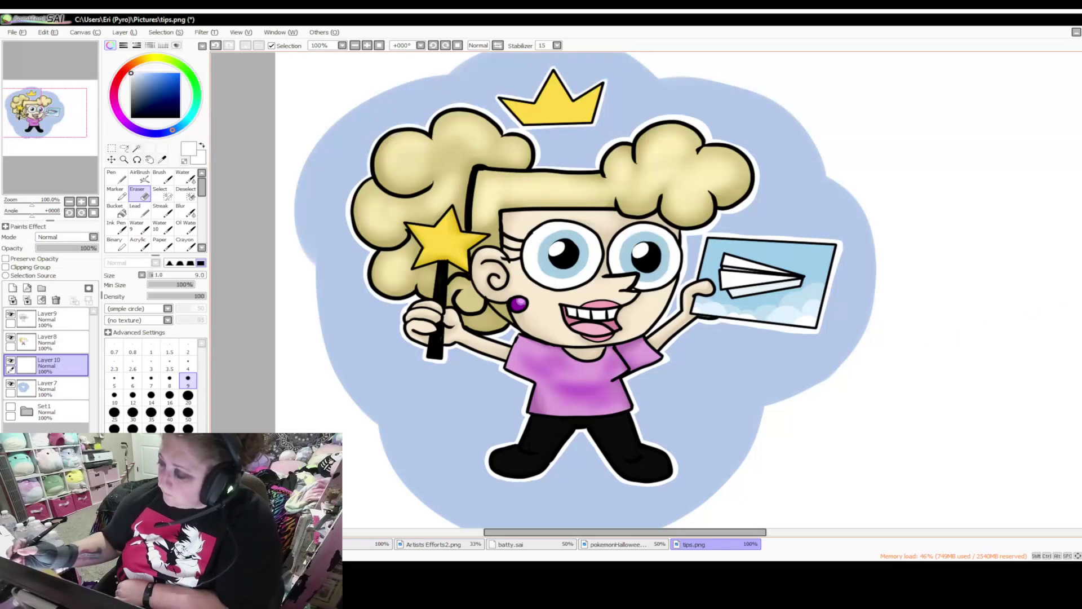
scroll(1026, 281, "up", 1)
left_click(355, 45)
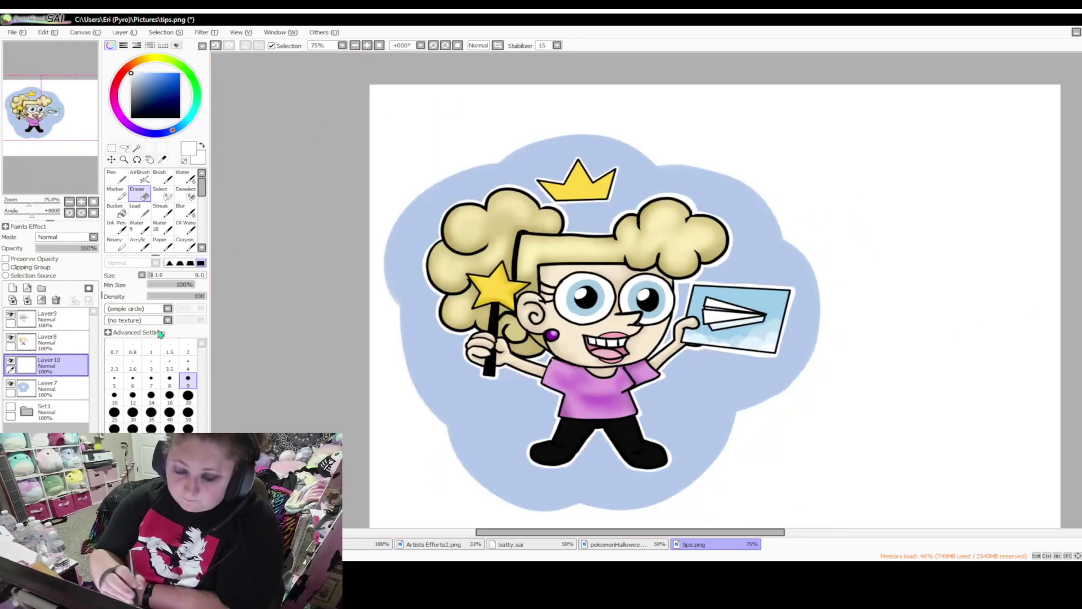
left_click(42, 289)
left_click_drag(48, 342, 48, 319)
left_click_drag(66, 369, 68, 401)
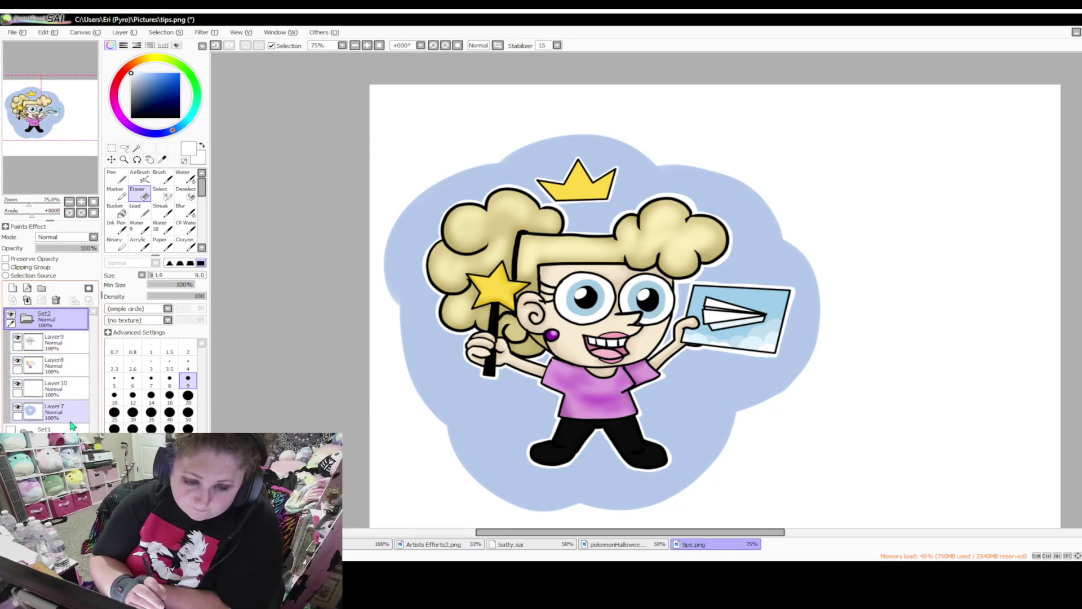
Move the whole layer set with the character and backdrop toward the right and slightly up on the canvas
left_click(111, 160)
left_click_drag(524, 419, 633, 429)
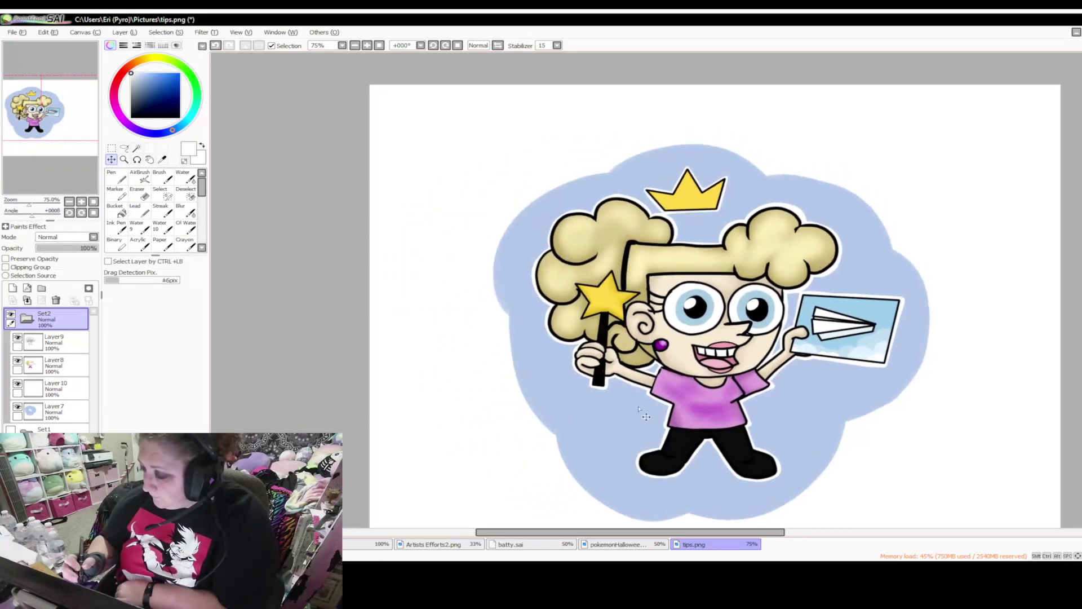
left_click_drag(594, 530, 663, 525)
left_click_drag(529, 402, 514, 376)
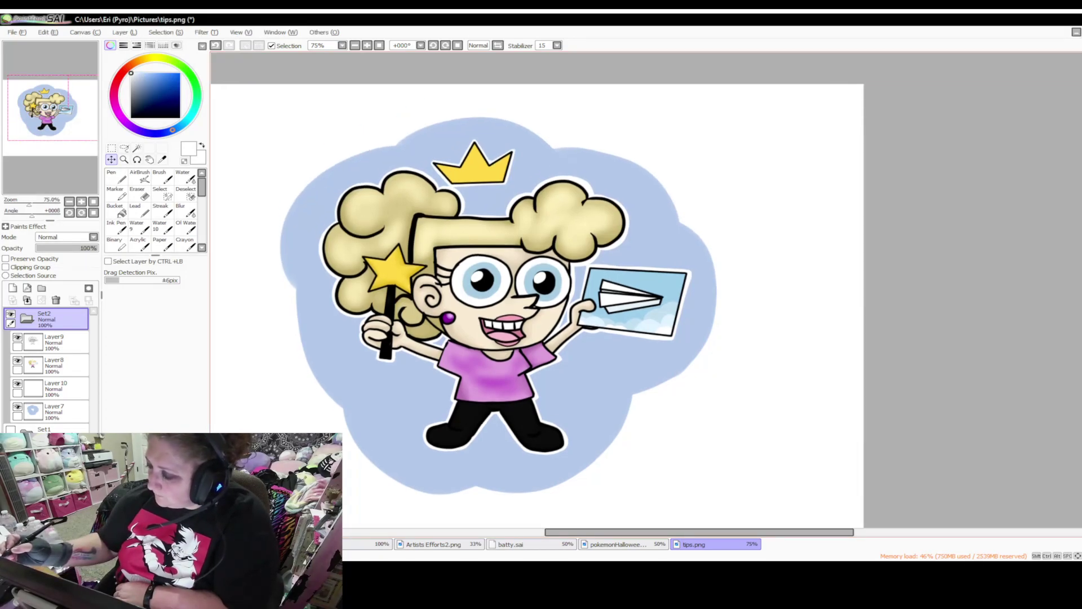
Add a new linework layer at the top of the layer set and set its Pen to size 20
scroll(875, 426, "down", 5)
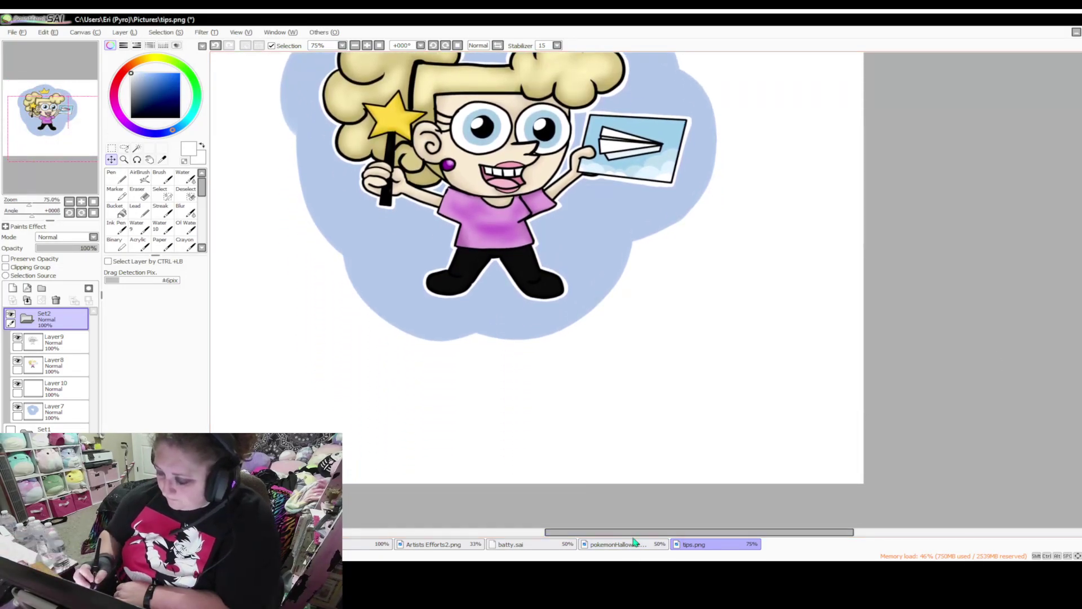
scroll(626, 534, "left", 1)
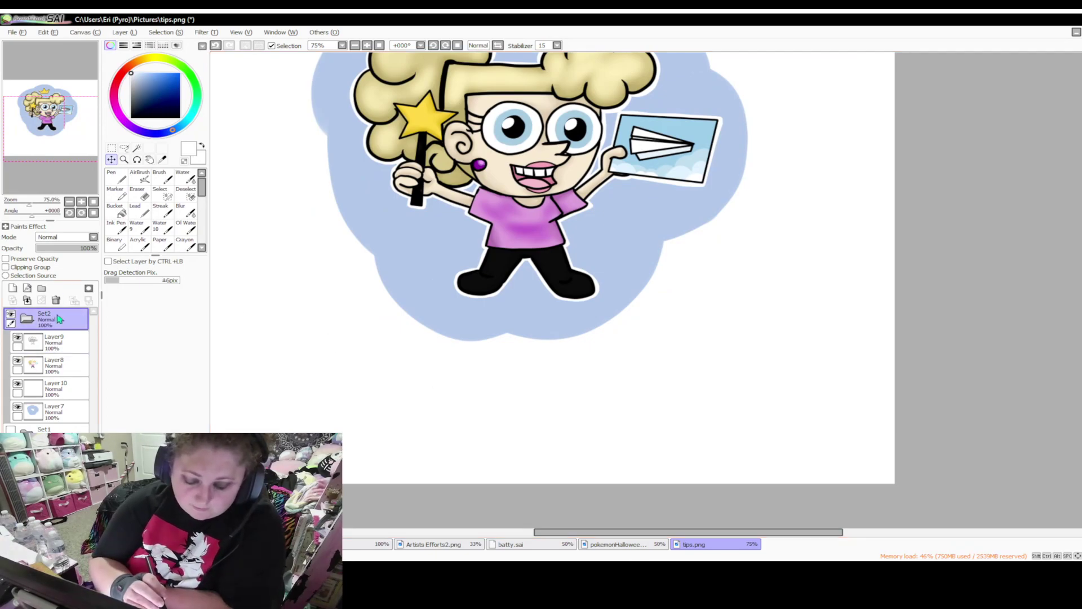
left_click(27, 288)
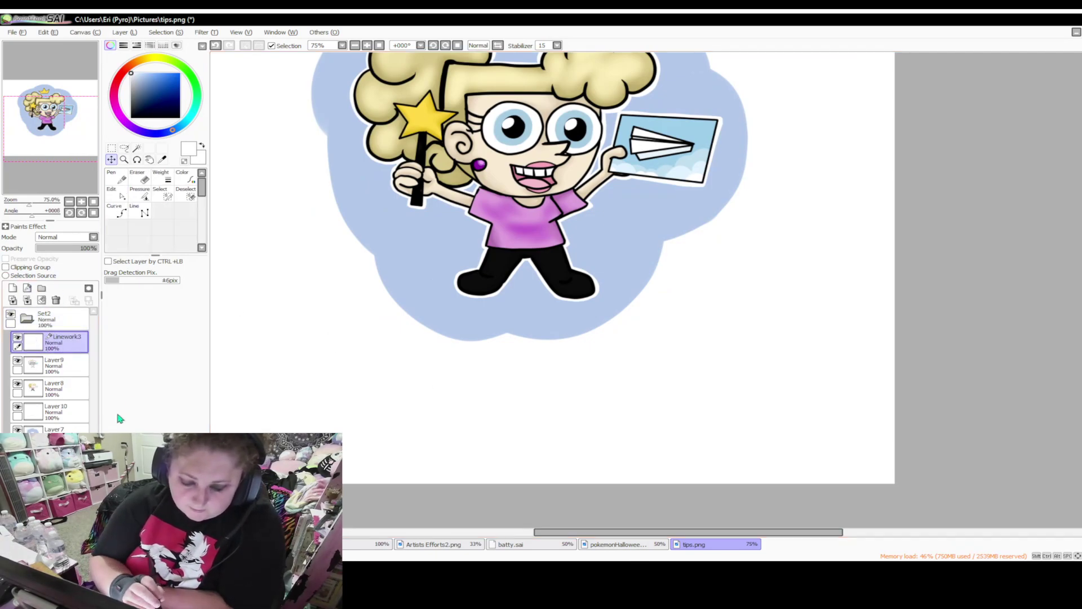
left_click(117, 178)
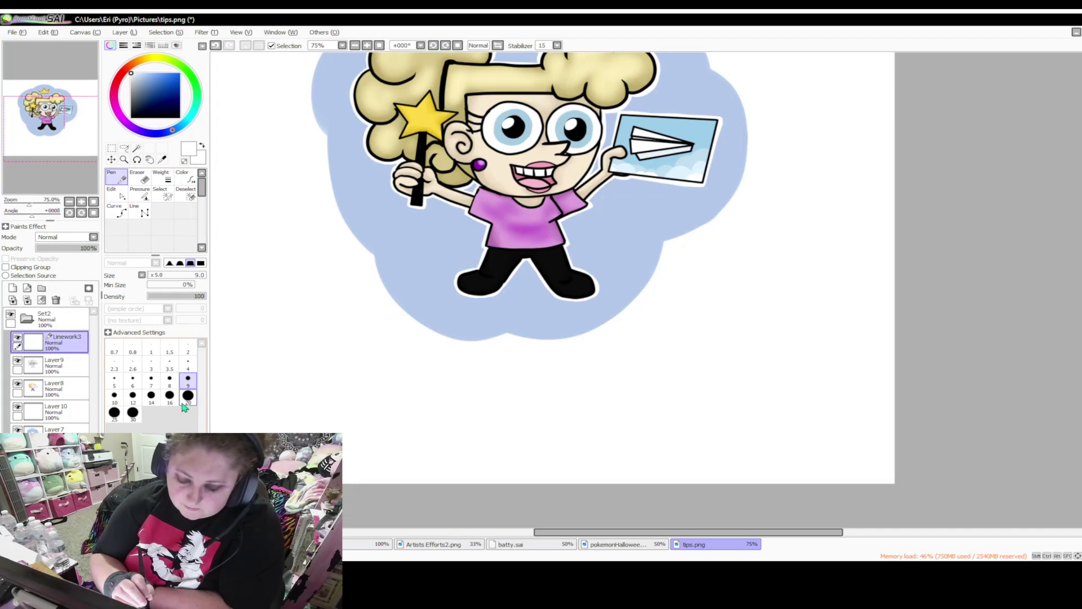
left_click(187, 397)
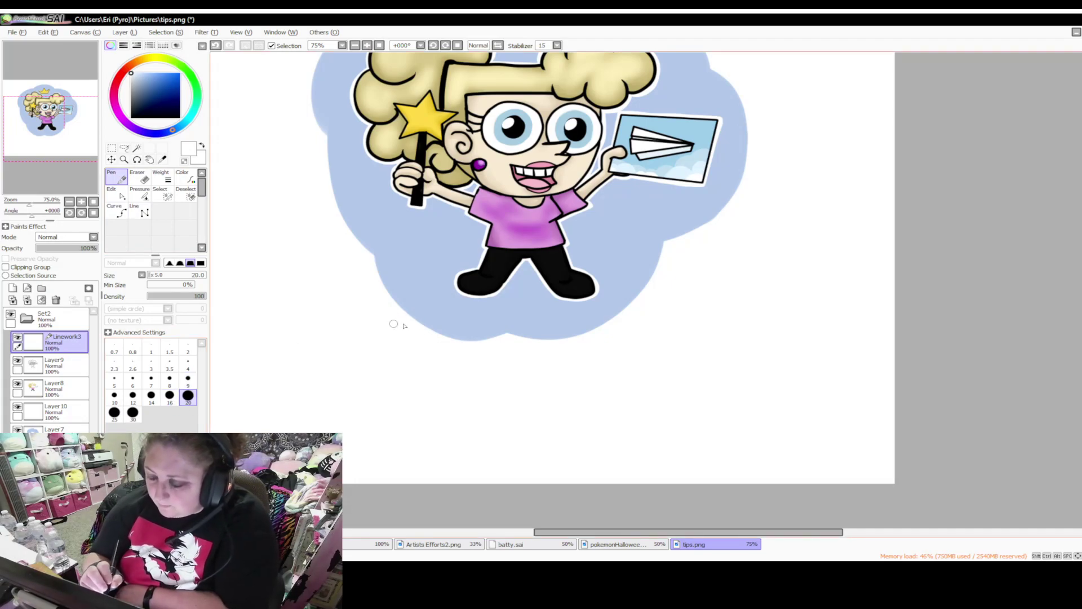
Undo the last stroke on the linework layer and change the drawing colour to black
scroll(1047, 303, "up", 5)
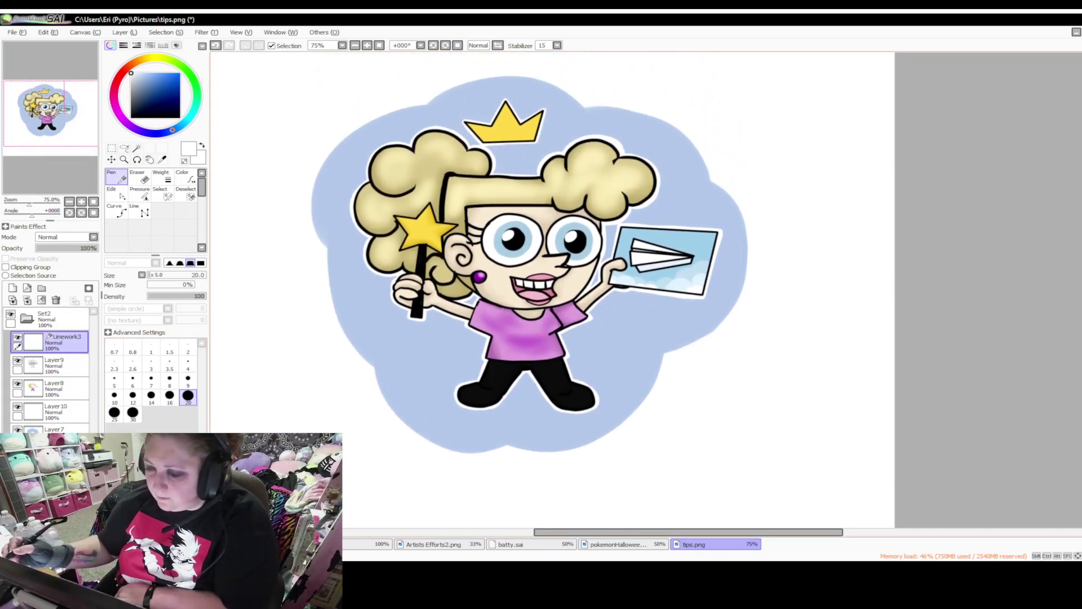
scroll(553, 287, "down", 3)
scroll(552, 288, "up", 2)
scroll(552, 288, "down", 1)
scroll(553, 287, "up", 1)
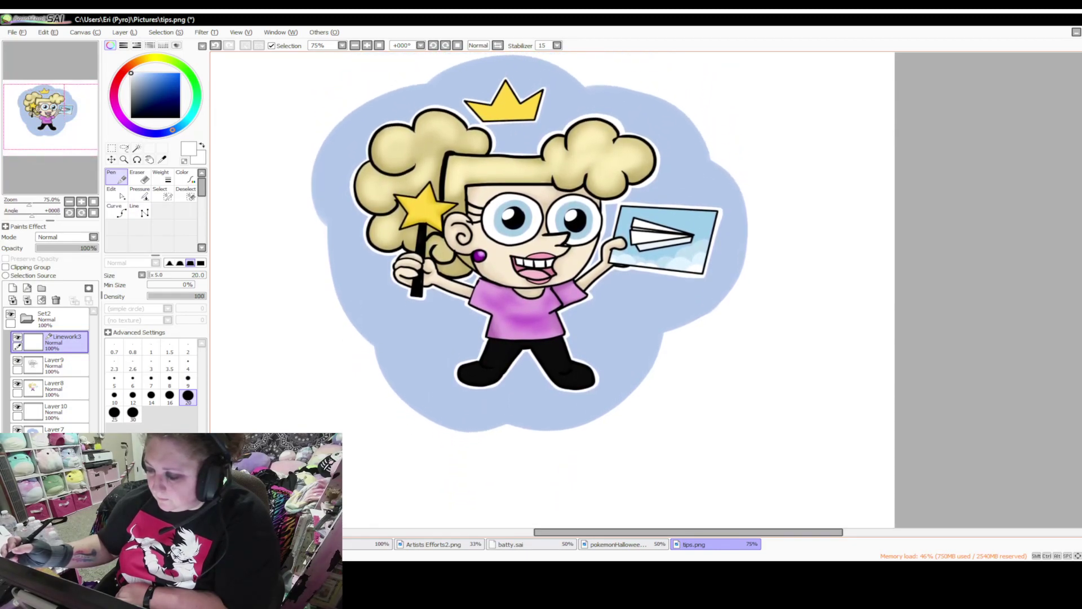
scroll(552, 288, "down", 3)
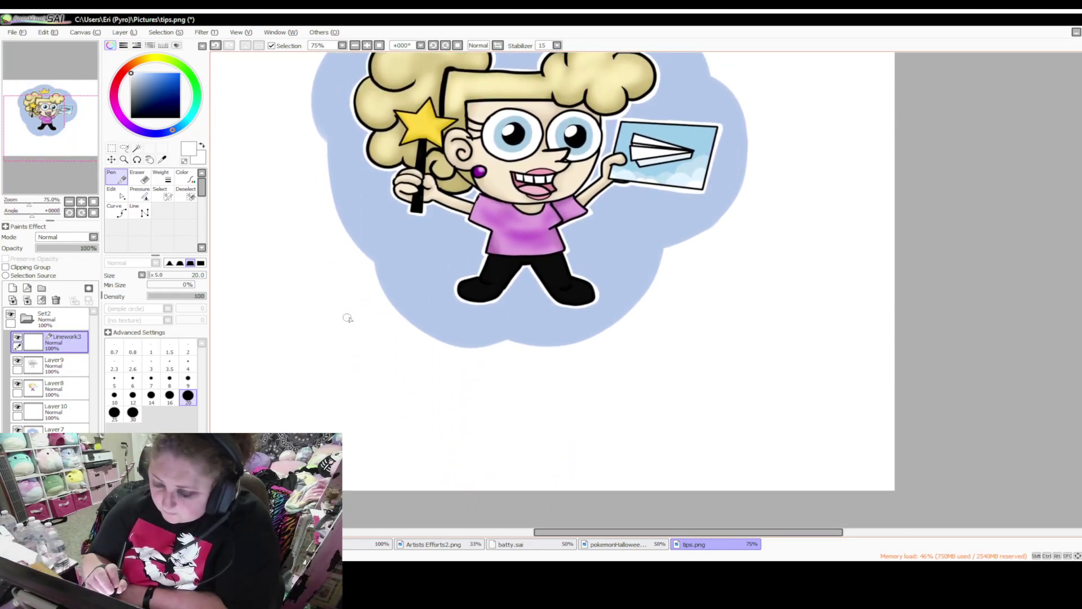
key("ctrl+z")
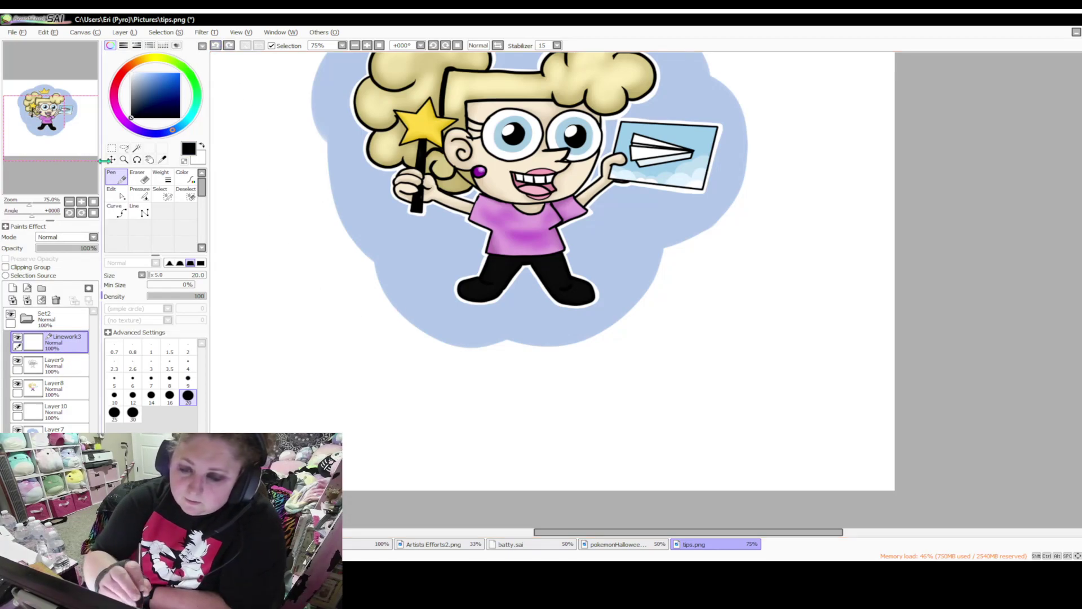
Hand-letter "TELE" in black below the character on the linework layer, using the Pen at size 20
left_click_drag(354, 317, 409, 319)
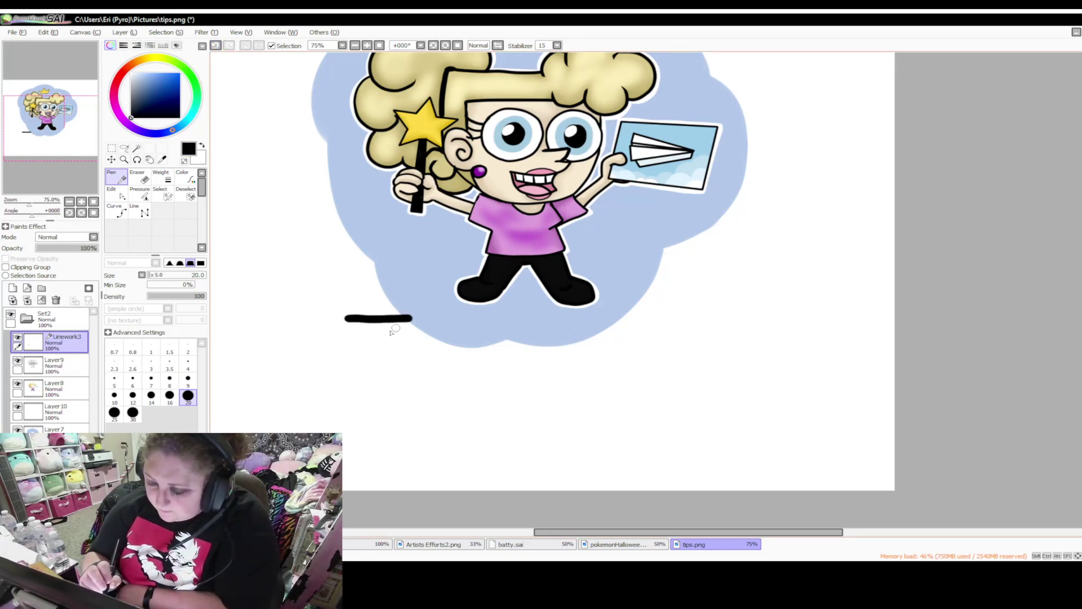
key("ctrl+z")
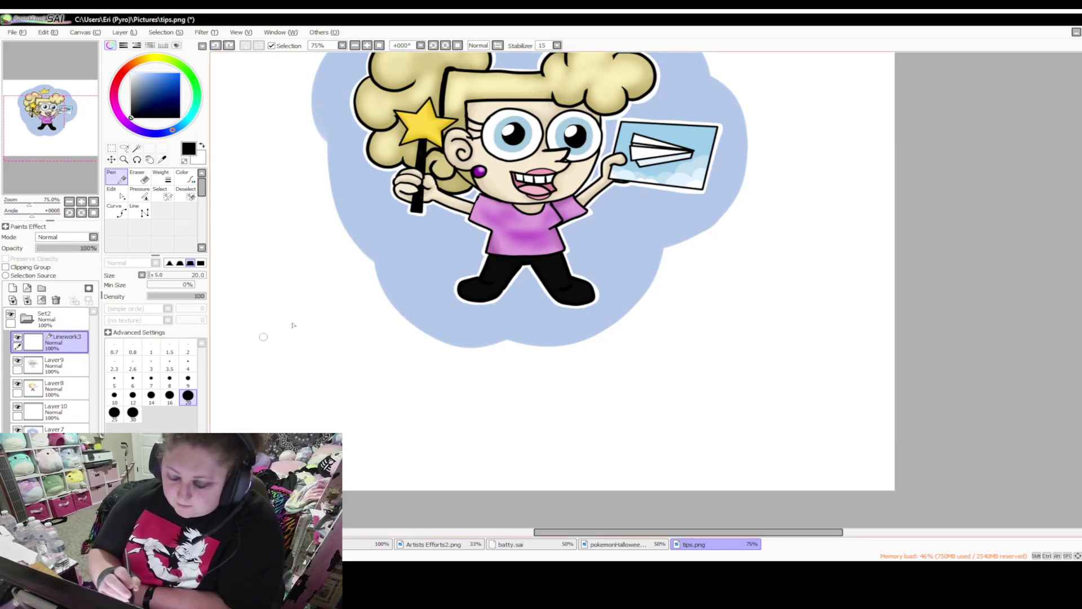
mouse_move(333, 321)
left_mouse_down()
mouse_move(391, 318)
mouse_move(352, 324)
mouse_move(363, 381)
mouse_move(365, 334)
left_mouse_up()
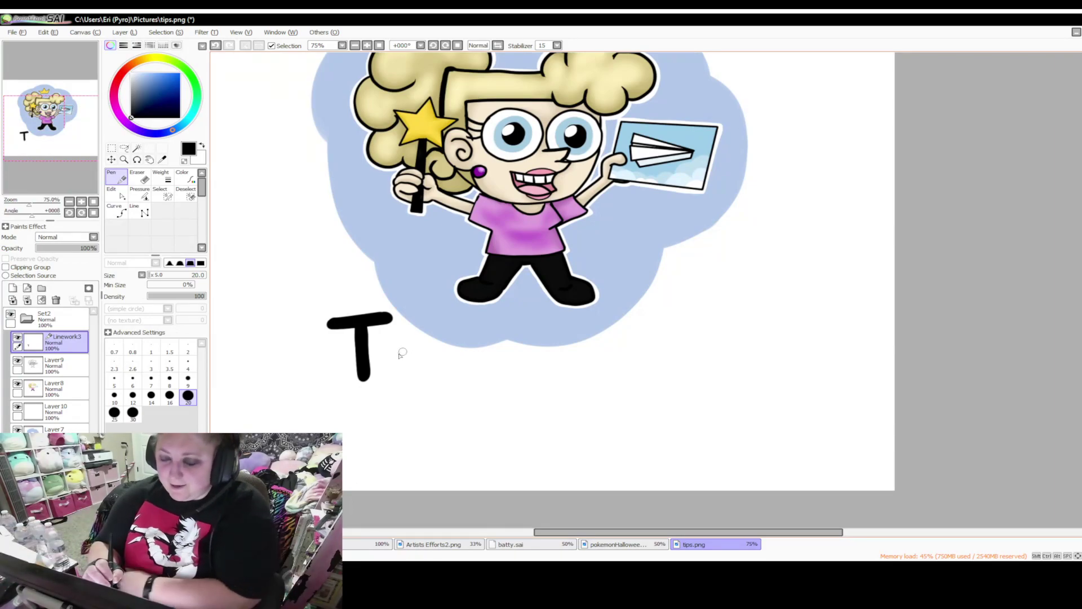
left_click(151, 395)
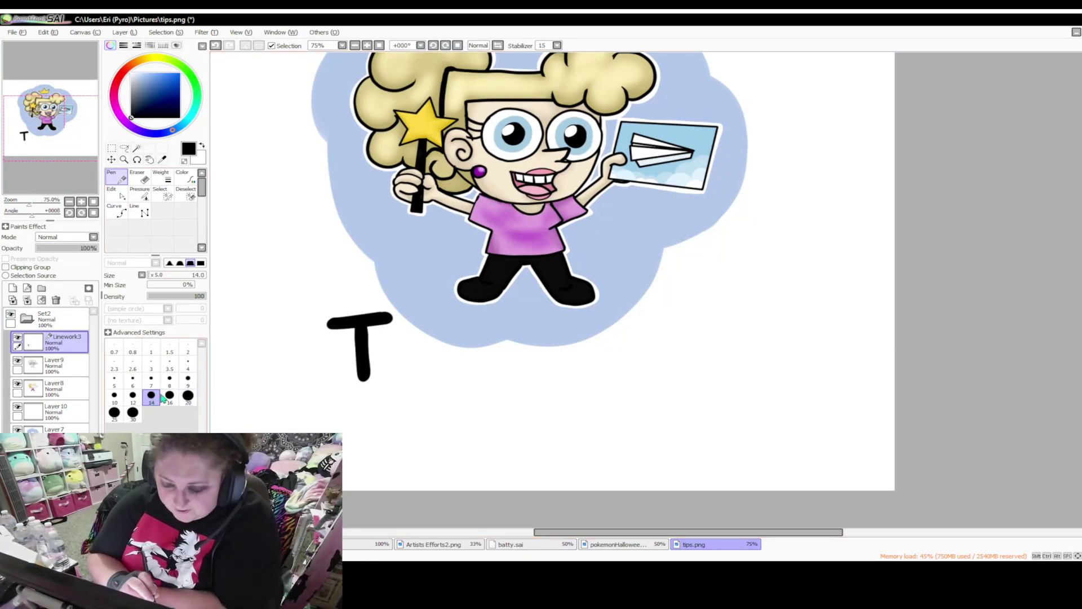
left_click(133, 395)
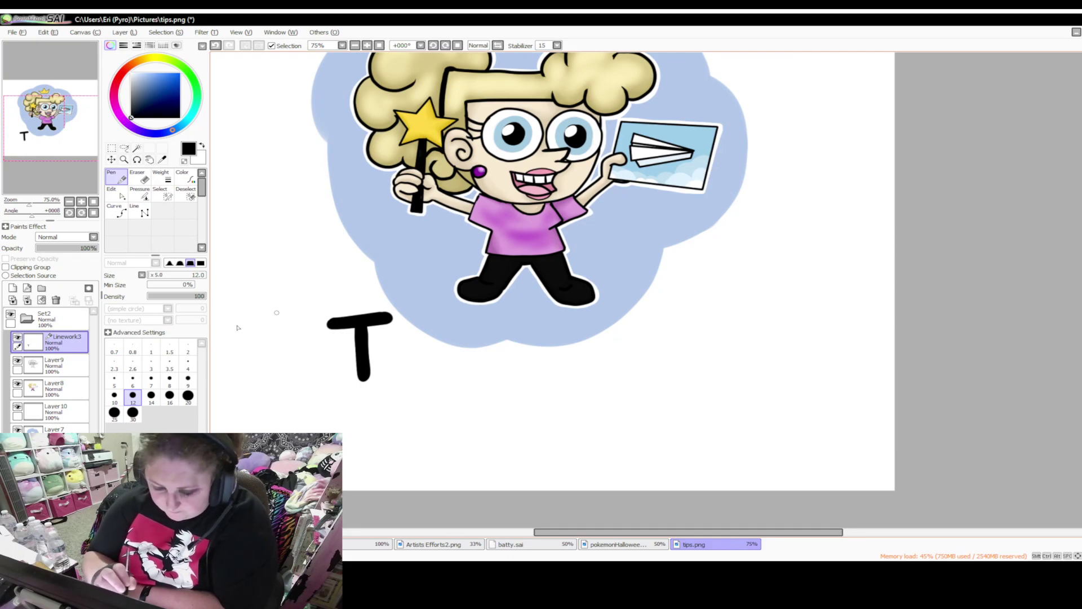
left_click(188, 395)
mouse_move(402, 320)
left_mouse_down()
mouse_move(403, 378)
mouse_move(437, 375)
mouse_move(415, 371)
left_mouse_up()
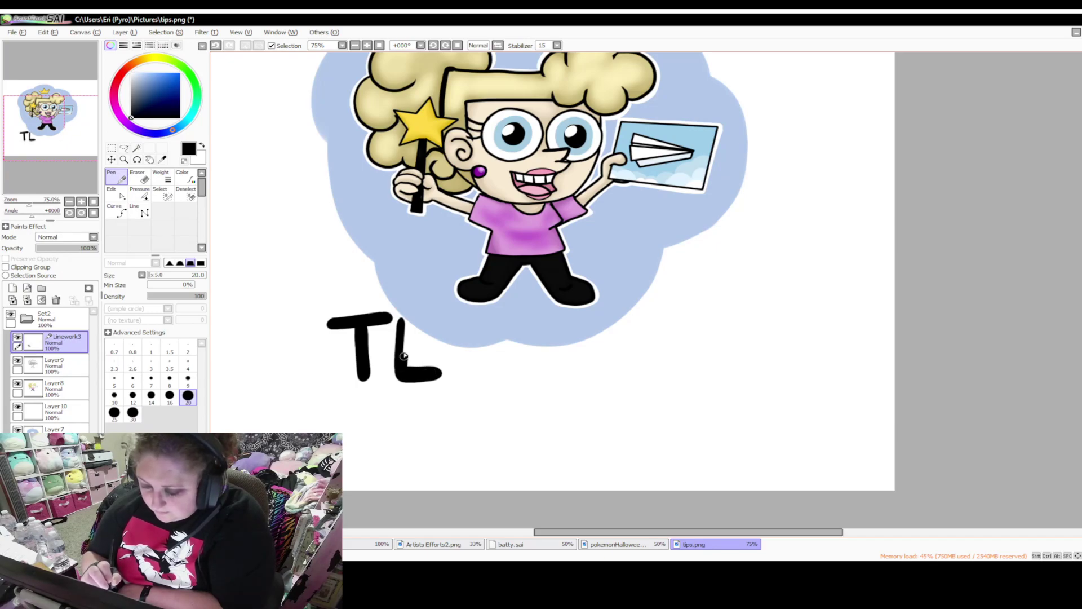
mouse_move(404, 321)
left_mouse_down()
mouse_move(432, 312)
mouse_move(406, 325)
mouse_move(441, 317)
mouse_move(406, 318)
mouse_move(431, 317)
mouse_move(427, 347)
left_mouse_up()
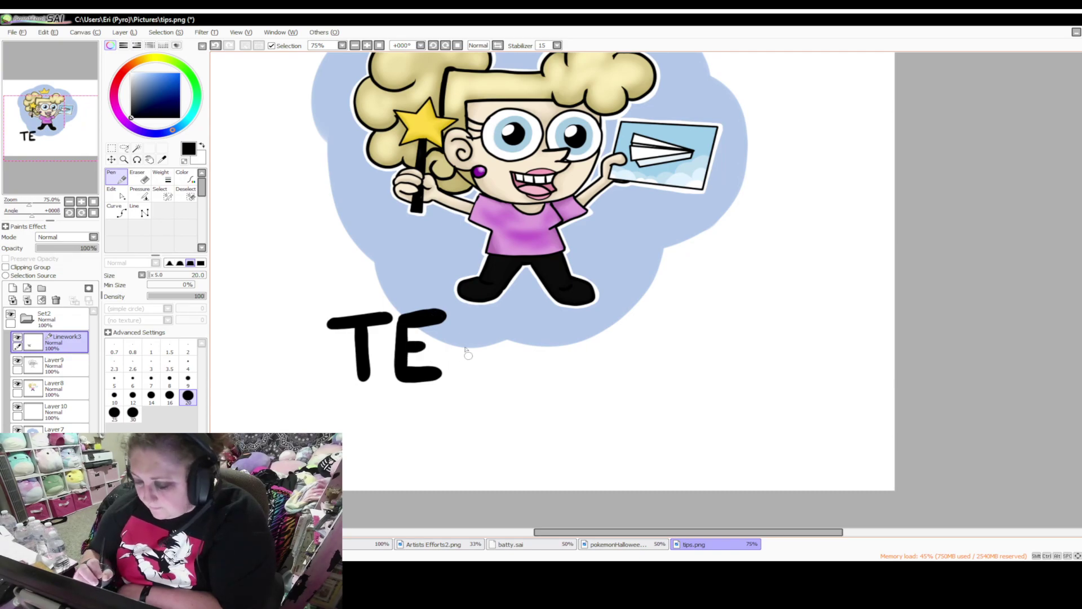
mouse_move(458, 311)
left_mouse_down()
mouse_move(457, 372)
mouse_move(494, 369)
mouse_move(458, 370)
mouse_move(487, 369)
mouse_move(460, 368)
mouse_move(457, 310)
mouse_move(461, 376)
left_mouse_up()
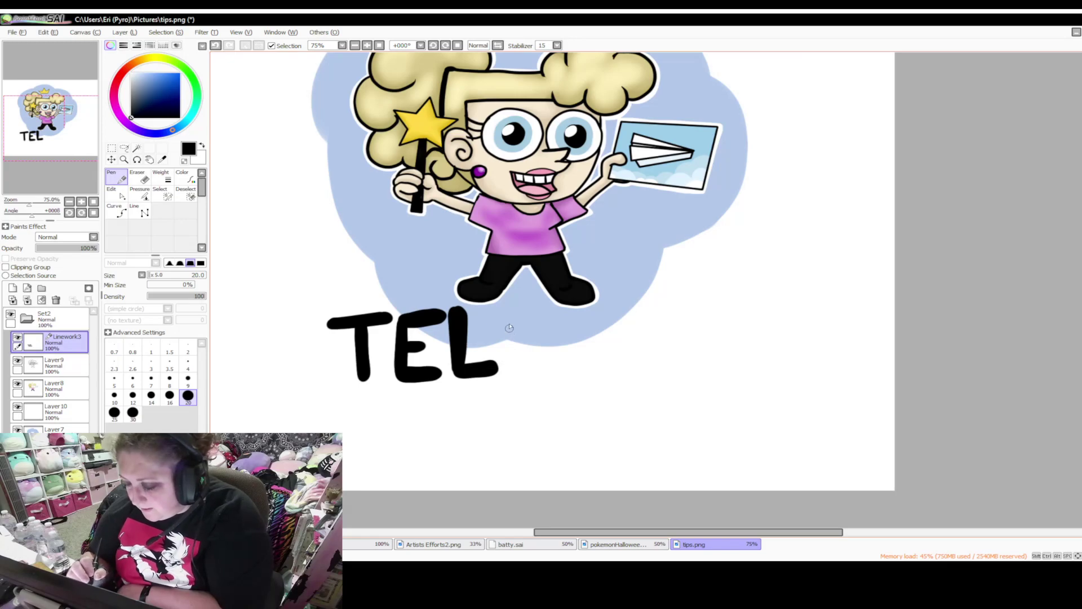
mouse_move(506, 313)
left_mouse_down()
mouse_move(510, 371)
mouse_move(552, 369)
mouse_move(509, 367)
mouse_move(507, 349)
mouse_move(527, 338)
mouse_move(508, 338)
mouse_move(524, 341)
mouse_move(506, 314)
mouse_move(516, 362)
mouse_move(509, 369)
mouse_move(503, 310)
left_mouse_up()
mouse_move(506, 349)
left_mouse_down()
mouse_move(506, 373)
mouse_move(549, 372)
left_mouse_up()
left_click_drag(503, 309, 546, 308)
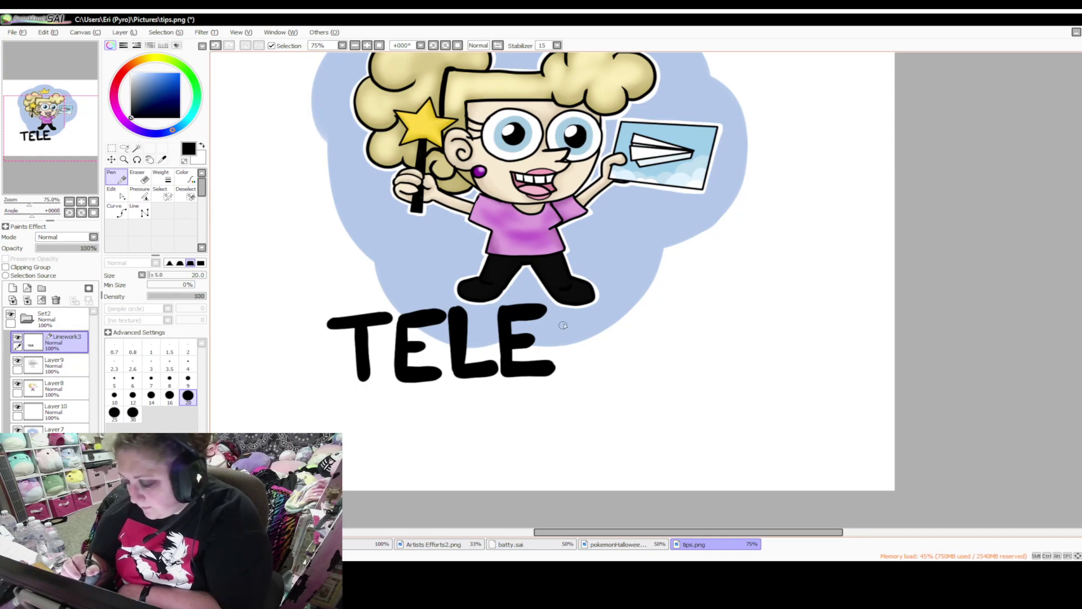
Continue the black lettering with "GRAM" to complete the word "TELEGRAM" under the character
mouse_move(593, 309)
left_mouse_down()
mouse_move(563, 351)
mouse_move(578, 369)
mouse_move(601, 366)
mouse_move(605, 343)
mouse_move(588, 346)
mouse_move(604, 355)
mouse_move(597, 365)
mouse_move(578, 367)
mouse_move(564, 349)
mouse_move(586, 320)
left_mouse_up()
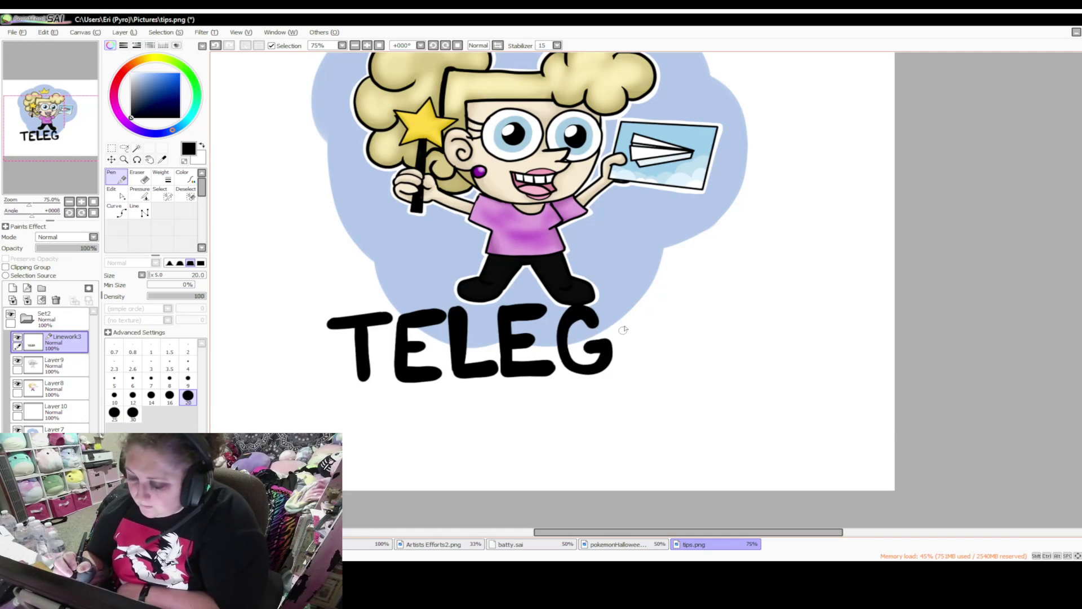
mouse_move(621, 307)
left_mouse_down()
mouse_move(623, 369)
mouse_move(625, 306)
mouse_move(652, 306)
mouse_move(659, 325)
mouse_move(629, 336)
mouse_move(657, 346)
mouse_move(660, 371)
mouse_move(657, 338)
left_mouse_up()
mouse_move(674, 302)
left_mouse_down()
mouse_move(676, 376)
mouse_move(677, 304)
mouse_move(687, 300)
mouse_move(718, 374)
mouse_move(682, 302)
mouse_move(697, 342)
mouse_move(686, 340)
left_mouse_up()
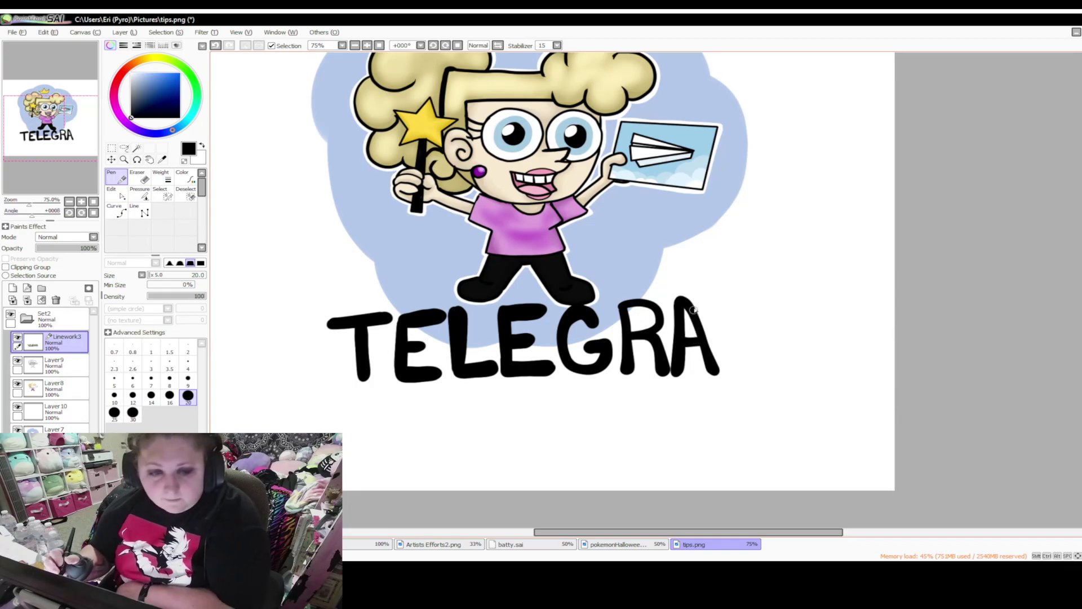
mouse_move(718, 294)
left_mouse_down()
mouse_move(726, 373)
mouse_move(722, 296)
mouse_move(751, 343)
mouse_move(754, 291)
mouse_move(770, 374)
mouse_move(766, 340)
mouse_move(742, 332)
left_mouse_up()
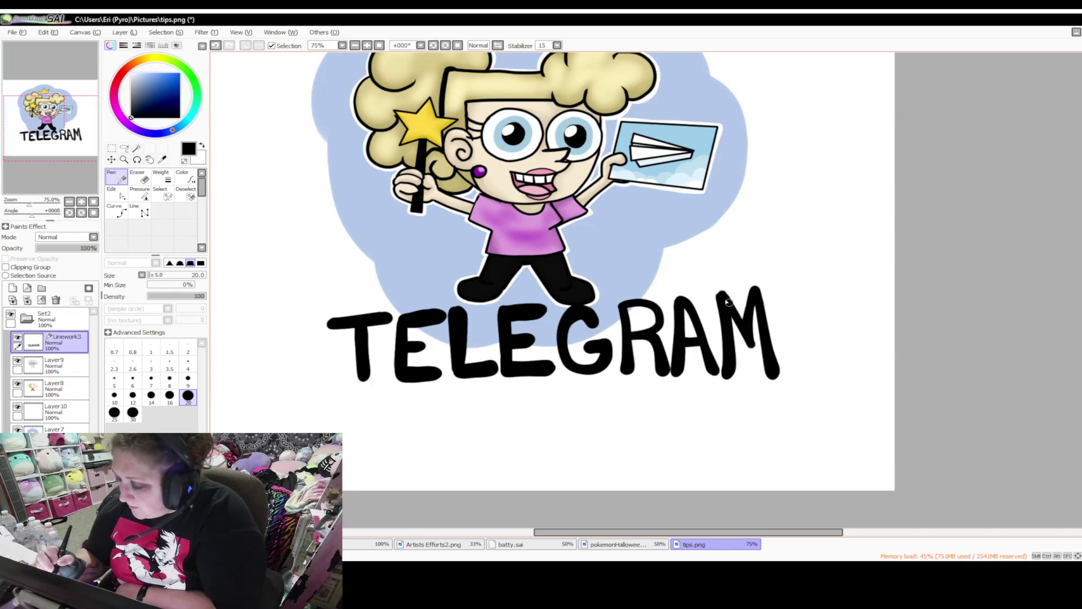
mouse_move(721, 292)
left_mouse_down()
mouse_move(742, 326)
mouse_move(752, 296)
left_mouse_up()
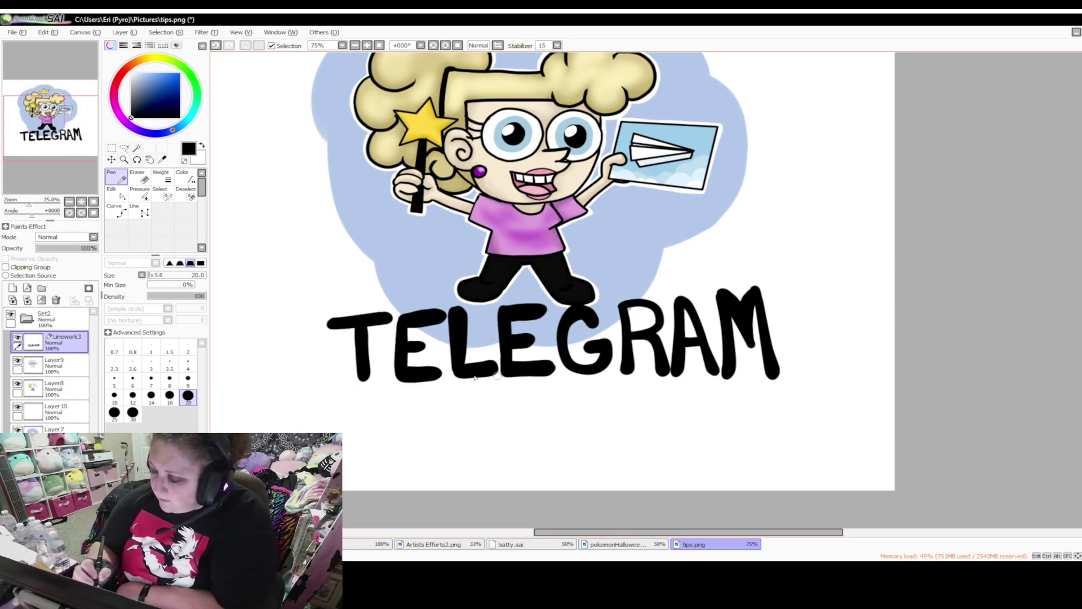
Undo the strokes of the letter M and redraw it at the end of "TELEGRAM"
left_click(216, 45)
left_click(216, 46)
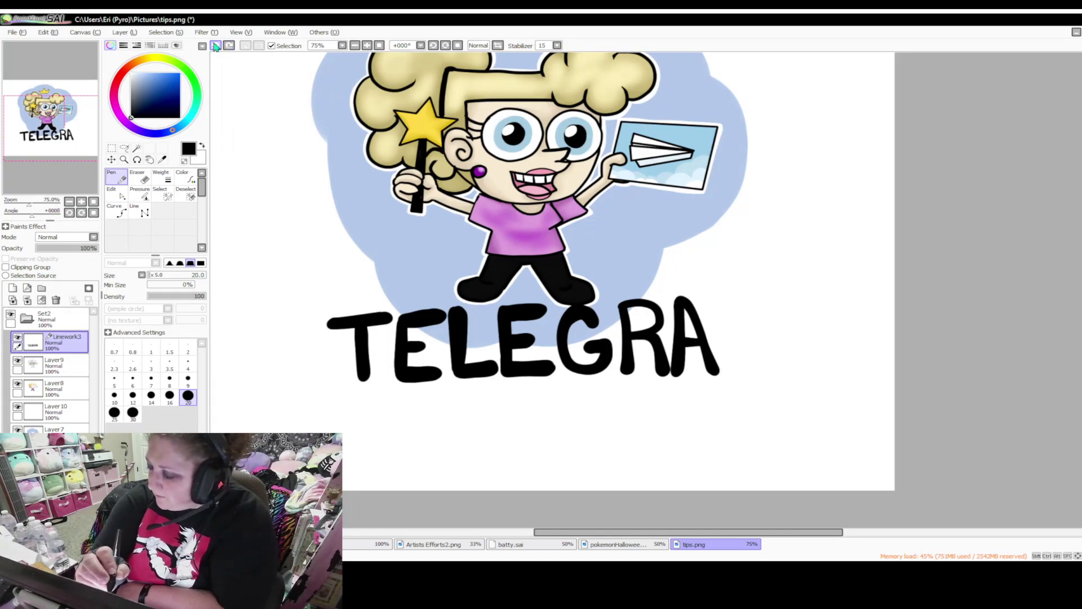
left_click_drag(702, 337, 692, 342)
left_click_drag(720, 297, 728, 374)
left_click_drag(721, 295, 746, 328)
left_click_drag(753, 298, 768, 374)
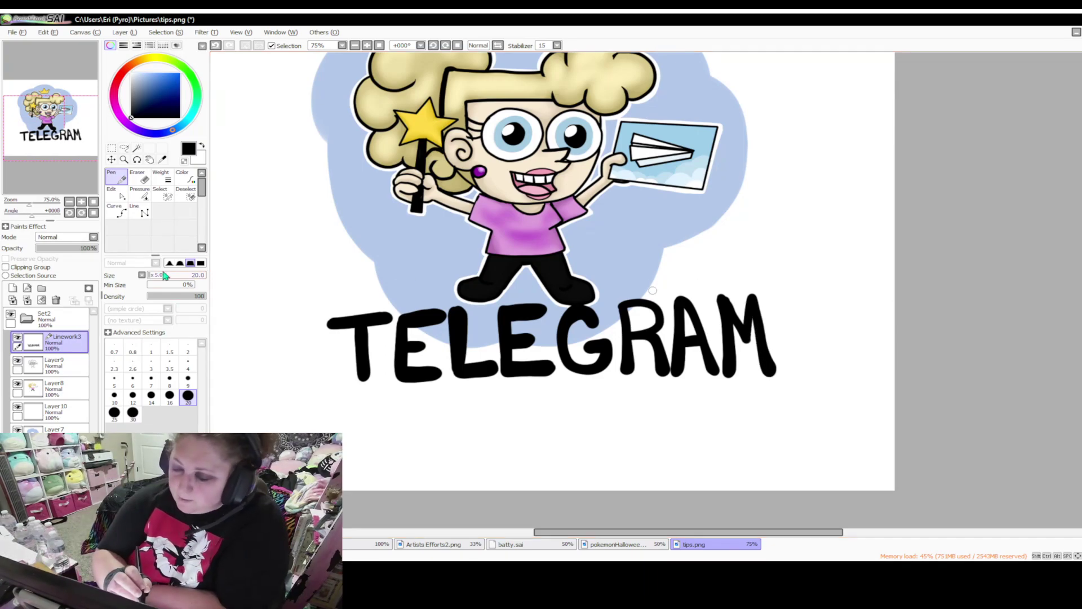
Extend the cloud backdrop on Layer7 around the lettering and character's sides, using its sampled light blue and the Pen at size 120
left_click(57, 429)
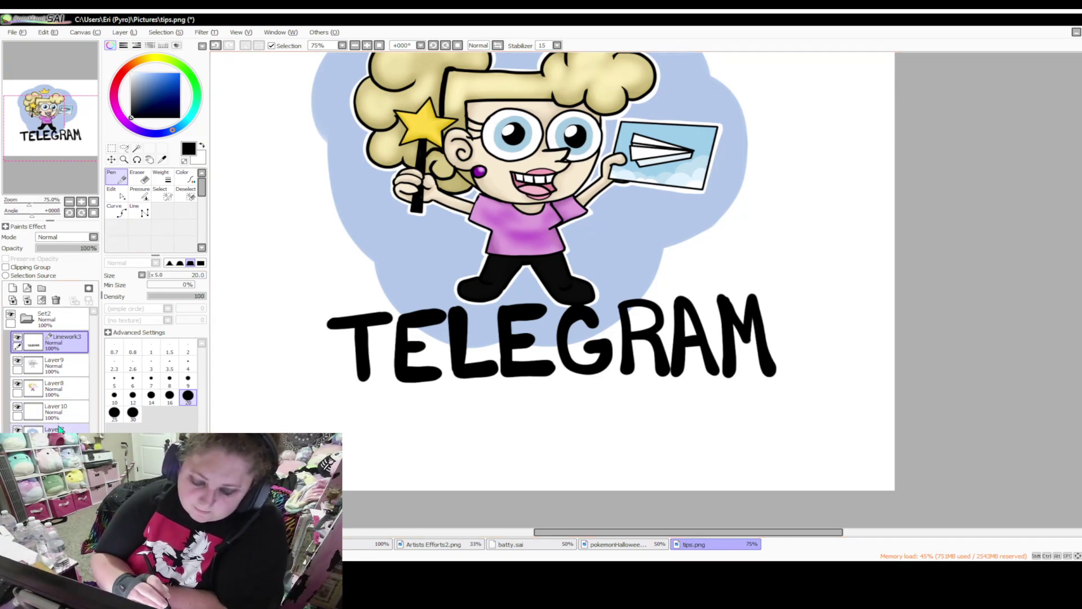
left_click(163, 158)
key("n")
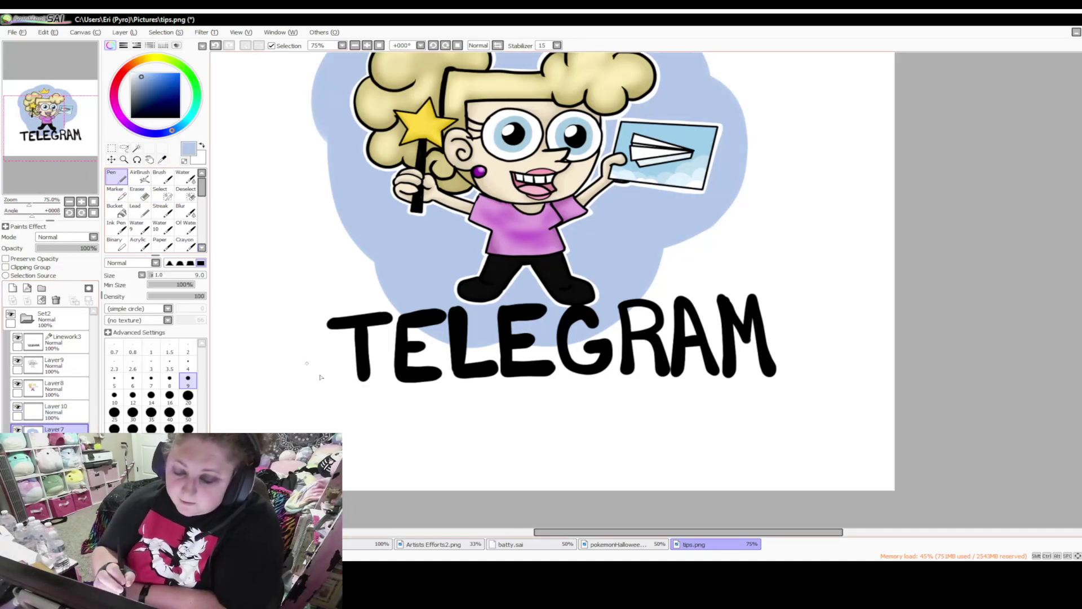
left_click(188, 429)
mouse_move(297, 363)
left_mouse_down()
mouse_move(402, 304)
mouse_move(381, 354)
mouse_move(365, 288)
mouse_move(411, 290)
mouse_move(366, 323)
mouse_move(350, 317)
mouse_move(411, 278)
mouse_move(331, 323)
mouse_move(412, 317)
mouse_move(423, 367)
mouse_move(366, 380)
mouse_move(416, 332)
mouse_move(434, 396)
mouse_move(445, 354)
mouse_move(519, 320)
mouse_move(584, 355)
mouse_move(558, 388)
mouse_move(616, 326)
mouse_move(700, 350)
mouse_move(689, 378)
mouse_move(752, 333)
mouse_move(788, 336)
mouse_move(745, 352)
mouse_move(678, 330)
mouse_move(644, 298)
mouse_move(663, 280)
mouse_move(752, 304)
mouse_move(685, 309)
mouse_move(645, 258)
mouse_move(742, 263)
mouse_move(727, 226)
mouse_move(802, 322)
mouse_move(793, 278)
mouse_move(733, 269)
mouse_move(723, 222)
mouse_move(700, 279)
left_mouse_up()
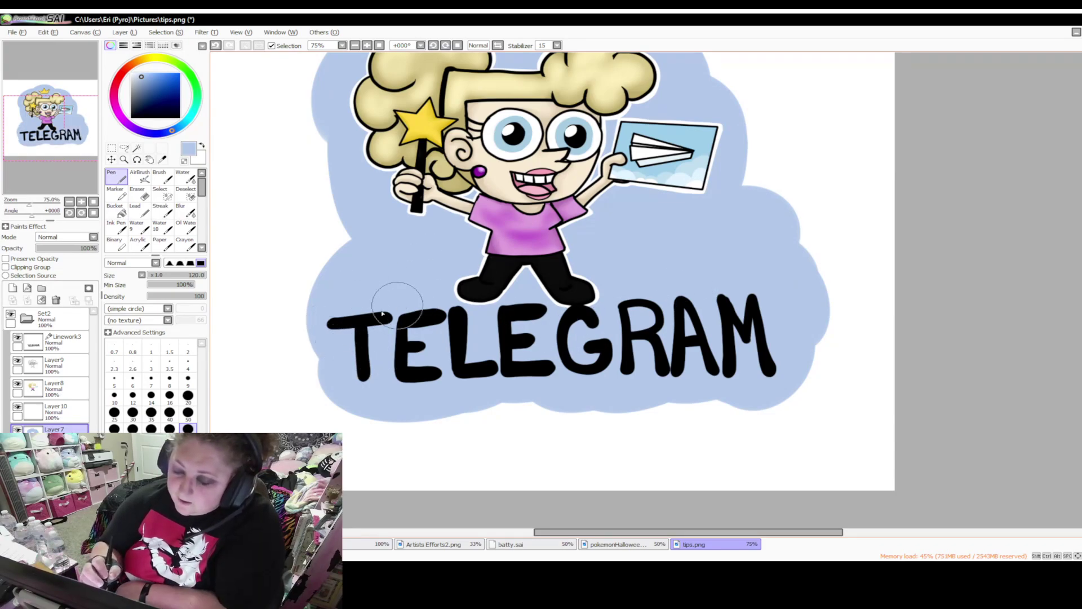
mouse_move(344, 350)
left_mouse_down()
mouse_move(339, 217)
mouse_move(361, 243)
mouse_move(344, 307)
mouse_move(303, 305)
mouse_move(361, 348)
mouse_move(369, 395)
mouse_move(471, 397)
mouse_move(520, 386)
mouse_move(380, 357)
mouse_move(363, 358)
mouse_move(474, 415)
mouse_move(520, 375)
mouse_move(628, 380)
mouse_move(578, 372)
mouse_move(630, 396)
mouse_move(623, 412)
mouse_move(696, 383)
mouse_move(804, 376)
mouse_move(779, 280)
mouse_move(804, 275)
mouse_move(774, 199)
mouse_move(776, 169)
mouse_move(702, 127)
left_mouse_up()
mouse_move(346, 188)
left_mouse_down()
mouse_move(336, 214)
mouse_move(321, 200)
mouse_move(334, 242)
mouse_move(304, 279)
mouse_move(282, 286)
mouse_move(304, 282)
mouse_move(348, 311)
mouse_move(357, 348)
left_mouse_up()
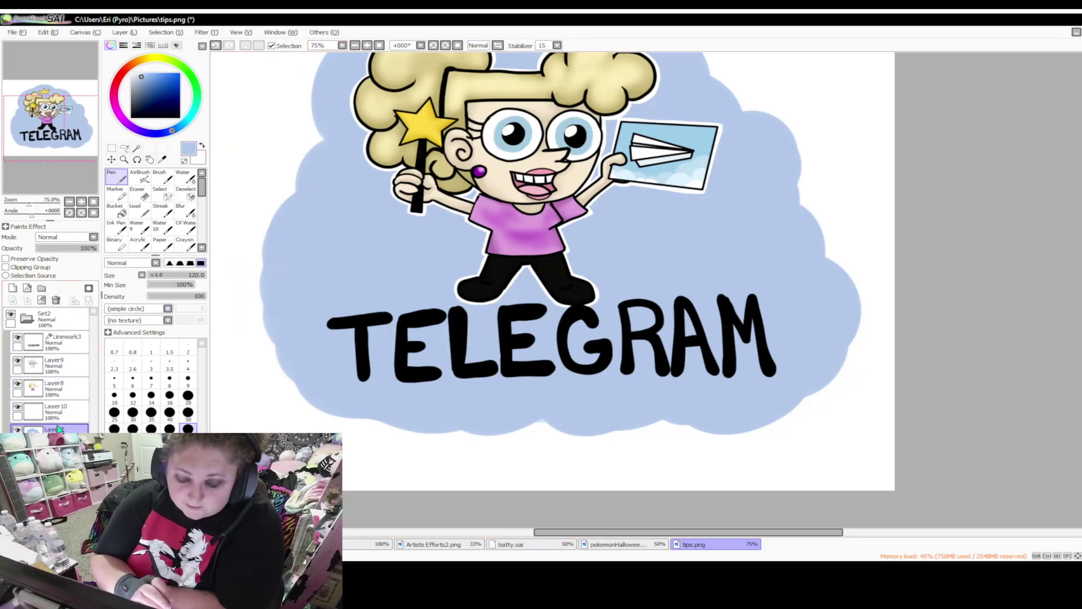
Outline the letters "TELEG" in white on Layer9, using the Pen at size 12
left_click(66, 370)
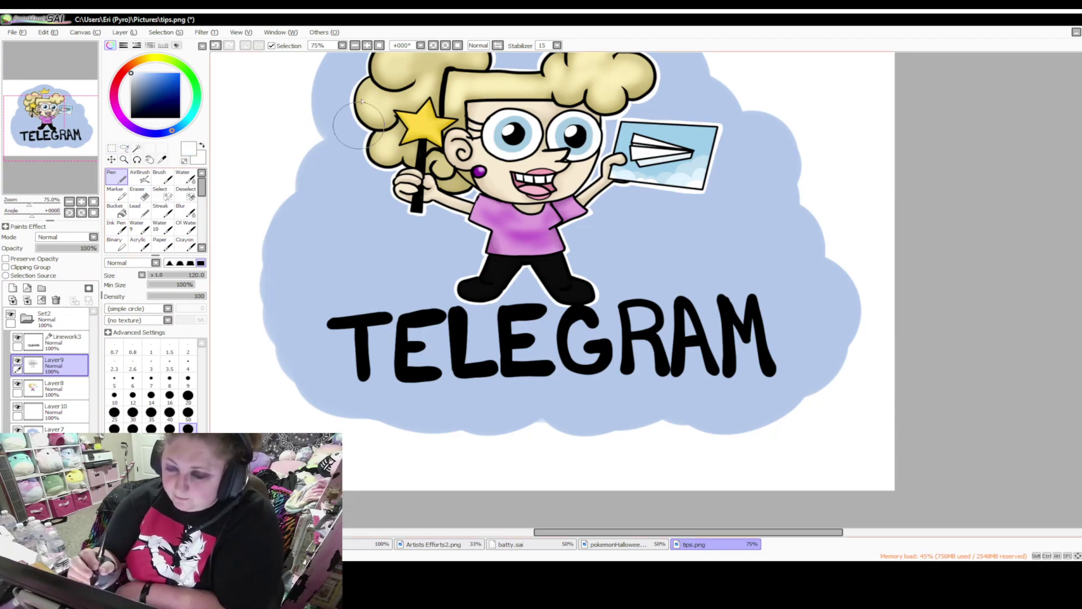
key("ctrl+plus")
left_click_drag(535, 525, 562, 509)
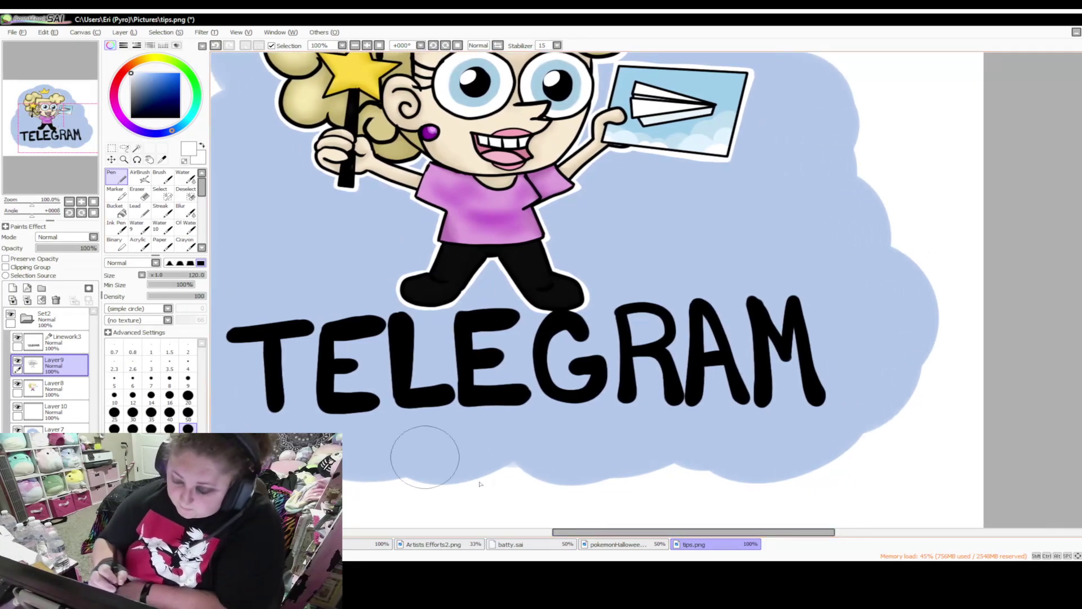
left_click_drag(637, 532, 621, 532)
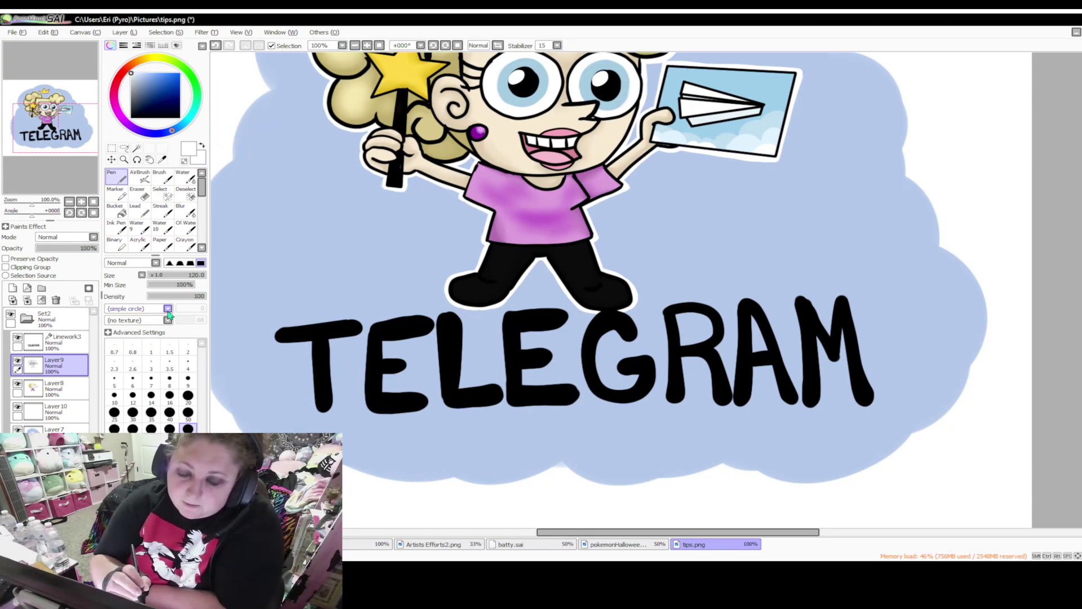
left_click(187, 395)
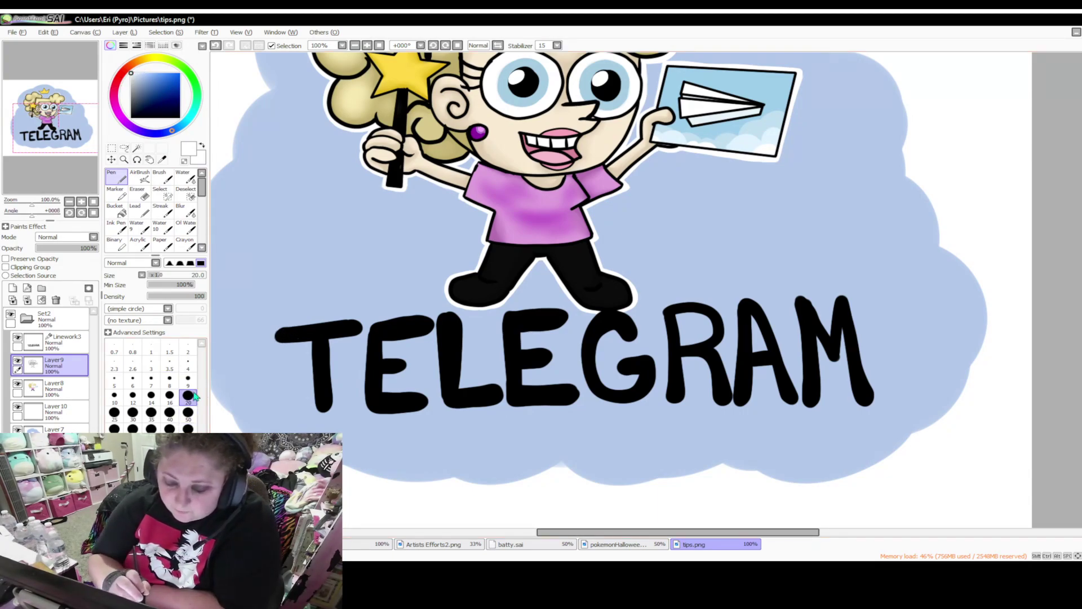
left_click(188, 379)
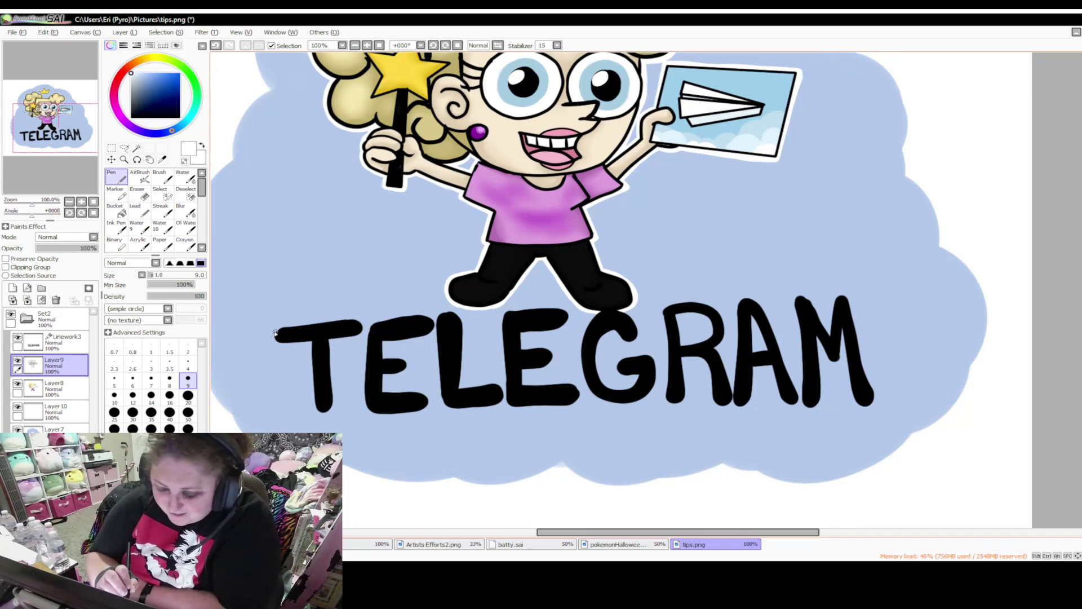
left_click(133, 396)
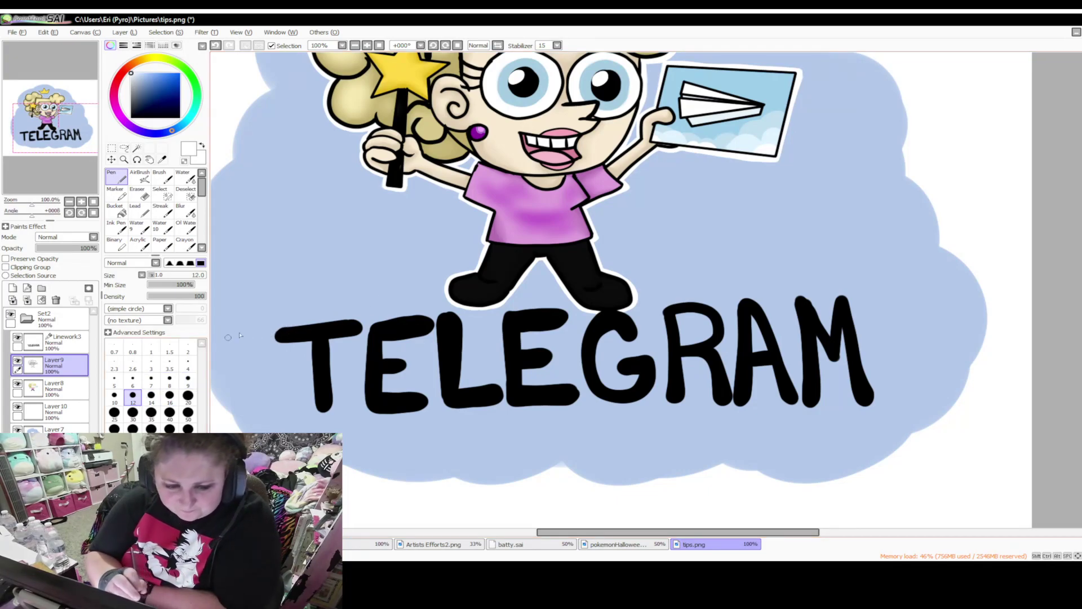
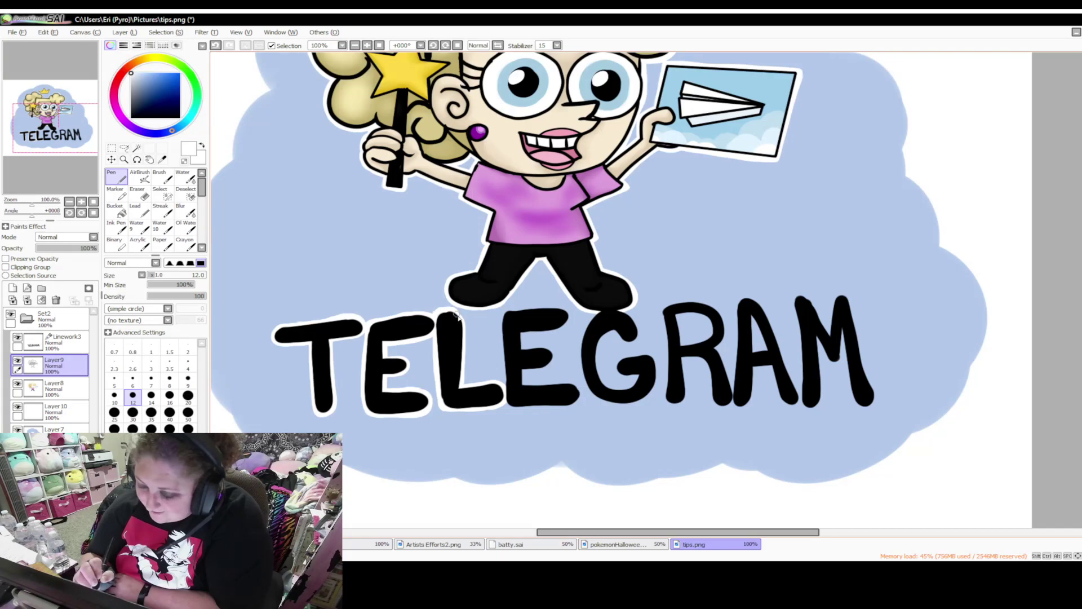
left_click_drag(502, 321, 507, 403)
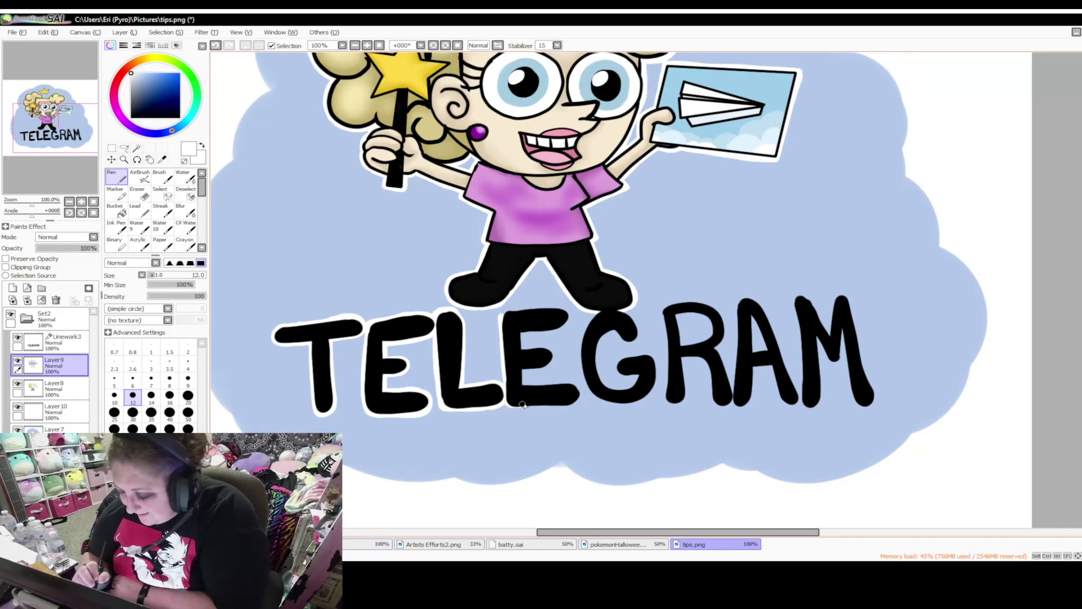
mouse_move(510, 403)
left_mouse_down()
mouse_move(570, 405)
mouse_move(555, 389)
left_mouse_up()
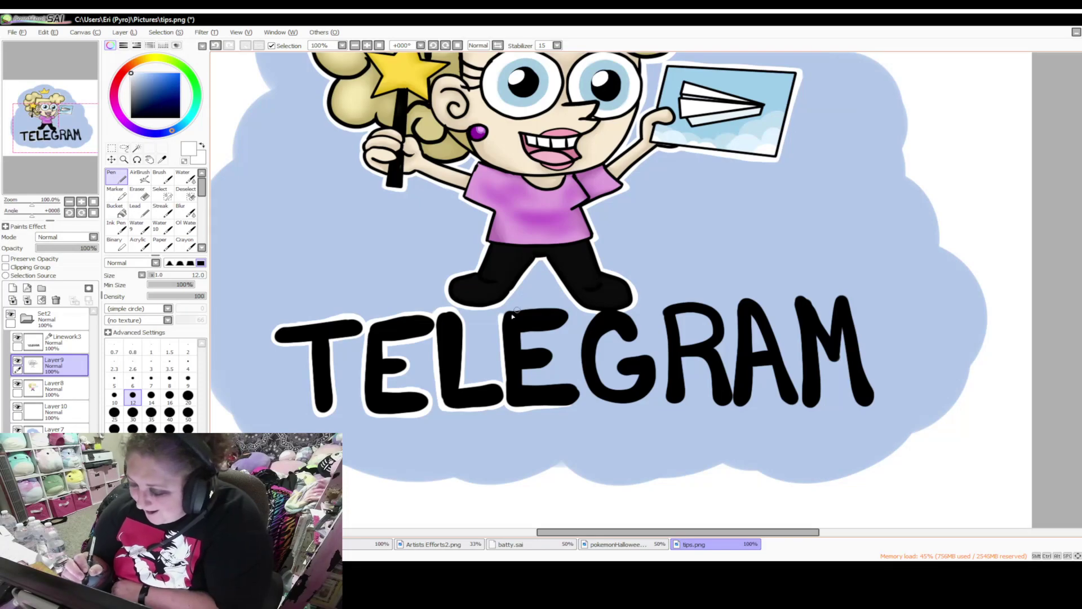
left_click_drag(501, 319, 562, 306)
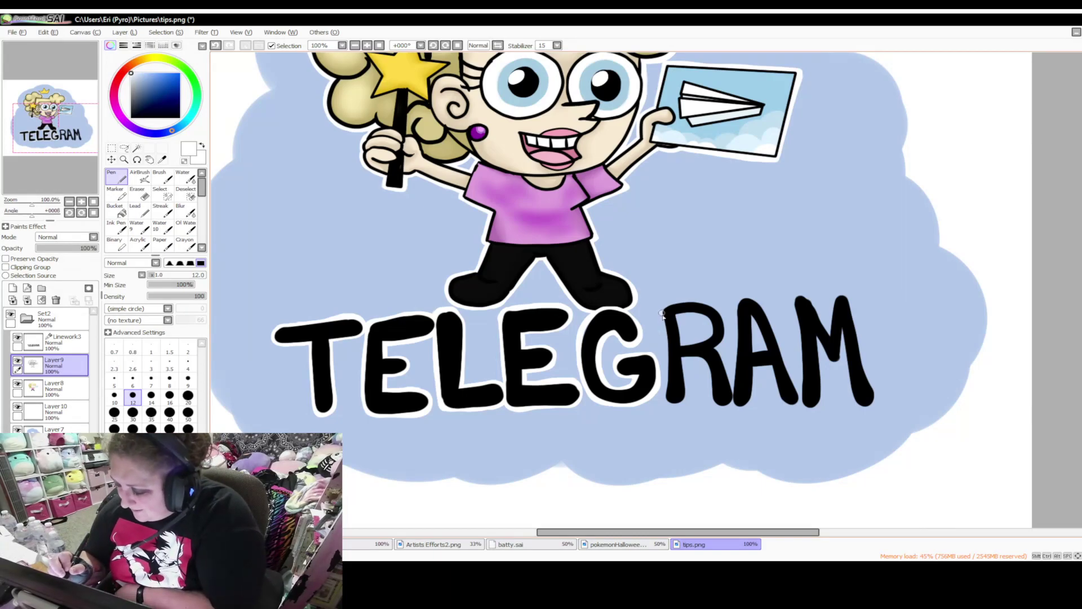
Outline the remaining letters "RAM" in white, undoing and redrawing the faulty stroke around the A
mouse_move(662, 313)
left_mouse_down()
mouse_move(665, 399)
mouse_move(681, 404)
left_mouse_up()
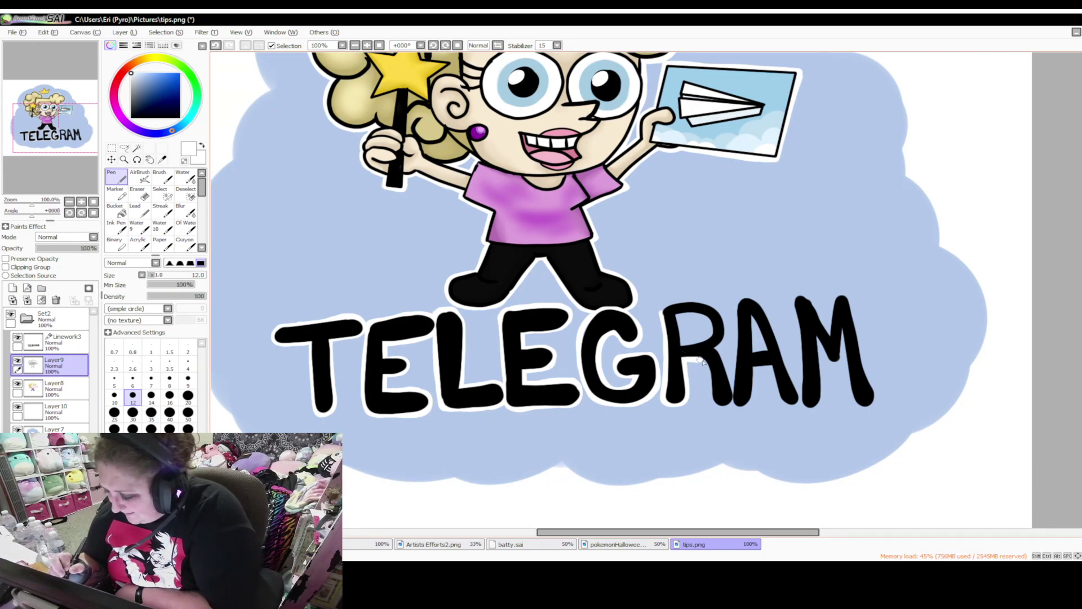
mouse_move(704, 364)
left_mouse_down()
mouse_move(716, 403)
mouse_move(732, 400)
left_mouse_up()
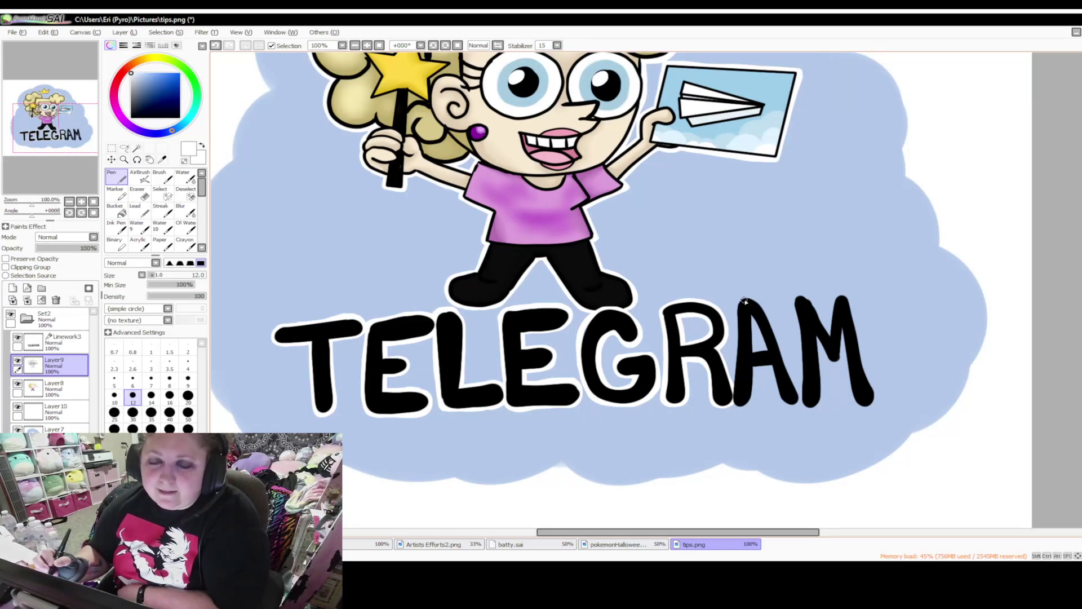
mouse_move(743, 302)
left_mouse_down()
mouse_move(734, 402)
mouse_move(749, 409)
mouse_move(757, 366)
left_mouse_up()
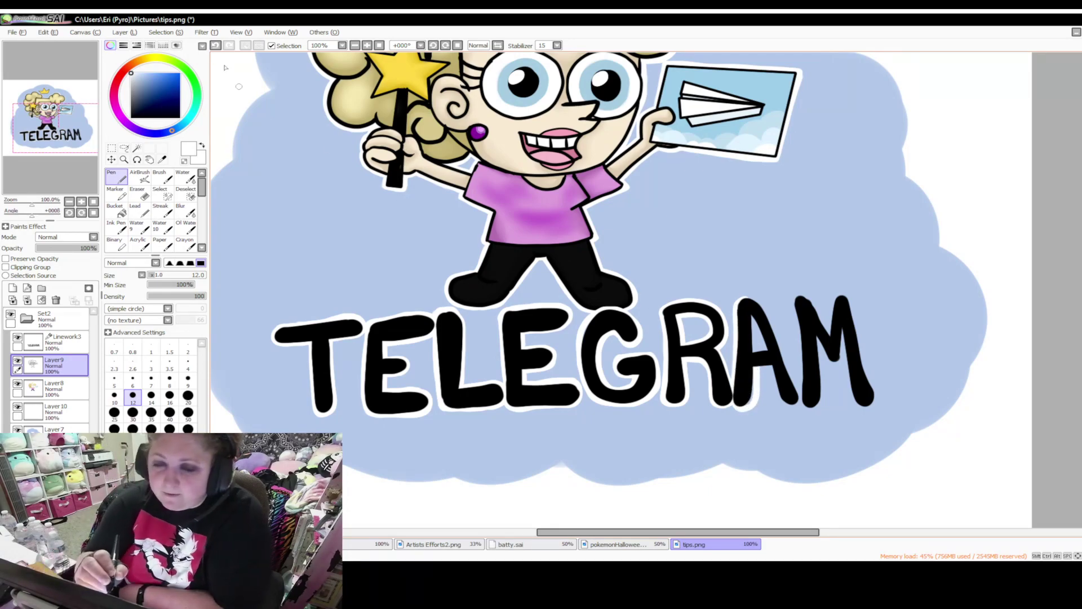
key("ctrl+z")
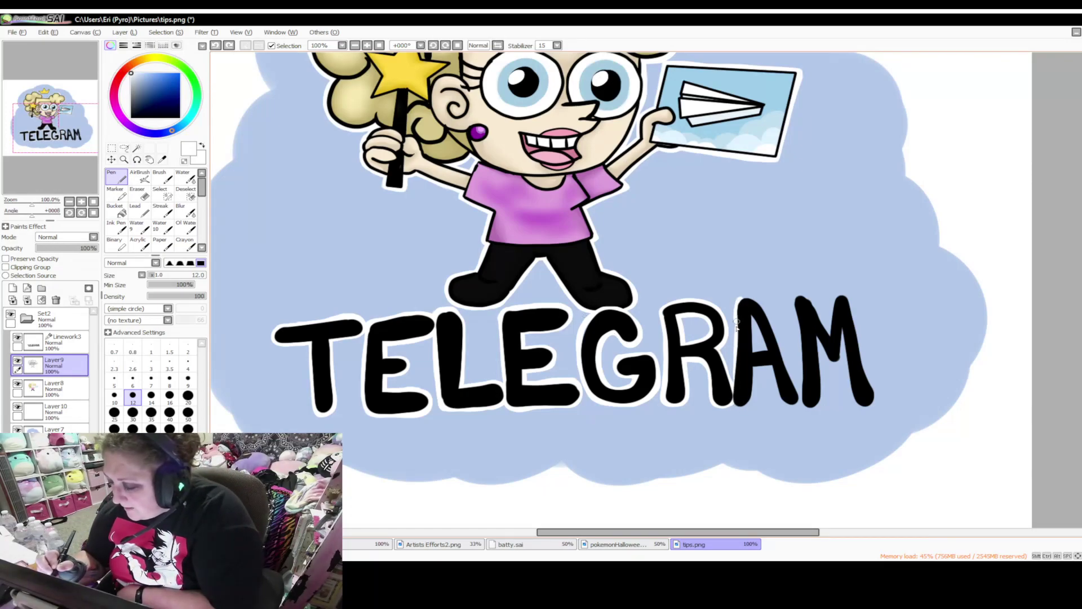
left_click(740, 408)
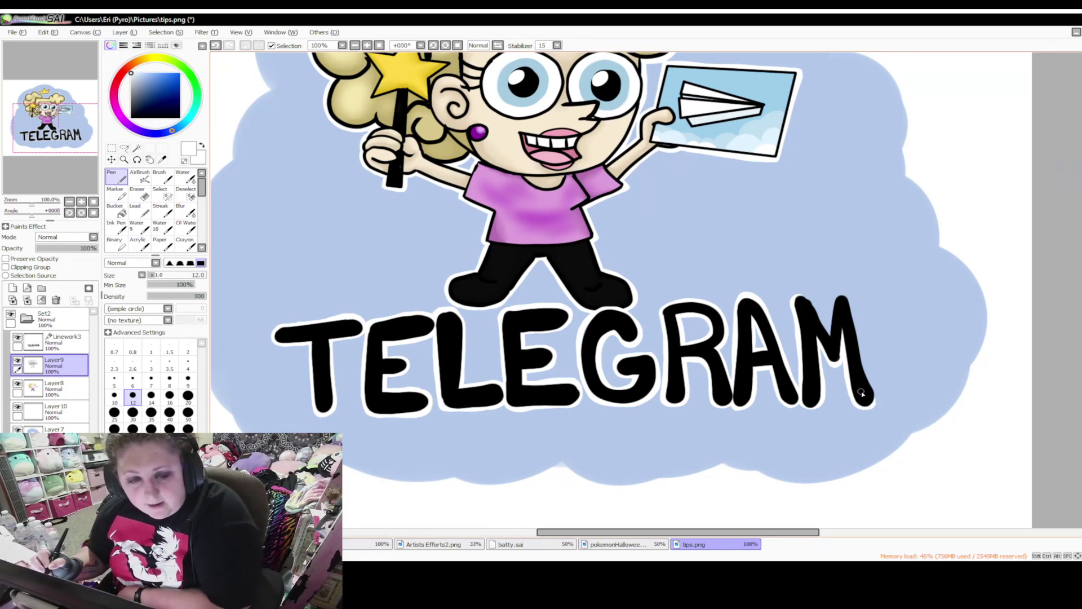
mouse_move(862, 393)
left_mouse_down()
mouse_move(872, 403)
mouse_move(848, 304)
mouse_move(856, 350)
left_mouse_up()
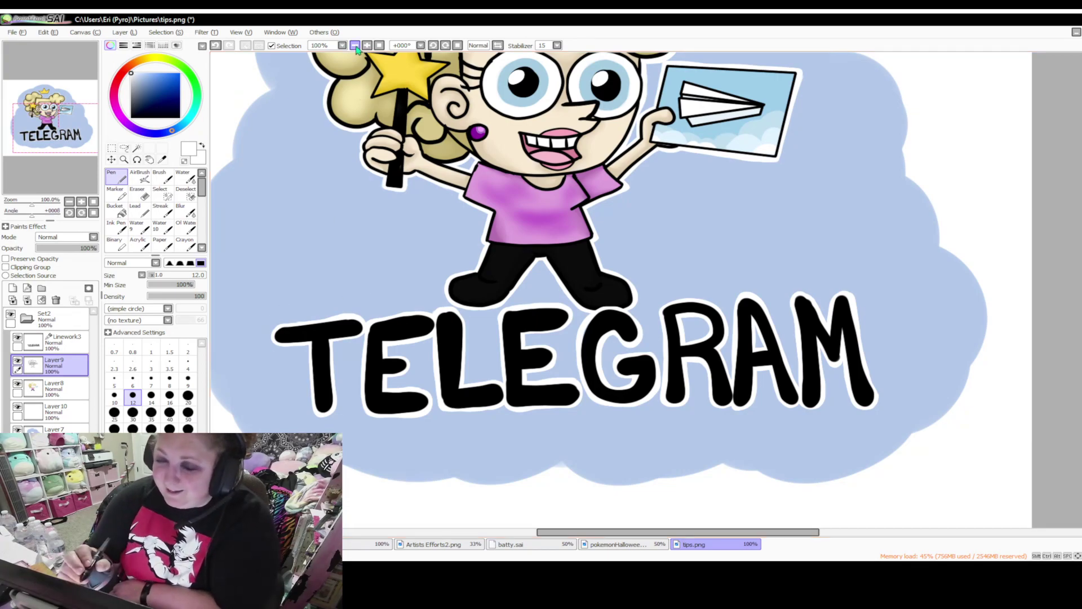
Merge the white outlines on Layer9 down into the character artwork on Layer8
key("ctrl+minus")
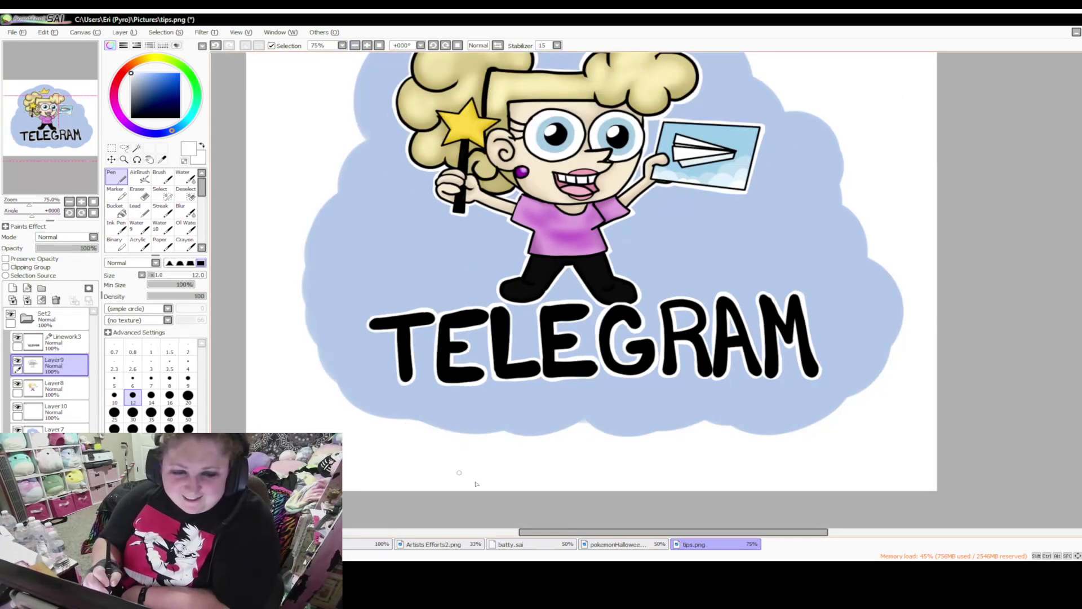
left_click_drag(622, 534, 617, 535)
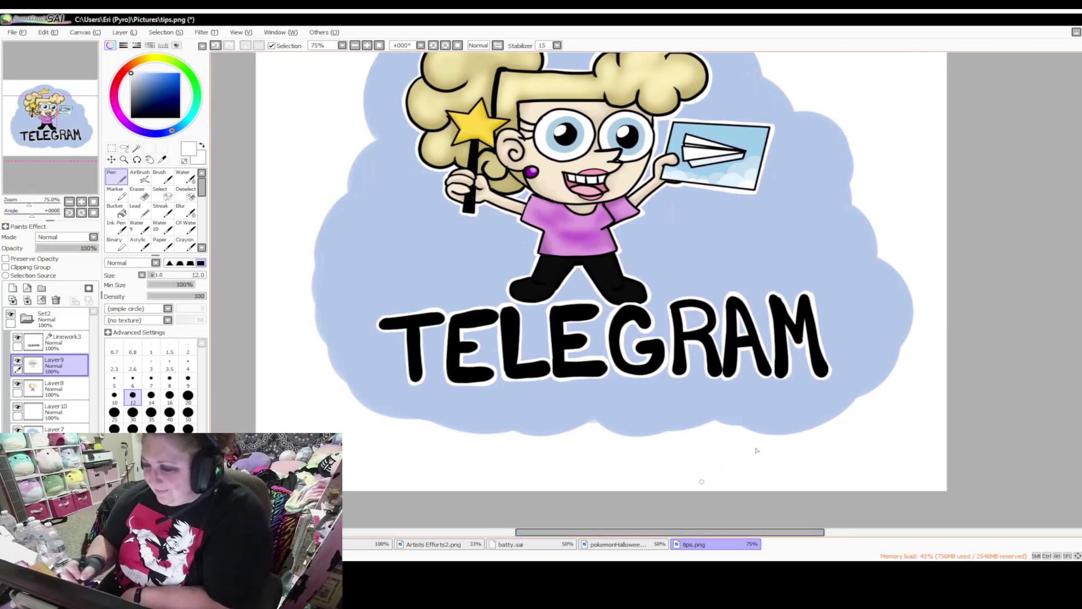
scroll(1080, 318, "up", 3)
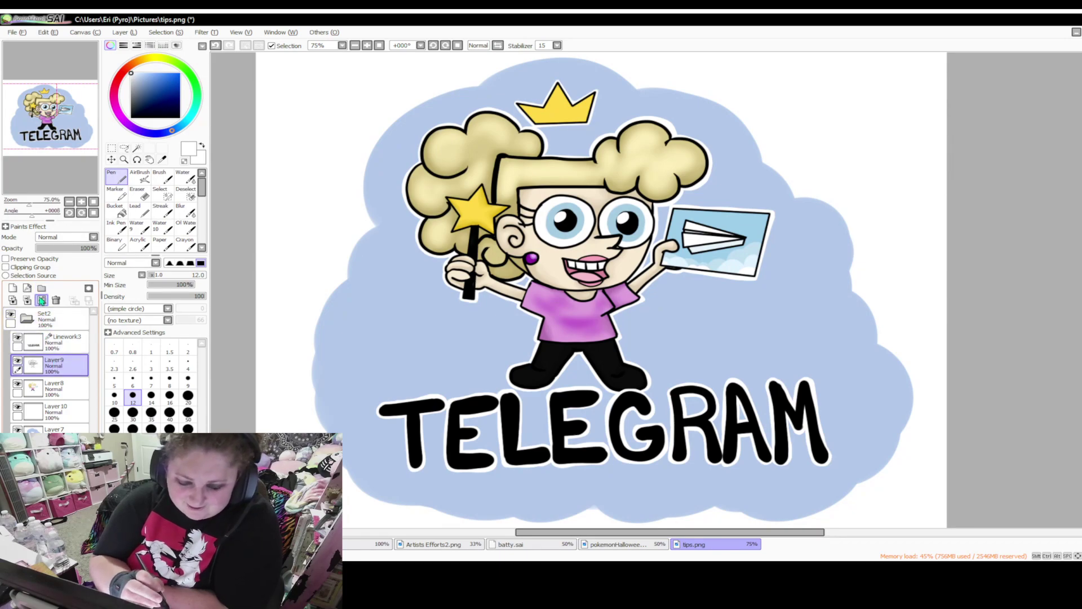
left_click(27, 301)
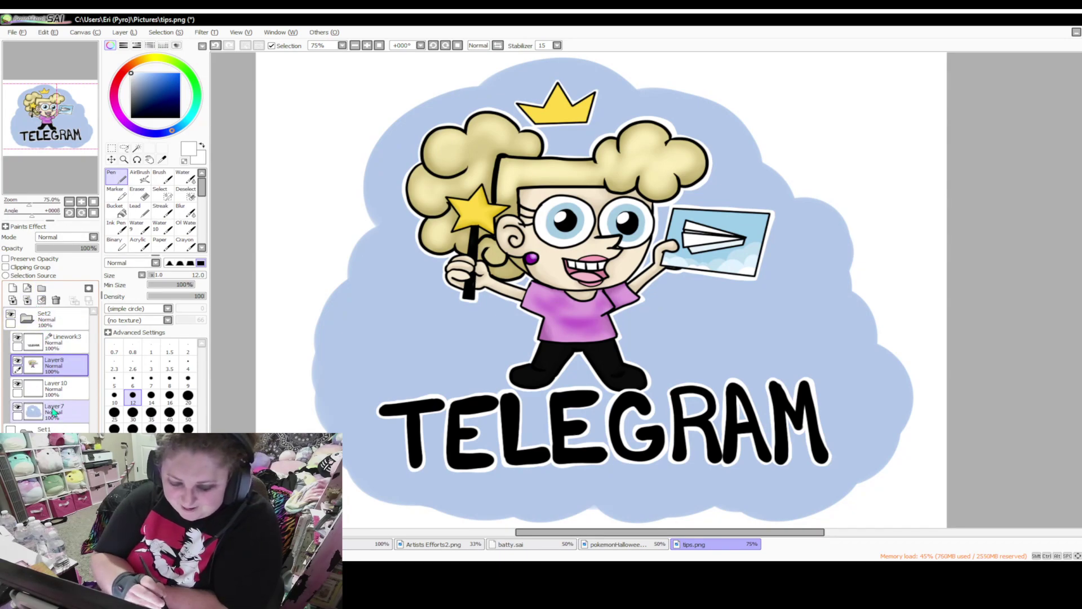
left_click(41, 416)
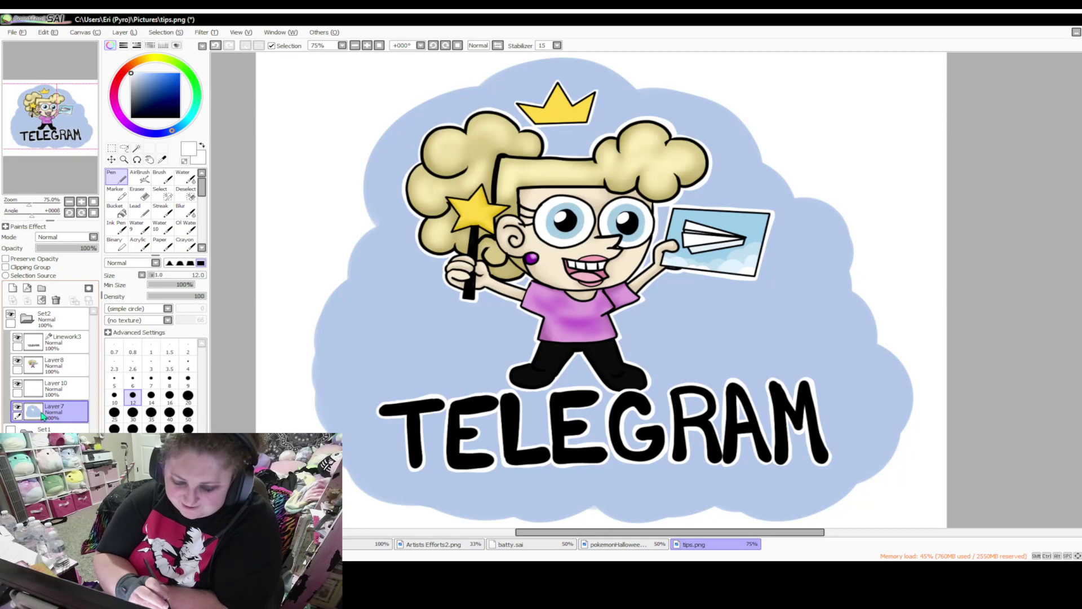
Sign the lower corner of the paper-plane card in black on Linework3 with the Pen at size 5, undoing the first attempt
left_click(57, 342)
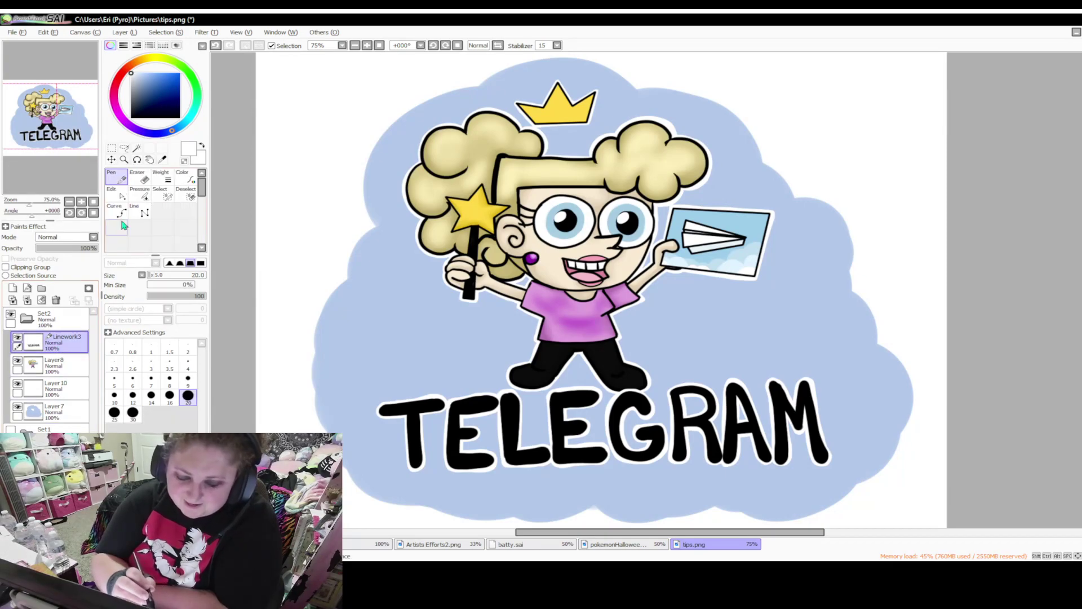
left_click_drag(157, 92, 131, 118)
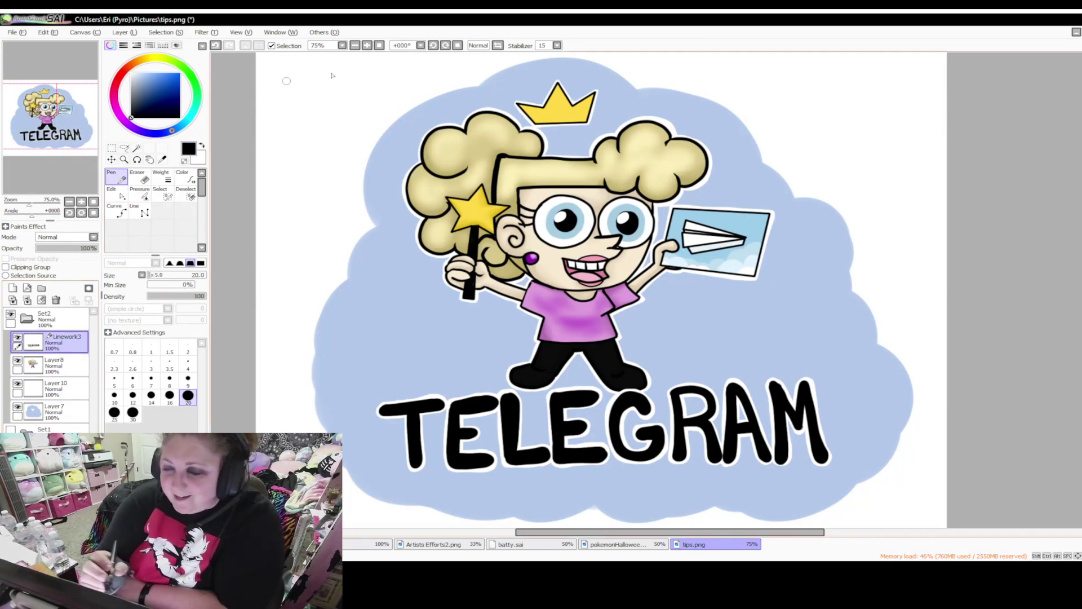
left_click(367, 46)
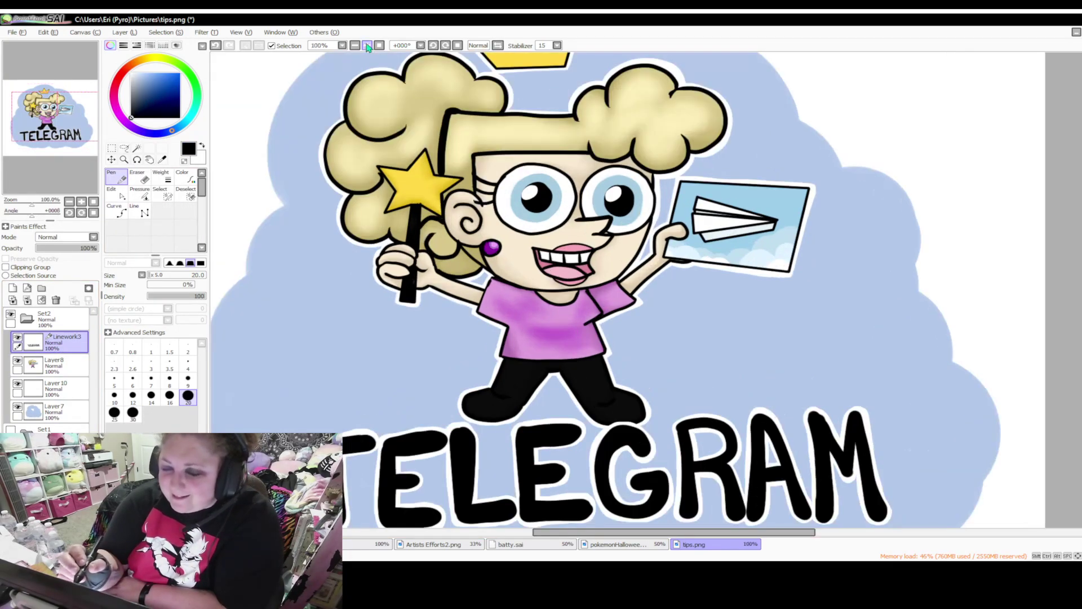
left_click(187, 381)
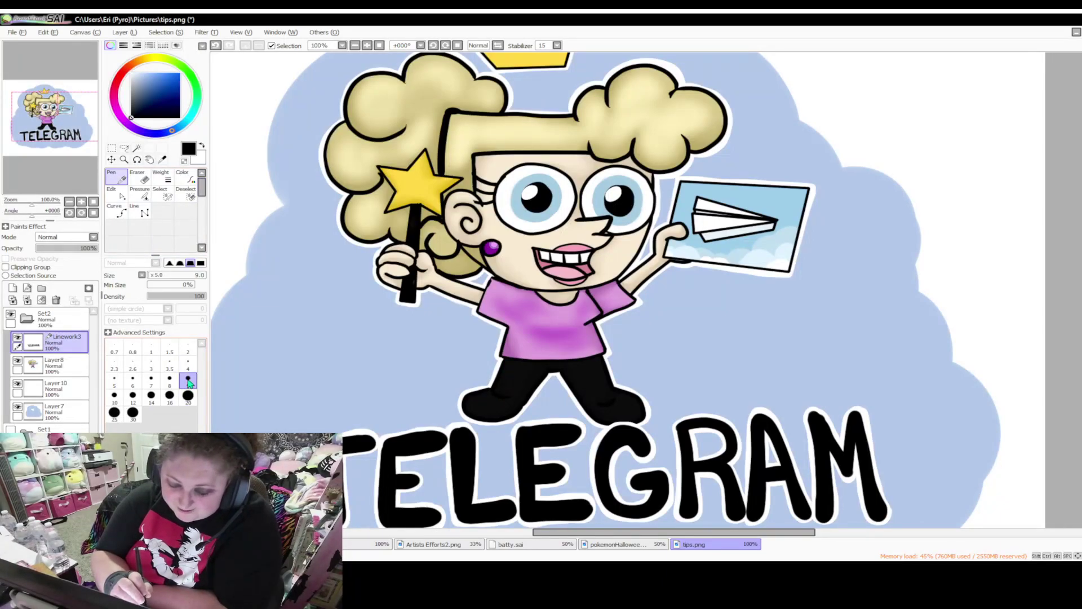
left_click(367, 45)
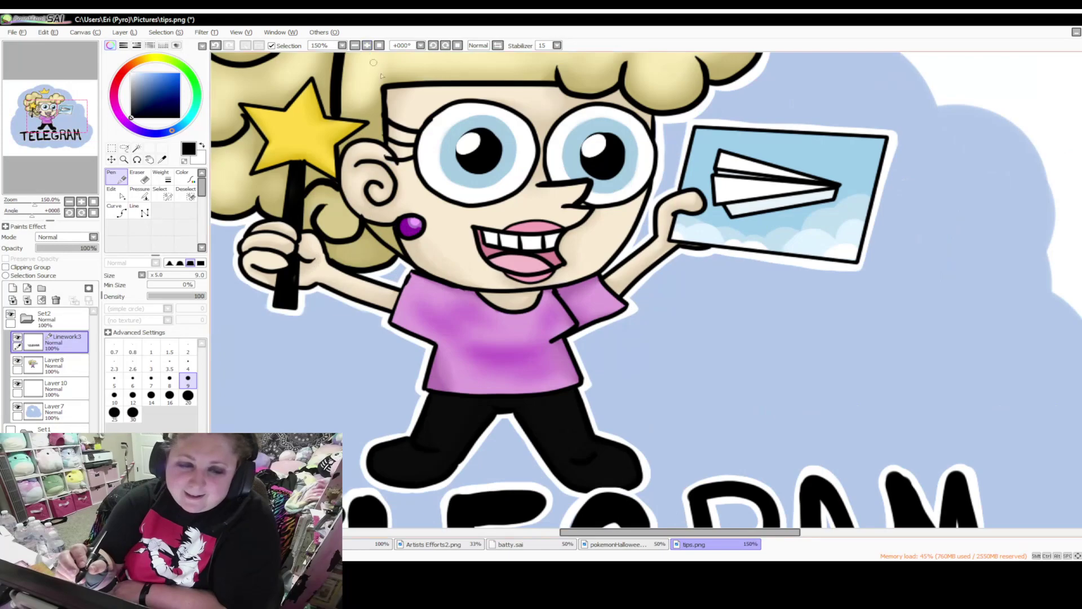
scroll(646, 290, "down", 2)
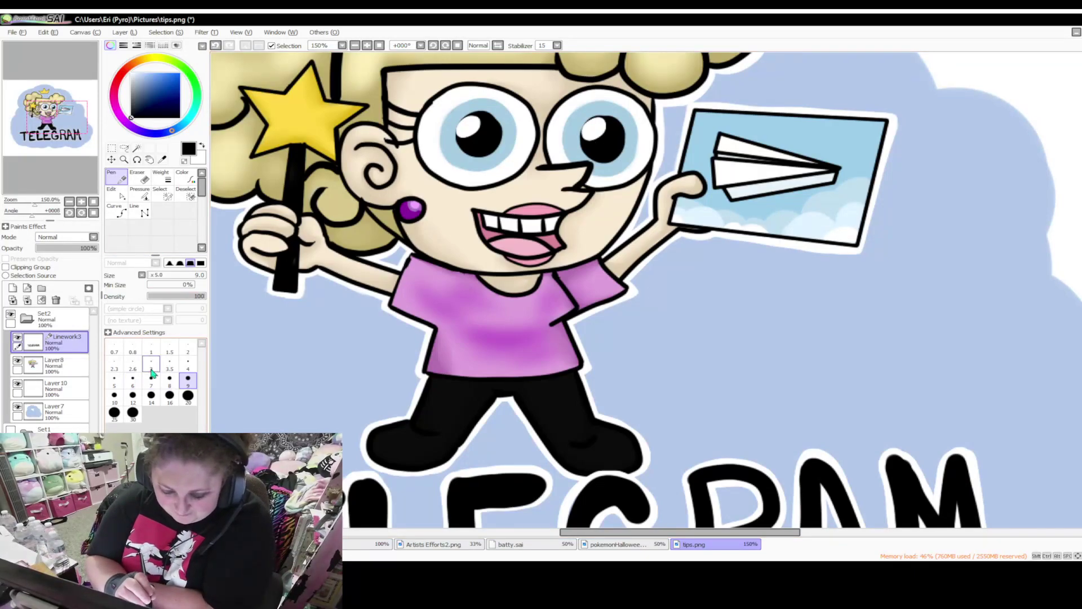
left_click(115, 379)
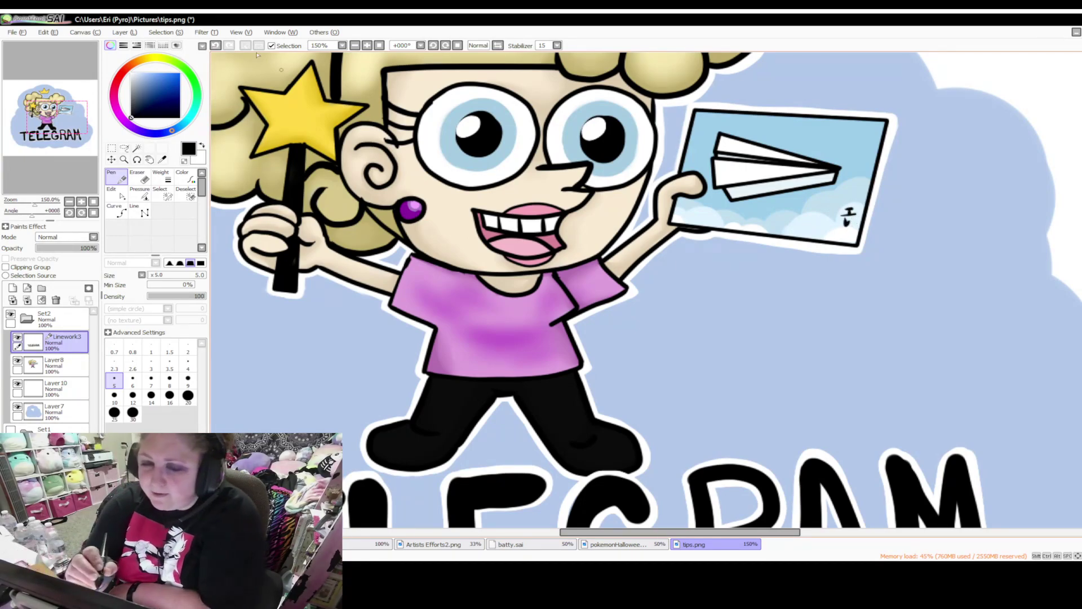
left_click(217, 45)
left_click(216, 46)
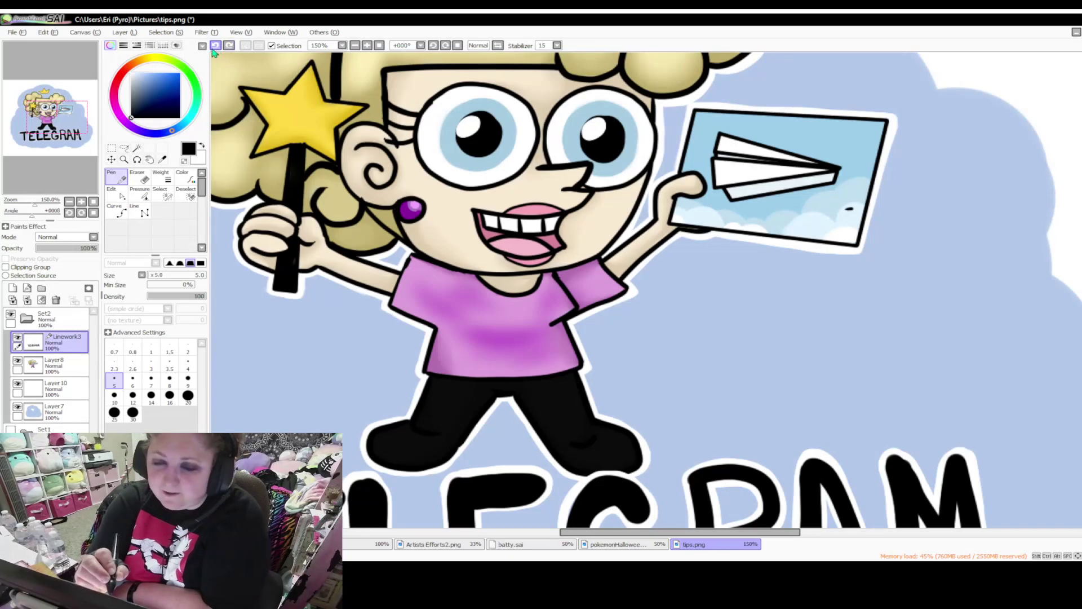
left_click(216, 46)
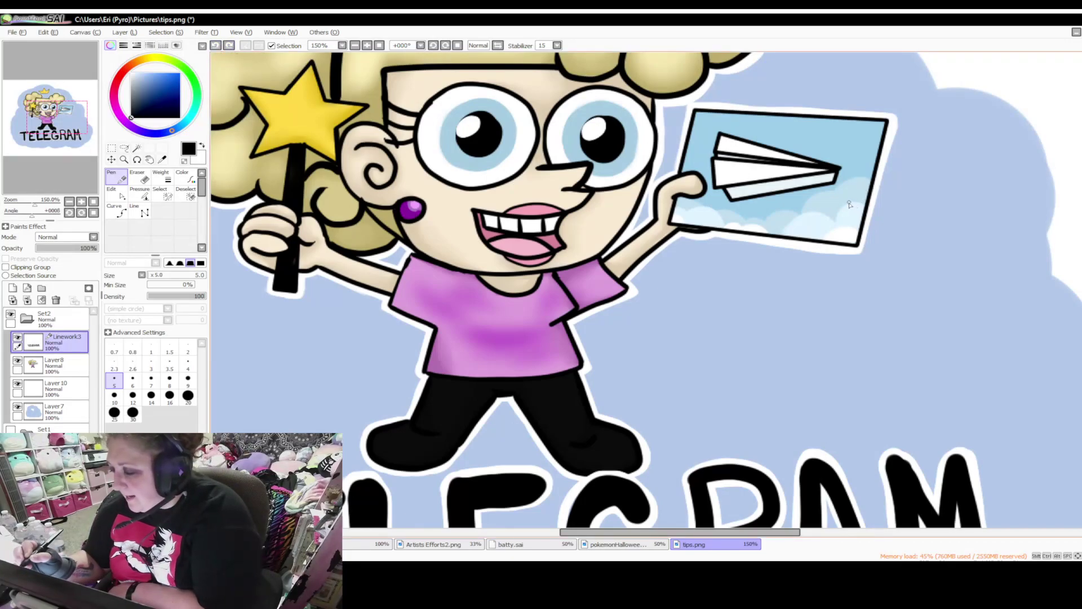
mouse_move(848, 204)
left_mouse_down()
mouse_move(857, 202)
mouse_move(846, 240)
mouse_move(856, 241)
left_mouse_up()
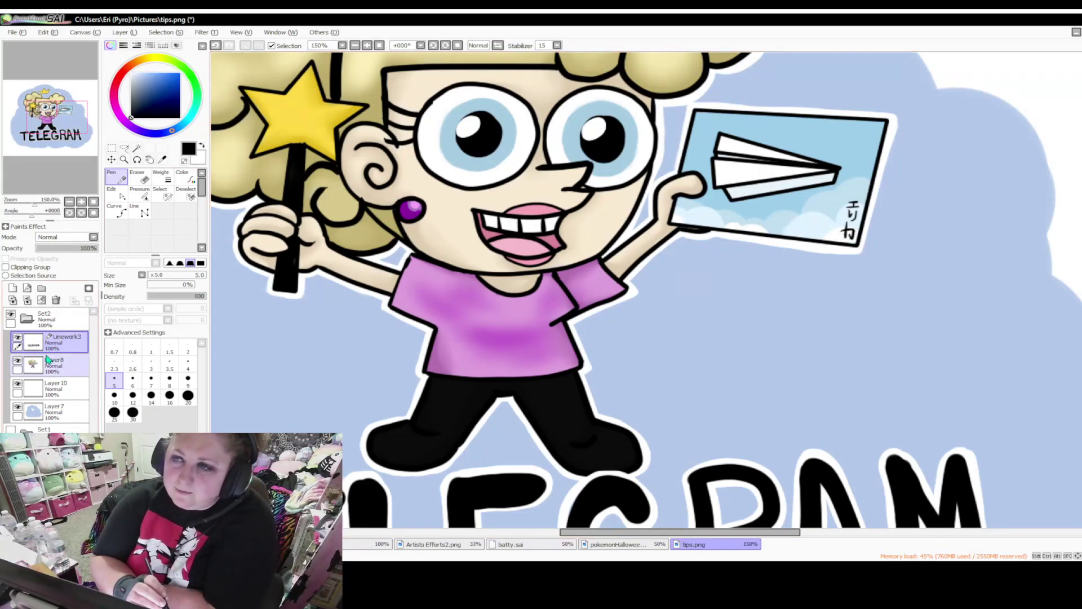
left_click(355, 45)
left_click(355, 45)
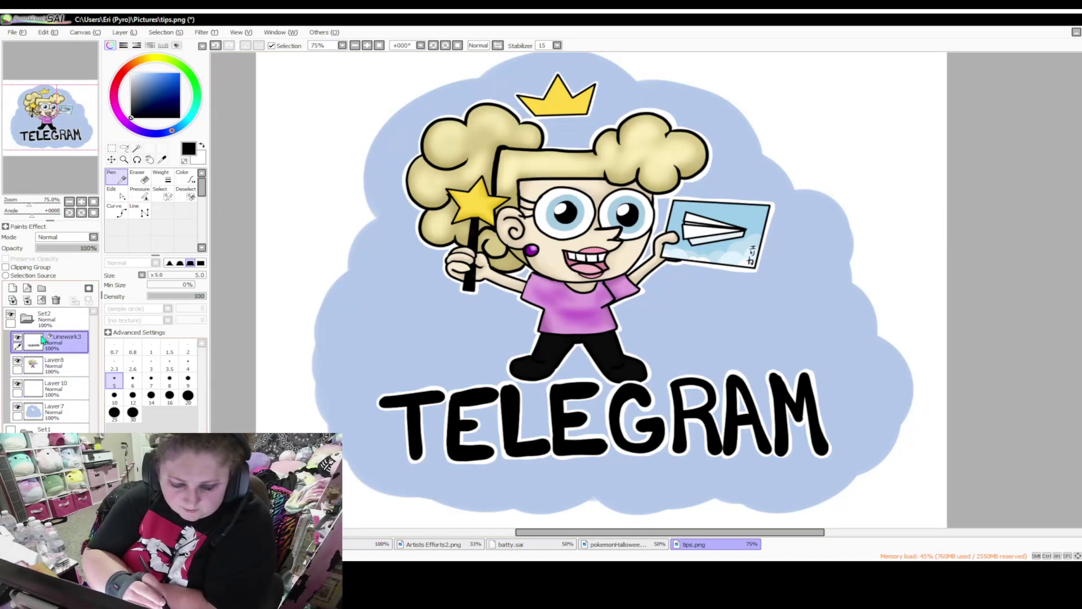
Hide the cloud backdrop on Layer7 and save the picture as telegram.png
left_click(55, 414)
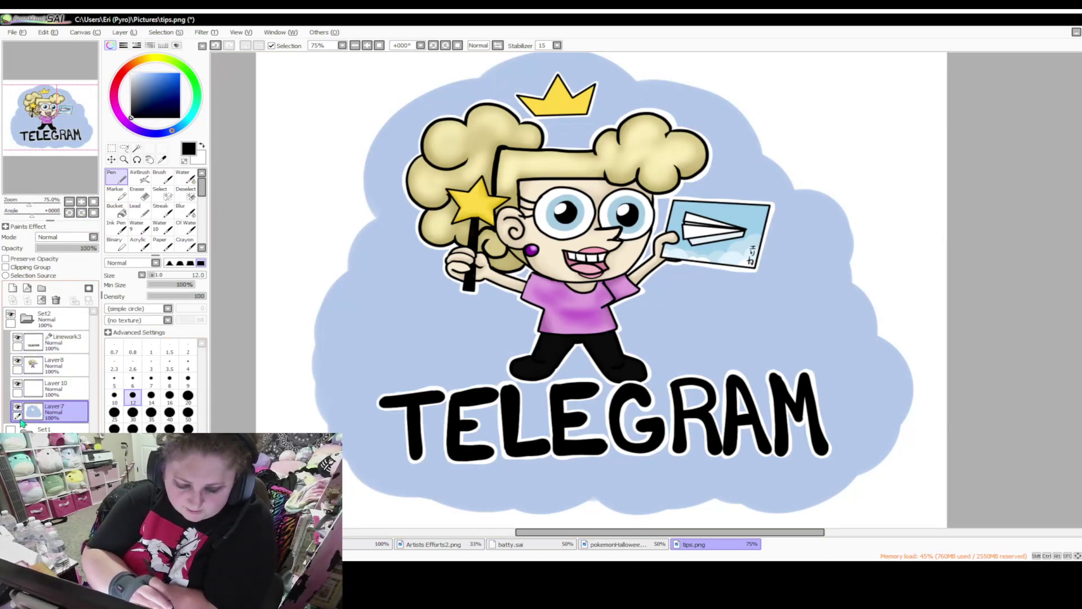
left_click(18, 408)
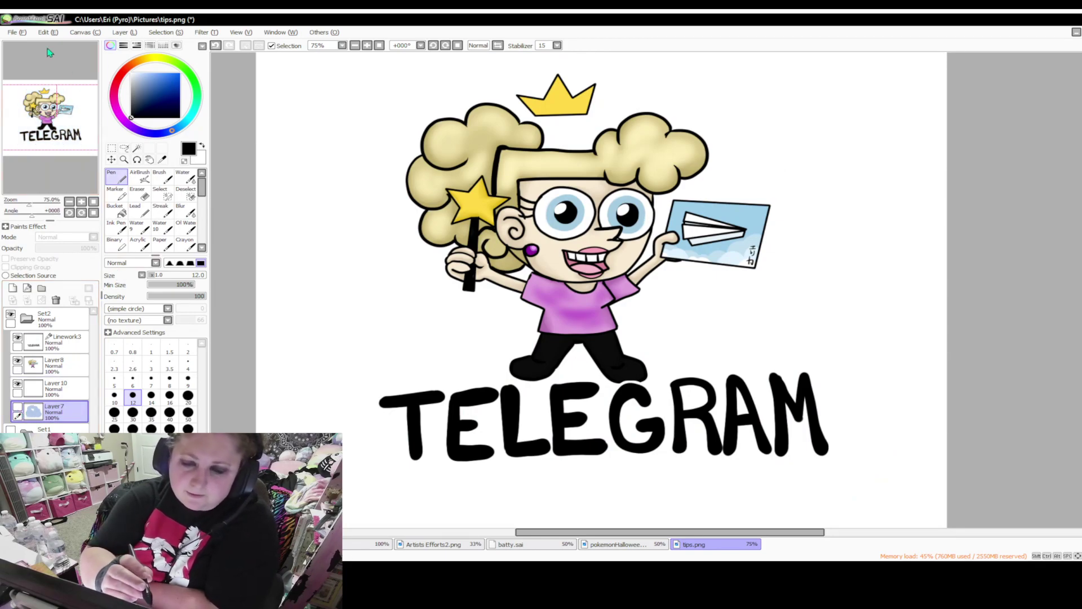
left_click(16, 32)
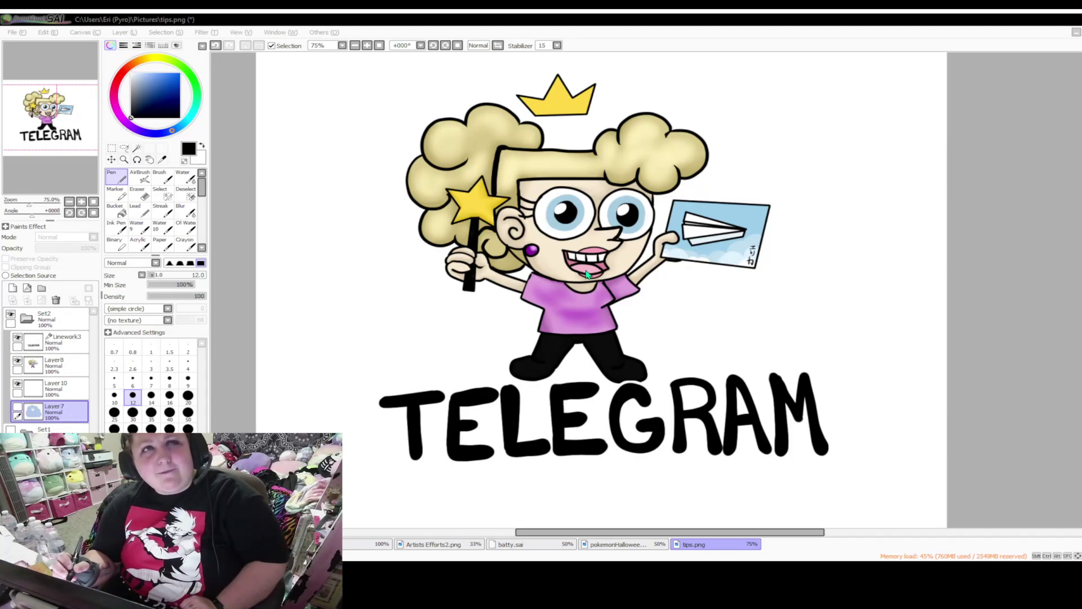
key("Return")
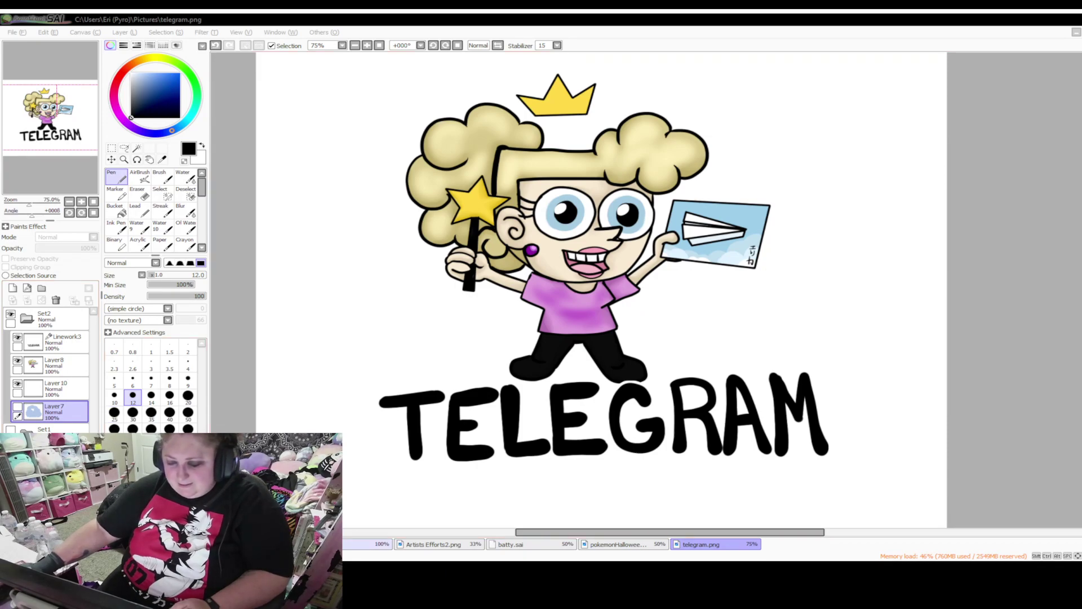
left_click(352, 544)
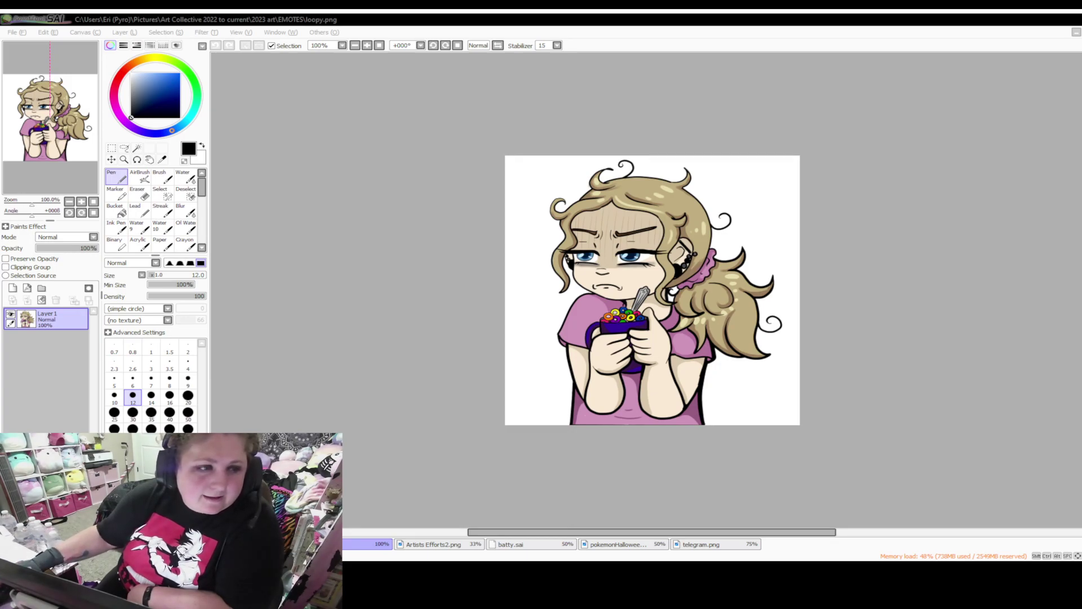
left_click(712, 545)
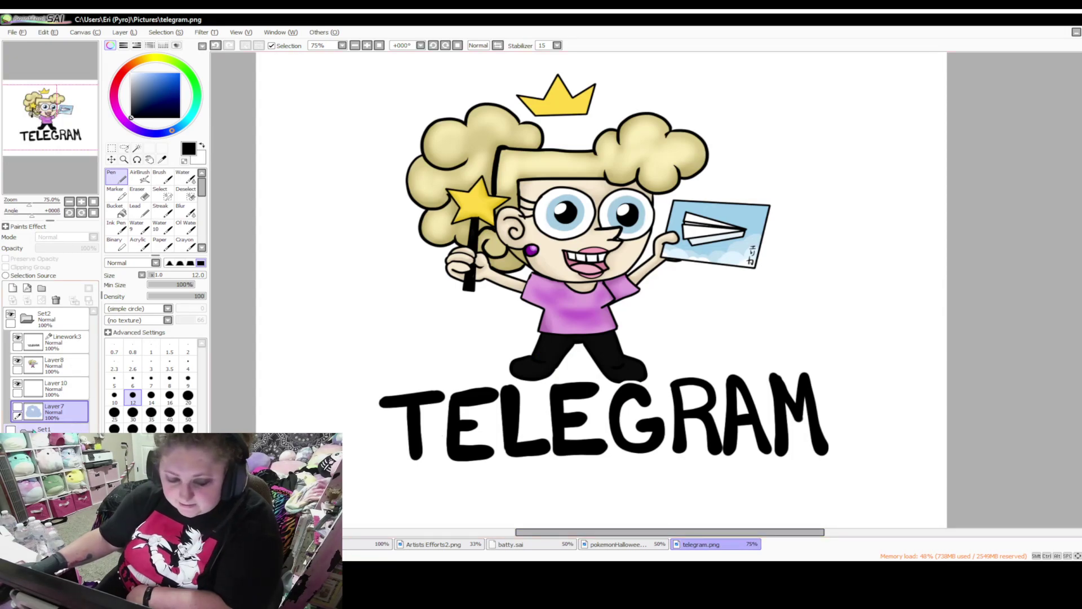
Show Layer7 again and fill the white area around the cloud with its sampled light blue using the Bucket
left_click(17, 407)
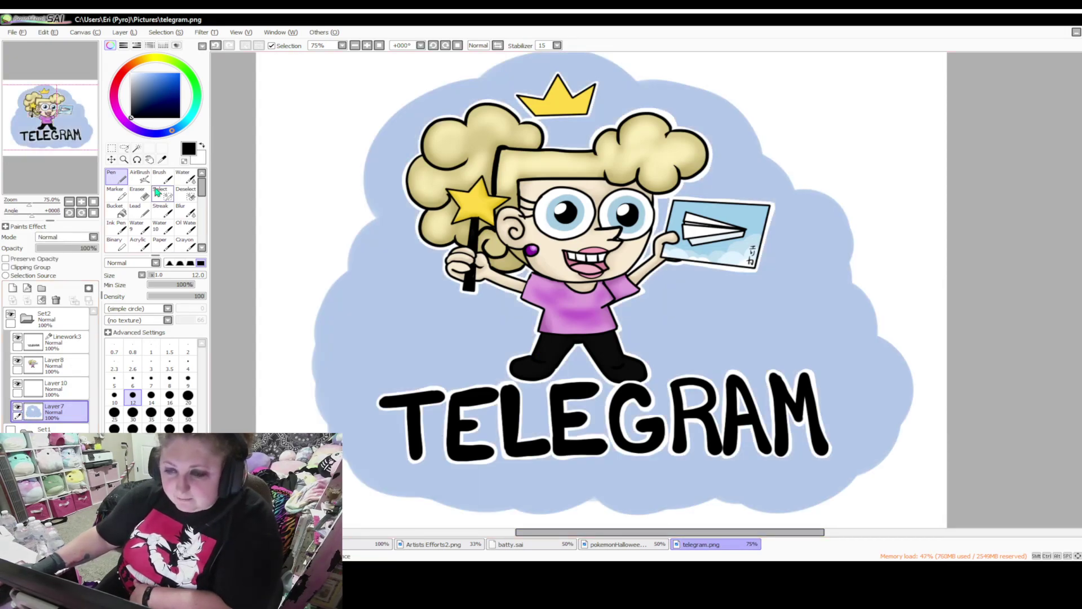
left_click(355, 46)
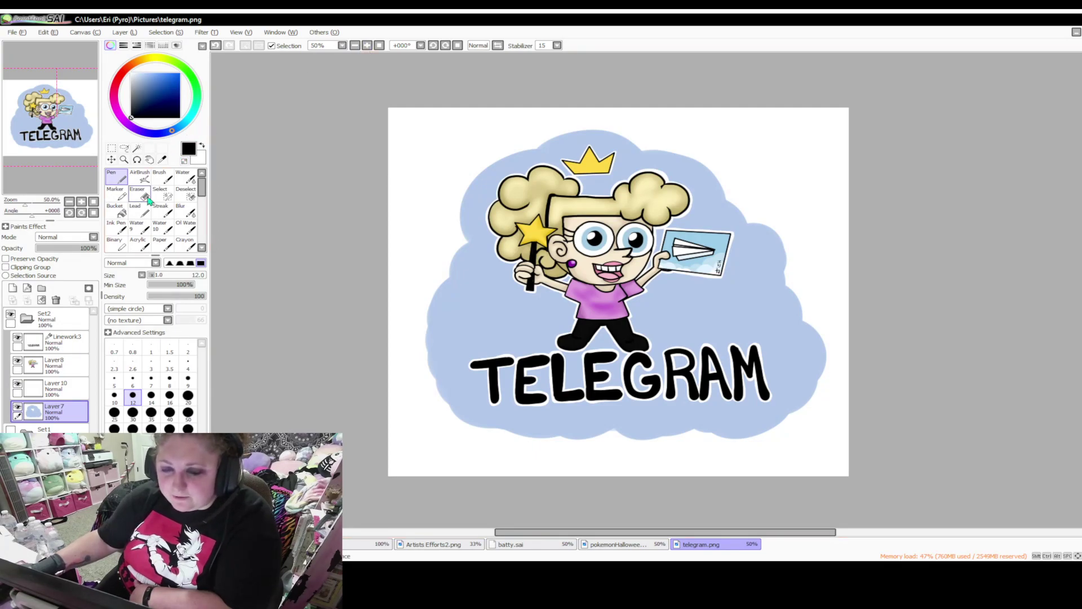
left_click(162, 160)
left_click(446, 271)
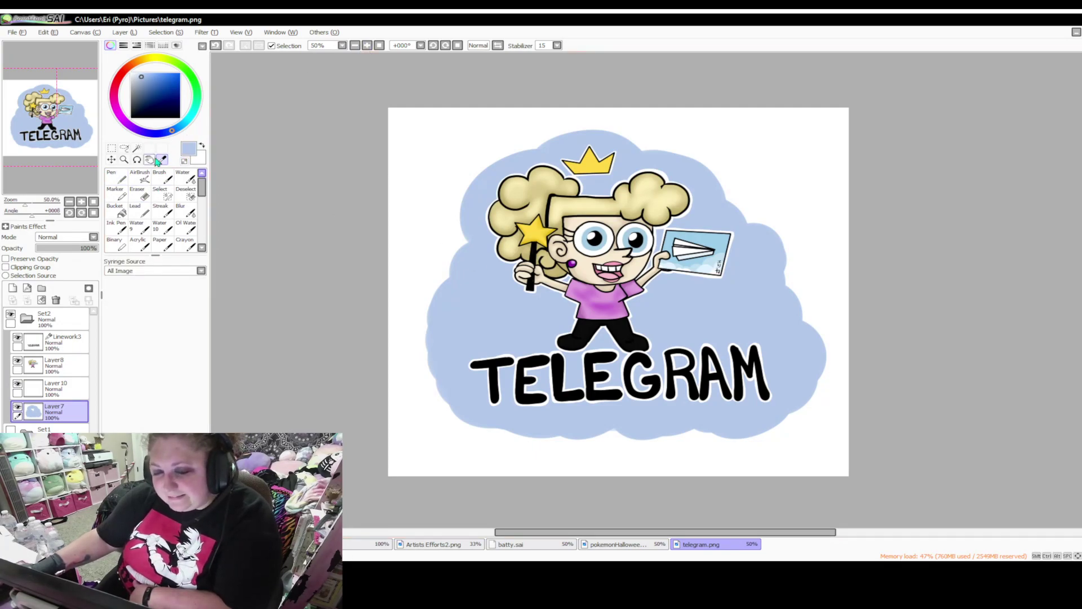
left_click(116, 210)
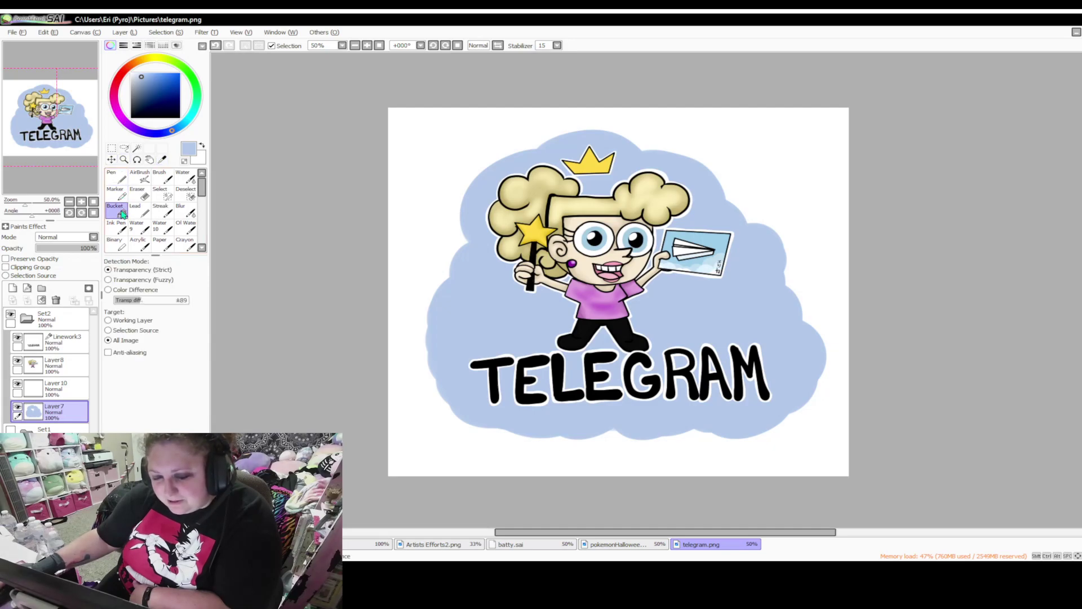
left_click(461, 161)
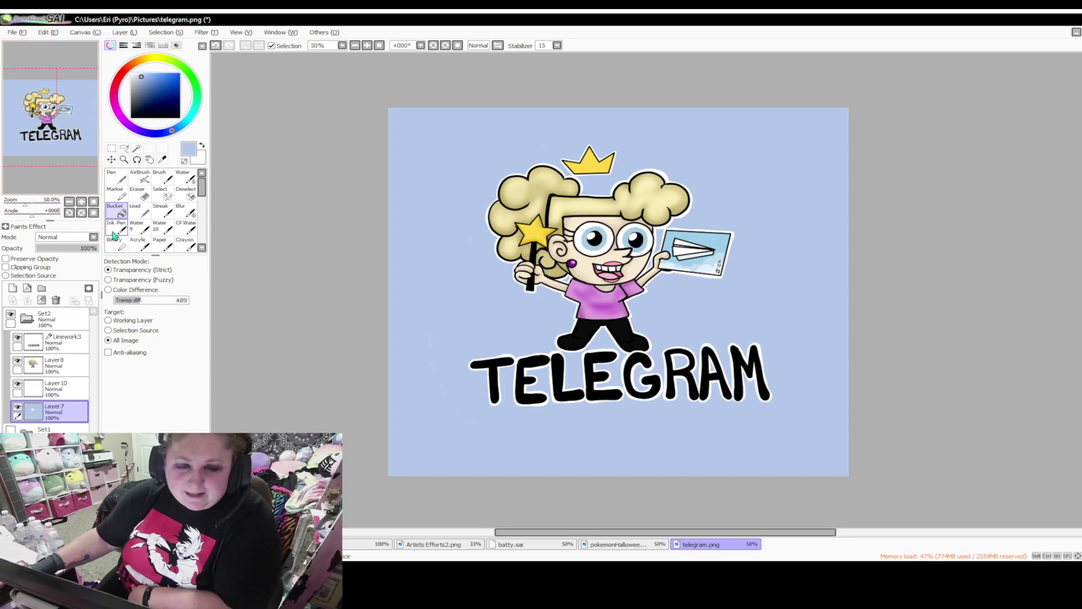
Paint large white clouds in the lower-left and upper-left corners and along the right edge of Layer7 with the Pen at size 350
left_click(131, 73)
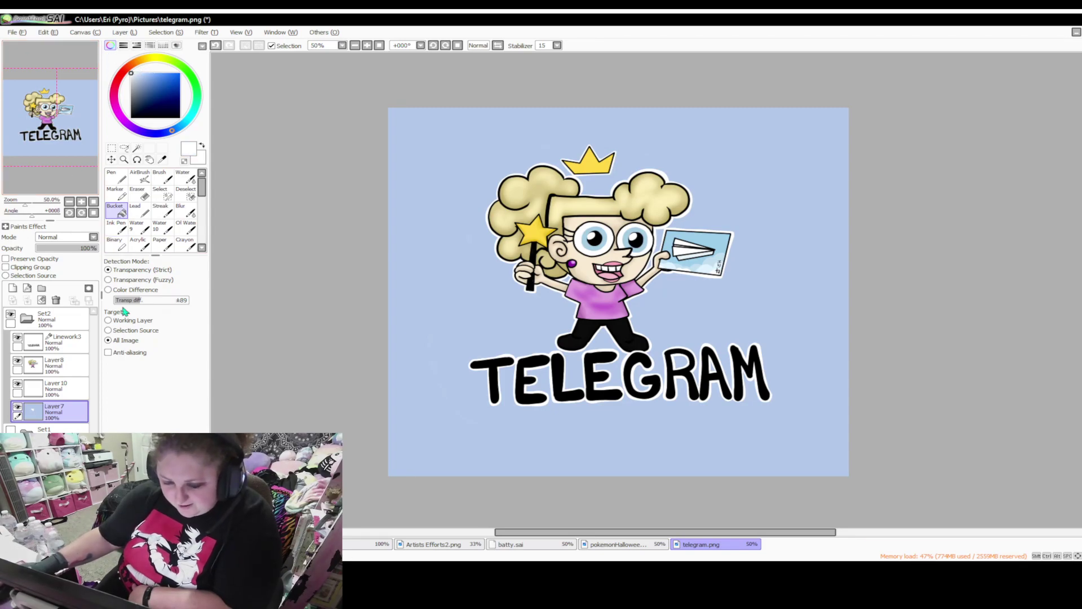
left_click(116, 177)
left_click(189, 274)
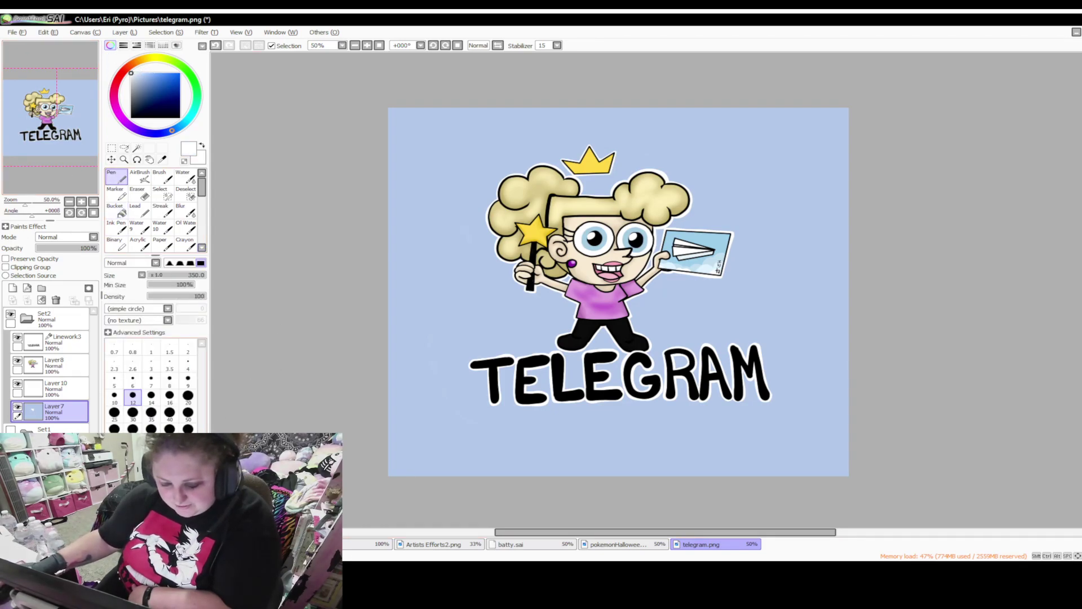
mouse_move(375, 382)
left_mouse_down()
mouse_move(443, 457)
mouse_move(415, 435)
mouse_move(431, 451)
mouse_move(442, 437)
mouse_move(466, 487)
mouse_move(509, 455)
mouse_move(569, 496)
mouse_move(563, 478)
left_mouse_up()
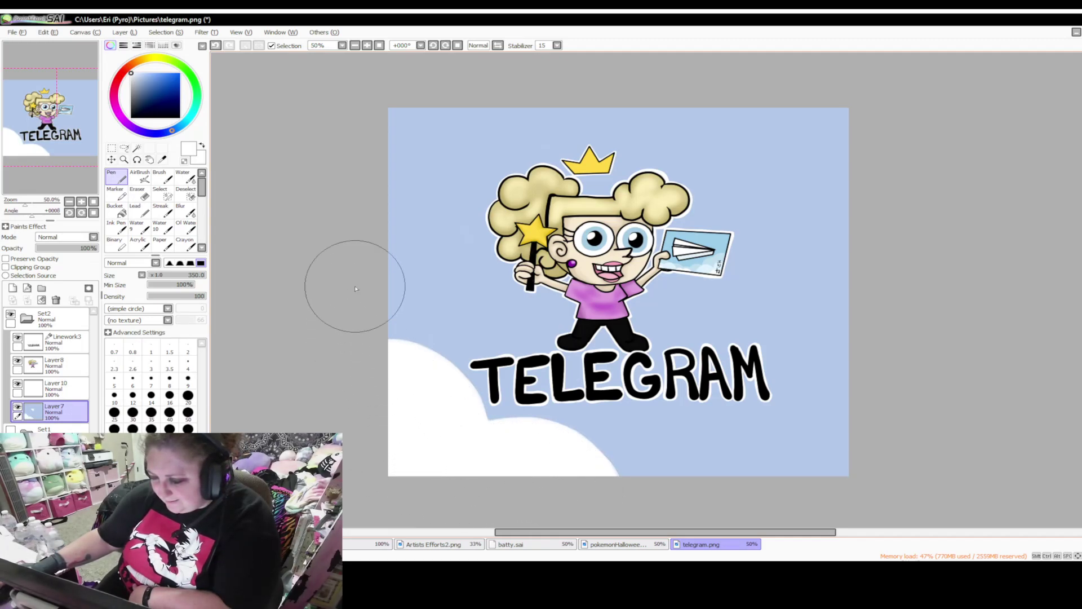
mouse_move(430, 174)
left_mouse_down()
mouse_move(424, 219)
mouse_move(474, 133)
mouse_move(463, 125)
mouse_move(526, 220)
mouse_move(560, 109)
mouse_move(543, 116)
mouse_move(581, 219)
left_mouse_up()
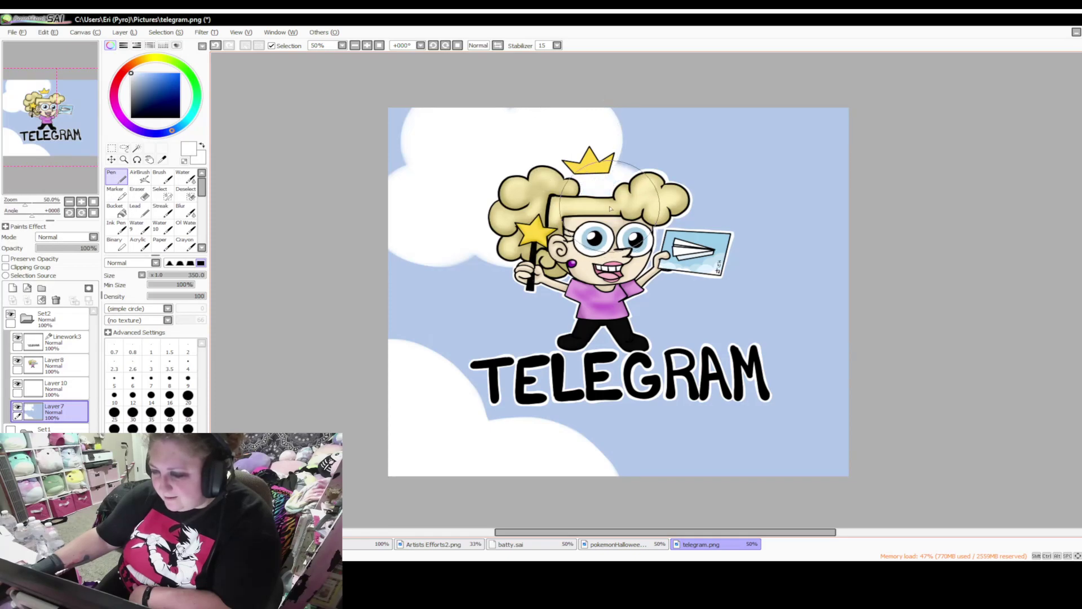
mouse_move(828, 355)
left_mouse_down()
mouse_move(756, 310)
mouse_move(886, 246)
mouse_move(778, 367)
mouse_move(770, 356)
left_mouse_up()
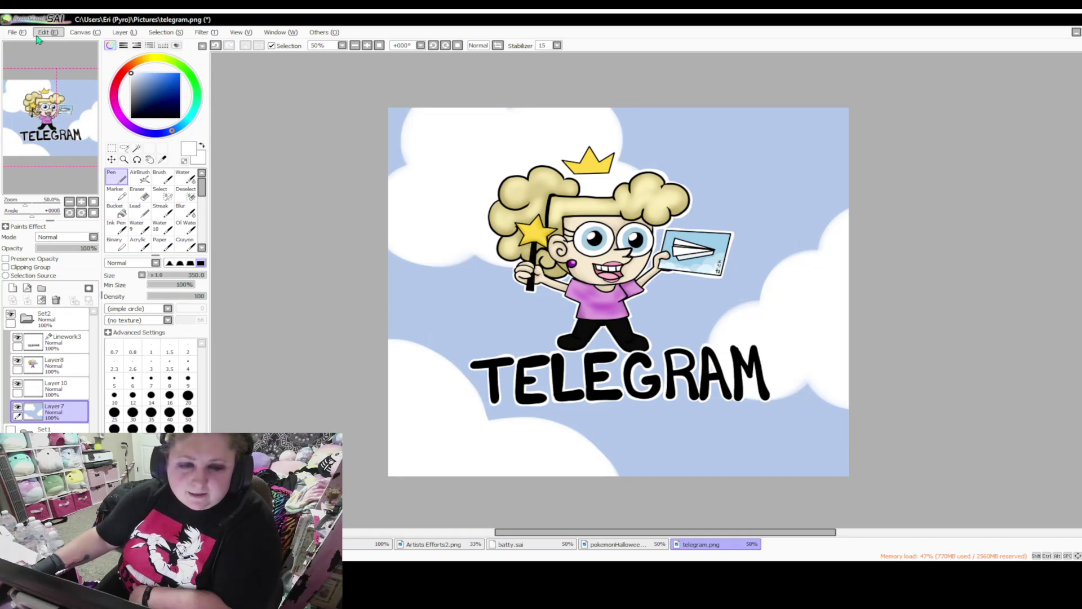
Merge the lettering on Linework3 into Layer8, and merge that layer down into Layer10
left_click(68, 354)
left_click(27, 300)
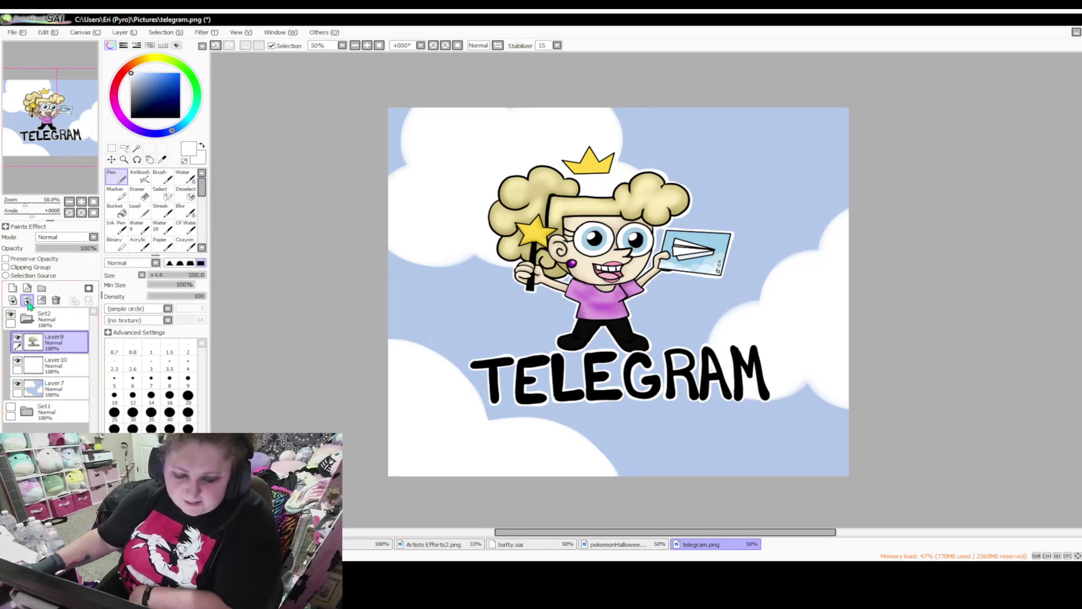
left_click(27, 300)
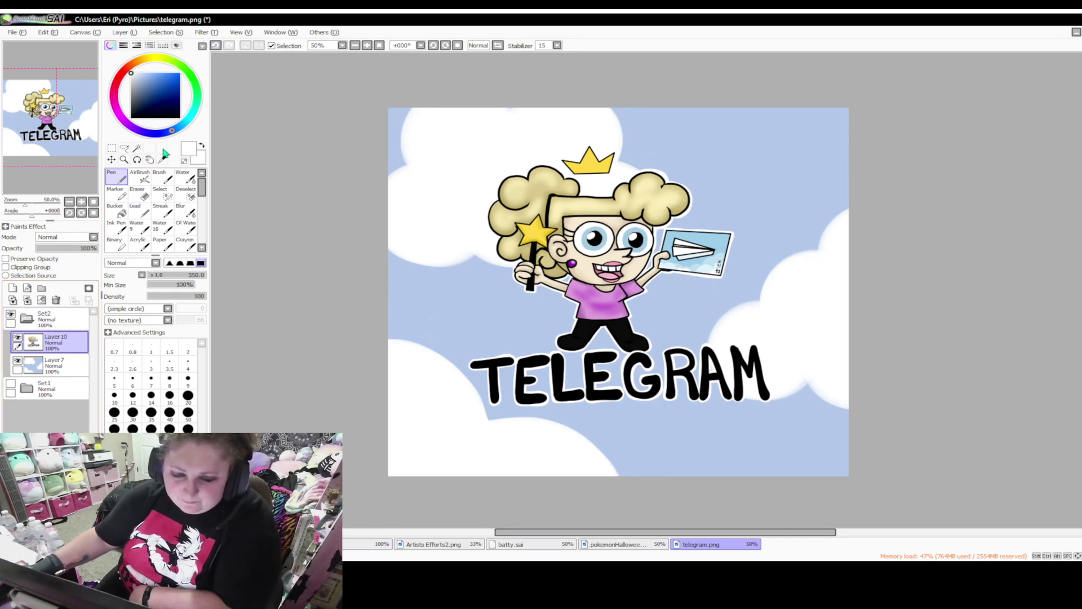
Enlarge the fairy and lettering on Layer10 with Transform, centre them on the canvas, and save telegram.png
key("ctrl+t")
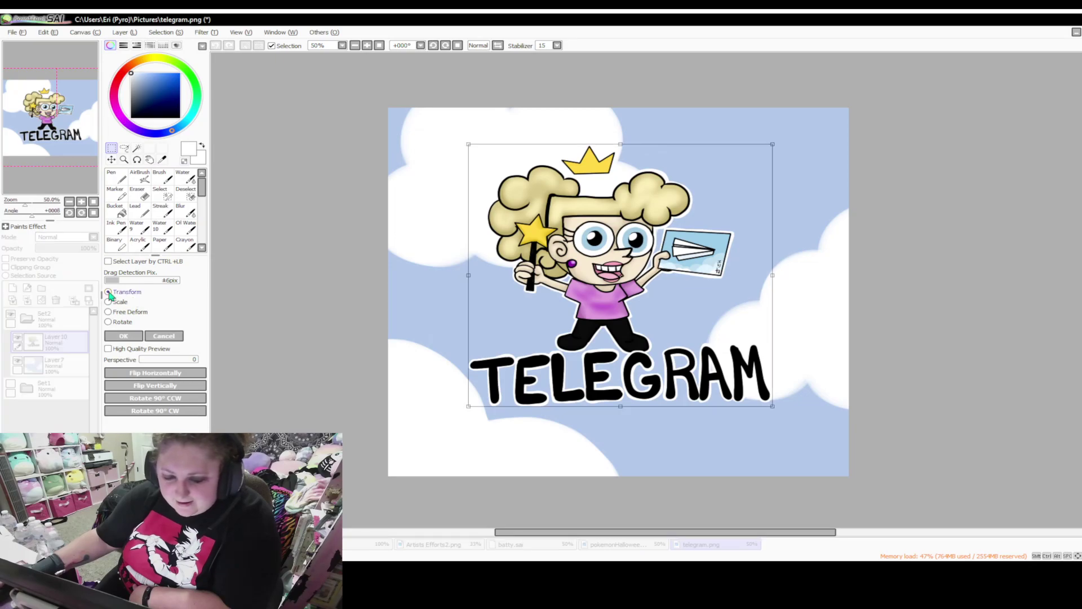
left_click_drag(773, 145, 863, 94)
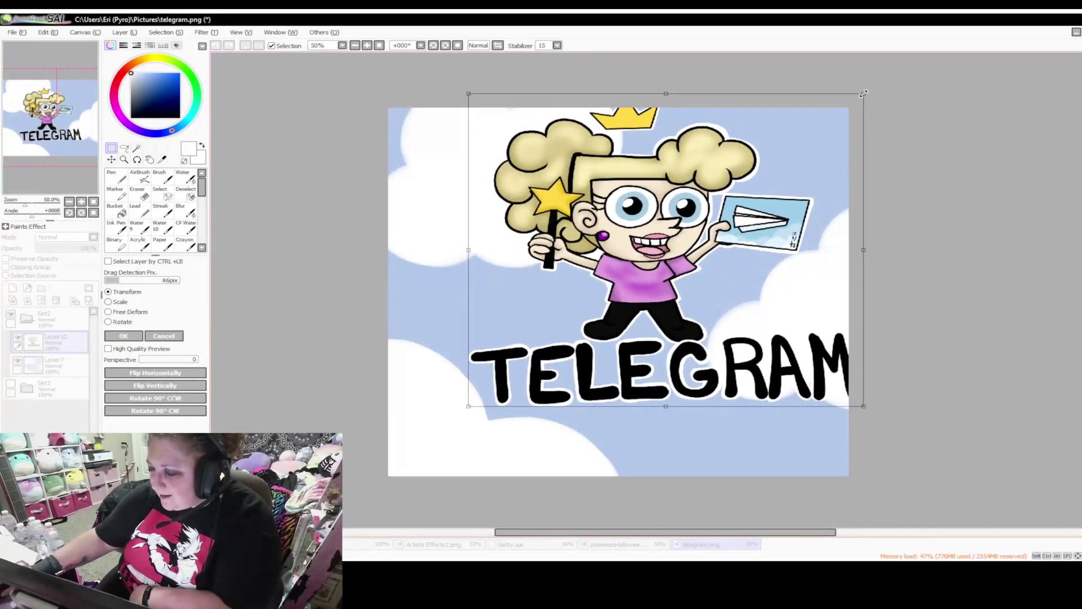
left_click_drag(775, 209, 738, 240)
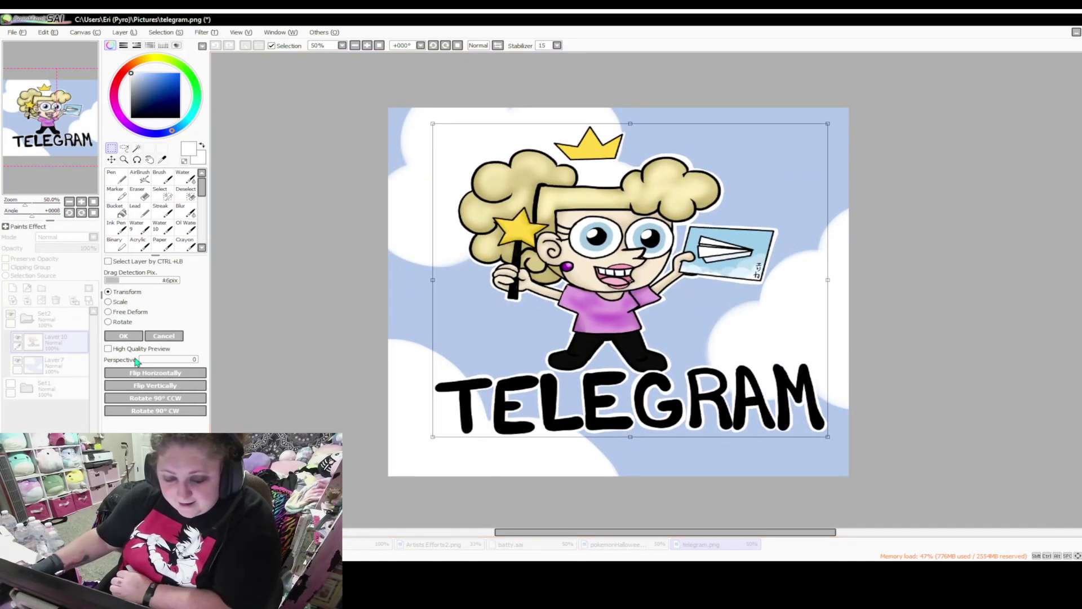
left_click(123, 336)
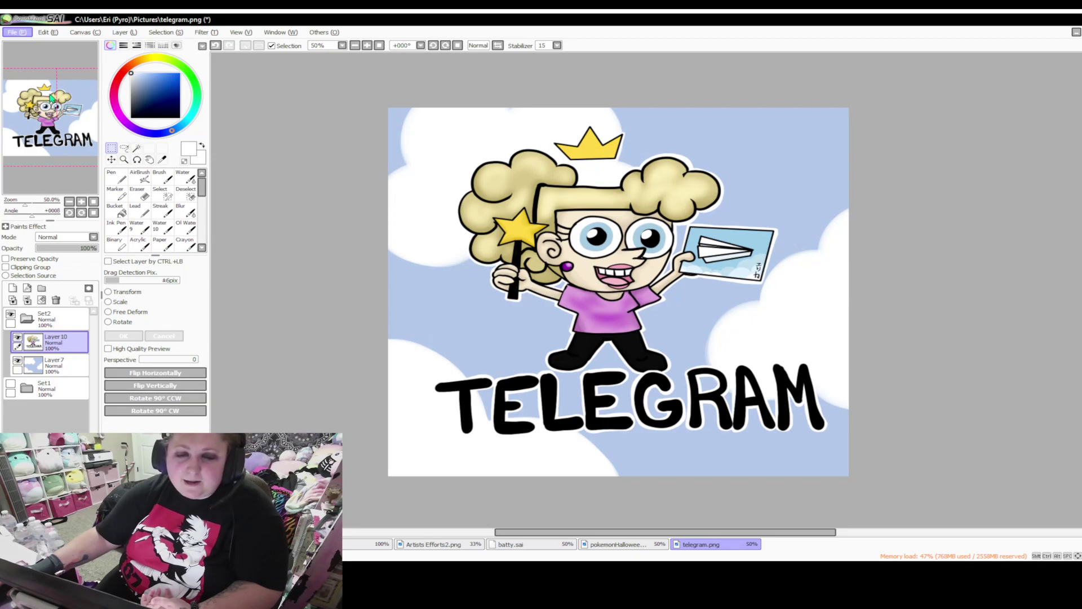
key("ctrl+s")
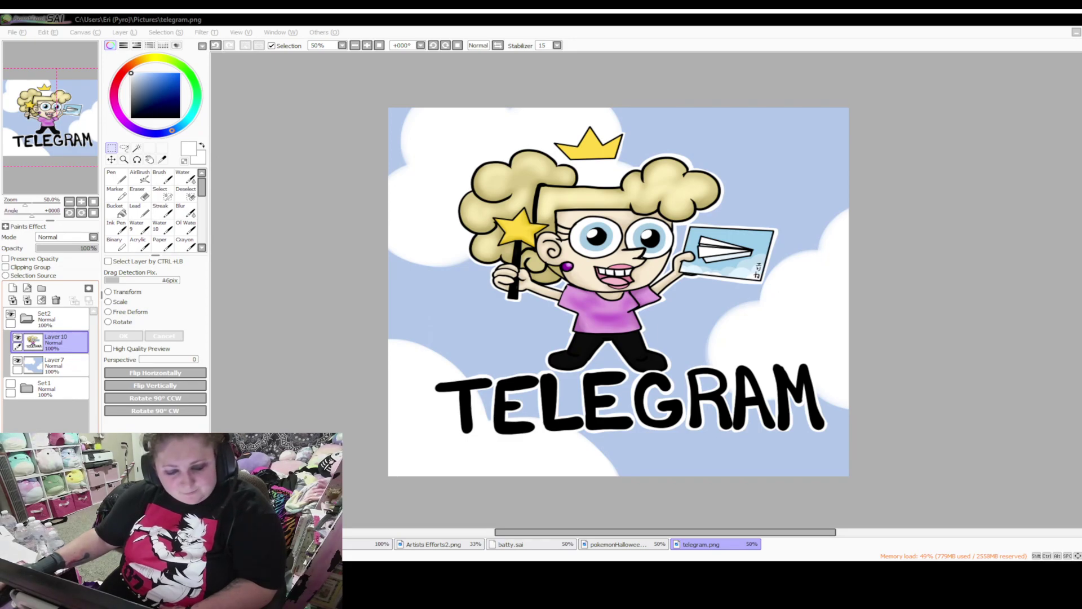
Hide the finished artwork in Set2 and collapse its folder to leave a blank canvas
left_click(19, 319)
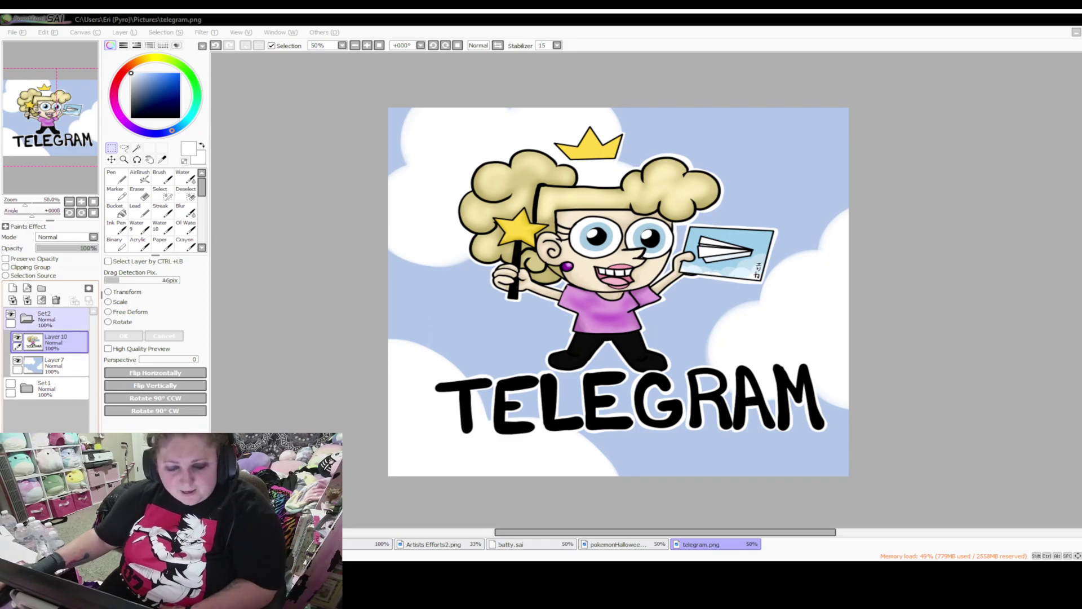
left_click(11, 315)
left_click(31, 322)
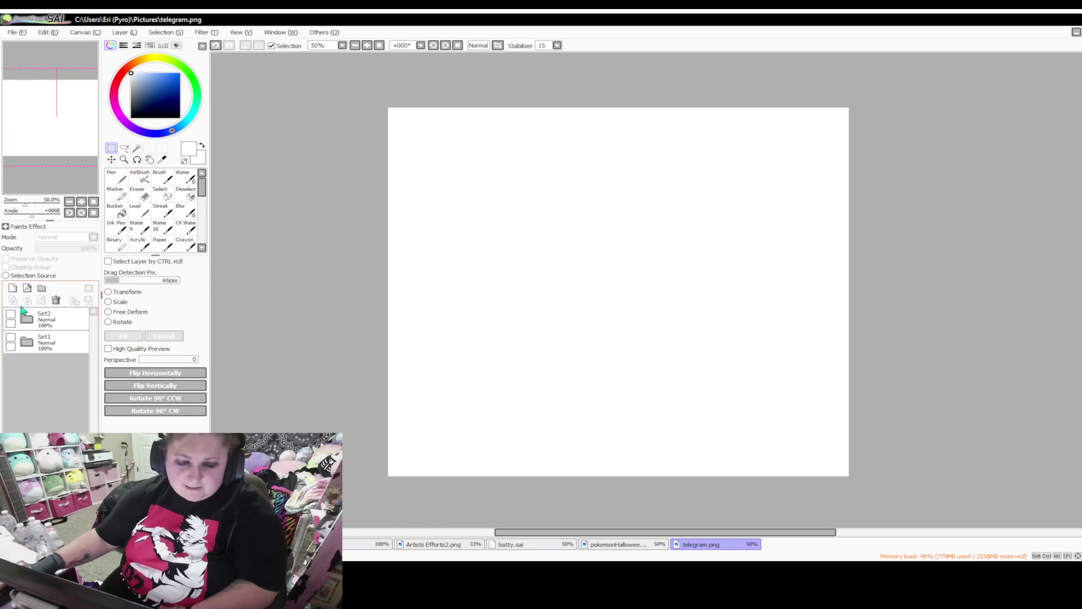
left_click(34, 344)
left_click(33, 343)
left_click(32, 343)
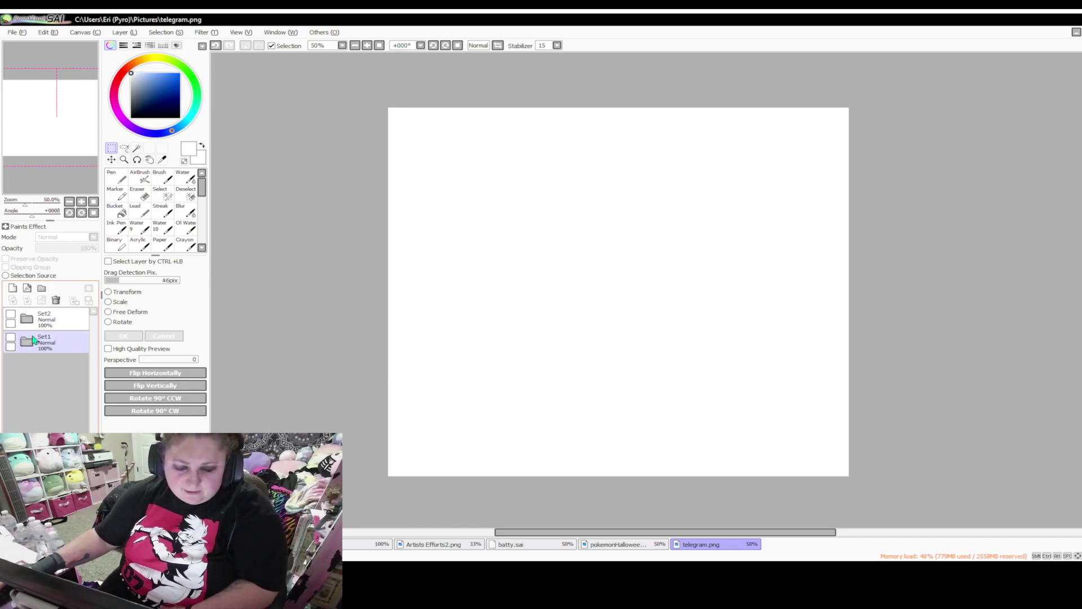
left_click(26, 318)
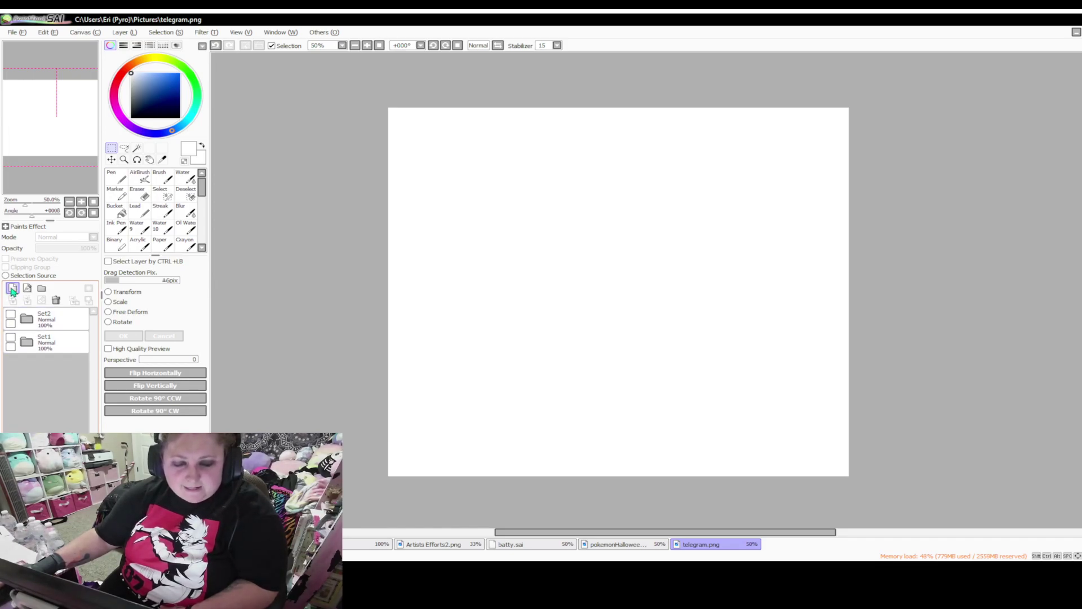
Add five new normal layers above Set2 and one linework layer on top of them
left_click(10, 288)
left_click(10, 288)
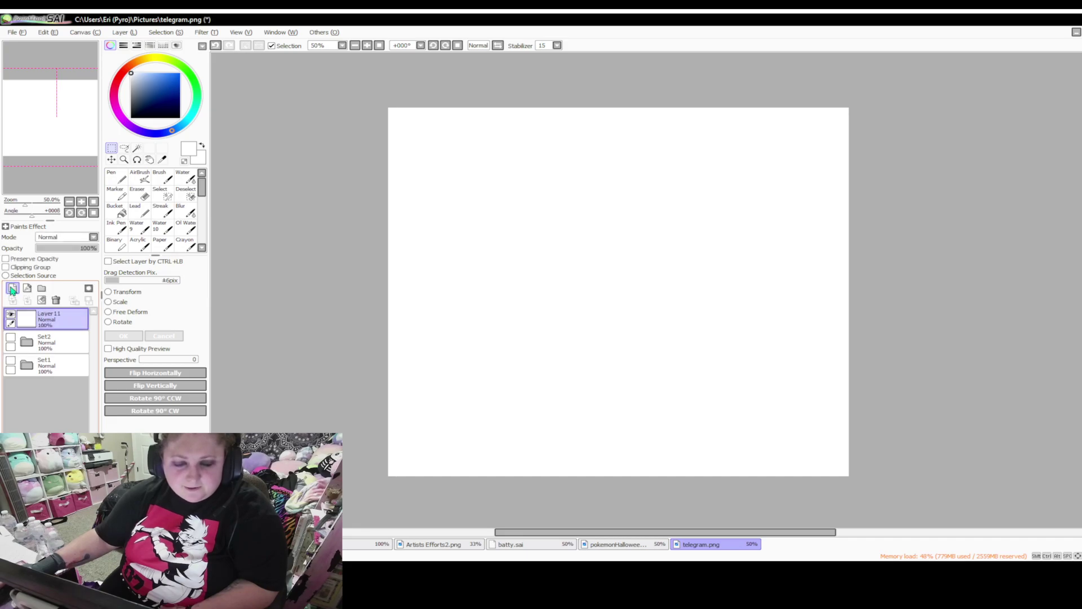
left_click(10, 289)
left_click(10, 289)
left_click(10, 289)
left_click(10, 289)
left_click(11, 288)
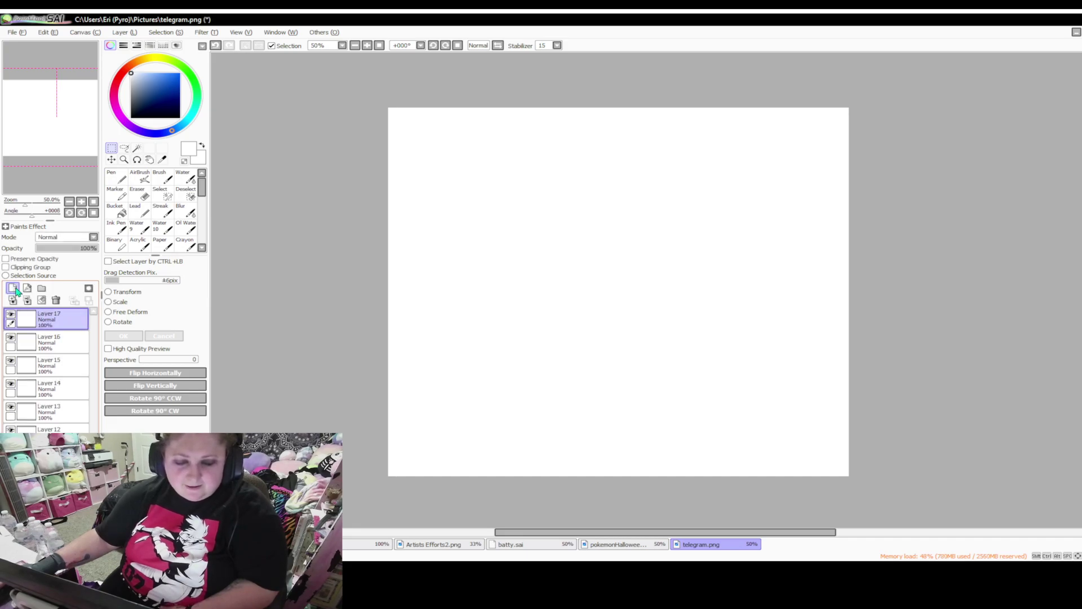
left_click(216, 45)
left_click(215, 45)
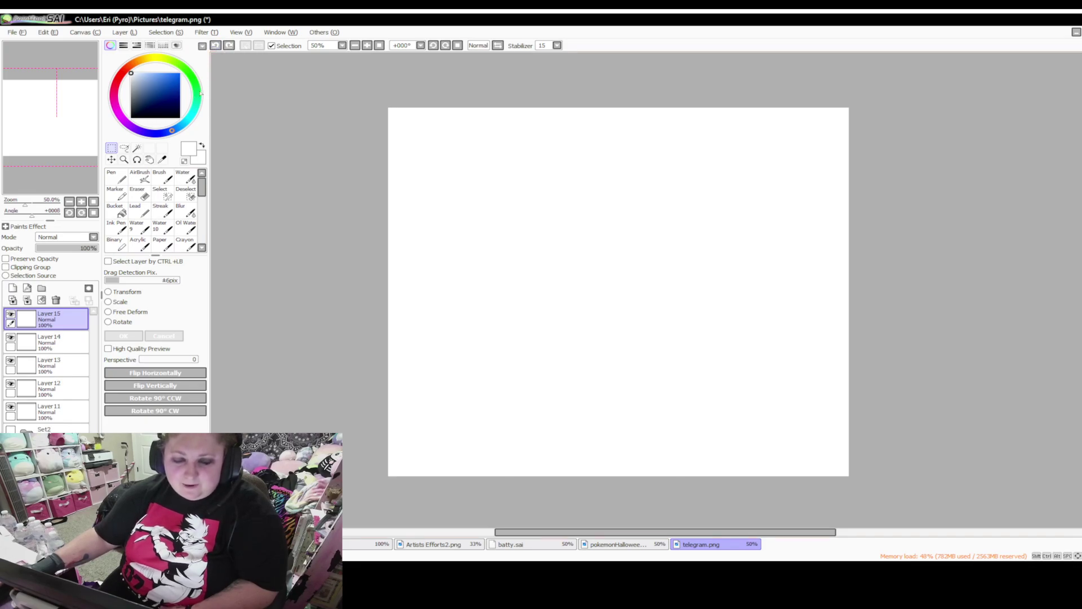
left_click(28, 288)
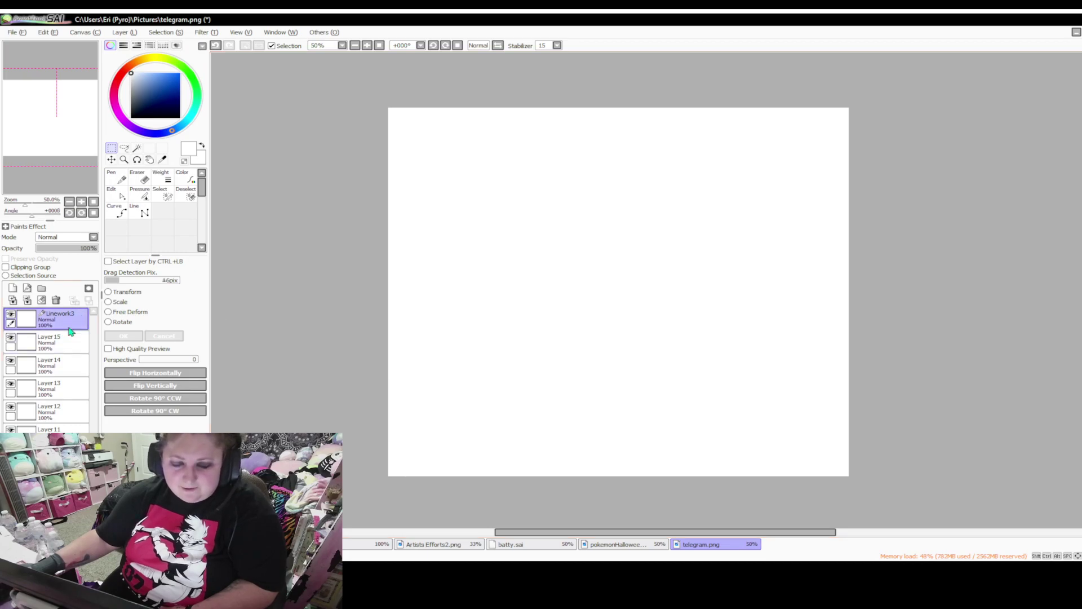
left_click(60, 347, "ctrl")
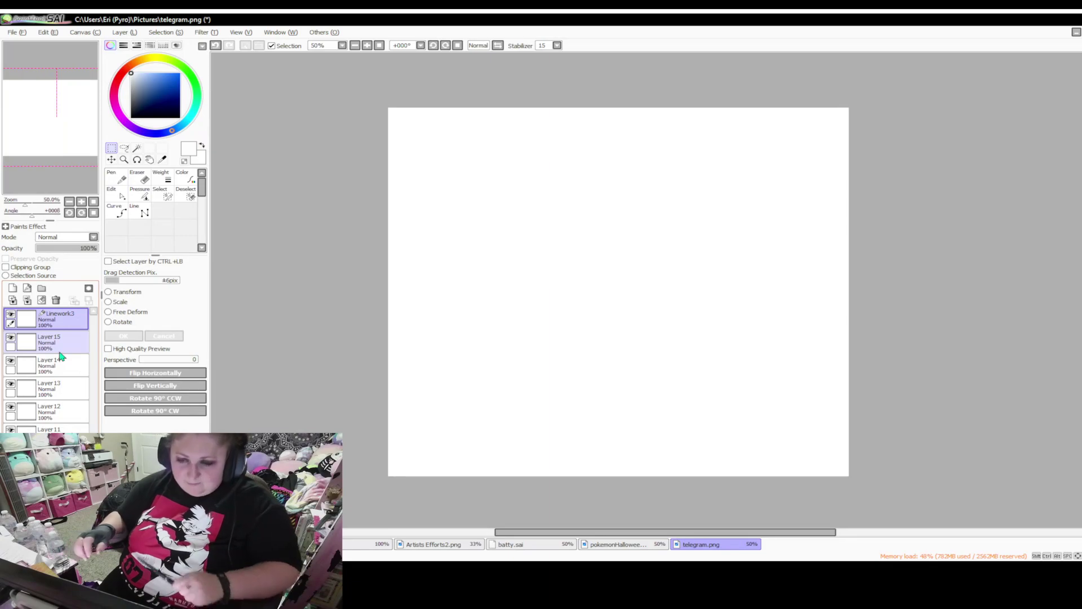
left_click(63, 320)
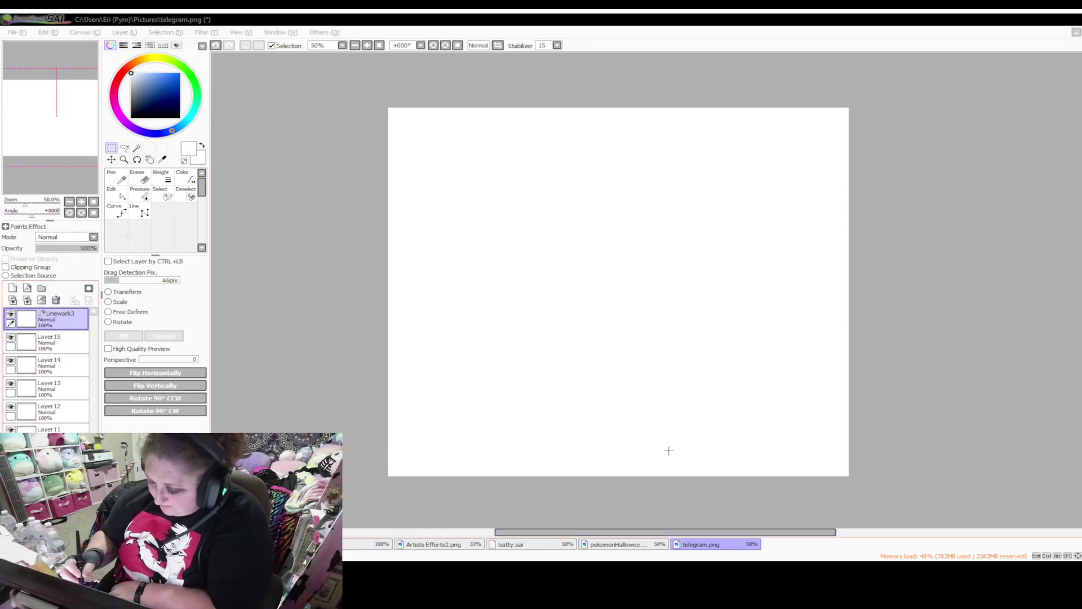
Select Layer13 and set up the Lead tool with a muted purple colour for sketching
left_click(367, 45)
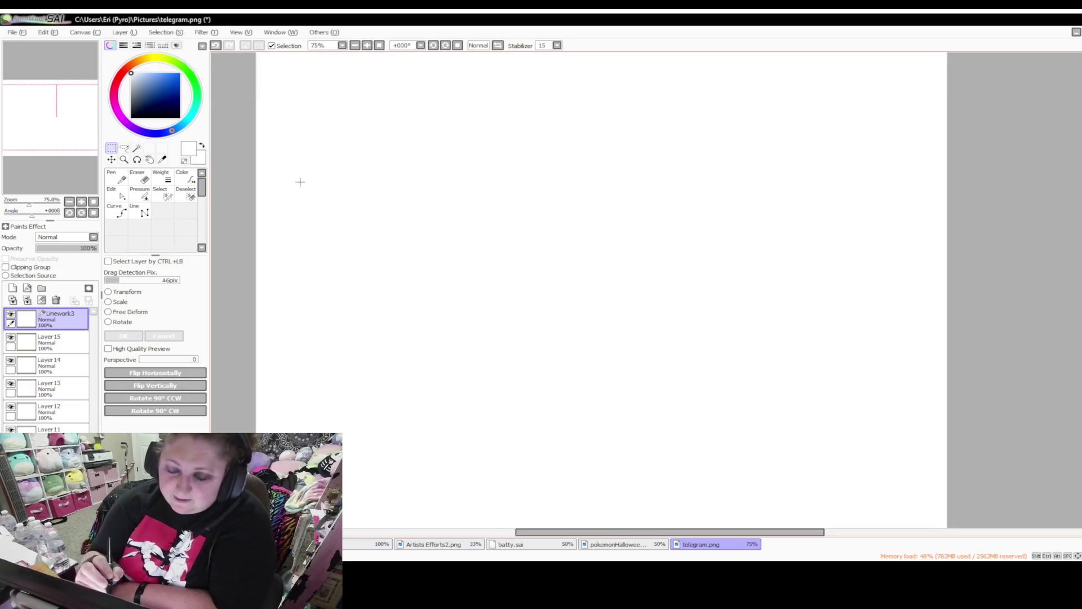
scroll(674, 181, "up", 2)
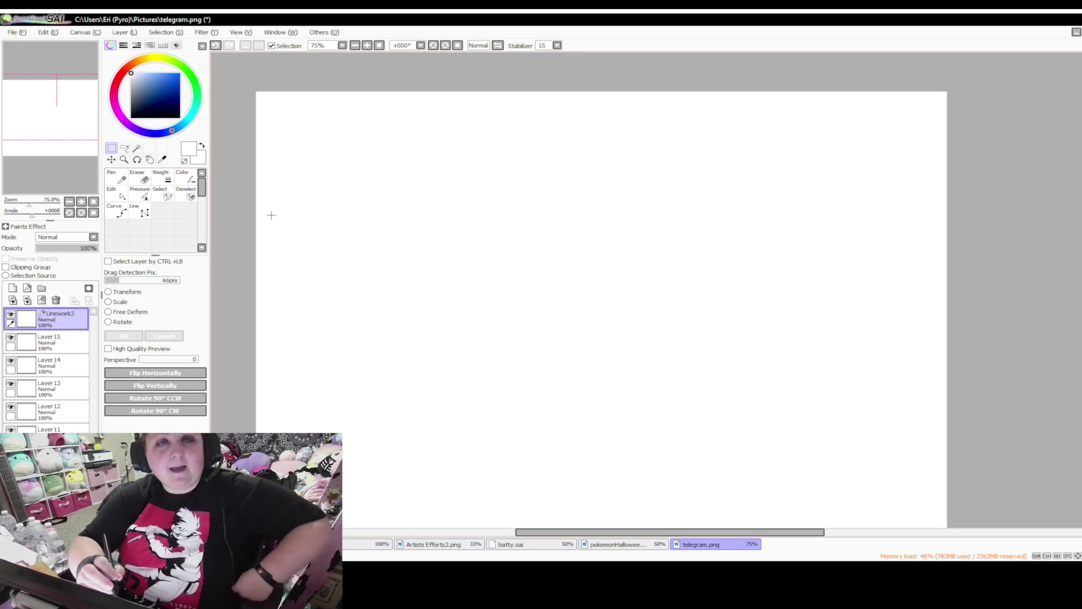
left_click(61, 394)
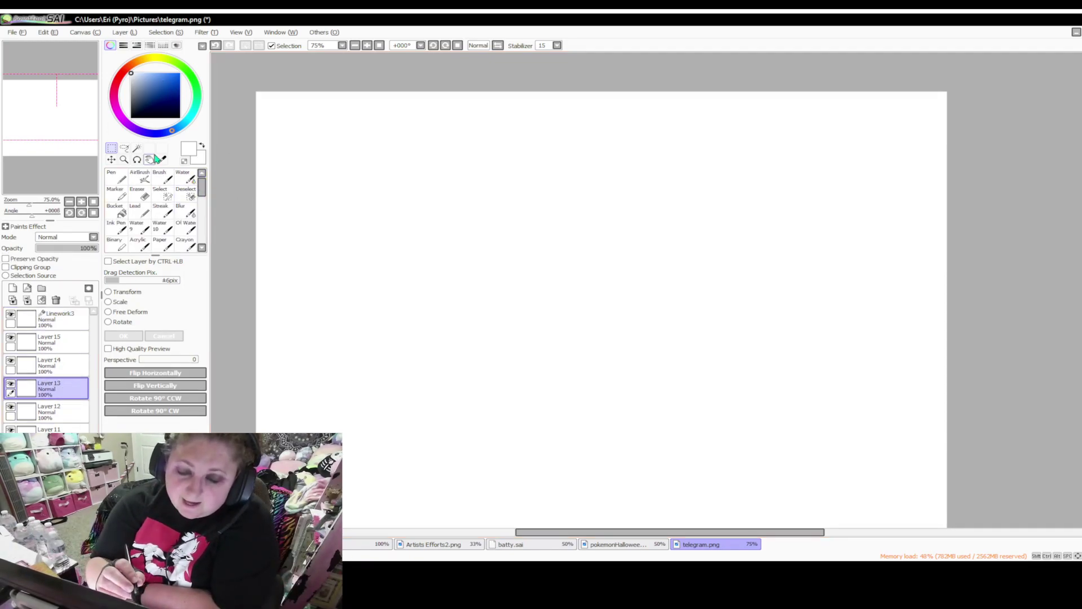
left_click(125, 119)
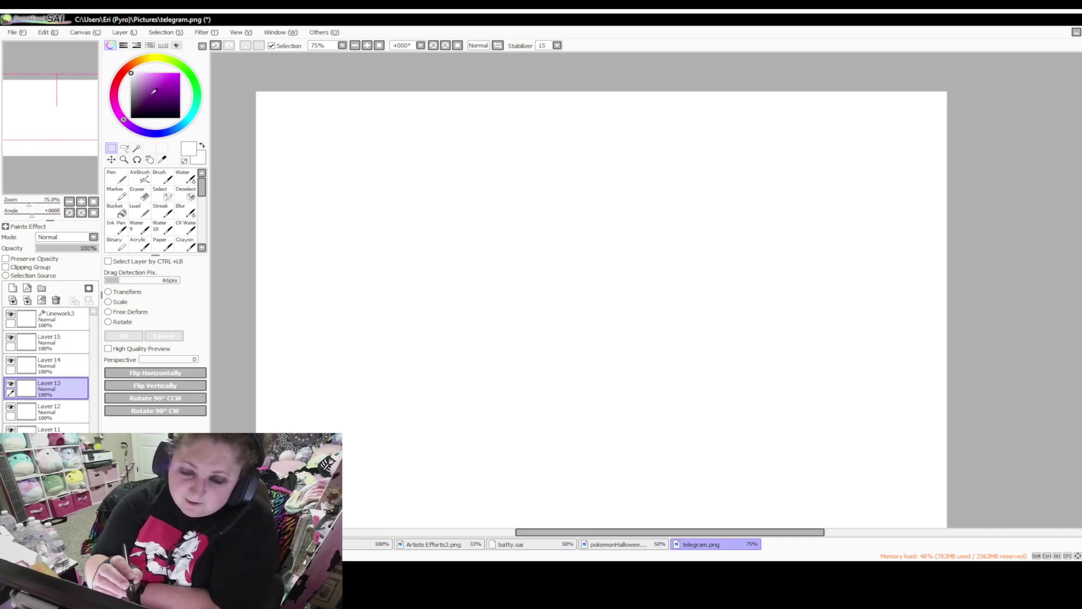
left_click(149, 85)
left_click_drag(158, 91, 147, 84)
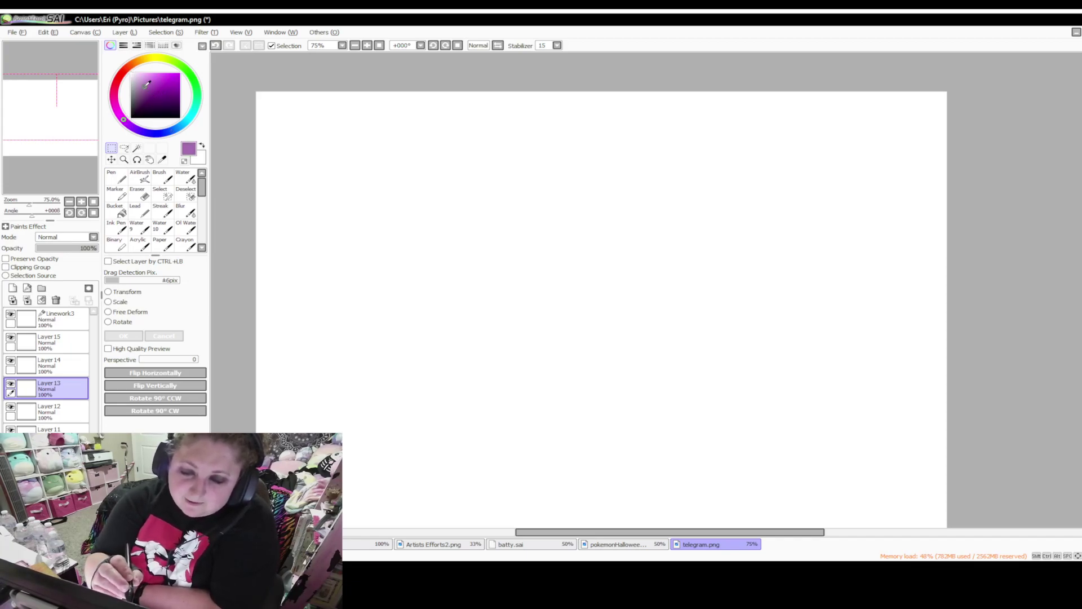
left_click(140, 214)
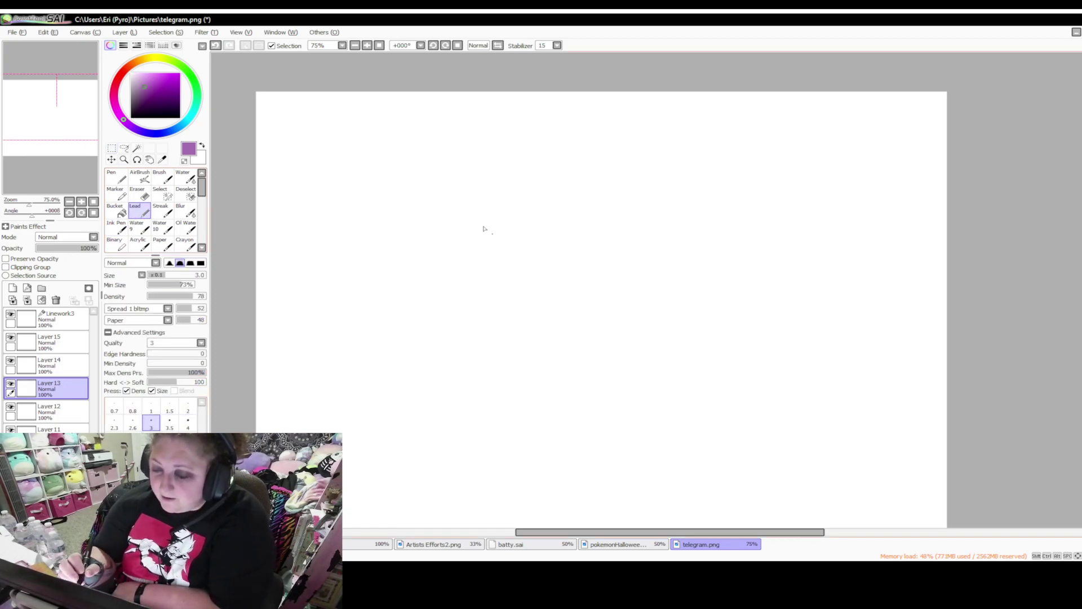
mouse_move(532, 343)
left_mouse_down()
mouse_move(473, 346)
mouse_move(437, 331)
left_mouse_up()
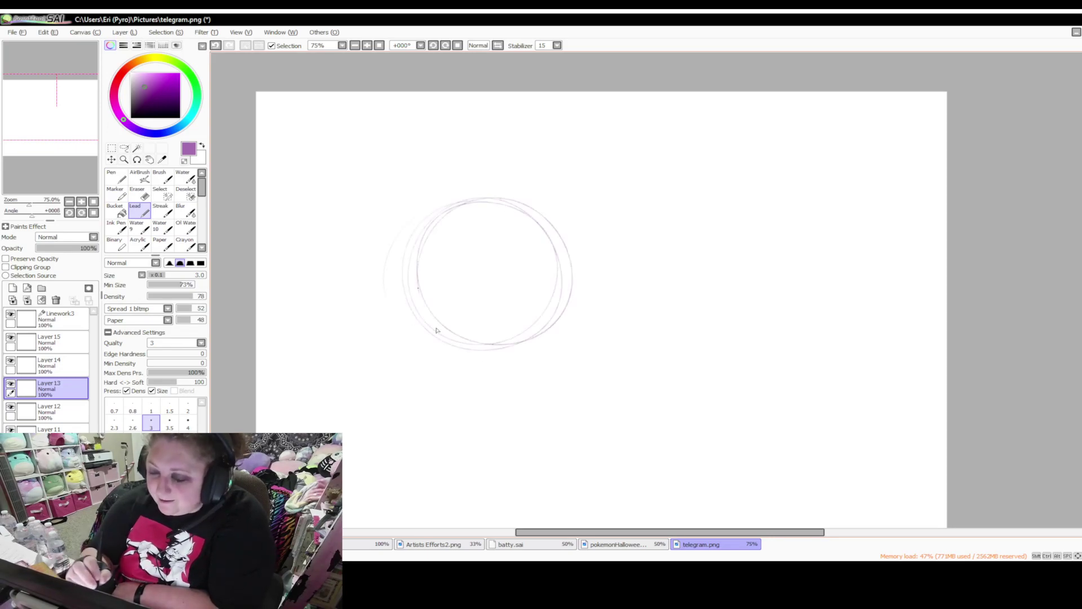
left_click(215, 45)
left_click(216, 45)
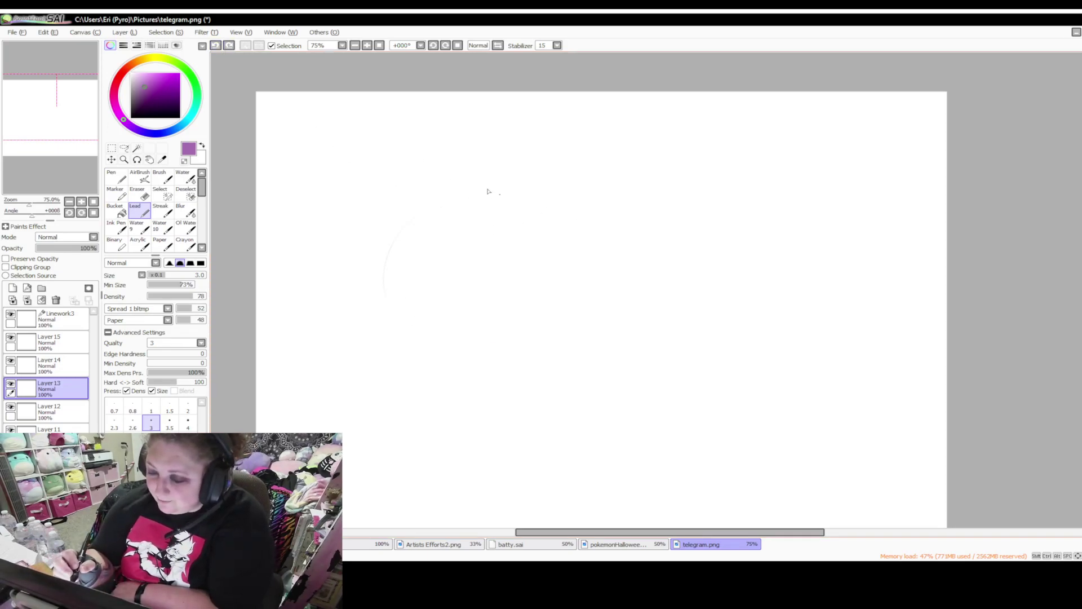
Sketch the left side and rounded jaw of a face, plus an ear with an inner spiral on its right
mouse_move(417, 289)
left_mouse_down()
mouse_move(419, 226)
mouse_move(418, 317)
left_mouse_up()
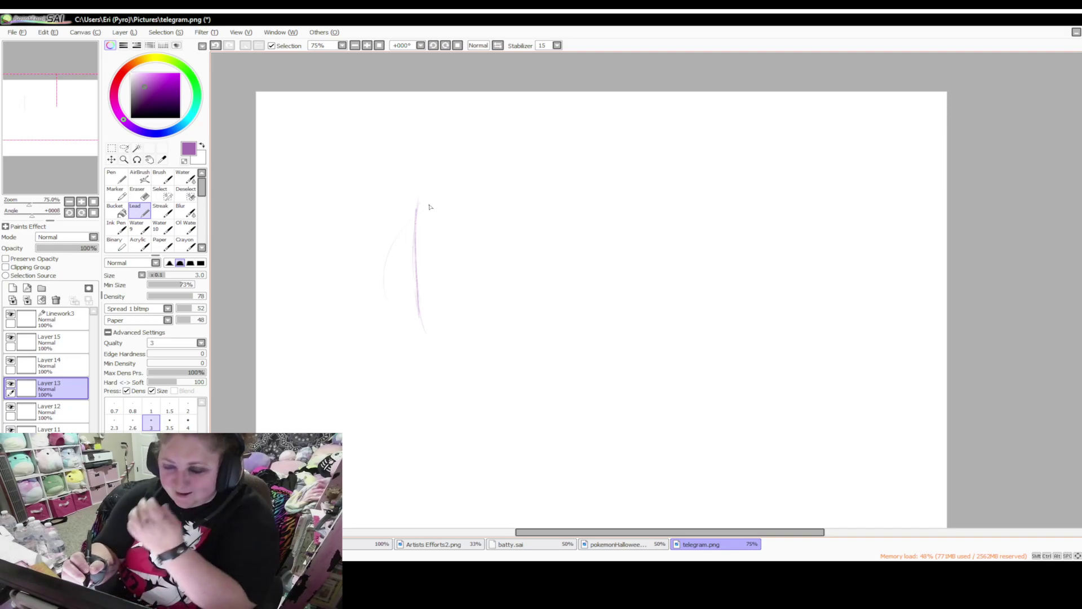
mouse_move(419, 204)
left_mouse_down()
mouse_move(416, 321)
mouse_move(451, 343)
left_mouse_up()
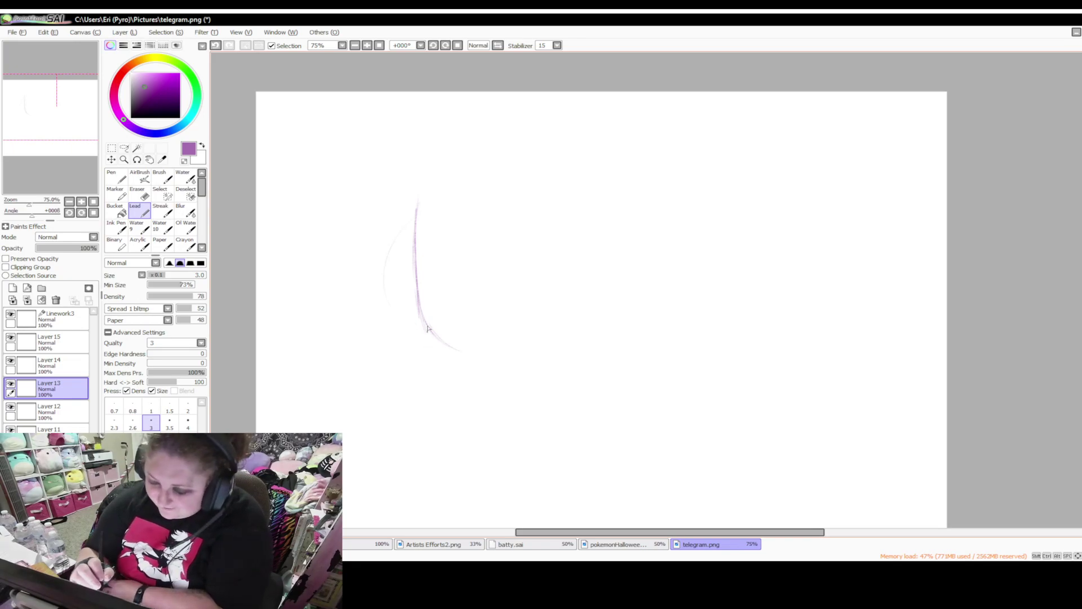
left_click_drag(428, 327, 483, 361)
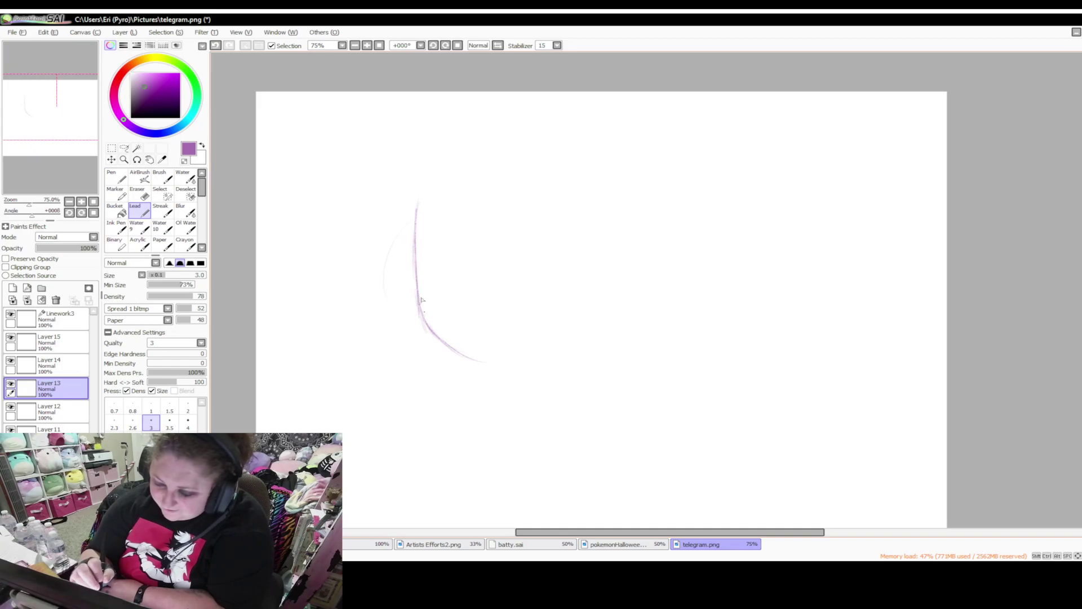
mouse_move(416, 288)
left_mouse_down()
mouse_move(445, 341)
mouse_move(525, 364)
mouse_move(509, 366)
mouse_move(556, 364)
left_mouse_up()
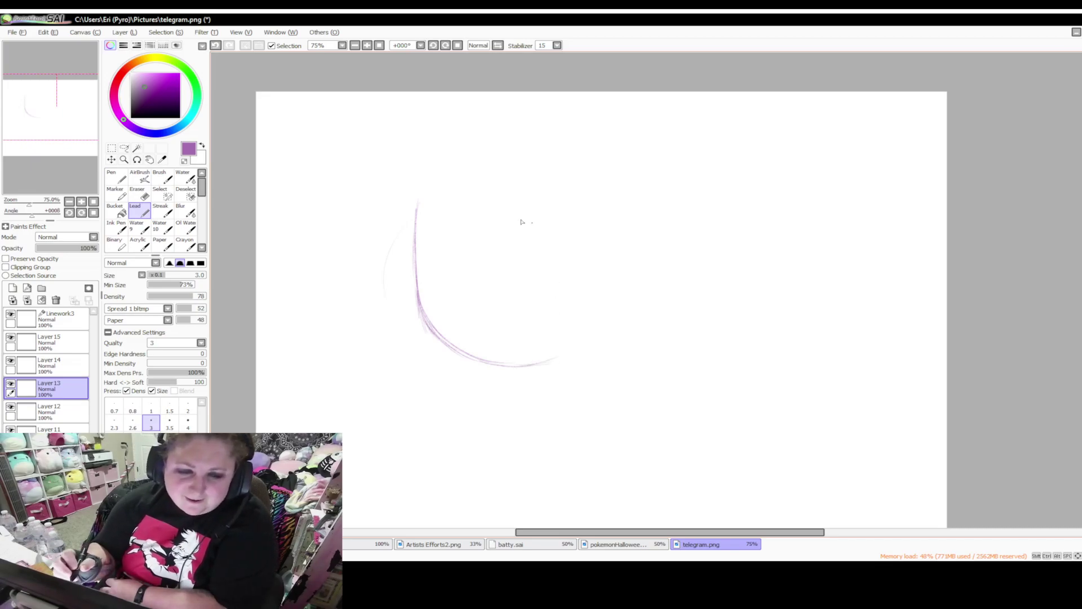
left_click_drag(529, 364, 584, 342)
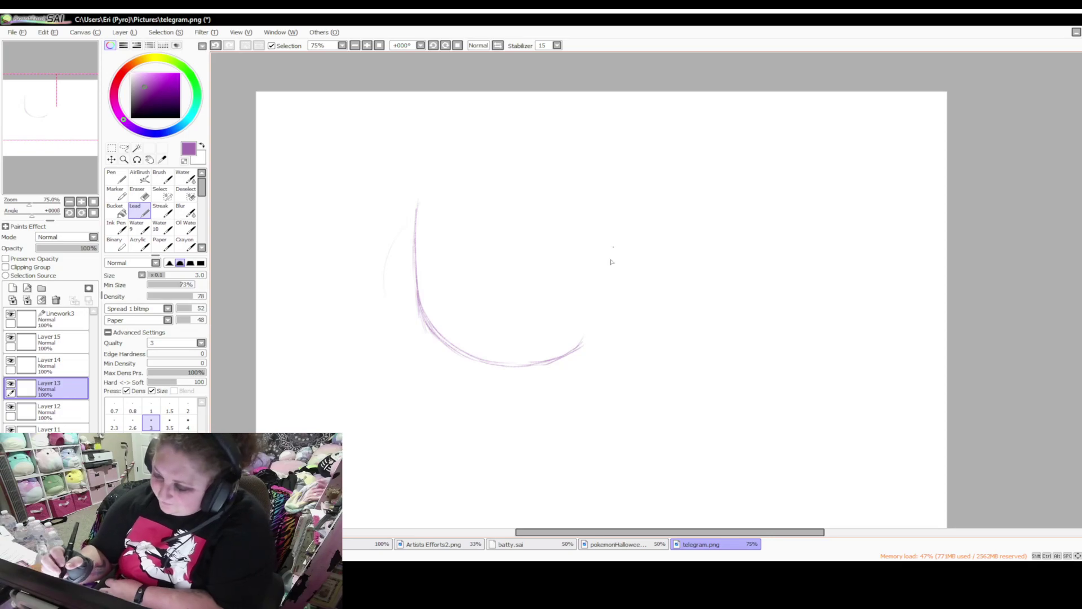
mouse_move(597, 255)
left_mouse_down()
mouse_move(615, 245)
mouse_move(589, 257)
mouse_move(619, 255)
mouse_move(623, 293)
mouse_move(583, 308)
mouse_move(618, 303)
mouse_move(626, 285)
mouse_move(612, 311)
mouse_move(581, 305)
mouse_move(590, 309)
left_mouse_up()
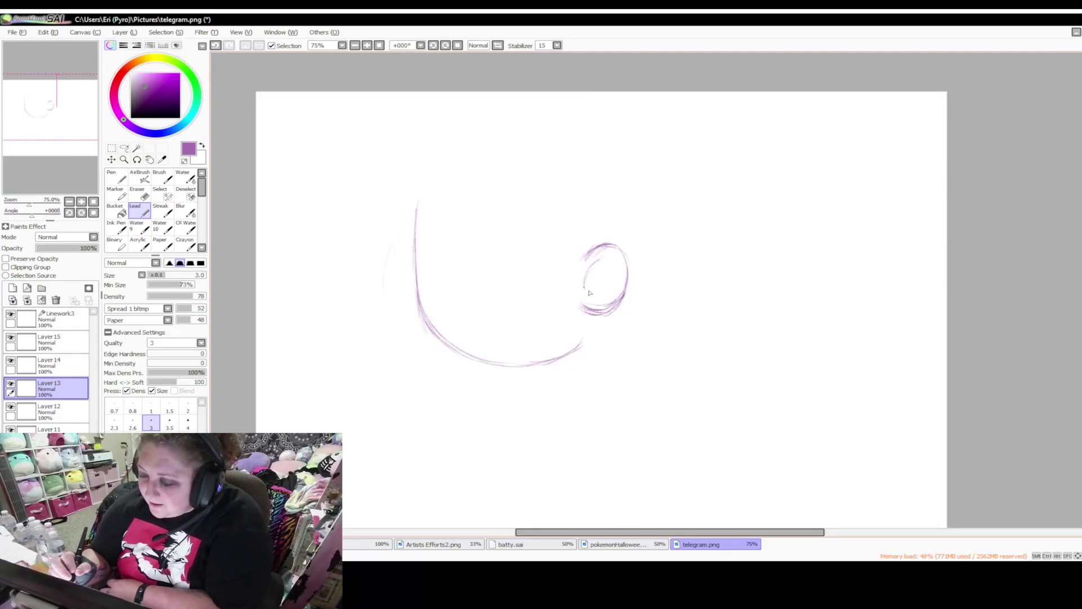
mouse_move(590, 259)
left_mouse_down()
mouse_move(600, 290)
mouse_move(598, 277)
mouse_move(607, 284)
mouse_move(587, 282)
mouse_move(602, 266)
left_mouse_up()
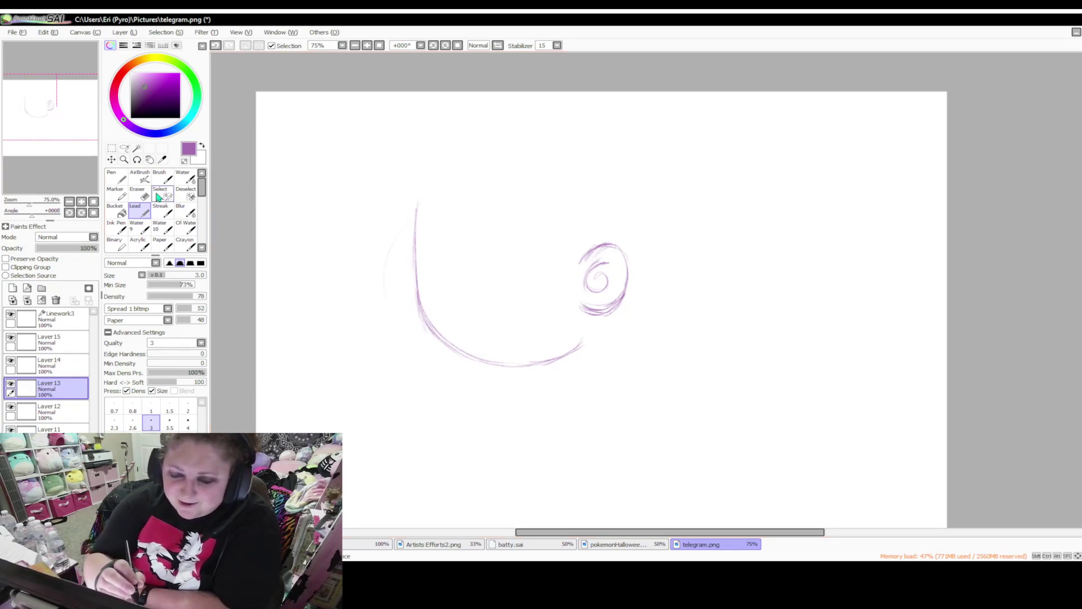
Erase the upper tip of the face's left line with the Eraser at size 20
key("e")
left_click(188, 395)
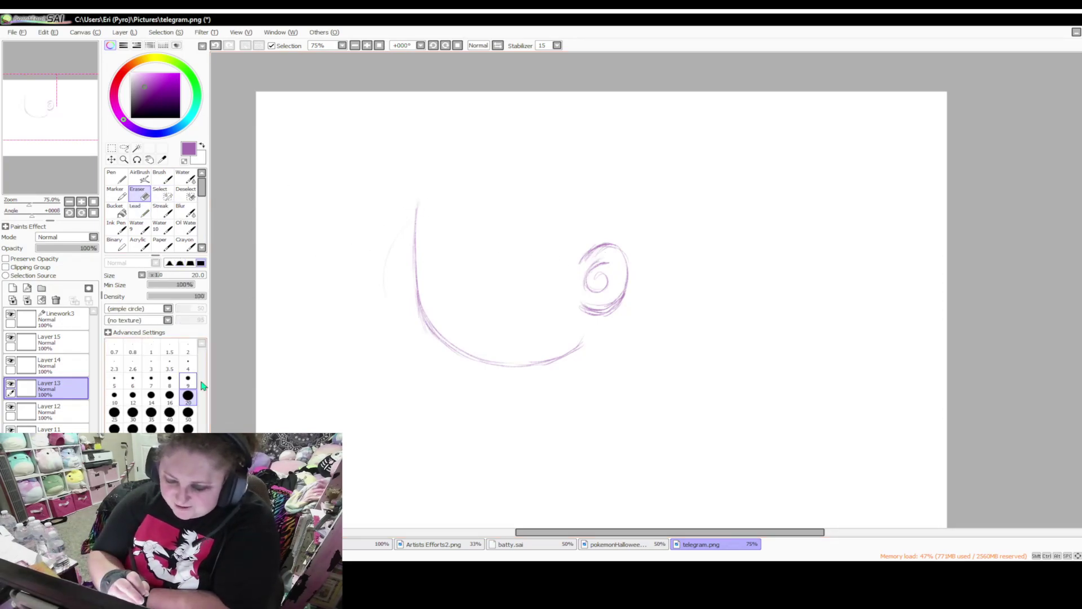
left_click_drag(425, 198, 421, 215)
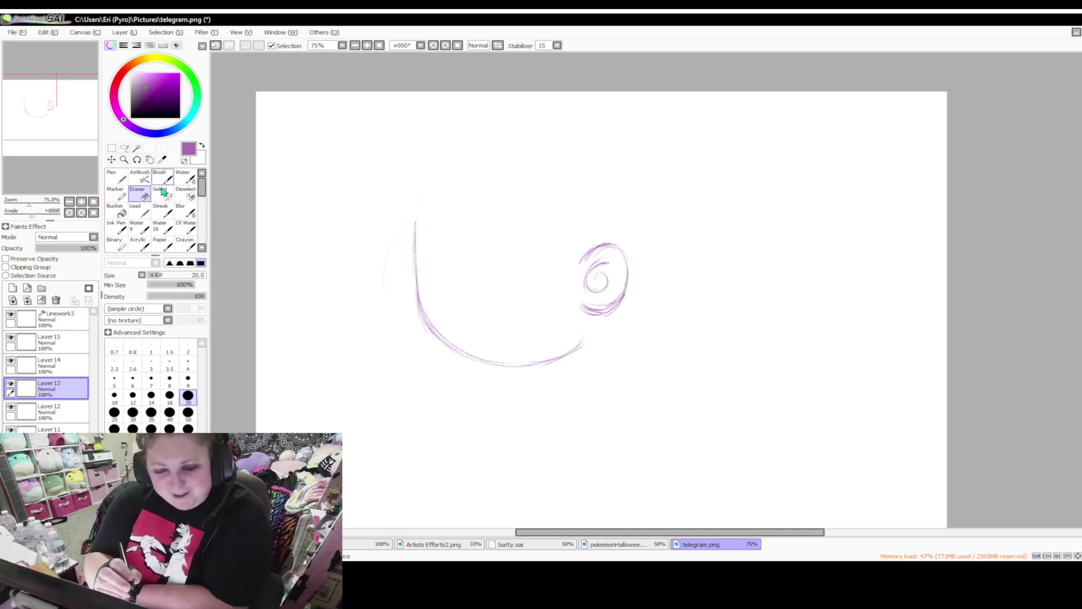
Sketch two large round, double-outlined eyes side by side on the face with the Lead tool at size 3
left_click(139, 212)
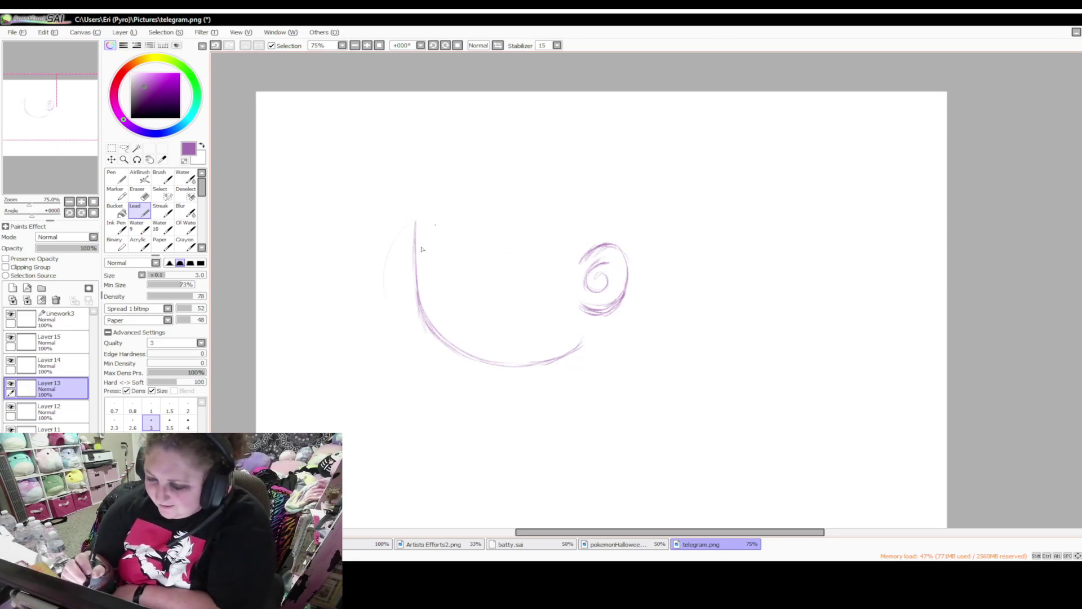
mouse_move(427, 254)
left_mouse_down()
mouse_move(480, 244)
mouse_move(477, 215)
mouse_move(417, 262)
left_mouse_up()
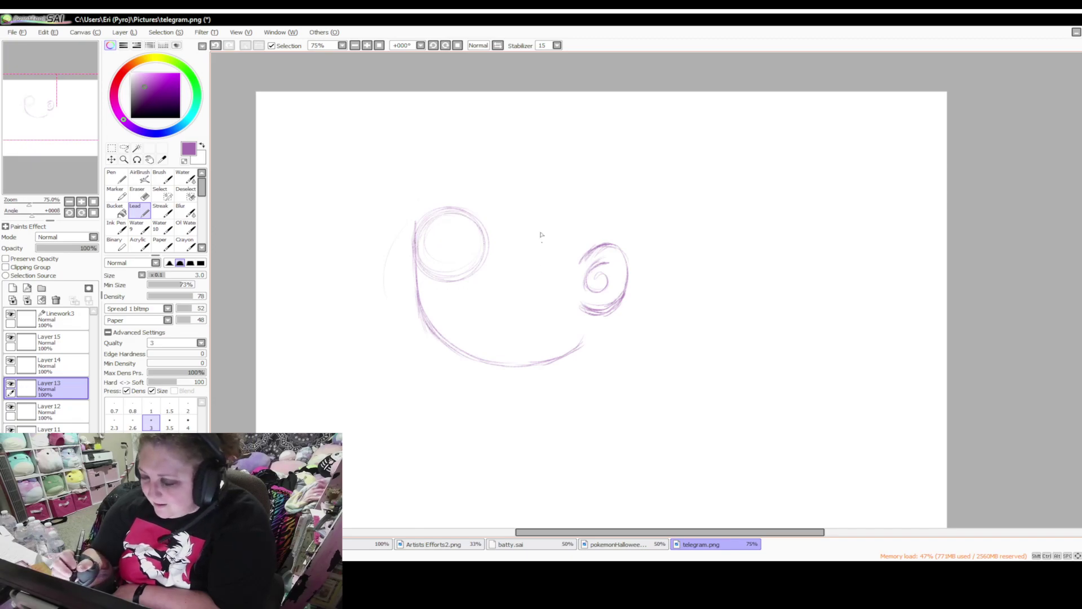
left_click_drag(555, 207, 496, 252)
left_click_drag(522, 210, 502, 270)
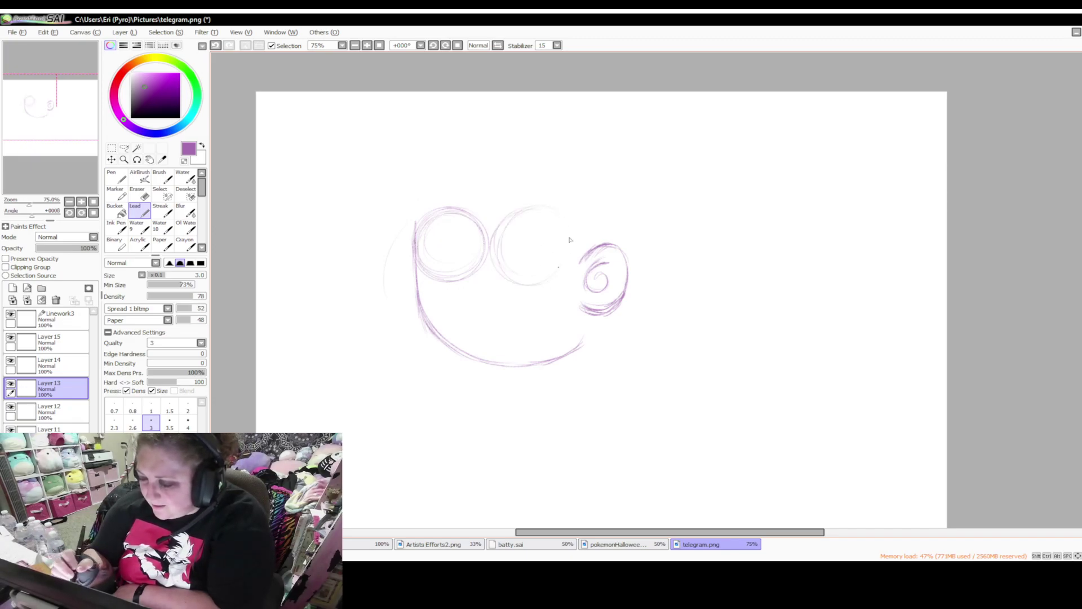
left_click_drag(558, 224, 521, 283)
mouse_move(556, 210)
left_mouse_down()
mouse_move(561, 275)
mouse_move(463, 266)
mouse_move(479, 286)
mouse_move(469, 277)
mouse_move(457, 294)
mouse_move(507, 303)
mouse_move(548, 290)
left_mouse_up()
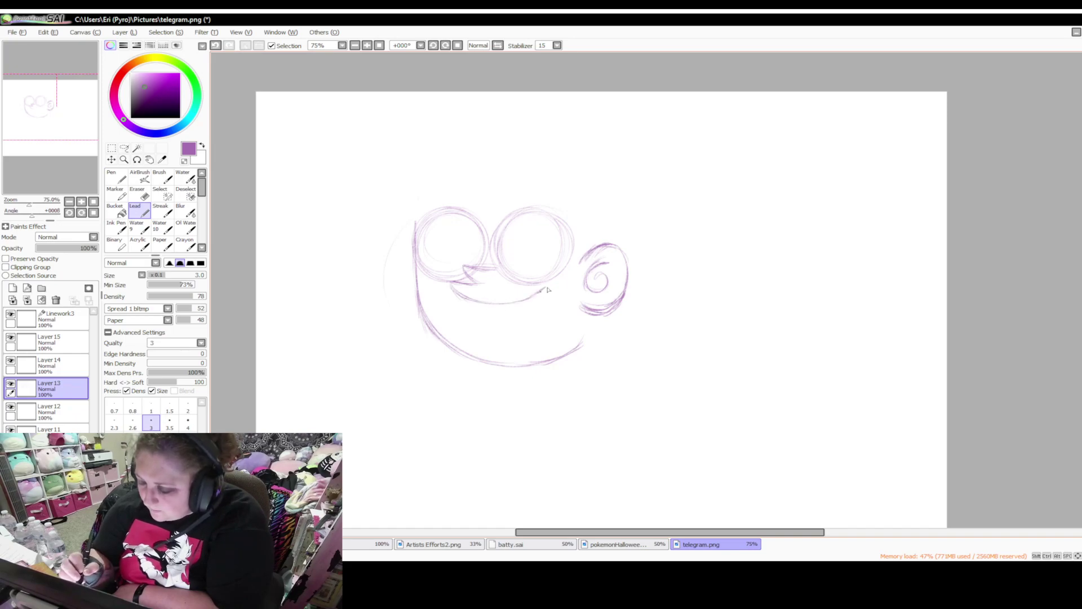
Sketch a wide open grin below the nose with a row of upper teeth and a curved tongue line
left_click_drag(451, 285, 524, 302)
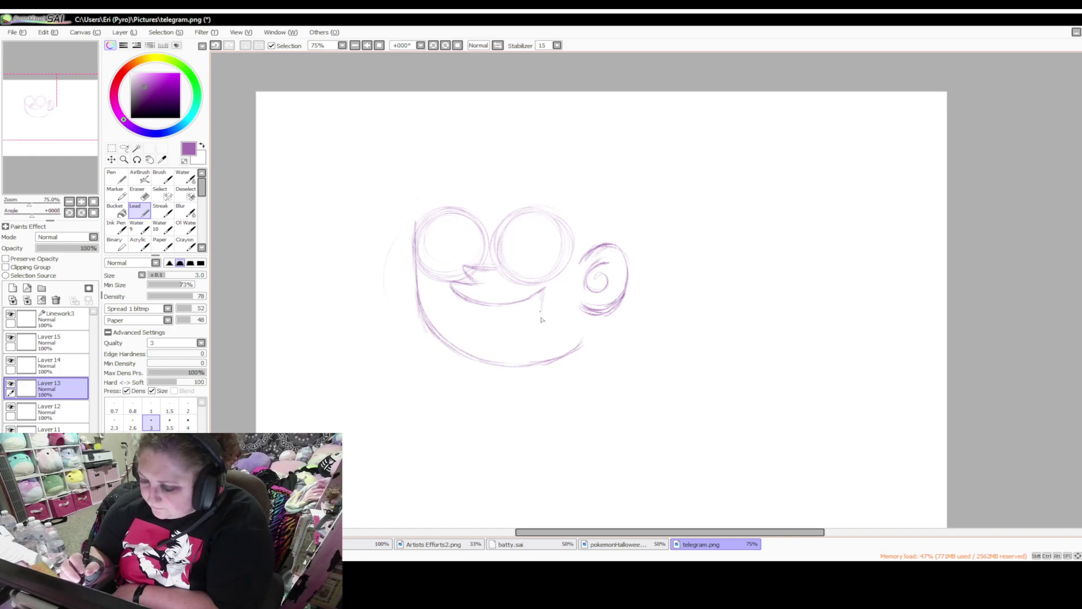
mouse_move(545, 290)
left_mouse_down()
mouse_move(532, 329)
mouse_move(468, 330)
mouse_move(519, 335)
left_mouse_up()
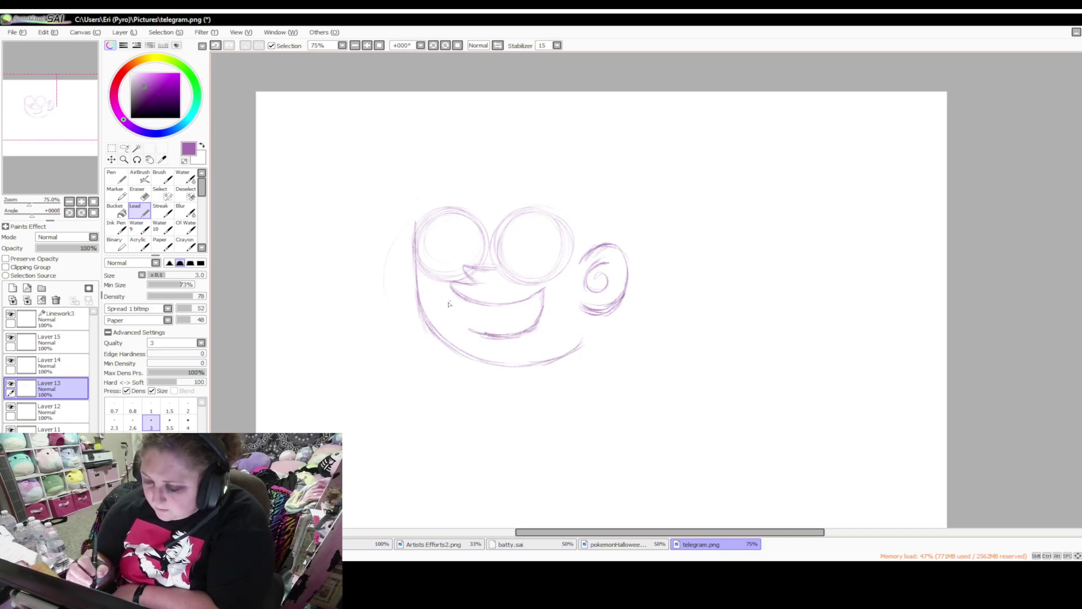
left_click_drag(463, 298, 471, 335)
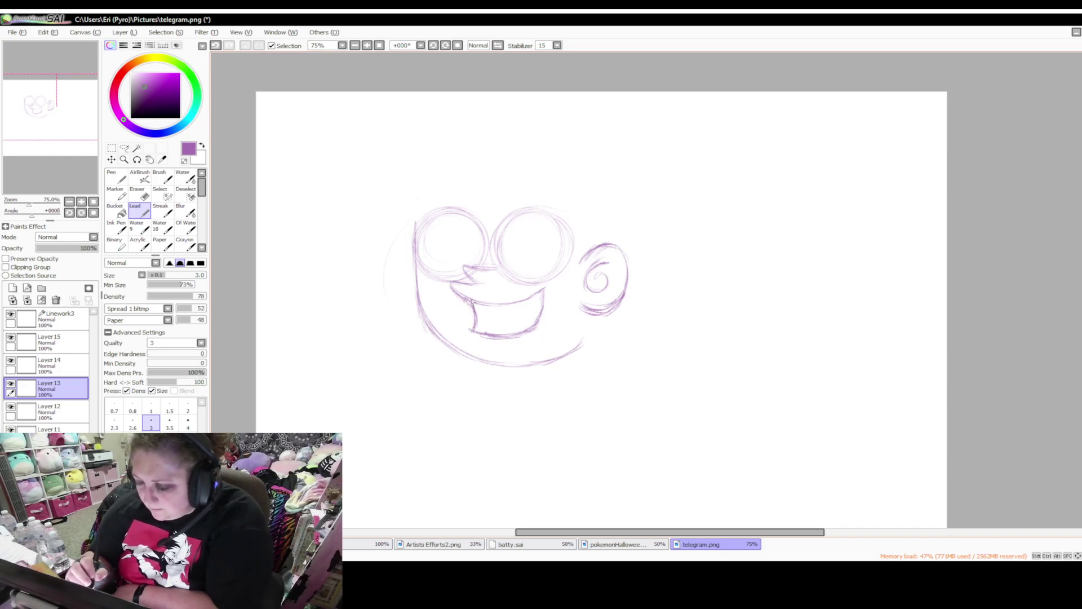
mouse_move(476, 318)
left_mouse_down()
mouse_move(519, 318)
mouse_move(541, 293)
mouse_move(526, 313)
mouse_move(483, 322)
mouse_move(489, 307)
mouse_move(507, 306)
left_mouse_up()
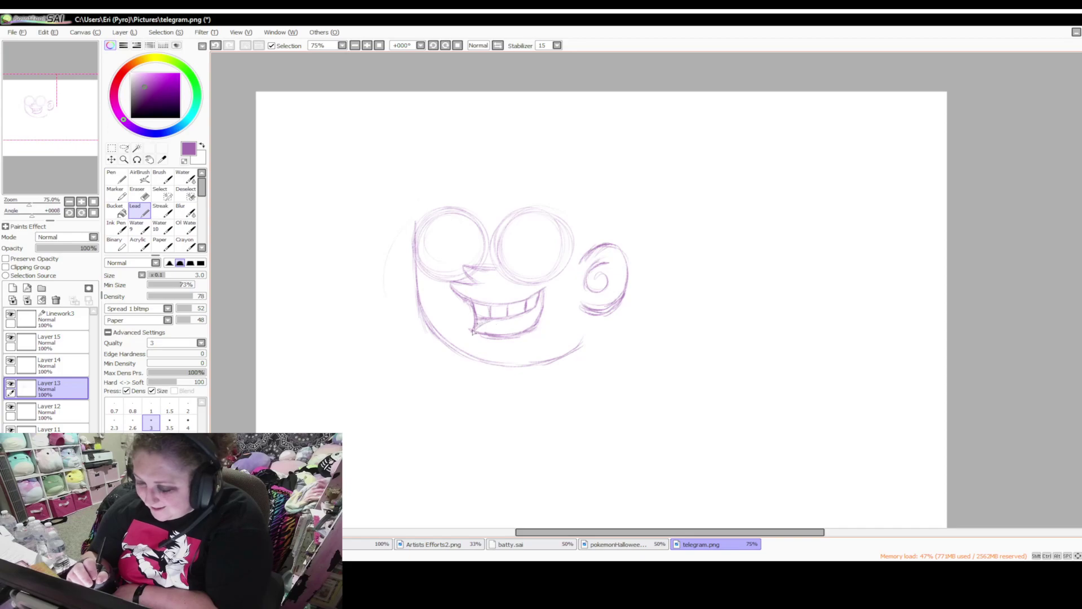
left_click_drag(493, 323, 519, 320)
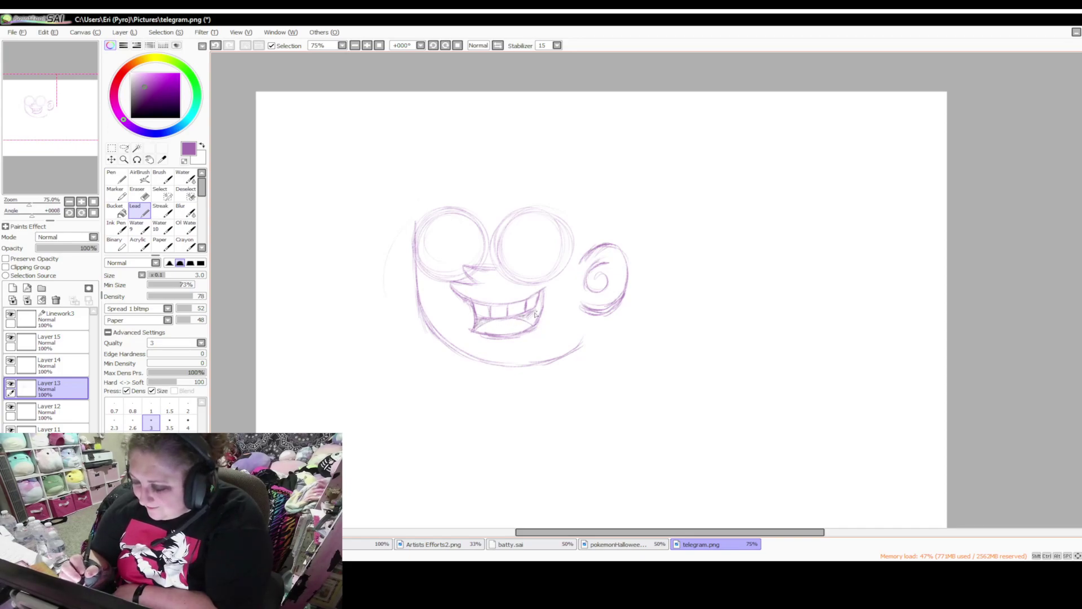
left_click_drag(535, 311, 533, 323)
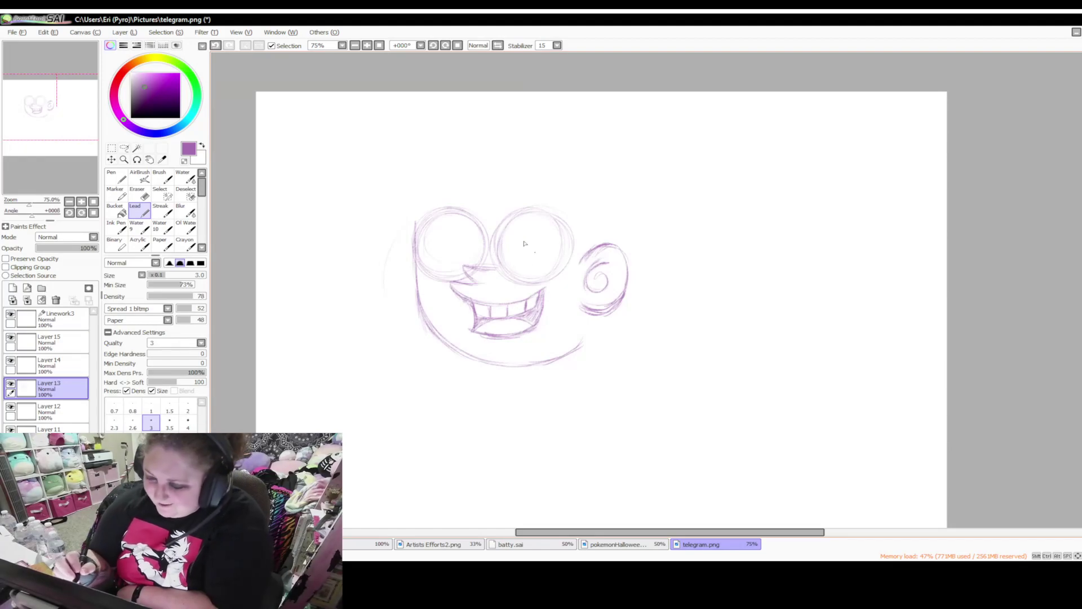
Sketch round irises inside both eyes and add short lashes at their outer sides
left_click_drag(535, 228, 556, 252)
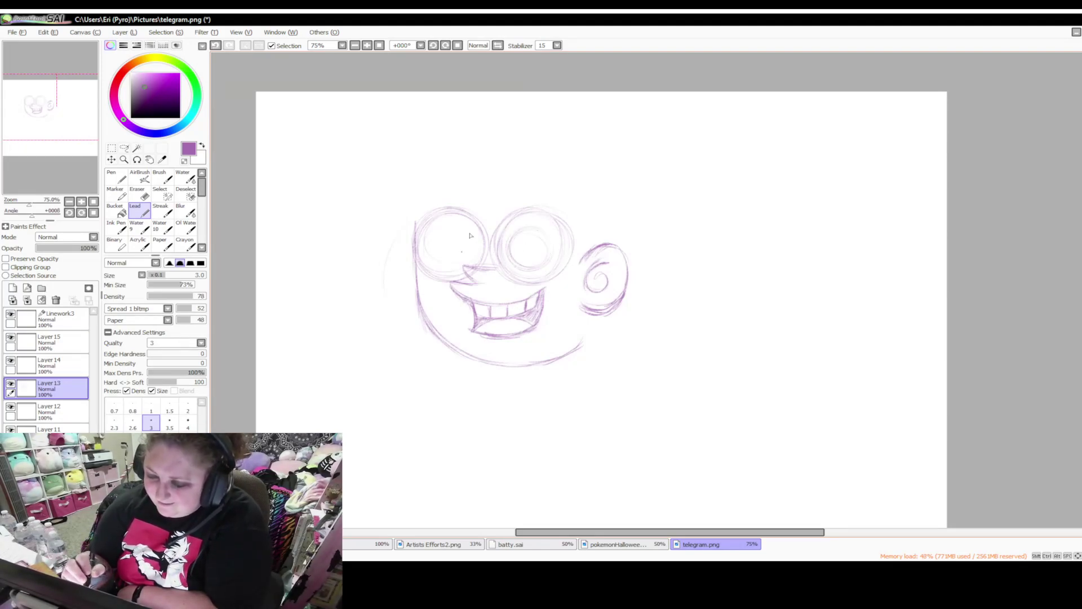
mouse_move(456, 274)
left_mouse_down()
mouse_move(429, 240)
mouse_move(470, 236)
mouse_move(427, 254)
left_mouse_up()
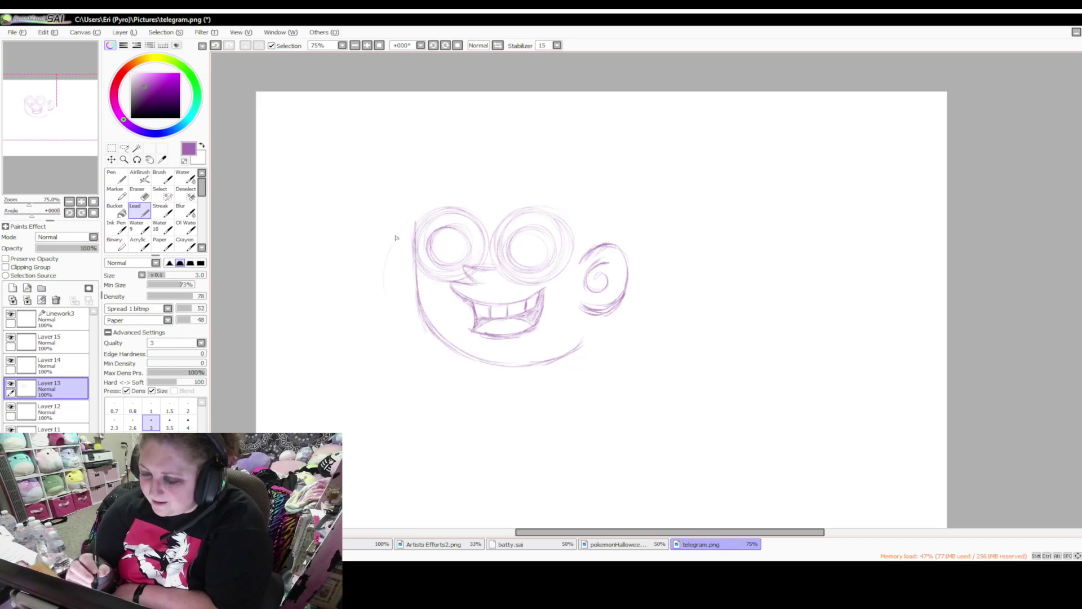
mouse_move(390, 230)
left_mouse_down()
mouse_move(417, 232)
mouse_move(389, 250)
left_mouse_up()
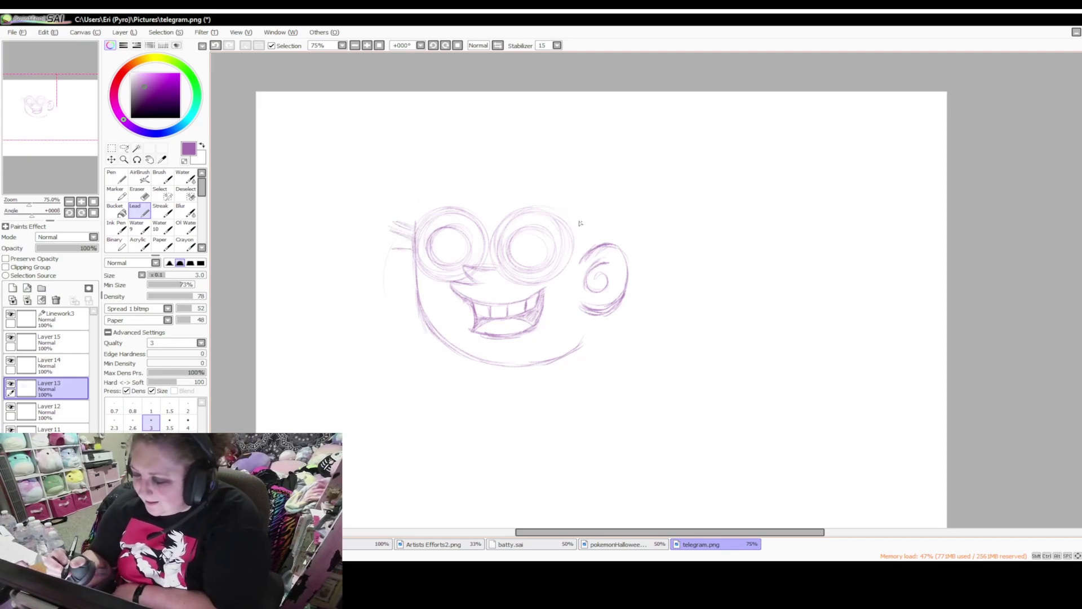
mouse_move(593, 214)
left_mouse_down()
mouse_move(573, 226)
mouse_move(574, 240)
left_mouse_up()
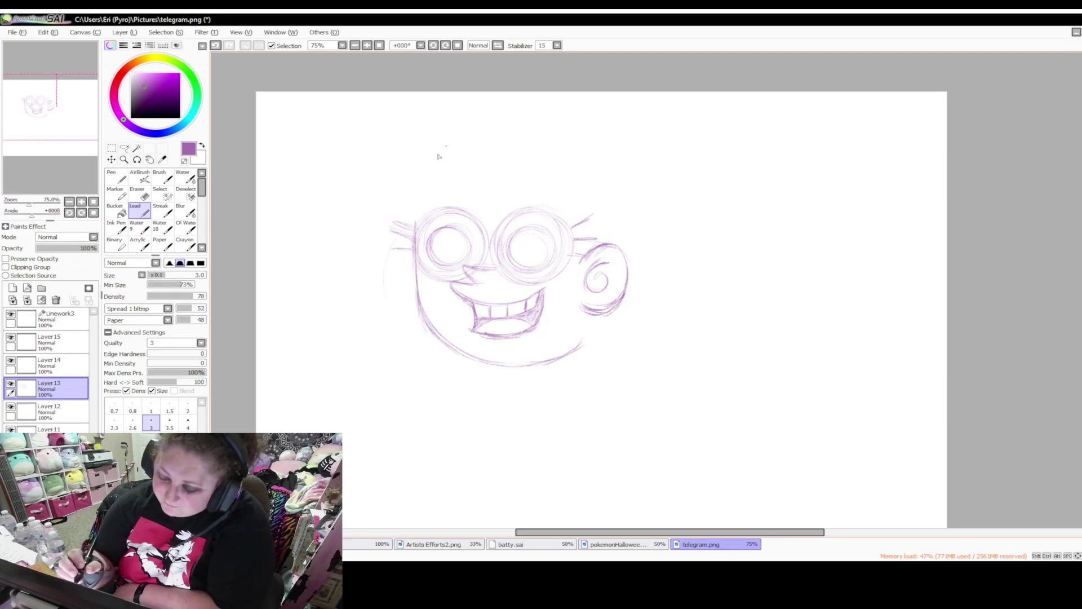
Sketch a cluster of rounded, puffy curls above the left eye as the front of the hair
mouse_move(417, 209)
left_mouse_down()
mouse_move(415, 222)
mouse_move(416, 206)
mouse_move(447, 182)
mouse_move(424, 203)
mouse_move(414, 198)
mouse_move(445, 201)
mouse_move(402, 196)
mouse_move(414, 203)
mouse_move(372, 215)
mouse_move(364, 164)
mouse_move(353, 197)
mouse_move(390, 213)
left_mouse_up()
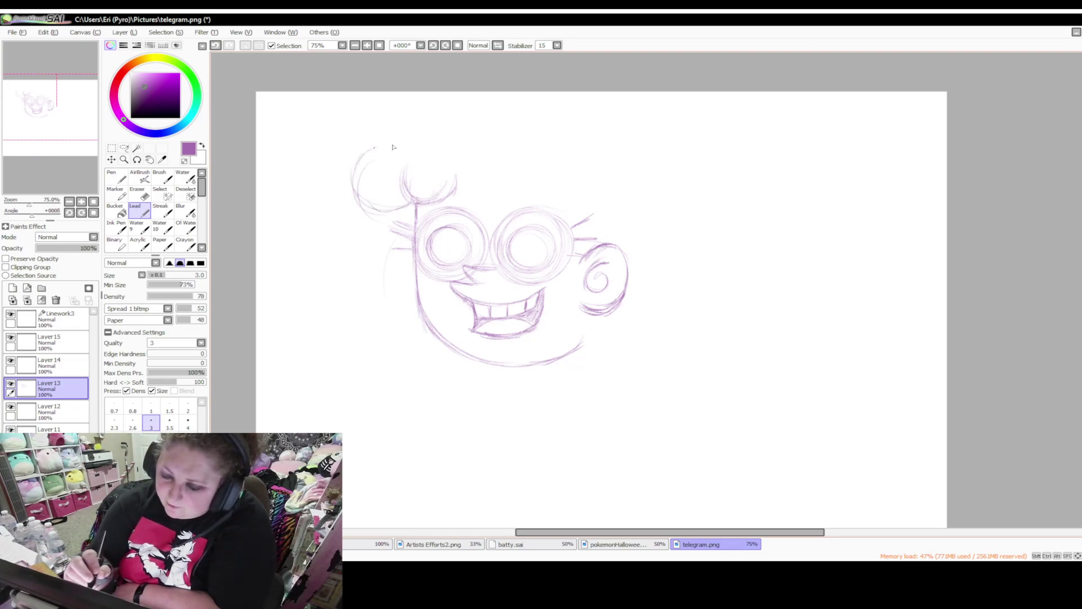
left_click_drag(393, 147, 376, 147)
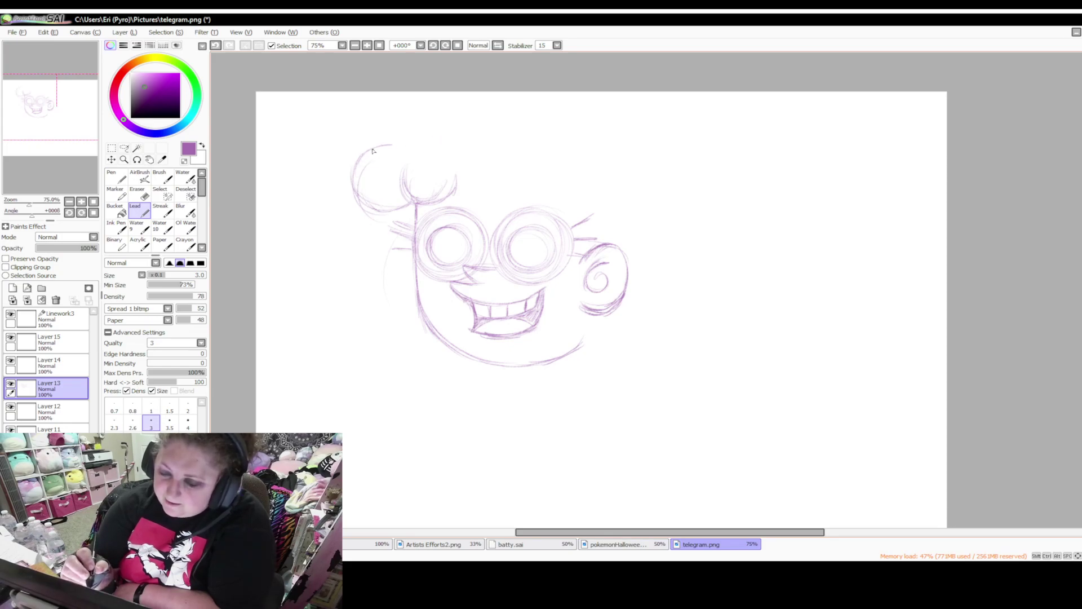
mouse_move(374, 113)
left_mouse_down()
mouse_move(428, 107)
mouse_move(439, 123)
left_mouse_up()
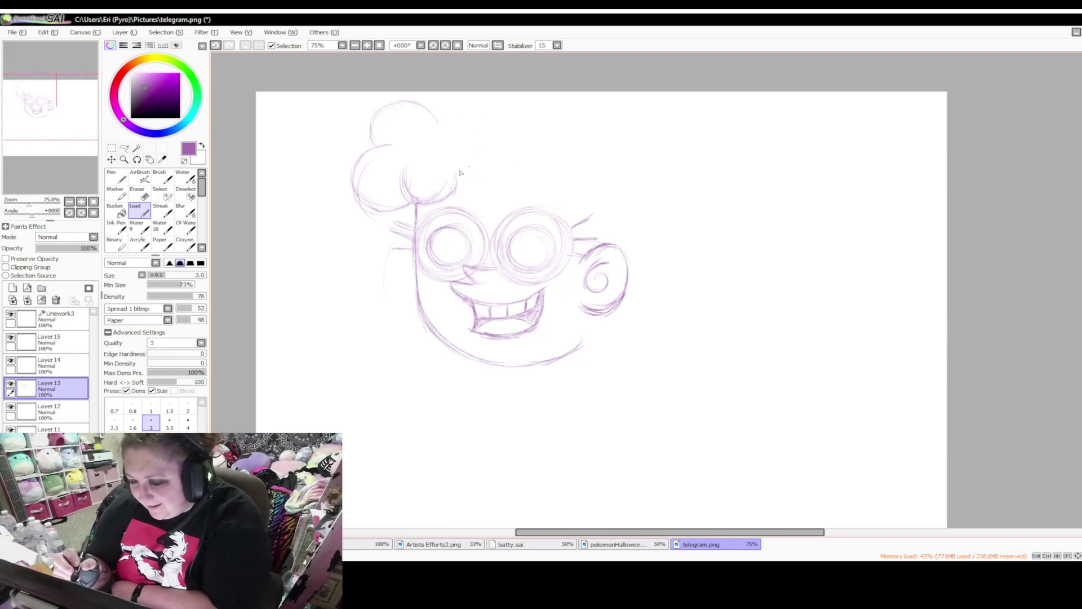
mouse_move(458, 183)
left_mouse_down()
mouse_move(480, 187)
mouse_move(490, 172)
mouse_move(473, 145)
mouse_move(492, 161)
mouse_move(483, 188)
left_mouse_up()
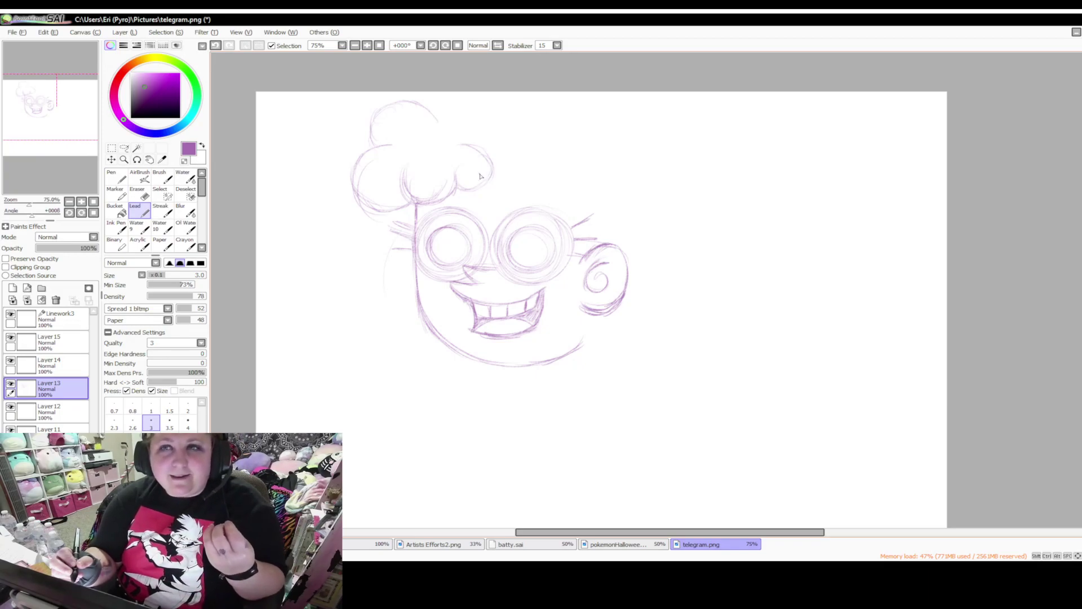
left_click(471, 176)
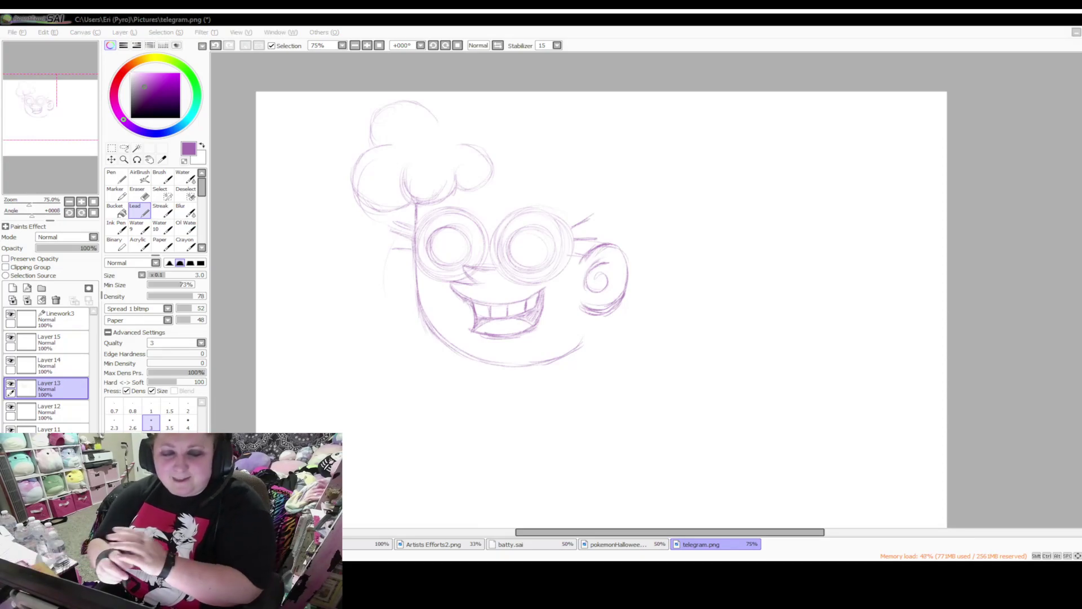
left_click(443, 116)
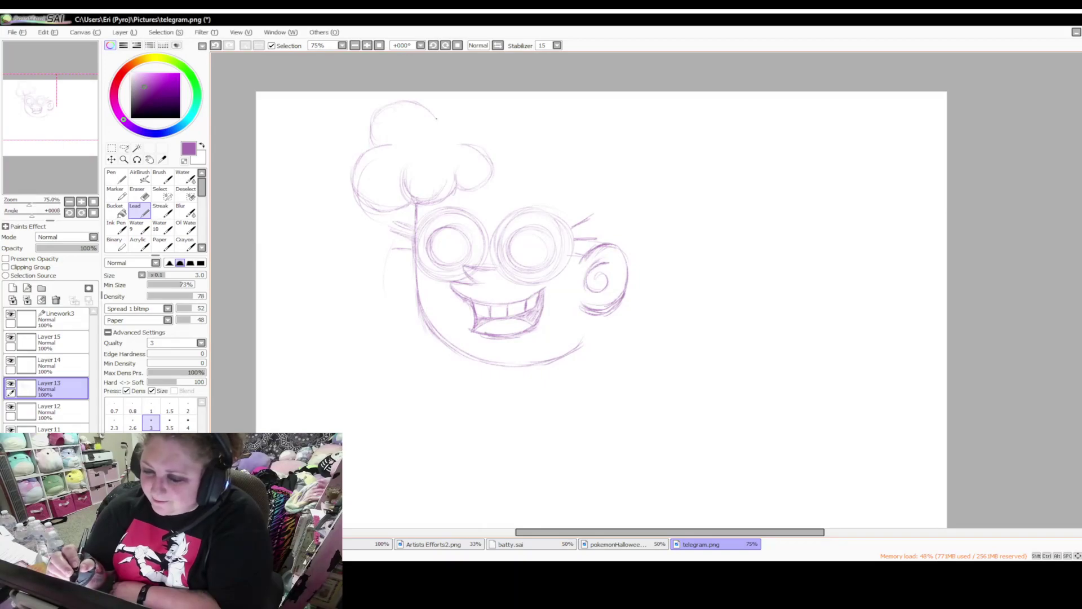
mouse_move(438, 130)
left_mouse_down()
mouse_move(448, 107)
mouse_move(470, 100)
mouse_move(491, 112)
mouse_move(495, 135)
left_mouse_up()
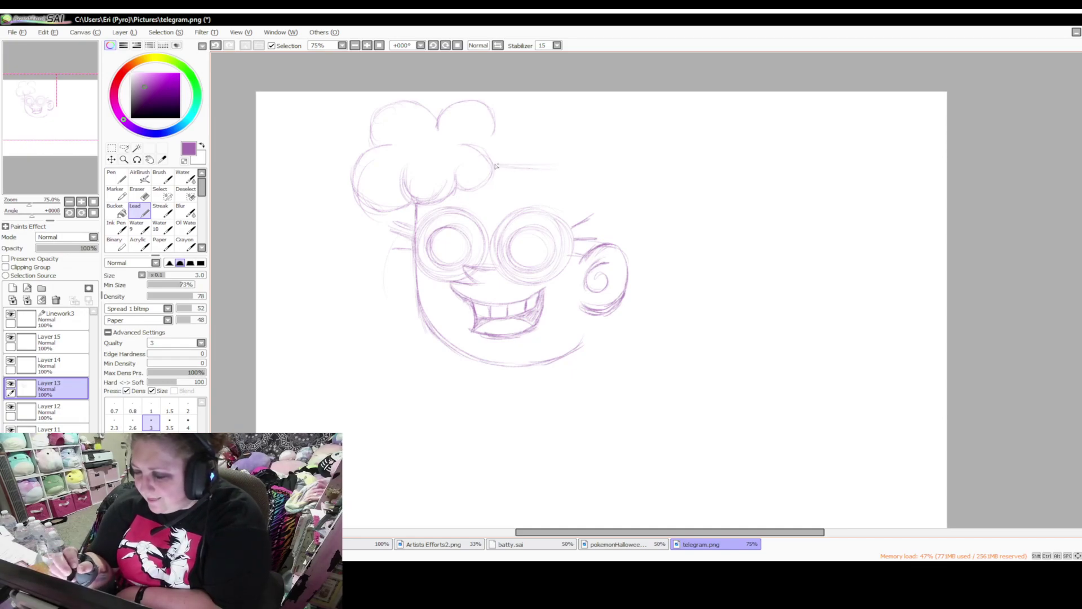
Sketch a sloping head top from the curls down to the ear with a rounded corner, erasing the higher squared outline
mouse_move(517, 167)
left_mouse_down()
mouse_move(599, 174)
mouse_move(606, 226)
mouse_move(604, 213)
left_mouse_up()
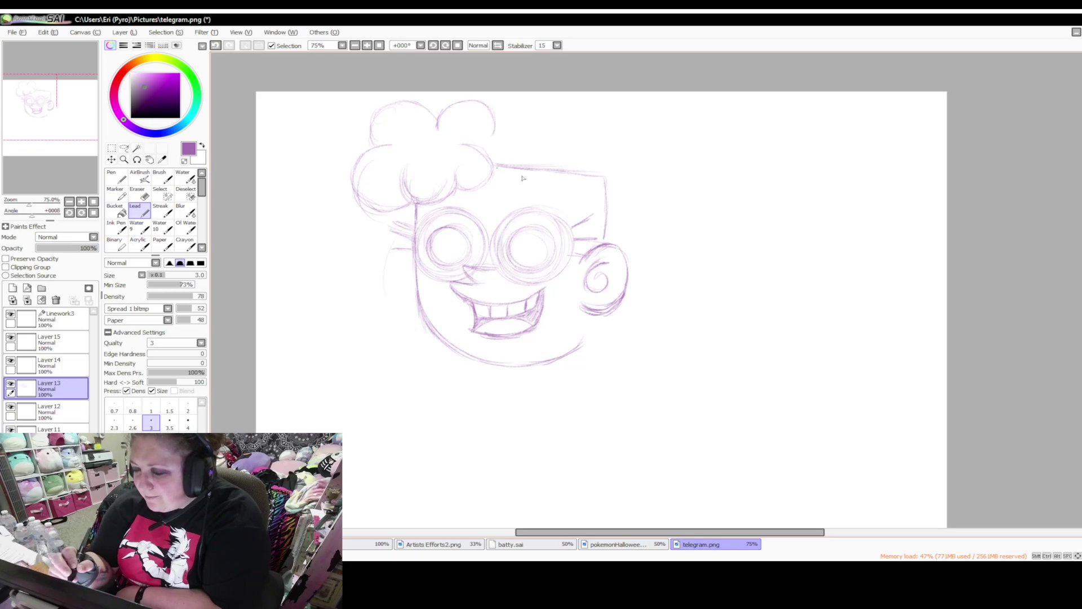
mouse_move(503, 173)
left_mouse_down()
mouse_move(603, 199)
mouse_move(607, 213)
left_mouse_up()
key("e")
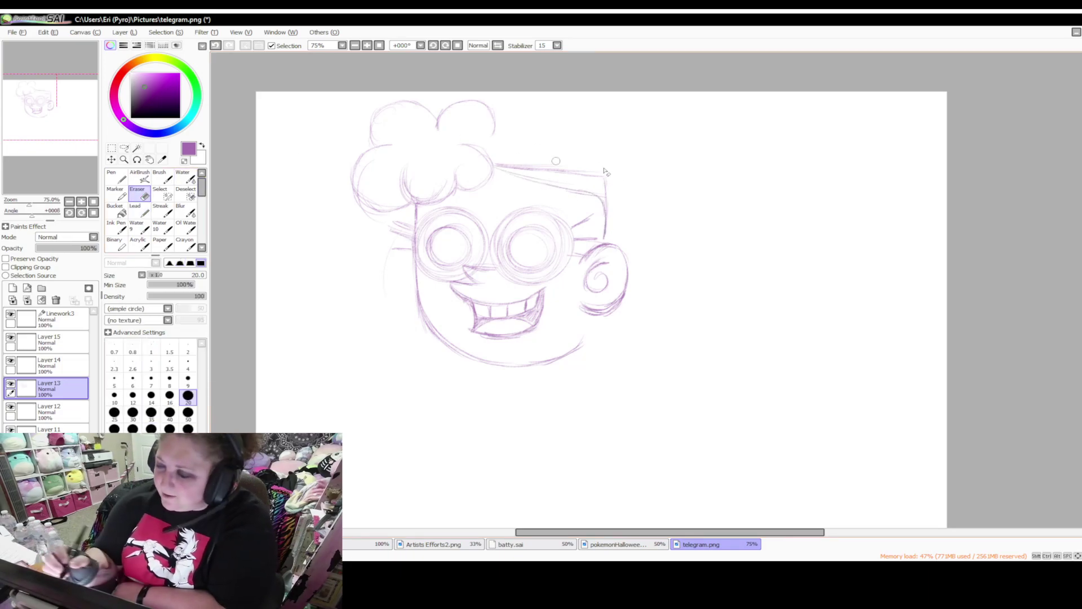
mouse_move(603, 168)
left_mouse_down()
mouse_move(608, 196)
mouse_move(598, 181)
mouse_move(518, 167)
mouse_move(602, 190)
left_mouse_up()
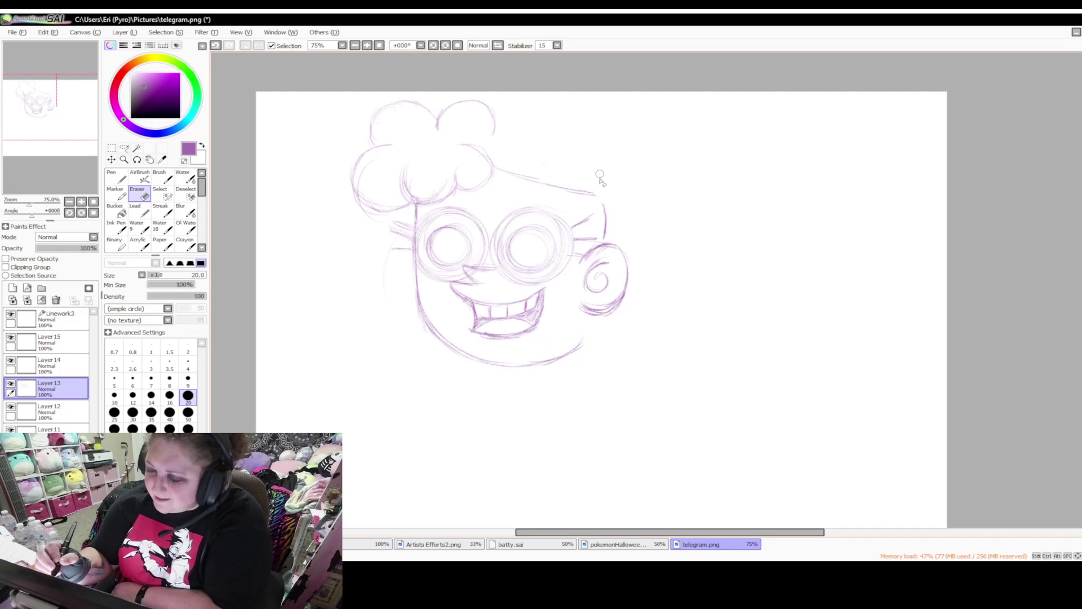
left_click(139, 210)
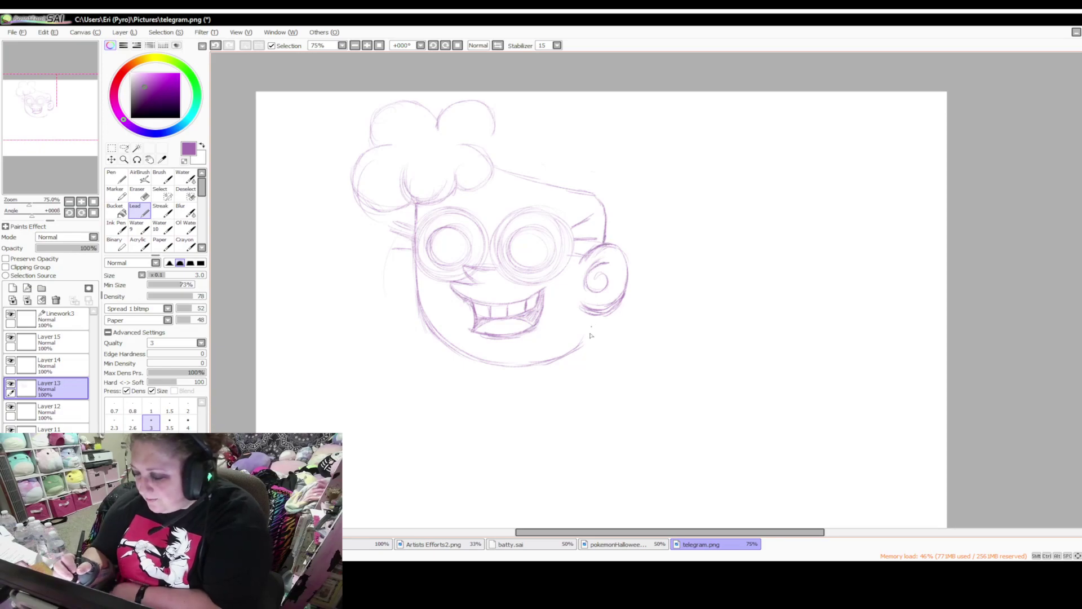
Erase the jaw line from below the ear to the lower left cheek with the Eraser at size 20
key("e")
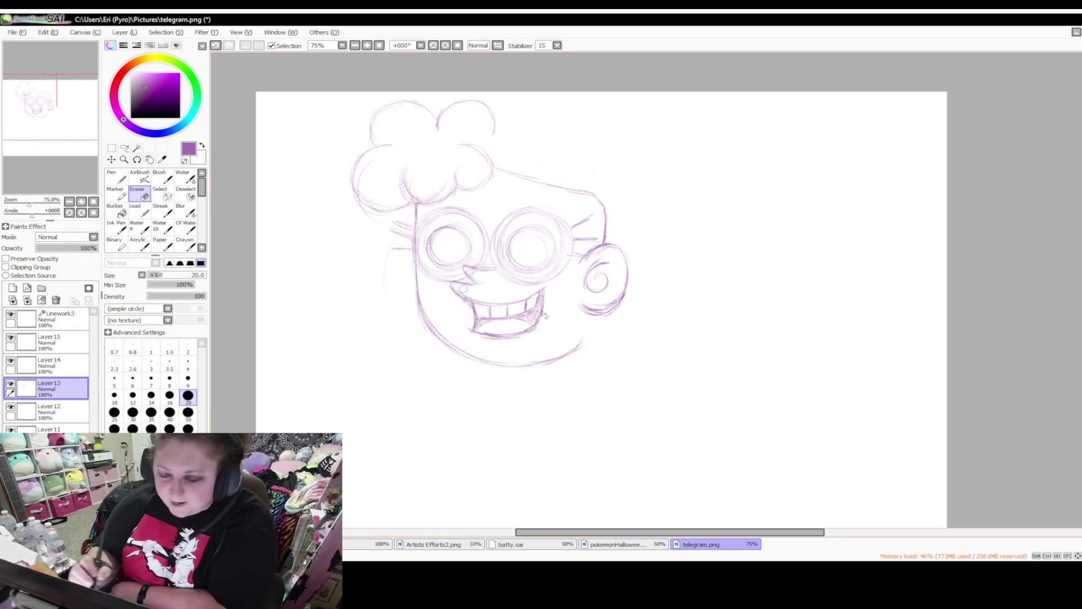
mouse_move(588, 337)
left_mouse_down()
mouse_move(578, 350)
mouse_move(490, 363)
mouse_move(577, 354)
mouse_move(535, 365)
mouse_move(463, 350)
mouse_move(422, 304)
mouse_move(438, 334)
left_mouse_up()
key("n")
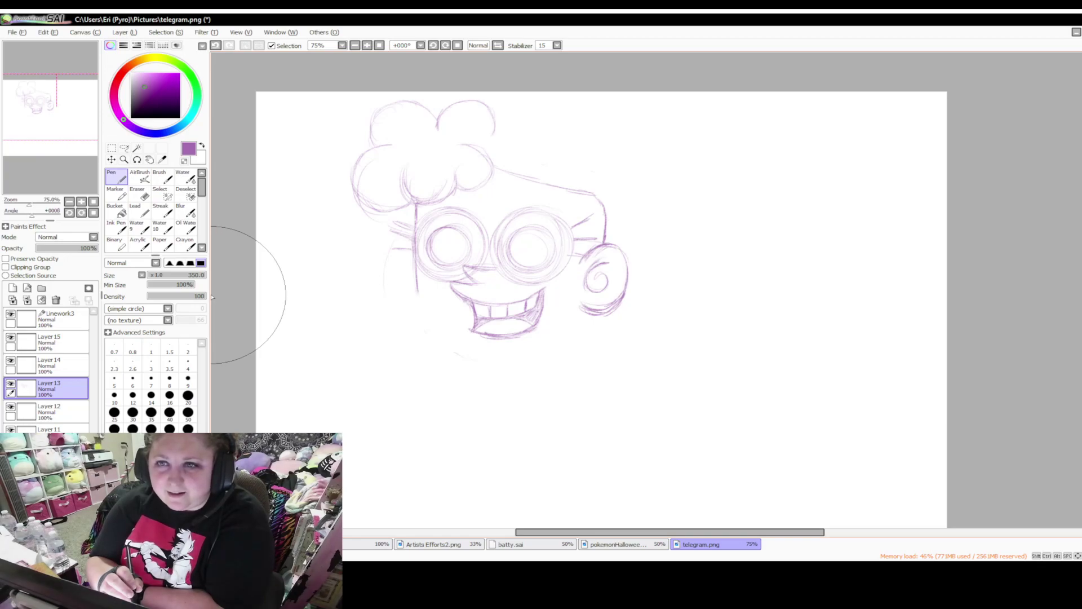
Redraw the jaw with the Lead tool as a slightly higher curve from the left cheek around to below the ear
left_click(139, 211)
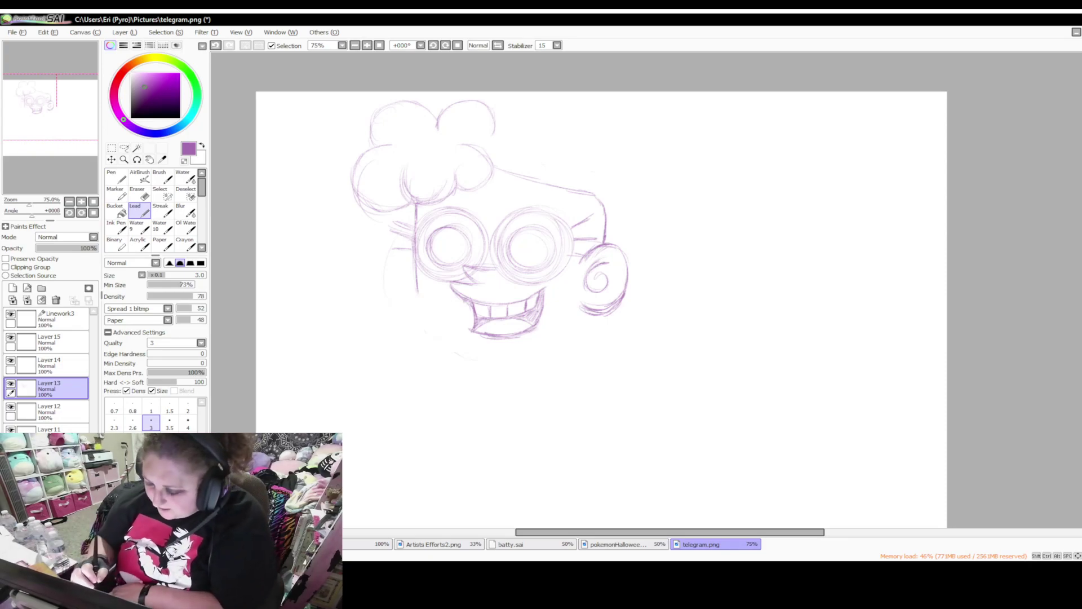
left_click(426, 281)
left_click_drag(418, 294, 430, 318)
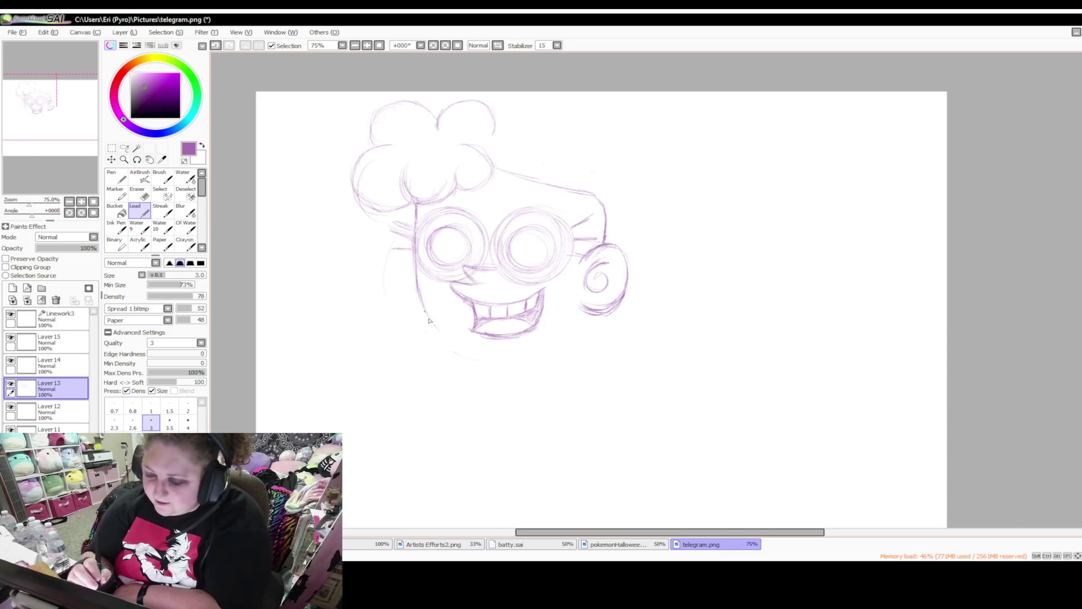
mouse_move(419, 287)
left_mouse_down()
mouse_move(438, 330)
mouse_move(477, 356)
left_mouse_up()
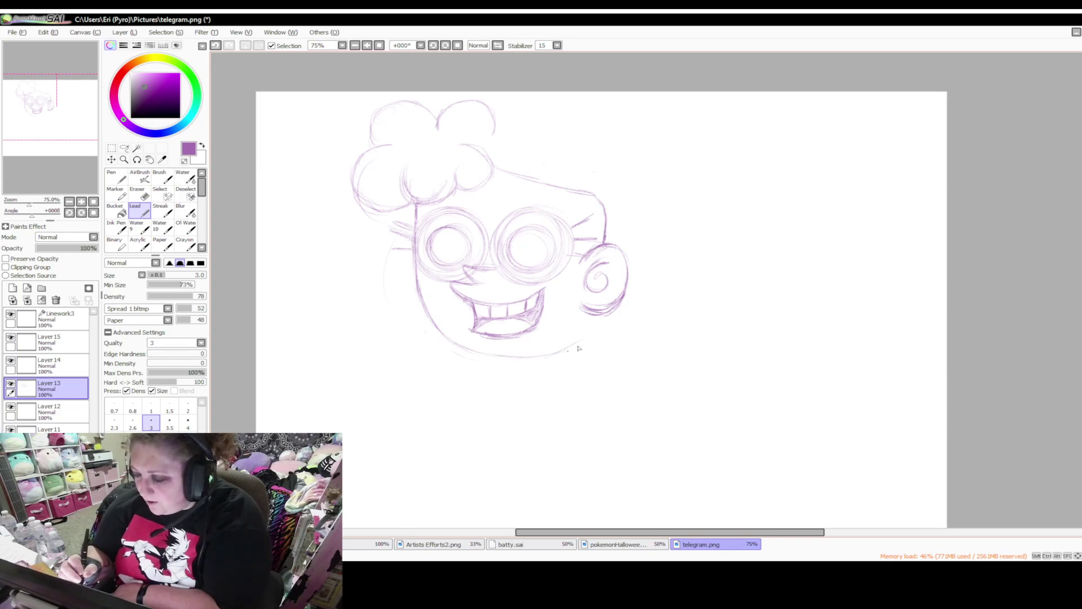
mouse_move(485, 354)
left_mouse_down()
mouse_move(597, 326)
mouse_move(523, 360)
left_mouse_up()
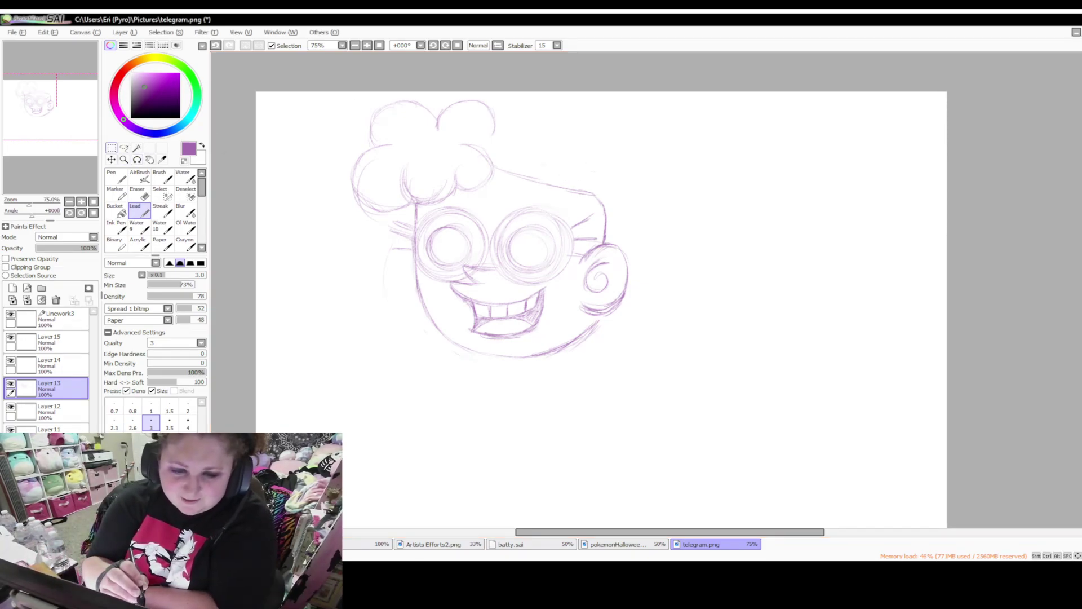
Shrink the whole head sketch slightly, move it closer to the canvas centre, and return to the Lead tool
left_click(111, 147)
key("ctrl+t")
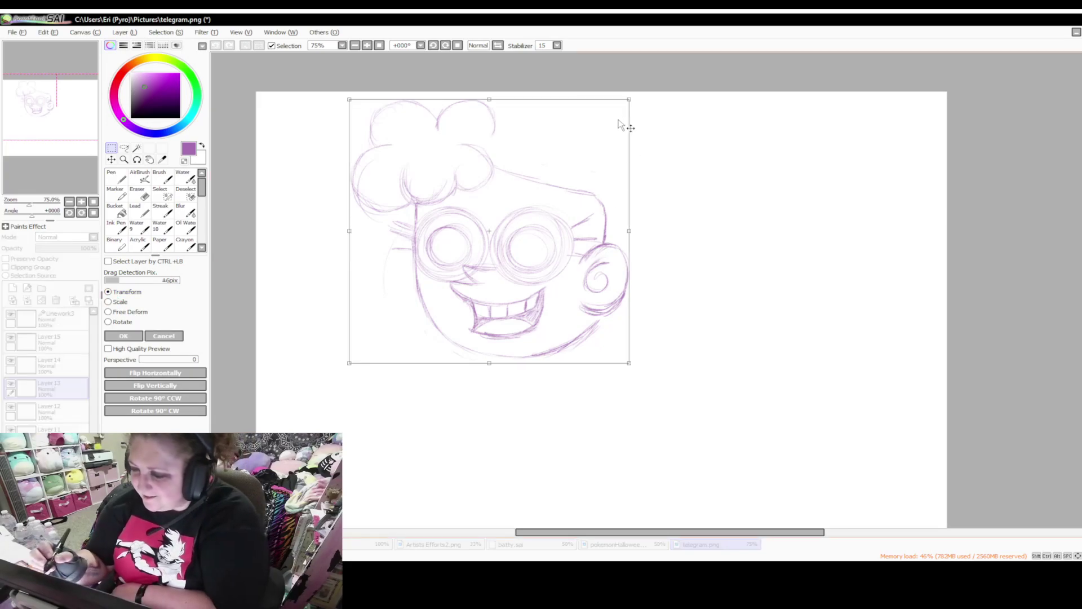
mouse_move(629, 100)
left_mouse_down()
mouse_move(589, 152)
mouse_move(611, 157)
mouse_move(601, 158)
left_mouse_up()
left_click_drag(527, 282, 595, 323)
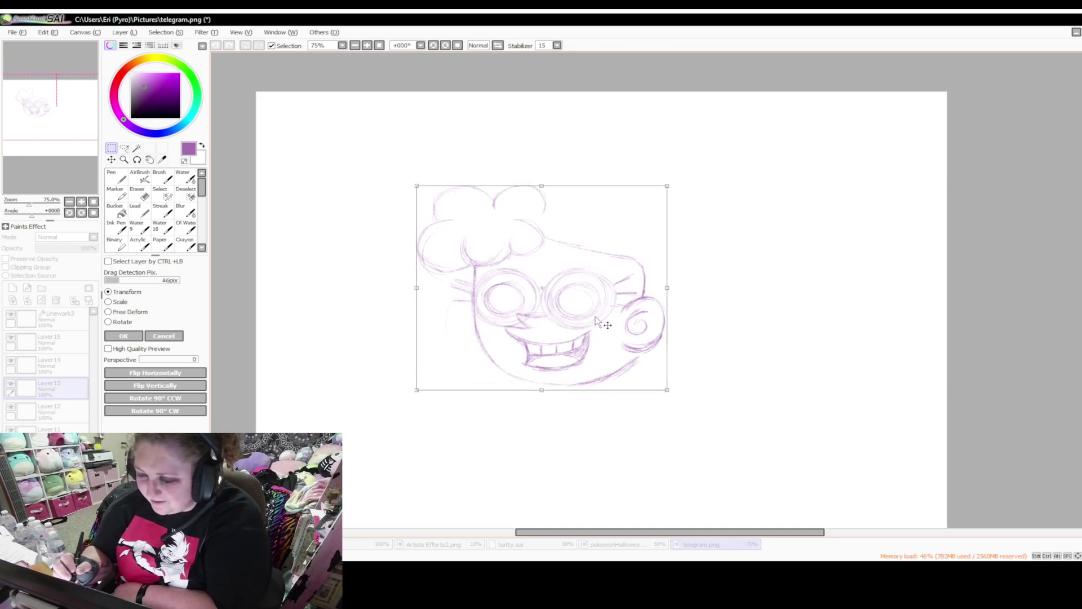
left_click(124, 337)
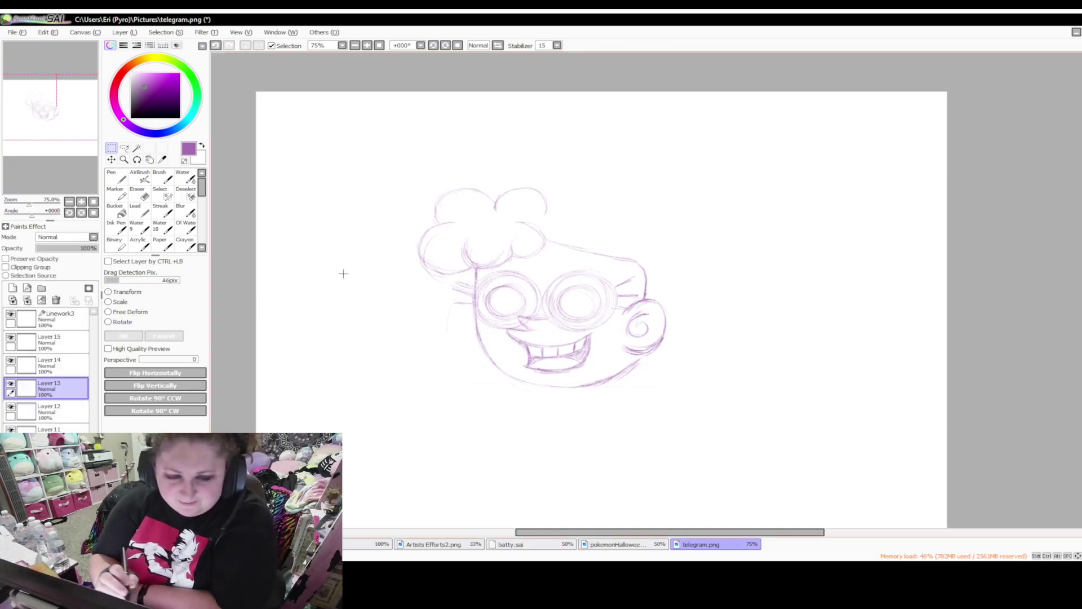
left_click(136, 213)
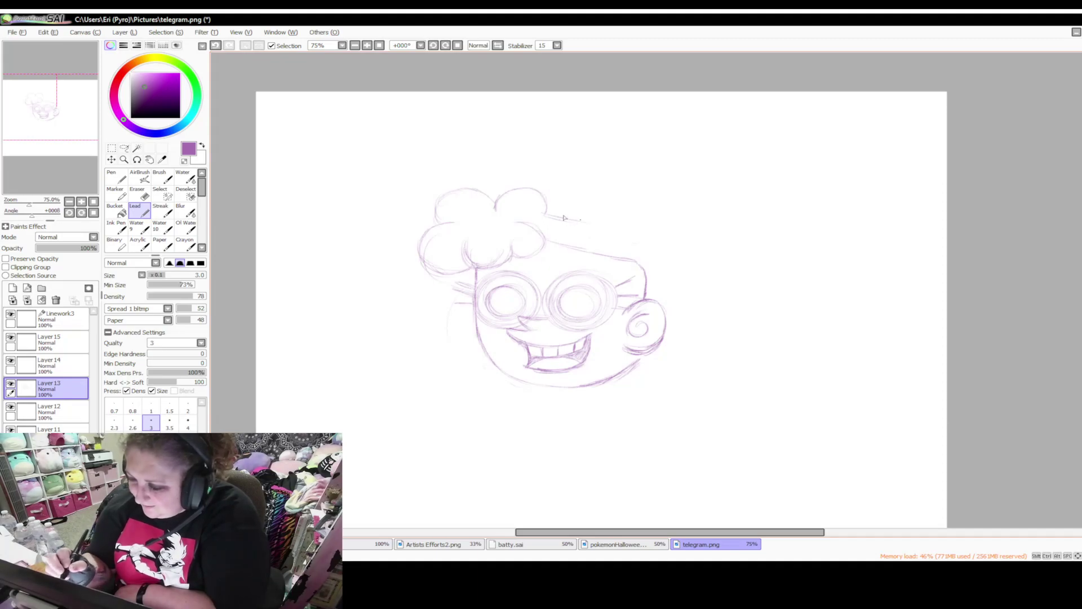
Sketch the hair's upper outline from the front curls back to the ear and large round curls behind the head
mouse_move(563, 219)
left_mouse_down()
mouse_move(651, 222)
mouse_move(664, 244)
mouse_move(664, 298)
mouse_move(647, 220)
left_mouse_up()
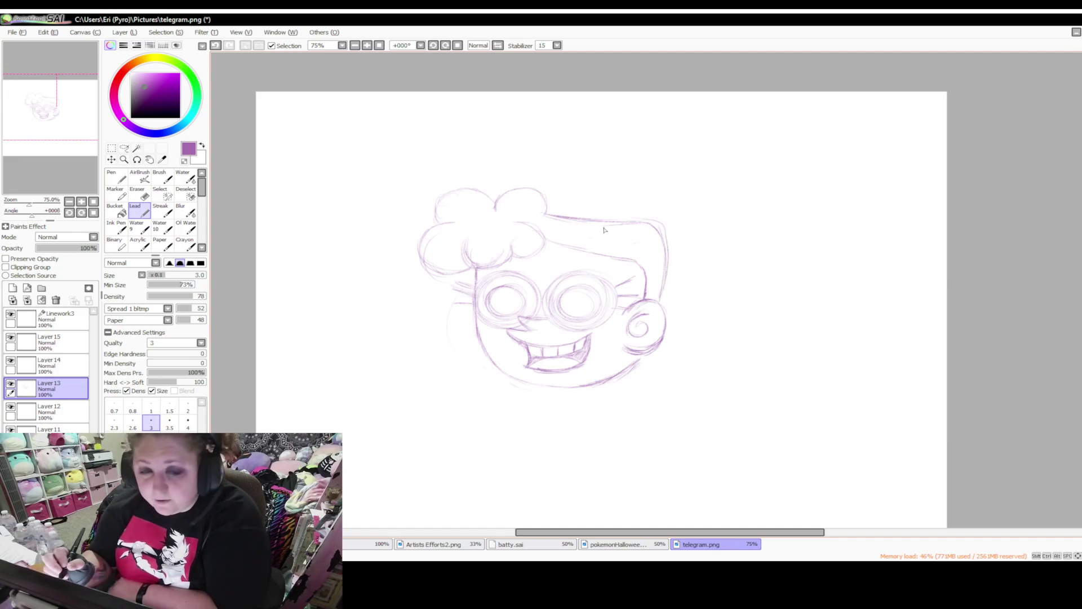
mouse_move(545, 215)
left_mouse_down()
mouse_move(631, 221)
mouse_move(659, 250)
left_mouse_up()
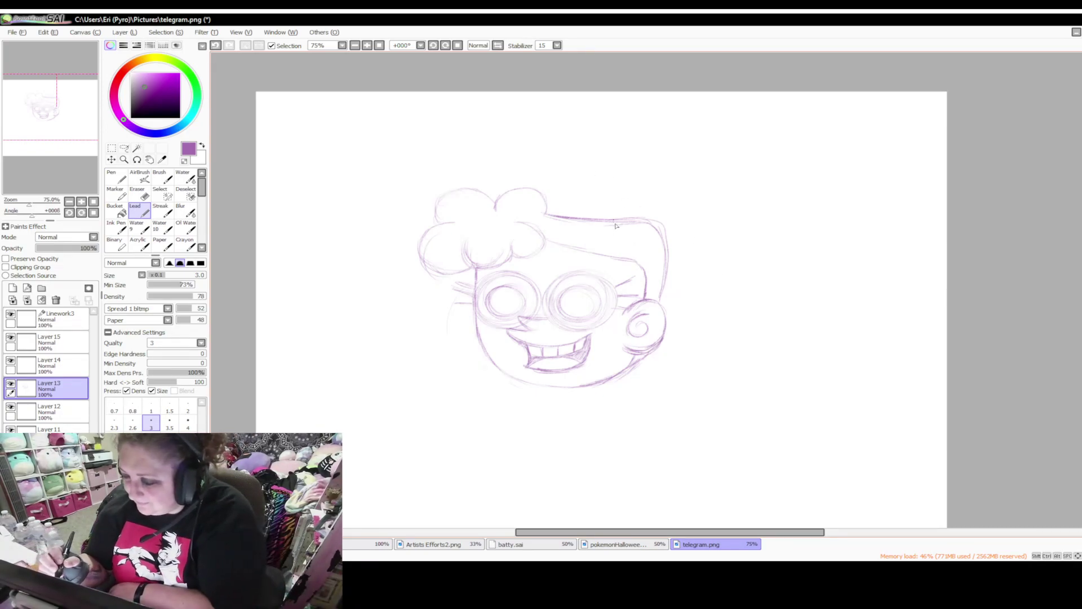
mouse_move(615, 220)
left_mouse_down()
mouse_move(615, 198)
mouse_move(600, 213)
mouse_move(615, 190)
mouse_move(600, 217)
mouse_move(631, 182)
mouse_move(636, 192)
mouse_move(620, 182)
mouse_move(631, 188)
mouse_move(630, 165)
mouse_move(657, 144)
mouse_move(683, 144)
mouse_move(638, 177)
mouse_move(656, 142)
mouse_move(688, 168)
mouse_move(687, 179)
mouse_move(691, 163)
mouse_move(728, 160)
mouse_move(745, 190)
mouse_move(750, 181)
mouse_move(726, 227)
mouse_move(739, 226)
mouse_move(747, 197)
mouse_move(705, 210)
mouse_move(746, 256)
mouse_move(720, 279)
left_mouse_up()
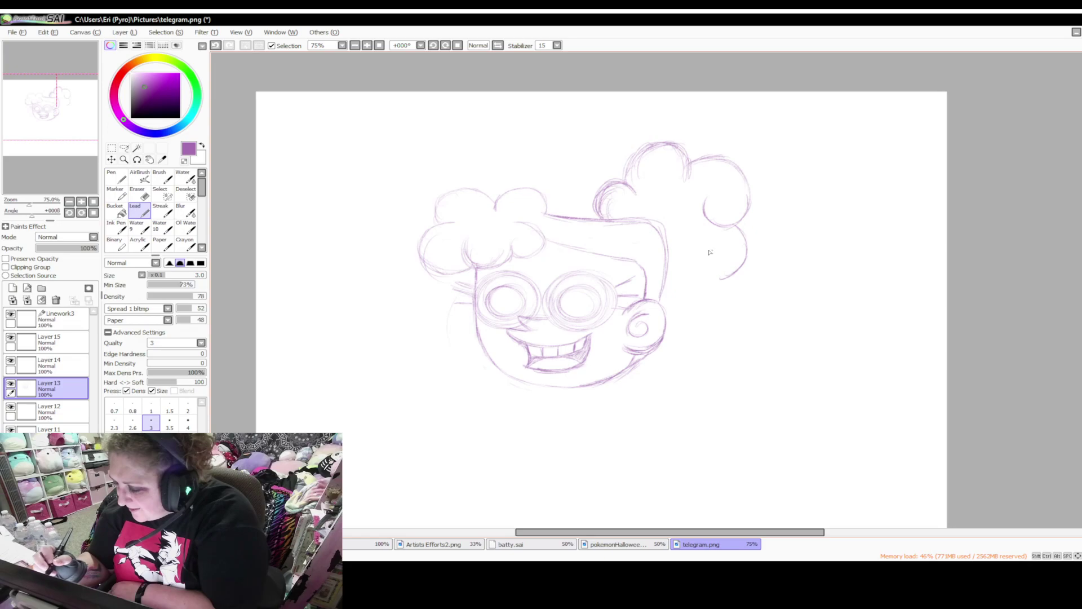
mouse_move(697, 240)
left_mouse_down()
mouse_move(708, 278)
mouse_move(731, 274)
left_mouse_up()
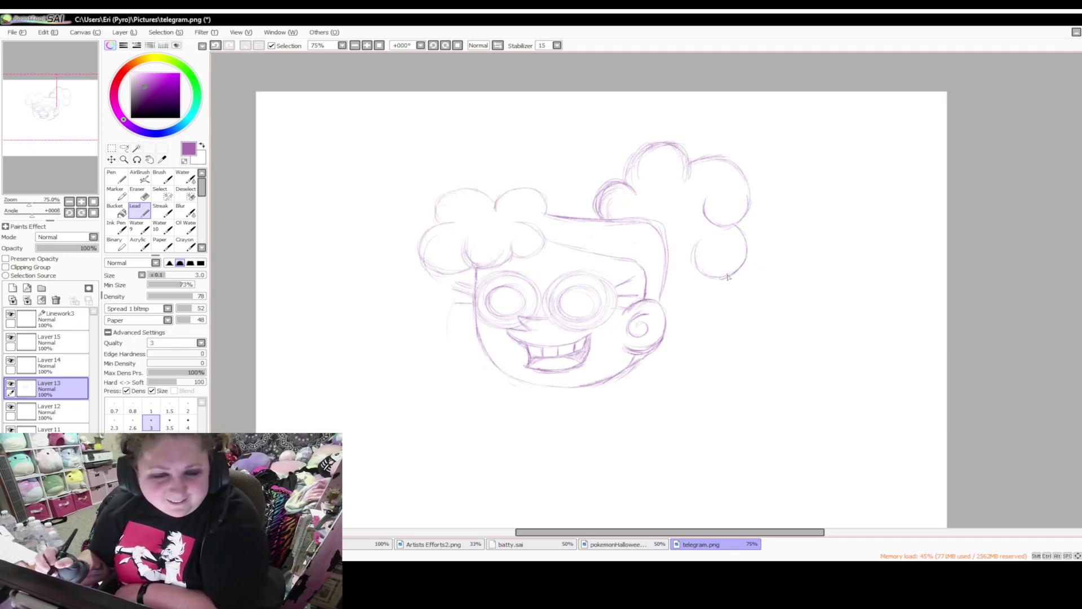
mouse_move(722, 279)
left_mouse_down()
mouse_move(724, 293)
mouse_move(664, 317)
mouse_move(709, 315)
mouse_move(724, 284)
mouse_move(697, 318)
mouse_move(665, 310)
mouse_move(685, 275)
left_mouse_up()
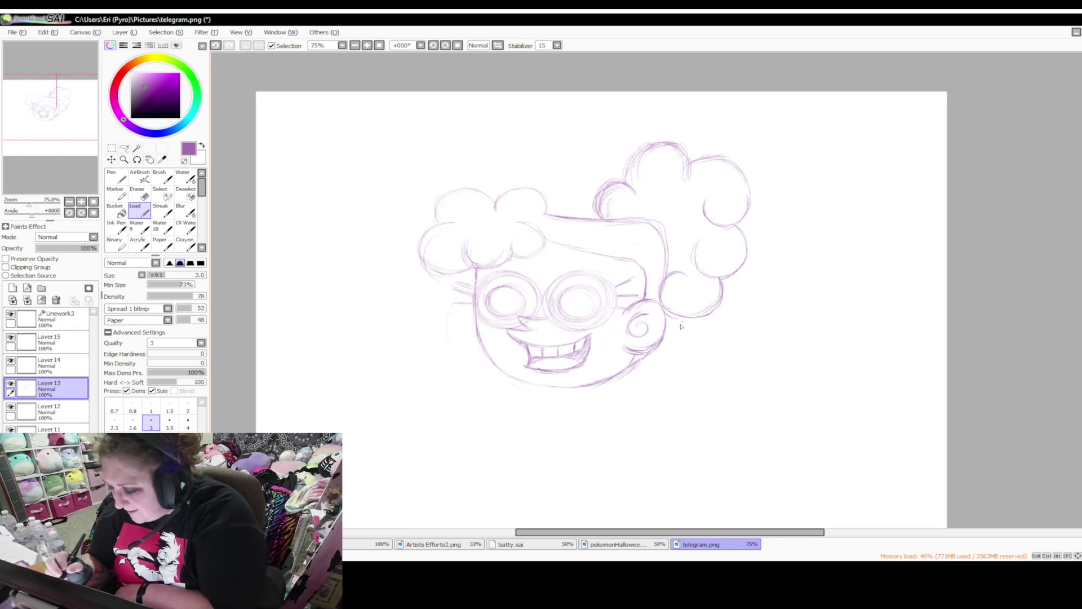
Sketch a small round curl with an inner swirl just below and behind the right ear
mouse_move(659, 367)
left_mouse_down()
mouse_move(645, 359)
mouse_move(661, 368)
left_mouse_up()
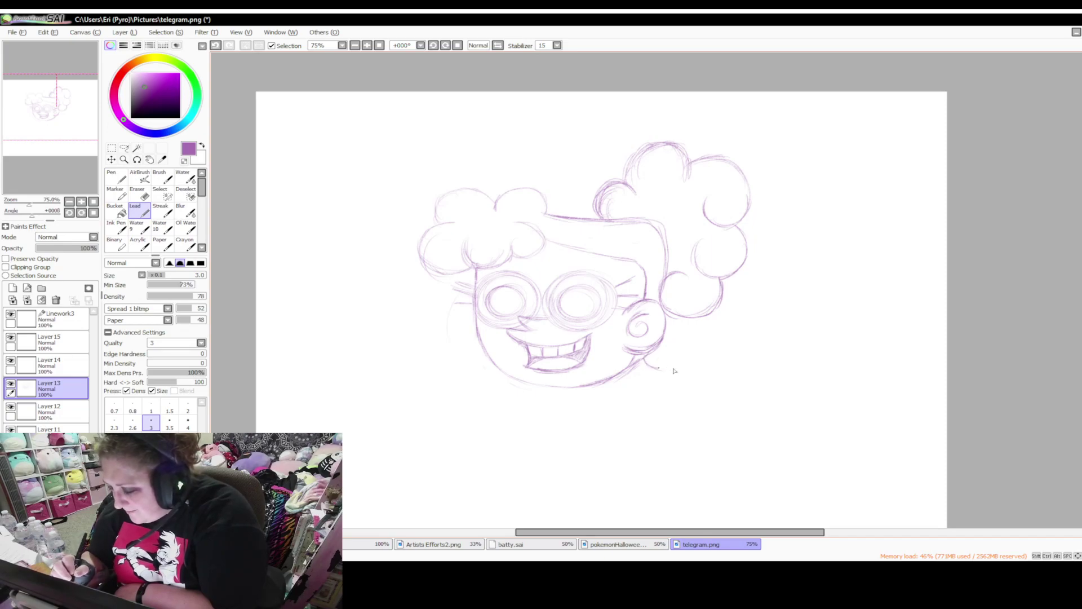
left_click_drag(684, 322, 670, 368)
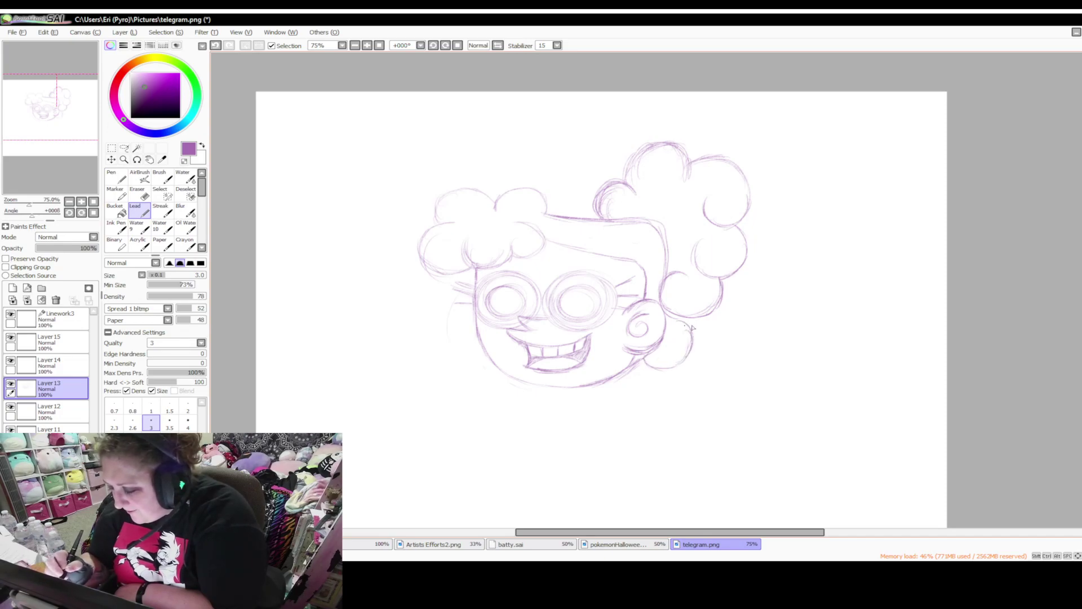
mouse_move(668, 316)
left_mouse_down()
mouse_move(698, 341)
mouse_move(675, 358)
mouse_move(672, 320)
left_mouse_up()
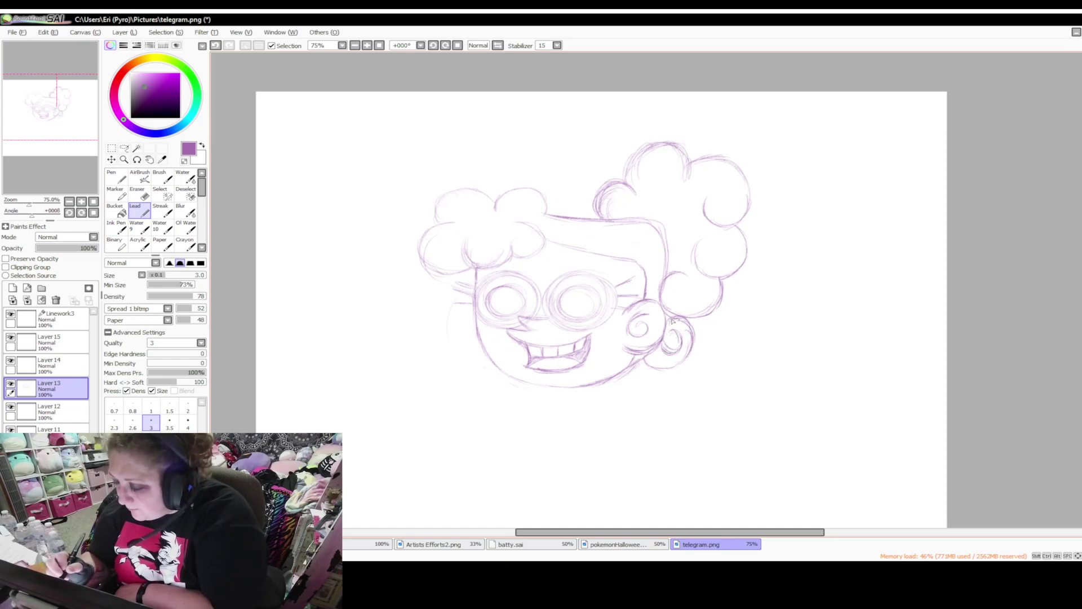
mouse_move(645, 354)
left_mouse_down()
mouse_move(675, 369)
mouse_move(690, 361)
left_mouse_up()
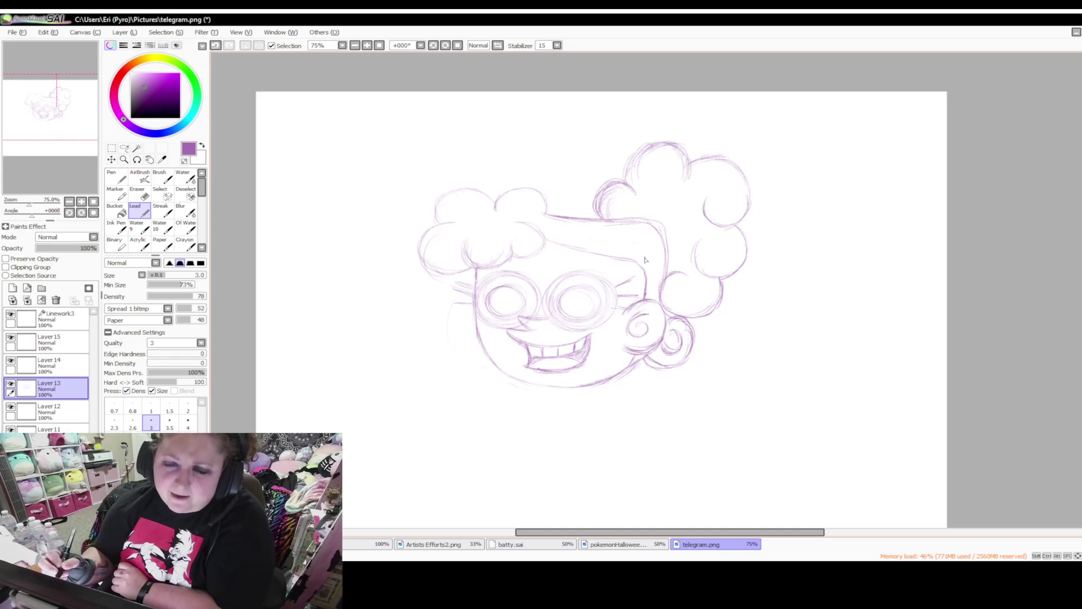
Sketch a small three-pointed crown floating above the head, between the front curls and the back curls
scroll(646, 260, "up", 1)
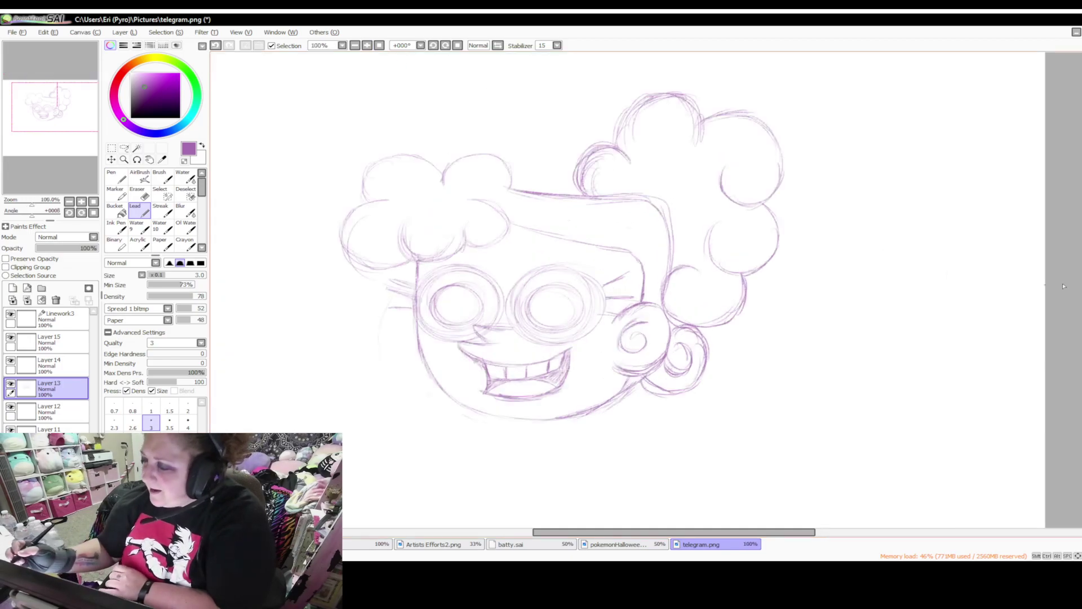
scroll(772, 216, "up", 2)
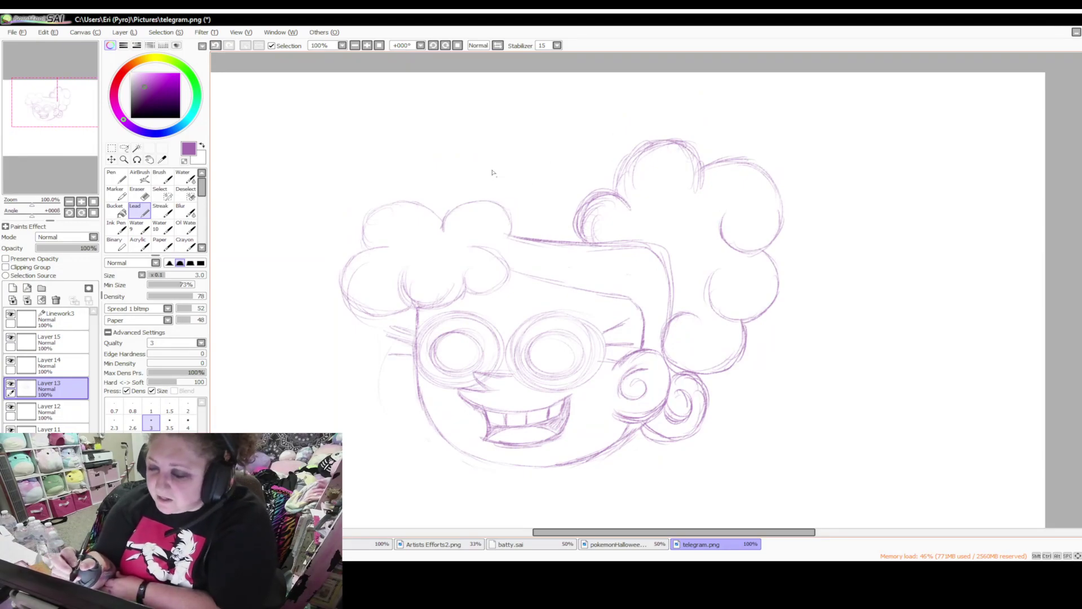
left_click_drag(490, 151, 504, 185)
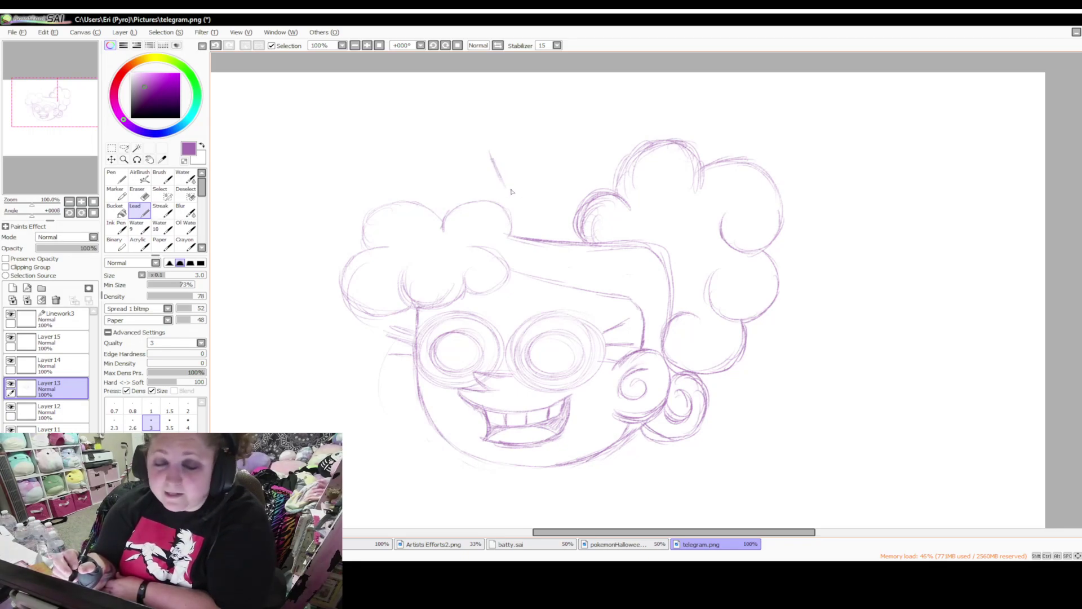
mouse_move(530, 190)
left_mouse_down()
mouse_move(509, 189)
mouse_move(566, 192)
left_mouse_up()
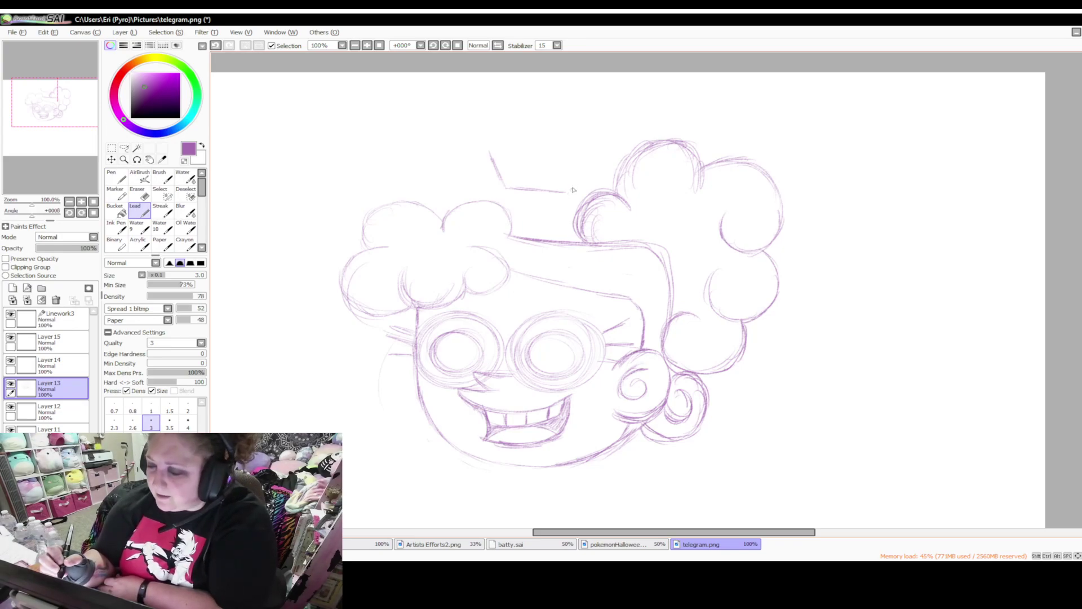
mouse_move(570, 193)
left_mouse_down()
mouse_move(581, 153)
mouse_move(545, 193)
left_mouse_up()
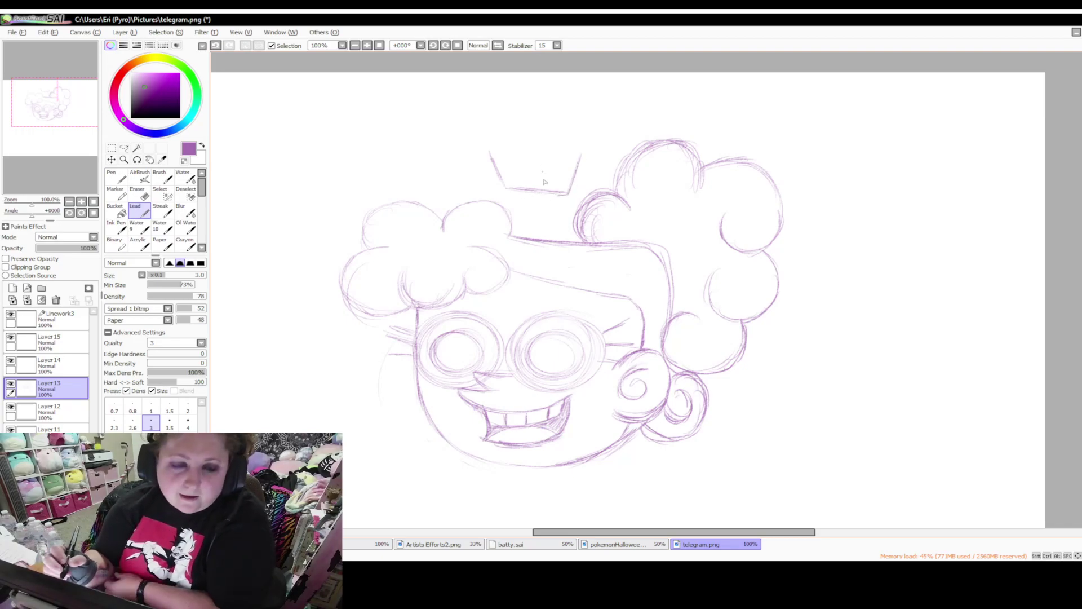
mouse_move(496, 163)
left_mouse_down()
mouse_move(483, 142)
mouse_move(524, 165)
mouse_move(539, 123)
mouse_move(556, 170)
left_mouse_up()
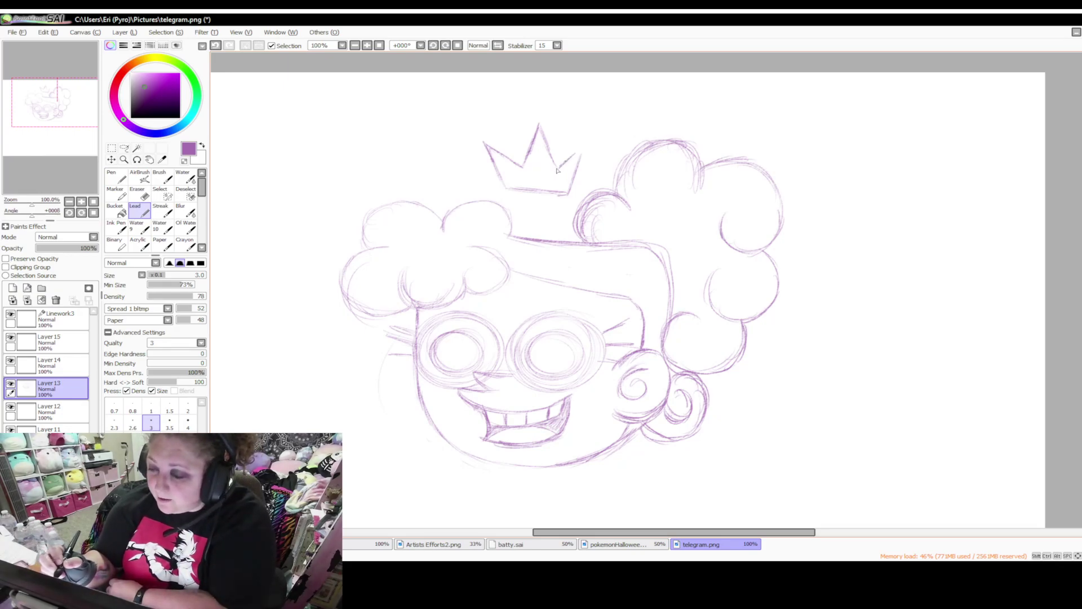
left_click_drag(560, 168, 583, 148)
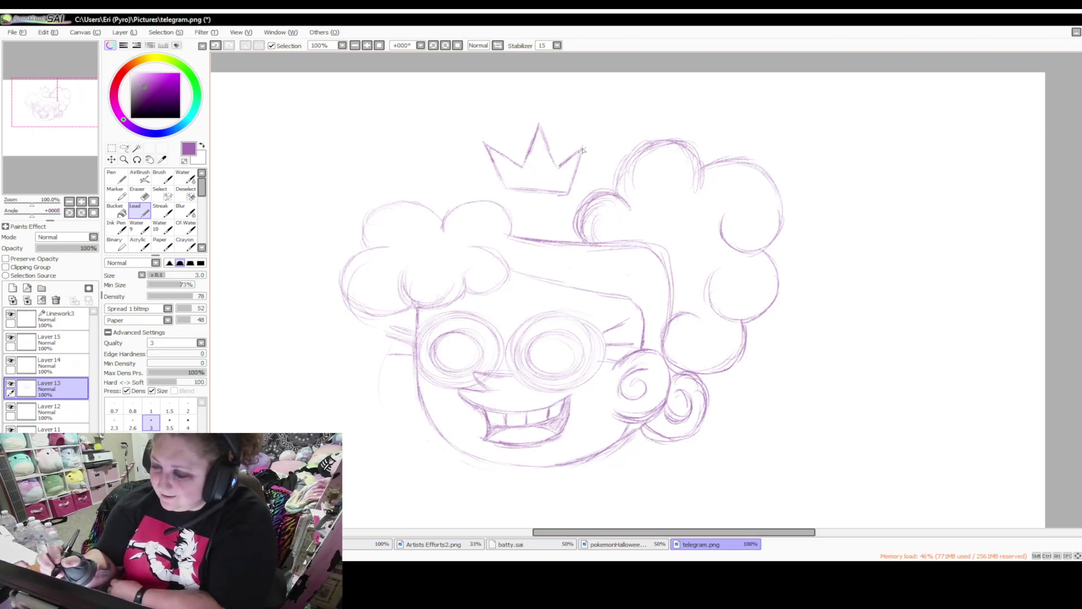
left_click_drag(584, 149, 575, 176)
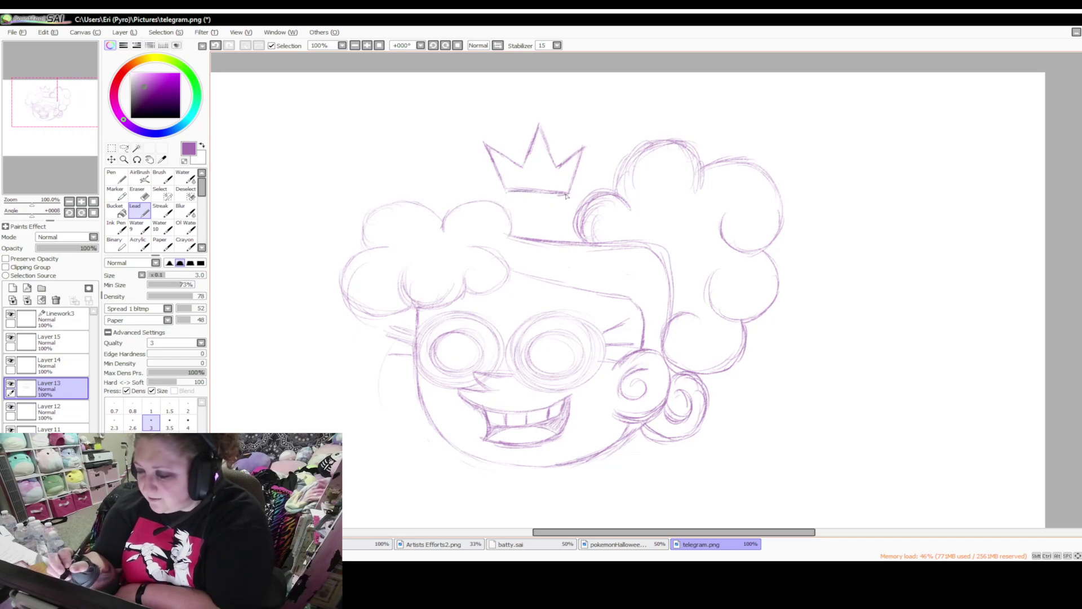
Sketch a short torso beneath the chin with a curved hem and a wide sleeve angling up toward the right ear
scroll(589, 224, "down", 4)
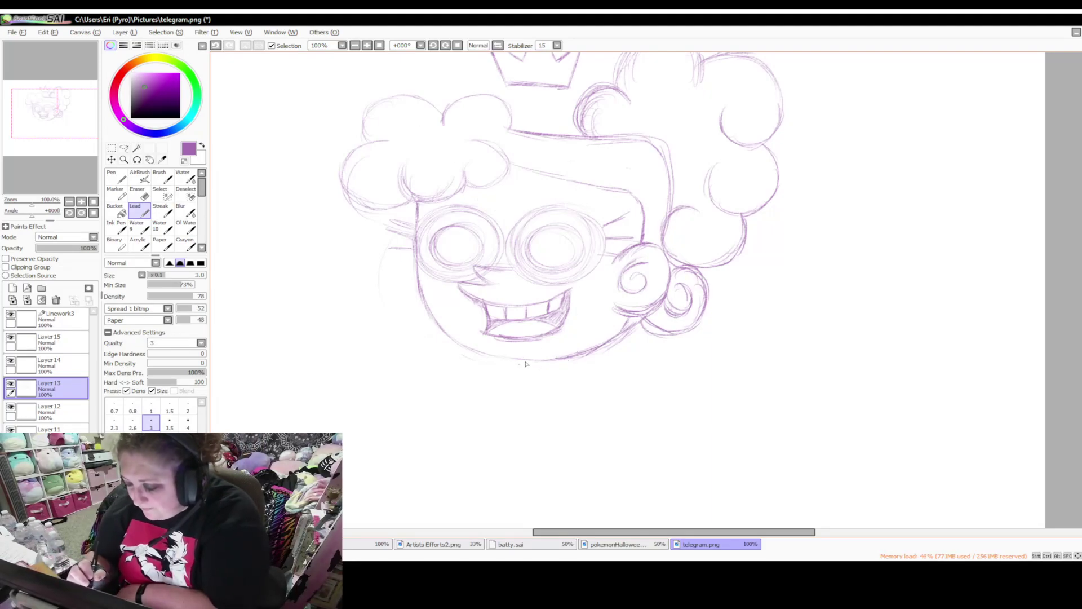
left_click_drag(510, 359, 505, 396)
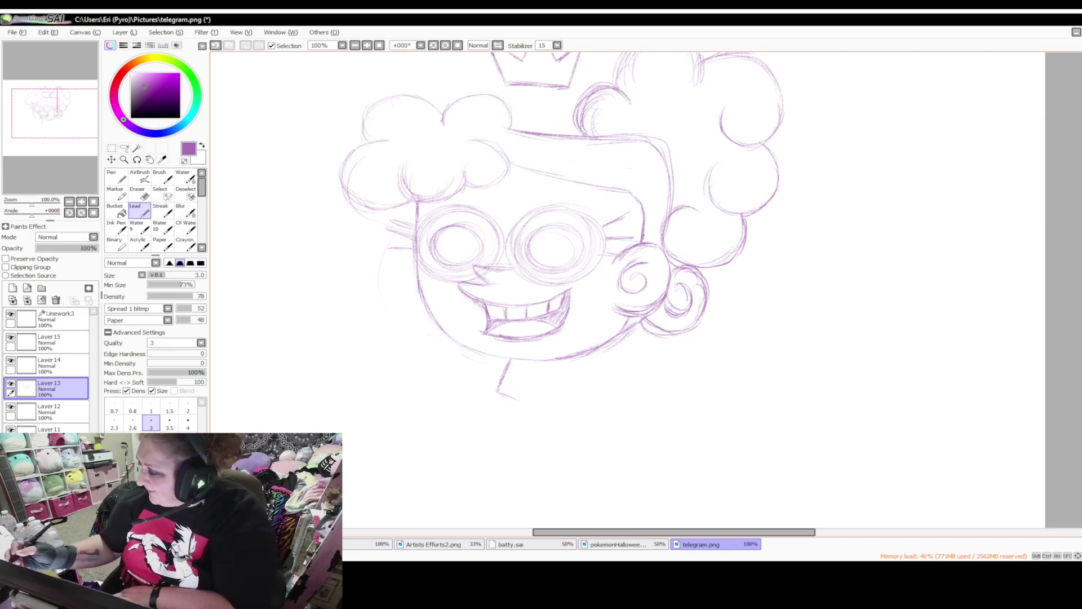
scroll(741, 348, "down", 3)
scroll(983, 302, "down", 2)
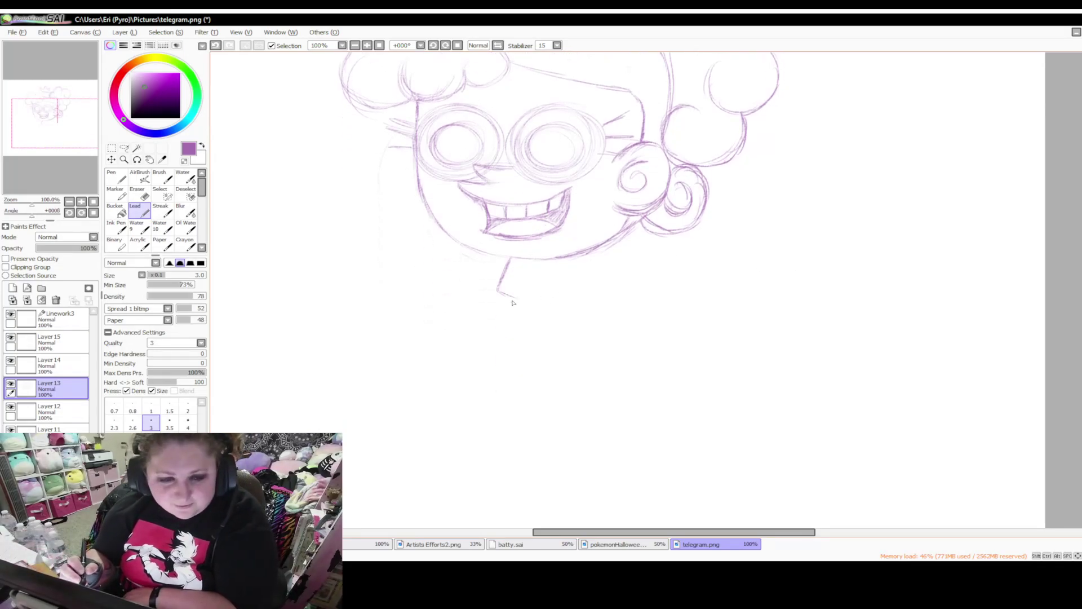
mouse_move(528, 300)
left_mouse_down()
mouse_move(503, 291)
mouse_move(499, 355)
mouse_move(620, 348)
left_mouse_up()
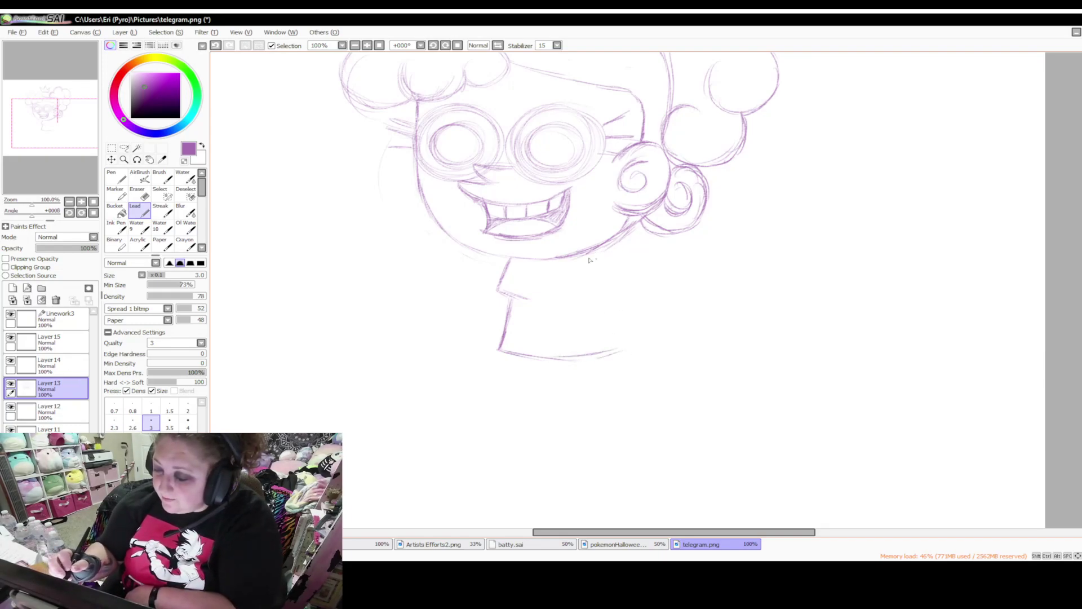
mouse_move(599, 254)
left_mouse_down()
mouse_move(647, 244)
mouse_move(604, 257)
left_mouse_up()
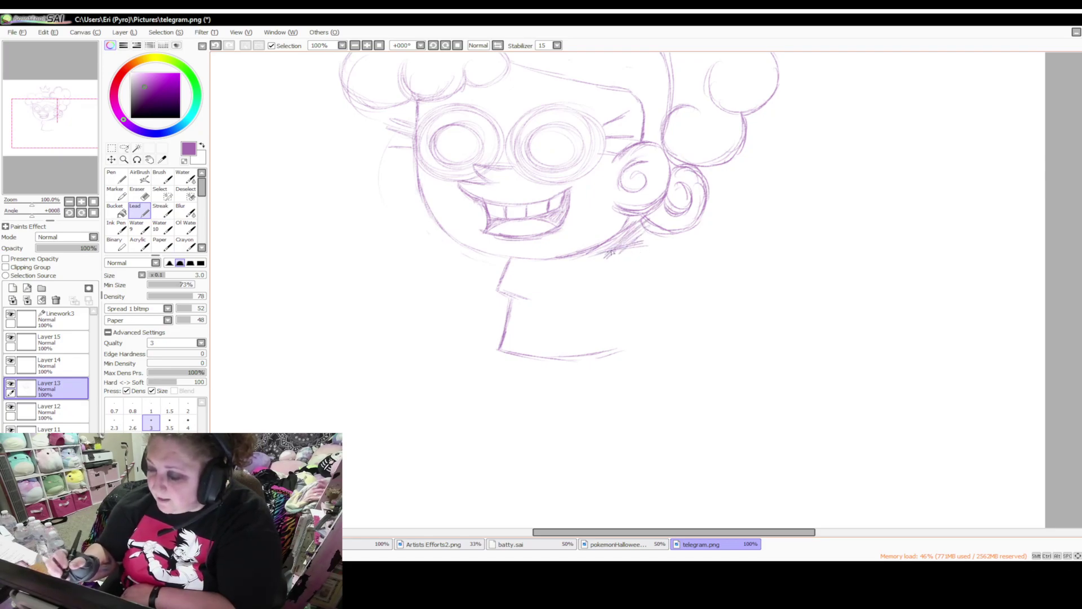
mouse_move(646, 223)
left_mouse_down()
mouse_move(600, 258)
mouse_move(683, 247)
mouse_move(608, 309)
mouse_move(639, 340)
mouse_move(571, 361)
left_mouse_up()
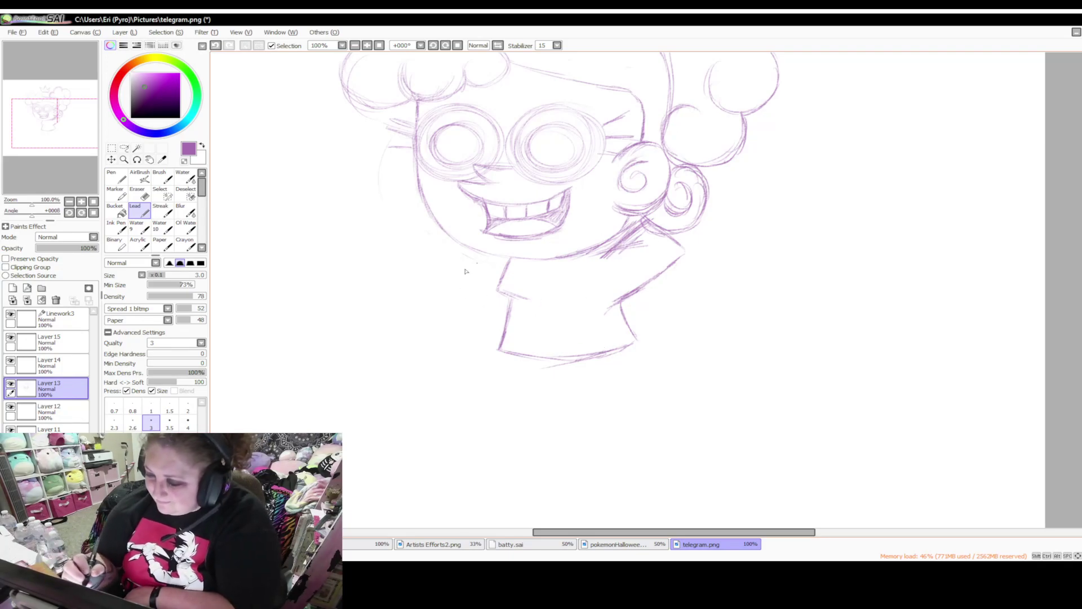
Sketch the left sleeve and arm rising along the cheek, and add the far ear on the left side of the face
mouse_move(502, 311)
left_mouse_down()
mouse_move(461, 273)
mouse_move(480, 255)
mouse_move(461, 271)
left_mouse_up()
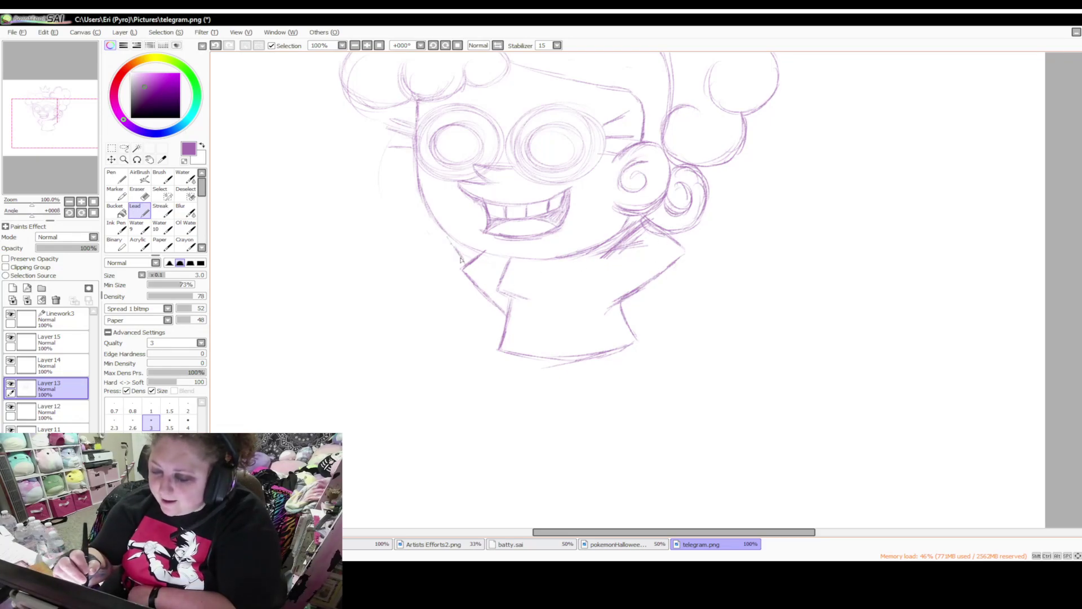
left_click_drag(426, 215, 464, 266)
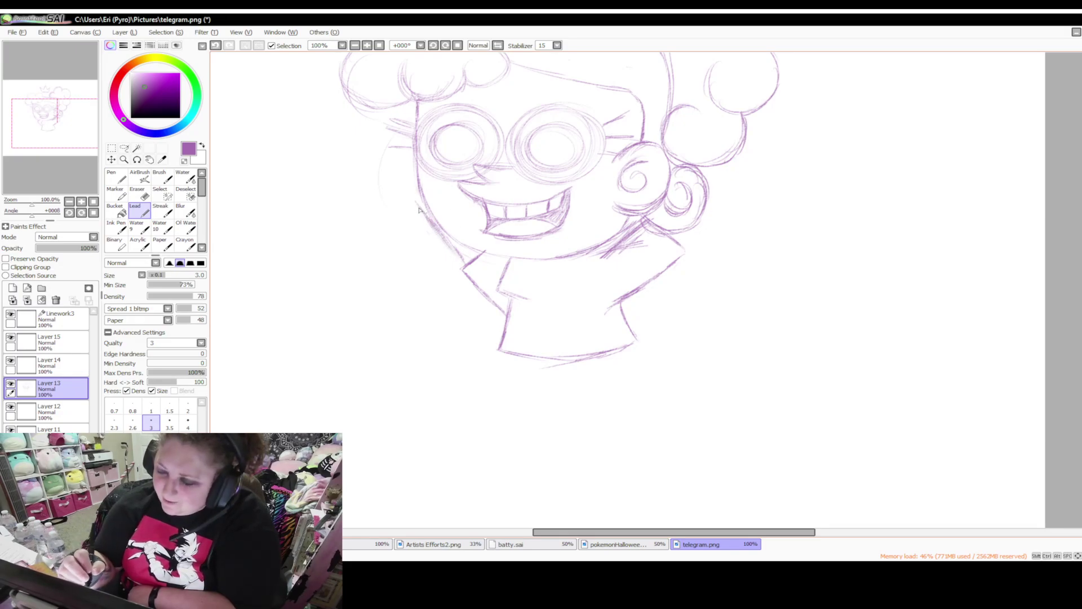
mouse_move(417, 206)
left_mouse_down()
mouse_move(382, 178)
mouse_move(389, 157)
mouse_move(403, 162)
mouse_move(410, 190)
mouse_move(396, 183)
mouse_move(406, 189)
mouse_move(403, 151)
left_mouse_up()
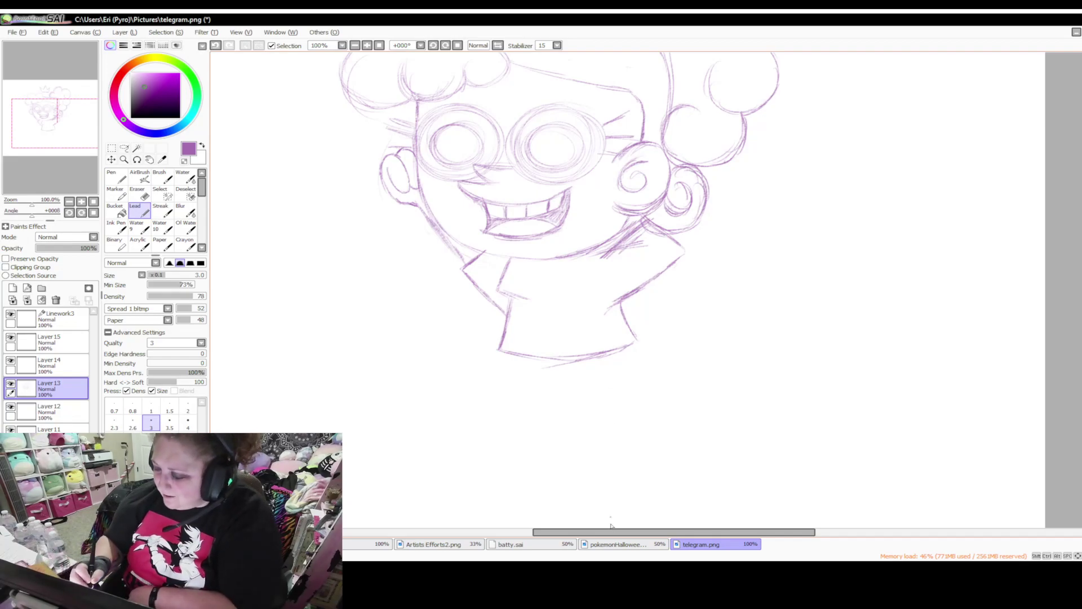
Sketch a raised forearm from the right sleeve across the small curl, and erase the curl lines inside it with the size 20 Eraser
left_click_drag(612, 532, 637, 532)
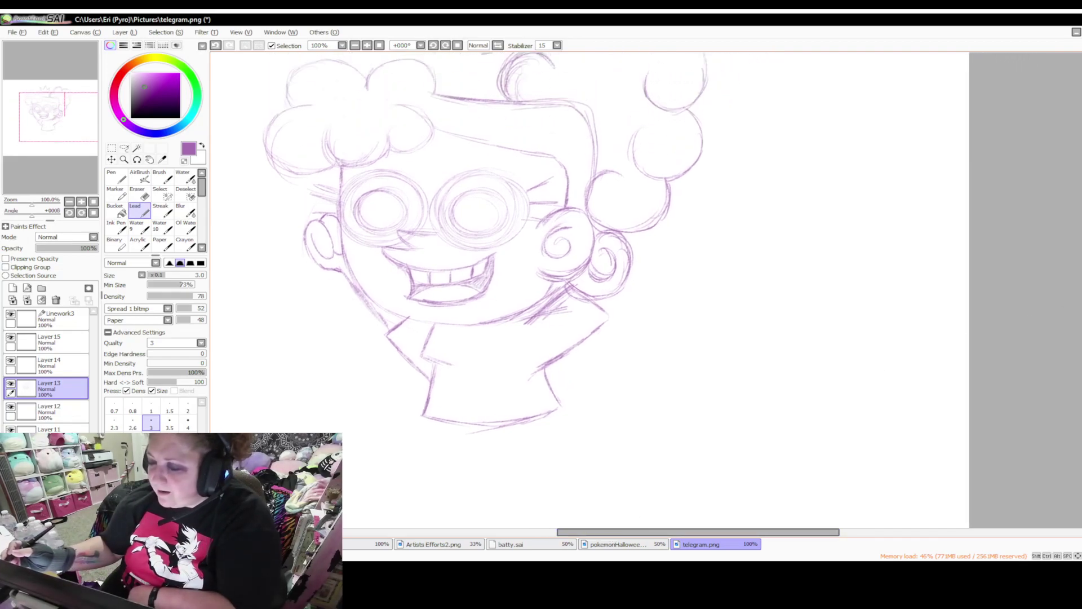
scroll(603, 276, "up", 1)
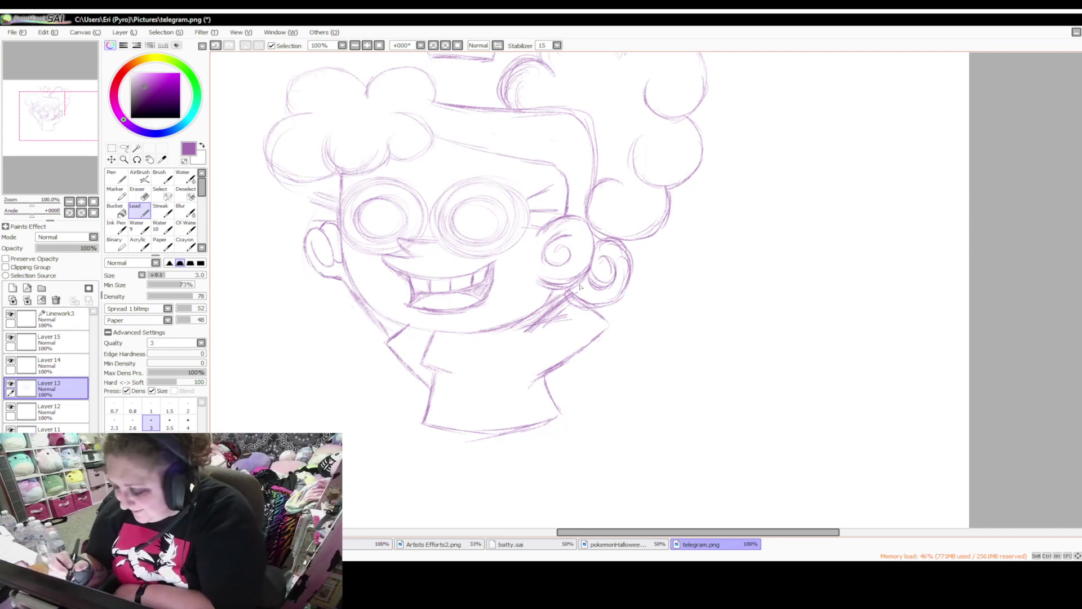
left_click_drag(583, 291, 621, 222)
left_click_drag(593, 269, 619, 228)
left_click_drag(602, 309, 641, 245)
left_click_drag(617, 285, 642, 240)
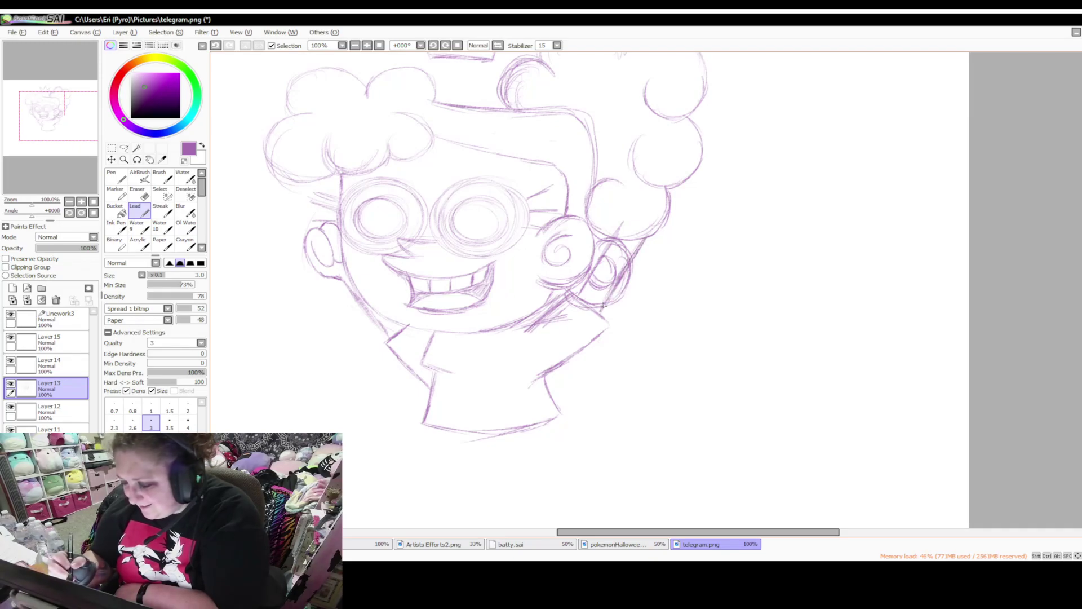
key("e")
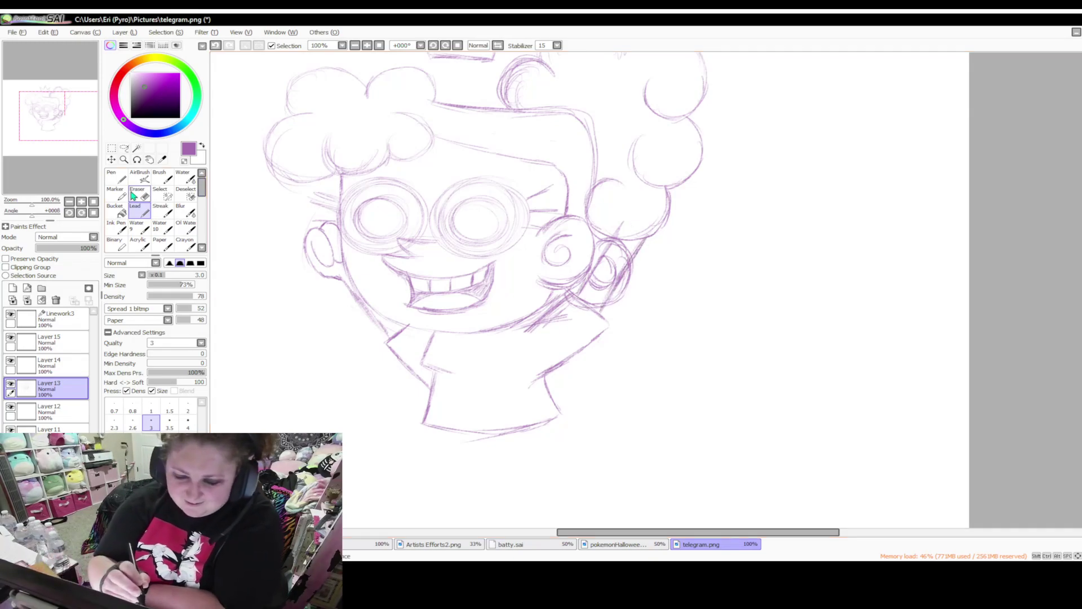
mouse_move(614, 249)
left_mouse_down()
mouse_move(606, 279)
mouse_move(624, 256)
mouse_move(588, 295)
mouse_move(597, 283)
mouse_move(629, 293)
mouse_move(654, 234)
mouse_move(621, 236)
left_mouse_up()
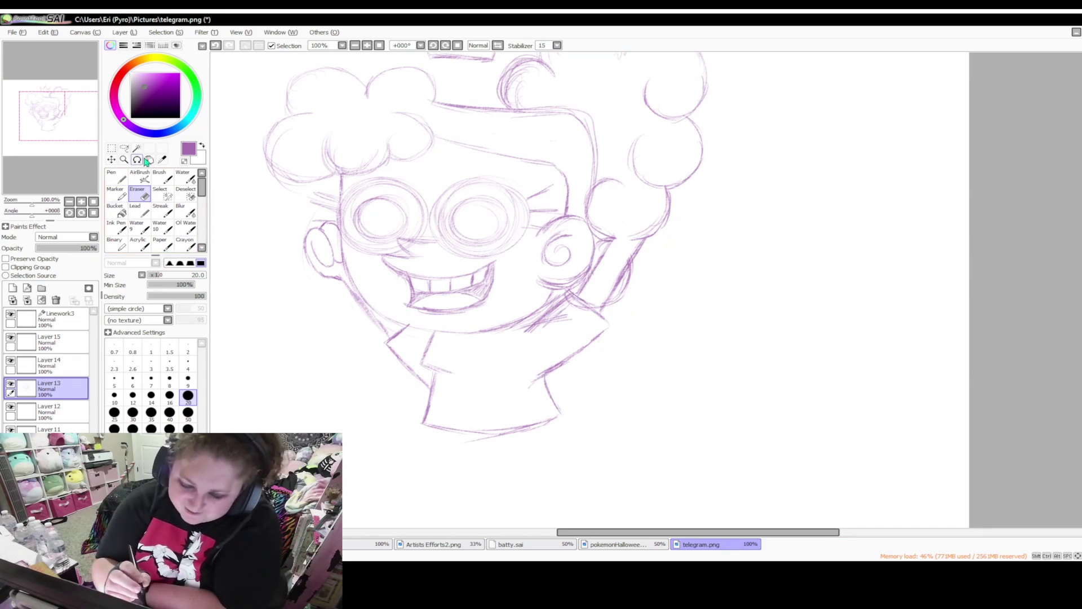
Sketch a hand with curled, rounded fingers at the end of the raised right forearm with the Lead tool
left_click(142, 212)
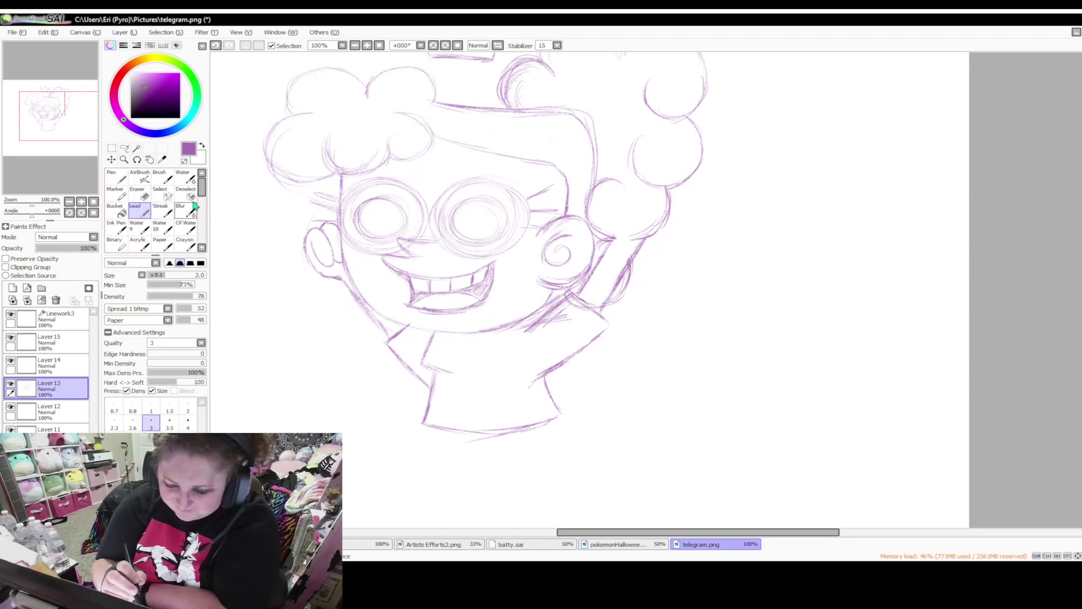
mouse_move(601, 222)
left_mouse_down()
mouse_move(606, 204)
mouse_move(626, 211)
mouse_move(622, 231)
mouse_move(613, 221)
left_mouse_up()
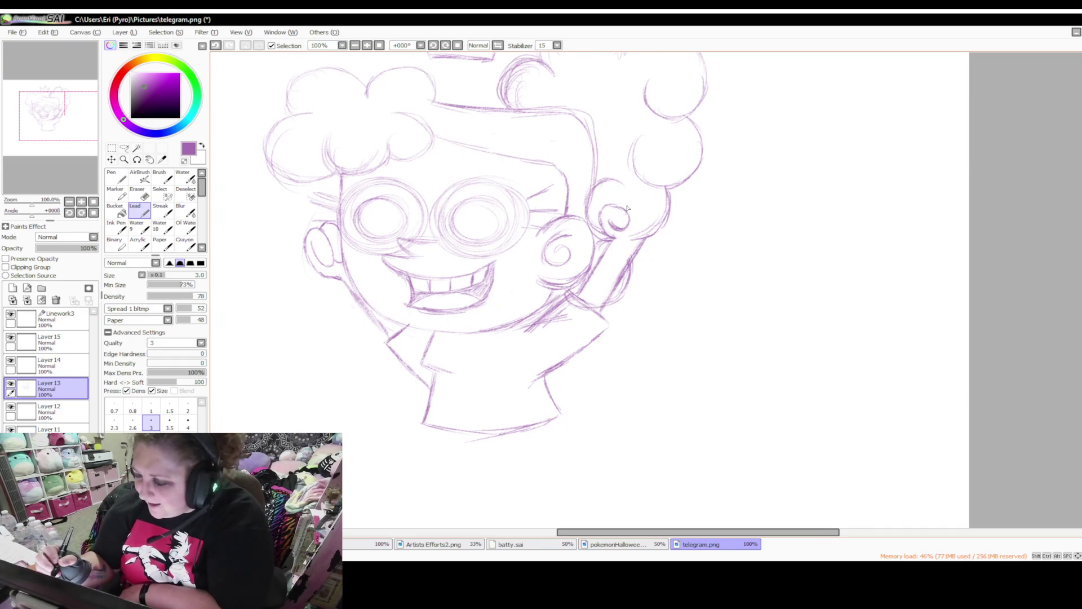
left_click_drag(624, 203, 637, 191)
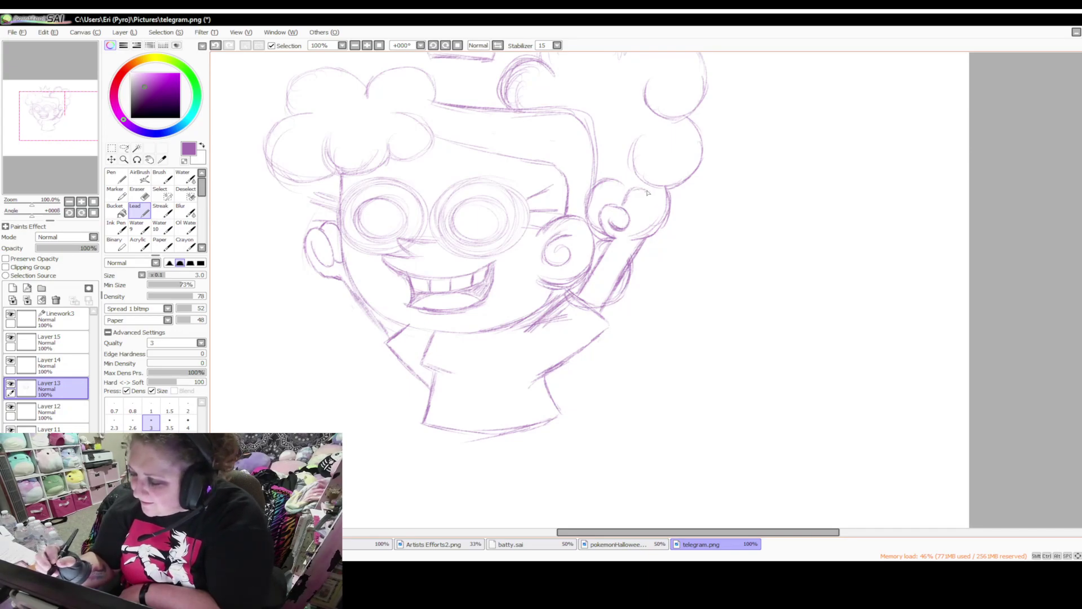
mouse_move(640, 190)
left_mouse_down()
mouse_move(649, 209)
mouse_move(630, 221)
mouse_move(651, 203)
mouse_move(666, 208)
mouse_move(661, 222)
mouse_move(638, 225)
mouse_move(656, 242)
left_mouse_up()
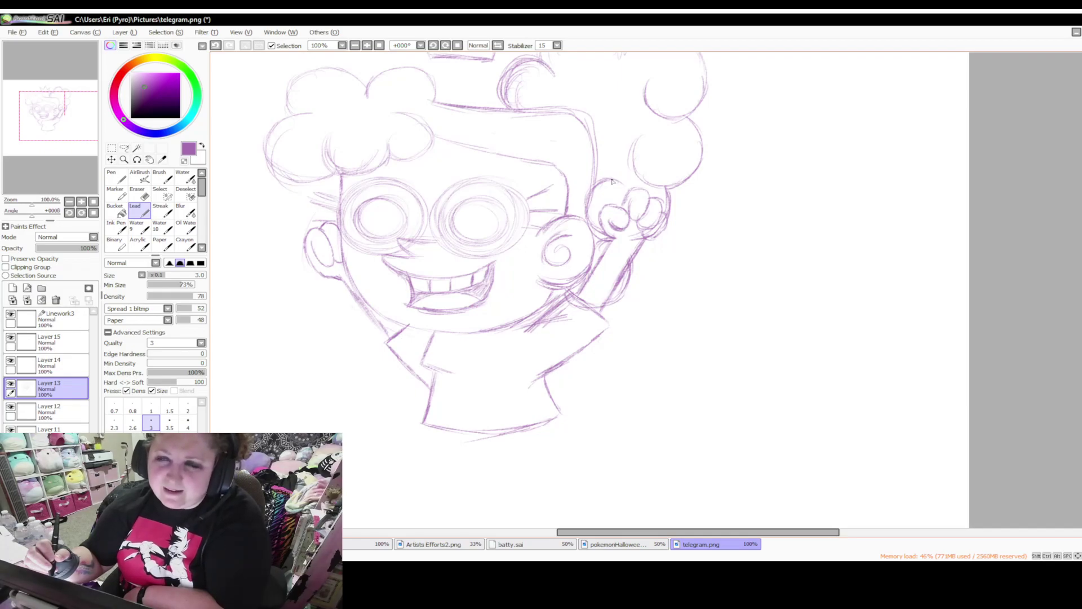
Sketch a thin wand handle passing diagonally through the raised hand with the Lead tool, ending in a squared lower tip
mouse_move(610, 189)
left_mouse_down()
mouse_move(615, 204)
mouse_move(602, 174)
mouse_move(619, 209)
mouse_move(609, 171)
mouse_move(602, 203)
mouse_move(646, 275)
mouse_move(662, 259)
left_mouse_up()
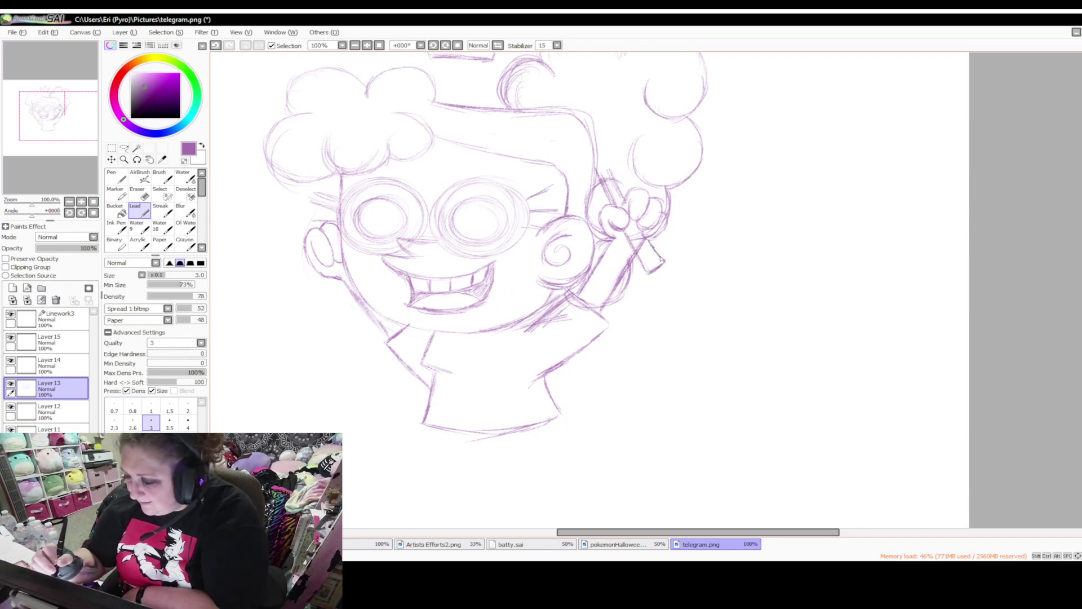
mouse_move(589, 121)
left_mouse_down()
mouse_move(584, 139)
mouse_move(608, 122)
mouse_move(565, 144)
mouse_move(583, 153)
mouse_move(633, 114)
mouse_move(626, 147)
mouse_move(589, 159)
mouse_move(587, 194)
mouse_move(625, 149)
left_mouse_up()
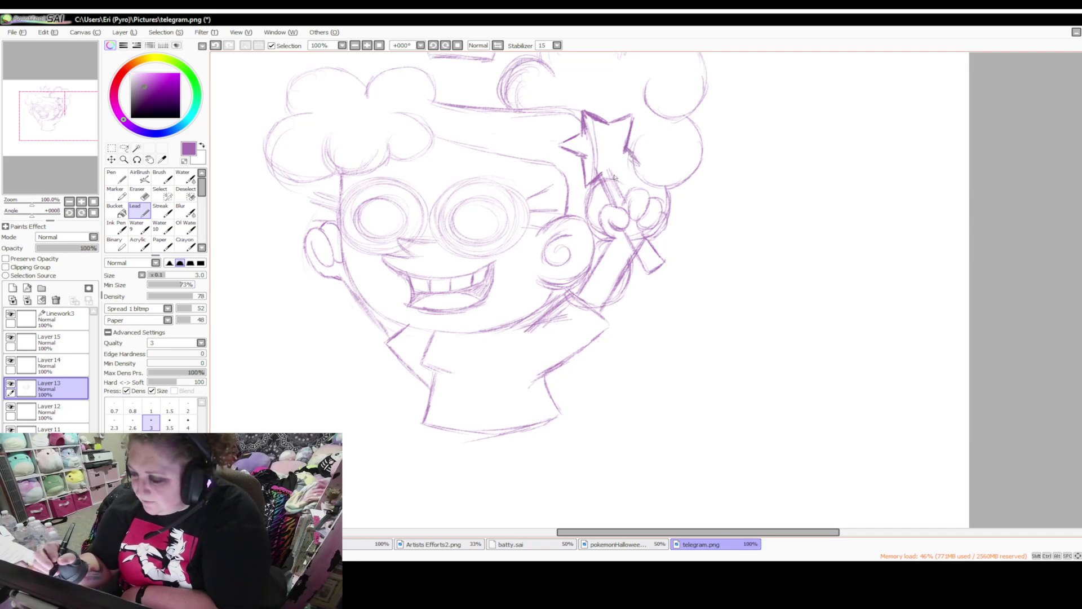
left_click_drag(620, 191, 613, 173)
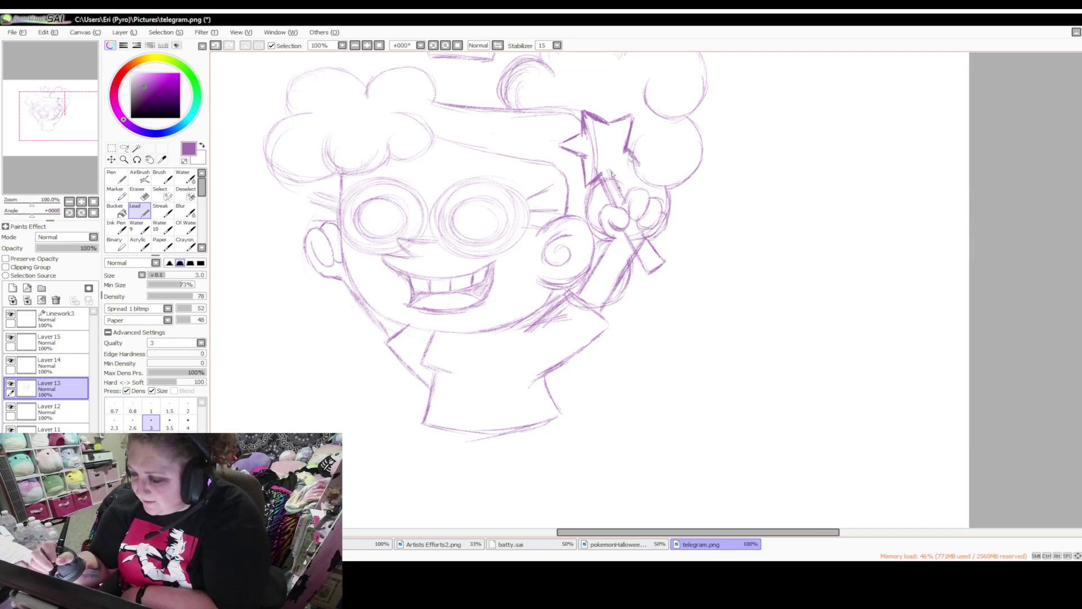
left_click(217, 47)
left_click(218, 48)
left_click(218, 48)
left_click(218, 49)
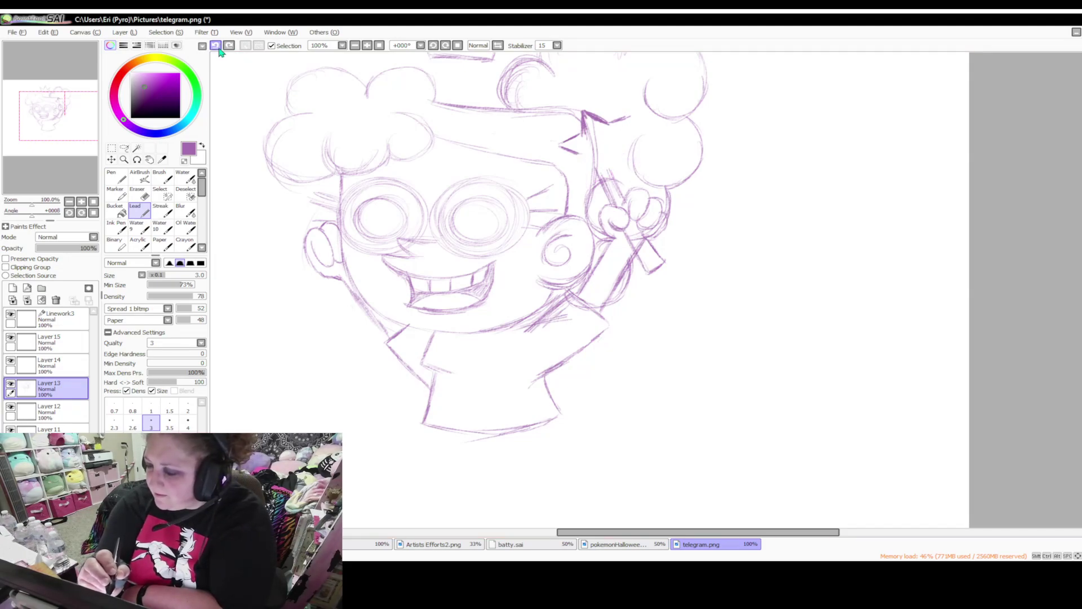
left_click(219, 50)
left_click(220, 50)
left_click(220, 49)
left_click(220, 50)
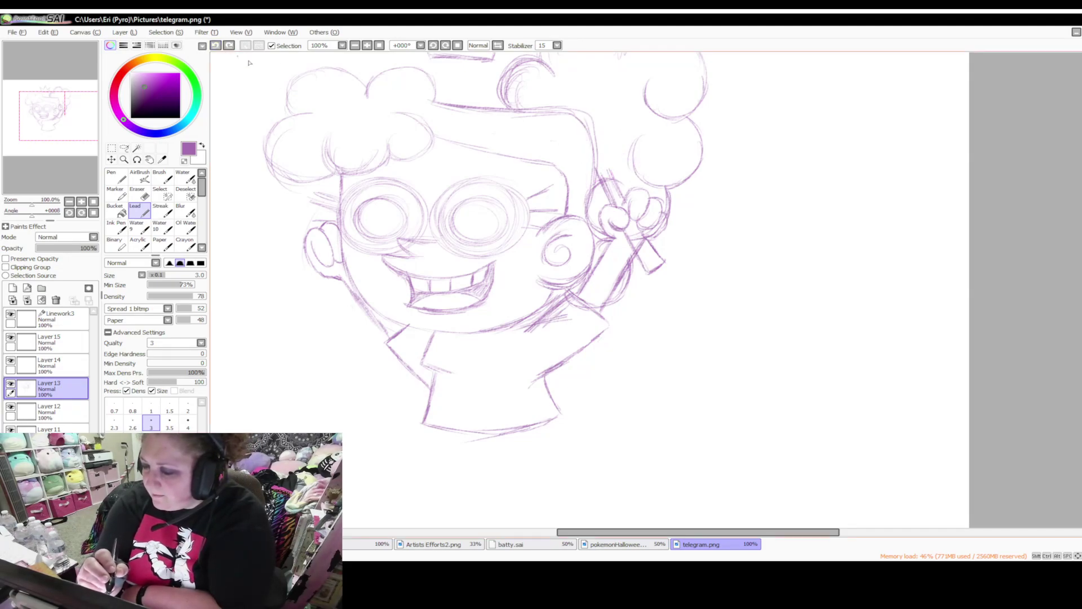
Sketch a tilted five-pointed star at the wand's upper end, overlapping the hair outline beside the raised hand
mouse_move(580, 112)
left_mouse_down()
mouse_move(578, 135)
mouse_move(578, 115)
mouse_move(599, 125)
mouse_move(549, 156)
mouse_move(581, 161)
left_mouse_up()
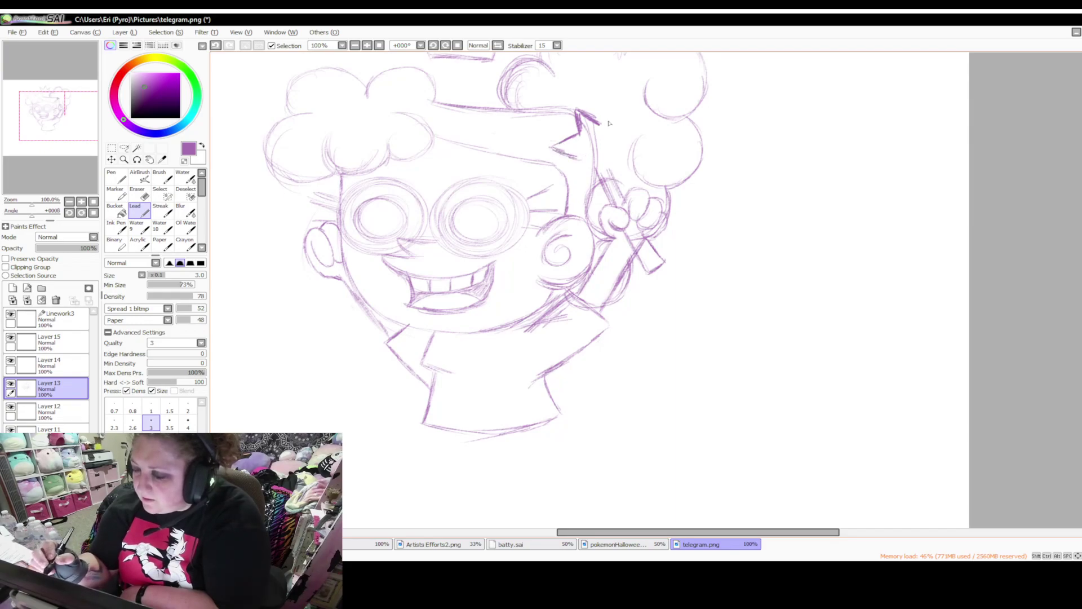
mouse_move(600, 125)
left_mouse_down()
mouse_move(620, 120)
mouse_move(619, 153)
mouse_move(581, 191)
left_mouse_up()
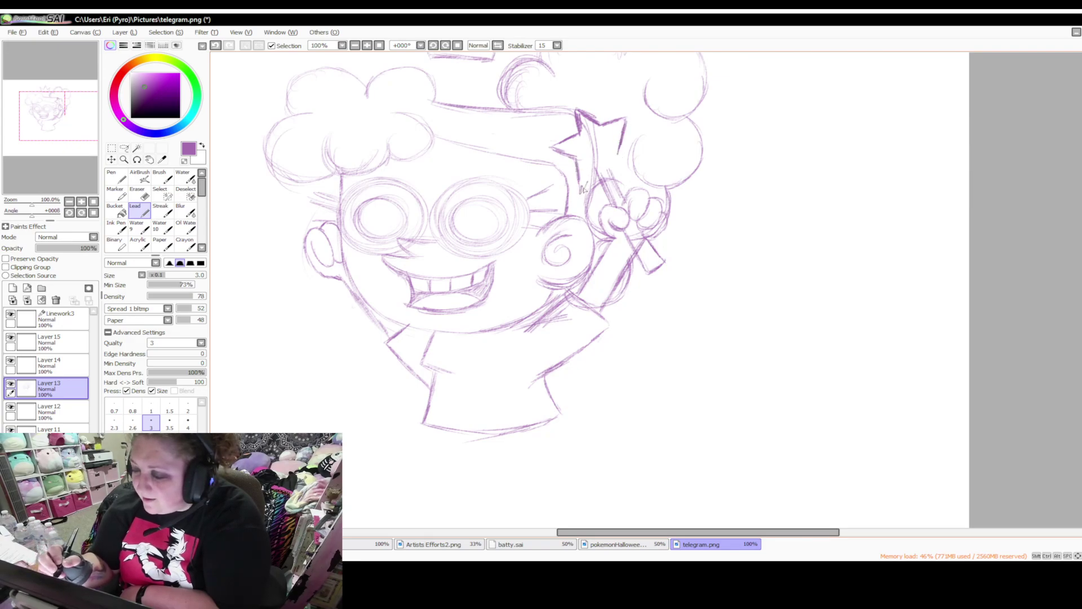
mouse_move(620, 152)
left_mouse_down()
mouse_move(637, 166)
mouse_move(599, 174)
left_mouse_up()
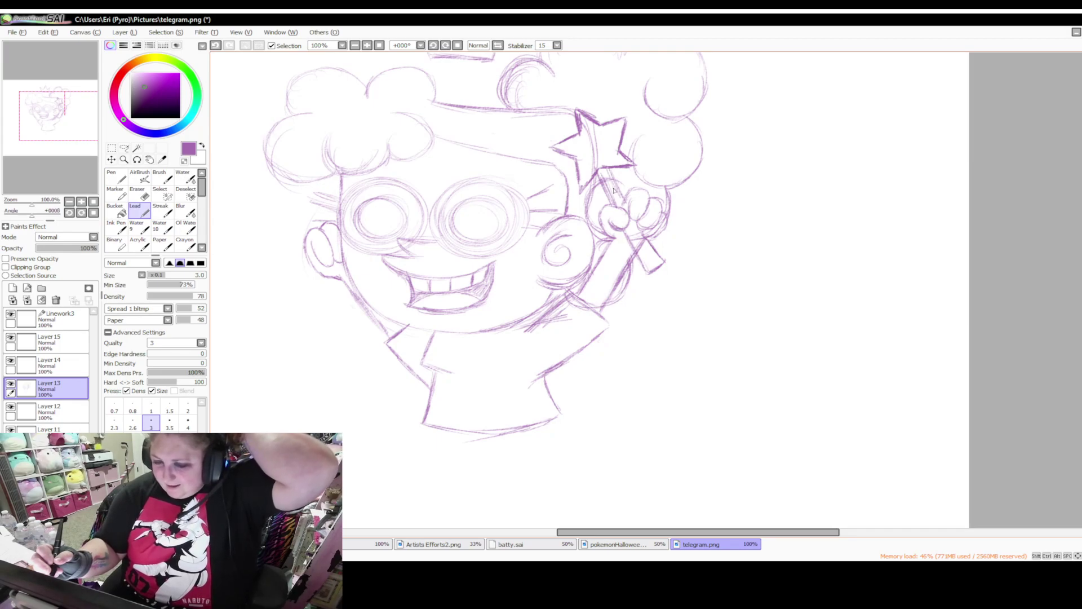
Erase the overlapping sketch lines inside the wand handle, hand and star with the size 9 Eraser
left_click(138, 193)
left_click(188, 394)
left_click(188, 381)
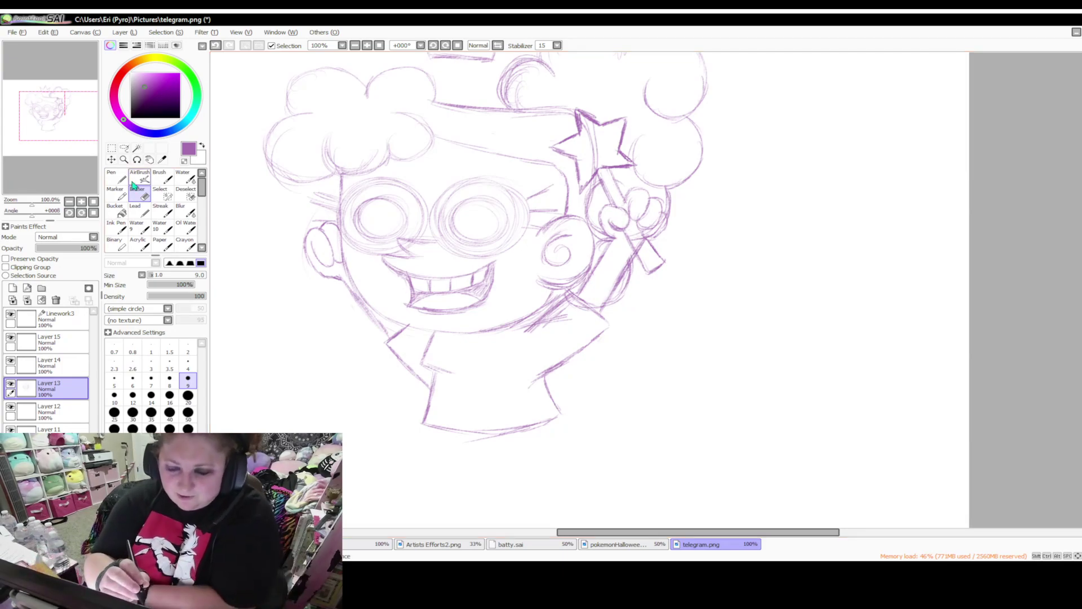
left_click(139, 210)
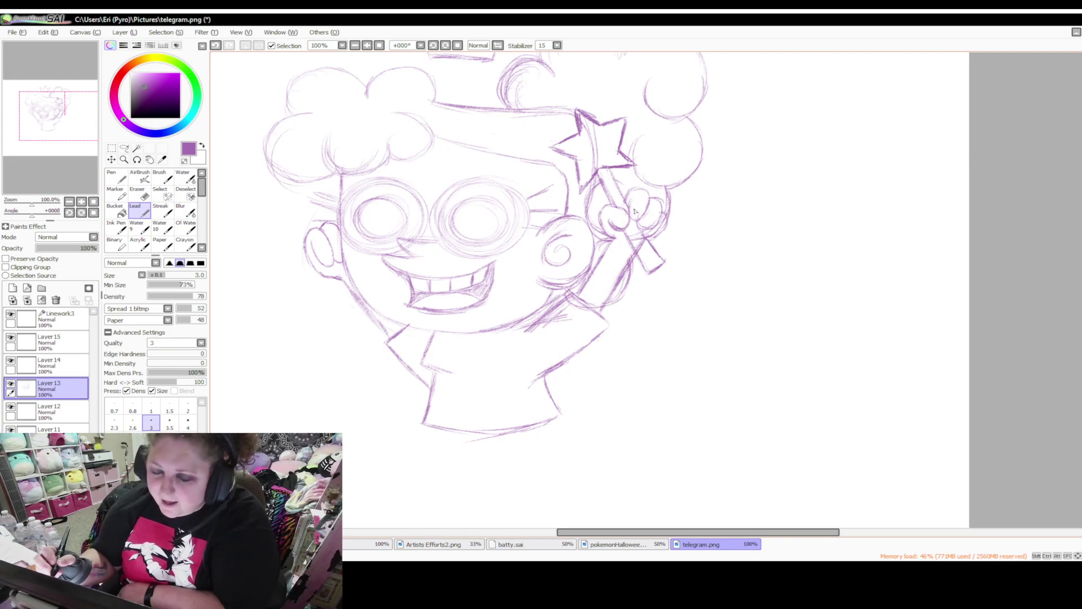
left_click(140, 193)
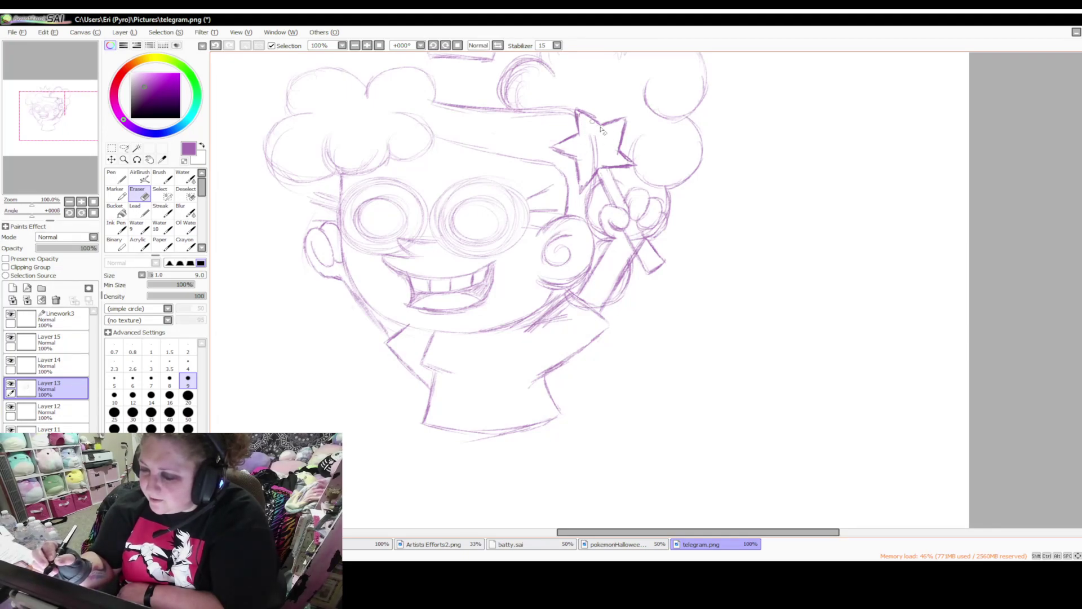
left_click_drag(589, 141, 608, 165)
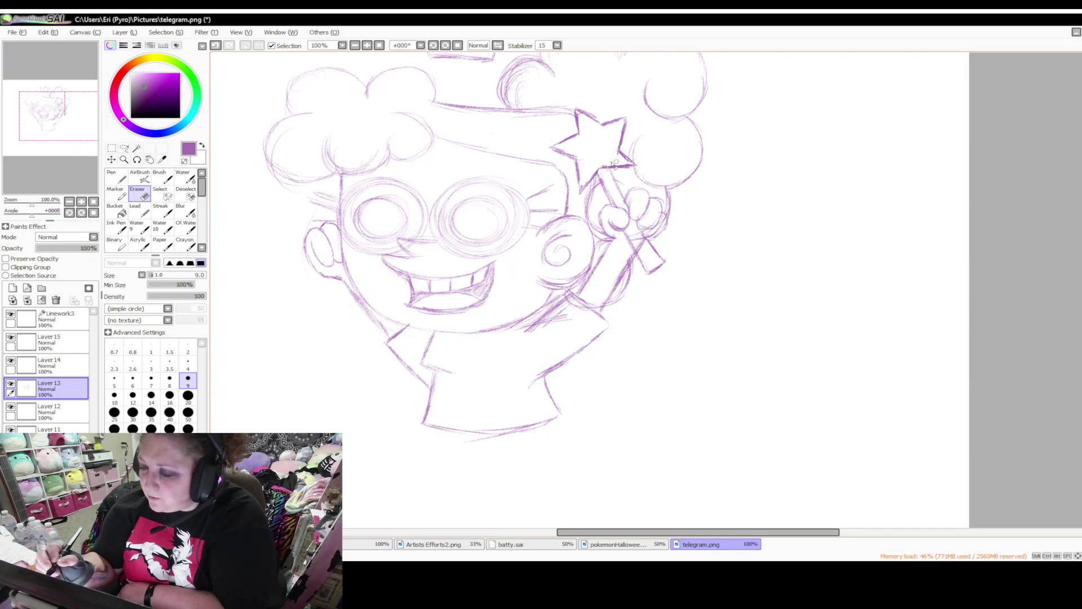
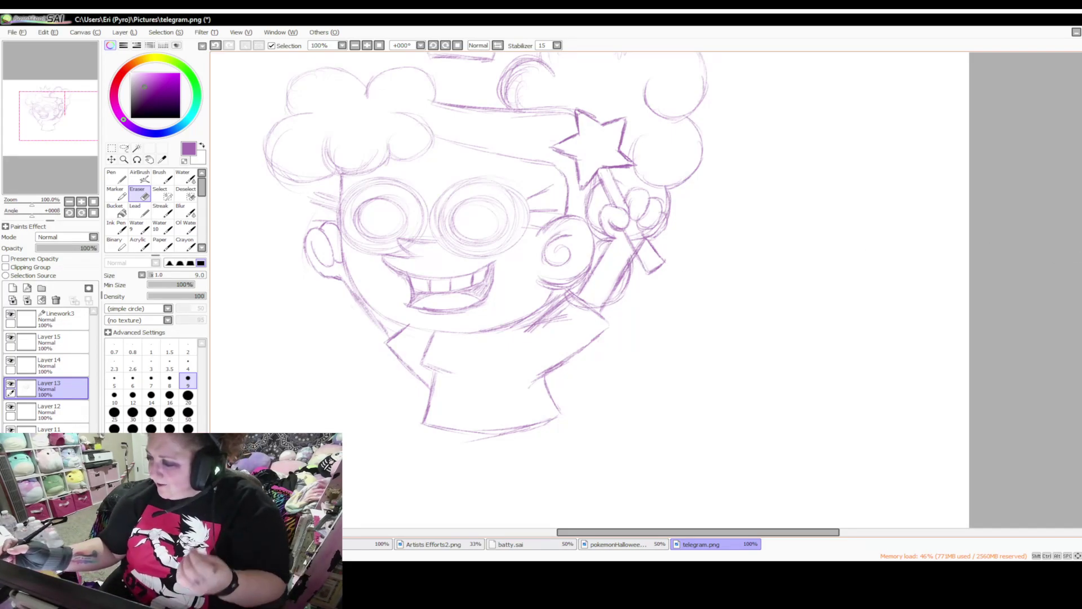
Sketch two short, spread legs with rounded feet below the shirt hem using the Lead tool, and reinforce the line beneath the left sleeve
scroll(1059, 259, "down", 5)
left_click(139, 211)
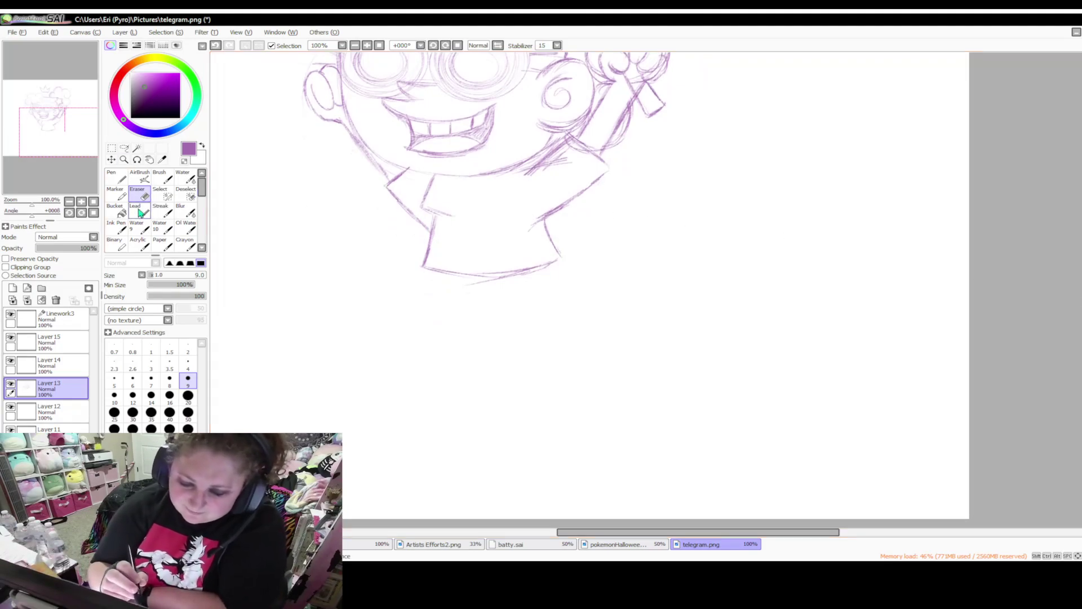
mouse_move(427, 271)
left_mouse_down()
mouse_move(407, 316)
mouse_move(415, 331)
mouse_move(382, 345)
mouse_move(390, 361)
mouse_move(442, 355)
mouse_move(479, 292)
mouse_move(504, 291)
mouse_move(501, 309)
mouse_move(528, 364)
left_mouse_up()
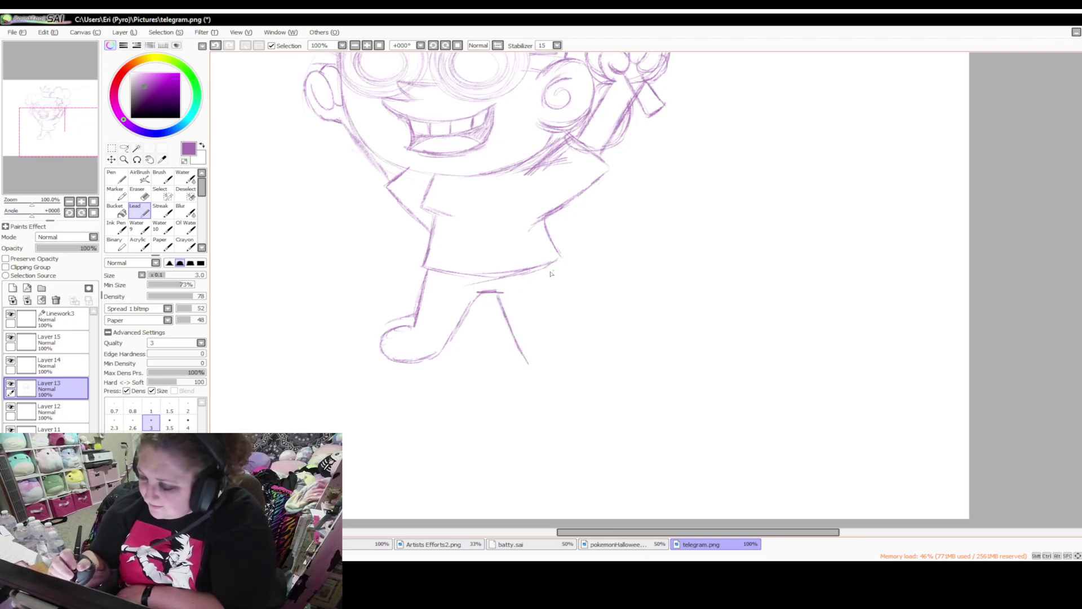
left_click_drag(551, 274, 566, 341)
mouse_move(559, 296)
left_mouse_down()
mouse_move(562, 340)
mouse_move(539, 380)
mouse_move(574, 381)
left_mouse_up()
mouse_move(564, 341)
left_mouse_down()
mouse_move(590, 374)
mouse_move(558, 353)
left_mouse_up()
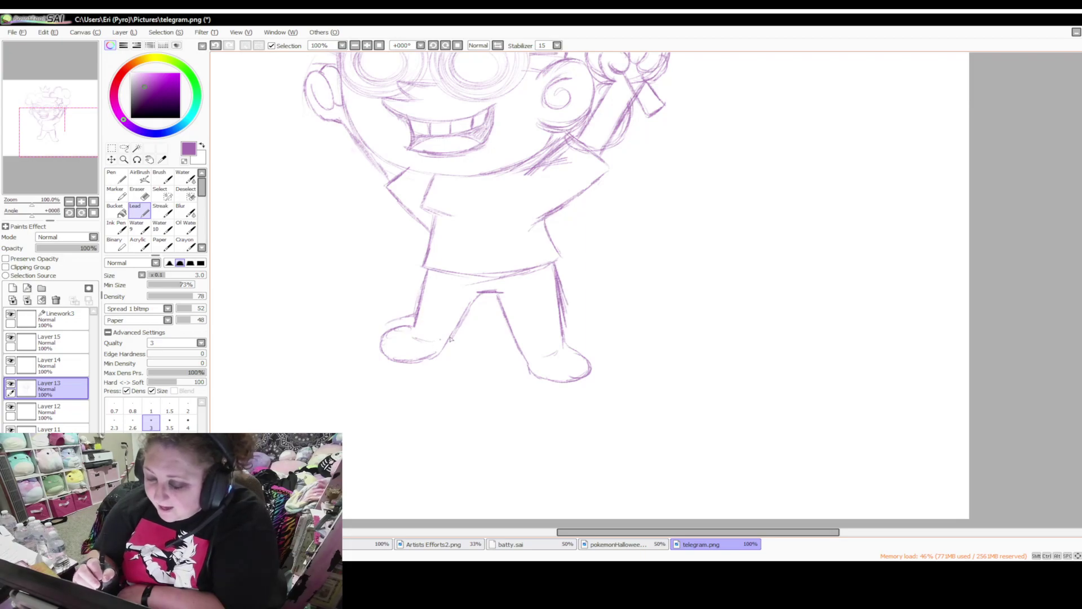
scroll(605, 198, "up", 3)
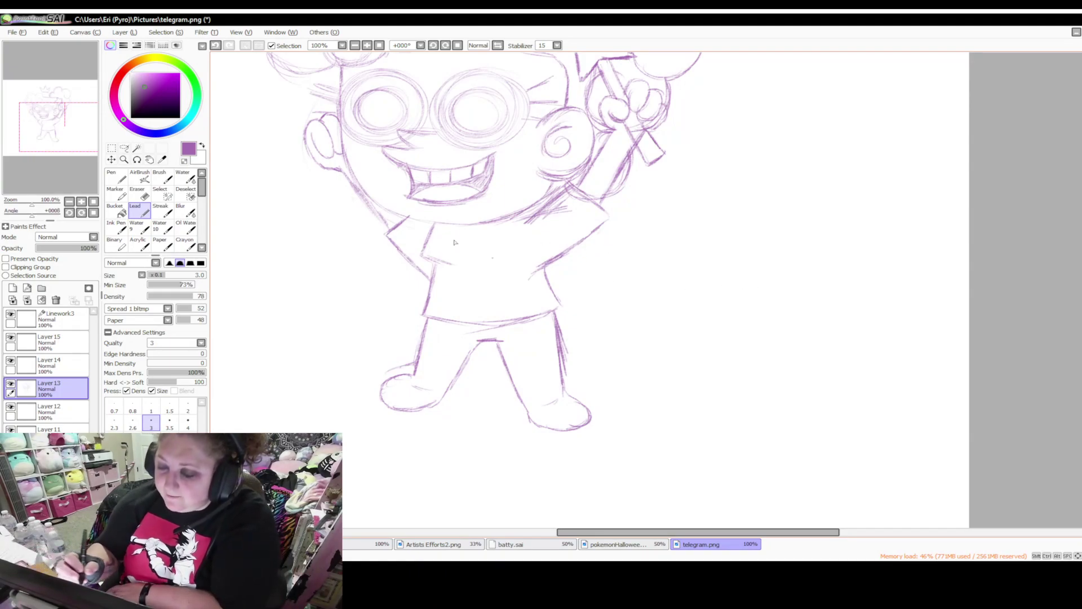
left_click_drag(418, 267, 430, 275)
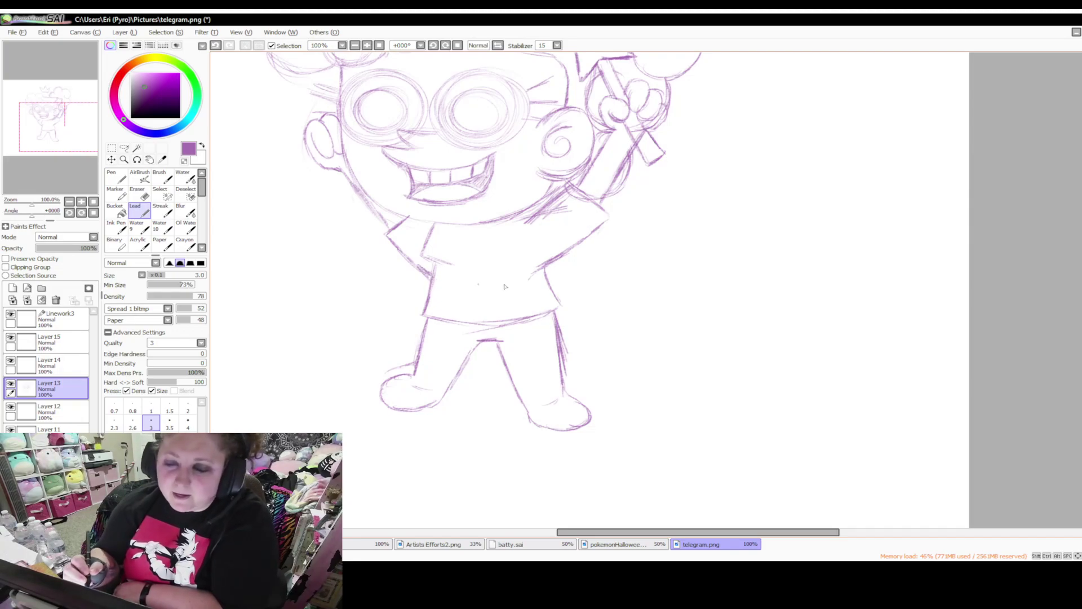
Ink the puffy front curls and the upper hair edge running to the wand's star in black on Linework3 with the size 10 Pen
scroll(505, 286, "up", 5)
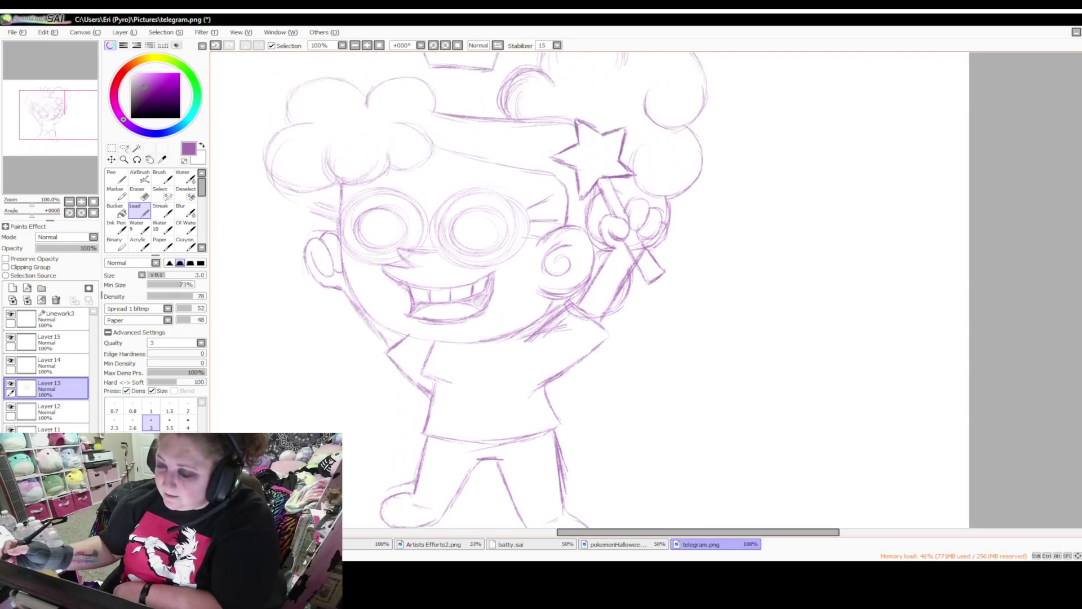
scroll(505, 286, "up", 4)
scroll(505, 287, "down", 6)
scroll(505, 286, "up", 2)
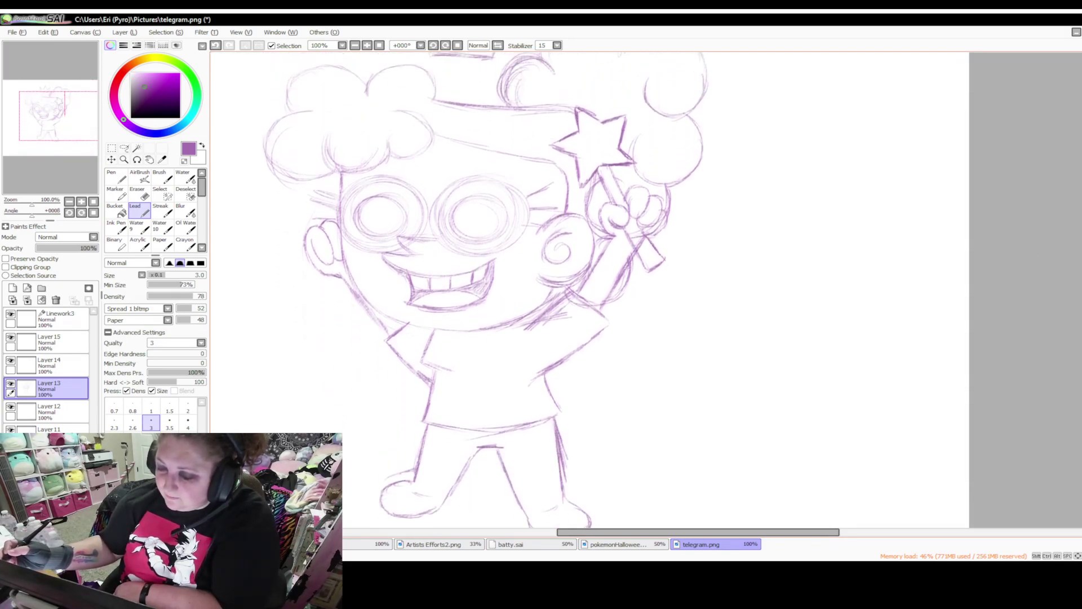
scroll(485, 290, "up", 1)
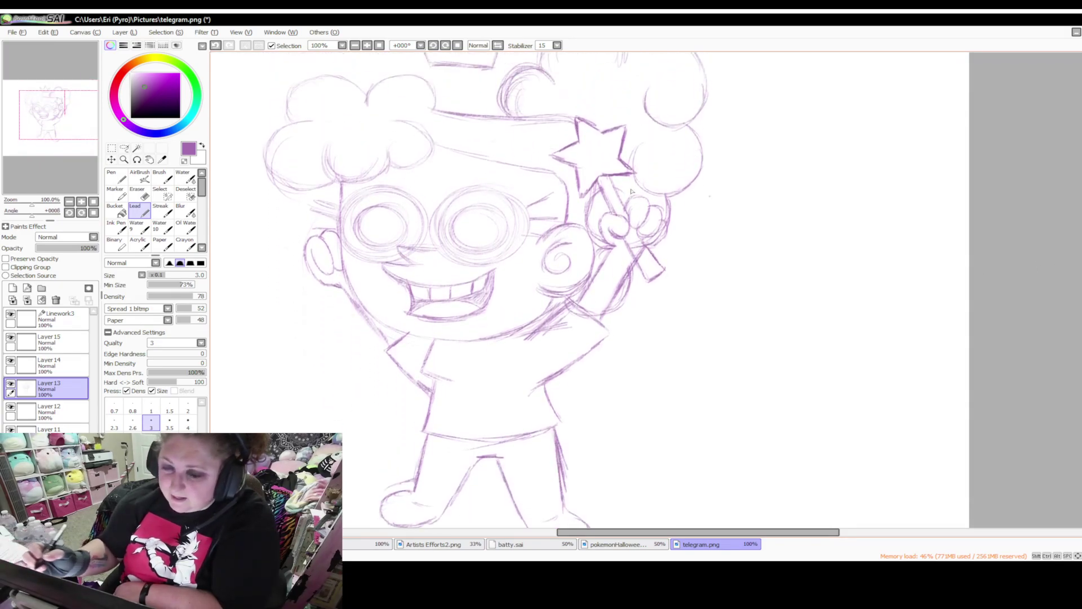
left_click(68, 326)
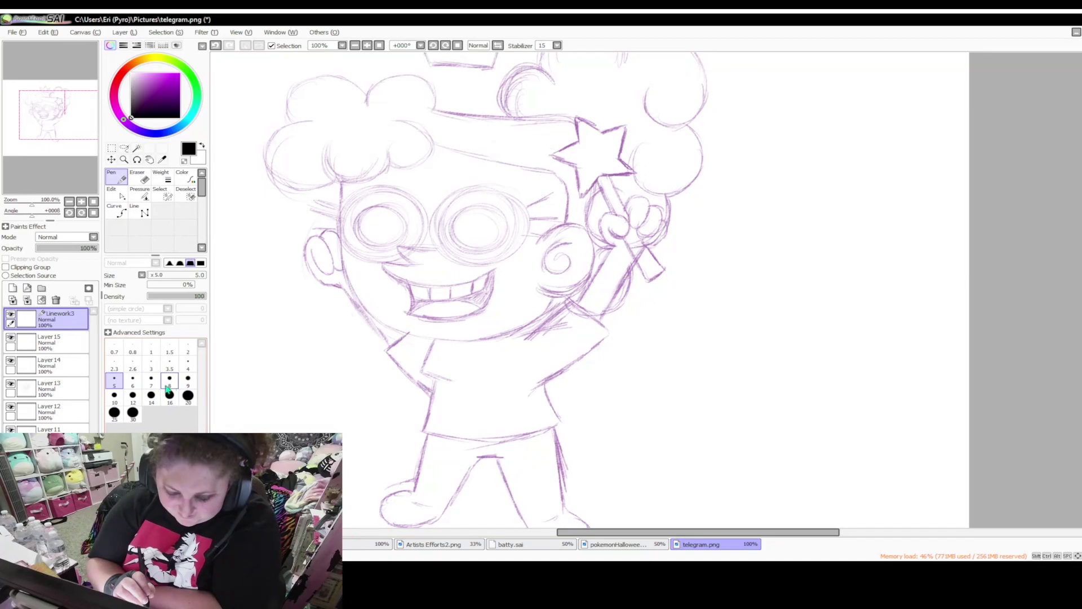
left_click(133, 397)
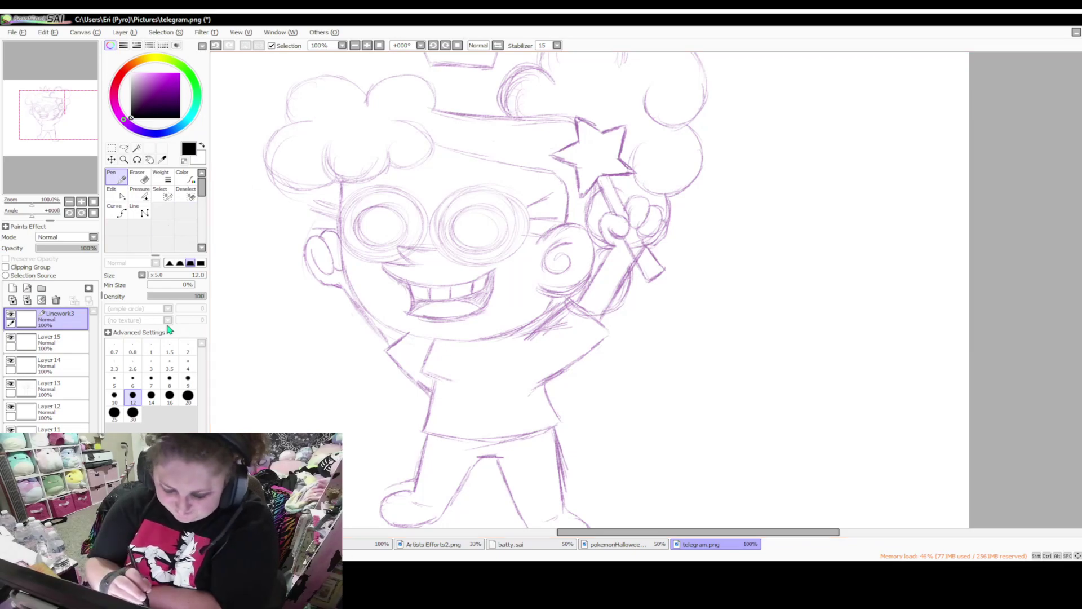
left_click(115, 399)
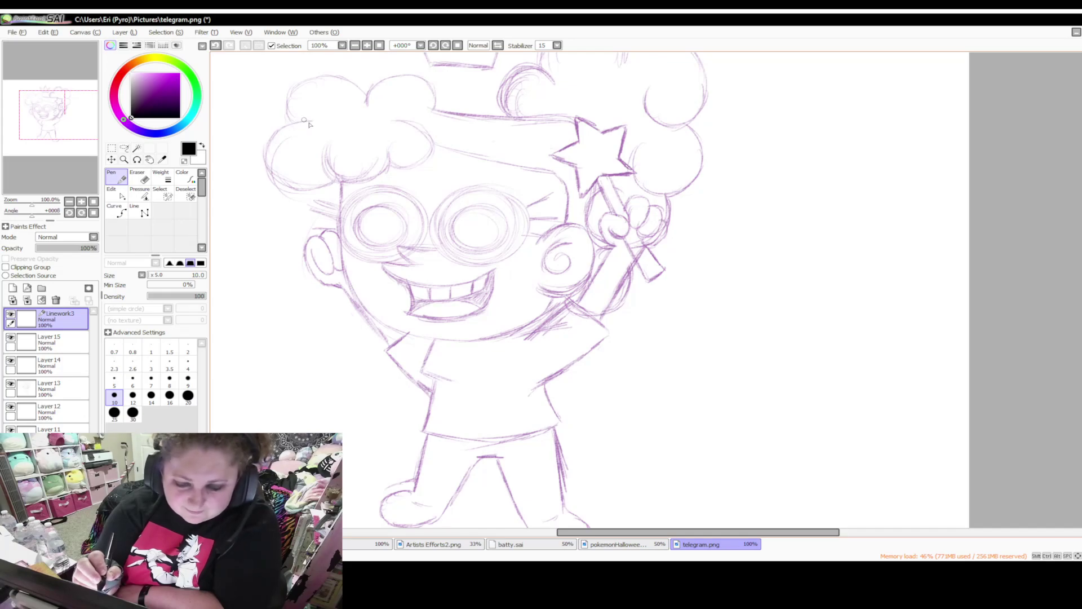
mouse_move(311, 116)
left_mouse_down()
mouse_move(288, 120)
mouse_move(305, 184)
left_mouse_up()
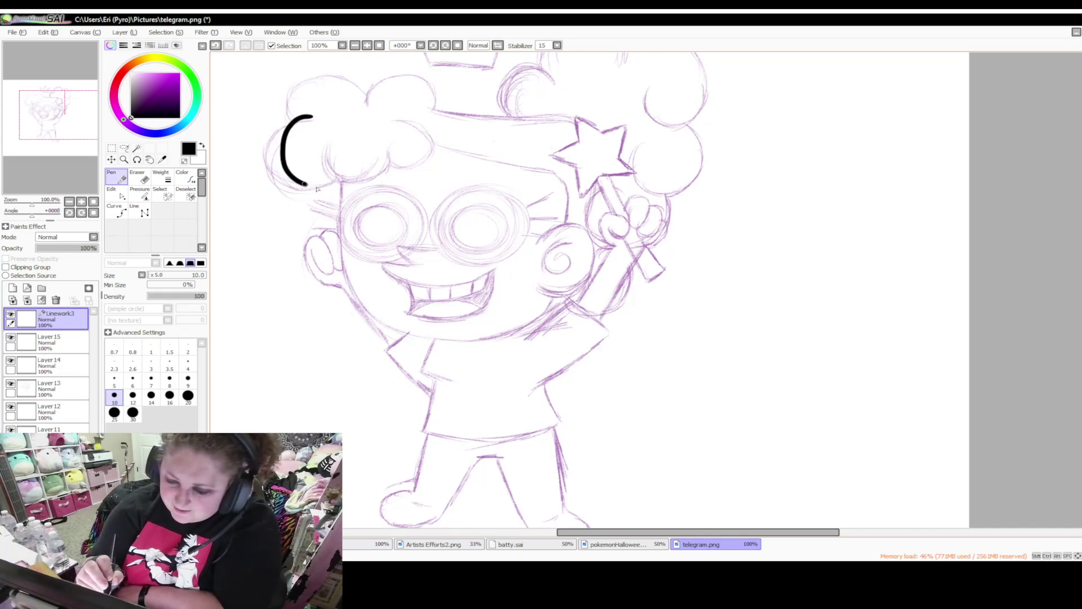
key("ctrl+z")
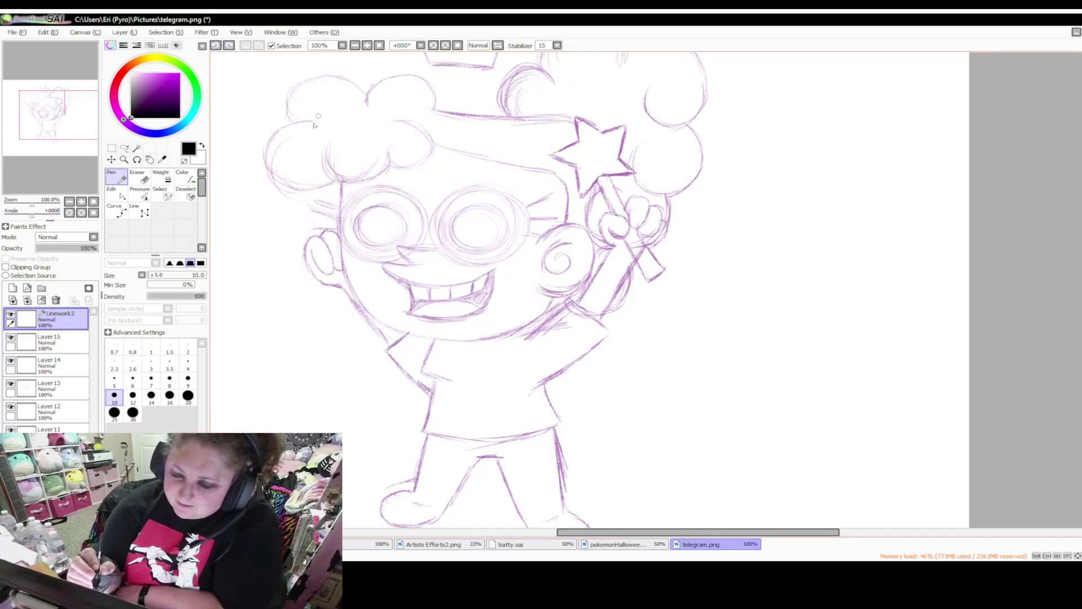
mouse_move(314, 111)
left_mouse_down()
mouse_move(293, 108)
mouse_move(327, 178)
mouse_move(337, 172)
left_mouse_up()
mouse_move(338, 145)
left_mouse_down()
mouse_move(341, 180)
mouse_move(385, 157)
mouse_move(389, 144)
mouse_move(431, 156)
mouse_move(397, 119)
left_mouse_up()
mouse_move(290, 108)
left_mouse_down()
mouse_move(292, 94)
mouse_move(355, 69)
mouse_move(368, 95)
mouse_move(385, 74)
mouse_move(434, 93)
mouse_move(437, 112)
left_mouse_up()
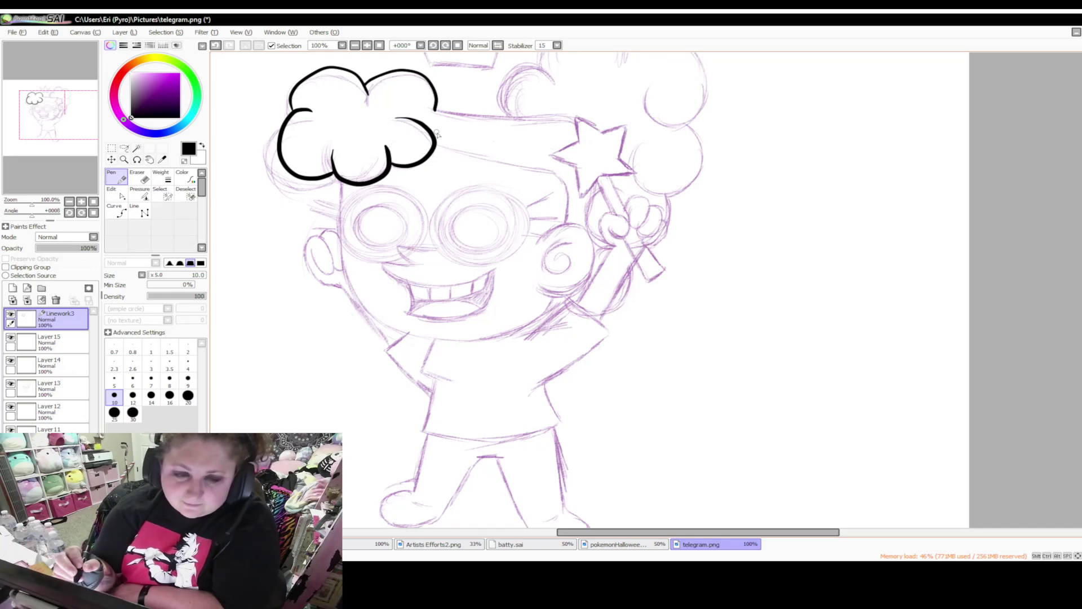
left_click_drag(432, 108, 575, 118)
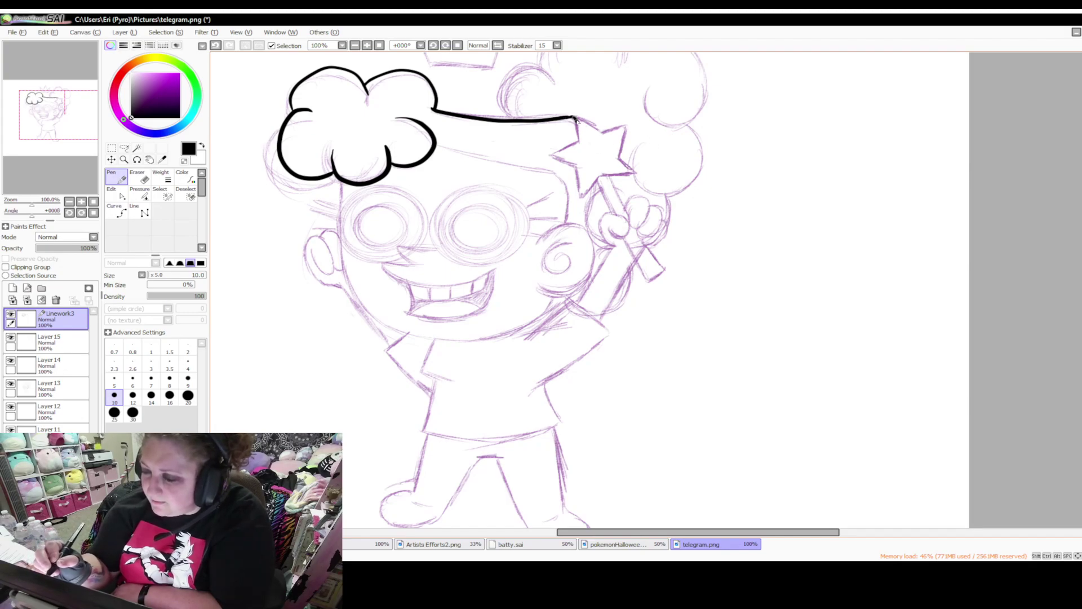
left_click_drag(569, 118, 577, 121)
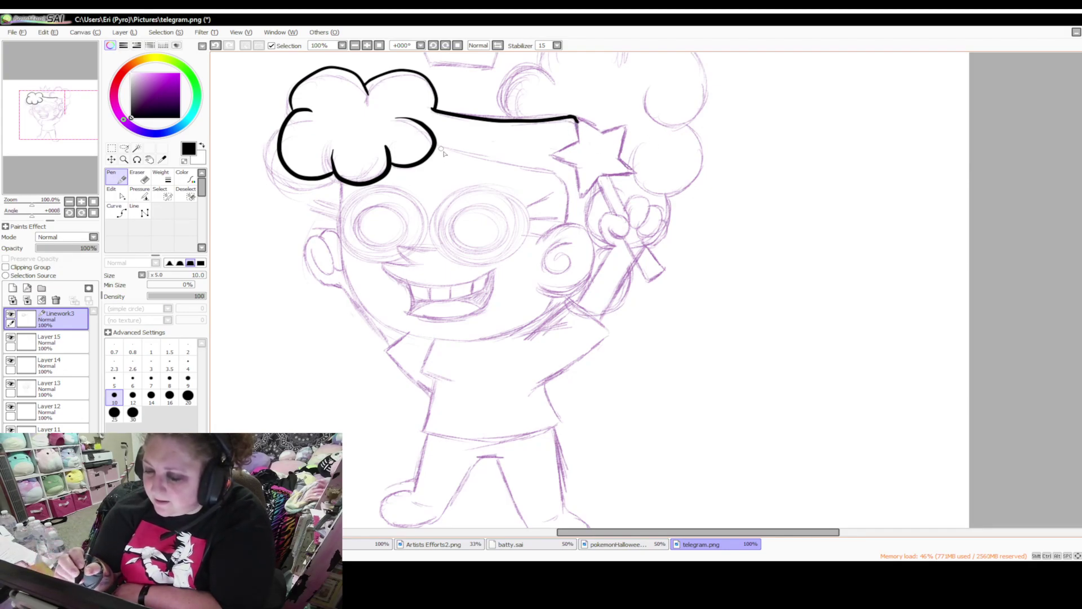
mouse_move(433, 144)
left_mouse_down()
mouse_move(556, 169)
mouse_move(566, 176)
mouse_move(565, 222)
mouse_move(563, 175)
mouse_move(538, 165)
left_mouse_up()
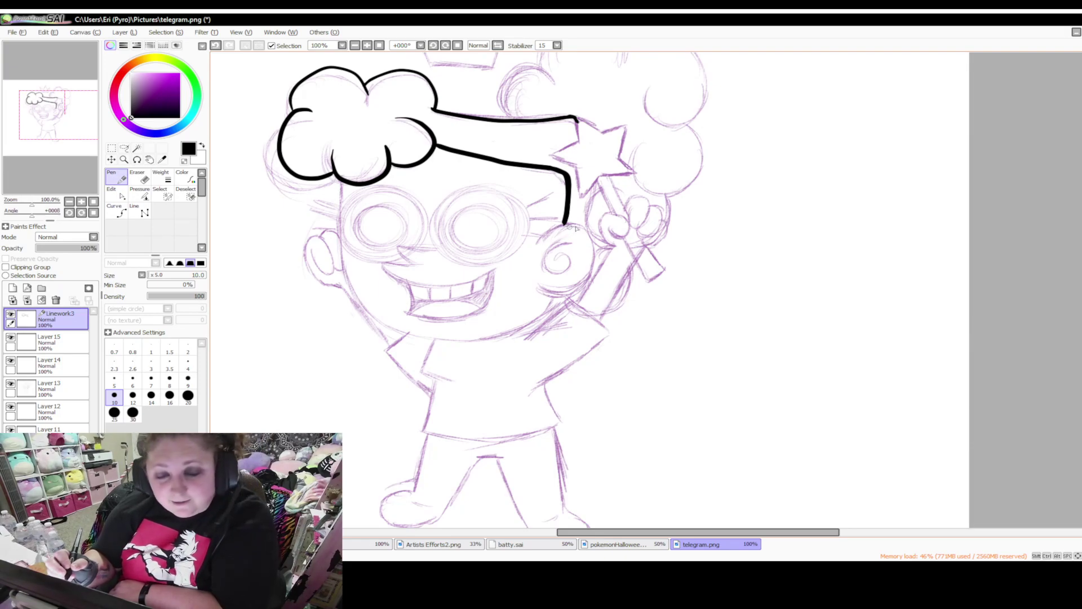
left_click(216, 46)
left_click(216, 47)
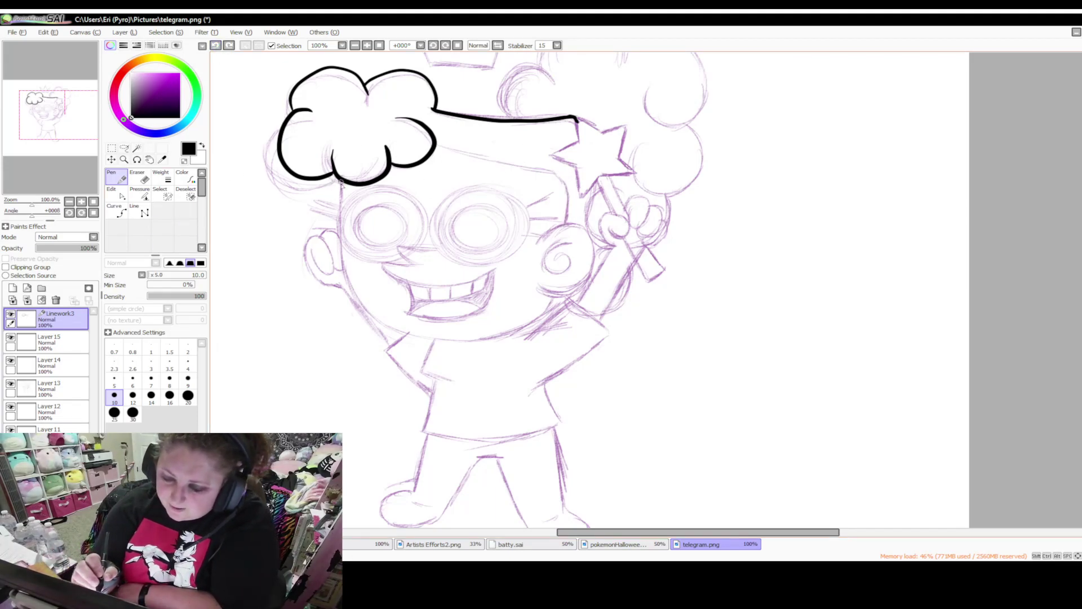
mouse_move(340, 182)
left_mouse_down()
mouse_move(351, 276)
mouse_move(399, 331)
left_mouse_up()
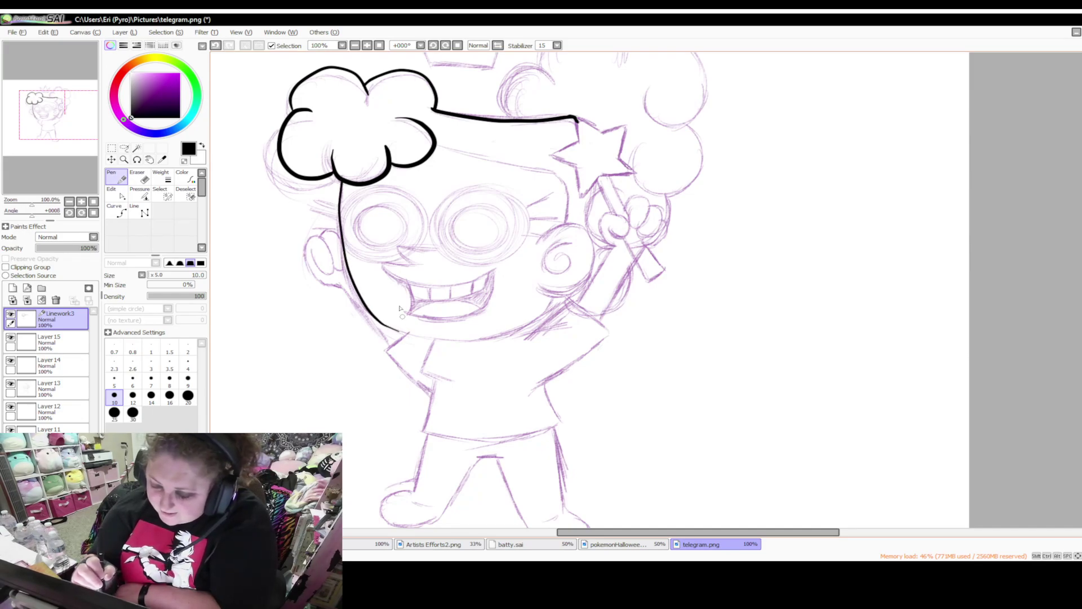
left_click(216, 45)
mouse_move(340, 181)
left_mouse_down()
mouse_move(343, 258)
mouse_move(383, 324)
mouse_move(406, 337)
left_mouse_up()
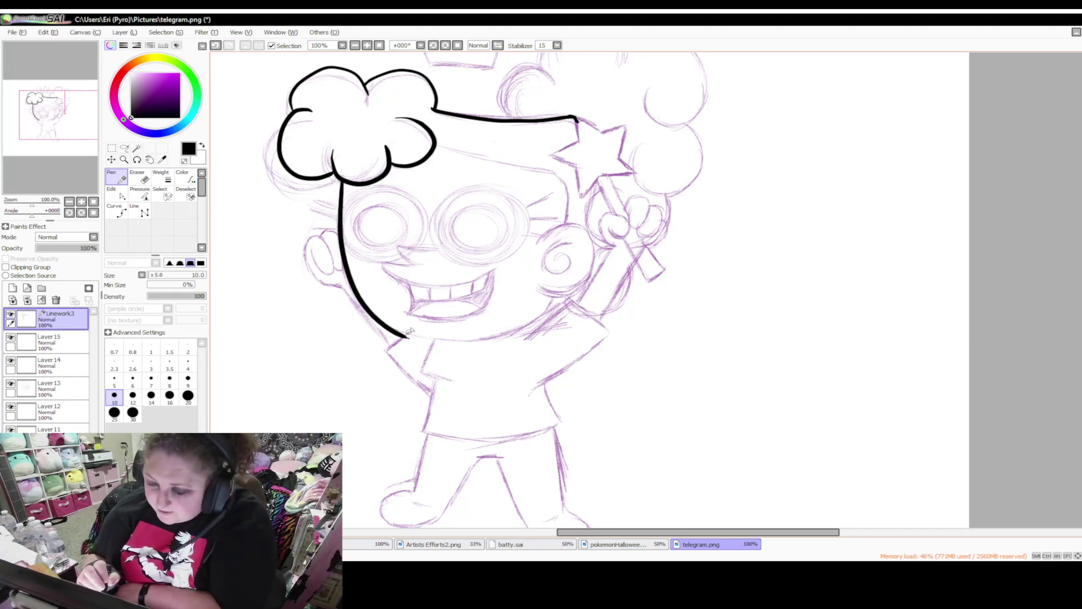
left_click(217, 47)
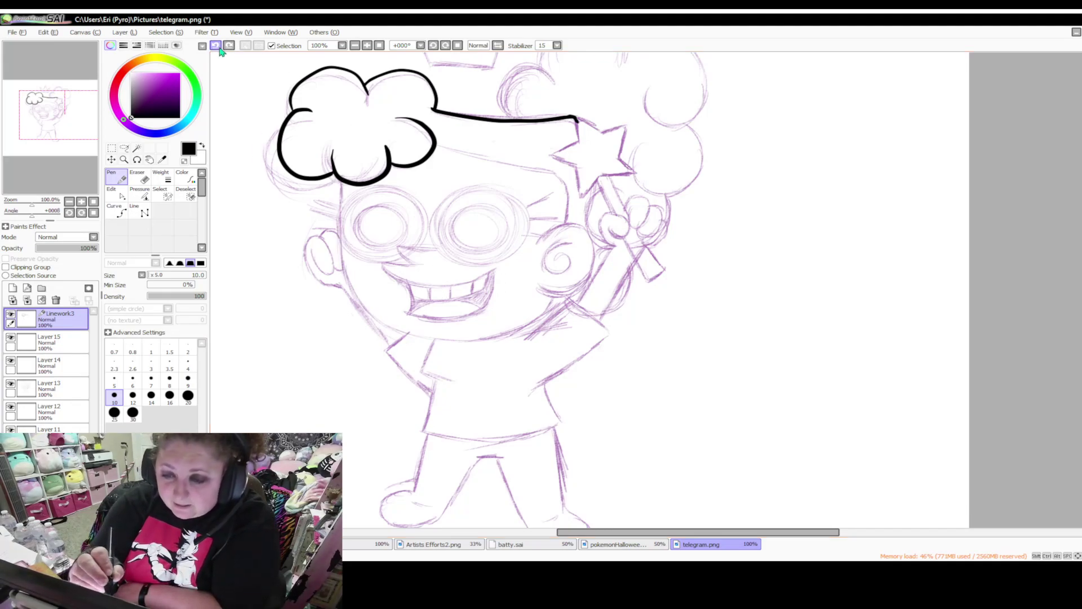
mouse_move(341, 231)
left_mouse_down()
mouse_move(367, 305)
mouse_move(463, 347)
left_mouse_up()
left_click(217, 46)
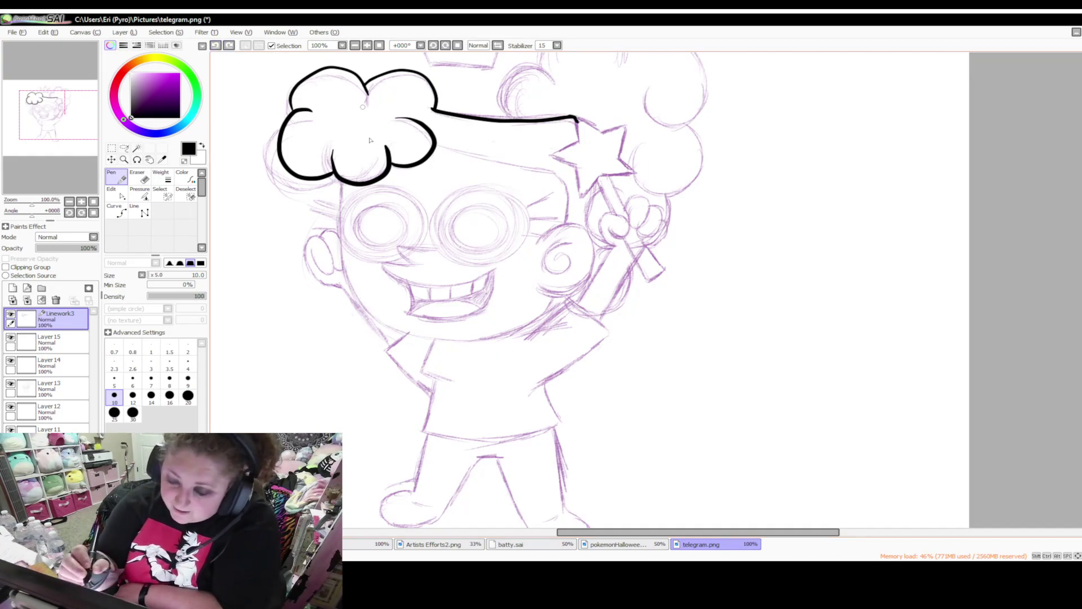
Ink the left side of the face down to the chin with the size 10 Pen, and trim the line's end with the size 50 Eraser
mouse_move(342, 180)
left_mouse_down()
mouse_move(346, 248)
mouse_move(369, 300)
mouse_move(446, 338)
mouse_move(485, 341)
left_mouse_up()
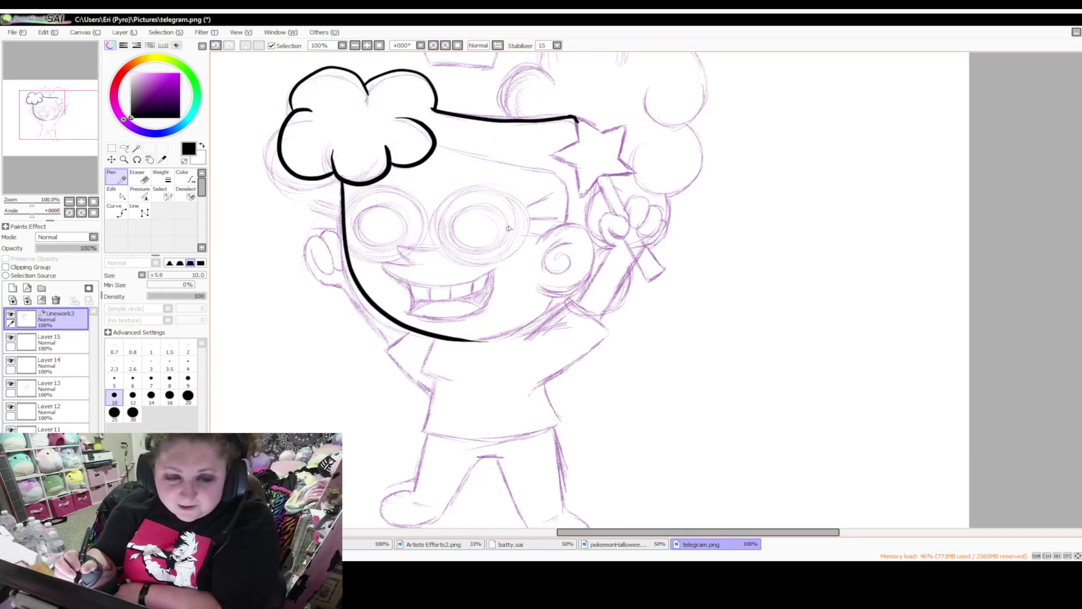
left_click(145, 183)
left_click_drag(499, 338, 466, 348)
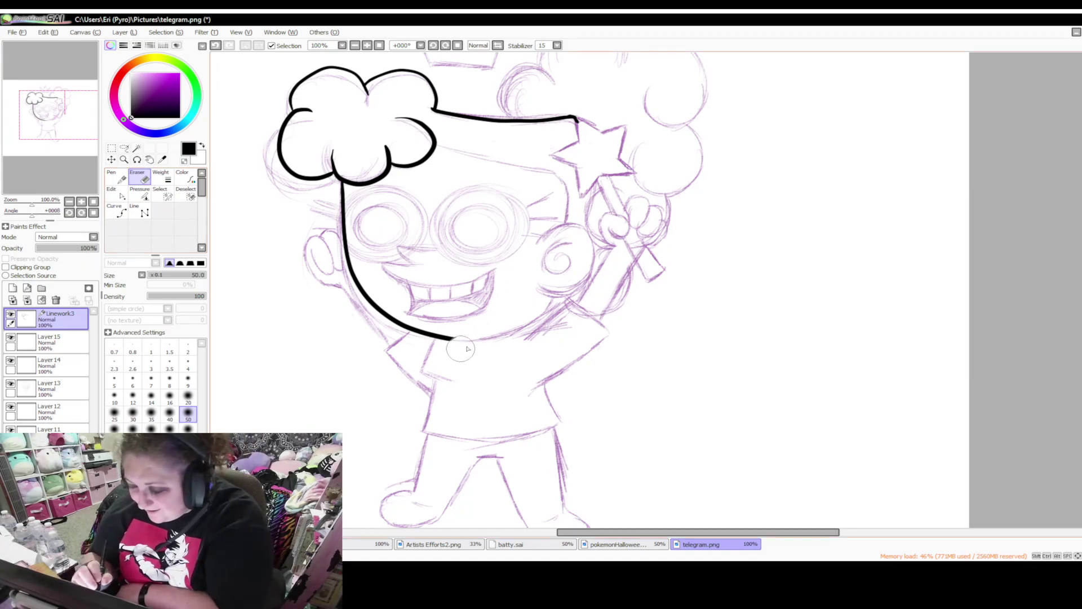
key("n")
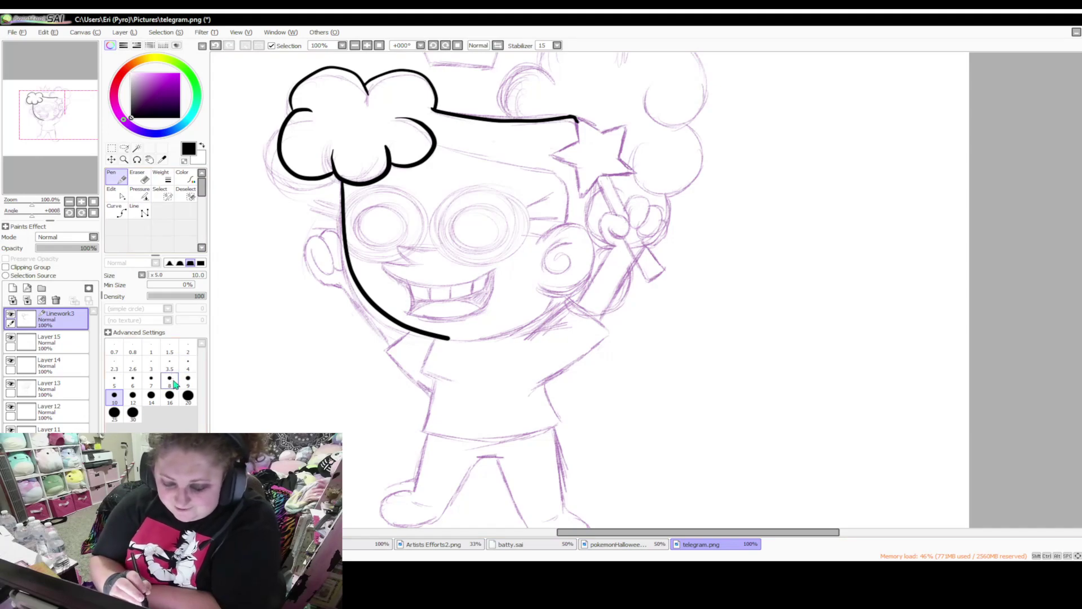
Ink the hairline from the front curls across the forehead and down to the right ear with the size 6 Pen
left_click(133, 379)
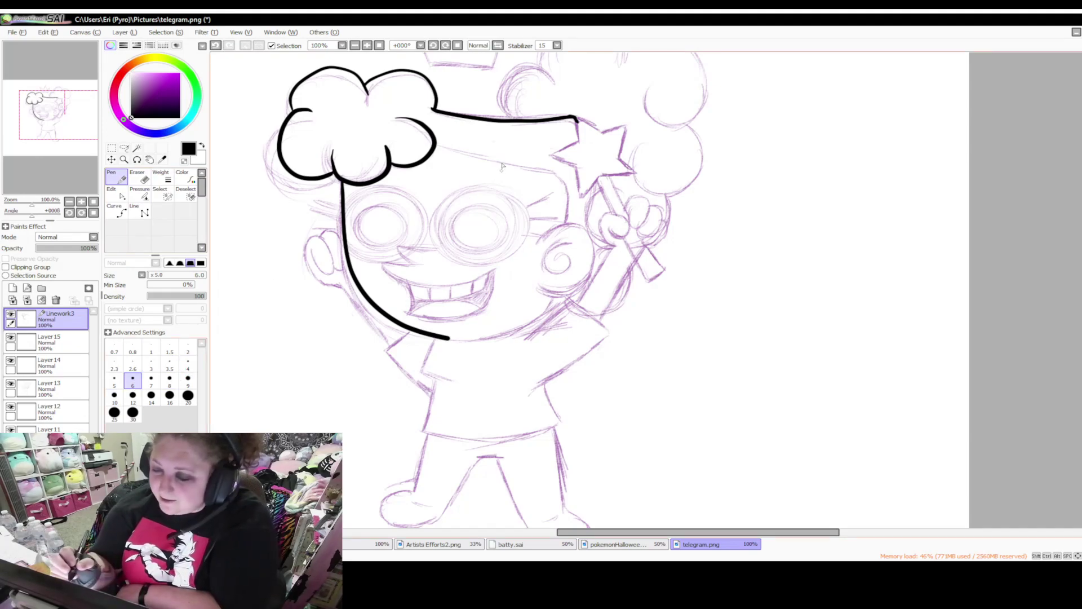
left_click_drag(435, 148, 541, 159)
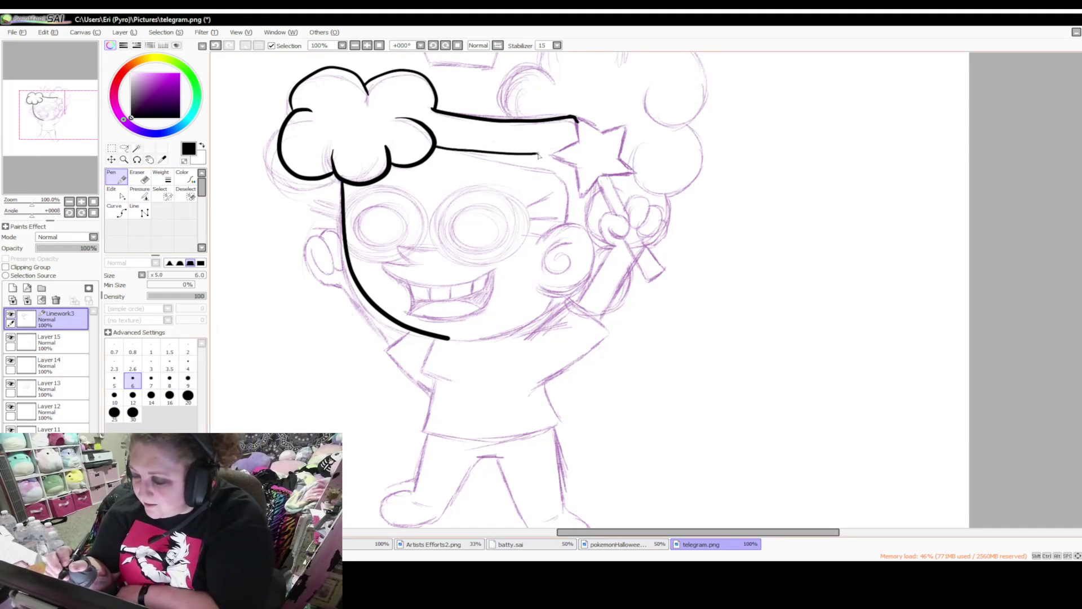
left_click(217, 46)
left_click_drag(435, 148, 556, 171)
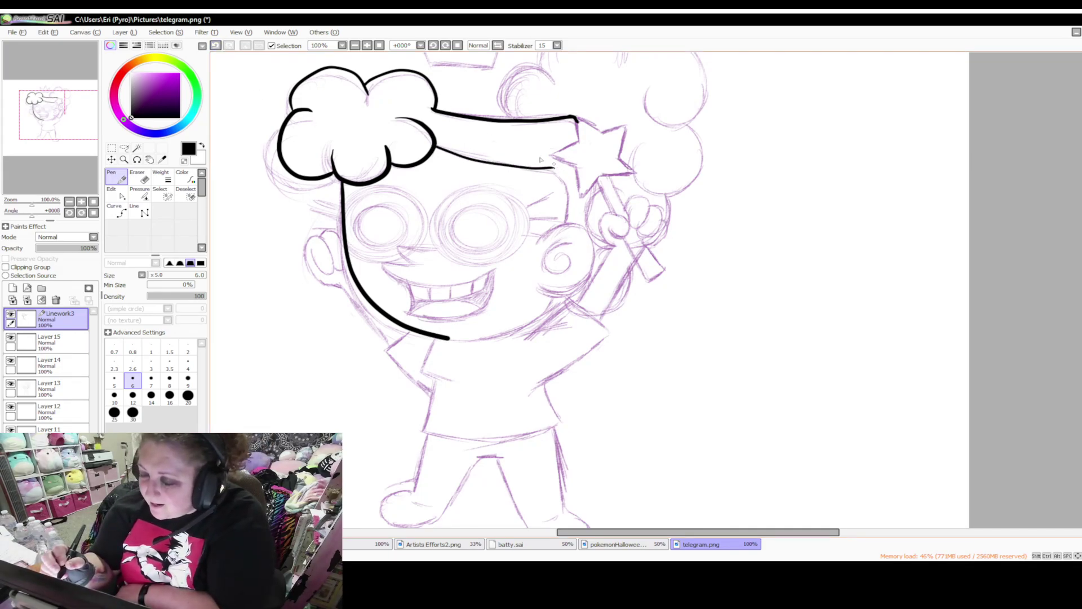
left_click(217, 45)
mouse_move(435, 148)
left_mouse_down()
mouse_move(564, 168)
mouse_move(567, 224)
left_mouse_up()
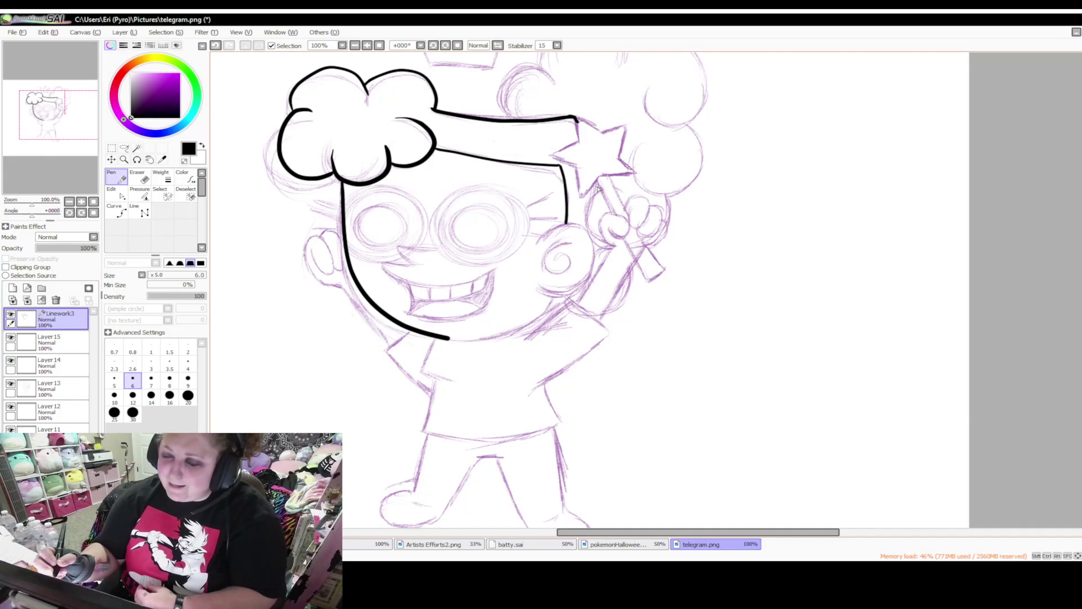
Ink the raised left hand with the size 7 Pen, and add a size 6 straight line for the arm down to the sleeve
left_click(151, 385)
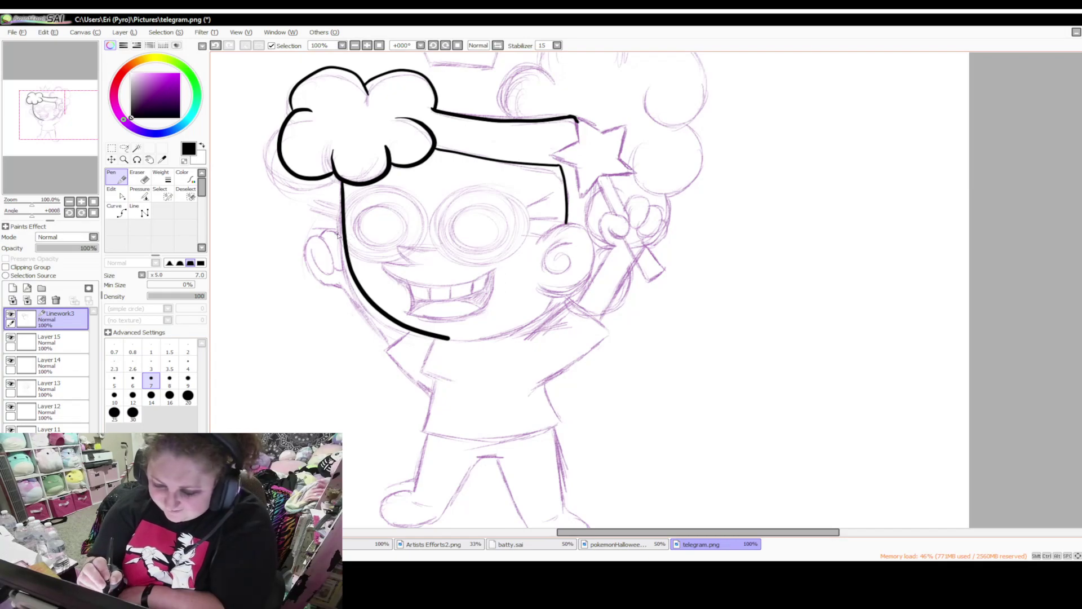
mouse_move(342, 232)
left_mouse_down()
mouse_move(321, 238)
mouse_move(346, 268)
mouse_move(334, 250)
mouse_move(331, 275)
mouse_move(316, 269)
mouse_move(314, 237)
mouse_move(306, 253)
mouse_move(311, 275)
mouse_move(345, 286)
left_mouse_up()
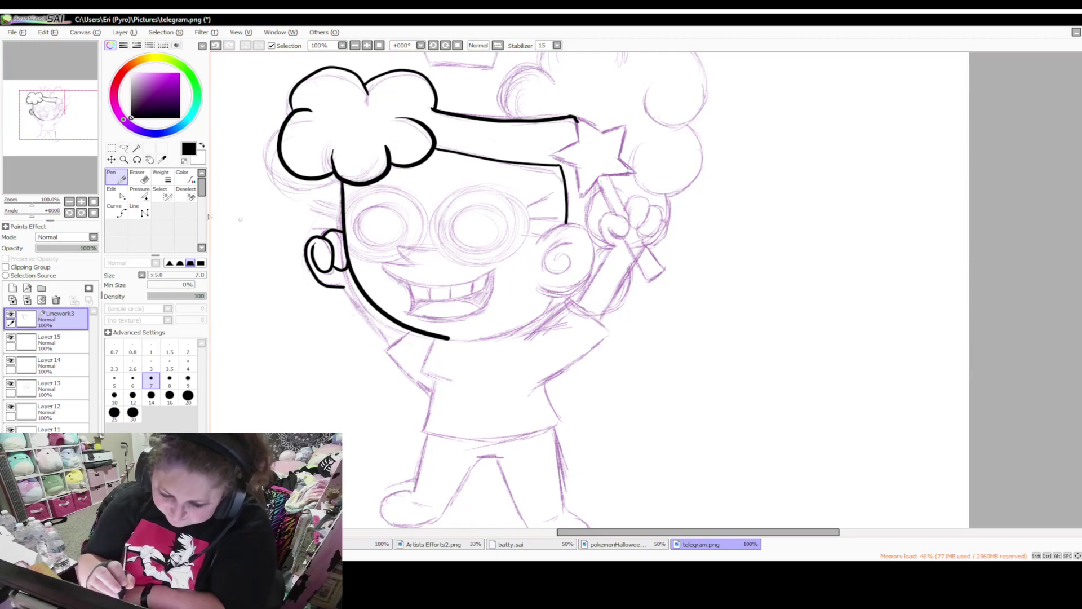
left_click(144, 211)
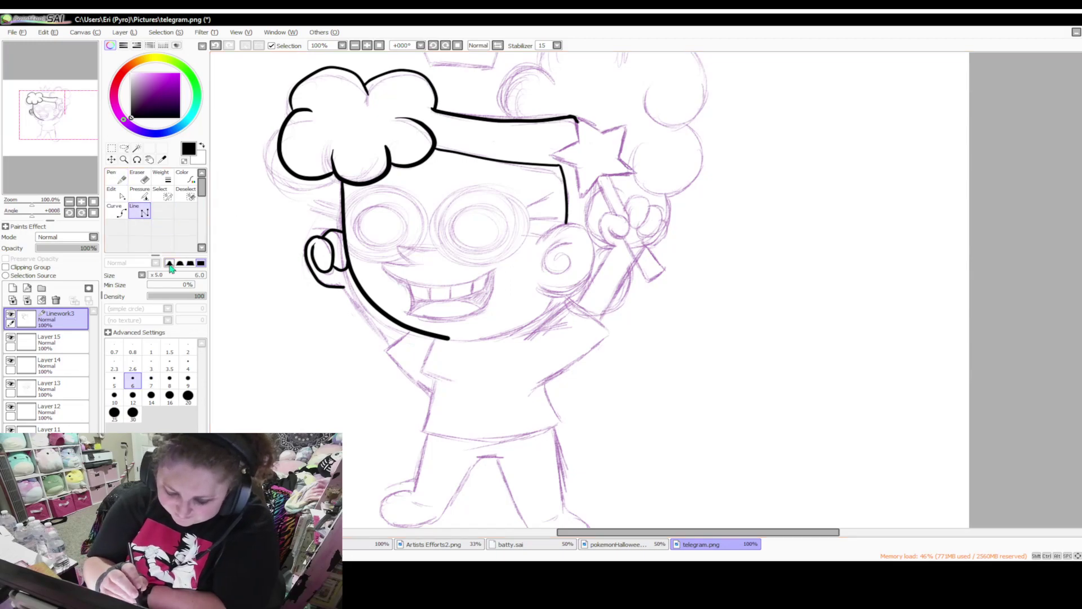
left_click(344, 289)
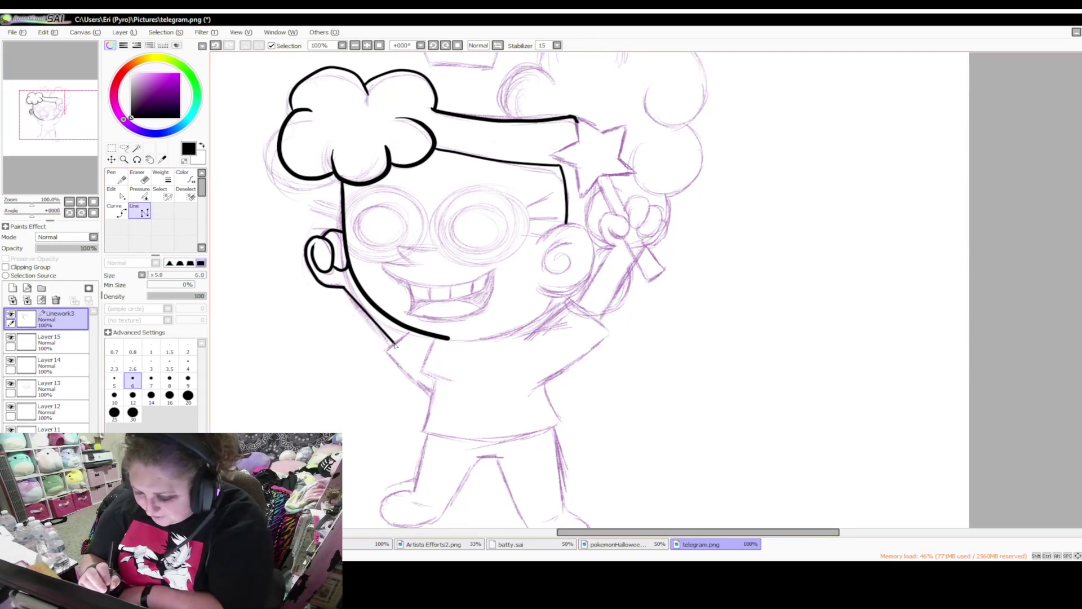
Ink the left sleeve's cuff, lower edge and inner fold below the chin with the size 7 Pen
left_click(116, 178)
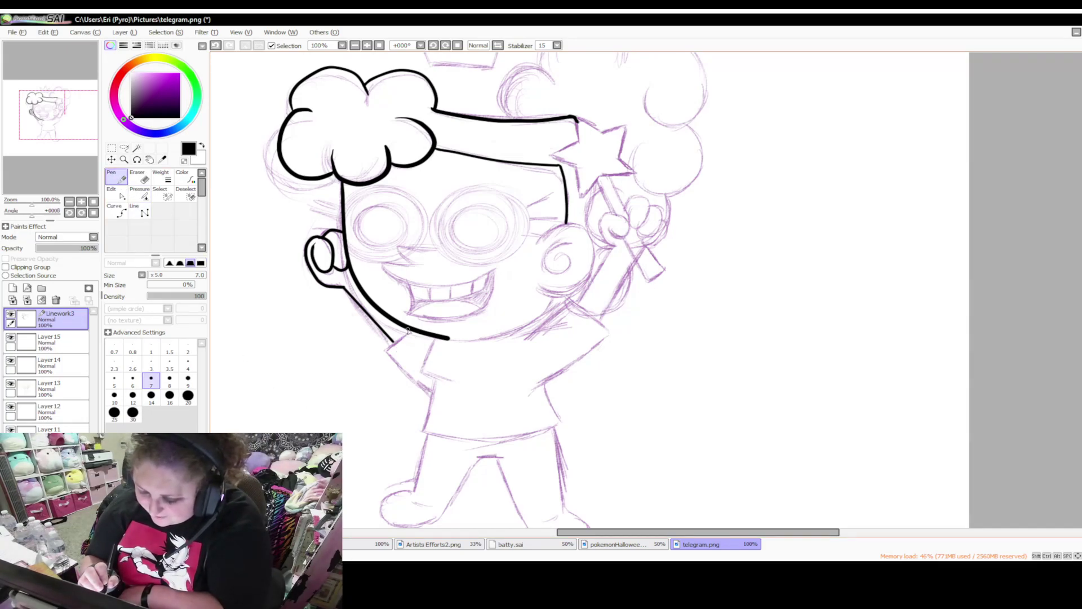
left_click_drag(408, 331, 388, 349)
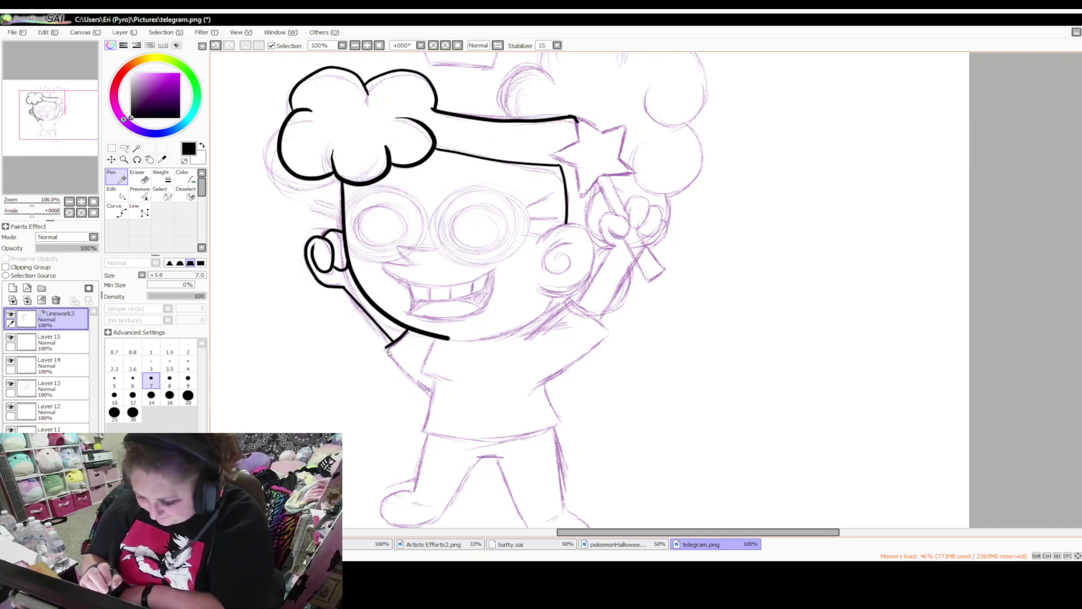
left_click_drag(387, 348, 432, 393)
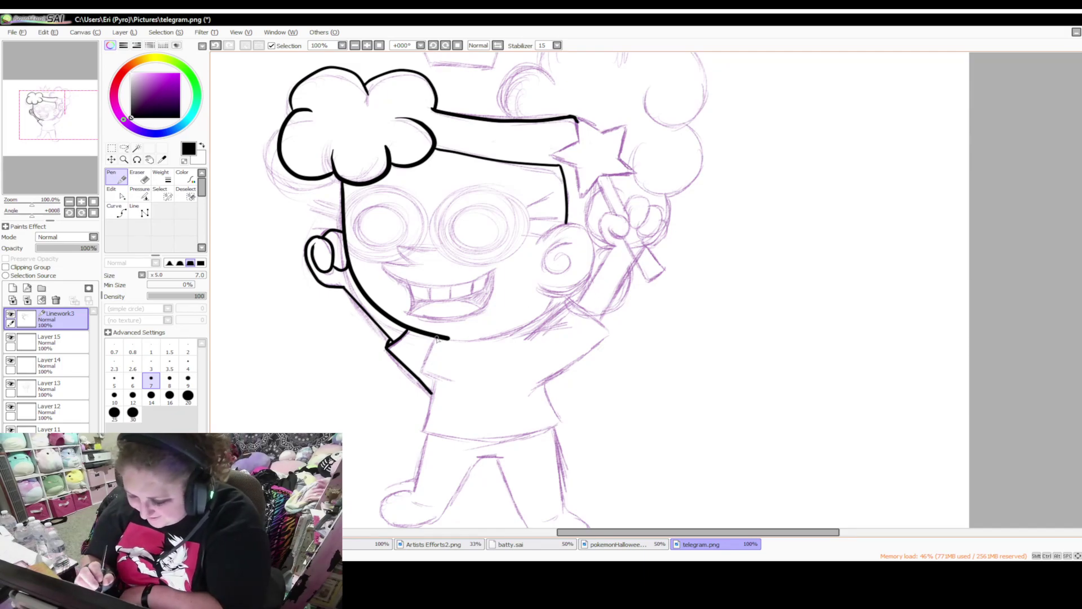
mouse_move(437, 338)
left_mouse_down()
mouse_move(421, 376)
mouse_move(453, 391)
left_mouse_up()
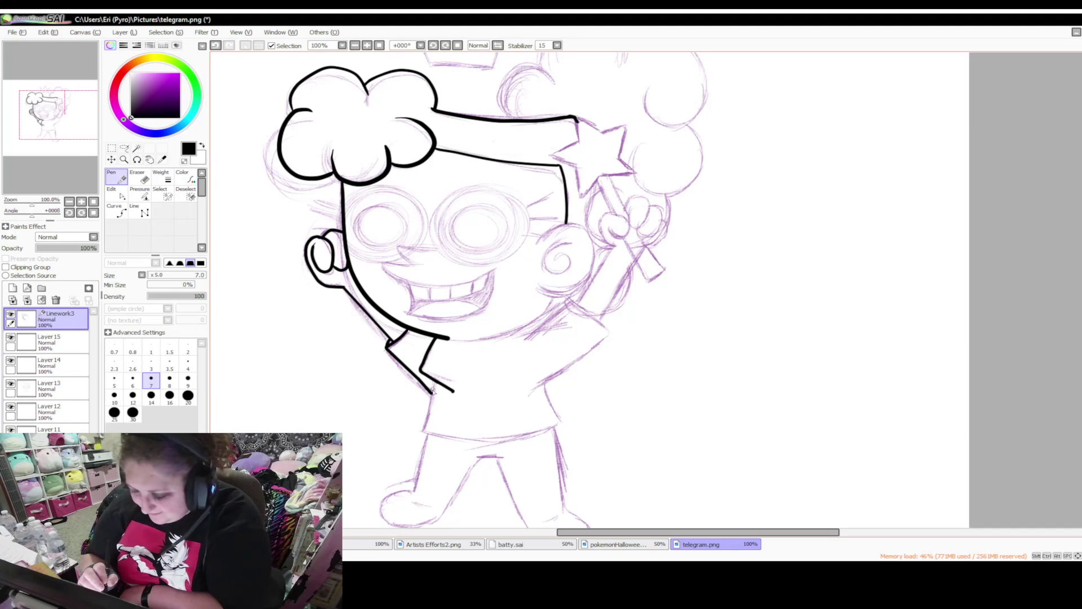
Ink the shirt's sides, curved hem and raised right sleeve with the size 9 Pen
key("bracketright")
key("bracketright")
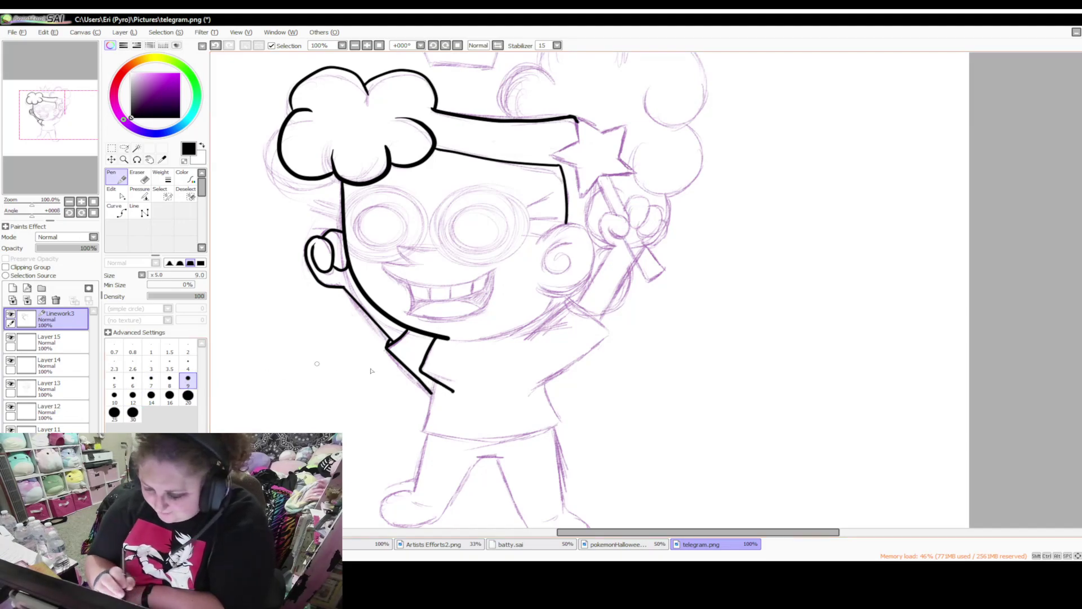
mouse_move(433, 385)
left_mouse_down()
mouse_move(424, 436)
mouse_move(524, 446)
mouse_move(561, 433)
mouse_move(547, 383)
mouse_move(610, 333)
left_mouse_up()
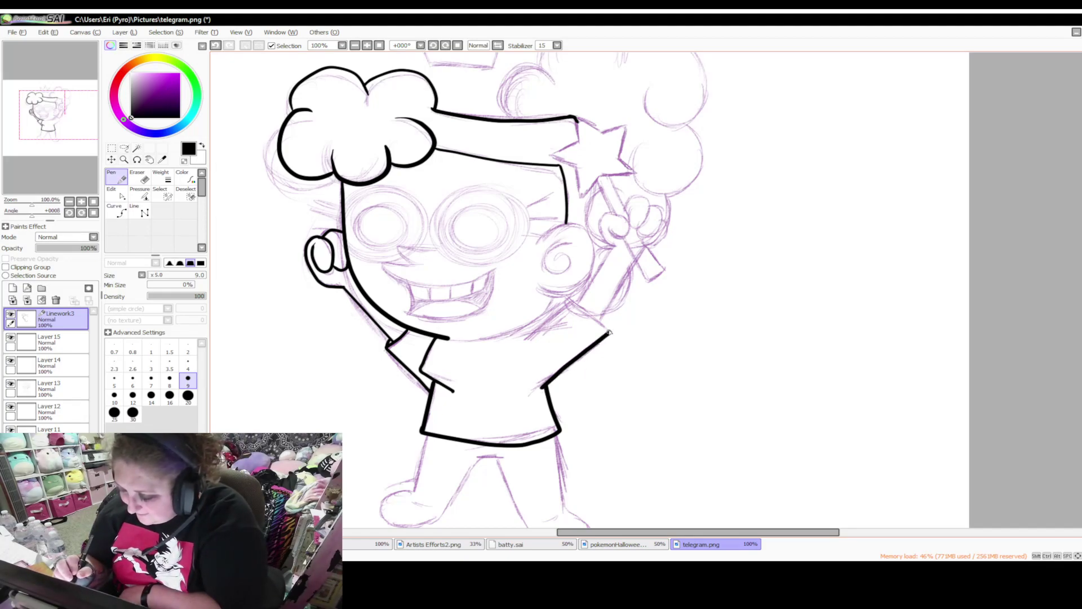
mouse_move(565, 297)
left_mouse_down()
mouse_move(609, 334)
mouse_move(603, 320)
left_mouse_up()
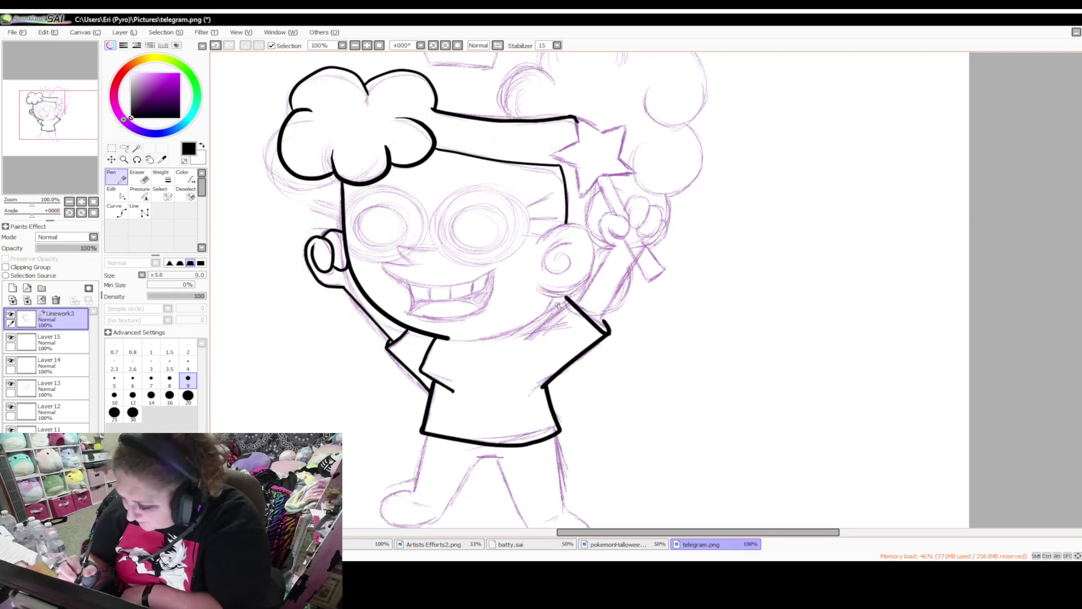
mouse_move(547, 314)
left_mouse_down()
mouse_move(564, 298)
mouse_move(532, 327)
left_mouse_up()
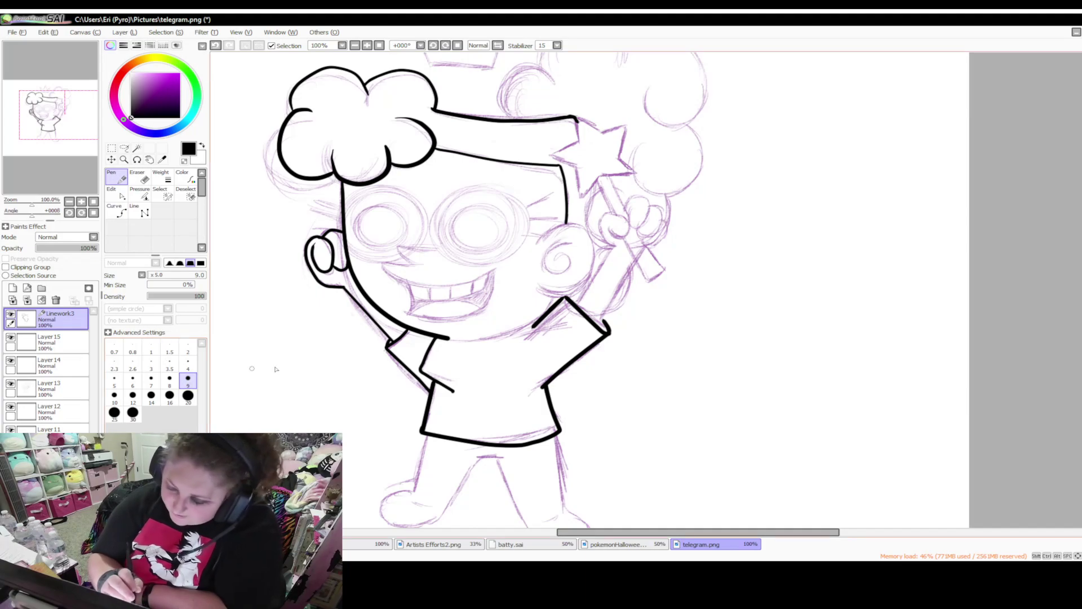
Ink the rest of the jawline up to the right sleeve and the right ear with its inner spiral using the size 7 Pen
key("bracketleft")
key("bracketleft")
key("bracketleft")
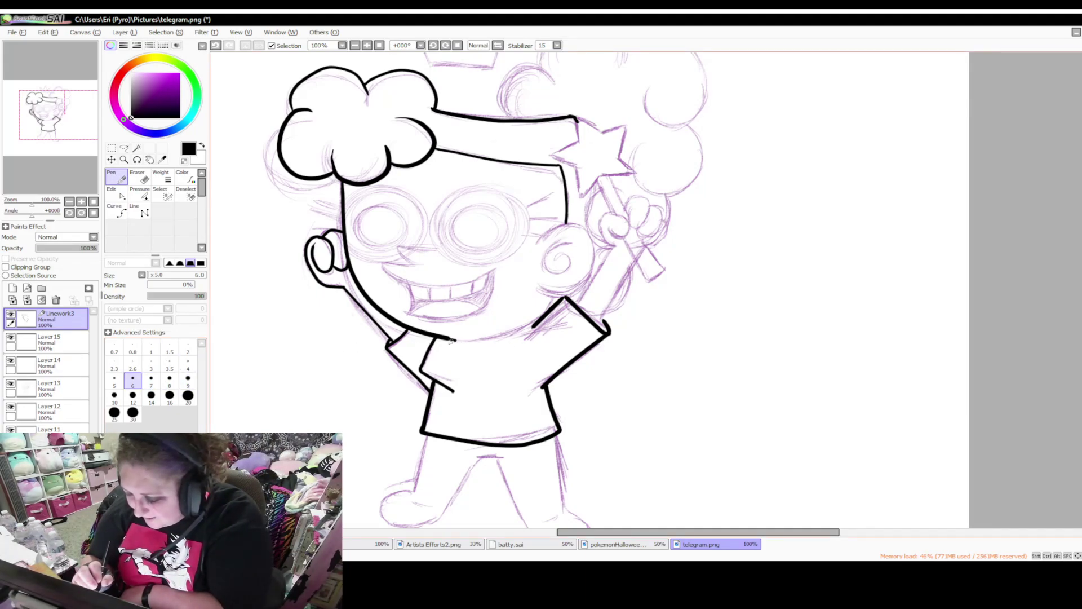
mouse_move(443, 338)
left_mouse_down()
mouse_move(490, 339)
mouse_move(538, 316)
left_mouse_up()
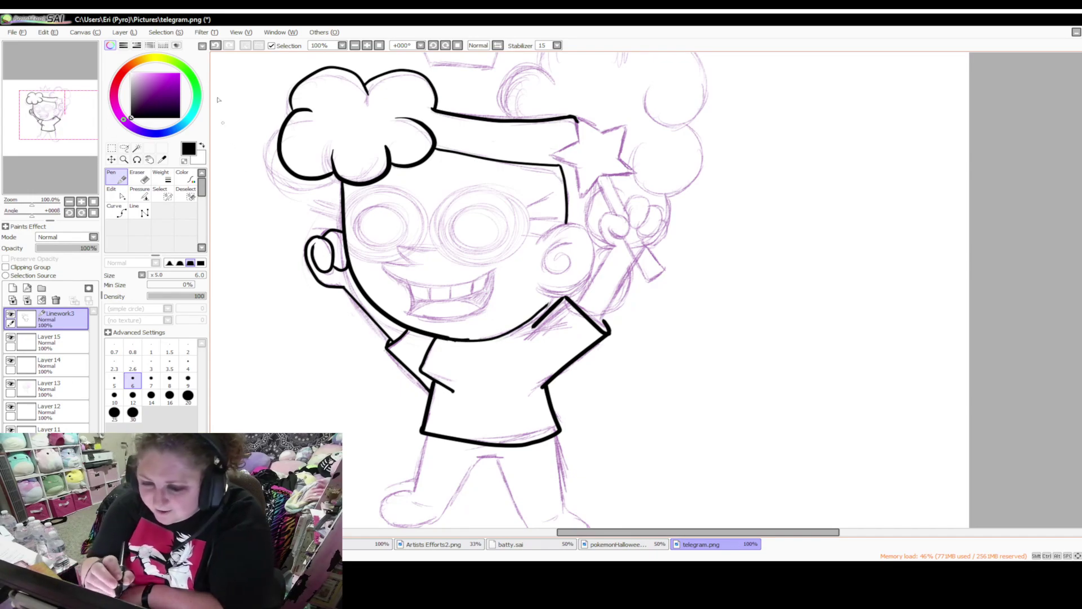
key("ctrl+z")
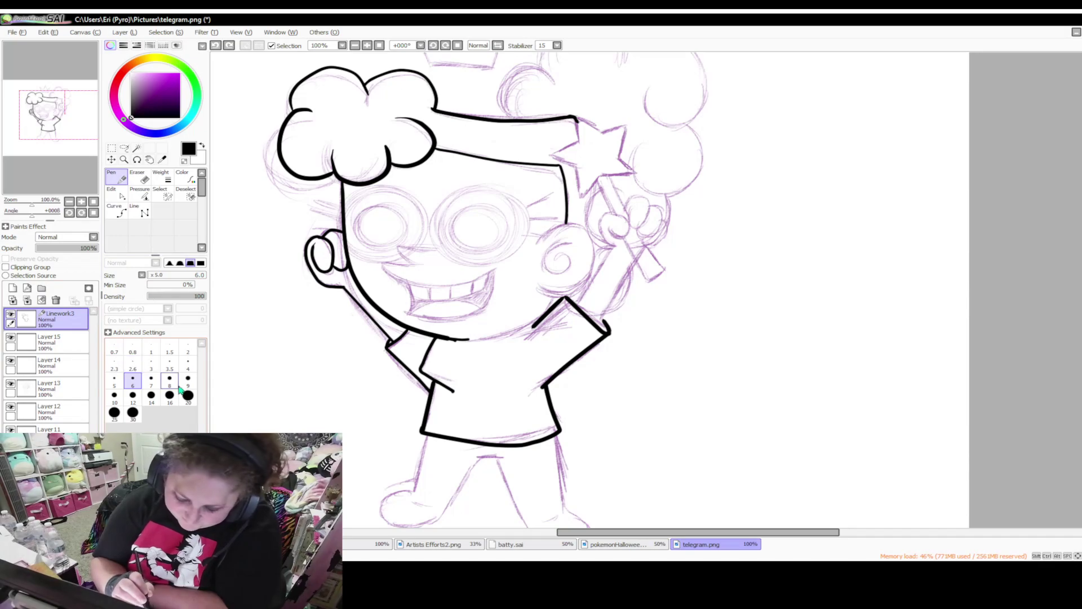
left_click(151, 379)
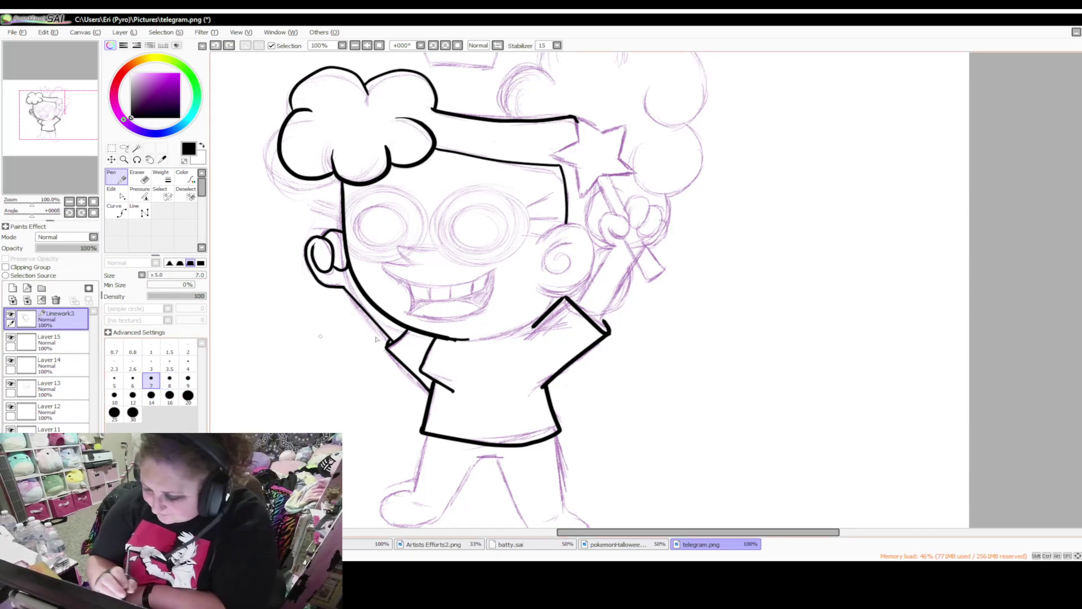
left_click_drag(487, 339, 559, 296)
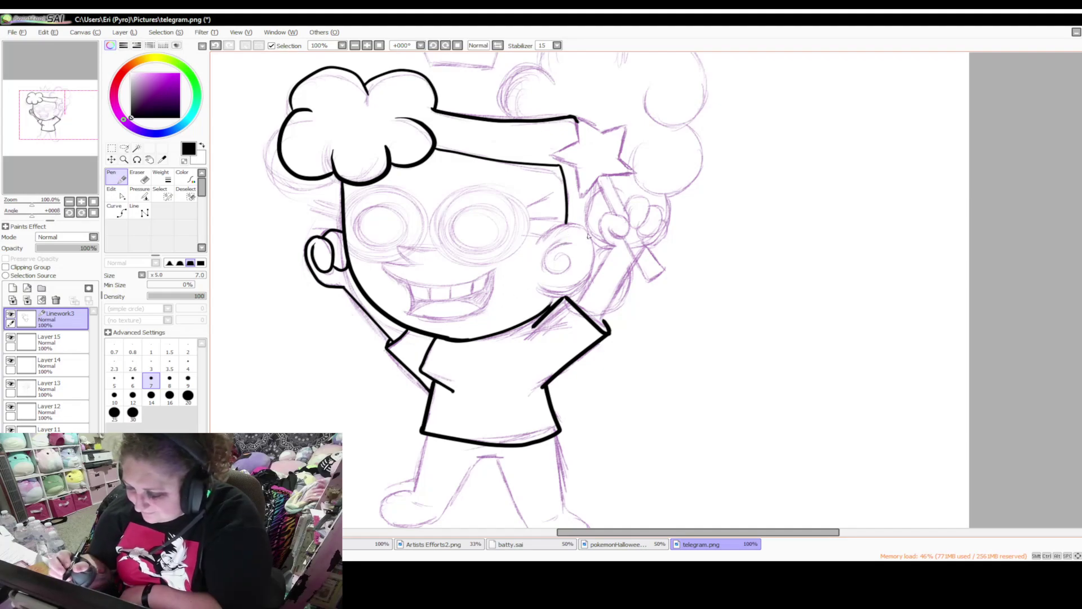
mouse_move(538, 243)
left_mouse_down()
mouse_move(567, 225)
mouse_move(592, 231)
mouse_move(598, 260)
mouse_move(561, 303)
mouse_move(536, 282)
left_mouse_up()
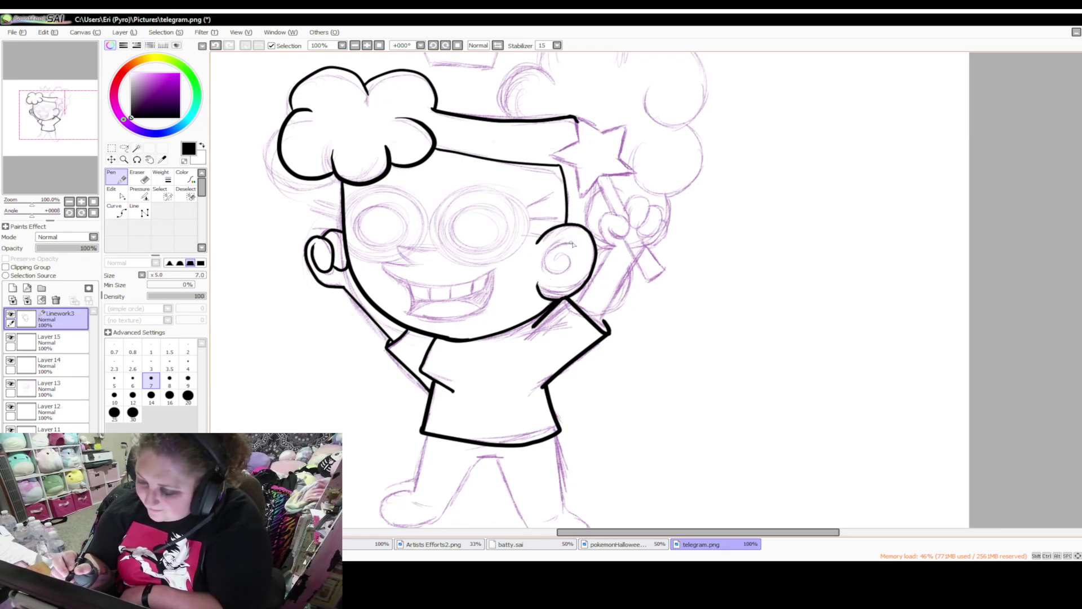
mouse_move(574, 243)
left_mouse_down()
mouse_move(548, 271)
mouse_move(575, 271)
mouse_move(562, 258)
mouse_move(568, 266)
left_mouse_up()
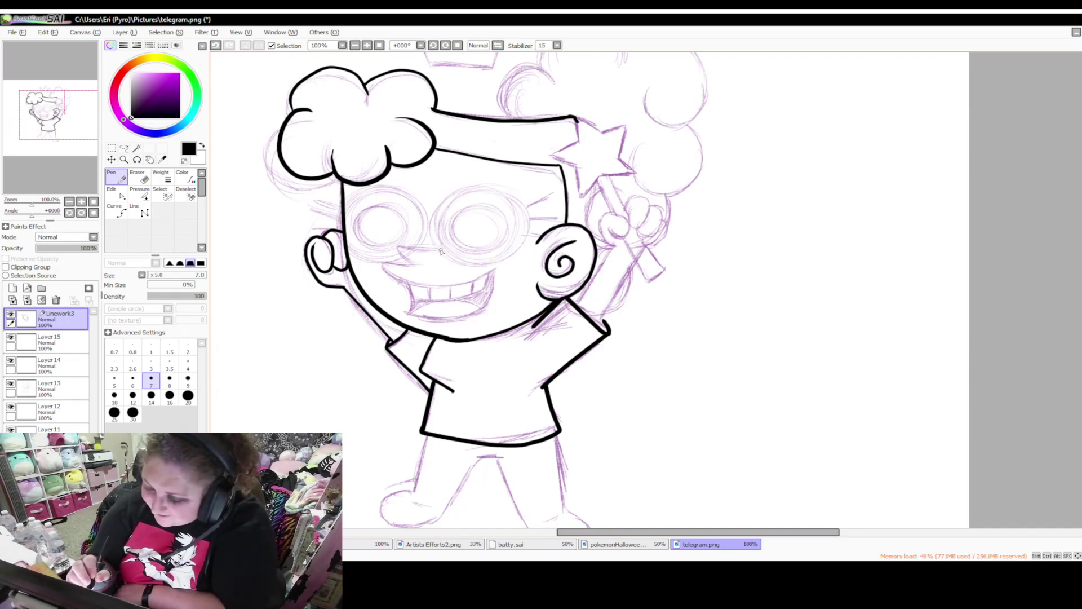
Ink the pointed nose and the open grin with its row of teeth, lower jaw and lip lines using the size 7 Pen
mouse_move(441, 252)
left_mouse_down()
mouse_move(401, 237)
mouse_move(410, 262)
mouse_move(428, 249)
mouse_move(405, 246)
mouse_move(419, 266)
mouse_move(381, 264)
mouse_move(396, 284)
mouse_move(438, 290)
mouse_move(496, 270)
left_mouse_up()
left_click(215, 45)
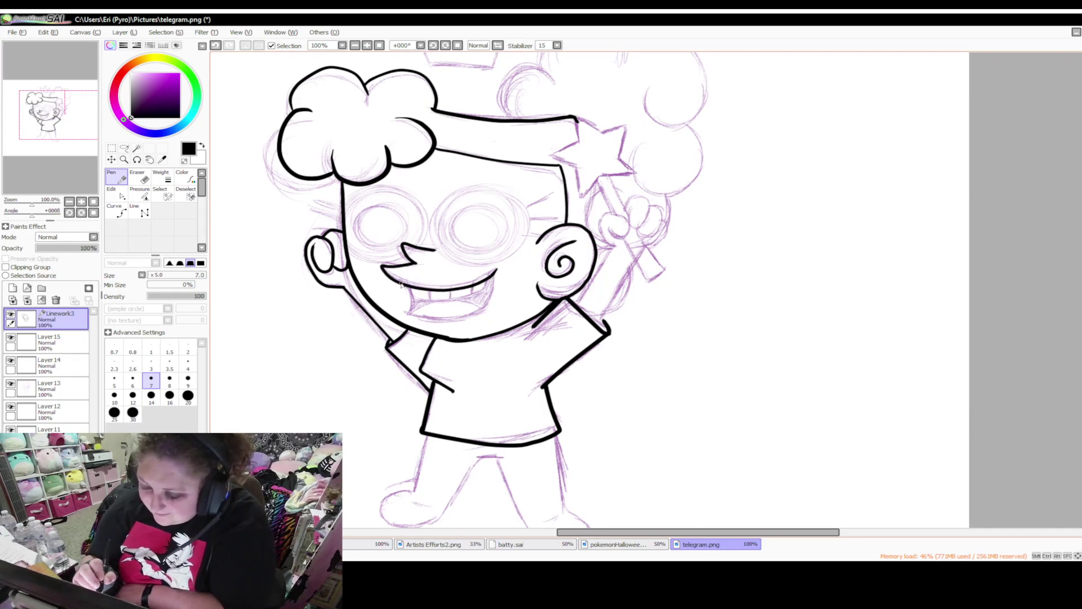
mouse_move(401, 285)
left_mouse_down()
mouse_move(407, 302)
mouse_move(460, 301)
mouse_move(486, 292)
mouse_move(488, 277)
left_mouse_up()
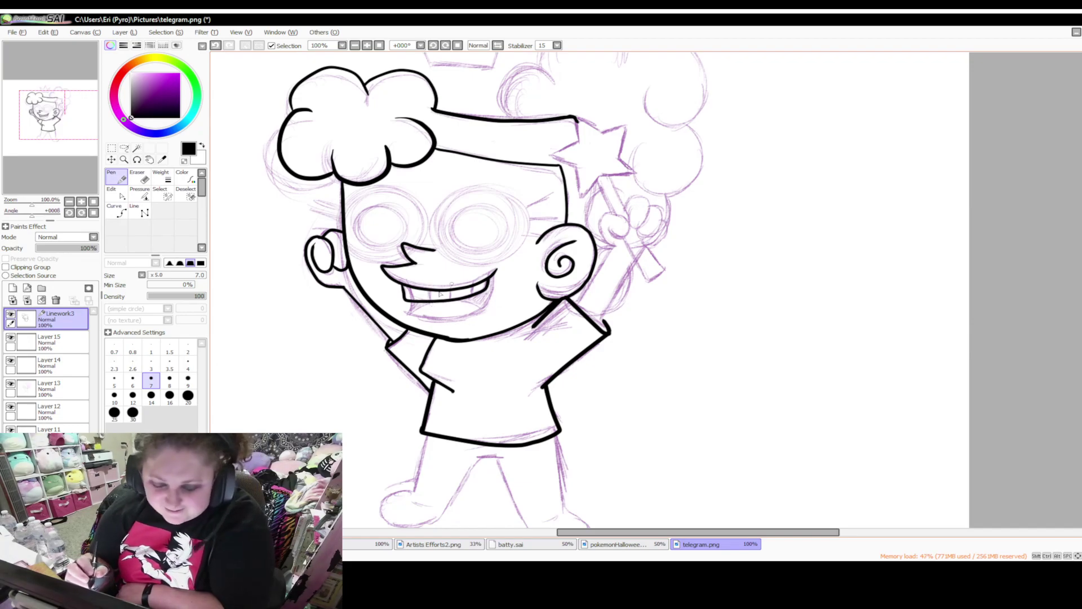
mouse_move(419, 290)
left_mouse_down()
mouse_move(419, 300)
mouse_move(463, 300)
left_mouse_up()
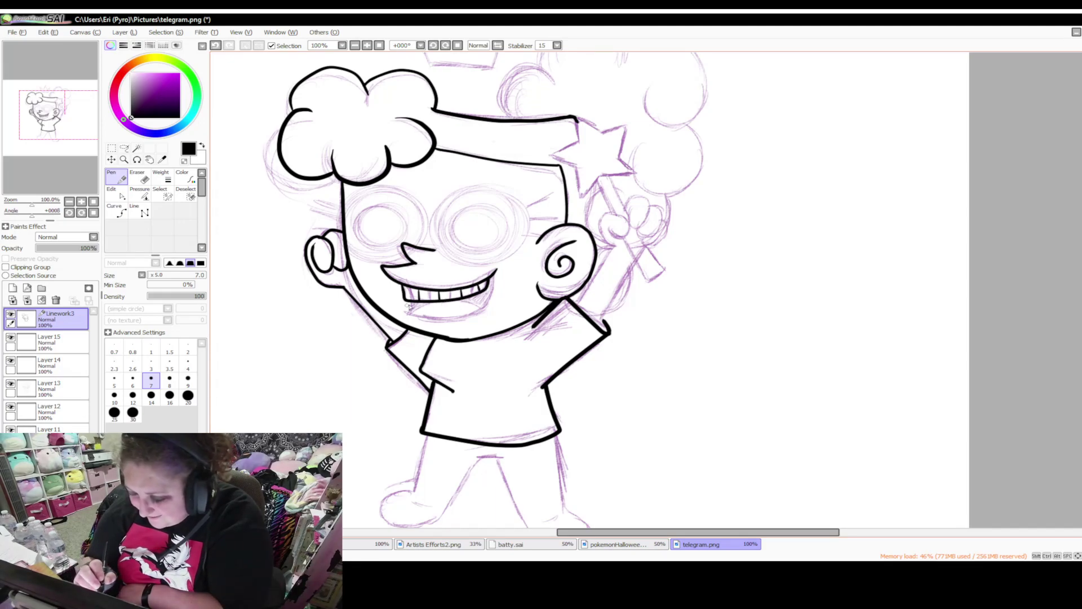
mouse_move(413, 310)
left_mouse_down()
mouse_move(430, 326)
mouse_move(473, 322)
mouse_move(493, 300)
mouse_move(495, 276)
left_mouse_up()
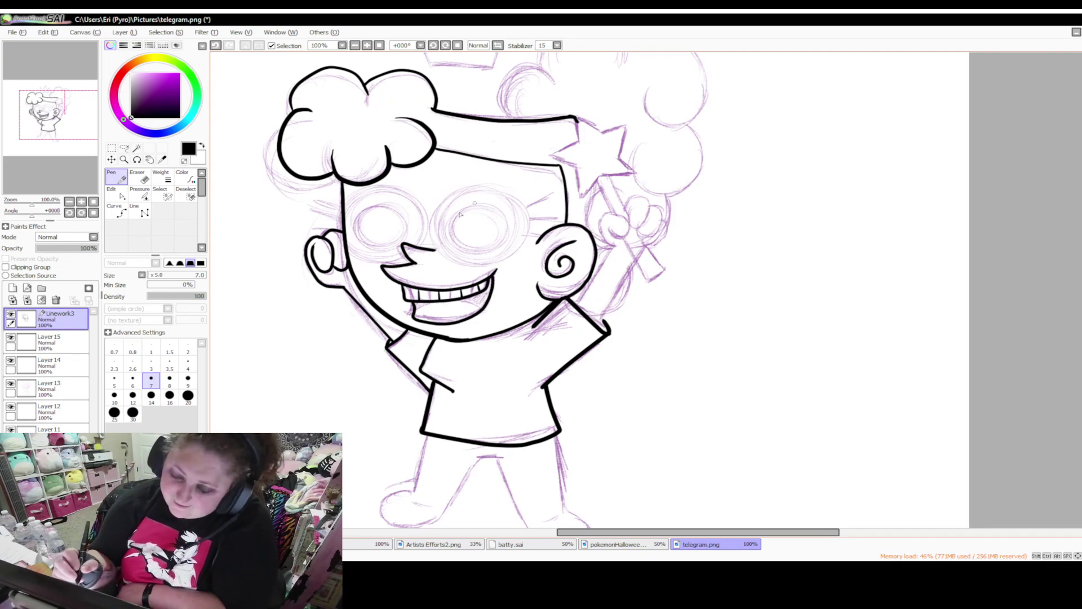
left_click_drag(423, 325, 465, 319)
left_click_drag(403, 282, 458, 290)
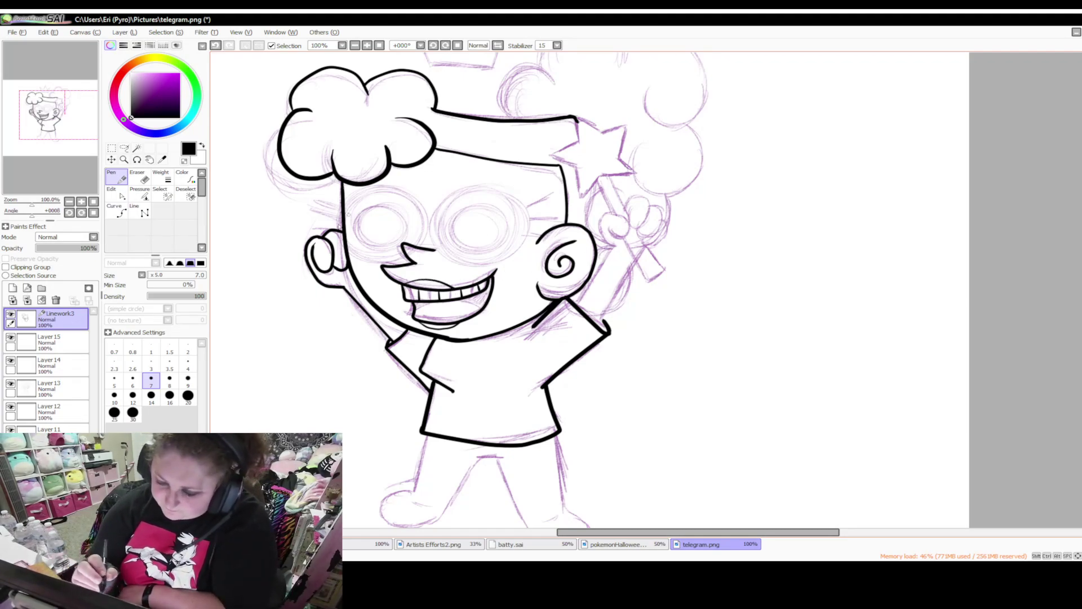
Ink the outer curve of the left eye with the size 8 Pen, redoing the stroke to follow the sketch
key("bracketright")
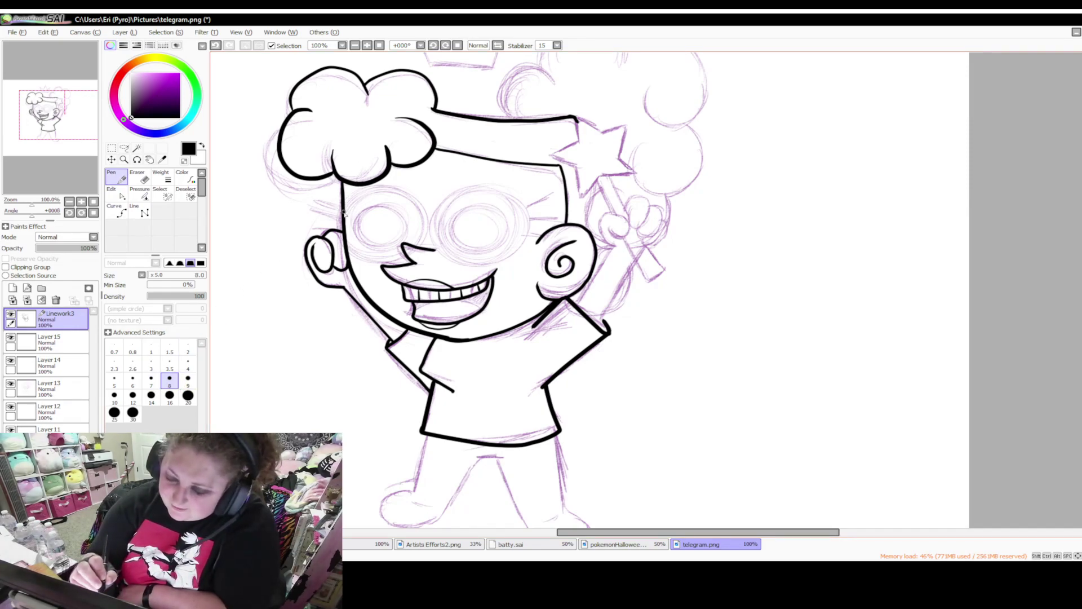
left_click_drag(344, 210, 382, 193)
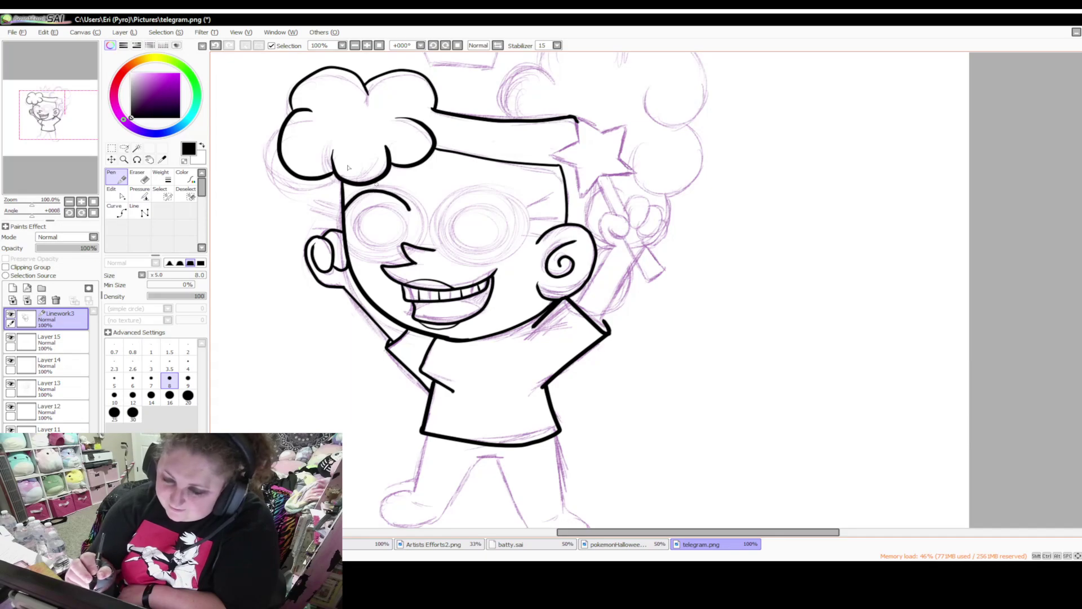
left_click(215, 45)
mouse_move(344, 223)
left_mouse_down()
mouse_move(361, 198)
mouse_move(397, 191)
mouse_move(428, 244)
left_mouse_up()
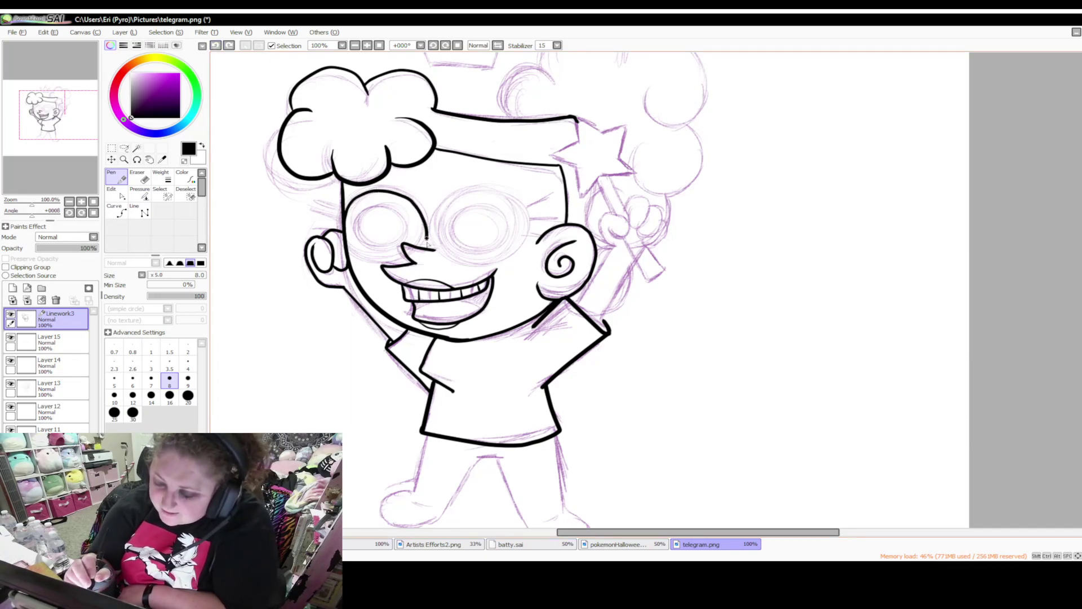
left_click(220, 47)
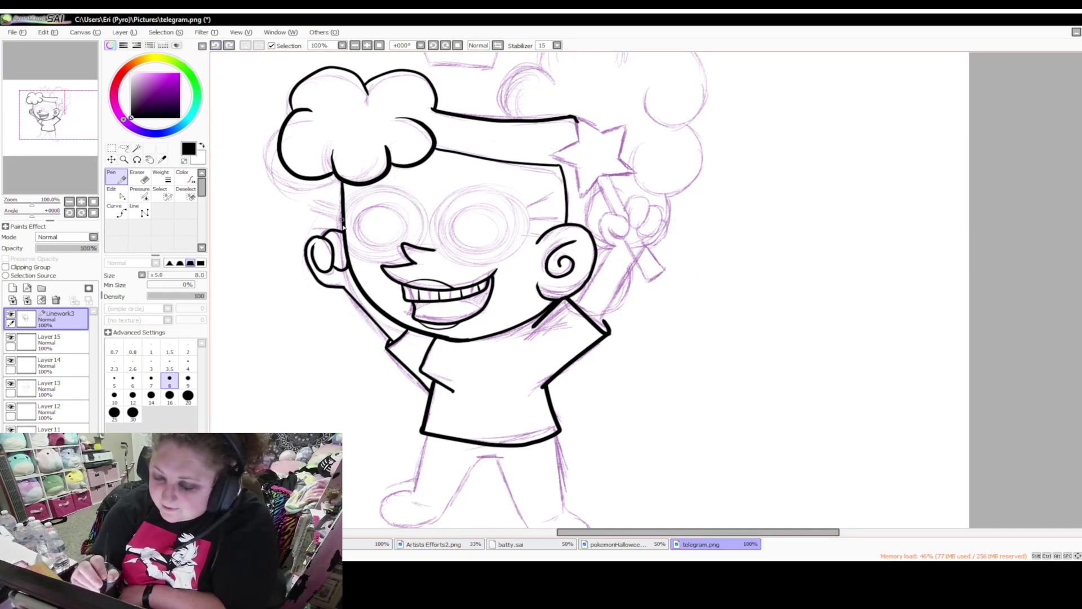
mouse_move(345, 228)
left_mouse_down()
mouse_move(360, 193)
mouse_move(391, 183)
mouse_move(415, 202)
left_mouse_up()
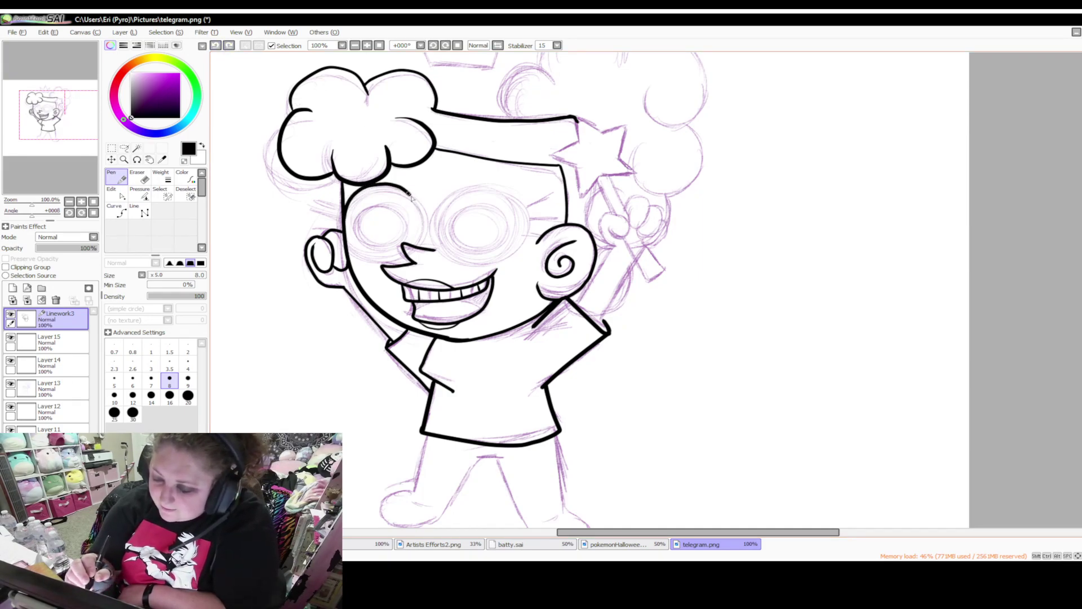